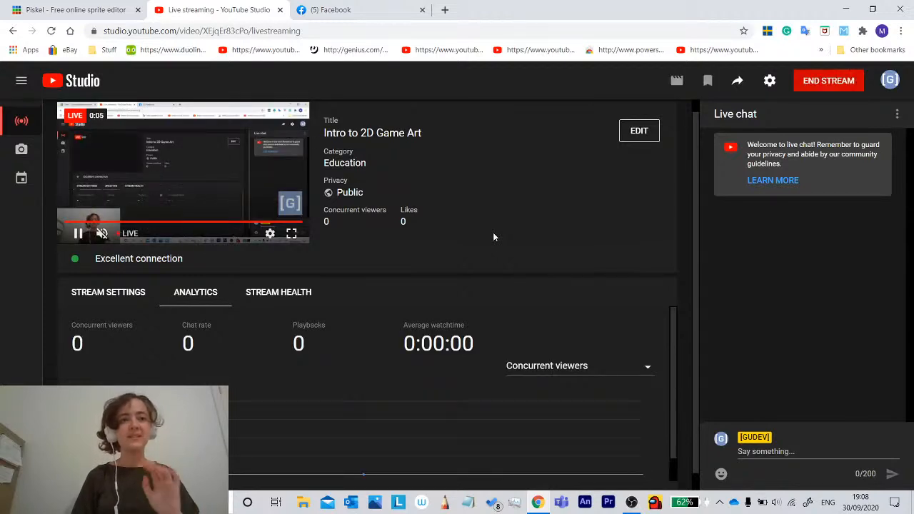
# Check the running stream in OBS Studio, return to YouTube Studio in Chrome and close the Facebook tab.
pyautogui.click(632, 503)
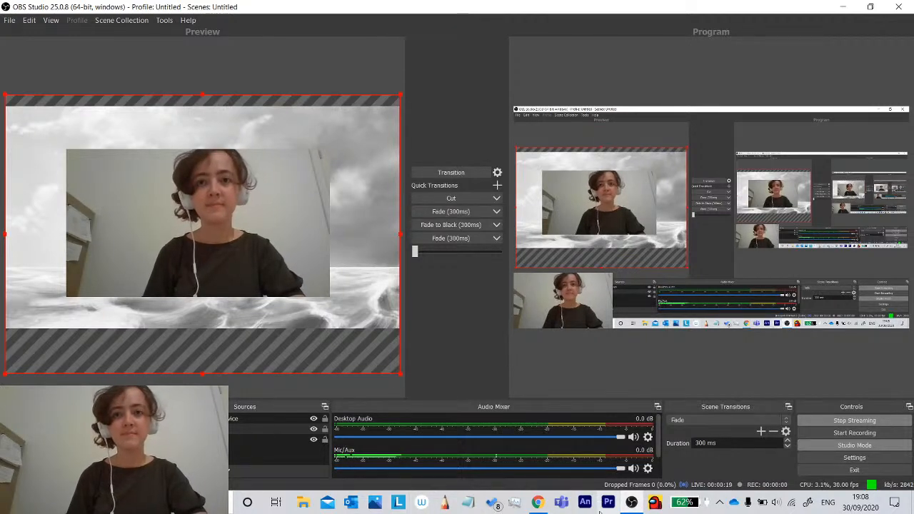
pyautogui.click(538, 503)
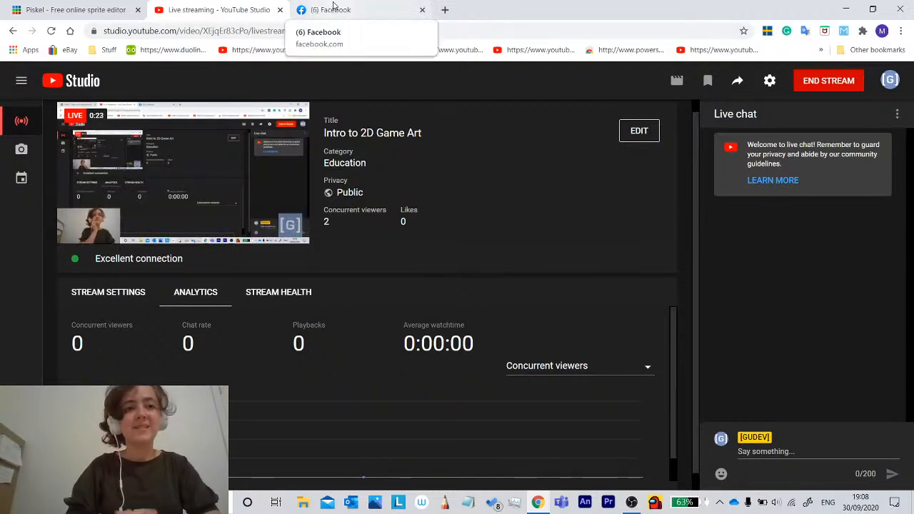
pyautogui.click(318, 7)
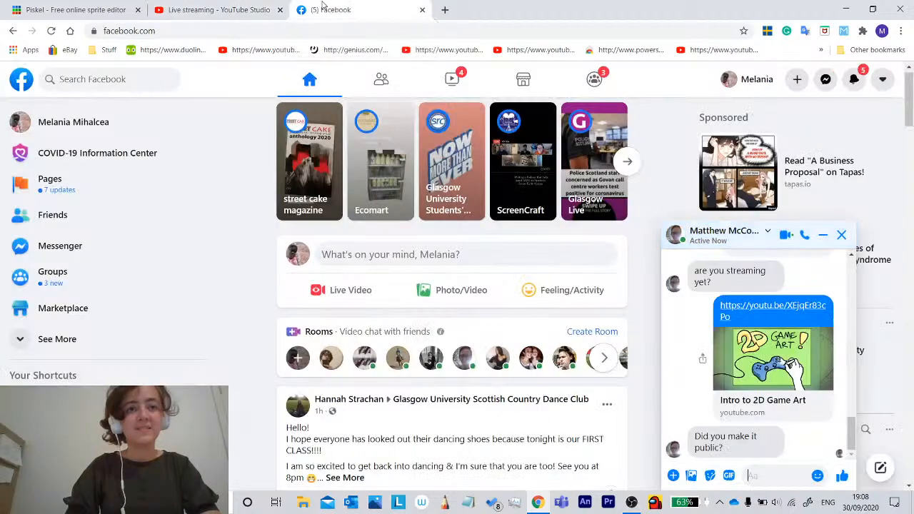
pyautogui.click(218, 6)
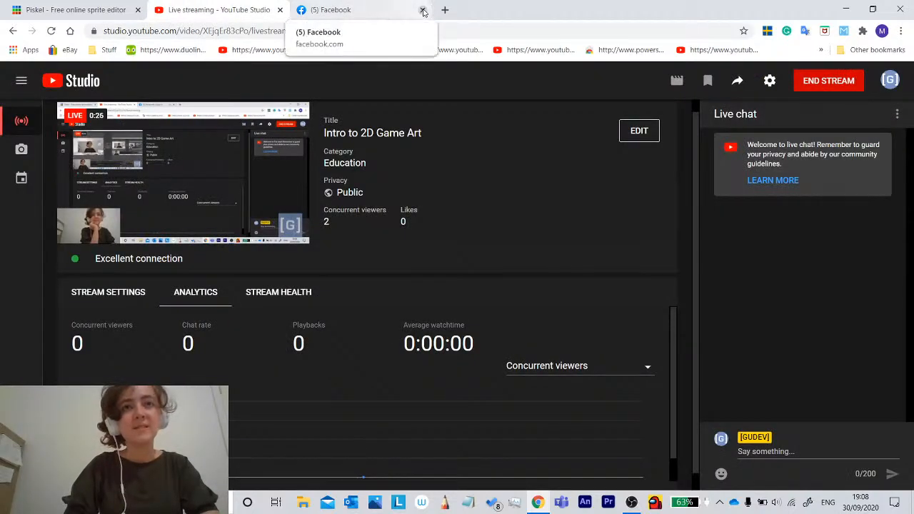
pyautogui.click(423, 11)
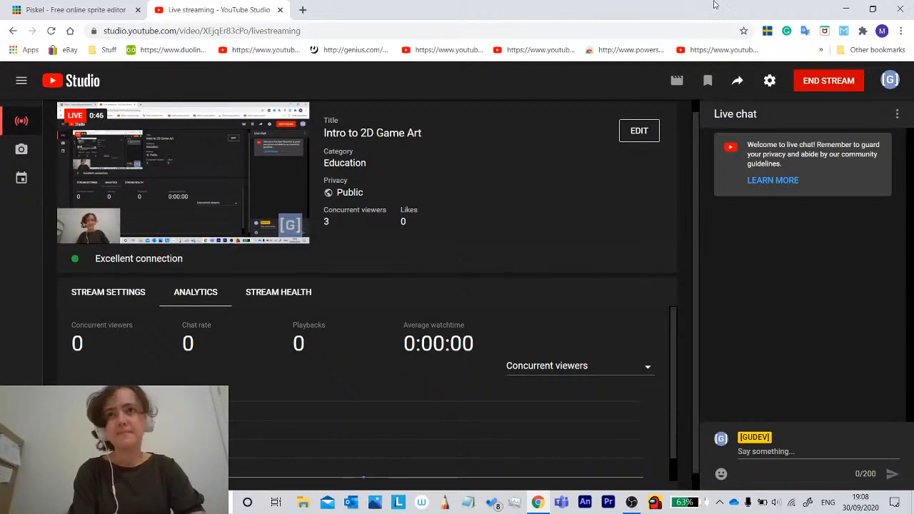
# Minimize the browser and OBS Studio, and open the 2D Art Workshop Stream image from the desktop in Autodesk SketchBook.
pyautogui.click(834, 7)
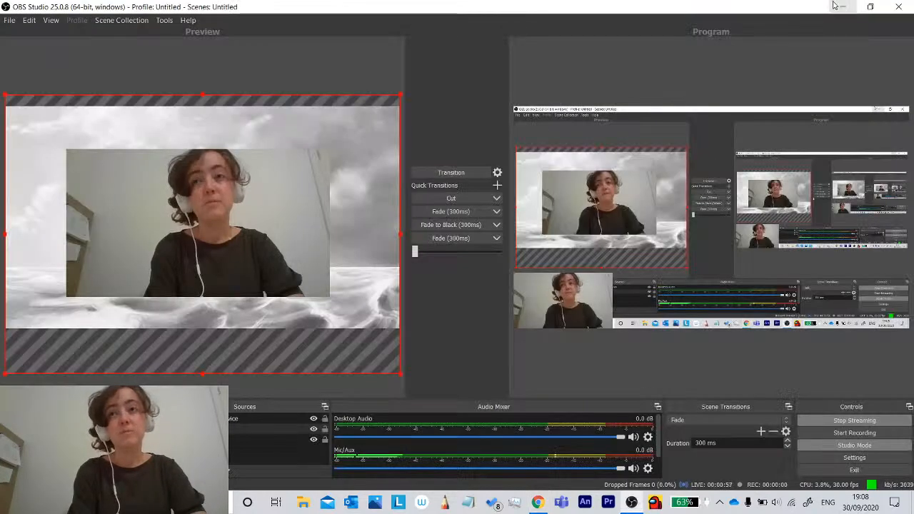
pyautogui.click(838, 8)
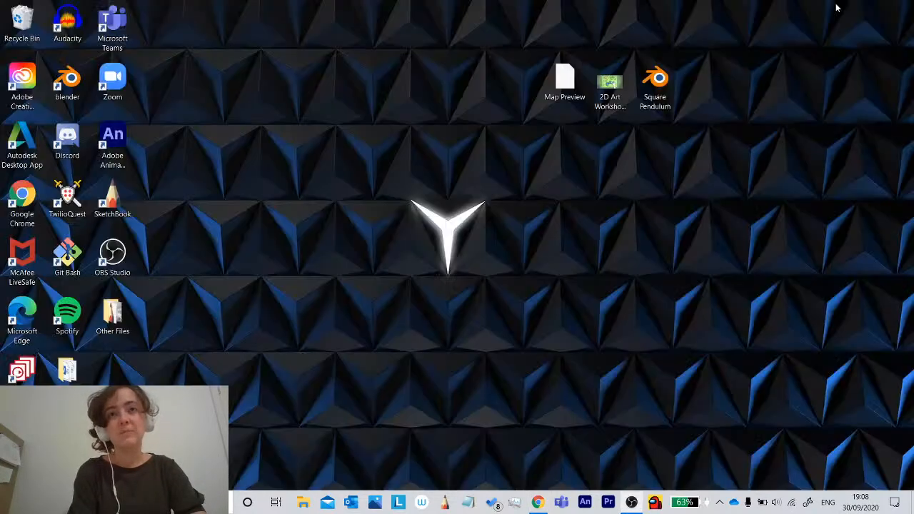
pyautogui.rightClick(620, 89)
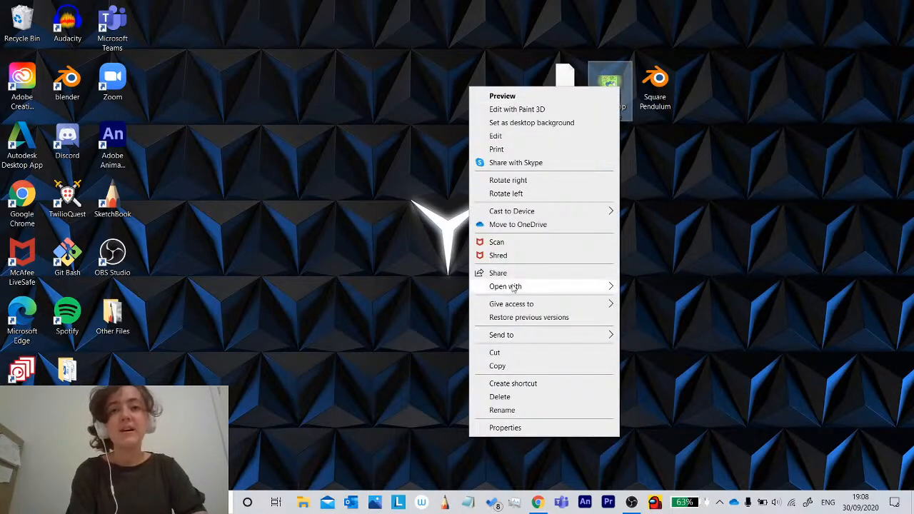
pyautogui.moveTo(513, 288)
pyautogui.click(650, 353)
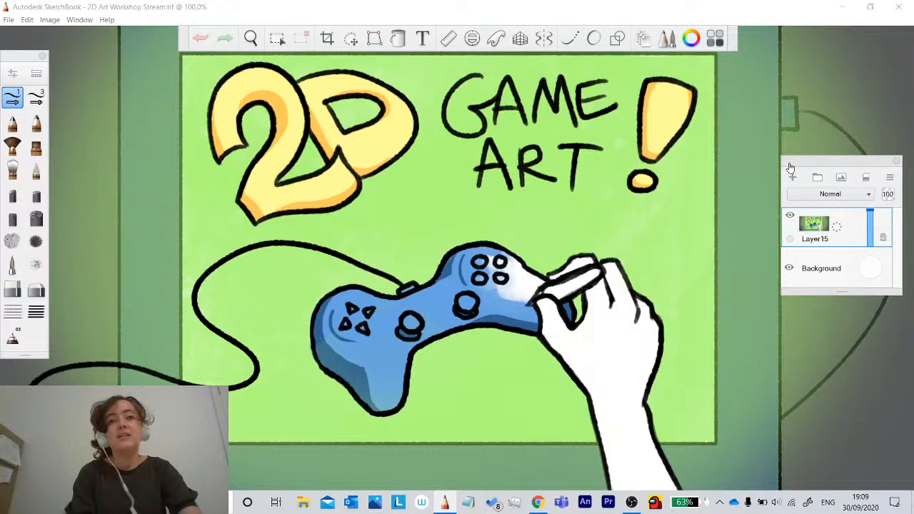
pyautogui.click(251, 39)
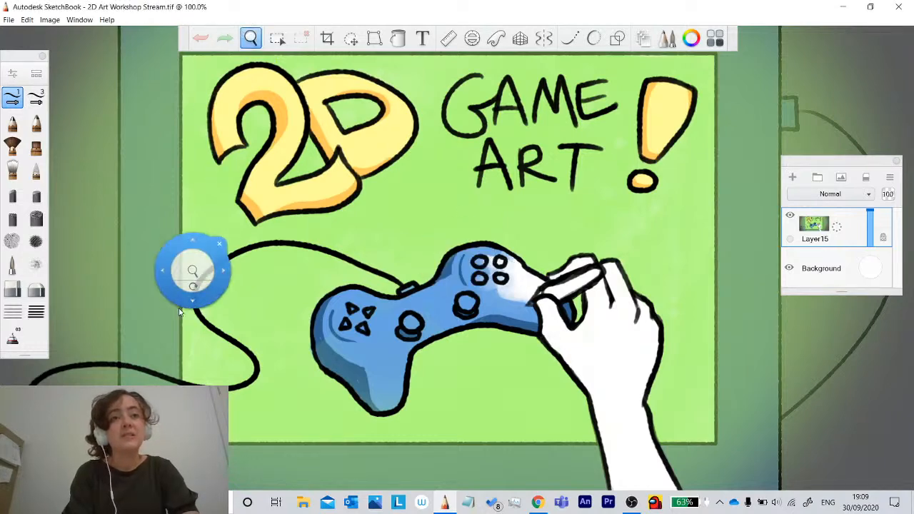
pyautogui.moveTo(190, 279); pyautogui.dragTo(175, 270)
pyautogui.moveTo(120, 236); pyautogui.dragTo(159, 234)
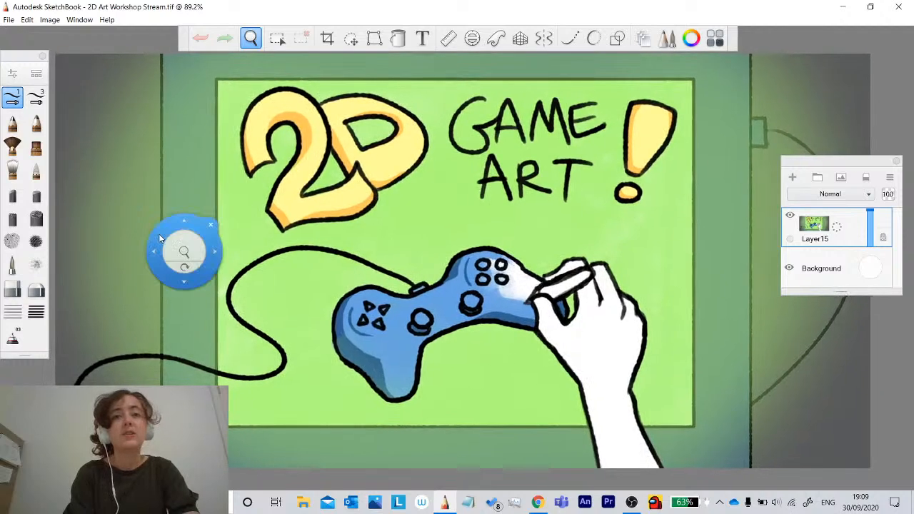
pyautogui.click(210, 224)
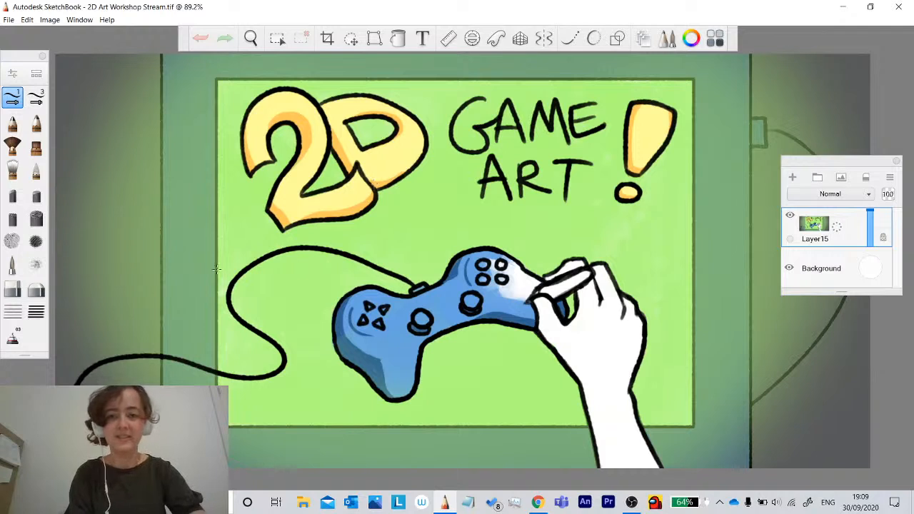
# Switch to the Piskel page in Chrome and create a new sprite.
pyautogui.moveTo(547, 506)
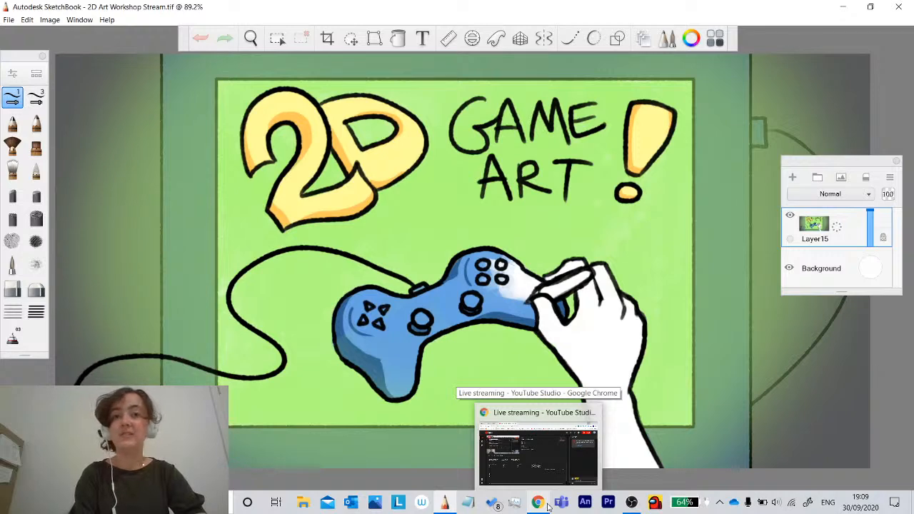
pyautogui.click(547, 506)
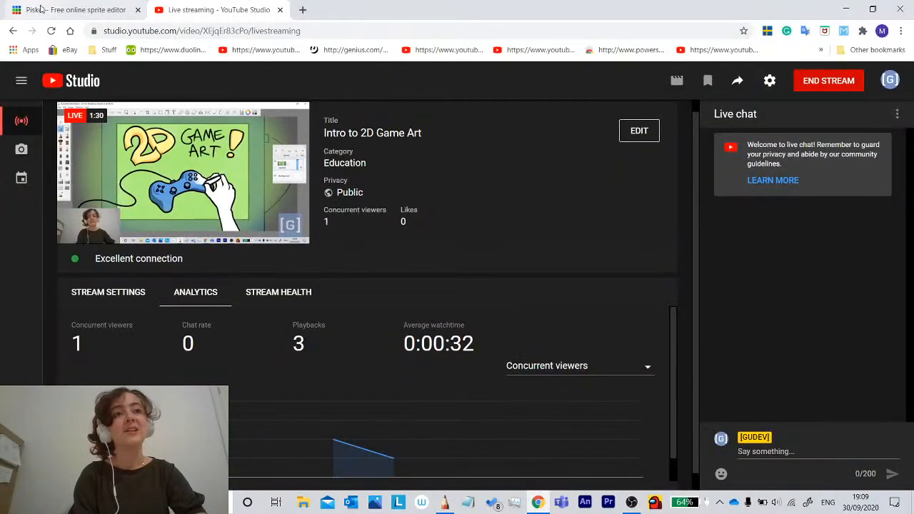
pyautogui.click(40, 8)
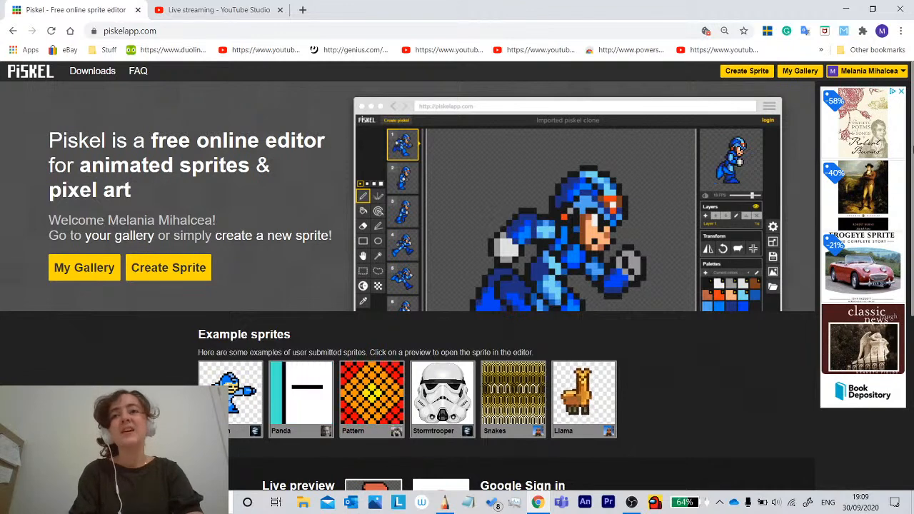
pyautogui.click(757, 73)
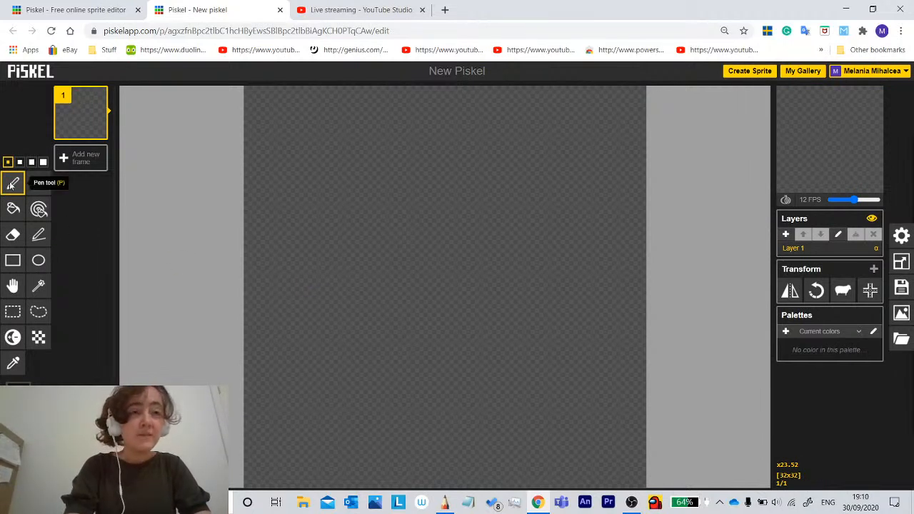
# Look through Piskel's drawing tools, including the mirror pen and stroke tool, and return to the Pen tool.
pyautogui.click(39, 184)
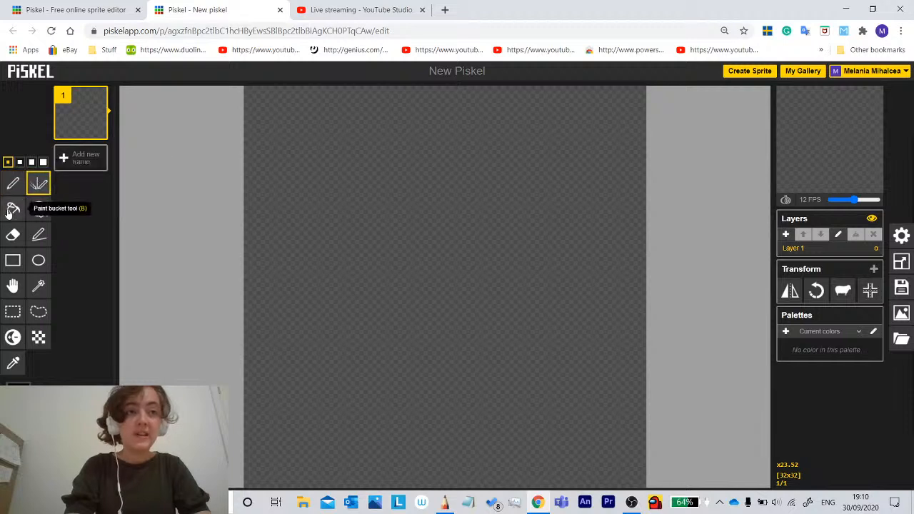
pyautogui.click(39, 209)
pyautogui.click(38, 235)
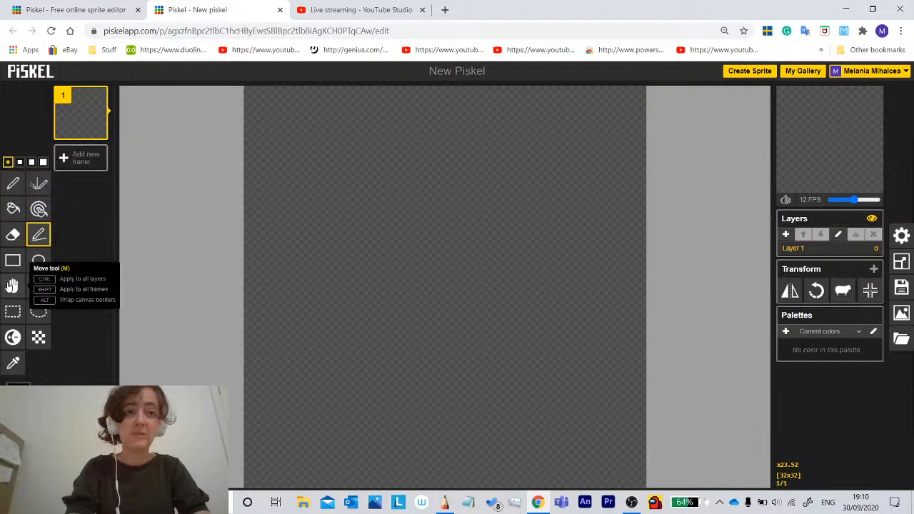
pyautogui.click(12, 184)
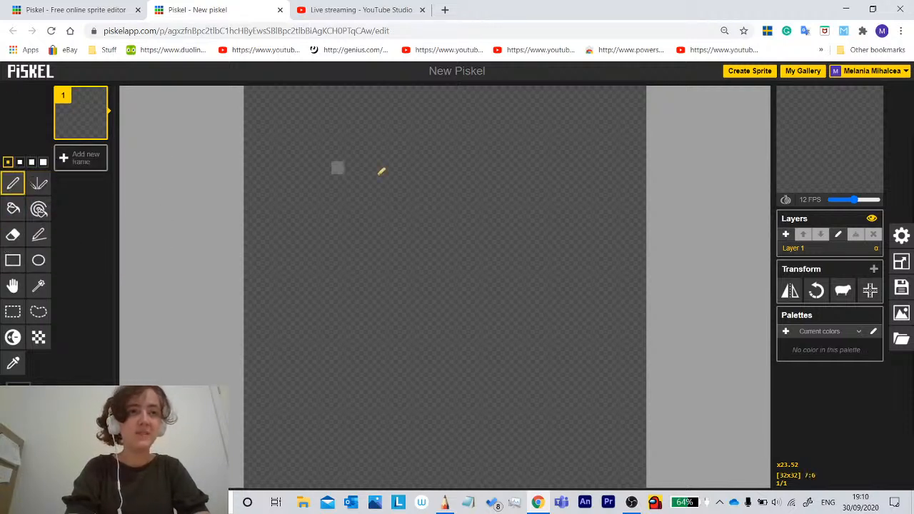
# Draw a freehand test line on the canvas with the 1-pixel pen, undo it, and draw another one.
pyautogui.moveTo(397, 168)
pyautogui.mouseDown()
pyautogui.moveTo(419, 168)
pyautogui.moveTo(541, 237)
pyautogui.moveTo(430, 286)
pyautogui.moveTo(470, 230)
pyautogui.mouseUp()
pyautogui.hotkey('ctrl', 'z')
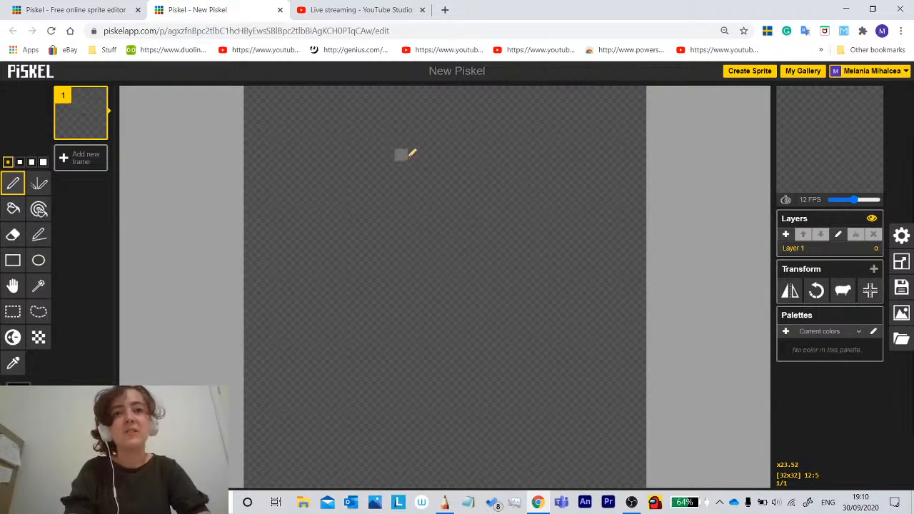
pyautogui.moveTo(514, 127)
pyautogui.mouseDown()
pyautogui.moveTo(519, 188)
pyautogui.moveTo(542, 197)
pyautogui.moveTo(549, 228)
pyautogui.moveTo(584, 261)
pyautogui.moveTo(585, 319)
pyautogui.moveTo(514, 327)
pyautogui.mouseUp()
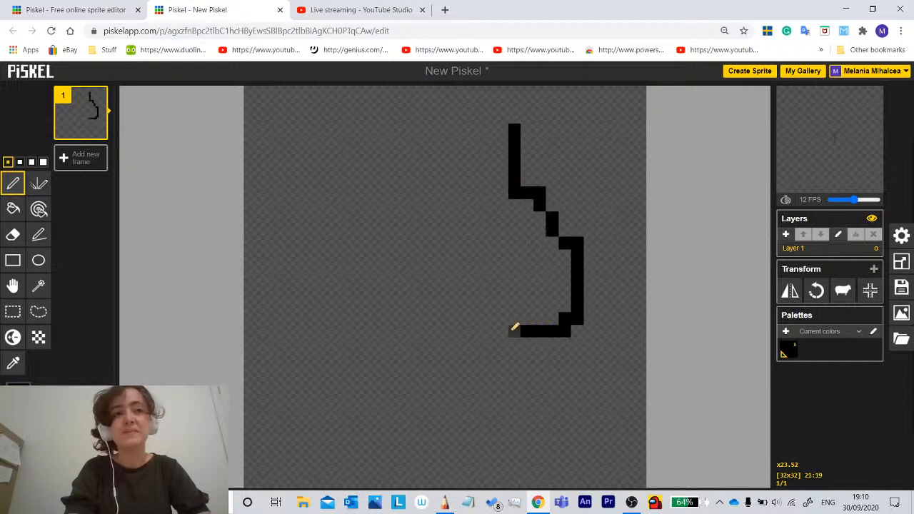
# Go through the pen sizes up to 4 pixels, paint a thick test stroke, and undo all test strokes.
pyautogui.click(20, 163)
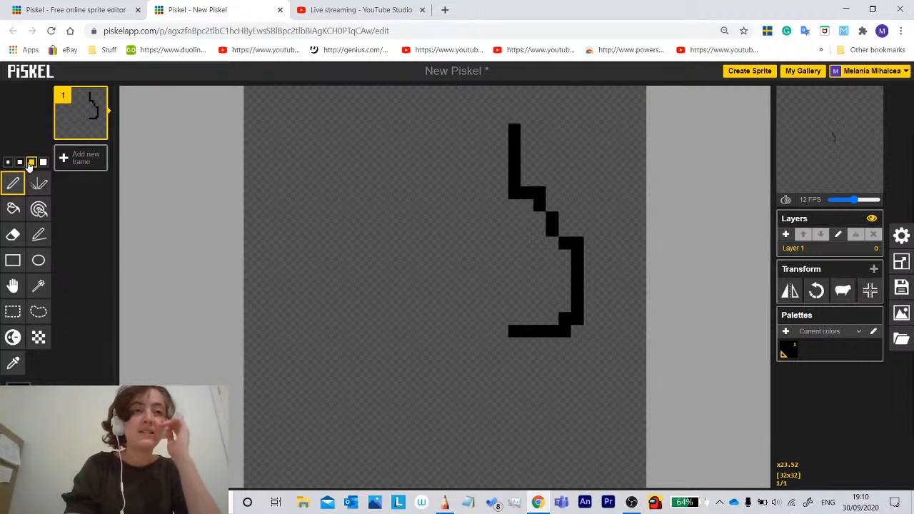
pyautogui.click(31, 163)
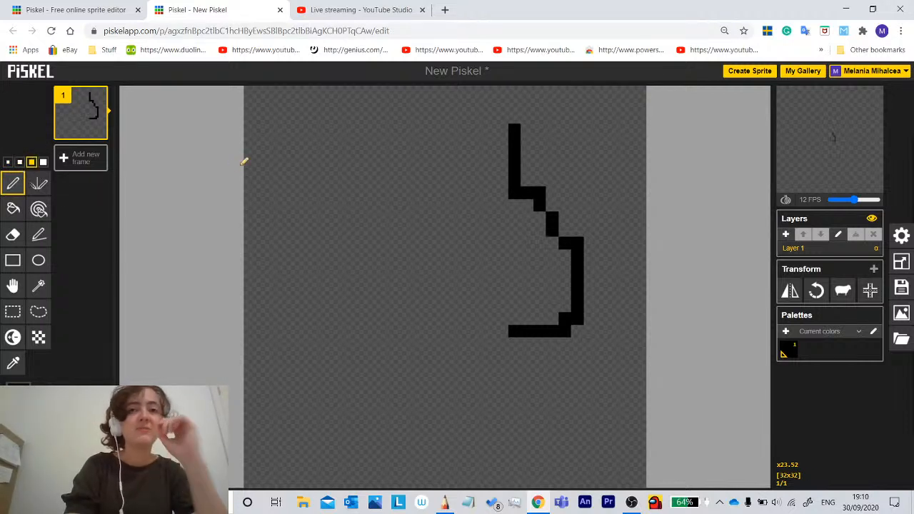
pyautogui.click(43, 163)
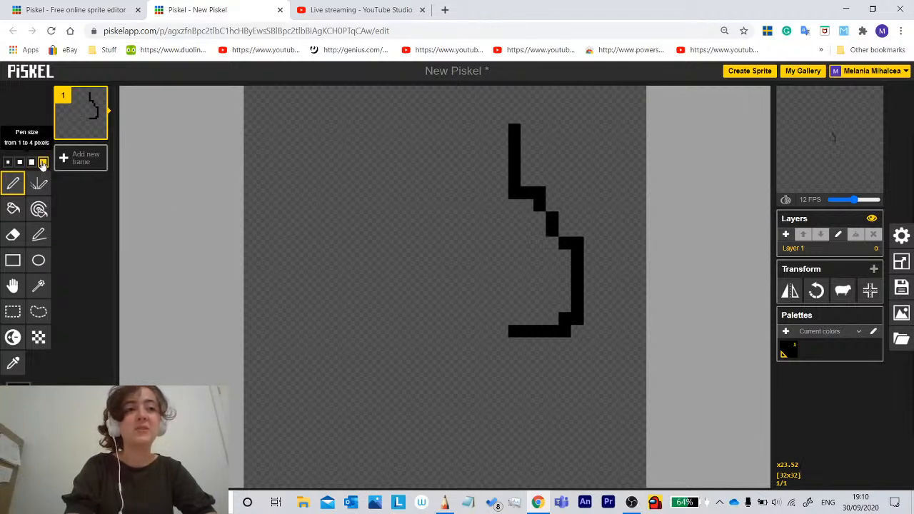
pyautogui.click(383, 150)
pyautogui.moveTo(386, 150)
pyautogui.mouseDown()
pyautogui.moveTo(316, 165)
pyautogui.moveTo(317, 287)
pyautogui.moveTo(453, 308)
pyautogui.moveTo(406, 376)
pyautogui.moveTo(317, 364)
pyautogui.moveTo(350, 396)
pyautogui.mouseUp()
pyautogui.hotkey('ctrl', 'z')
pyautogui.hotkey('ctrl', 'z')
pyautogui.hotkey('ctrl', 'z')
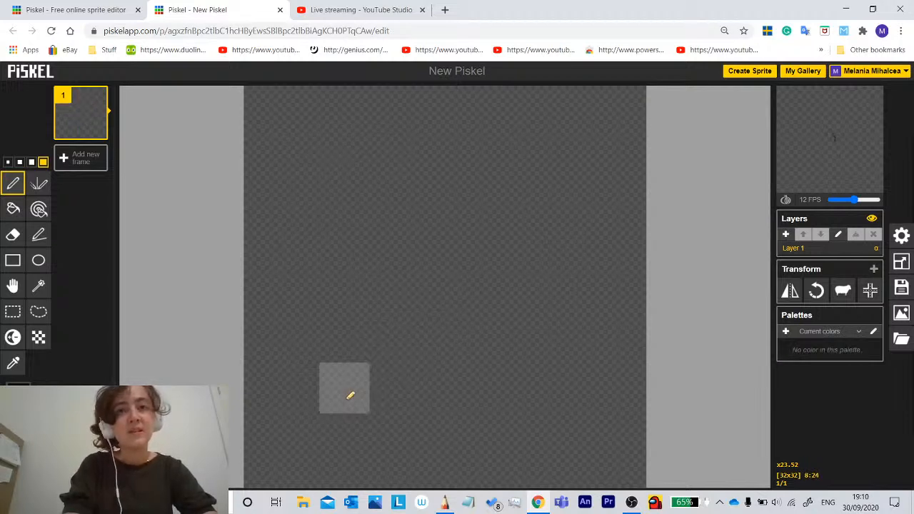
# Resize the canvas to 64 px wide and 64 px high.
pyautogui.click(902, 263)
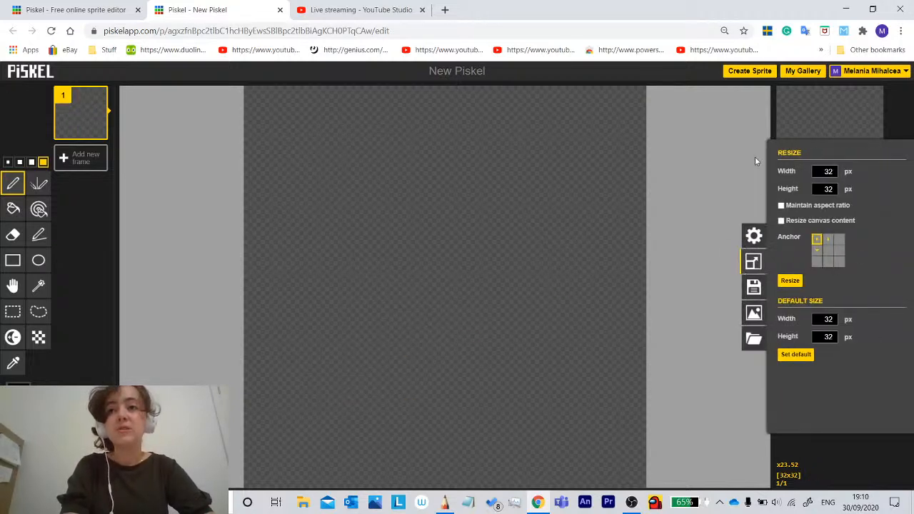
pyautogui.click(753, 237)
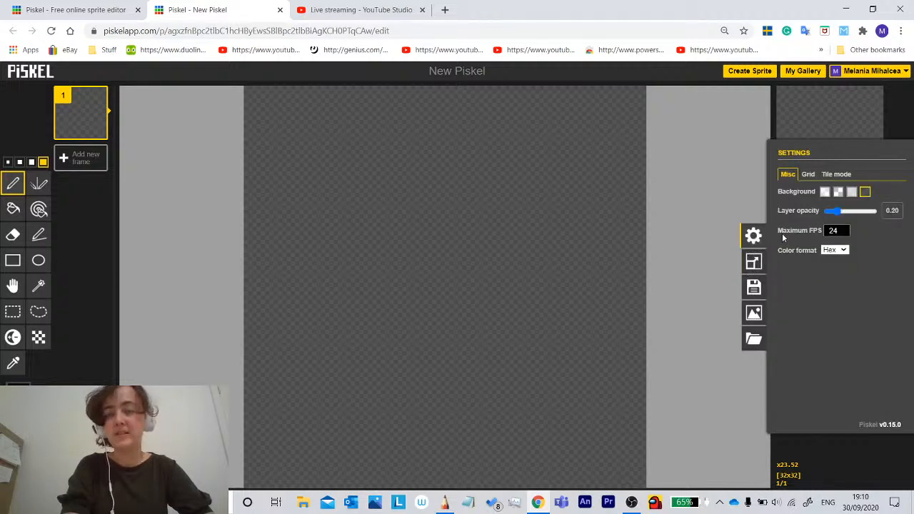
pyautogui.click(756, 264)
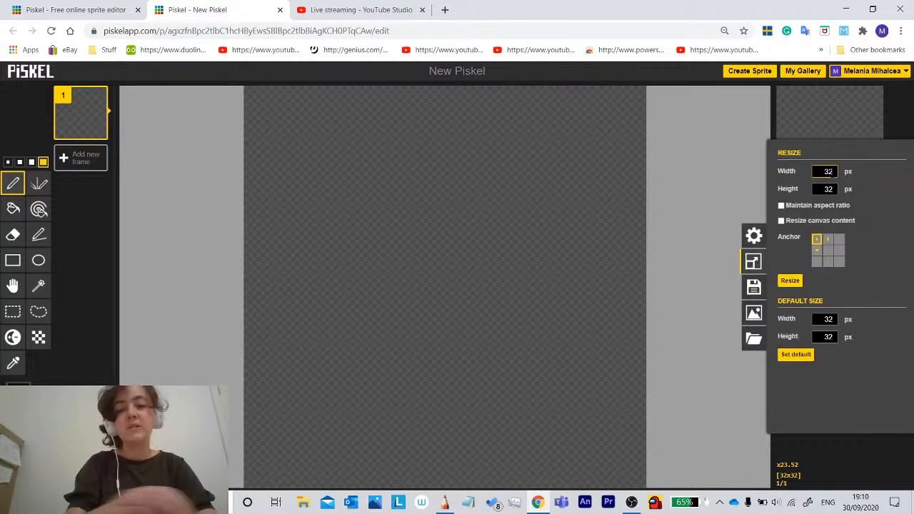
pyautogui.write('64')
pyautogui.press('Tab')
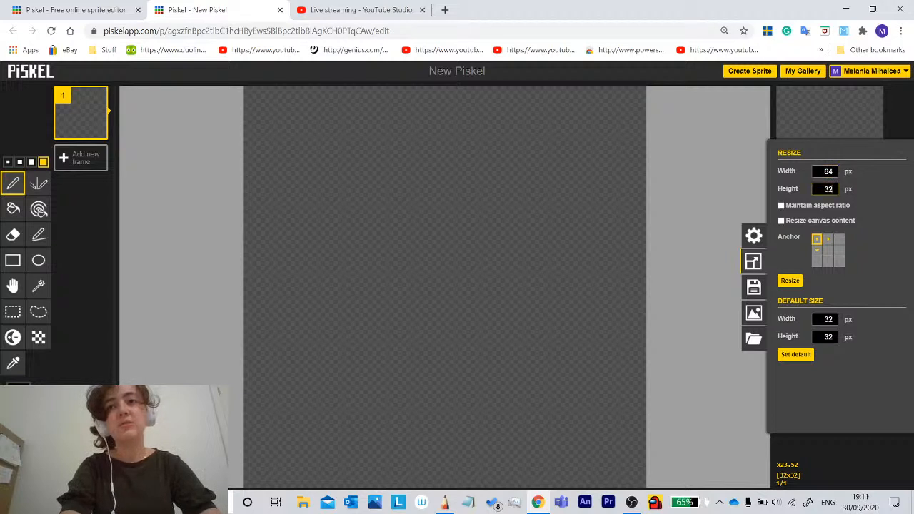
pyautogui.write('64')
pyautogui.press('Return')
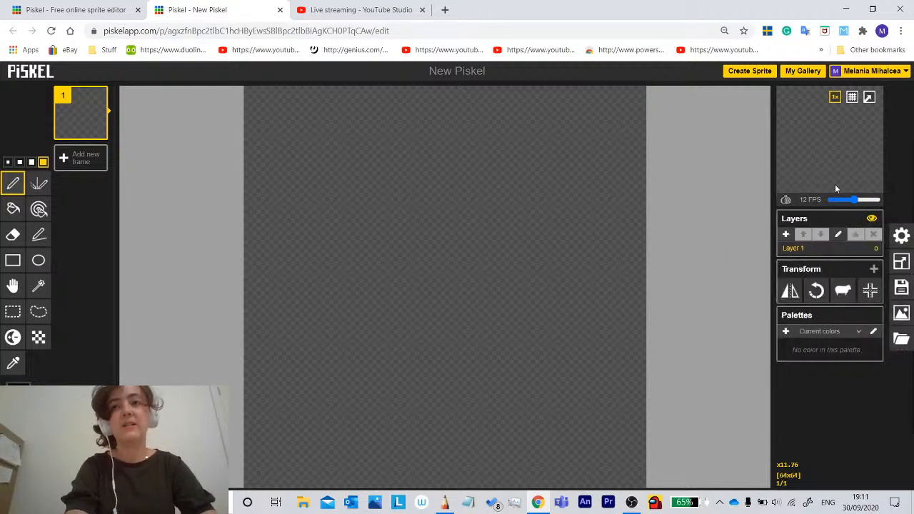
# Set the pen size to 1 pixel and apply the 64 × 64 px canvas size with Maintain aspect ratio enabled.
pyautogui.click(8, 163)
pyautogui.click(902, 262)
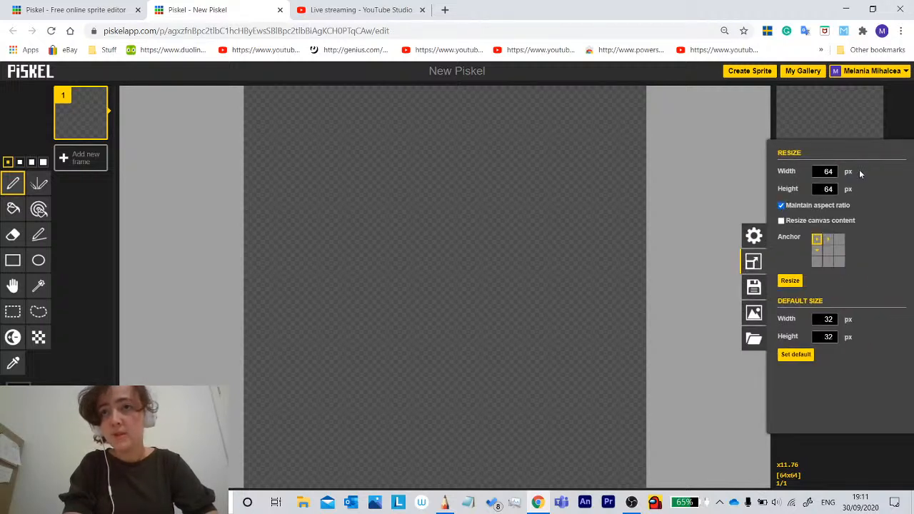
pyautogui.click(790, 280)
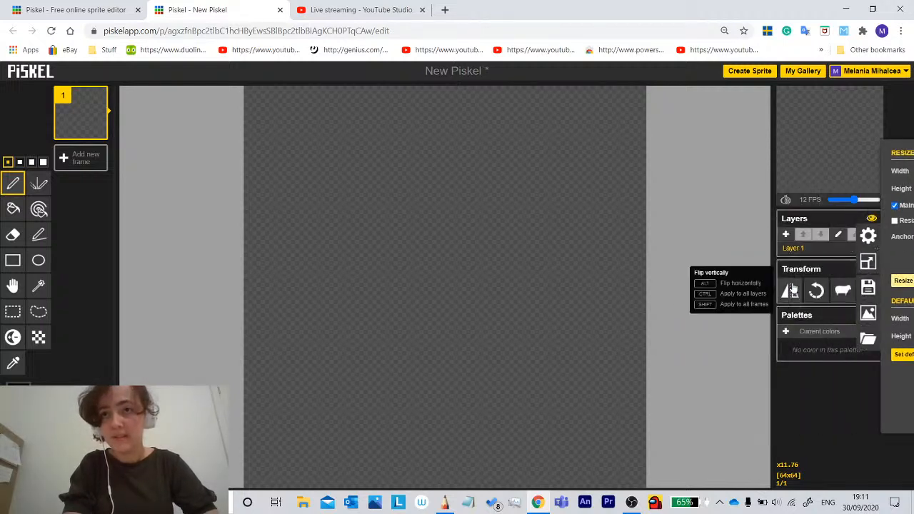
# Try a 1-pixel and a 4-pixel freehand pen stroke on the 64 × 64 canvas, undoing each one.
pyautogui.moveTo(341, 165)
pyautogui.mouseDown()
pyautogui.moveTo(376, 175)
pyautogui.moveTo(476, 242)
pyautogui.moveTo(524, 322)
pyautogui.moveTo(578, 379)
pyautogui.mouseUp()
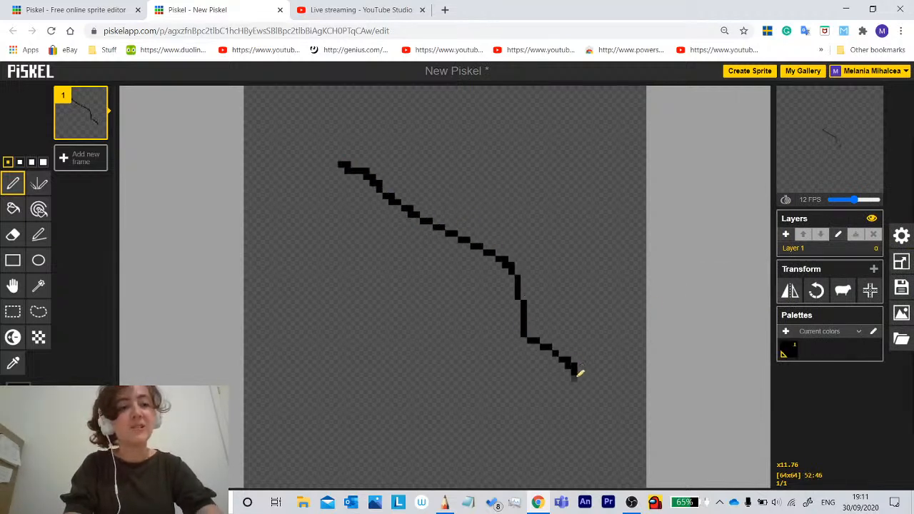
pyautogui.hotkey('ctrl', 'z')
pyautogui.click(43, 163)
pyautogui.moveTo(336, 125)
pyautogui.mouseDown()
pyautogui.moveTo(533, 151)
pyautogui.moveTo(400, 312)
pyautogui.mouseUp()
pyautogui.hotkey('ctrl', 'z')
# Resize the canvas to 32 px wide and 32 px high.
pyautogui.click(902, 263)
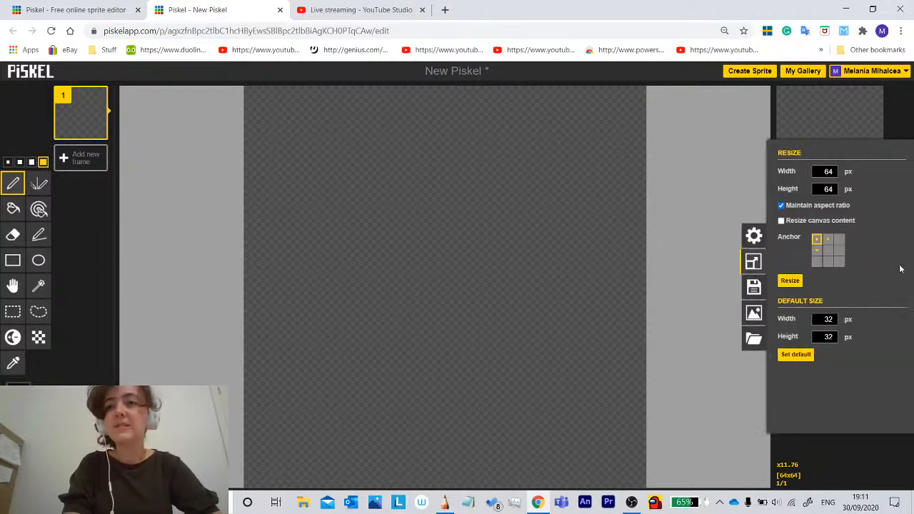
pyautogui.click(833, 172)
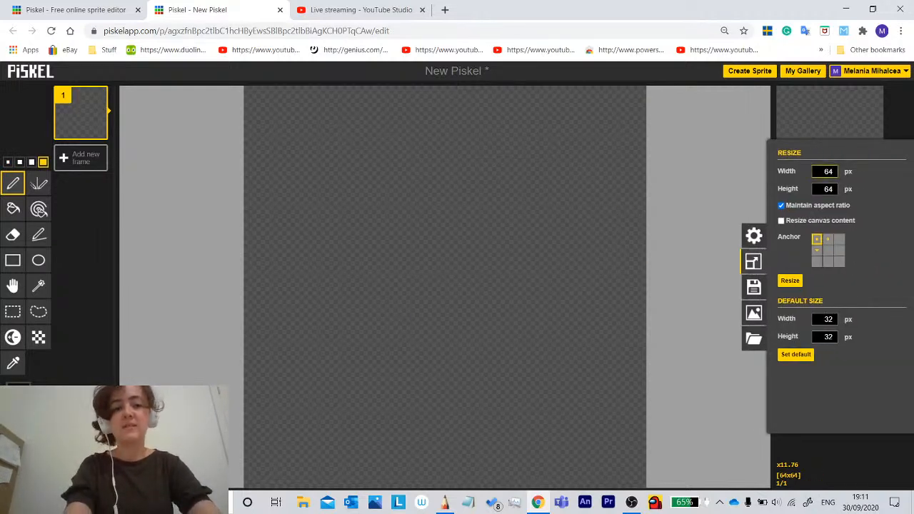
pyautogui.write('32')
pyautogui.click(790, 280)
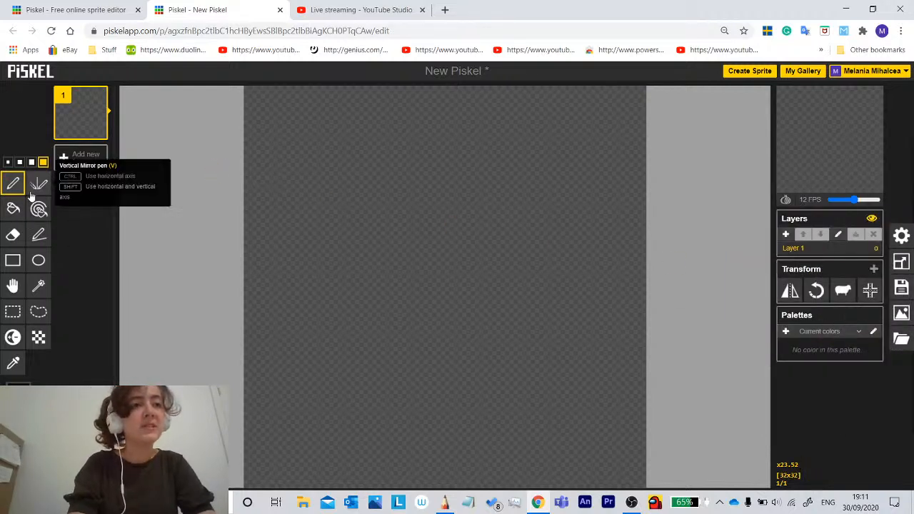
# Draw a symmetrical black ghost outline with a wavy bottom edge using the 1-pixel Vertical Mirror pen.
pyautogui.click(8, 162)
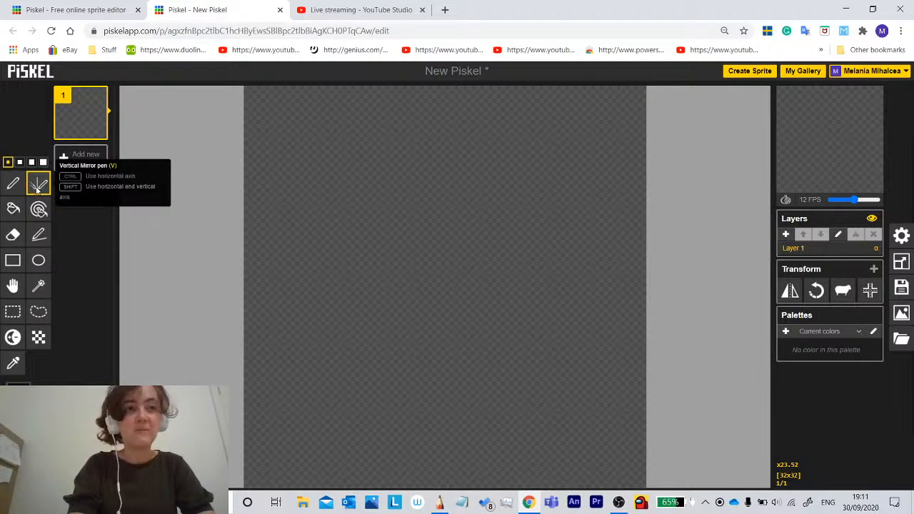
pyautogui.click(452, 156)
pyautogui.moveTo(443, 157)
pyautogui.mouseDown()
pyautogui.moveTo(388, 175)
pyautogui.moveTo(342, 231)
pyautogui.moveTo(329, 278)
pyautogui.moveTo(328, 371)
pyautogui.moveTo(332, 427)
pyautogui.moveTo(368, 394)
pyautogui.moveTo(411, 432)
pyautogui.moveTo(446, 392)
pyautogui.mouseUp()
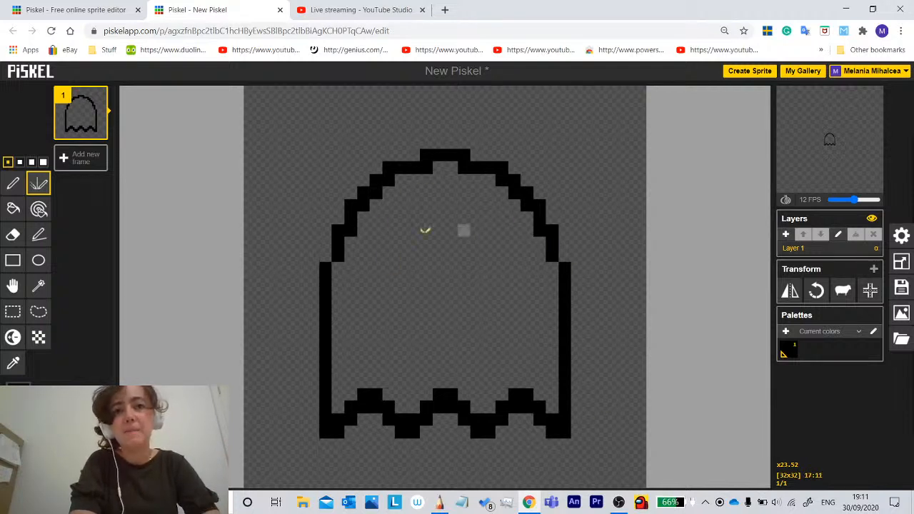
# Create a new palette with pink #CF4DCD as its first colour and blue #4DAECF as its second.
pyautogui.click(786, 331)
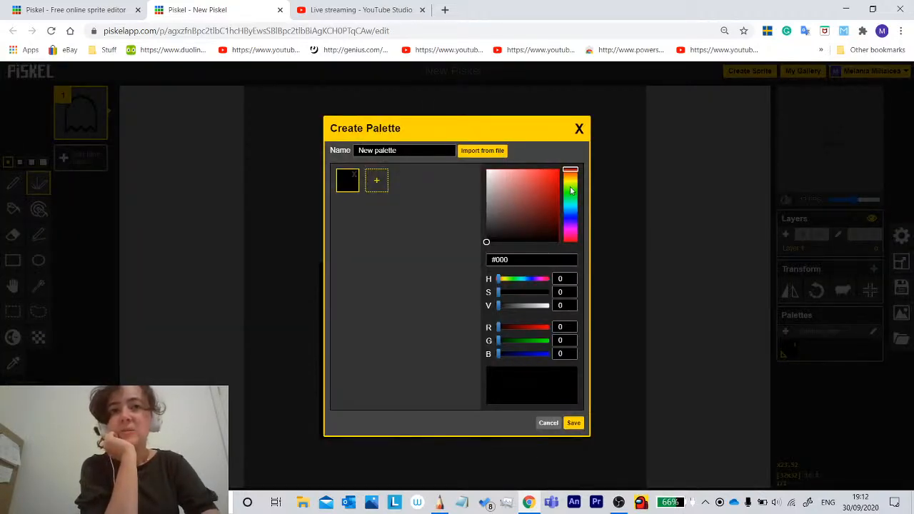
pyautogui.moveTo(570, 186); pyautogui.dragTo(573, 236)
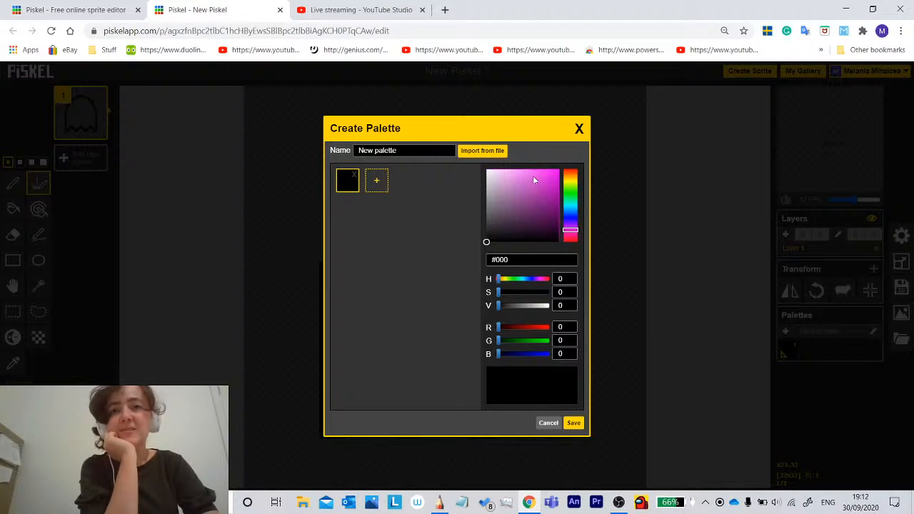
pyautogui.moveTo(533, 180)
pyautogui.mouseDown()
pyautogui.moveTo(548, 174)
pyautogui.moveTo(532, 183)
pyautogui.mouseUp()
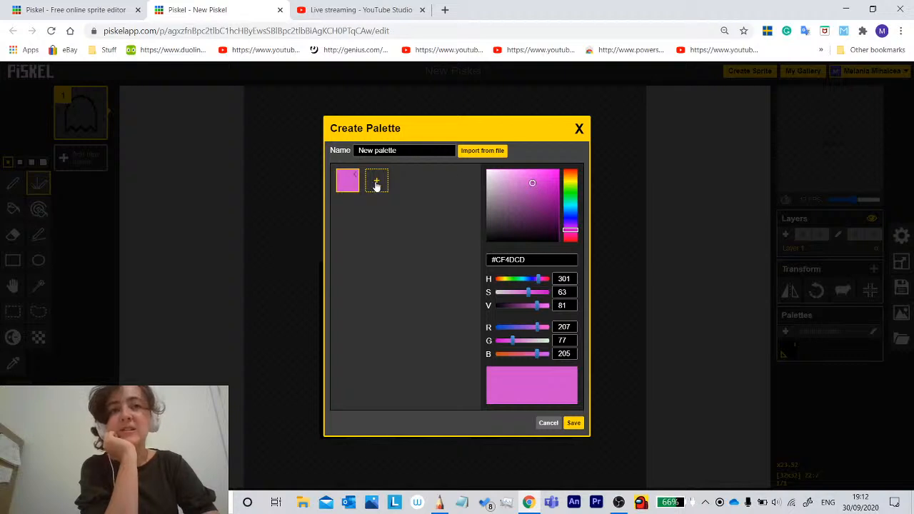
pyautogui.click(377, 184)
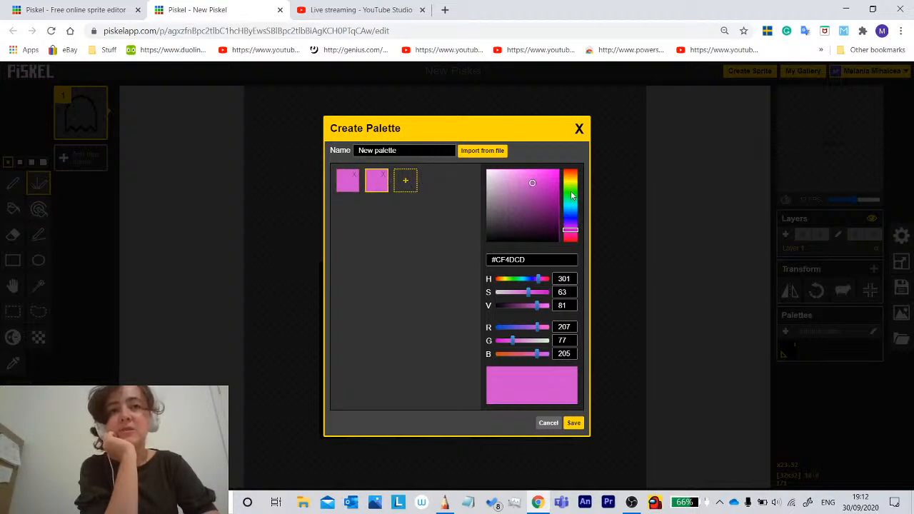
pyautogui.moveTo(572, 216); pyautogui.dragTo(571, 208)
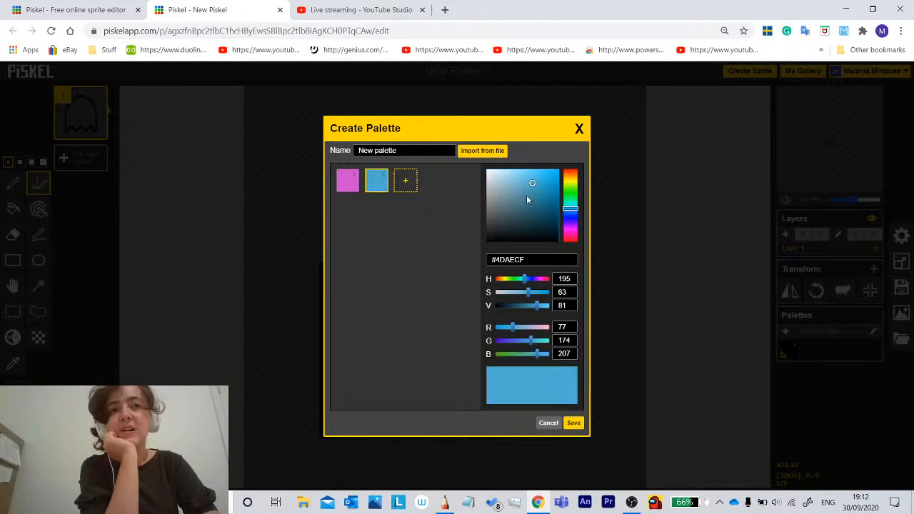
# Add white #FFF and black #000 as the third and fourth colours of the new palette.
pyautogui.click(402, 181)
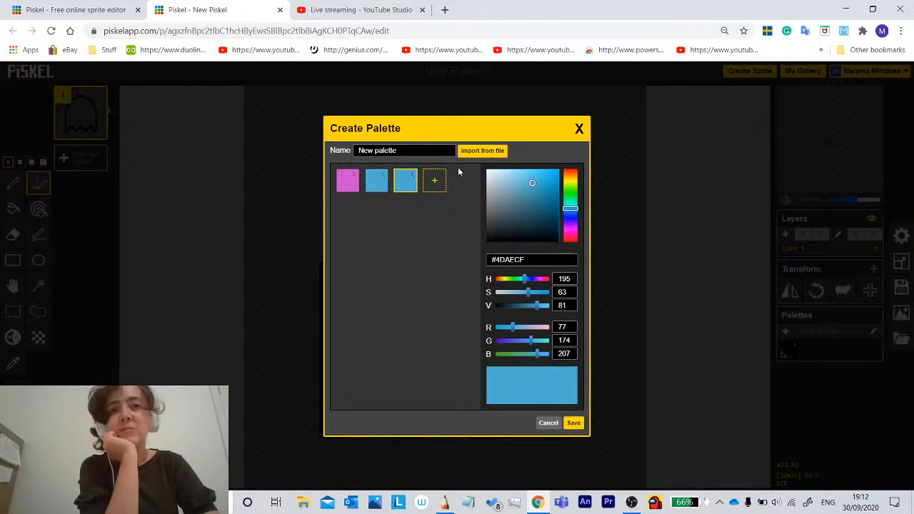
pyautogui.moveTo(504, 184); pyautogui.dragTo(464, 143)
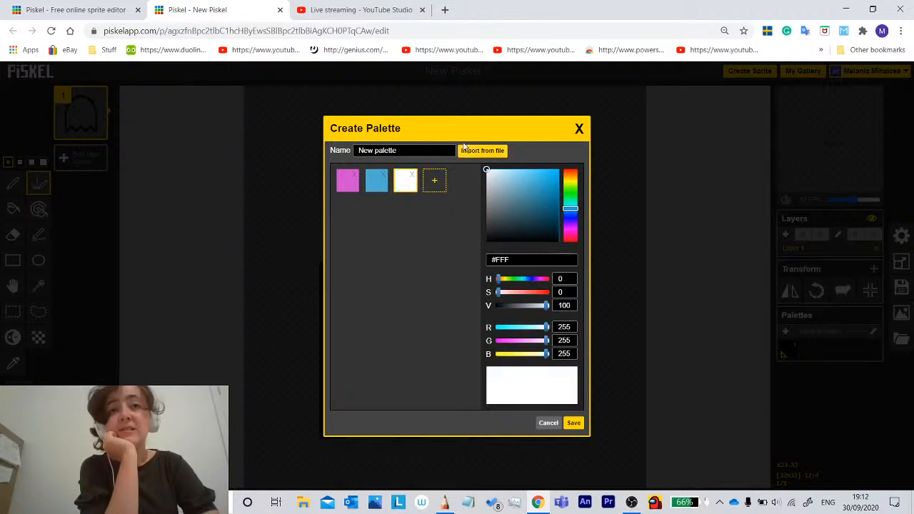
pyautogui.click(435, 186)
pyautogui.moveTo(532, 201)
pyautogui.mouseDown()
pyautogui.moveTo(517, 204)
pyautogui.moveTo(426, 301)
pyautogui.mouseUp()
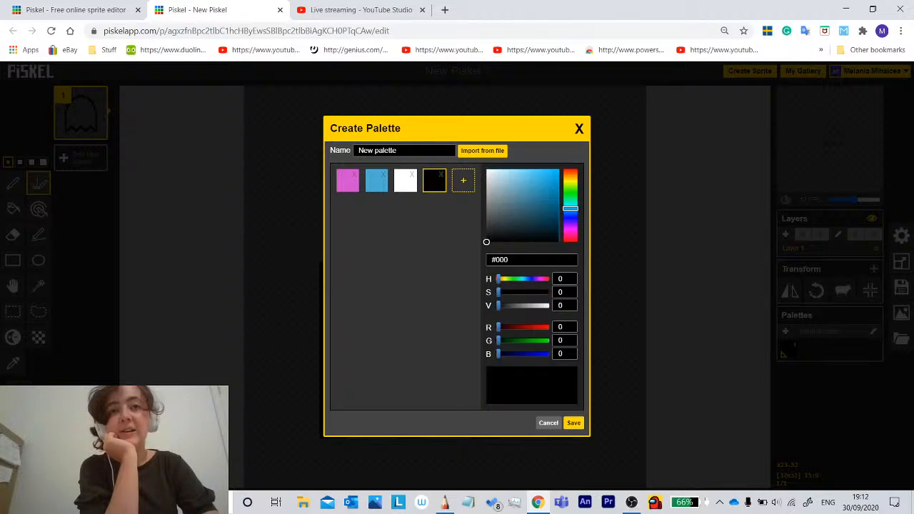
# Name the new palette Ghost.
pyautogui.press('BackSpace')
pyautogui.press('BackSpace')
pyautogui.press('BackSpace')
pyautogui.press('BackSpace')
pyautogui.press('BackSpace')
pyautogui.press('BackSpace')
pyautogui.press('BackSpace')
pyautogui.press('BackSpace')
pyautogui.press('BackSpace')
pyautogui.press('BackSpace')
pyautogui.press('BackSpace')
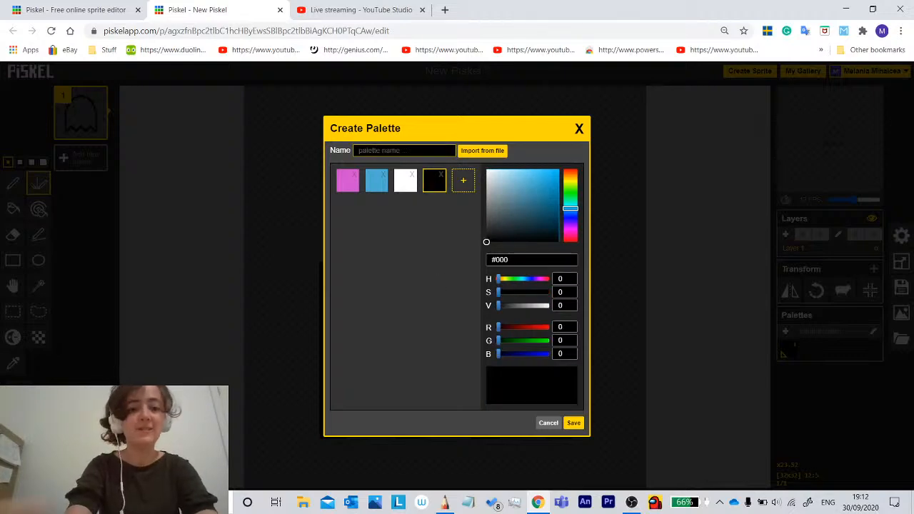
pyautogui.write('Gho')
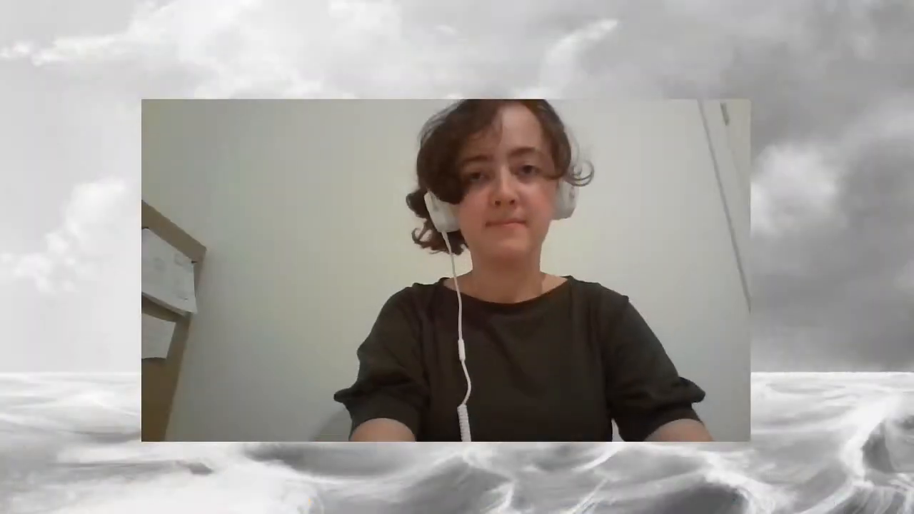
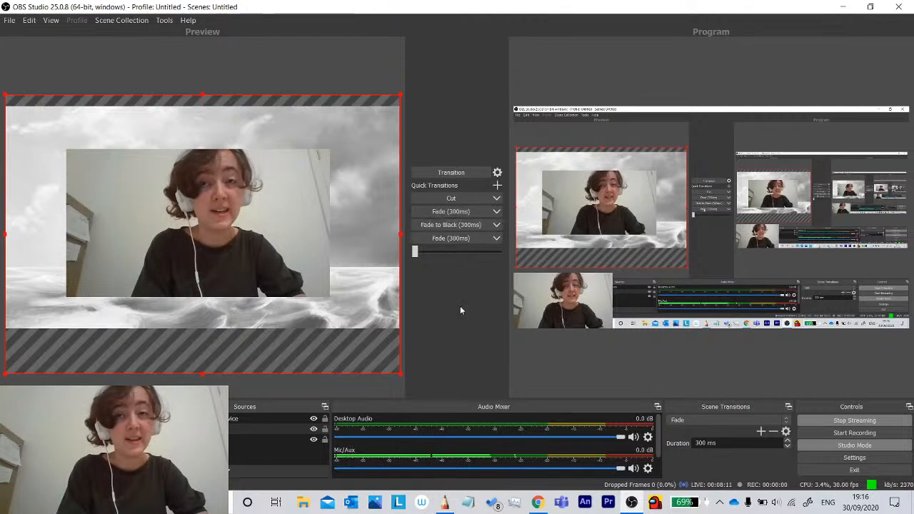
# Check the live chat in YouTube Studio, and load the screen-capture scene with the webcam inset into the OBS Studio preview.
pyautogui.click(536, 504)
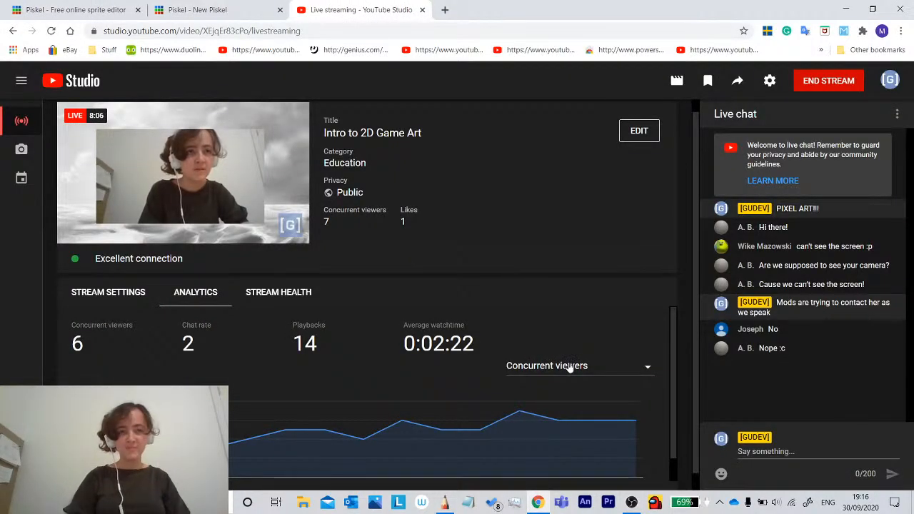
pyautogui.click(630, 503)
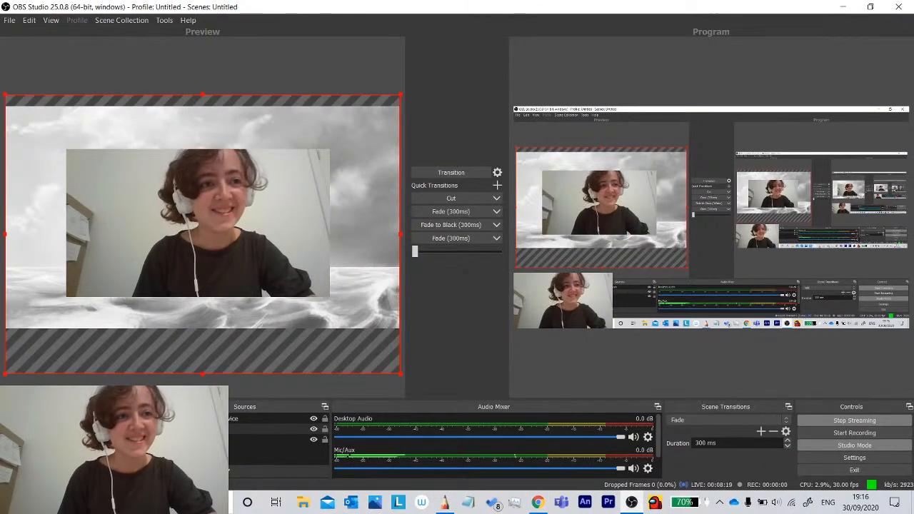
pyautogui.click(50, 429)
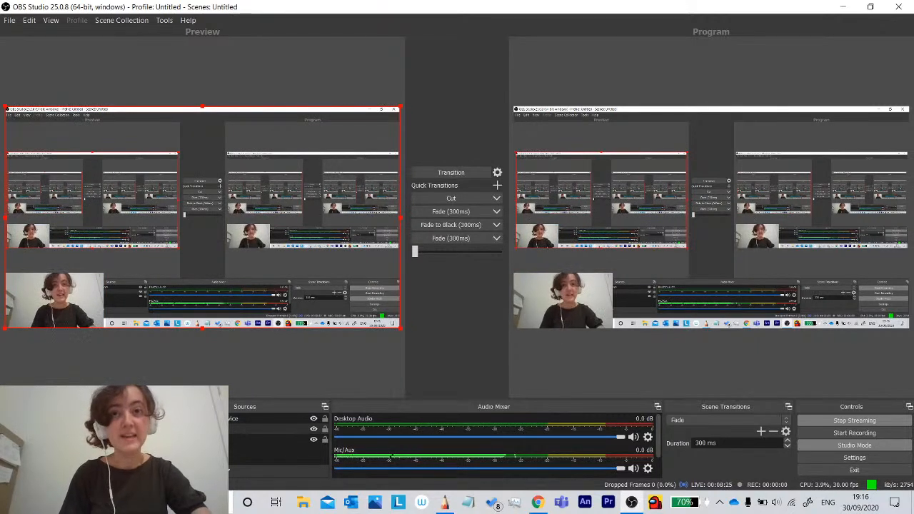
pyautogui.click(538, 503)
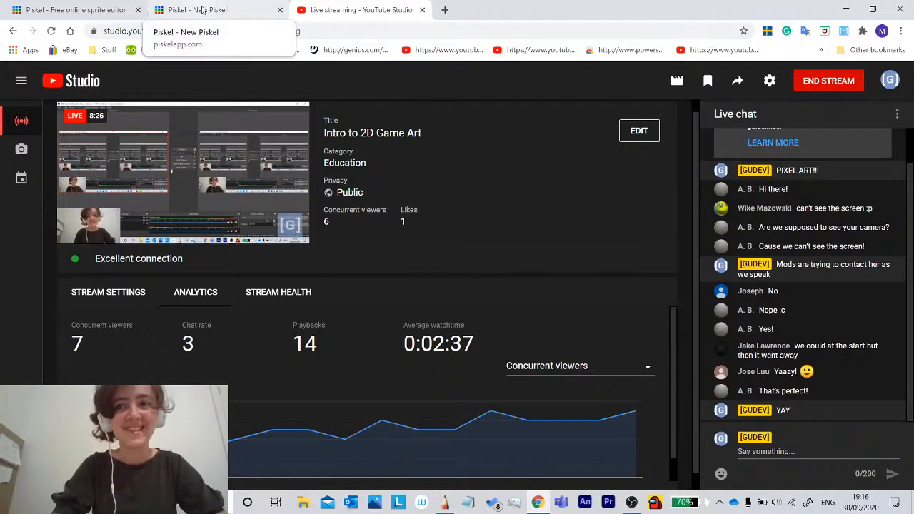
# Return to the ghost sprite in Piskel and replace both of its frames with one new empty frame.
pyautogui.click(203, 9)
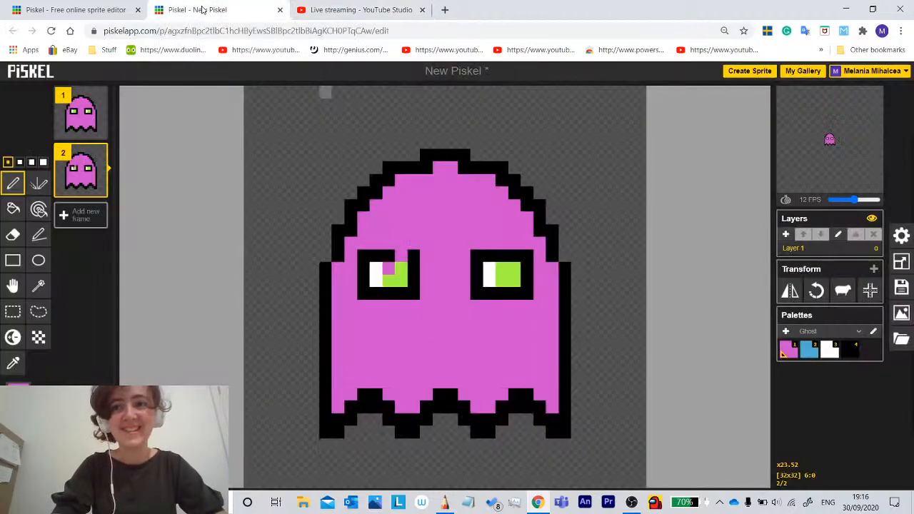
pyautogui.click(99, 152)
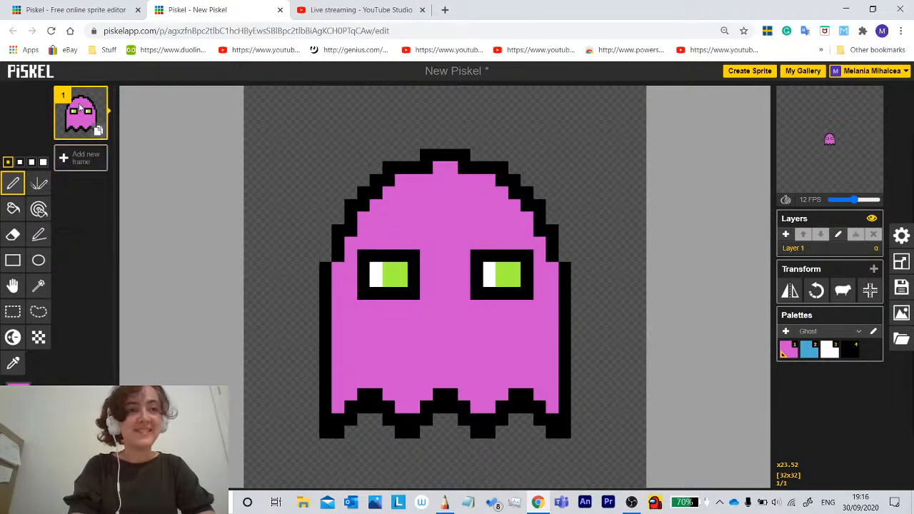
pyautogui.click(74, 161)
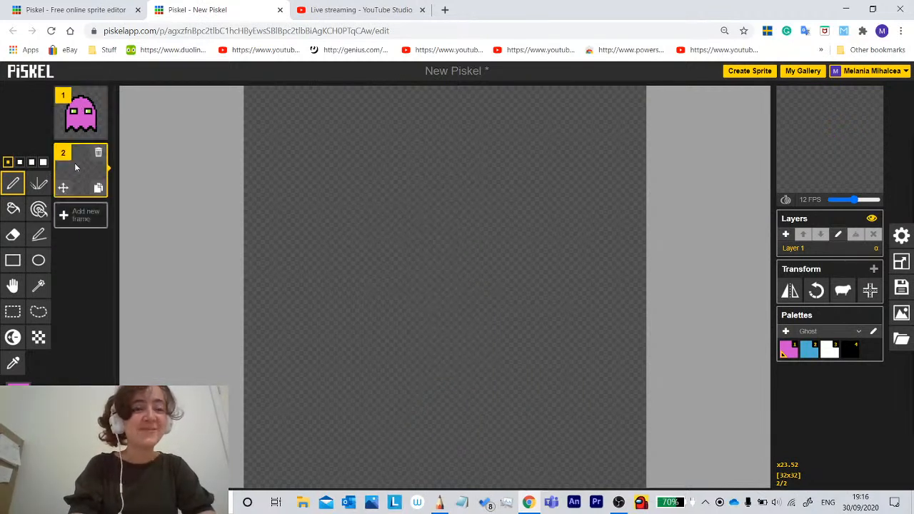
pyautogui.click(98, 95)
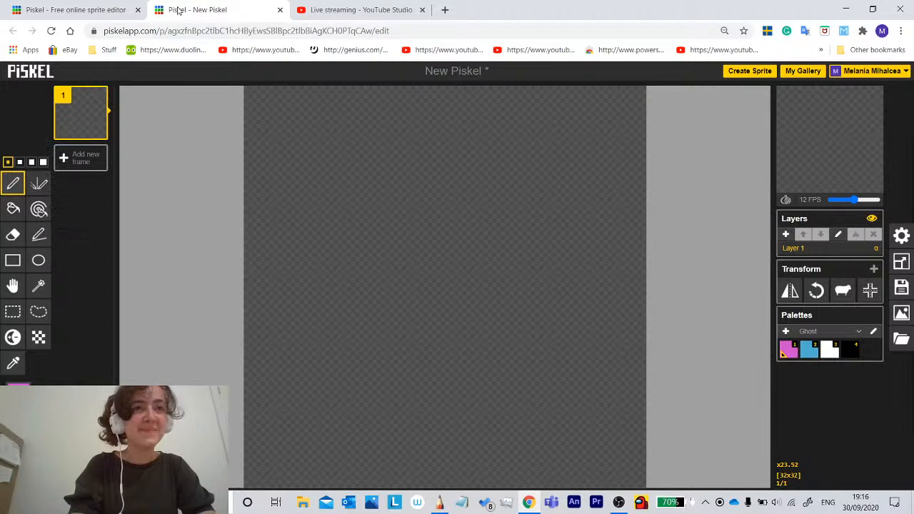
# Check the live chat in YouTube Studio and go back to the Piskel home page.
pyautogui.click(335, 10)
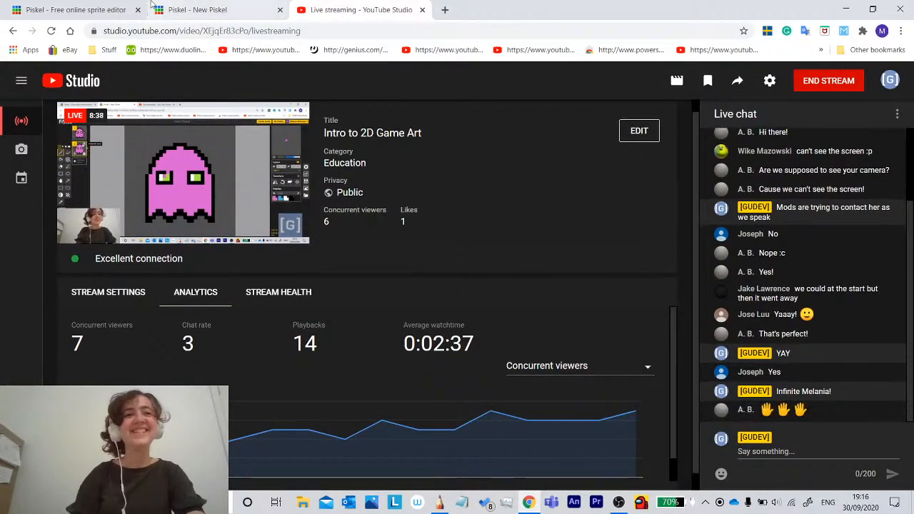
pyautogui.click(171, 8)
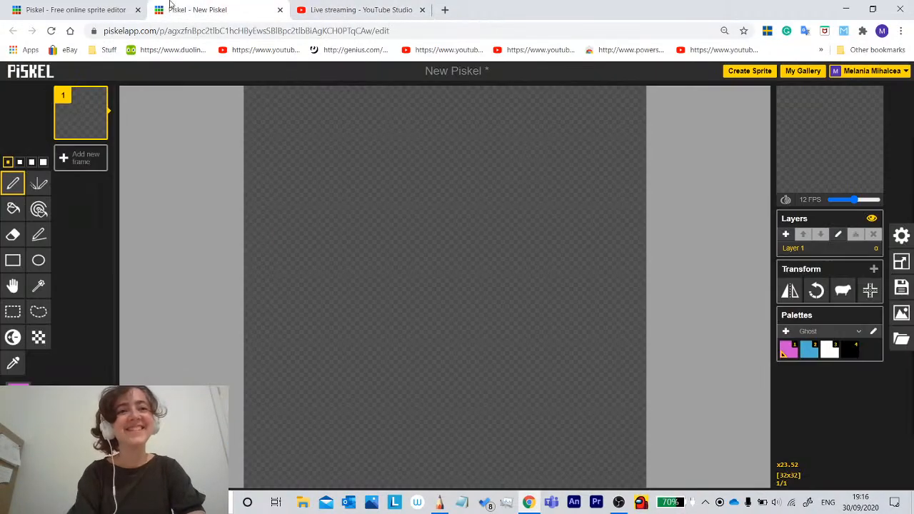
pyautogui.click(59, 9)
pyautogui.click(164, 9)
pyautogui.click(20, 8)
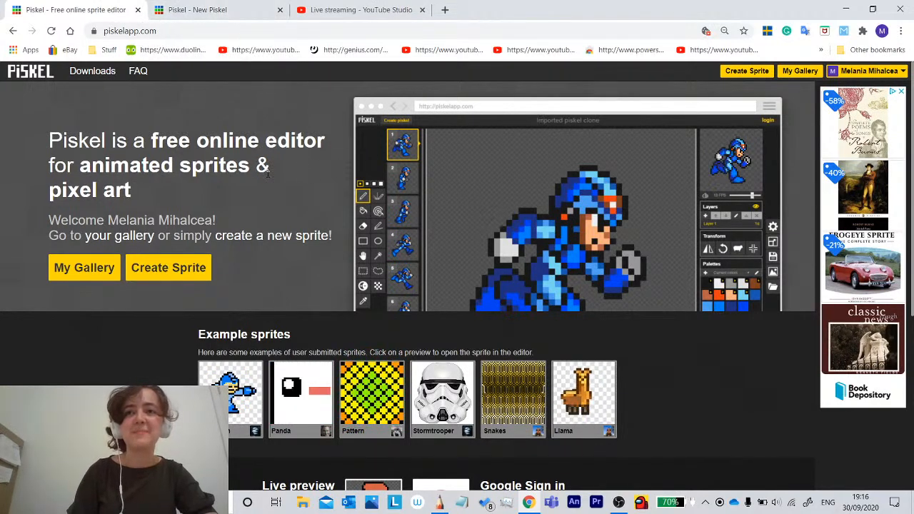
# Close the old New Piskel tab without saving and create a fresh sprite from the Piskel home page.
pyautogui.click(279, 10)
pyautogui.click(511, 98)
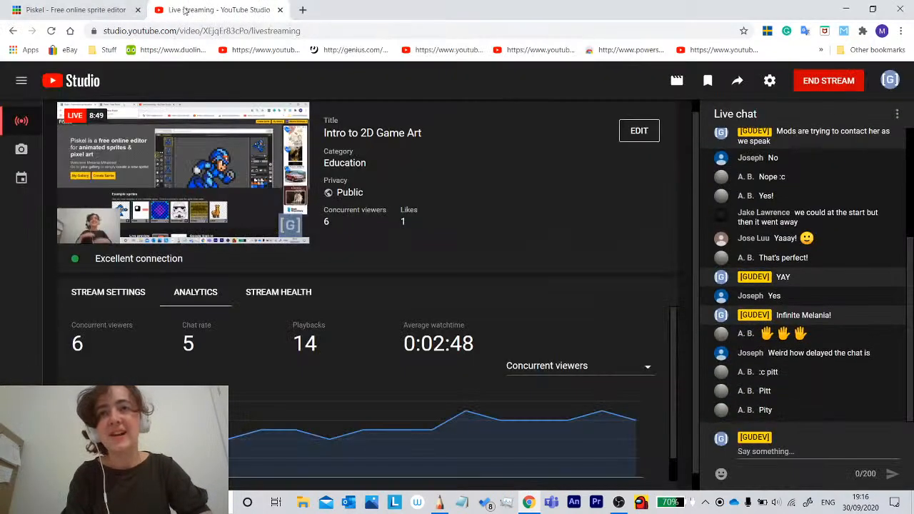
pyautogui.click(35, 10)
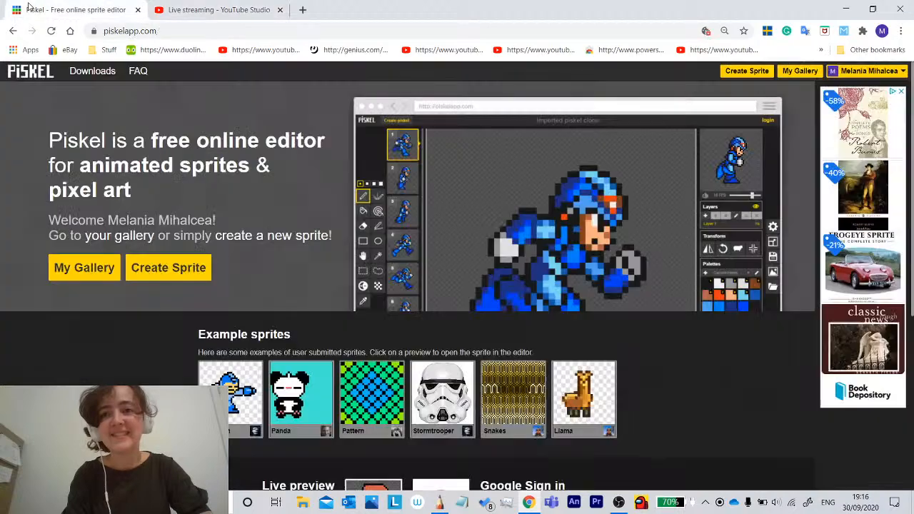
pyautogui.click(736, 75)
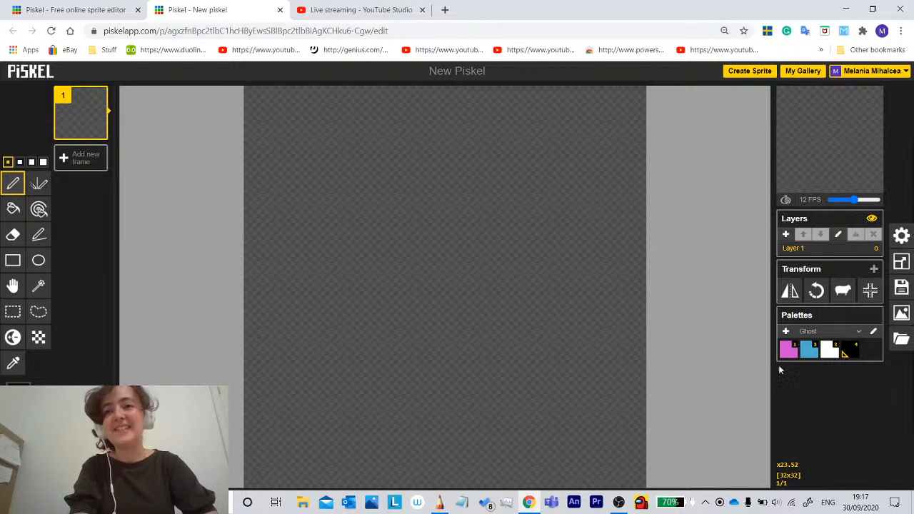
# Start another new palette with a light red first colour and green #75FE3C as the second.
pyautogui.click(849, 334)
pyautogui.click(841, 334)
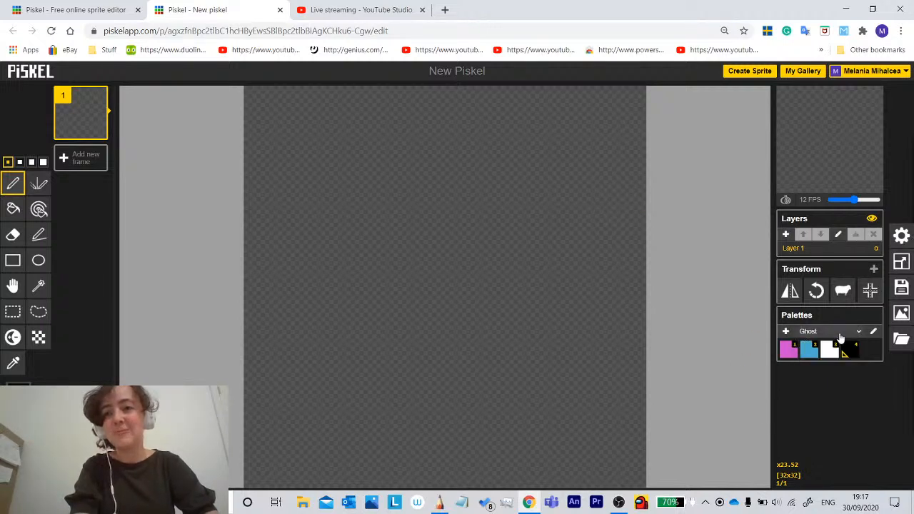
pyautogui.click(788, 332)
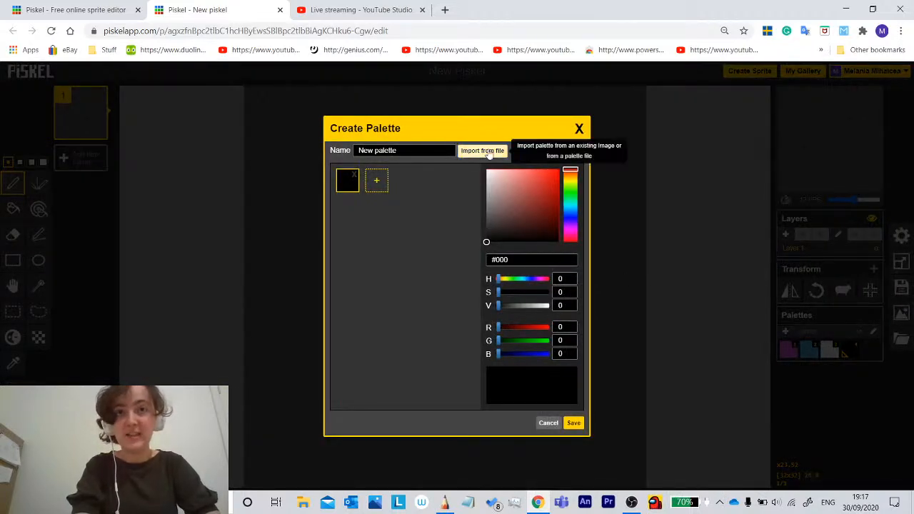
pyautogui.moveTo(529, 215)
pyautogui.mouseDown()
pyautogui.moveTo(555, 172)
pyautogui.moveTo(542, 170)
pyautogui.moveTo(573, 191)
pyautogui.mouseUp()
pyautogui.click(376, 180)
# Add a third colour to the palette and set it to blue #4130F1.
pyautogui.click(406, 181)
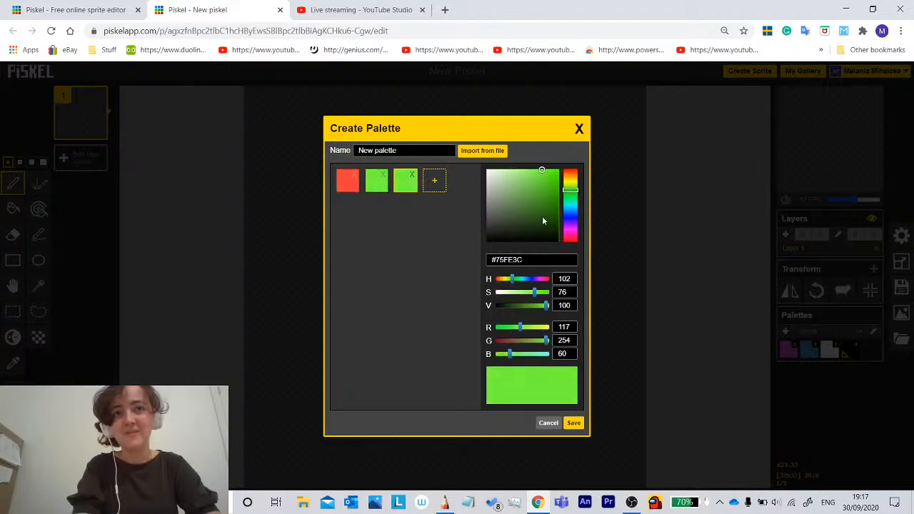
pyautogui.click(568, 220)
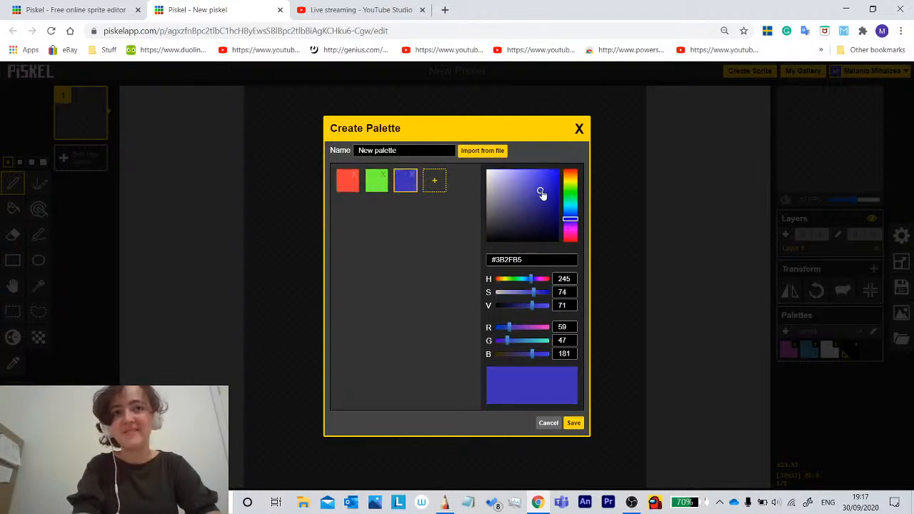
pyautogui.click(544, 175)
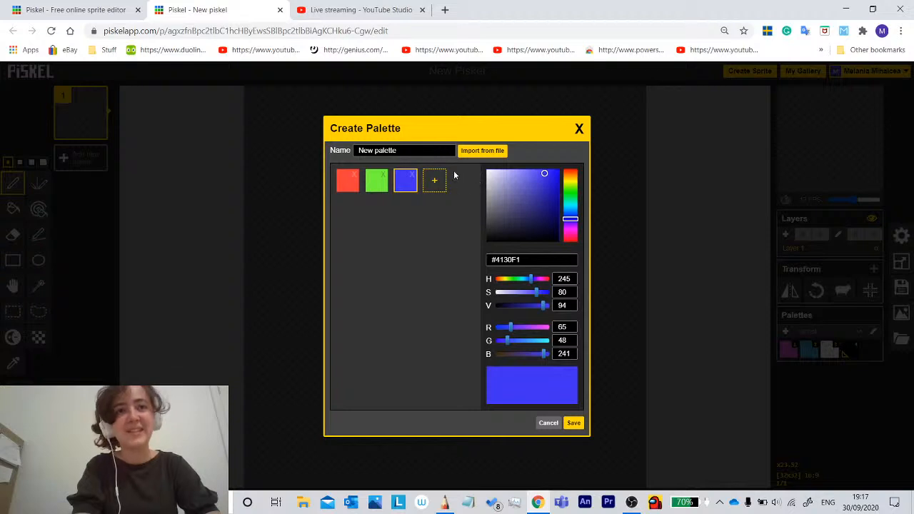
# Name the new palette RGB and save it.
pyautogui.click(428, 150)
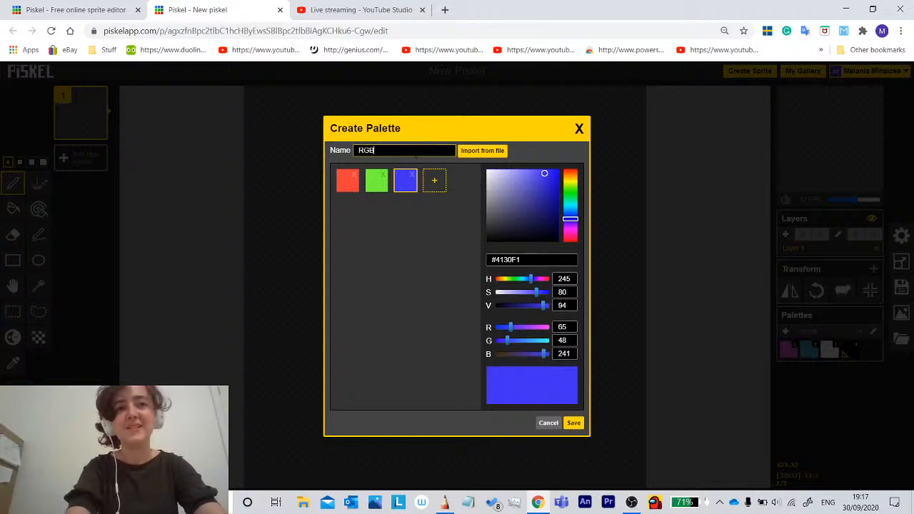
pyautogui.click(573, 425)
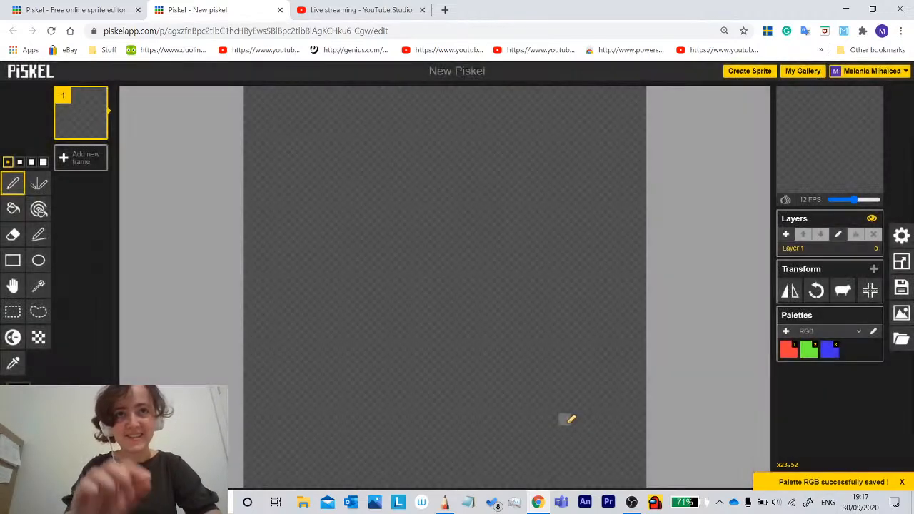
# Switch the active palette from RGB to the second of the two saved Ghost palettes.
pyautogui.click(848, 332)
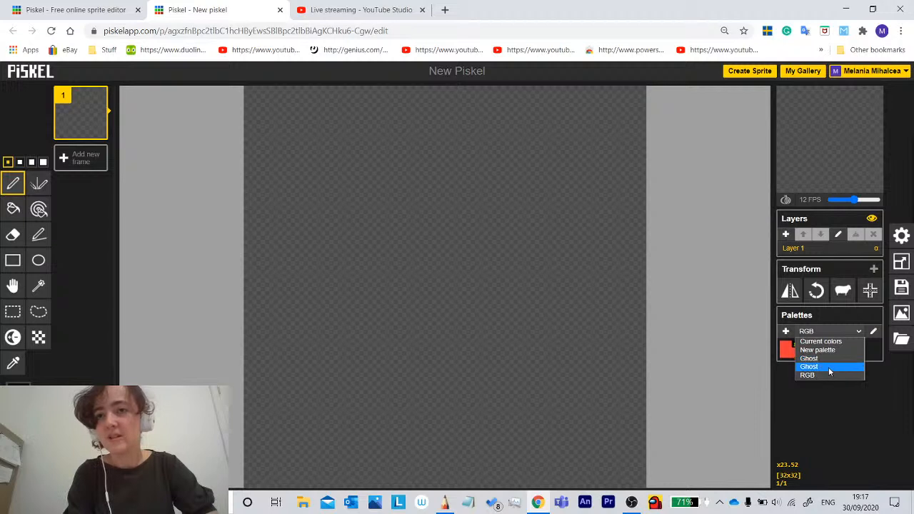
pyautogui.click(828, 367)
pyautogui.click(828, 332)
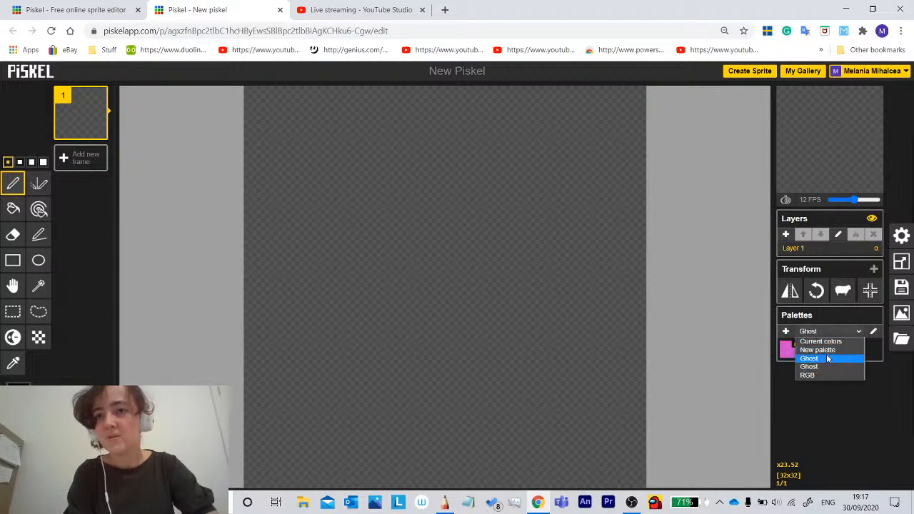
pyautogui.click(829, 358)
pyautogui.click(825, 332)
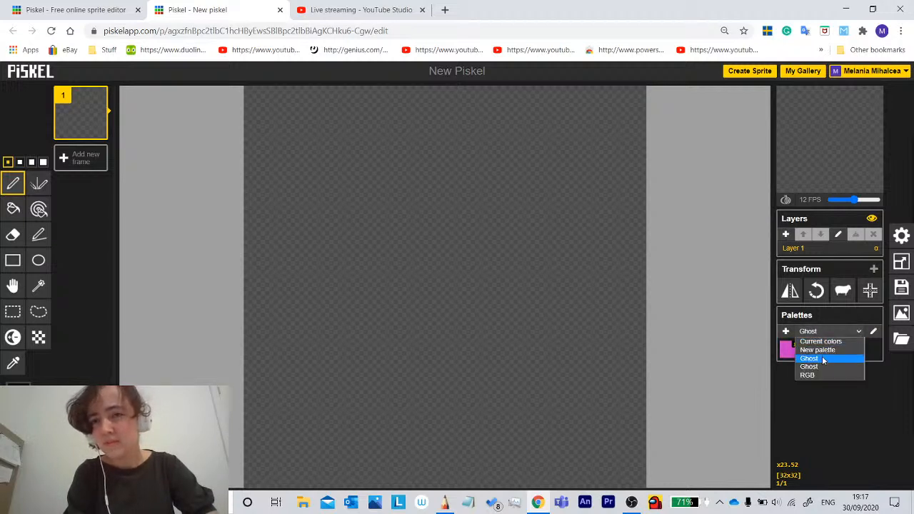
pyautogui.click(828, 367)
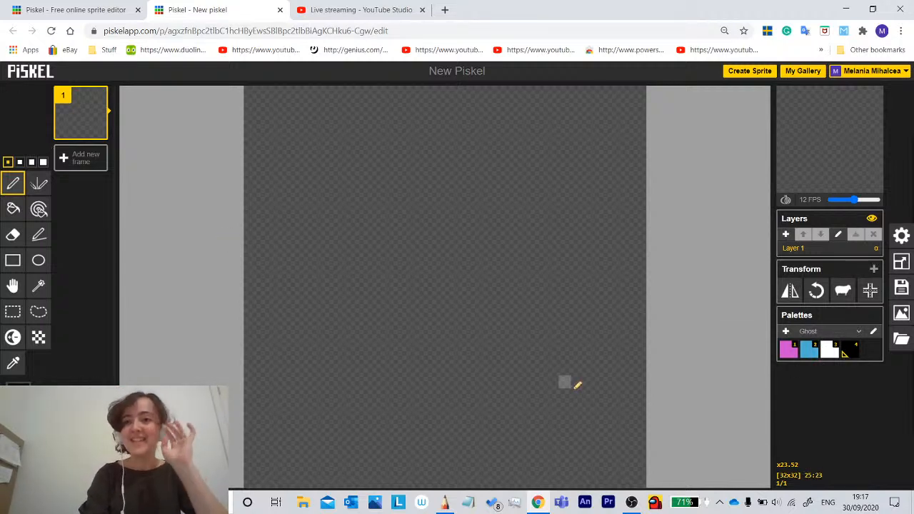
# Draw a symmetrical black ghost outline with a jagged lower edge using the vertical mirror pen, undoing the first trial stroke.
pyautogui.click(28, 187)
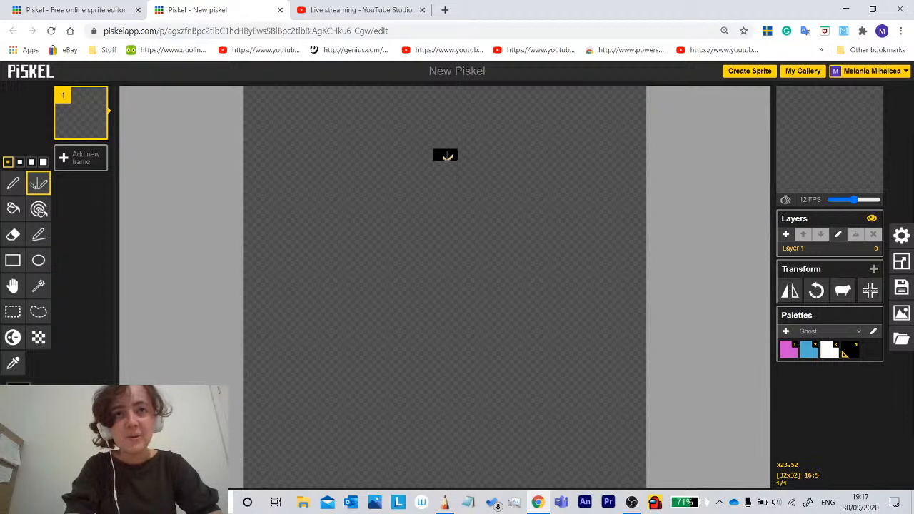
pyautogui.moveTo(445, 156)
pyautogui.mouseDown()
pyautogui.moveTo(348, 208)
pyautogui.moveTo(321, 276)
pyautogui.mouseUp()
pyautogui.hotkey('ctrl', 'z')
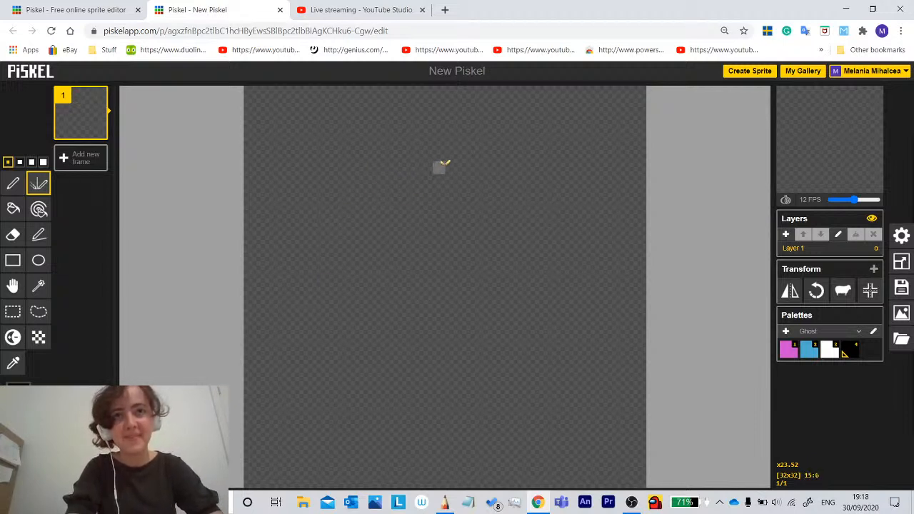
pyautogui.moveTo(443, 163)
pyautogui.mouseDown()
pyautogui.moveTo(399, 166)
pyautogui.moveTo(346, 214)
pyautogui.moveTo(323, 251)
pyautogui.moveTo(318, 281)
pyautogui.moveTo(328, 438)
pyautogui.moveTo(340, 453)
pyautogui.moveTo(381, 411)
pyautogui.moveTo(420, 452)
pyautogui.moveTo(441, 412)
pyautogui.moveTo(407, 455)
pyautogui.mouseUp()
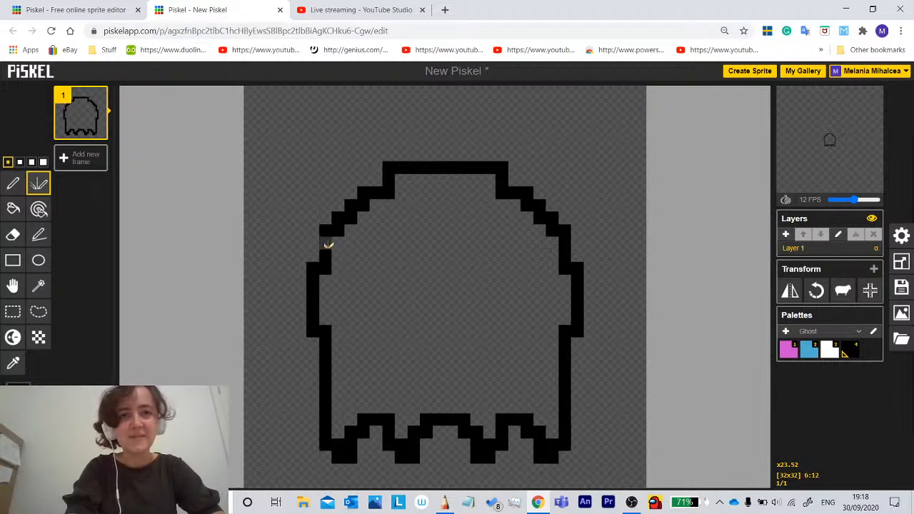
# Straighten the ghost's sides and lower its top by adding pixels inside the outline and erasing the protruding outer ones.
pyautogui.moveTo(328, 268); pyautogui.dragTo(329, 316)
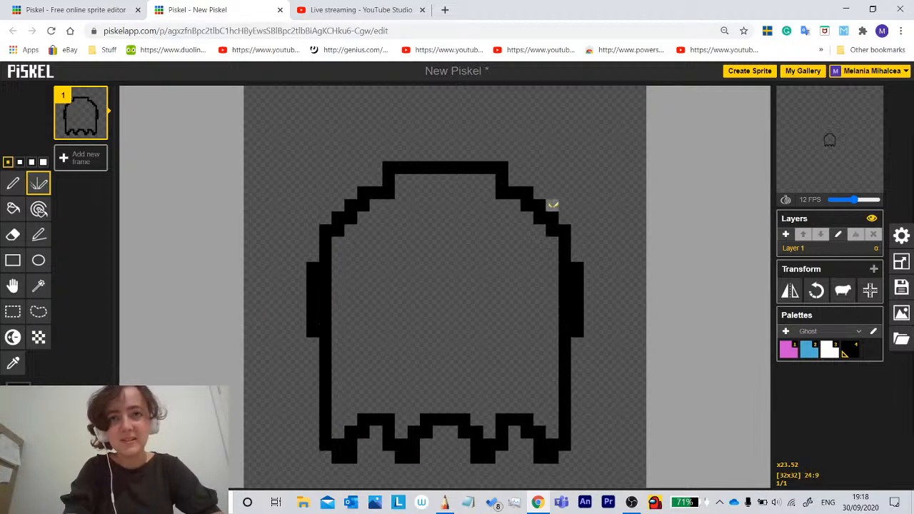
pyautogui.moveTo(500, 177); pyautogui.dragTo(423, 173)
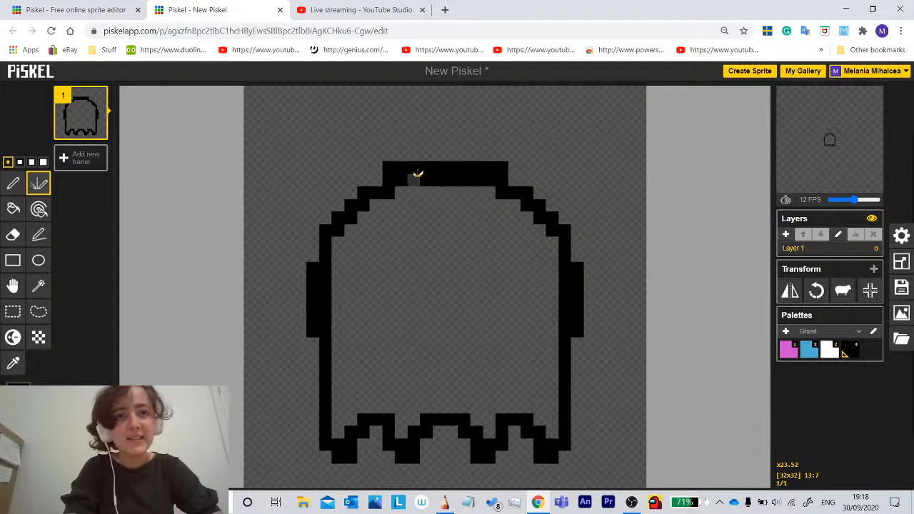
pyautogui.click(13, 234)
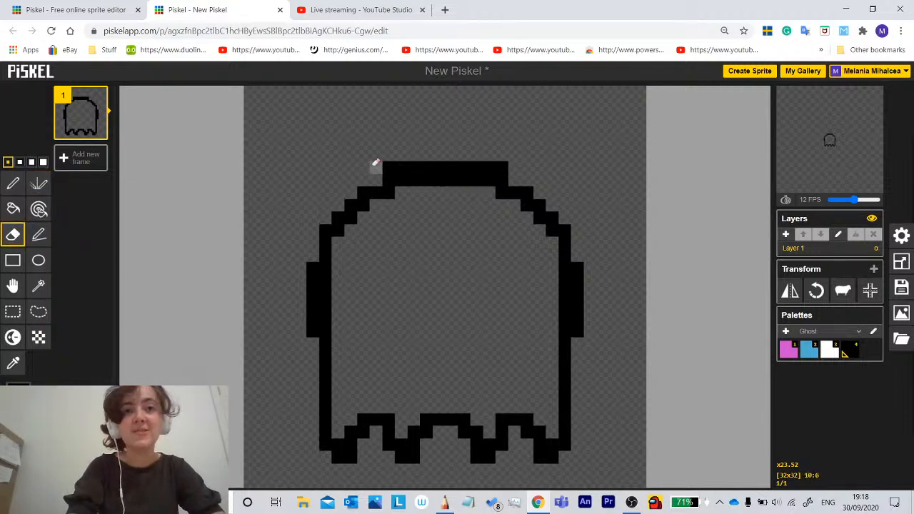
pyautogui.moveTo(378, 163); pyautogui.dragTo(429, 156)
pyautogui.moveTo(486, 156)
pyautogui.mouseDown()
pyautogui.moveTo(494, 155)
pyautogui.moveTo(453, 162)
pyautogui.mouseUp()
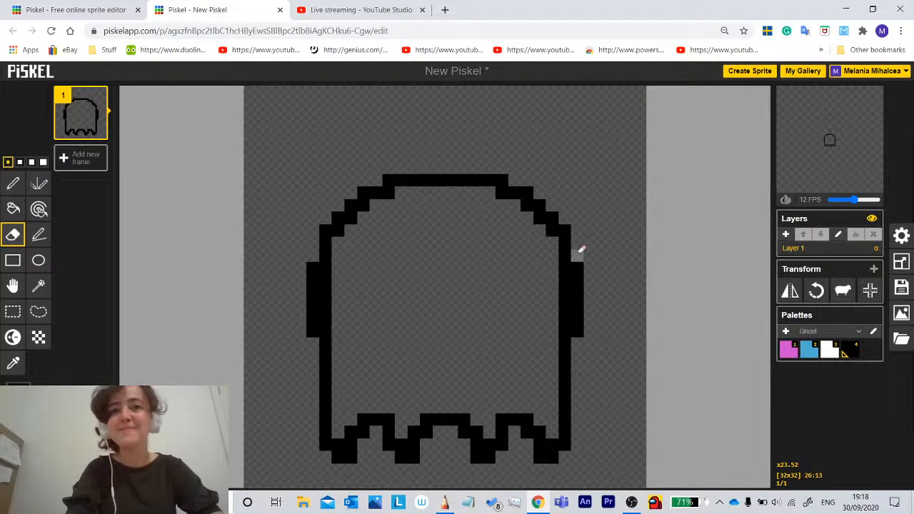
pyautogui.moveTo(579, 253); pyautogui.dragTo(588, 347)
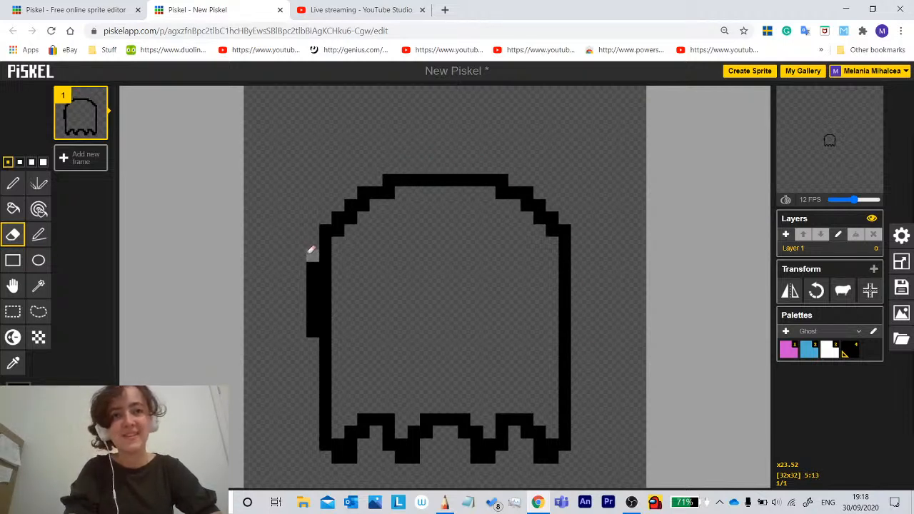
pyautogui.moveTo(313, 256); pyautogui.dragTo(313, 317)
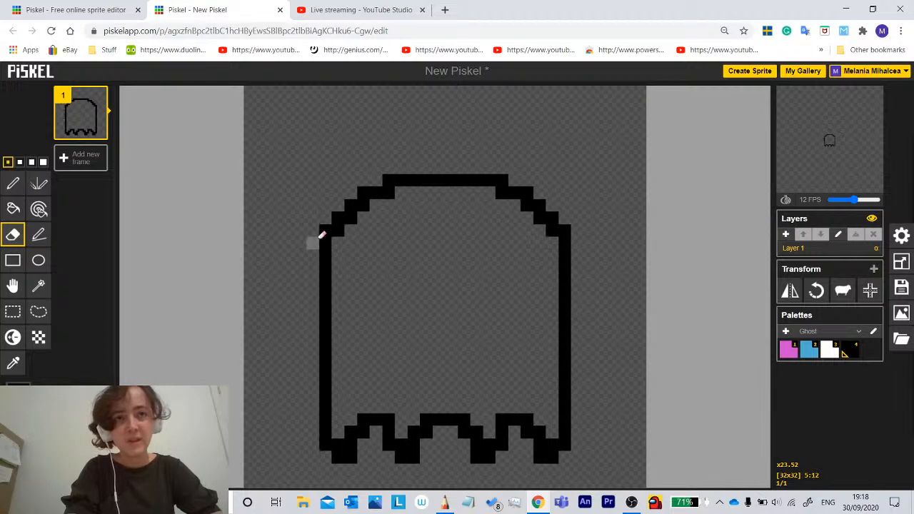
# Erase the ghost's stepped shoulders and upper sides, and redraw them in mirrored black strokes down to the remaining side lines.
pyautogui.moveTo(322, 235); pyautogui.dragTo(369, 191)
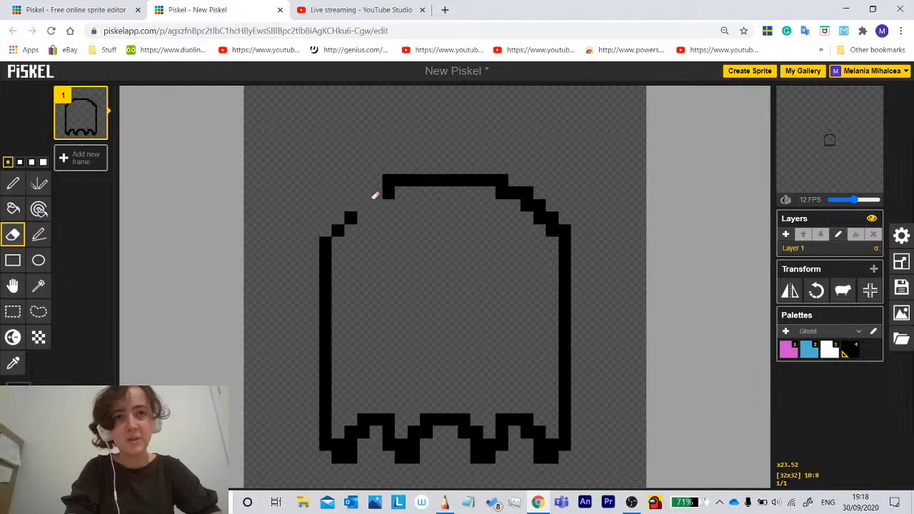
pyautogui.moveTo(500, 193)
pyautogui.mouseDown()
pyautogui.moveTo(535, 192)
pyautogui.moveTo(516, 209)
pyautogui.moveTo(543, 196)
pyautogui.moveTo(534, 220)
pyautogui.moveTo(567, 227)
pyautogui.moveTo(557, 233)
pyautogui.moveTo(565, 256)
pyautogui.mouseUp()
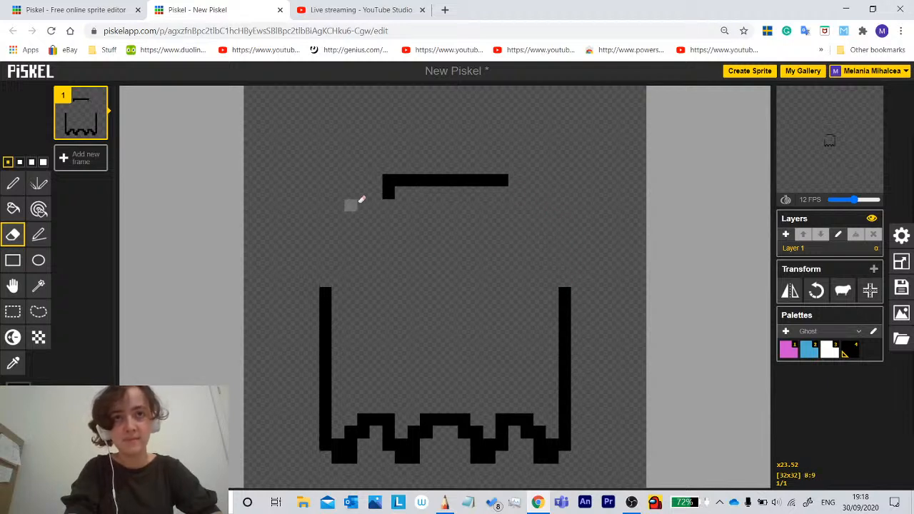
pyautogui.click(39, 183)
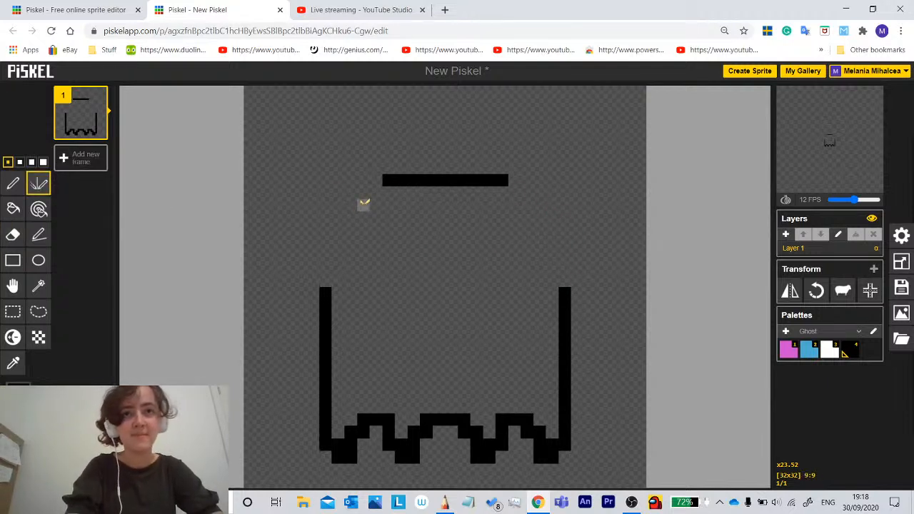
pyautogui.click(377, 190)
pyautogui.moveTo(383, 186)
pyautogui.mouseDown()
pyautogui.moveTo(331, 229)
pyautogui.moveTo(326, 294)
pyautogui.mouseUp()
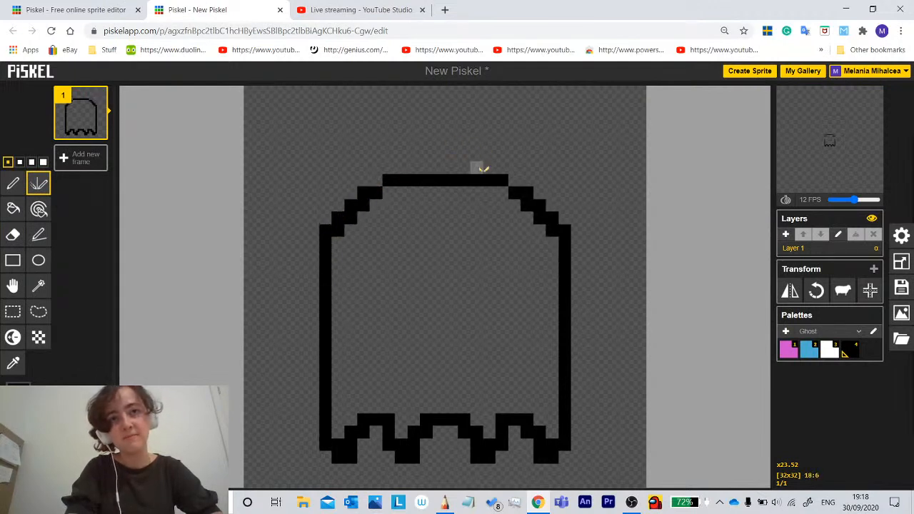
# Round the ghost's head with a centred black row six pixels wide on top and erase the surplus pixels beneath it.
pyautogui.moveTo(475, 166); pyautogui.dragTo(433, 168)
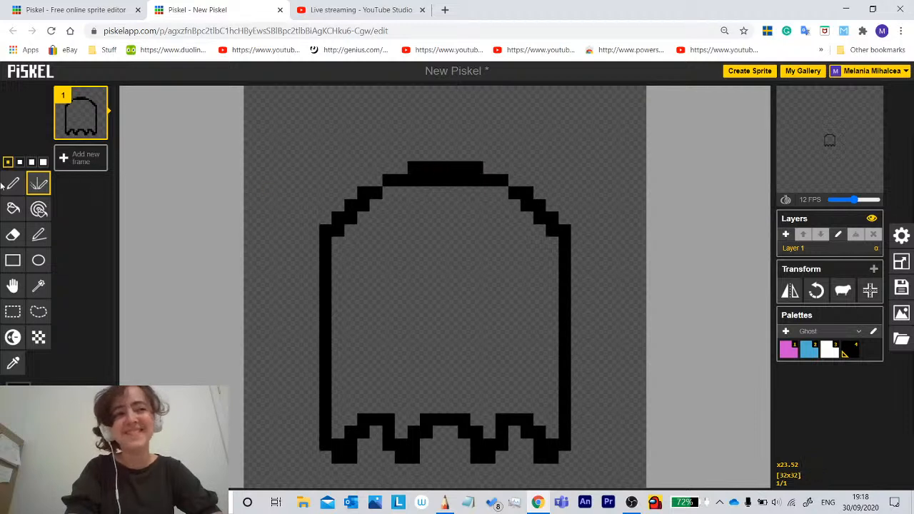
pyautogui.click(13, 235)
pyautogui.click(465, 180)
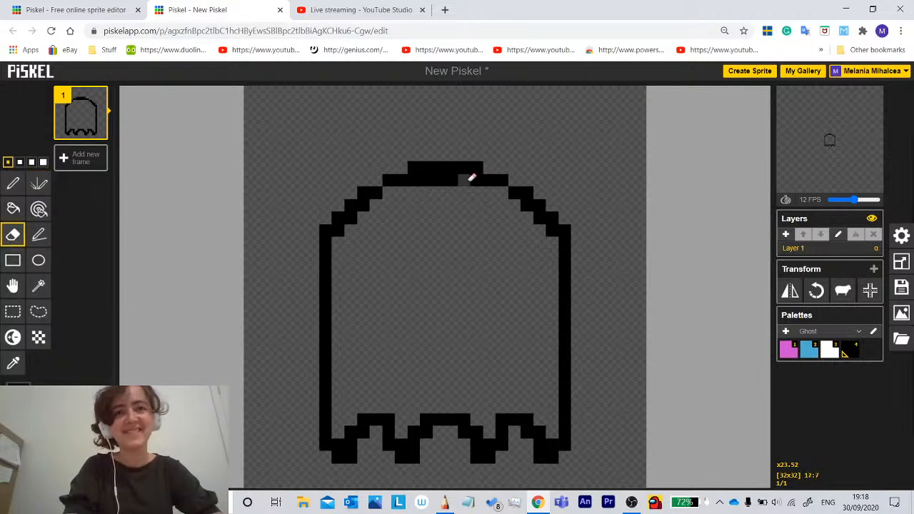
pyautogui.moveTo(449, 179); pyautogui.dragTo(426, 180)
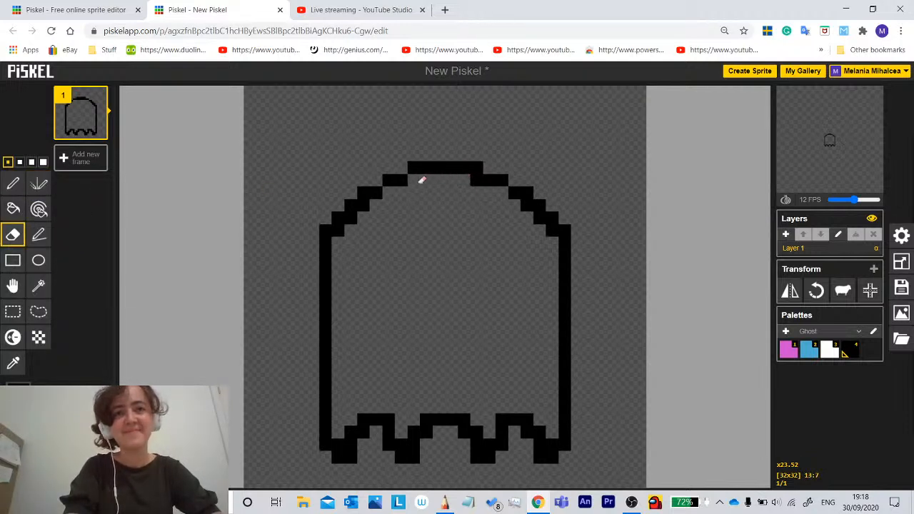
pyautogui.click(476, 180)
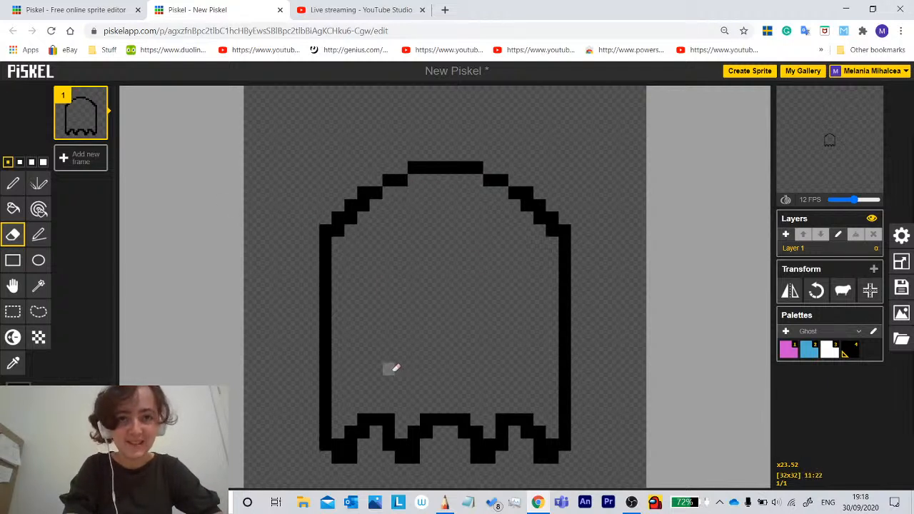
# Fill the ghost's body with the palette's pink and draw two mirrored square black eye outlines, five pixels wide.
pyautogui.click(20, 206)
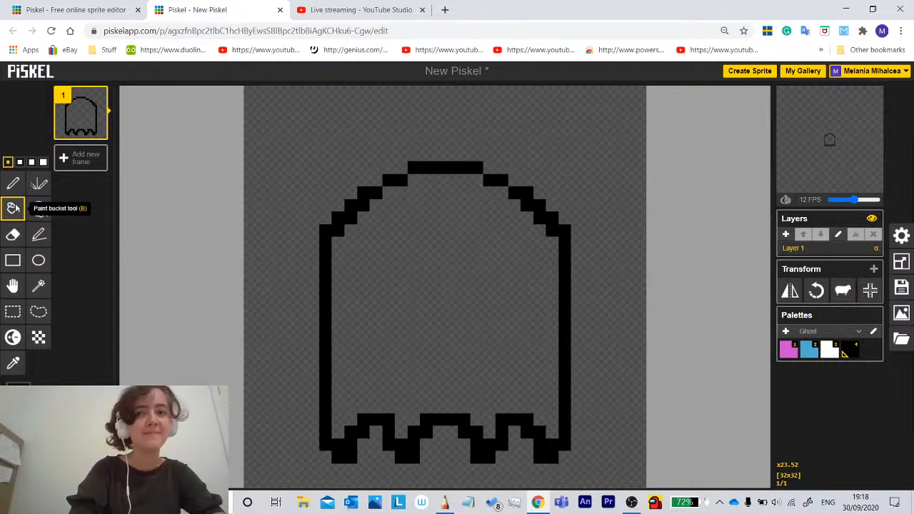
pyautogui.click(474, 300)
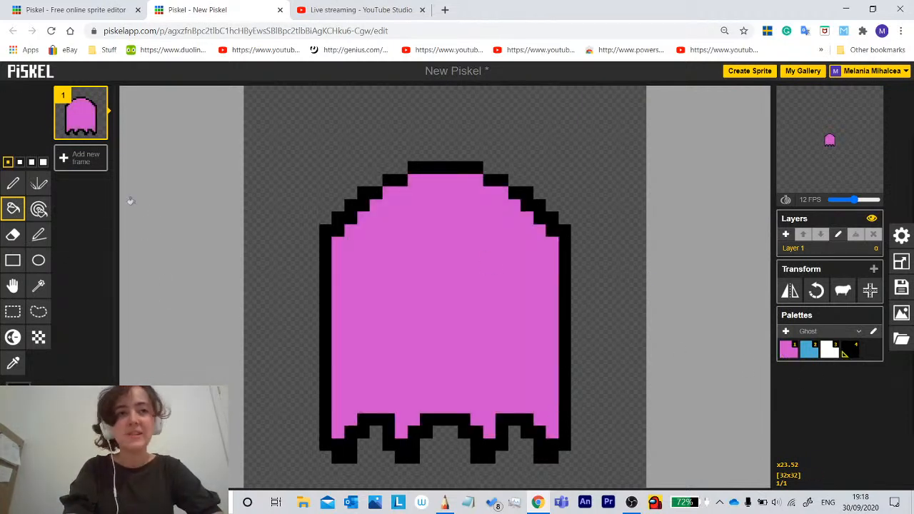
pyautogui.click(13, 184)
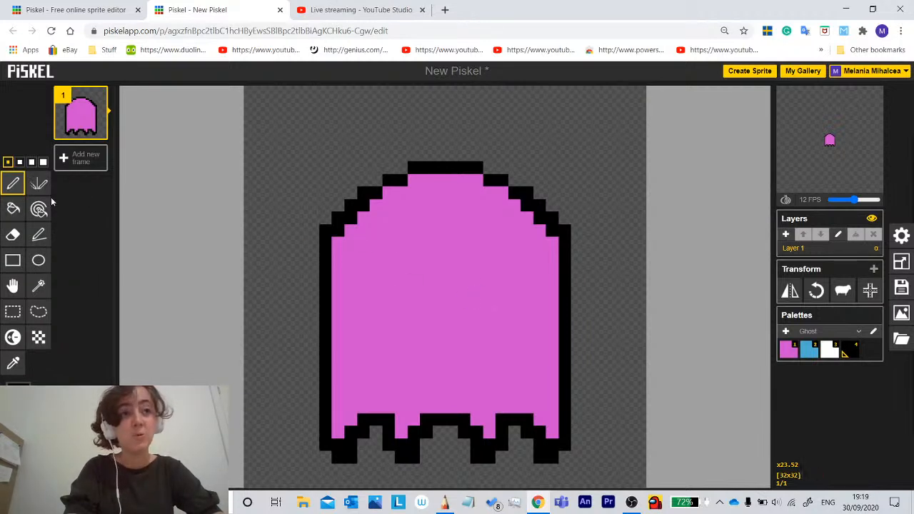
pyautogui.click(38, 183)
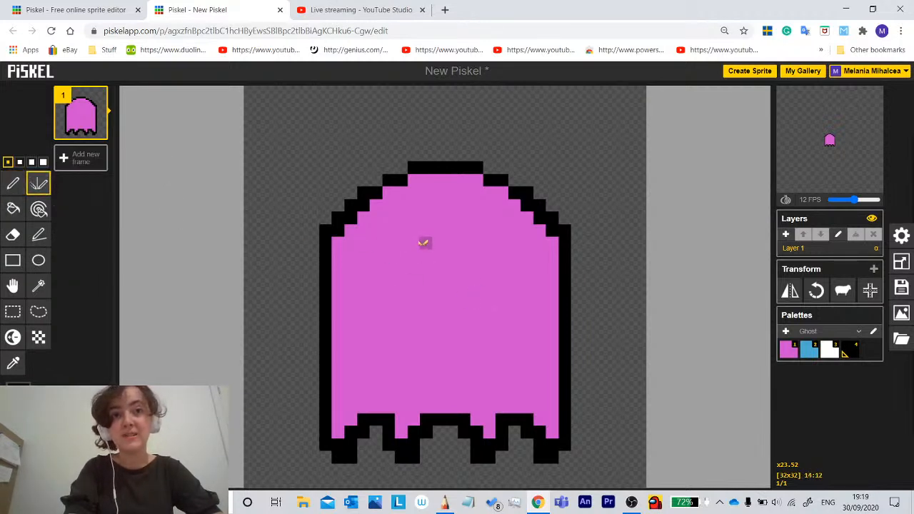
pyautogui.moveTo(419, 243)
pyautogui.mouseDown()
pyautogui.moveTo(364, 245)
pyautogui.moveTo(363, 293)
pyautogui.moveTo(406, 291)
pyautogui.moveTo(419, 280)
pyautogui.moveTo(416, 247)
pyautogui.mouseUp()
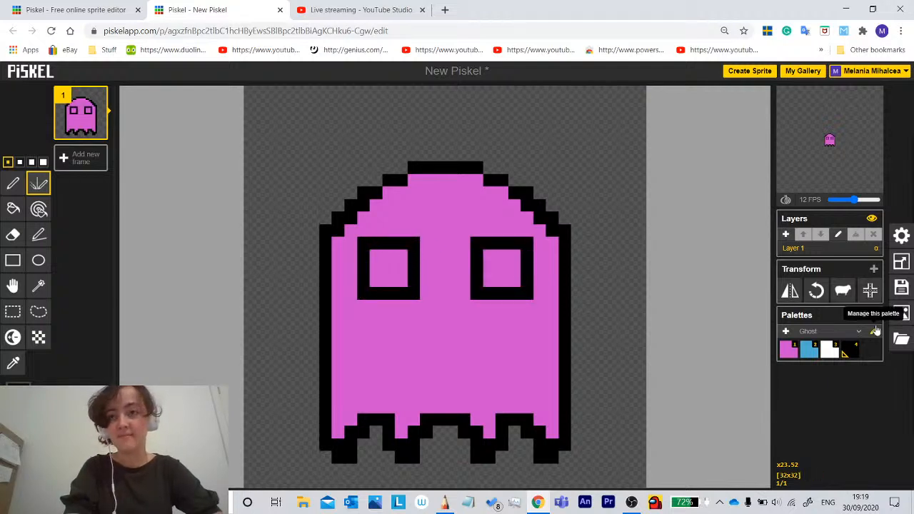
# Fill both eyes with white and paint a 2×2 pixel blue pupil in each eye's lower-right corner.
pyautogui.click(13, 208)
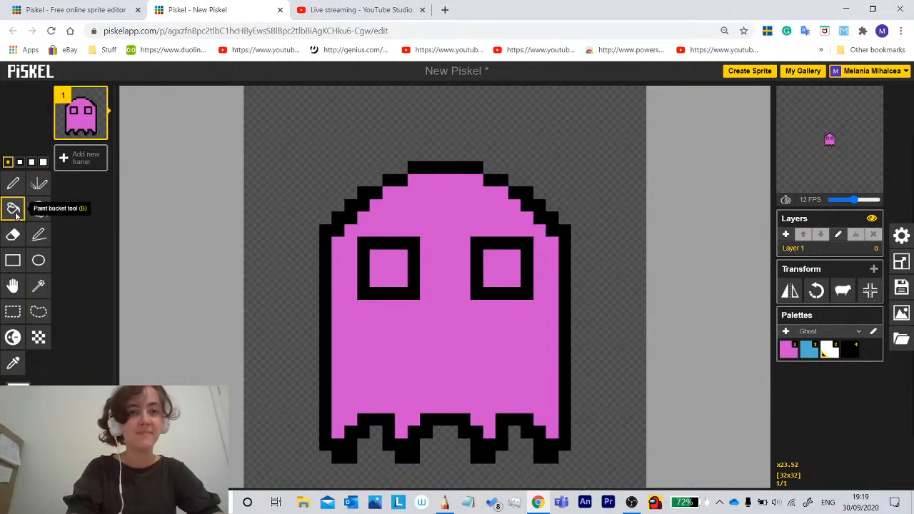
pyautogui.click(387, 266)
pyautogui.click(502, 266)
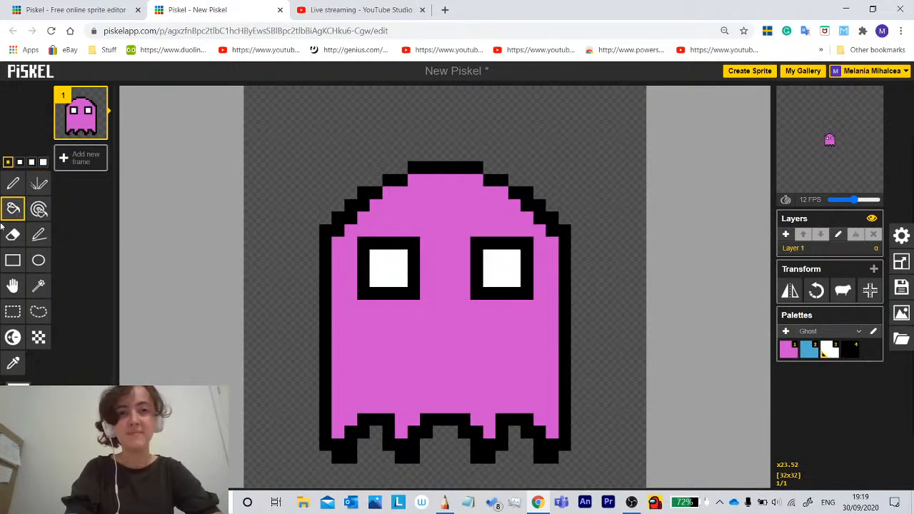
pyautogui.click(13, 184)
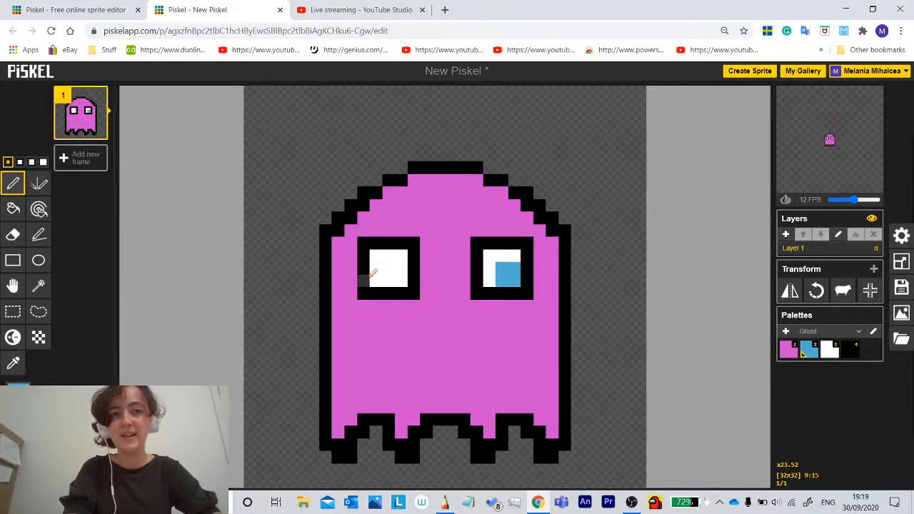
pyautogui.click(401, 280)
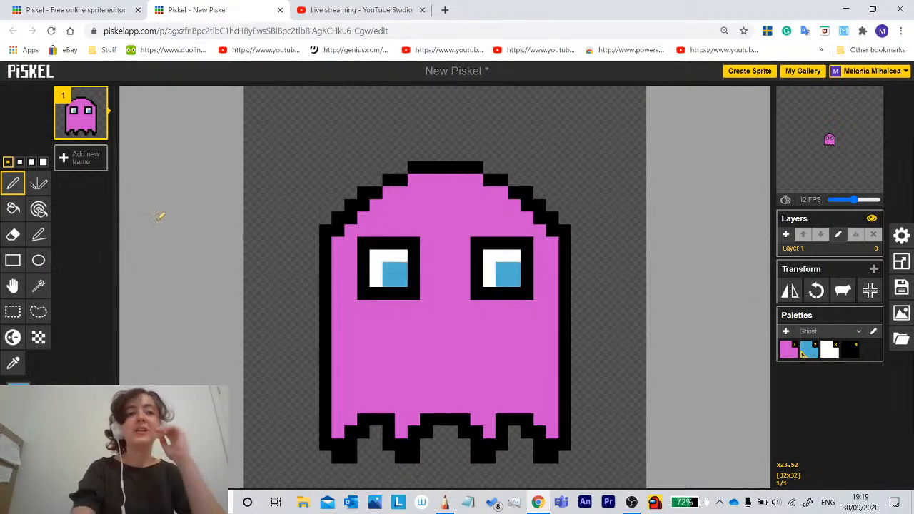
# Recolour all the black outline pixels of the ghost to a custom green by painting all pixels of the same colour.
pyautogui.click(38, 208)
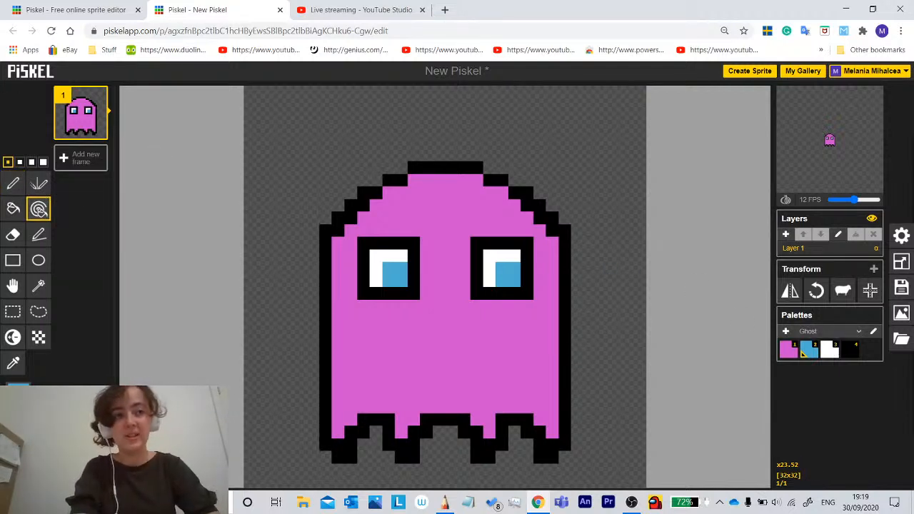
pyautogui.click(18, 385)
pyautogui.click(121, 307)
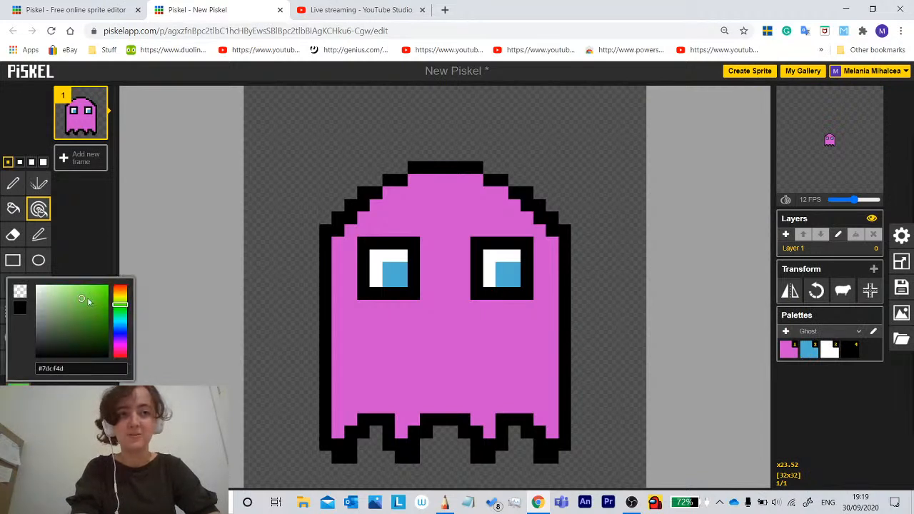
pyautogui.click(415, 284)
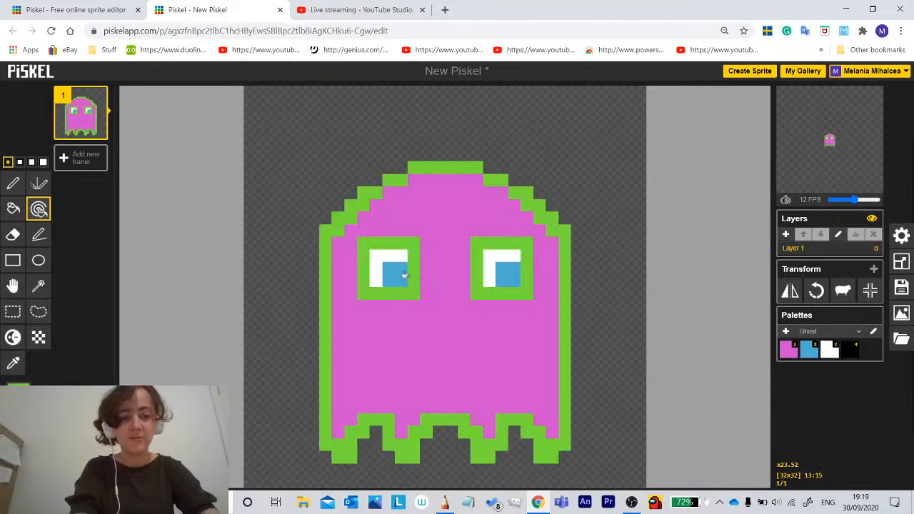
# Undo the green outline recolouring, recolour the blue pupils of both eyes green instead and switch to the Pen tool.
pyautogui.hotkey('ctrl', 'z')
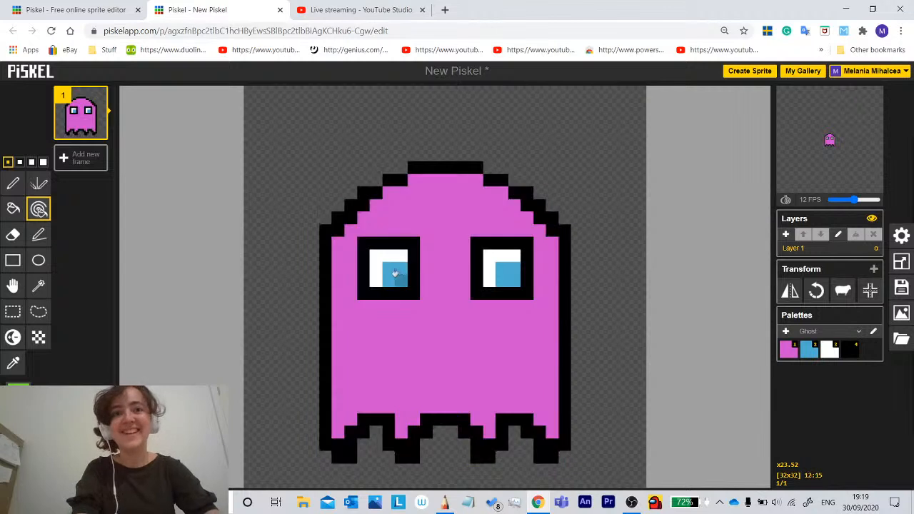
pyautogui.click(391, 273)
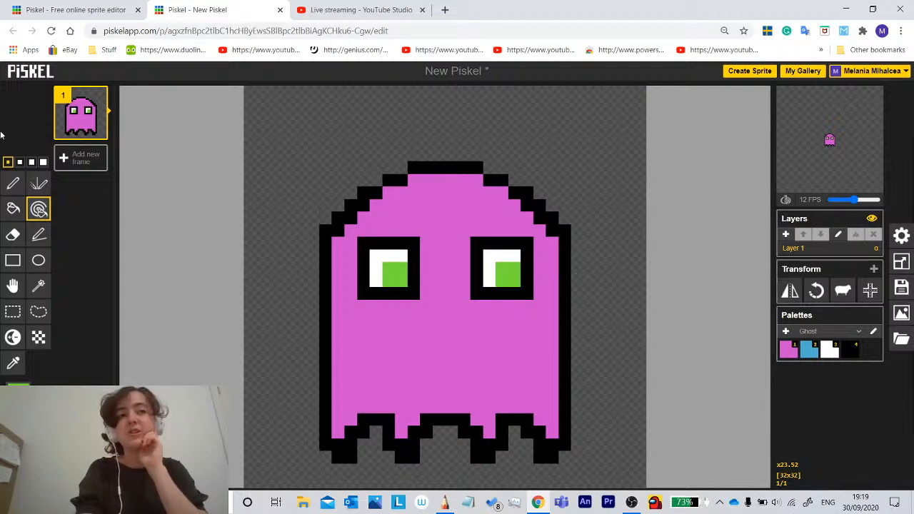
pyautogui.click(13, 183)
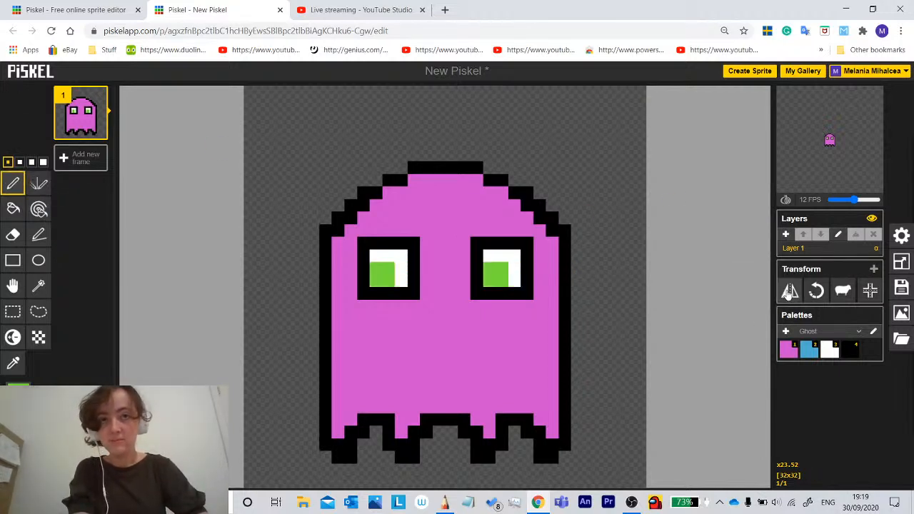
# Rotate the ghost counter-clockwise through four quarter turns.
pyautogui.click(814, 291)
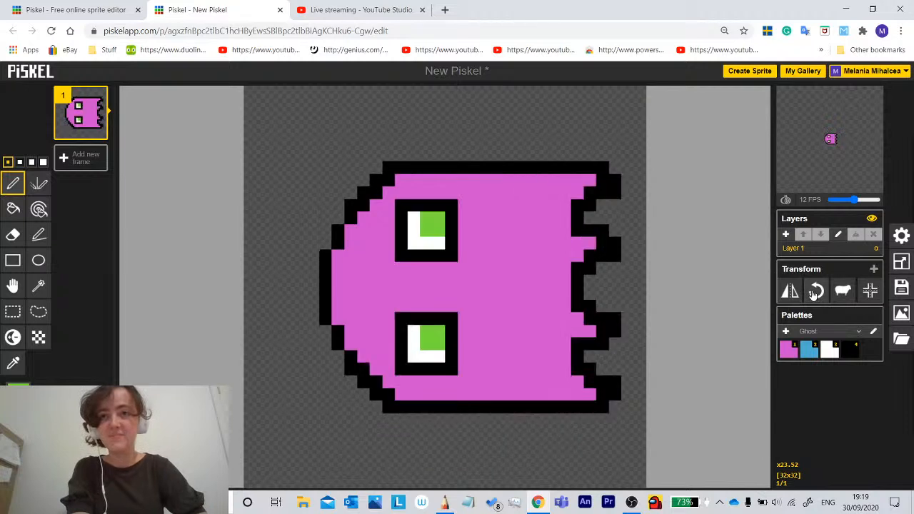
pyautogui.click(815, 291)
pyautogui.click(815, 291)
pyautogui.click(814, 291)
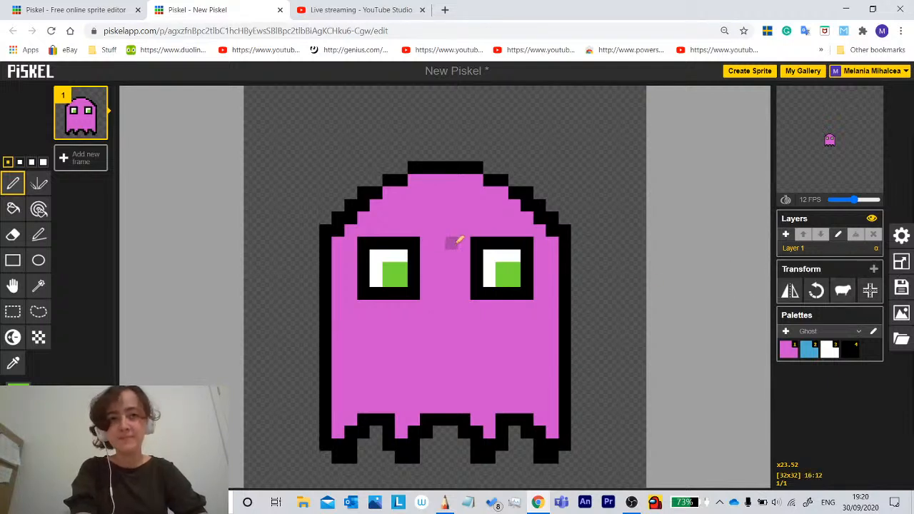
# Add a blank frame and remove it, replacing it with a duplicate of the ghost in frame 1.
pyautogui.click(75, 163)
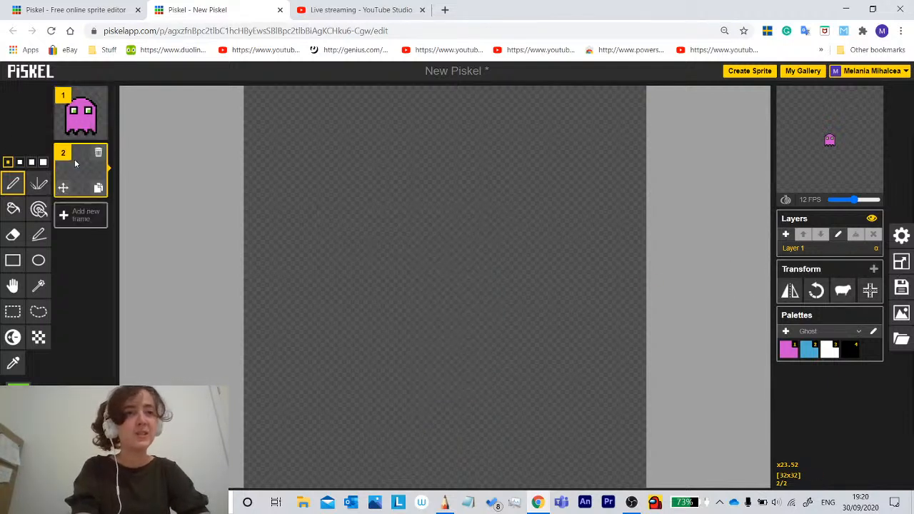
pyautogui.click(100, 147)
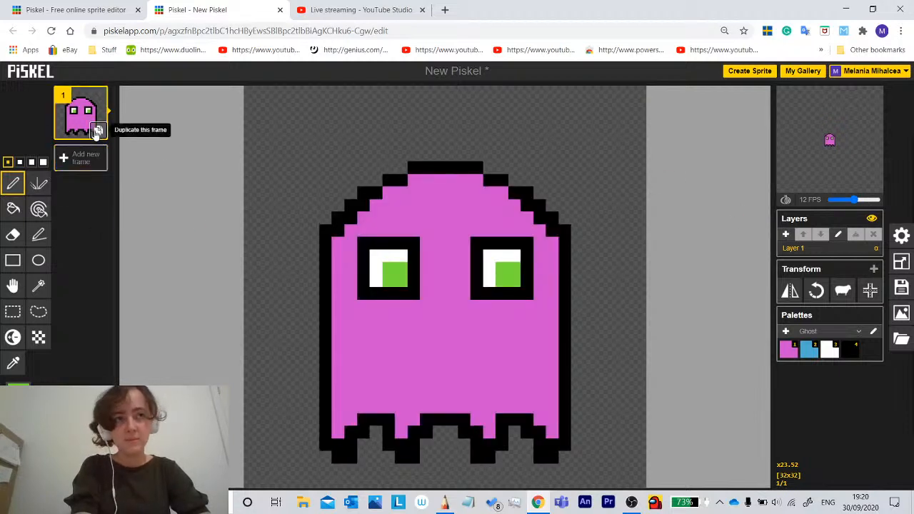
pyautogui.click(99, 131)
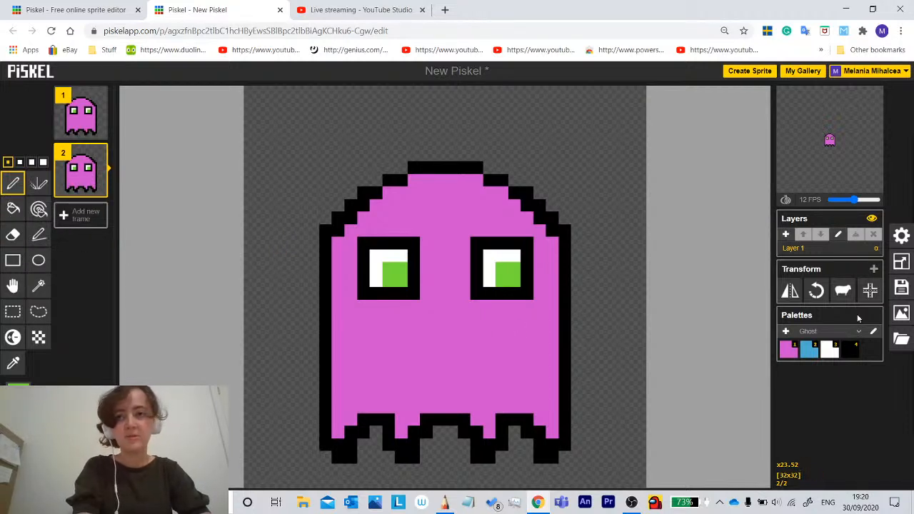
# Paint over the upper part of both eyes in frame 2 with palette pink, leaving only the black lower lids as closed eyes.
pyautogui.click(786, 348)
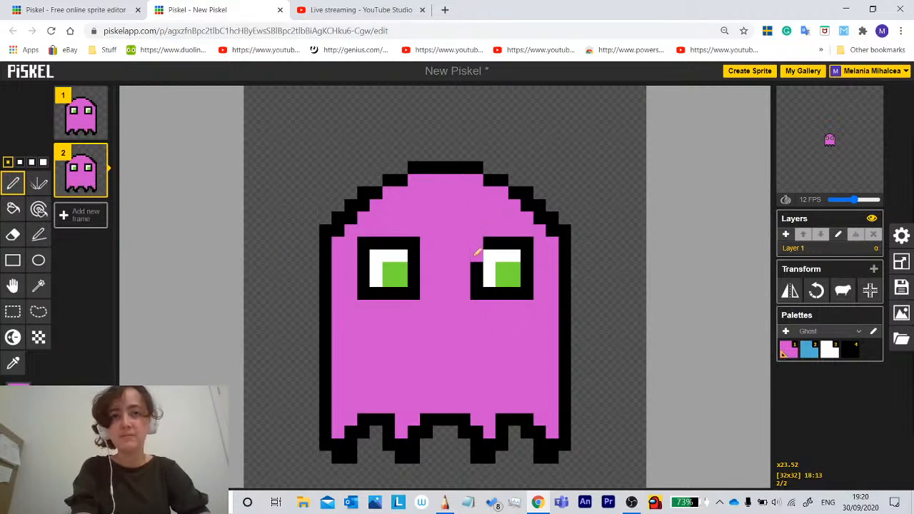
pyautogui.moveTo(490, 275)
pyautogui.mouseDown()
pyautogui.moveTo(529, 270)
pyautogui.moveTo(503, 249)
pyautogui.mouseUp()
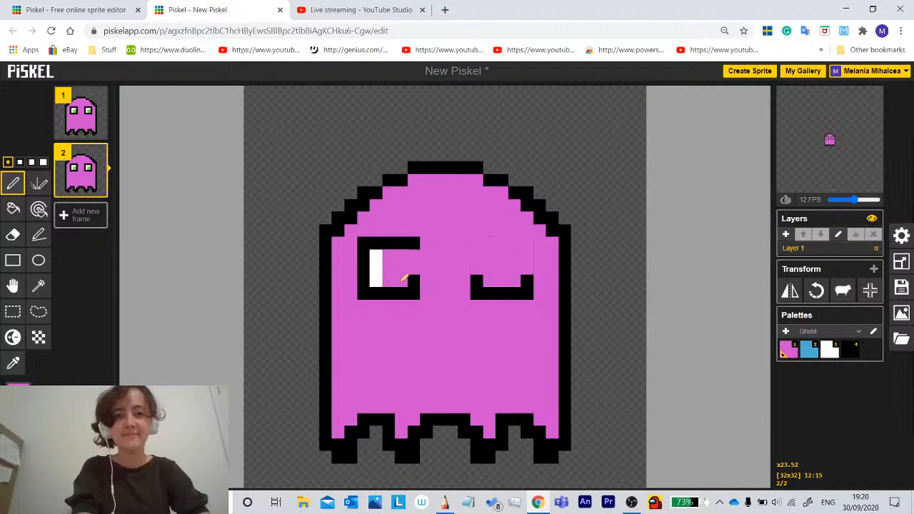
pyautogui.moveTo(372, 275)
pyautogui.mouseDown()
pyautogui.moveTo(363, 243)
pyautogui.moveTo(424, 241)
pyautogui.mouseUp()
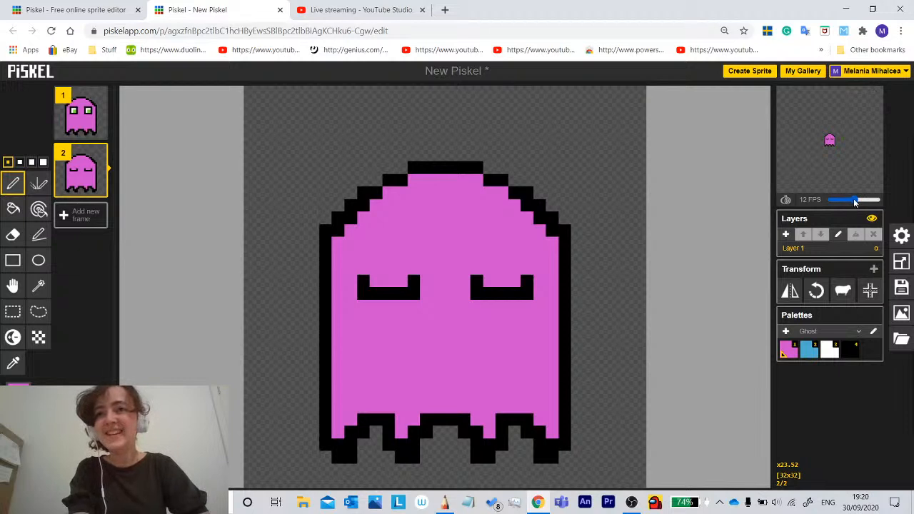
# Slow the animation to 3 FPS and watch the blinking ghost in a separate preview window.
pyautogui.moveTo(854, 202); pyautogui.dragTo(852, 202)
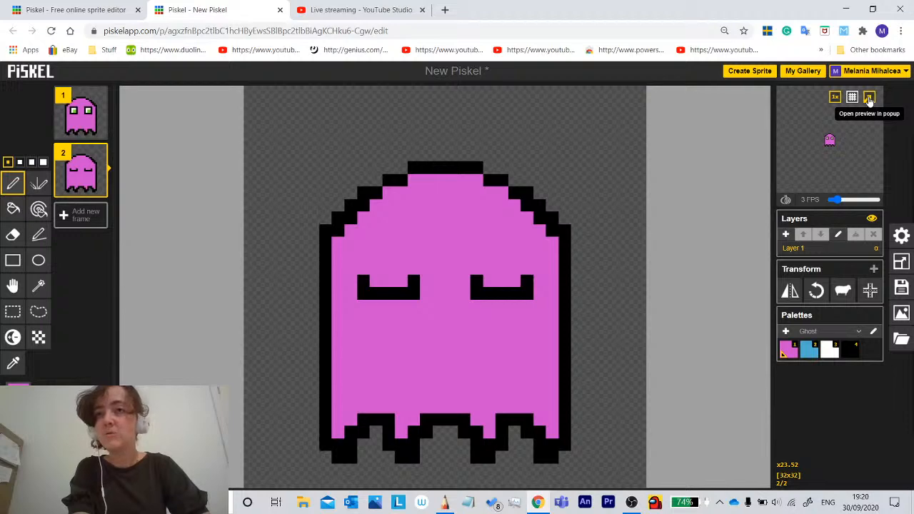
pyautogui.click(869, 98)
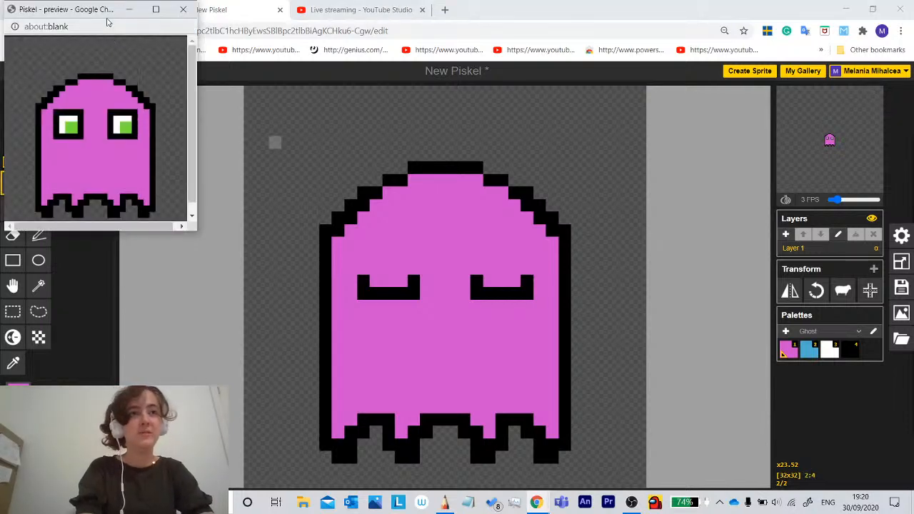
pyautogui.moveTo(110, 17); pyautogui.dragTo(423, 111)
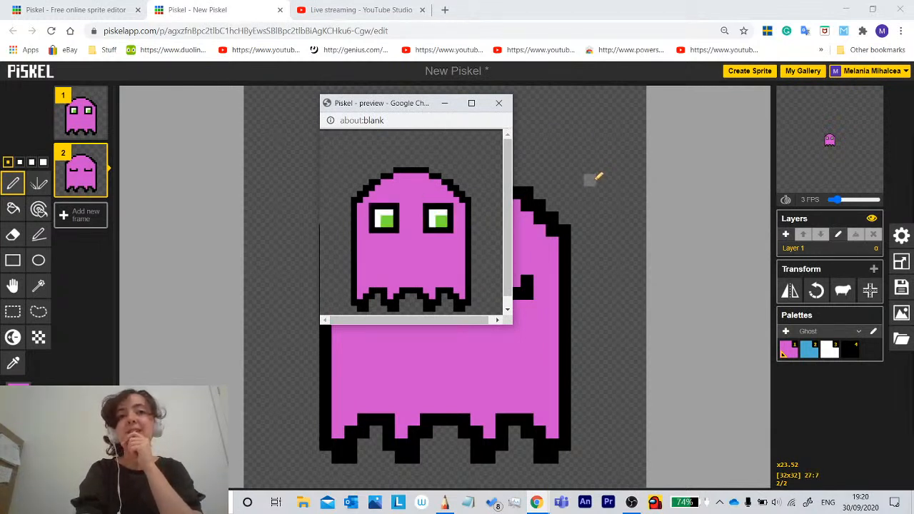
pyautogui.click(499, 103)
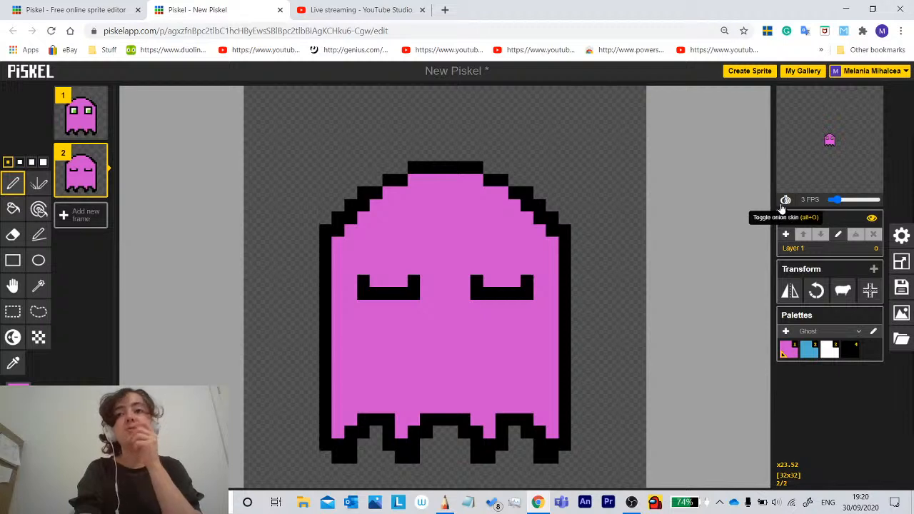
# View frame 1, return to frame 2 and look over the sprite's save options.
pyautogui.click(63, 127)
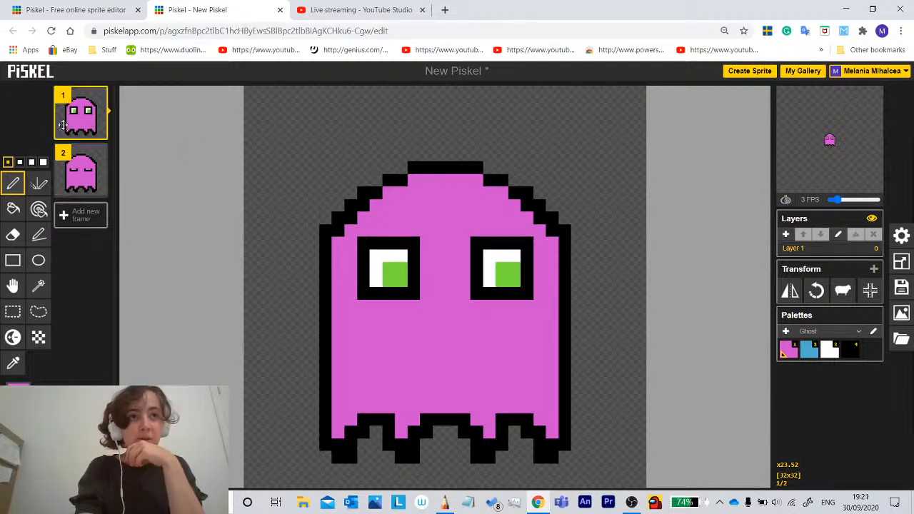
pyautogui.click(81, 171)
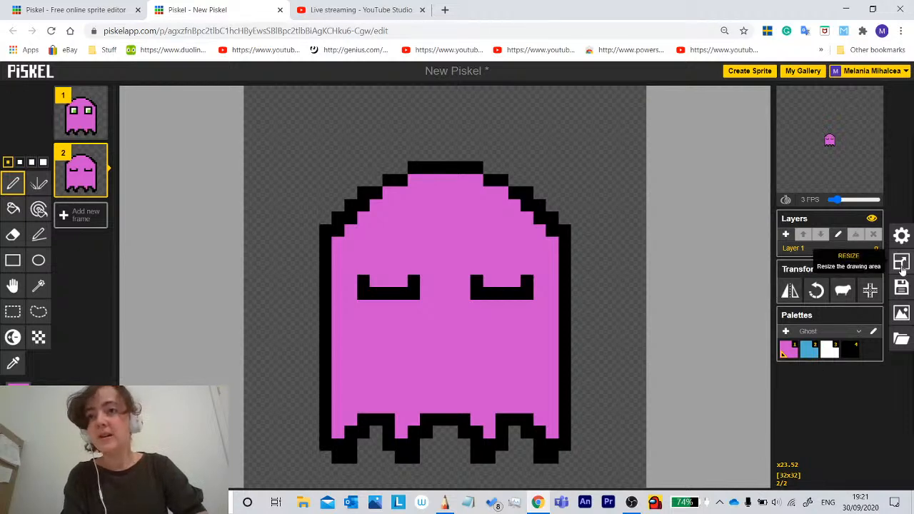
pyautogui.click(903, 289)
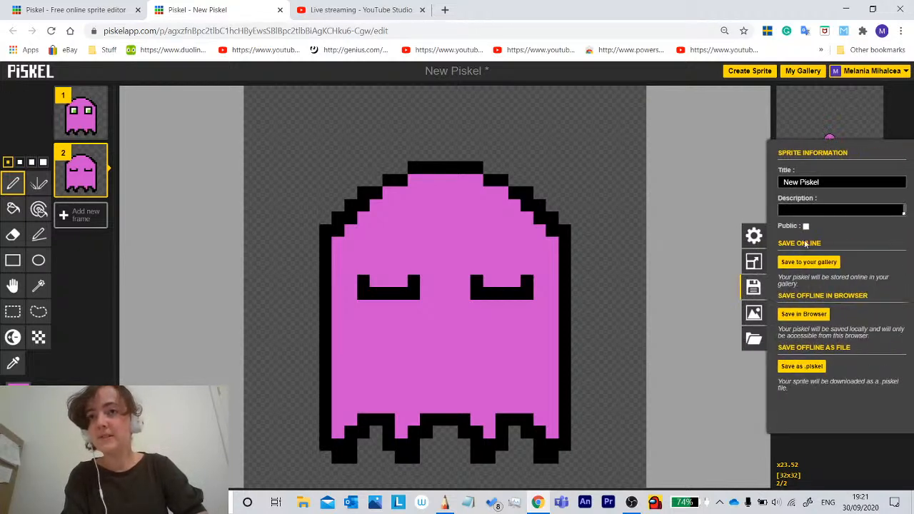
pyautogui.click(754, 286)
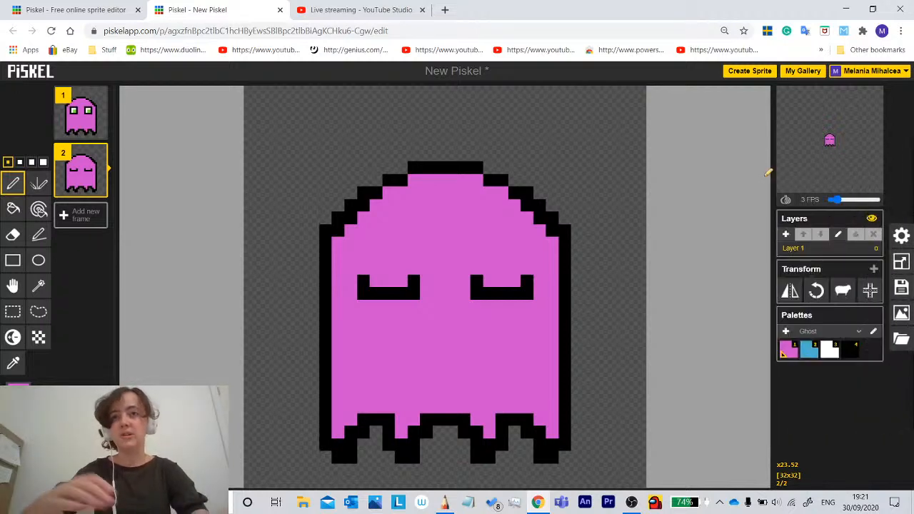
# Replace the sprite's title with "Ghost" in the sprite information.
pyautogui.click(901, 288)
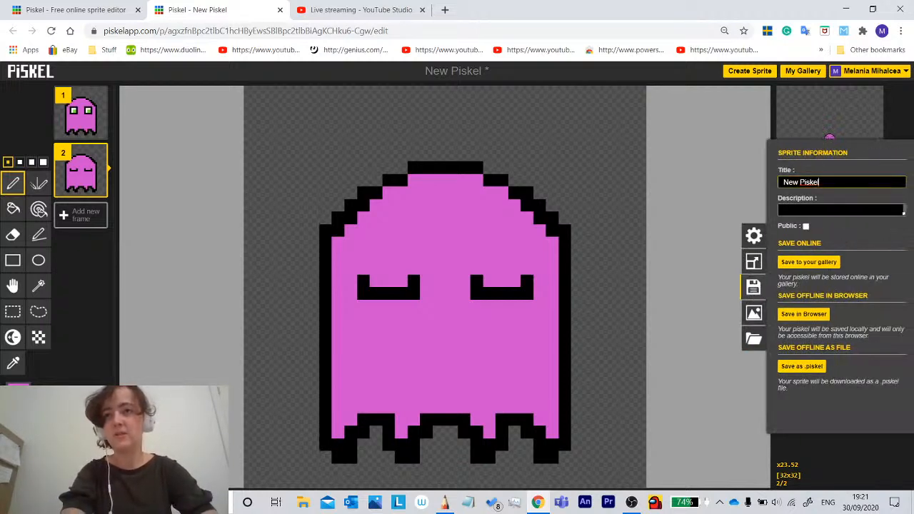
pyautogui.press('BackSpace')
pyautogui.press('BackSpace')
pyautogui.press('BackSpace')
pyautogui.press('BackSpace')
pyautogui.press('BackSpace')
pyautogui.press('BackSpace')
pyautogui.press('BackSpace')
pyautogui.press('BackSpace')
pyautogui.press('BackSpace')
pyautogui.press('BackSpace')
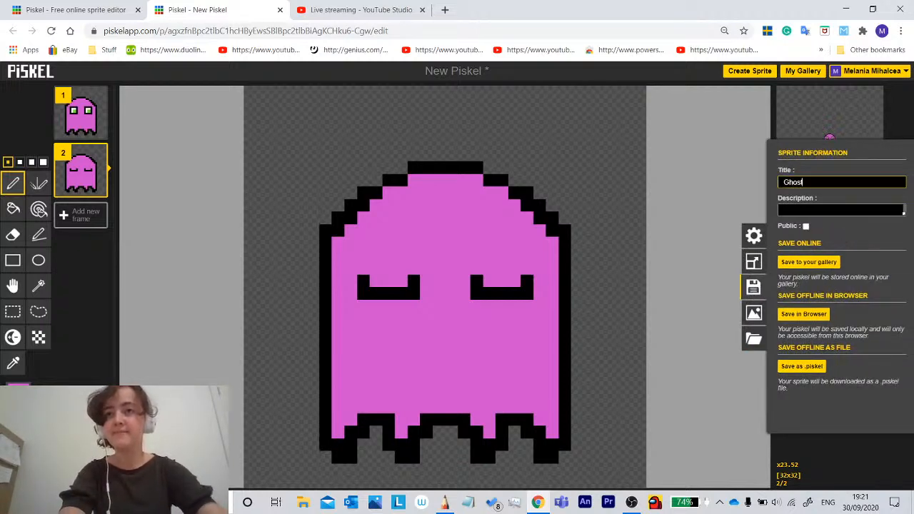
# Export both frames as a PNG spritesheet with 1 column and 2 rows, and inspect the downloaded image up close.
pyautogui.click(756, 311)
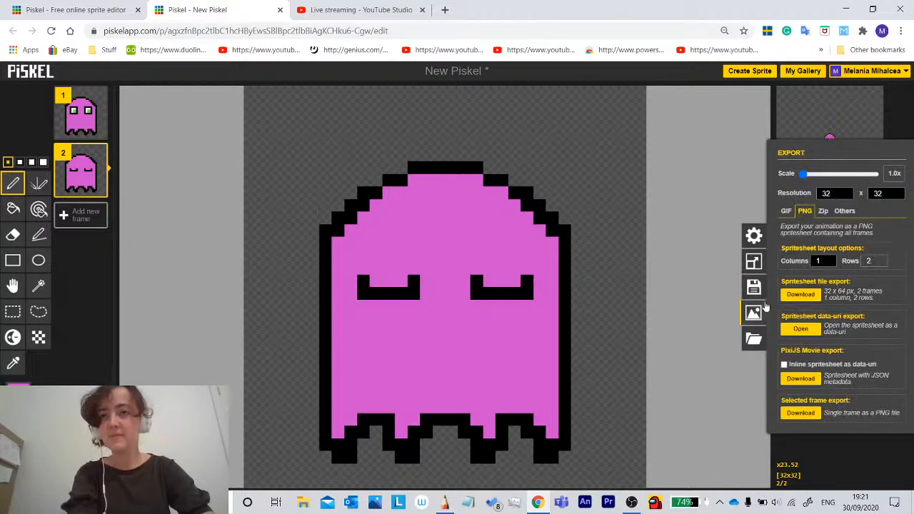
pyautogui.click(815, 294)
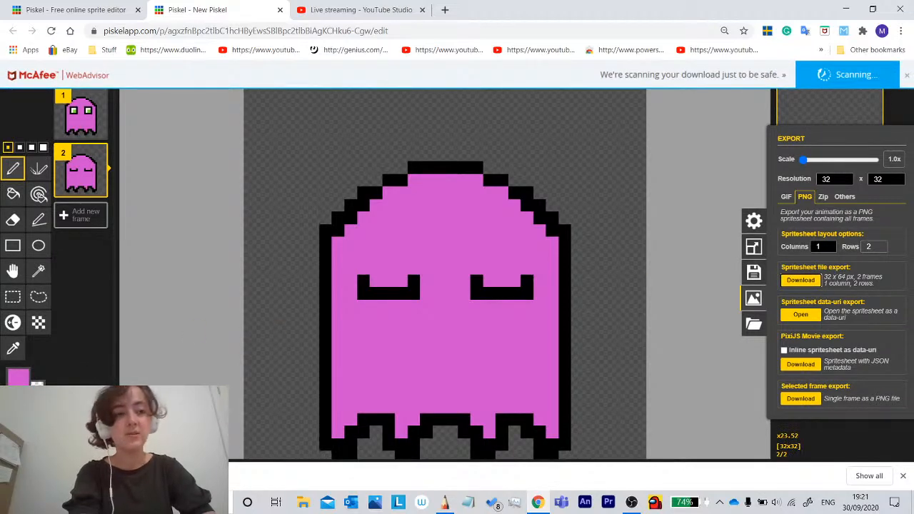
pyautogui.click(57, 476)
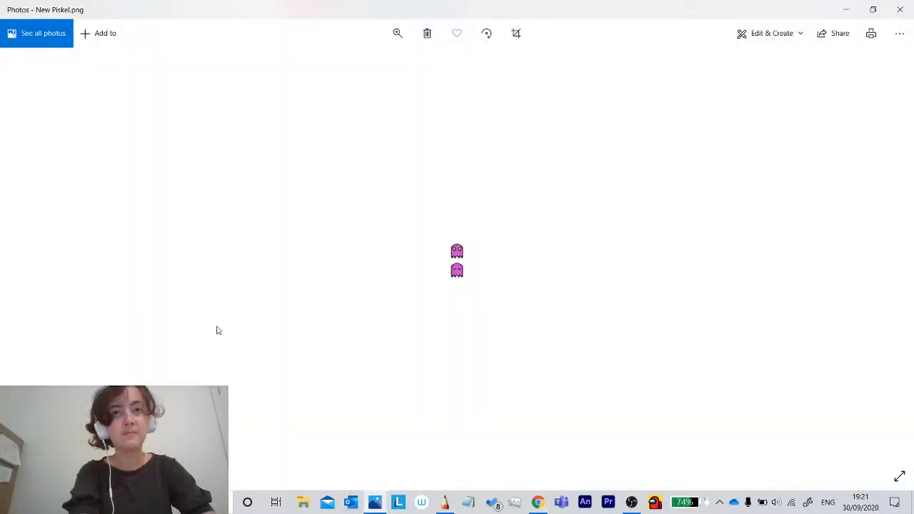
pyautogui.scroll(4, 438, 268)
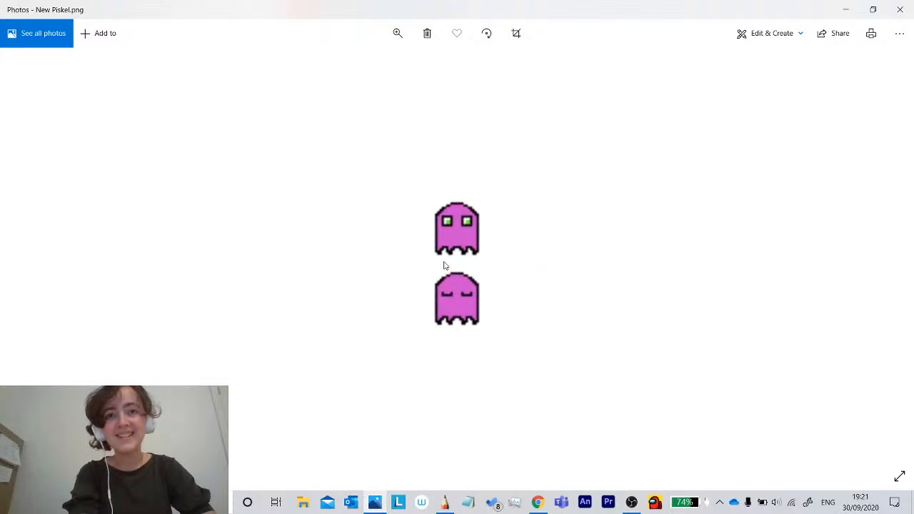
pyautogui.click(873, 9)
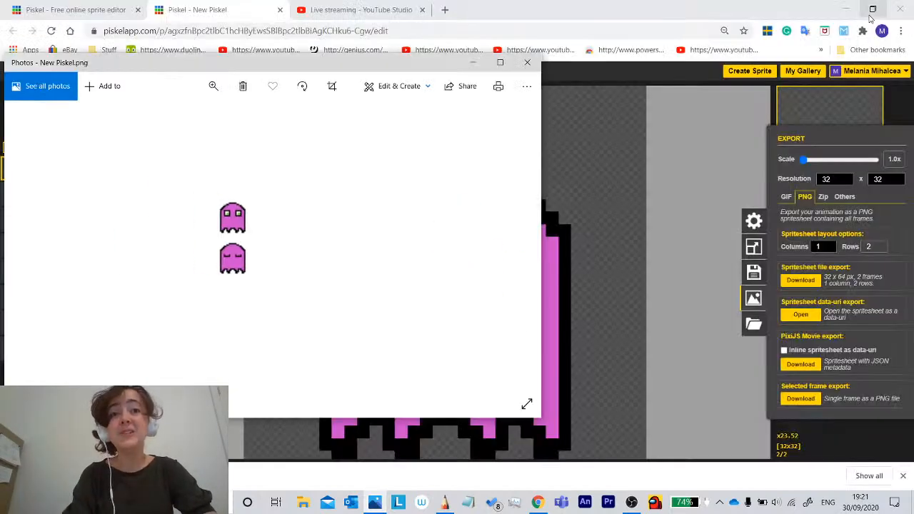
pyautogui.scroll(3, 265, 262)
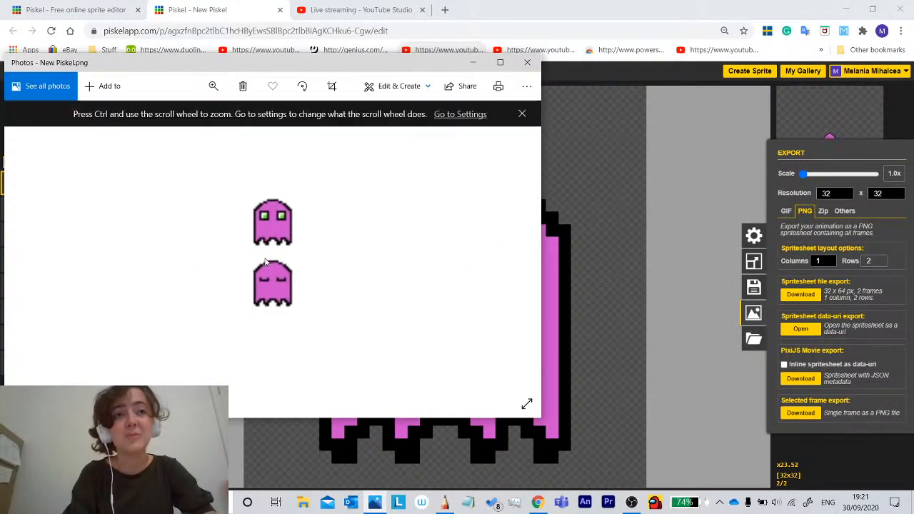
pyautogui.click(524, 115)
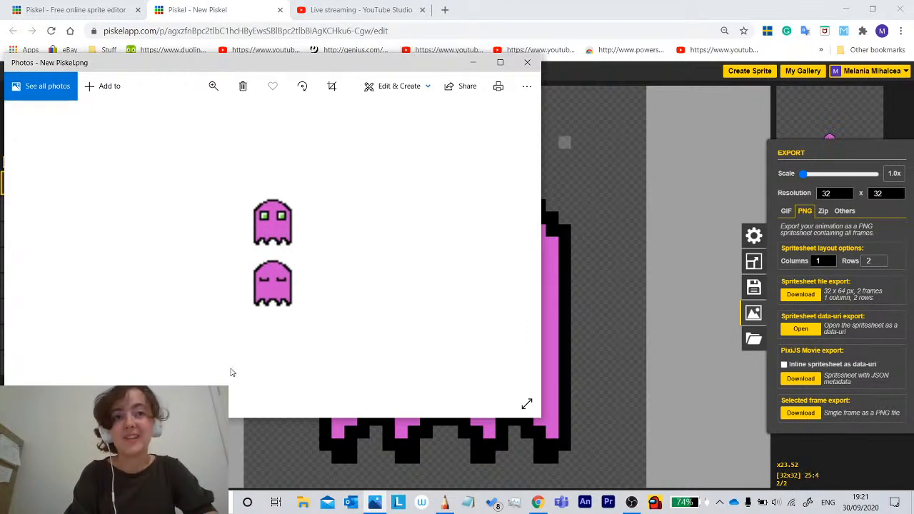
pyautogui.click(527, 63)
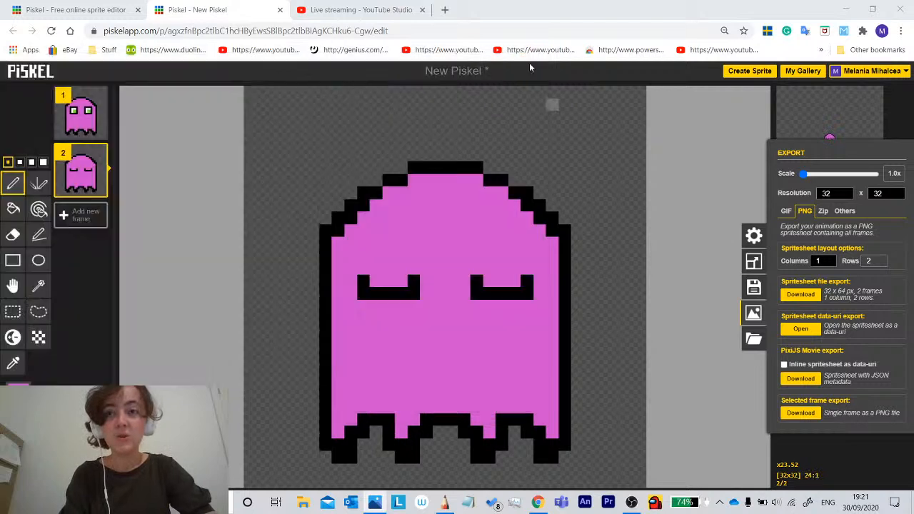
# Export frame 1 alone as a single PNG image and view the downloaded file.
pyautogui.click(79, 118)
pyautogui.click(753, 286)
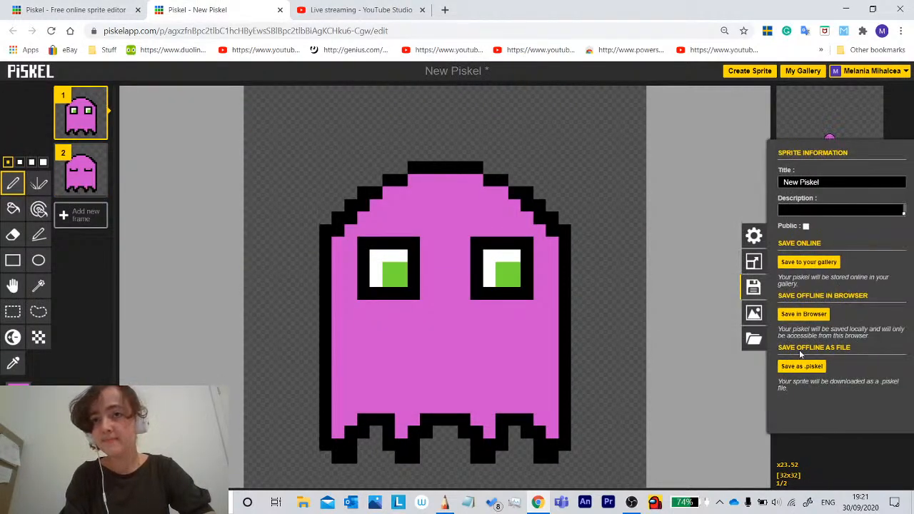
pyautogui.click(754, 314)
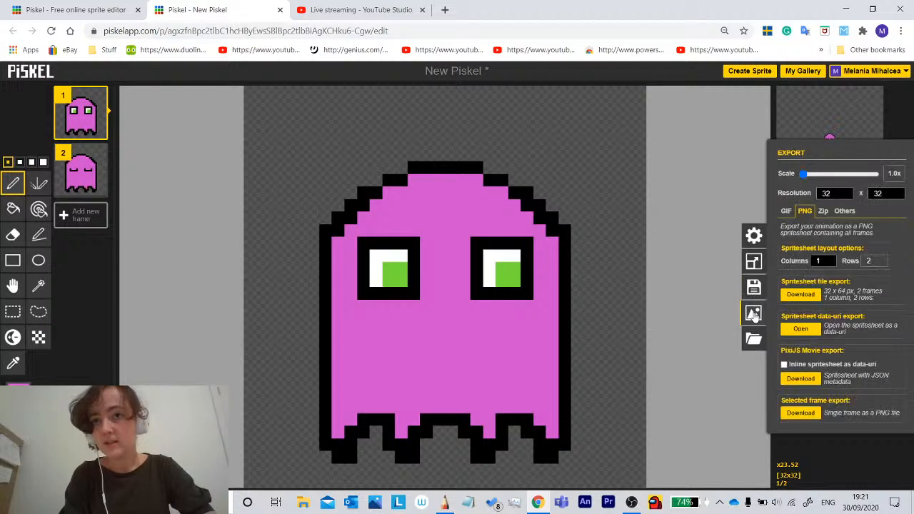
pyautogui.click(801, 415)
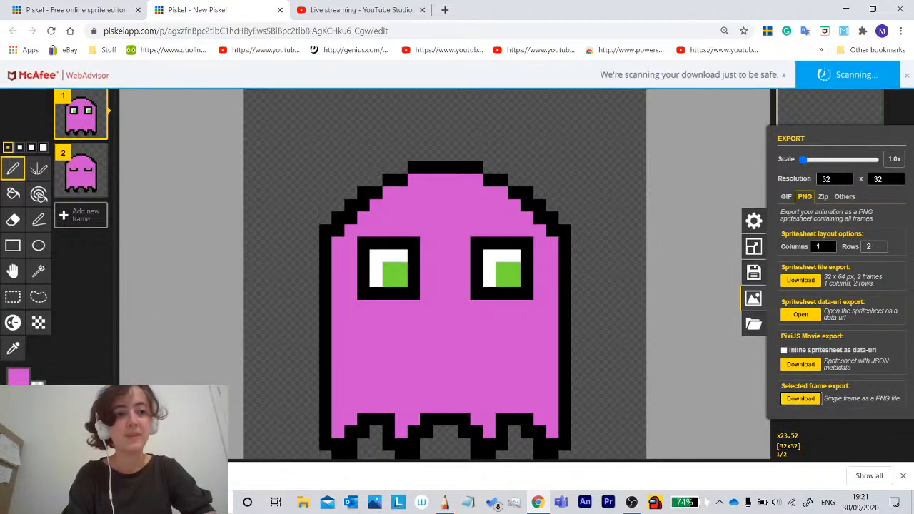
pyautogui.click(64, 476)
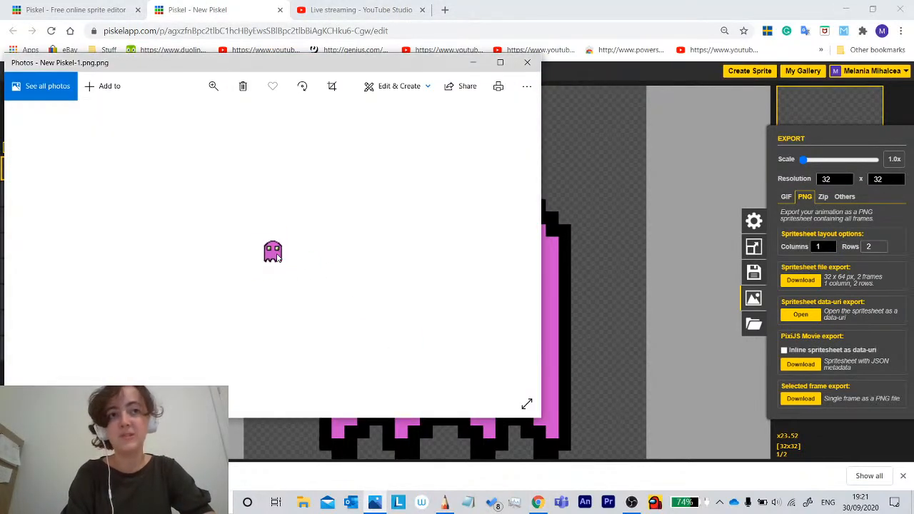
pyautogui.scroll(2, 277, 257)
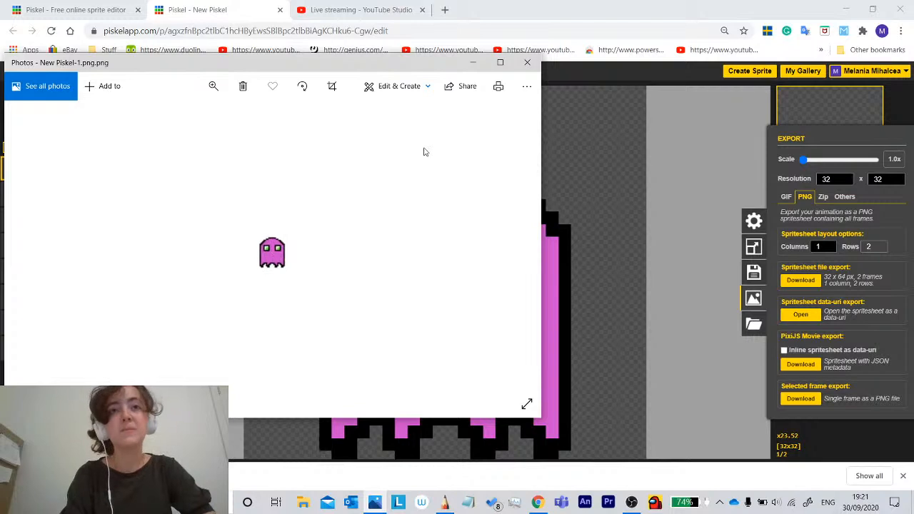
pyautogui.click(527, 62)
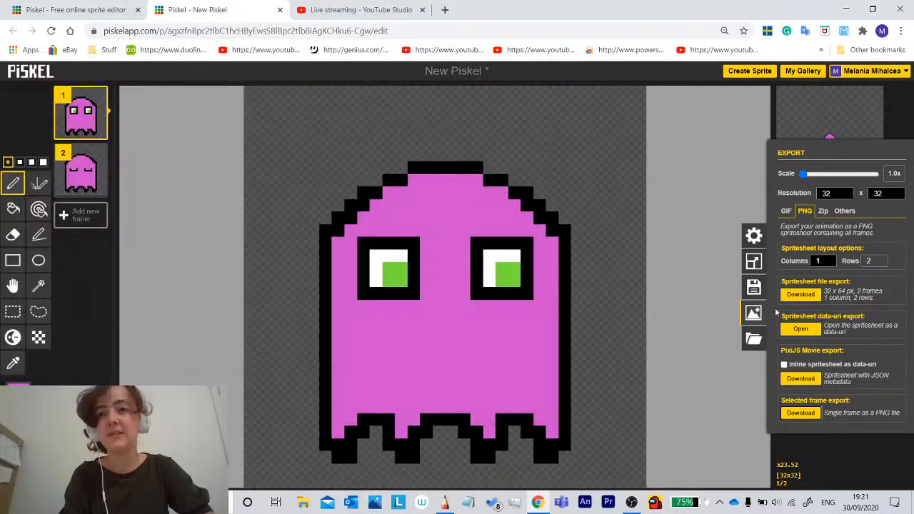
# Close the export options, open the personal sprite gallery and look through the sprites made so far.
pyautogui.click(754, 313)
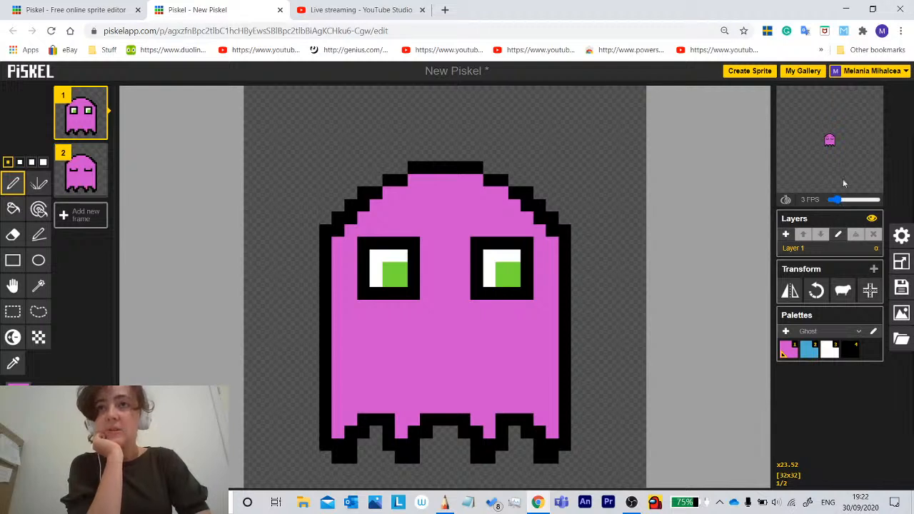
pyautogui.click(793, 74)
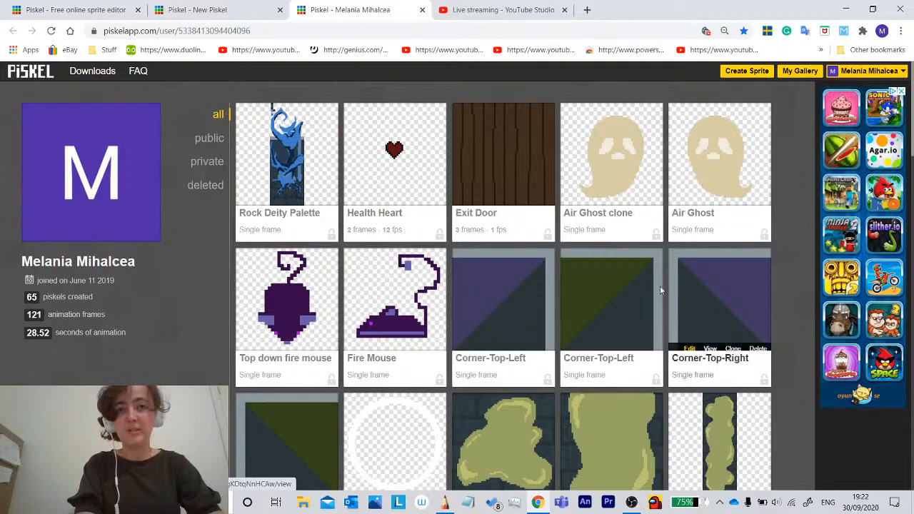
pyautogui.scroll(-2, 612, 263)
pyautogui.scroll(-7, 612, 263)
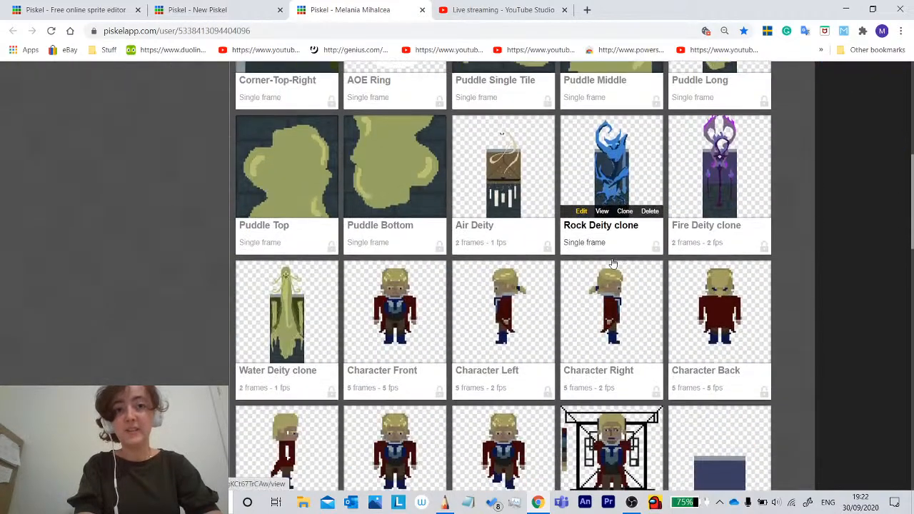
pyautogui.scroll(-6, 613, 263)
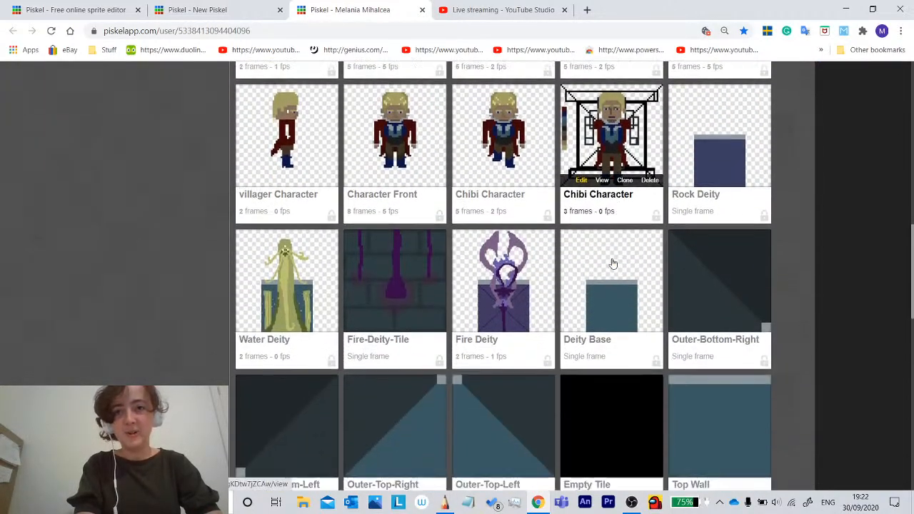
pyautogui.scroll(-1, 612, 263)
pyautogui.scroll(1, 612, 263)
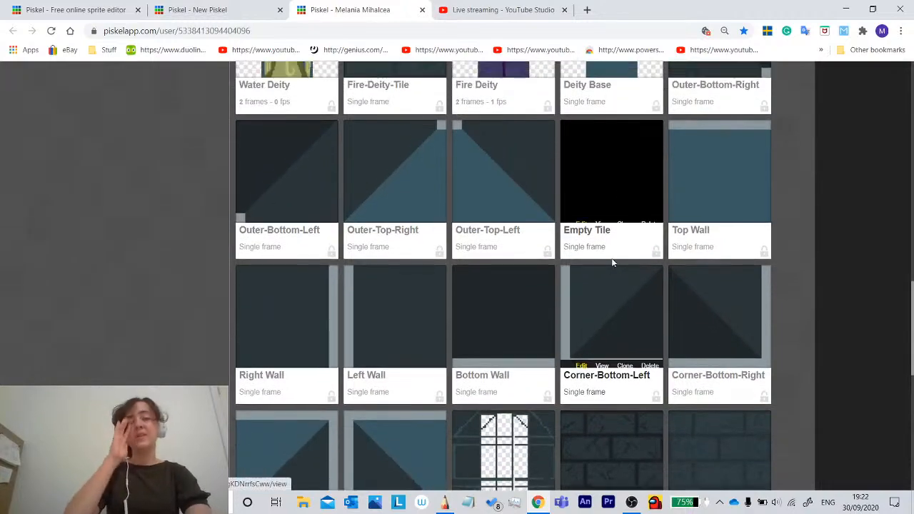
pyautogui.scroll(1, 613, 264)
pyautogui.scroll(7, 613, 264)
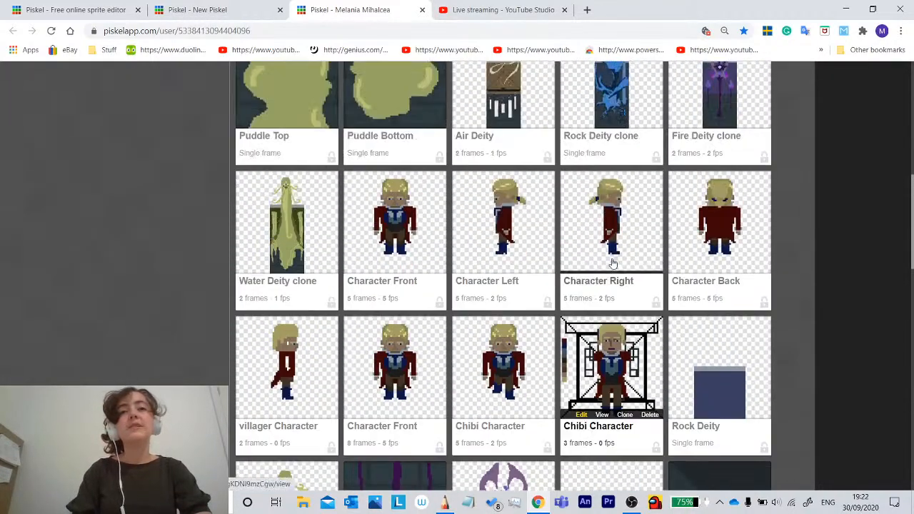
pyautogui.scroll(6, 435, 270)
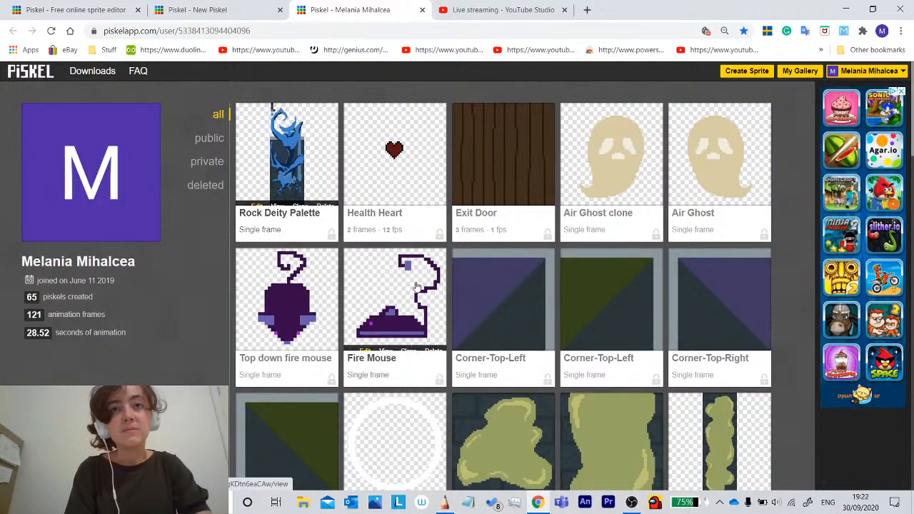
# View the animated Fire Deity clone sprite from the gallery and return to the sprite list.
pyautogui.scroll(-5, 417, 286)
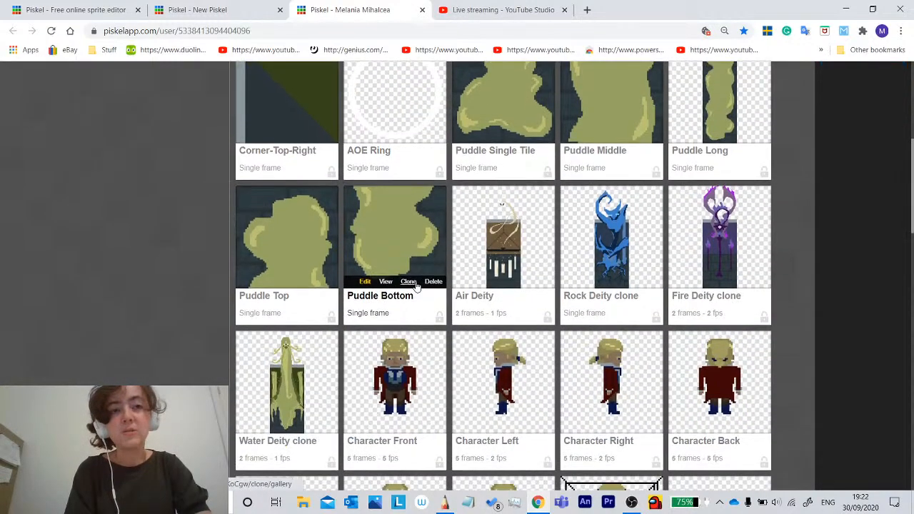
pyautogui.scroll(1, 416, 285)
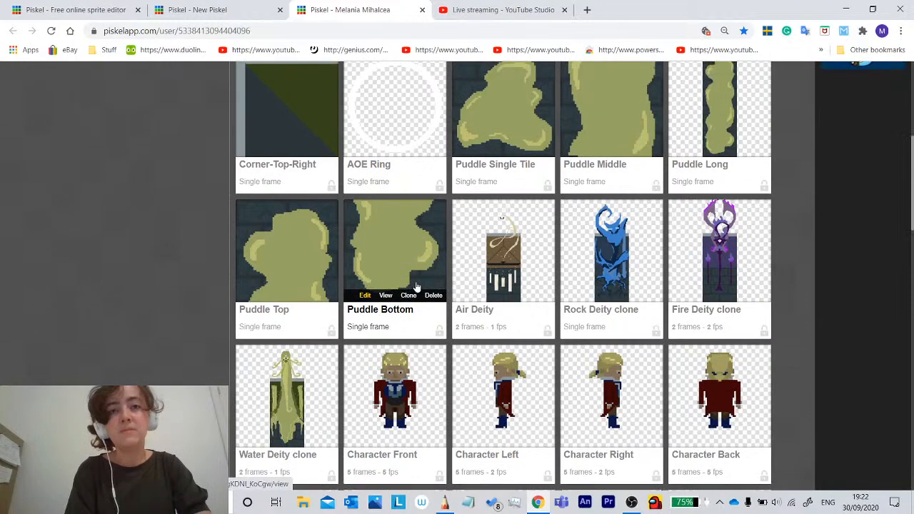
pyautogui.click(754, 286)
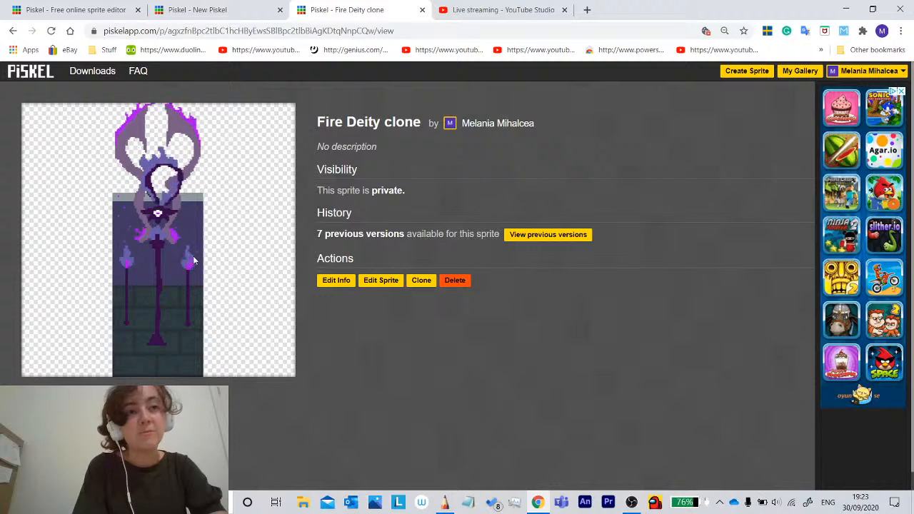
pyautogui.click(13, 30)
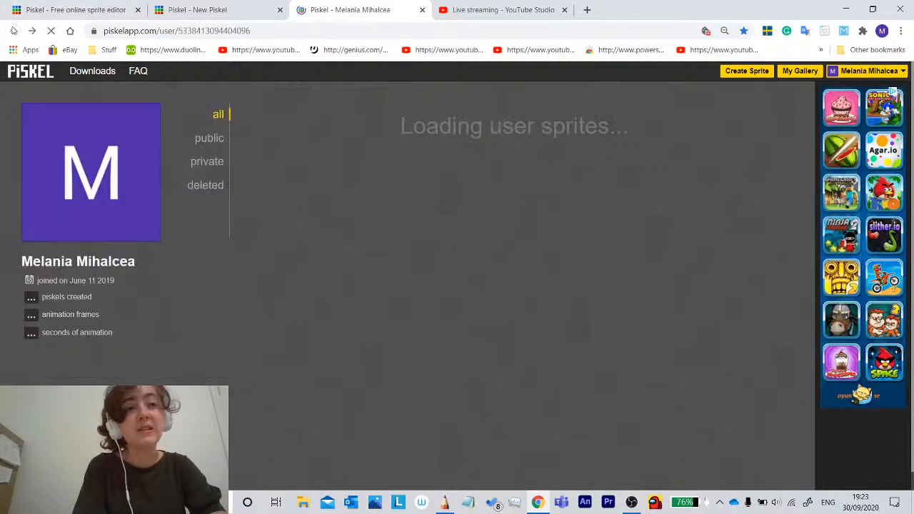
# View the animated Air Deity sprite on its own page and return to the gallery.
pyautogui.scroll(-5, 411, 241)
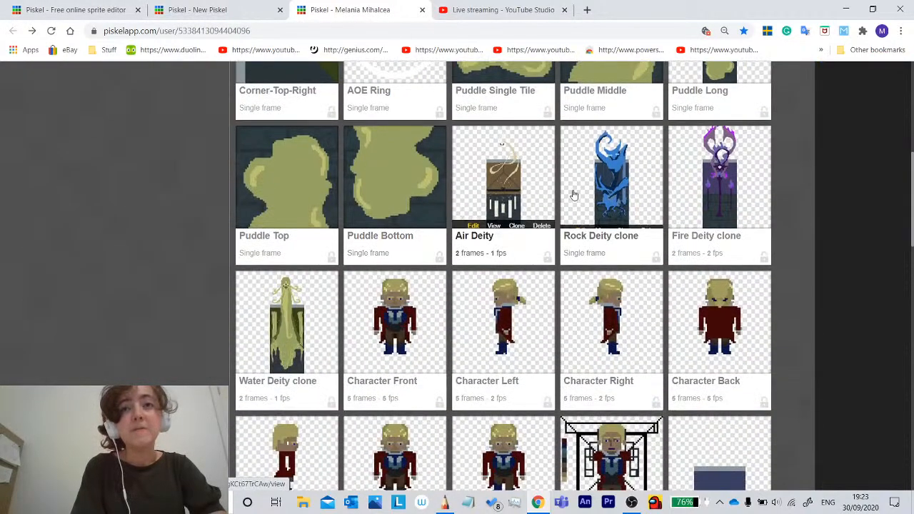
pyautogui.click(535, 178)
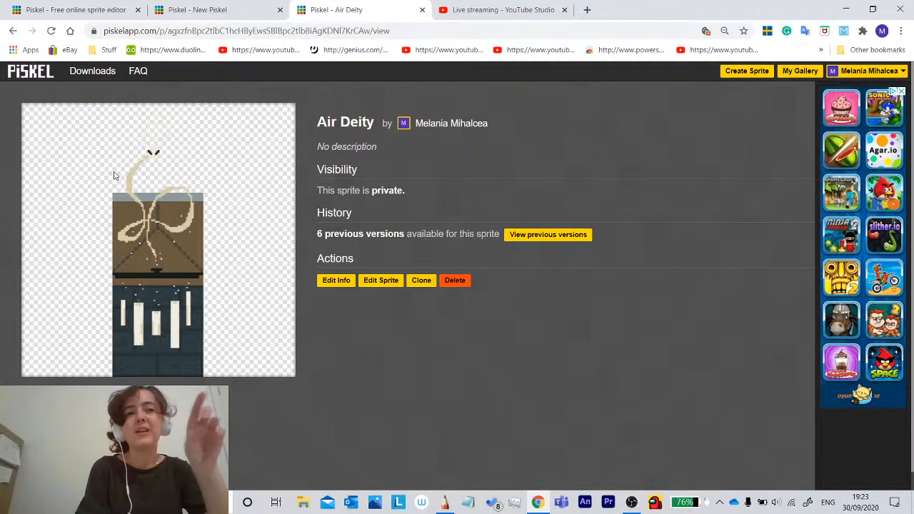
pyautogui.click(15, 31)
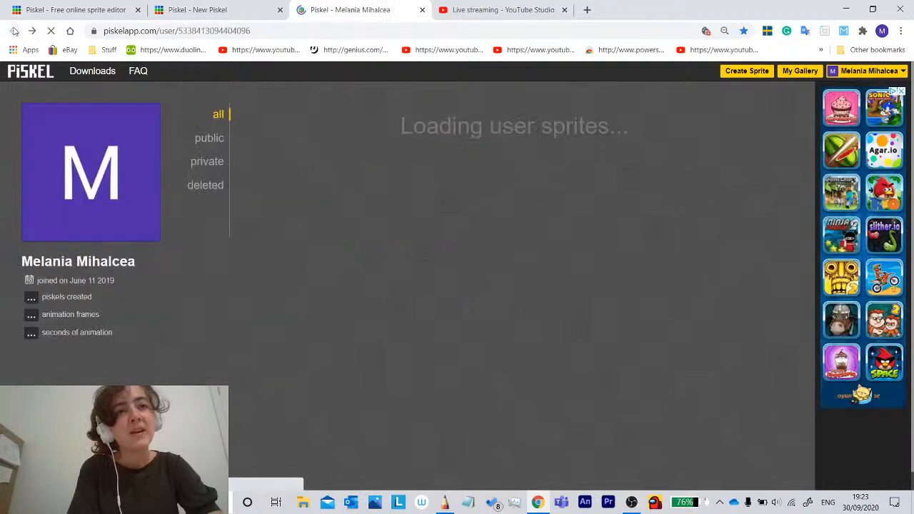
# View the Water Deity clone sprite, return to the gallery and look over the puddle, corner and deity sprites.
pyautogui.scroll(-6, 300, 238)
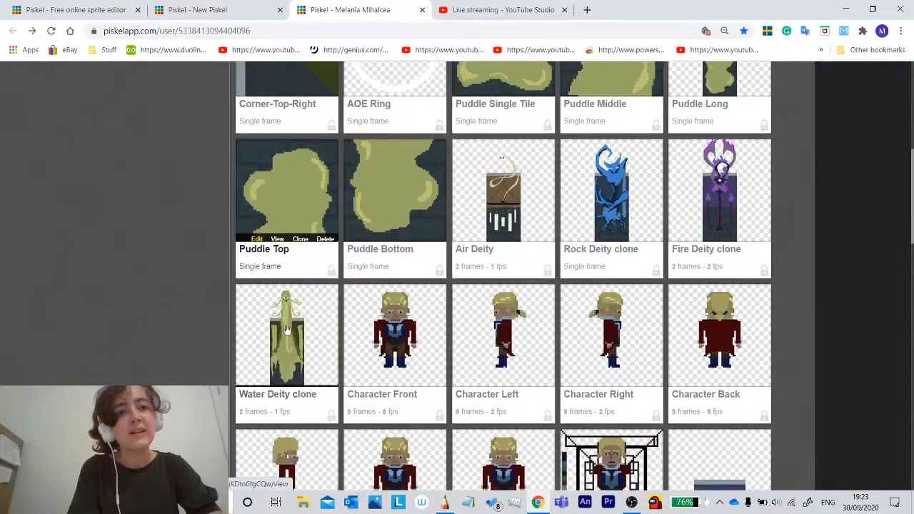
pyautogui.click(286, 330)
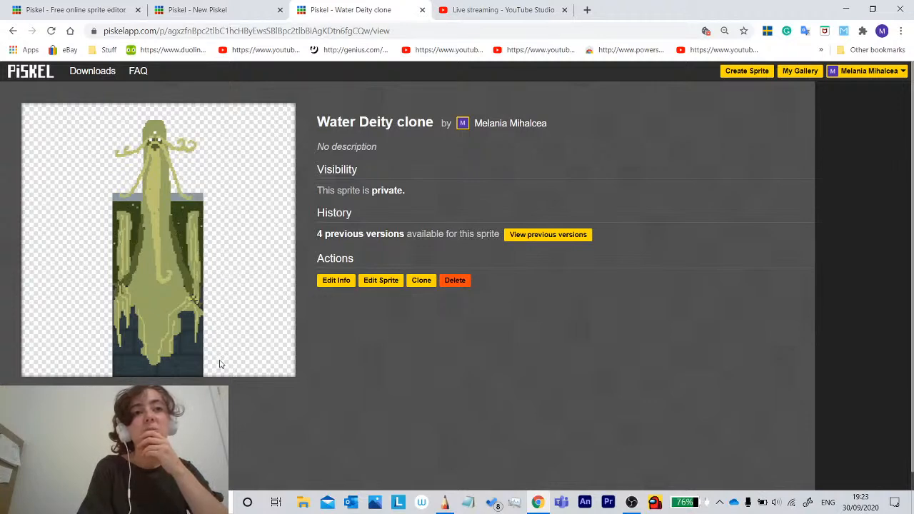
pyautogui.click(13, 30)
pyautogui.scroll(-6, 414, 228)
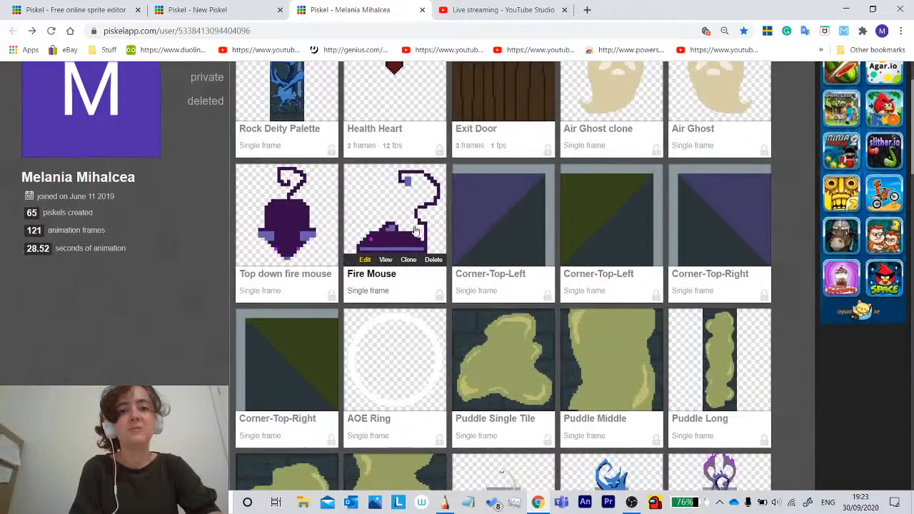
pyautogui.scroll(6, 415, 229)
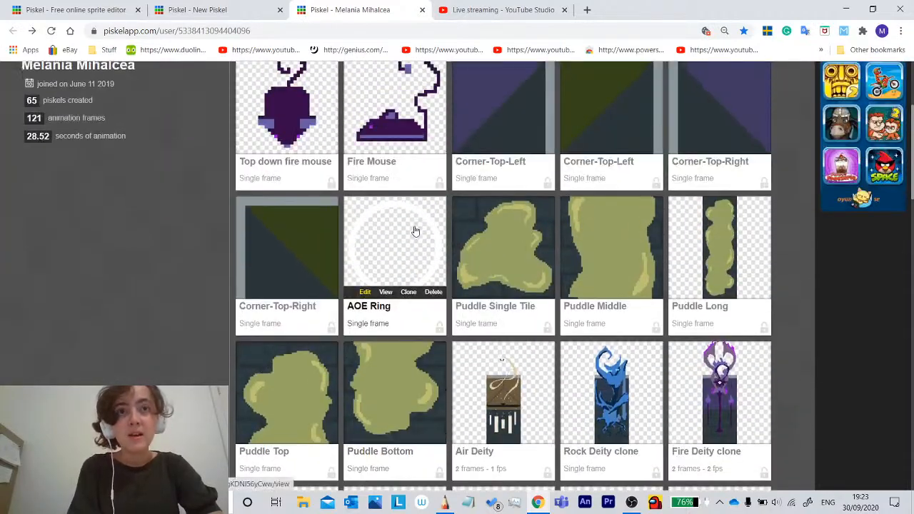
pyautogui.scroll(-6, 414, 229)
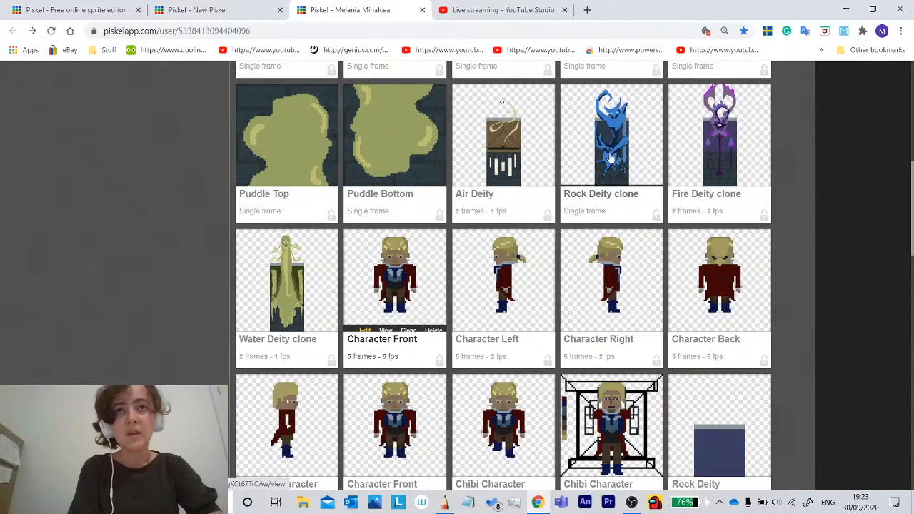
# Minimize the open windows to reach the desktop and open the Map Preview file in Paint.
pyautogui.click(846, 8)
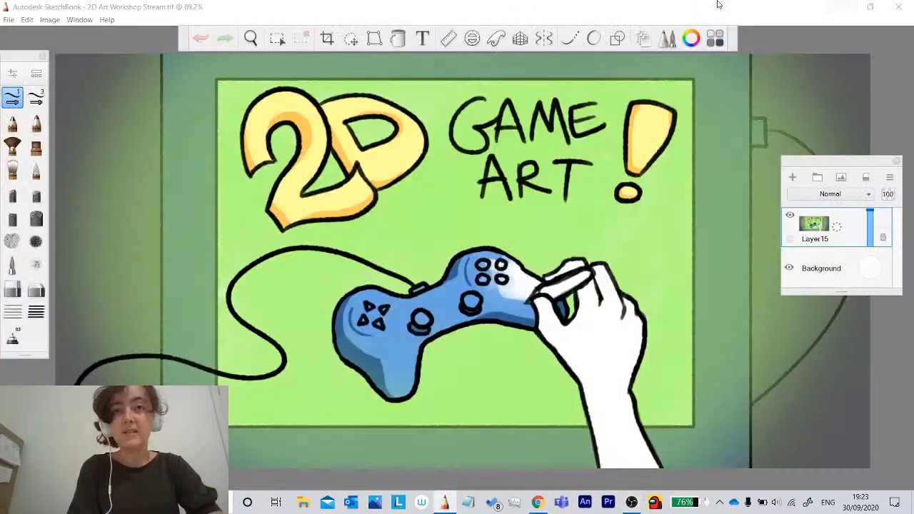
pyautogui.click(846, 7)
pyautogui.click(848, 7)
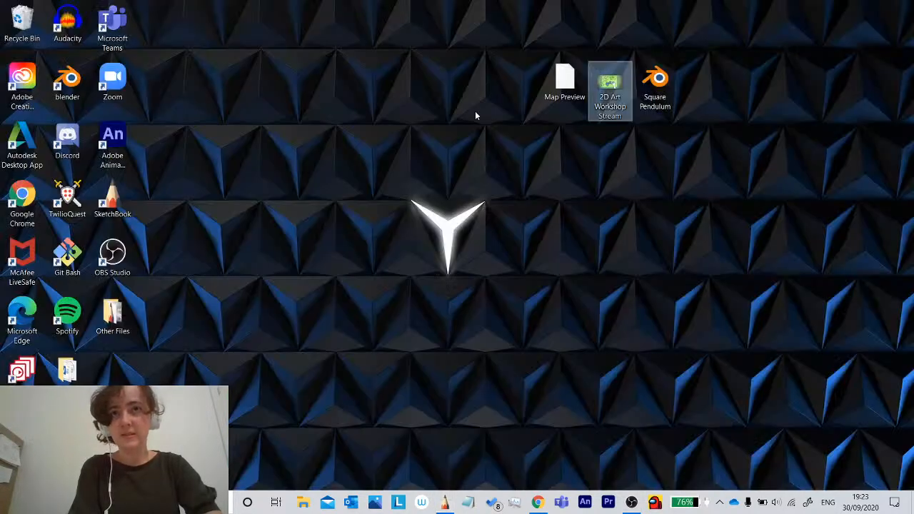
pyautogui.doubleClick(564, 78)
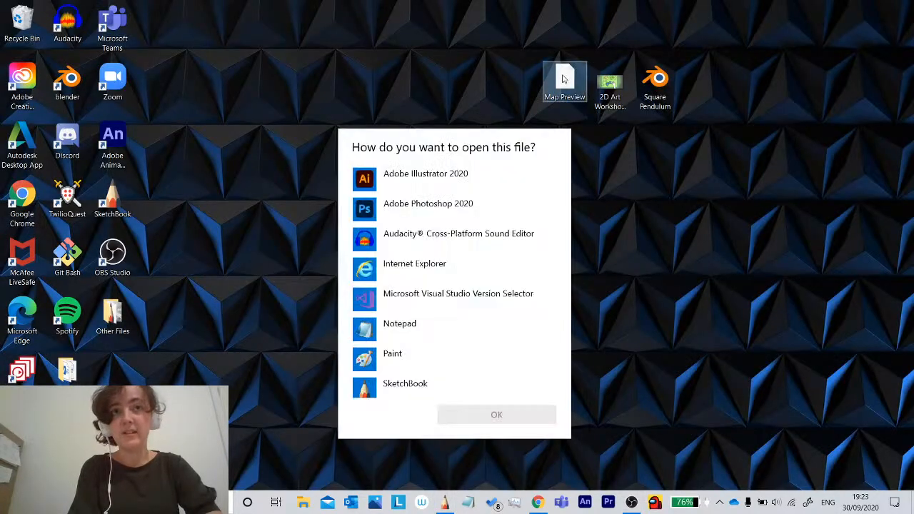
pyautogui.click(398, 356)
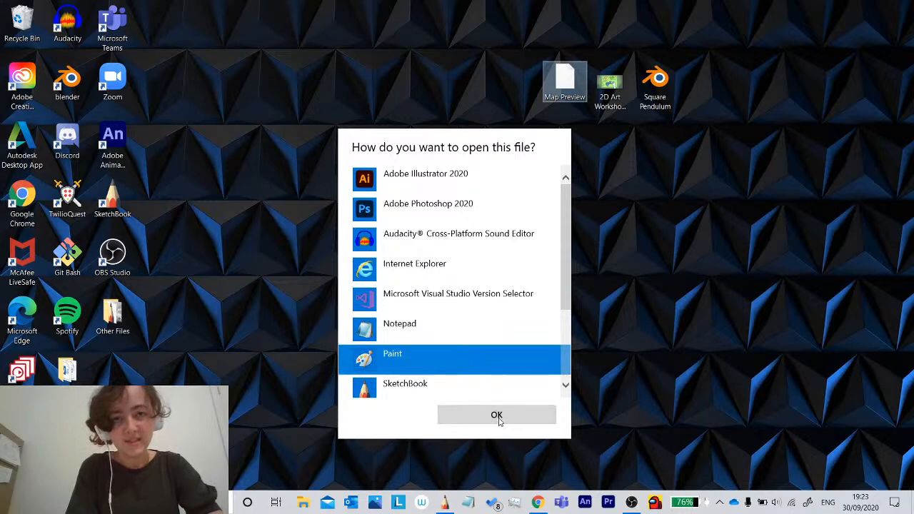
pyautogui.click(498, 416)
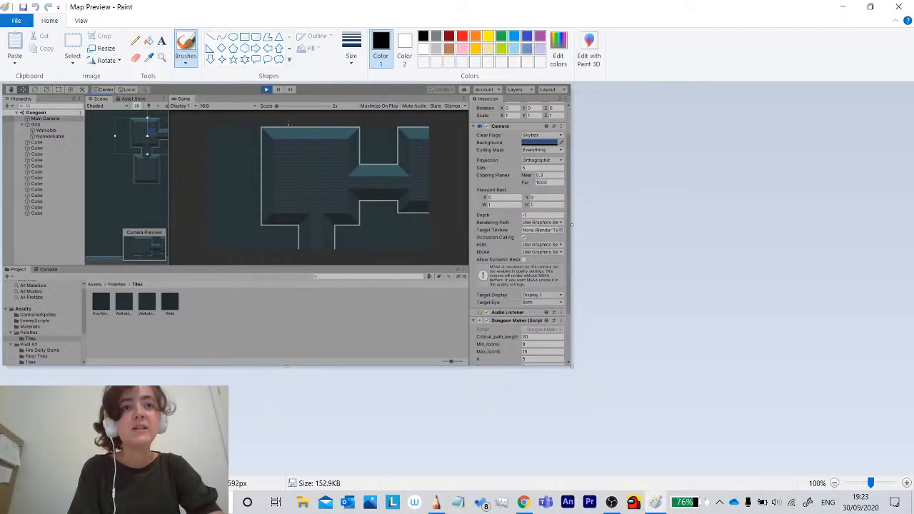
# Examine the dungeon tile map in the Map Preview image, both as a whole and at 200% zoom.
pyautogui.scroll(4, 289, 125)
pyautogui.scroll(-4, 288, 125)
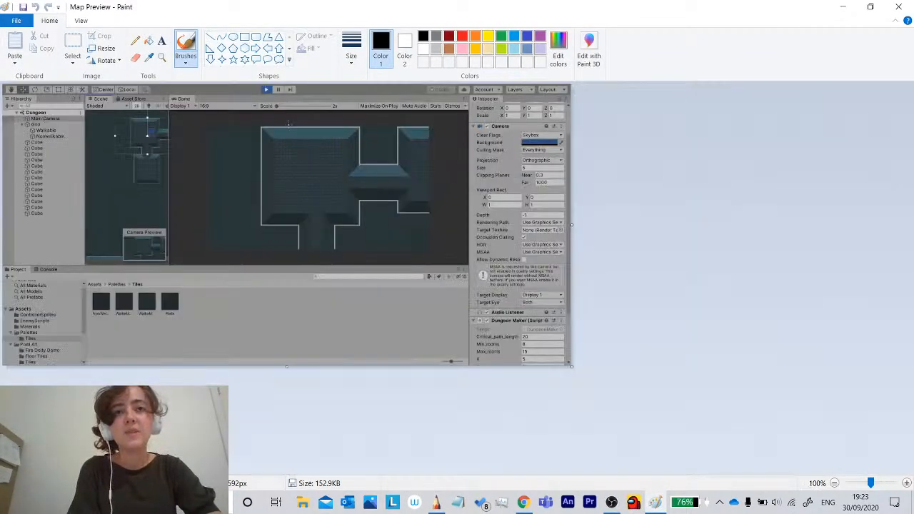
pyautogui.scroll(2, 322, 161)
pyautogui.scroll(-2, 322, 160)
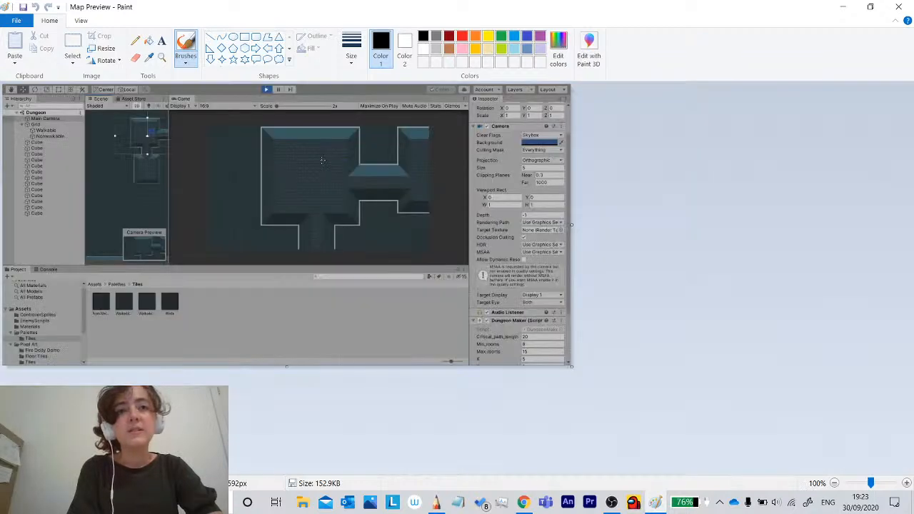
pyautogui.scroll(1, 327, 155)
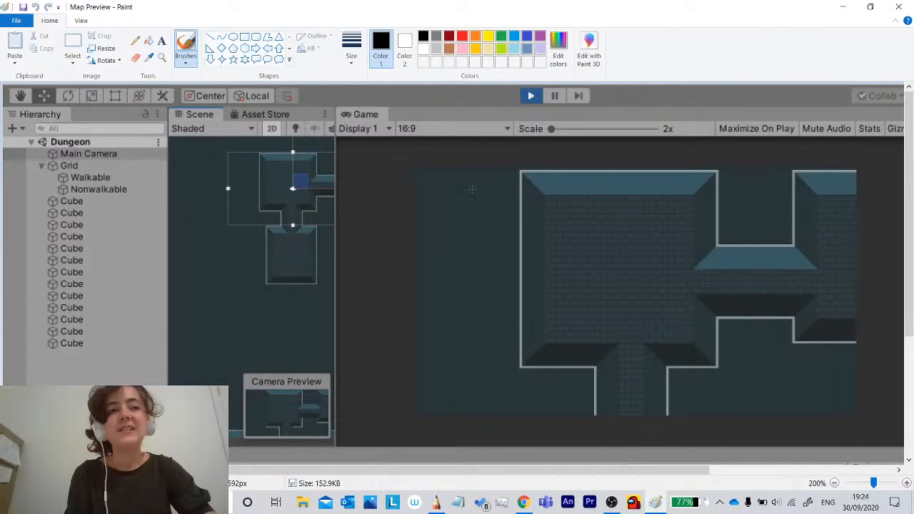
pyautogui.scroll(-4, 464, 192)
pyautogui.scroll(4, 87, 167)
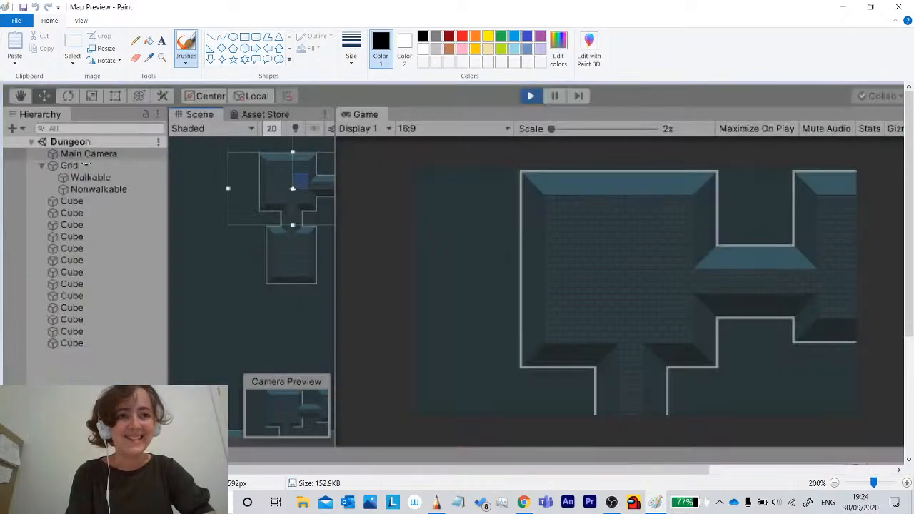
pyautogui.scroll(-1, 86, 164)
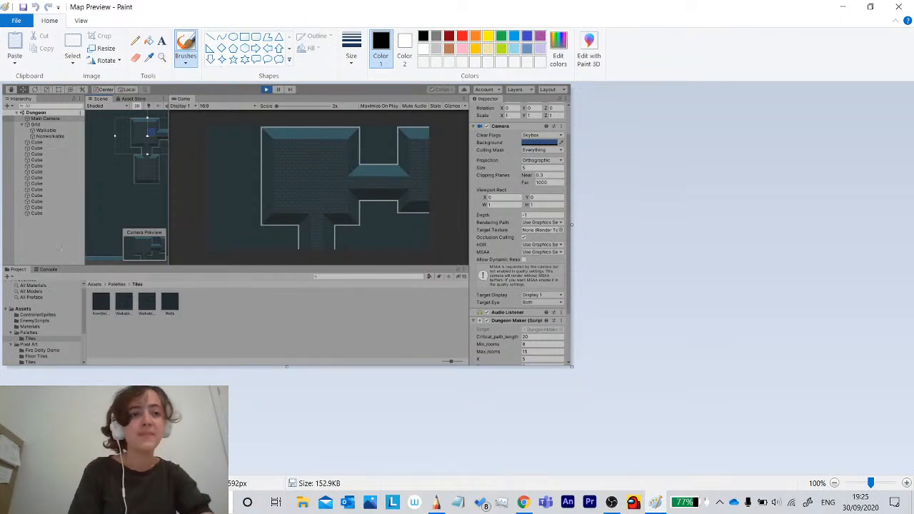
pyautogui.keyDown('ctrl'); pyautogui.scroll(1, 341, 163); pyautogui.keyUp('ctrl')
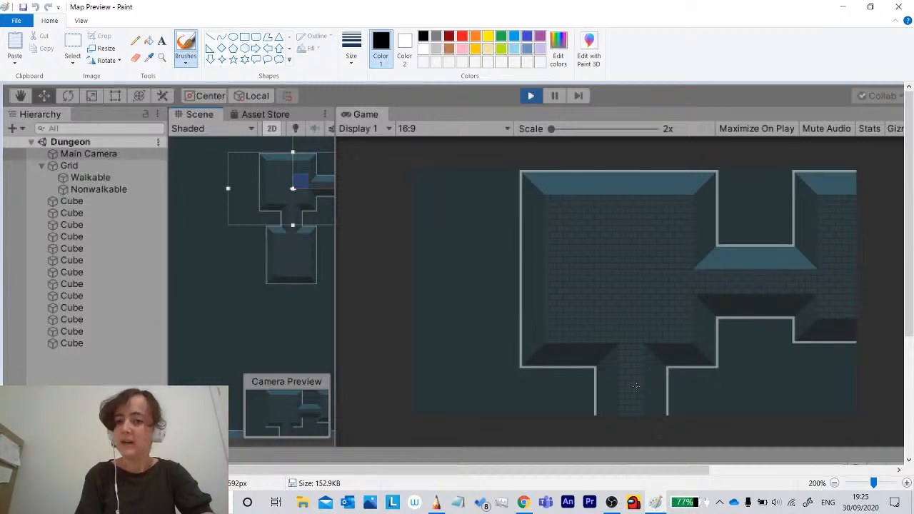
# Switch back to the Piskel gallery in Chrome and examine the Character Front and Chibi Character sprites.
pyautogui.click(523, 503)
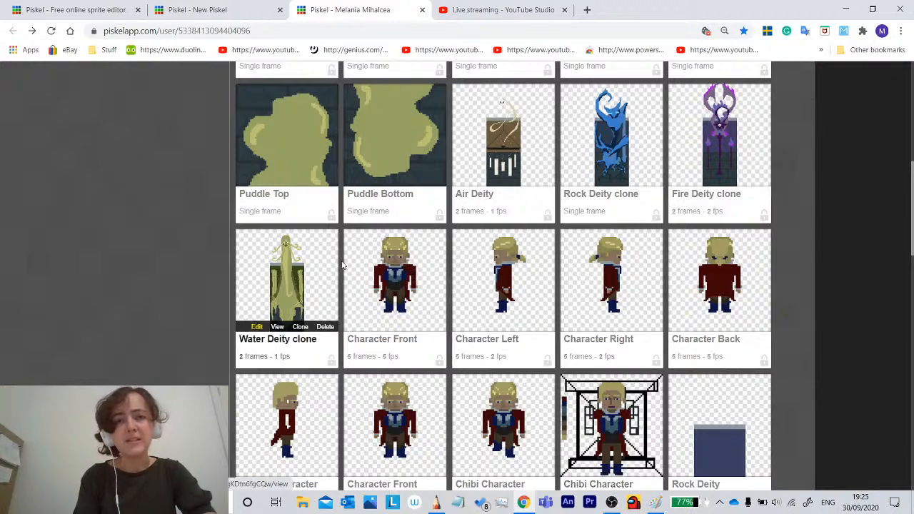
pyautogui.keyDown('ctrl'); pyautogui.scroll(3, 405, 270); pyautogui.keyUp('ctrl')
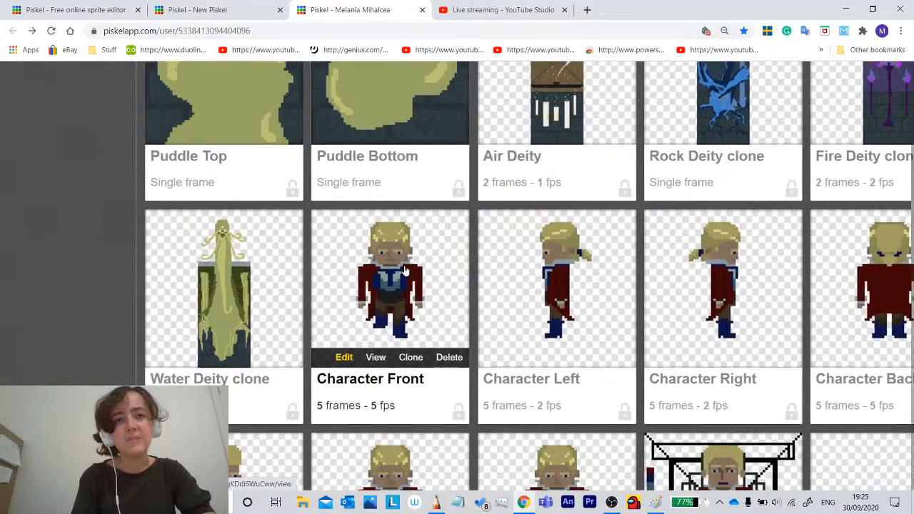
pyautogui.keyDown('ctrl'); pyautogui.scroll(-3, 405, 270); pyautogui.keyUp('ctrl')
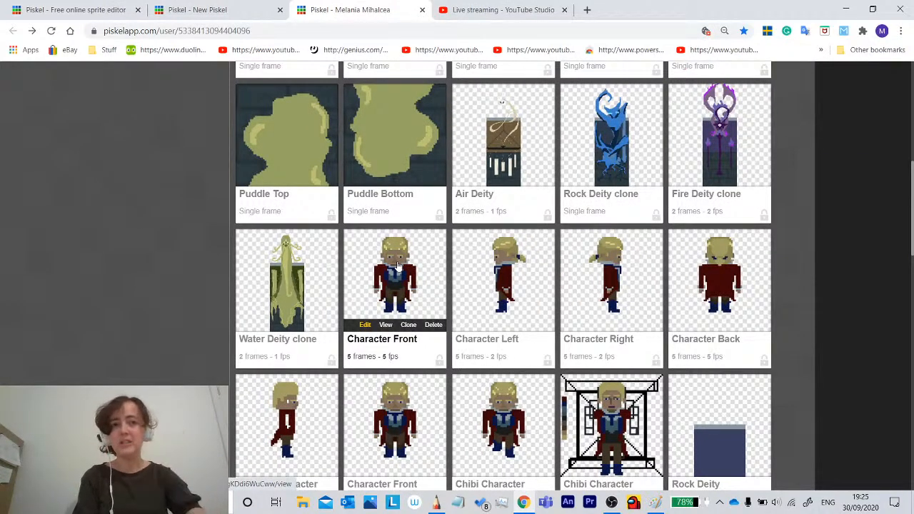
pyautogui.scroll(-2, 428, 256)
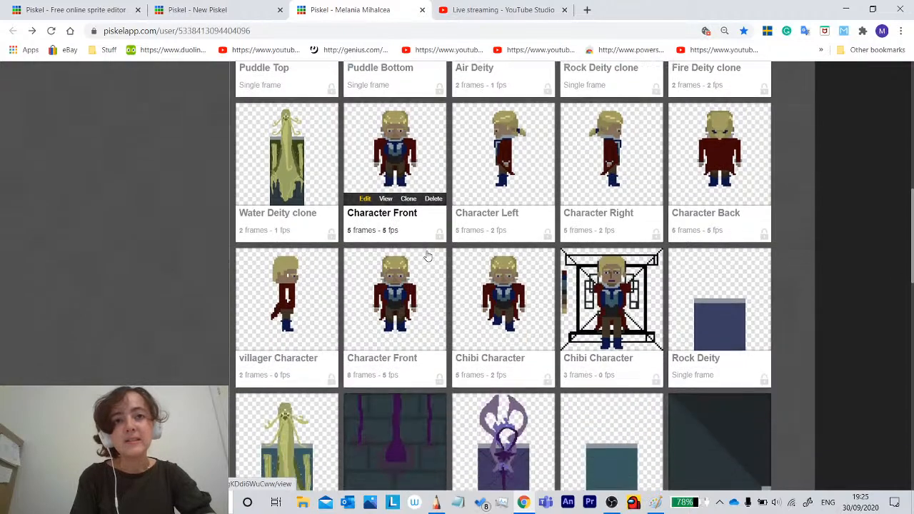
pyautogui.scroll(1, 593, 285)
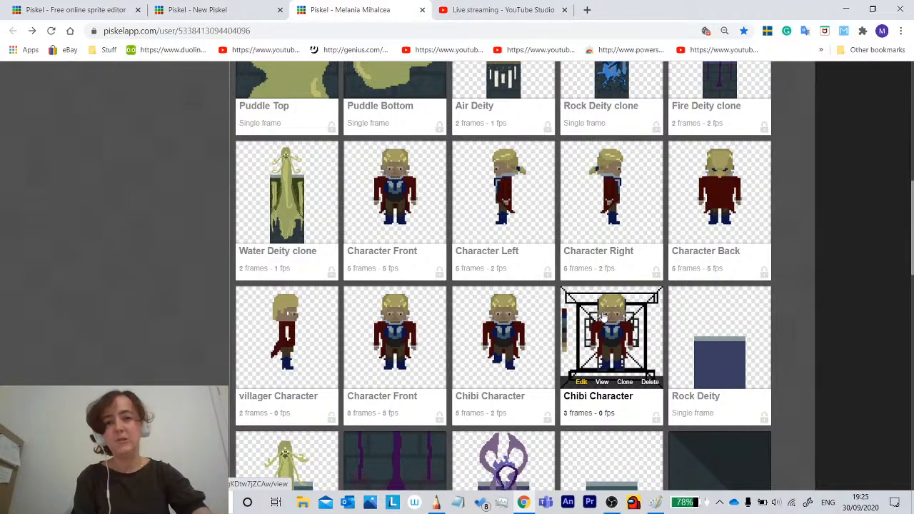
# Open the Chibi Character sprite for editing and examine Layer 1, Layer 2 and Layer 3 one by one.
pyautogui.click(603, 318)
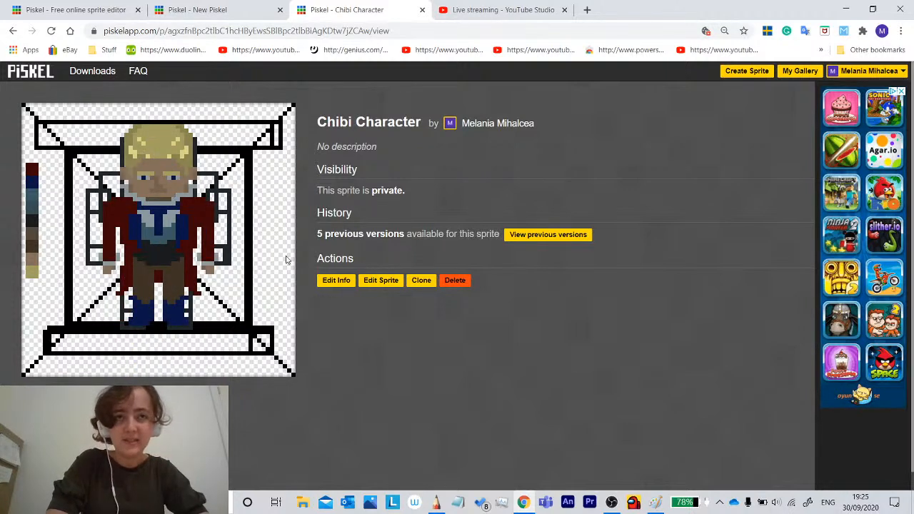
pyautogui.click(381, 280)
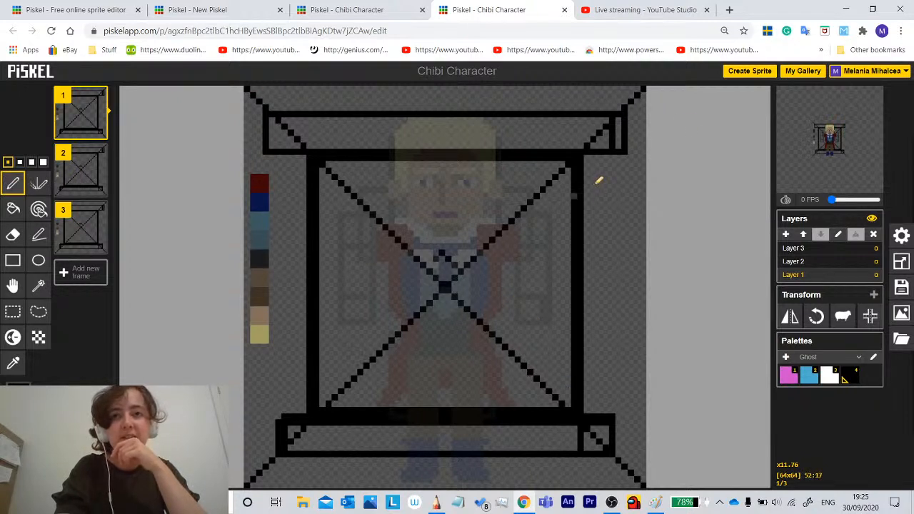
pyautogui.click(797, 263)
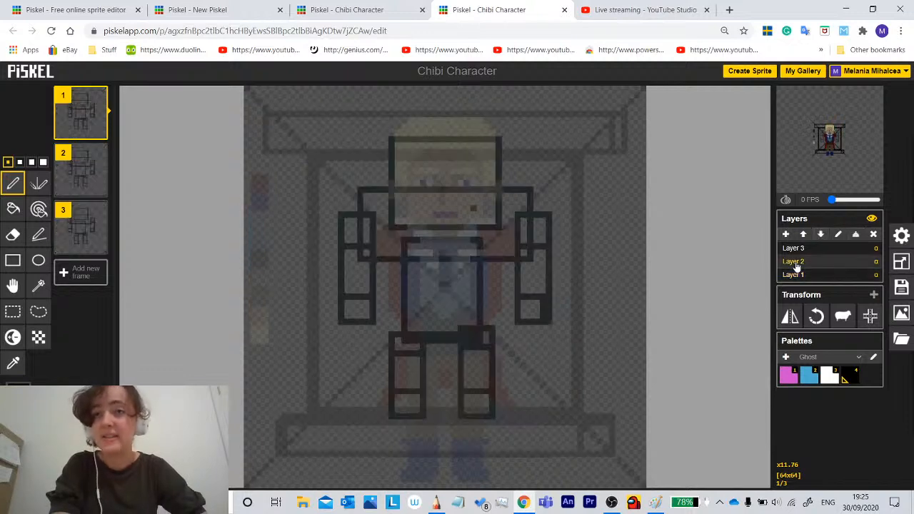
pyautogui.click(795, 250)
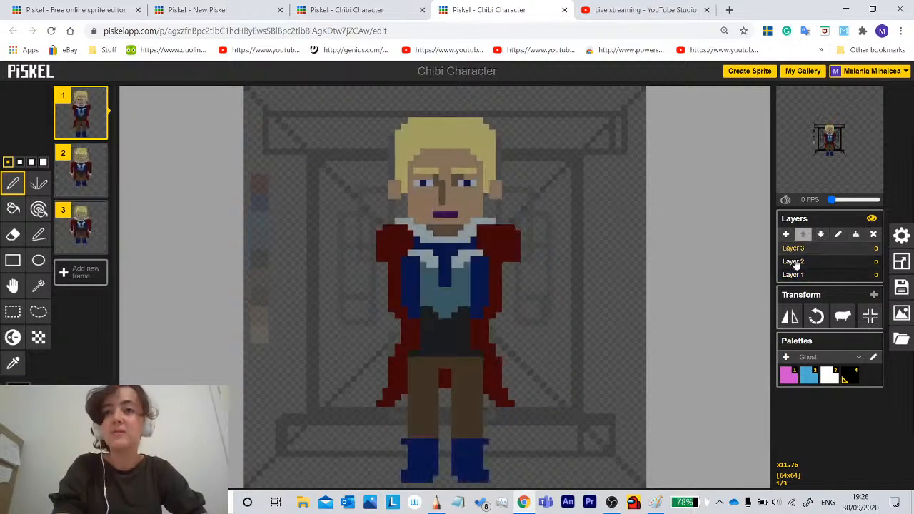
pyautogui.click(793, 263)
pyautogui.click(796, 275)
pyautogui.click(799, 264)
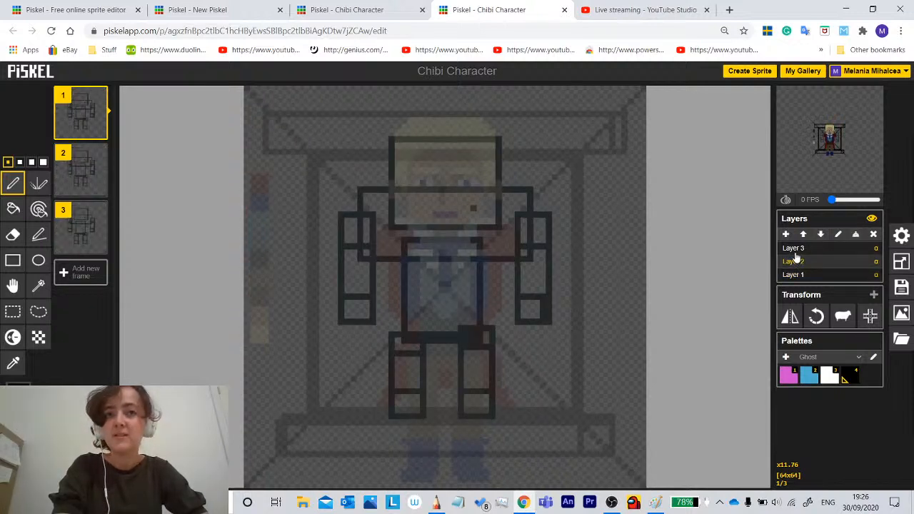
pyautogui.click(794, 248)
pyautogui.click(794, 261)
pyautogui.click(794, 275)
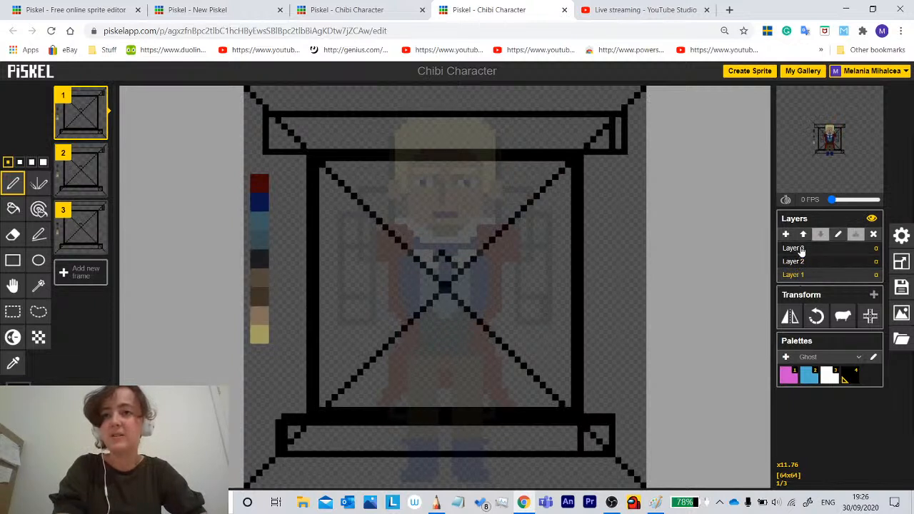
# Move Layer 1 above Layer 2 and back to the bottom, repeating the reordering twice.
pyautogui.click(804, 236)
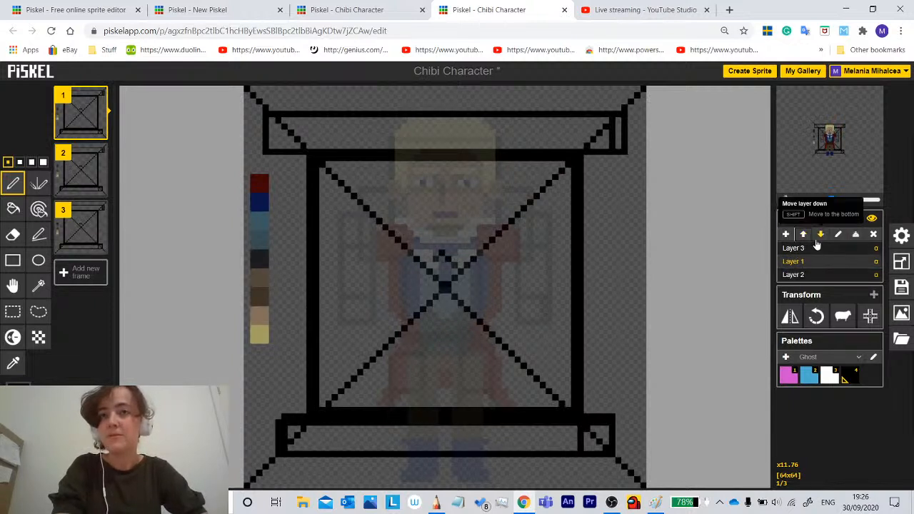
pyautogui.click(821, 234)
pyautogui.click(805, 236)
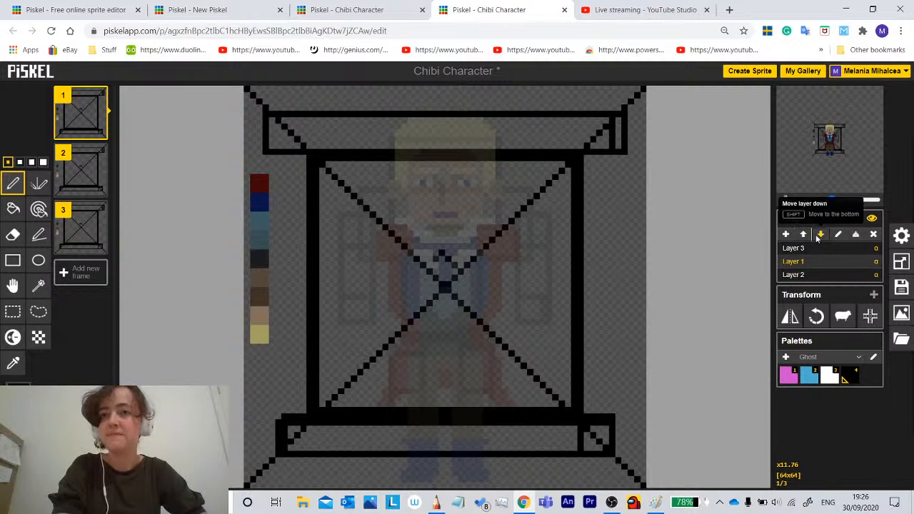
pyautogui.click(821, 235)
# On Layer 3 of frame 1, draw a black rectangle about 30 by 19 pixels around the character's head.
pyautogui.click(810, 248)
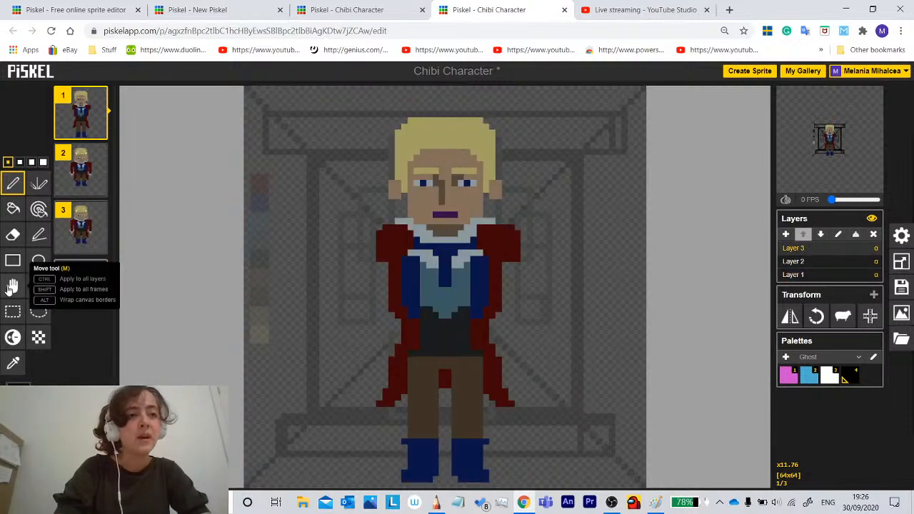
pyautogui.click(13, 286)
pyautogui.click(13, 267)
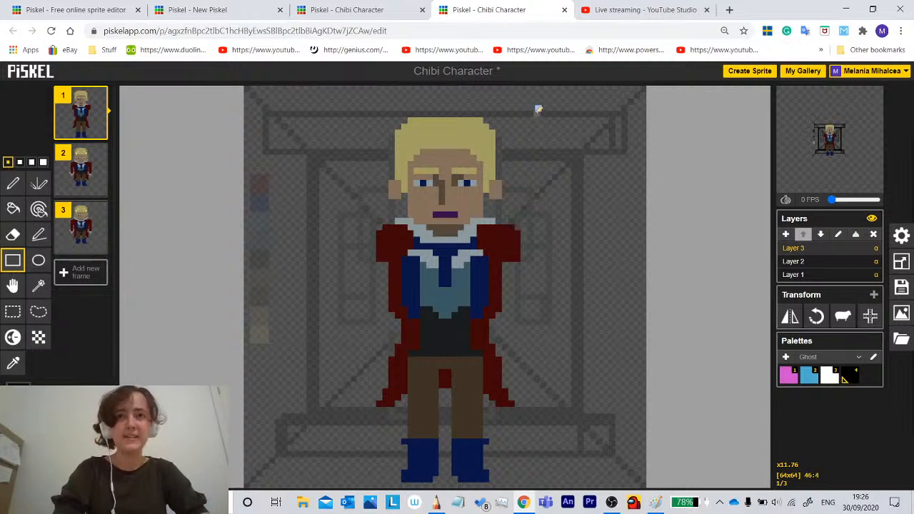
pyautogui.moveTo(538, 109); pyautogui.dragTo(356, 224)
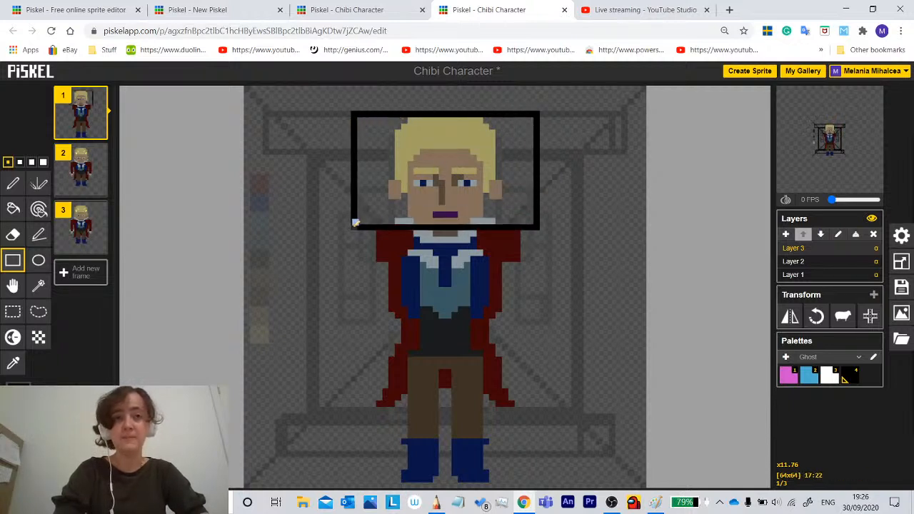
# Select the black rectangle with the Shape selection and copy it to the same place on frame 2.
pyautogui.click(40, 263)
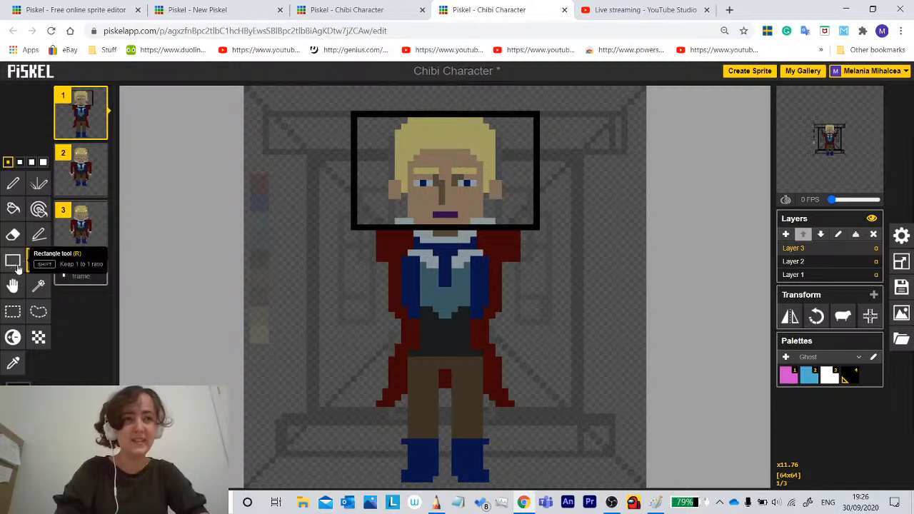
pyautogui.click(33, 282)
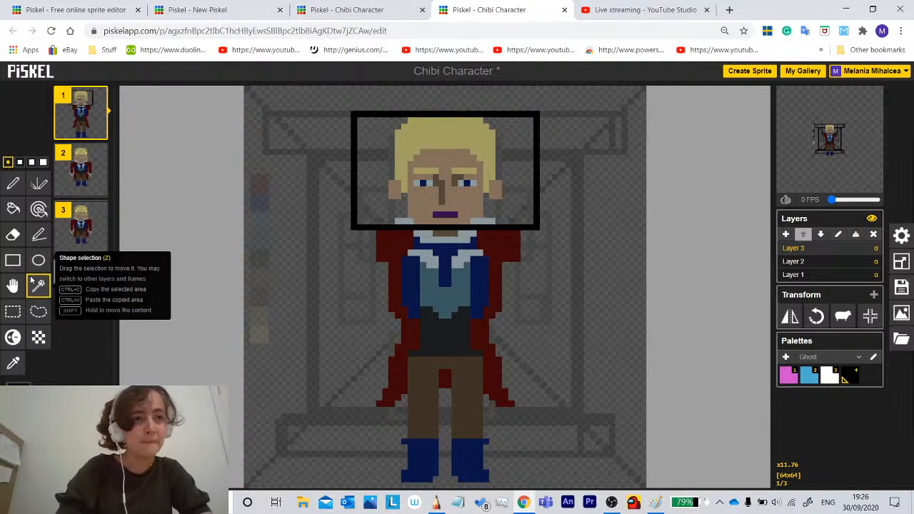
pyautogui.click(352, 202)
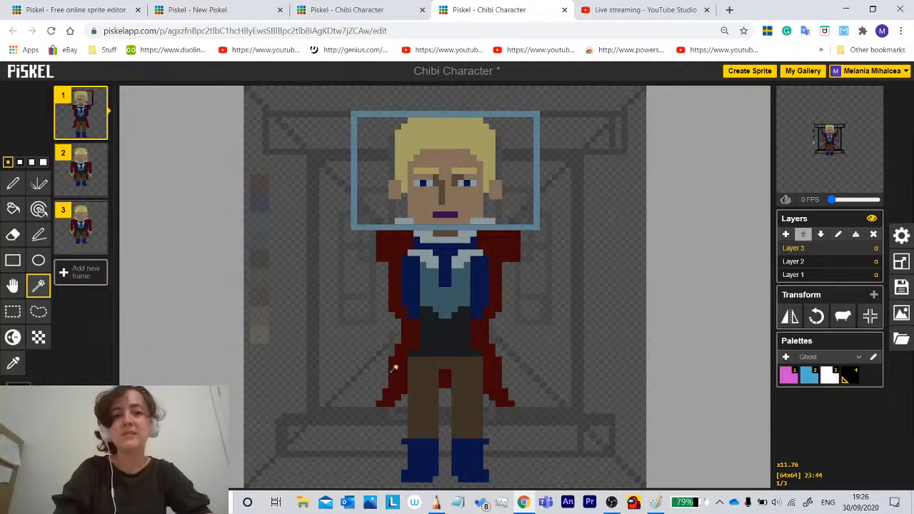
pyautogui.click(394, 369)
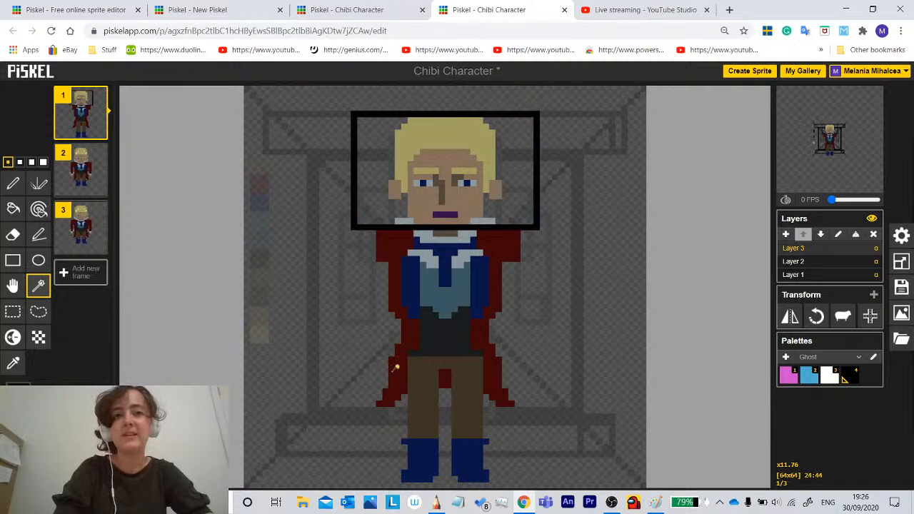
pyautogui.click(353, 209)
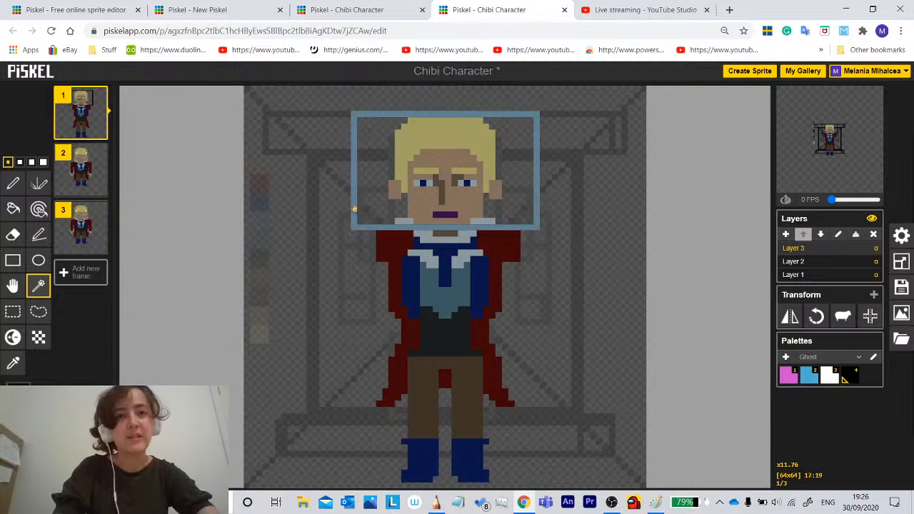
pyautogui.click(75, 164)
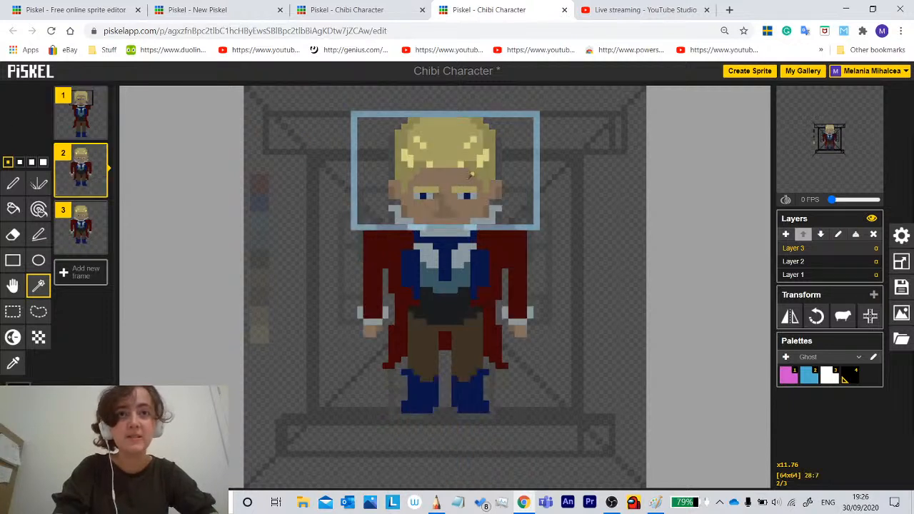
pyautogui.click(12, 184)
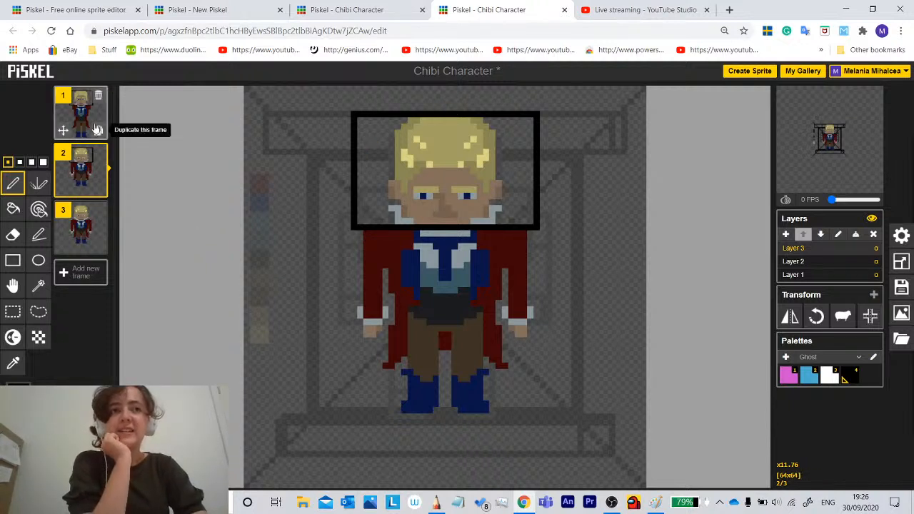
# Compare frame 1 with frame 2 and draw black horizontal and vertical Pen lines beside the hair on frame 2.
pyautogui.click(92, 123)
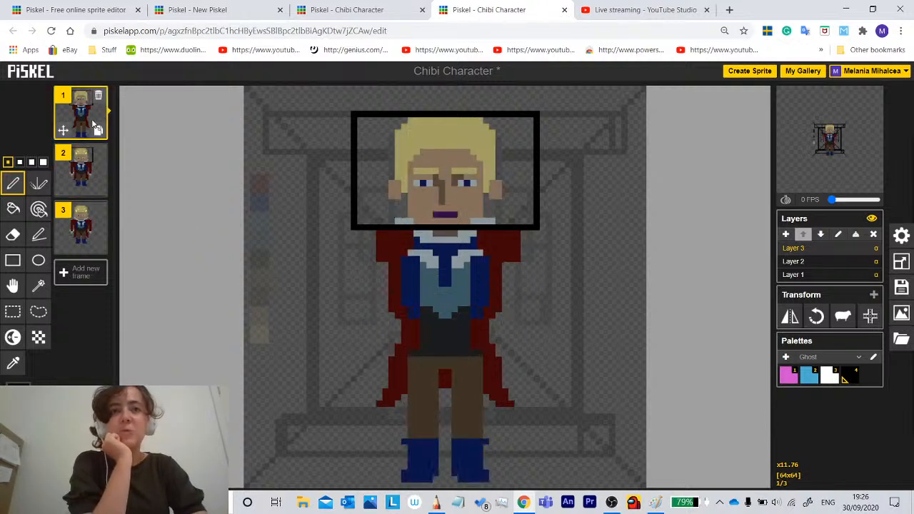
pyautogui.click(85, 166)
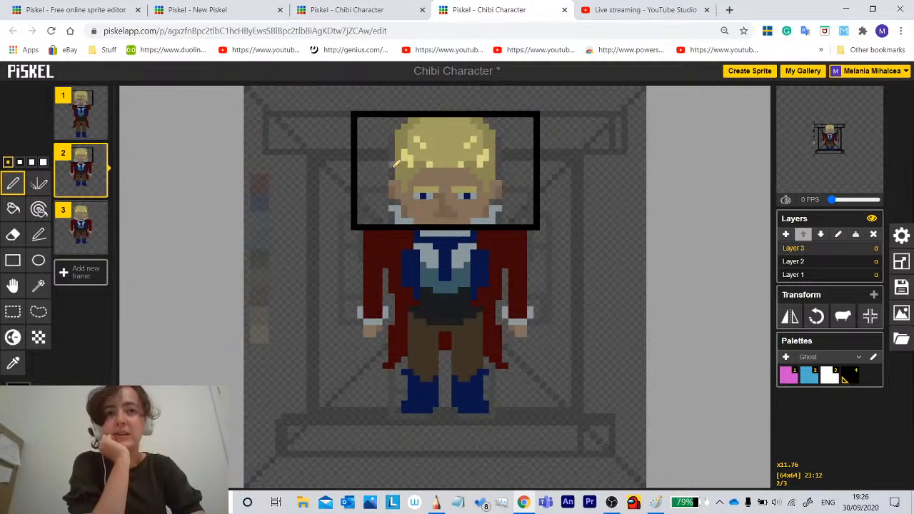
pyautogui.moveTo(386, 169); pyautogui.dragTo(357, 169)
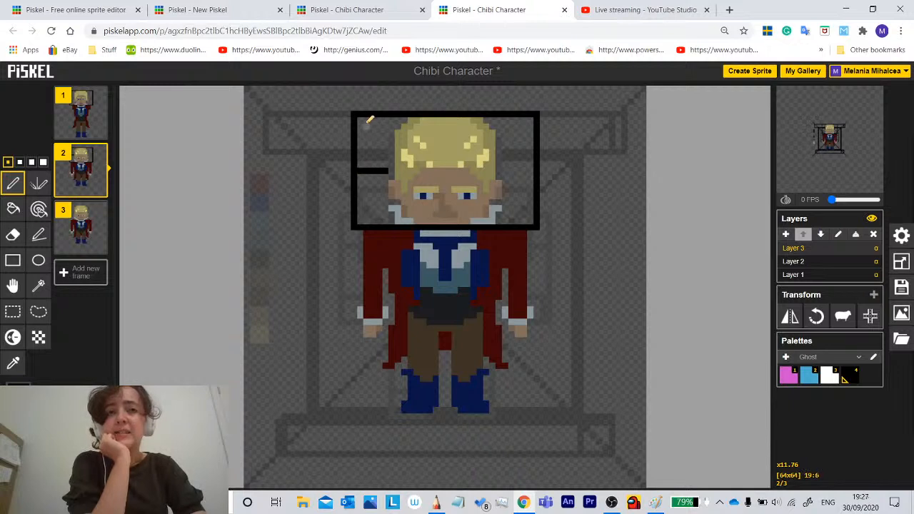
pyautogui.moveTo(371, 120); pyautogui.dragTo(371, 153)
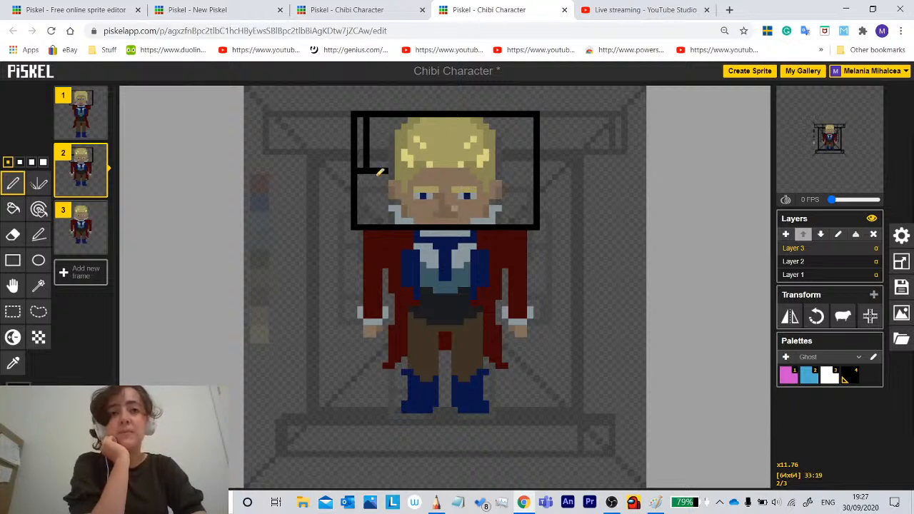
# Add short black marks beside the ear and collar on frame 2, checking the head proportions against frame 1.
pyautogui.click(82, 111)
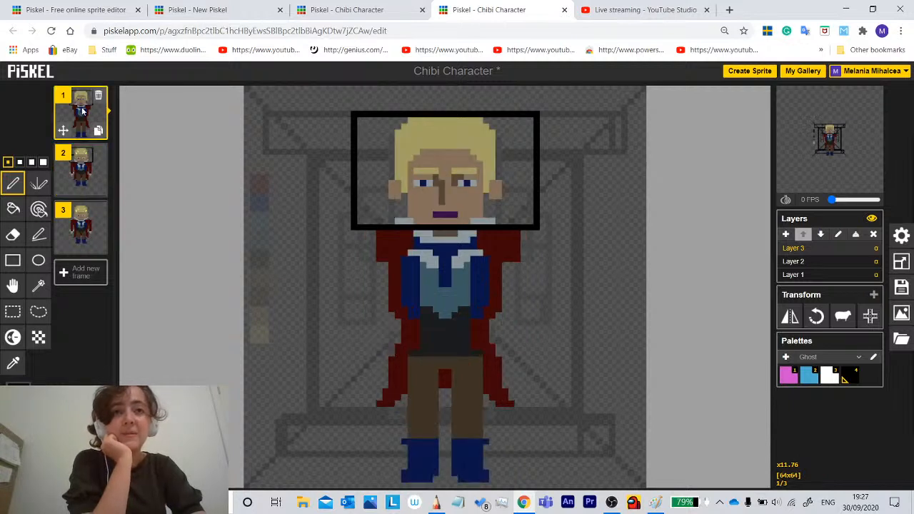
pyautogui.click(81, 162)
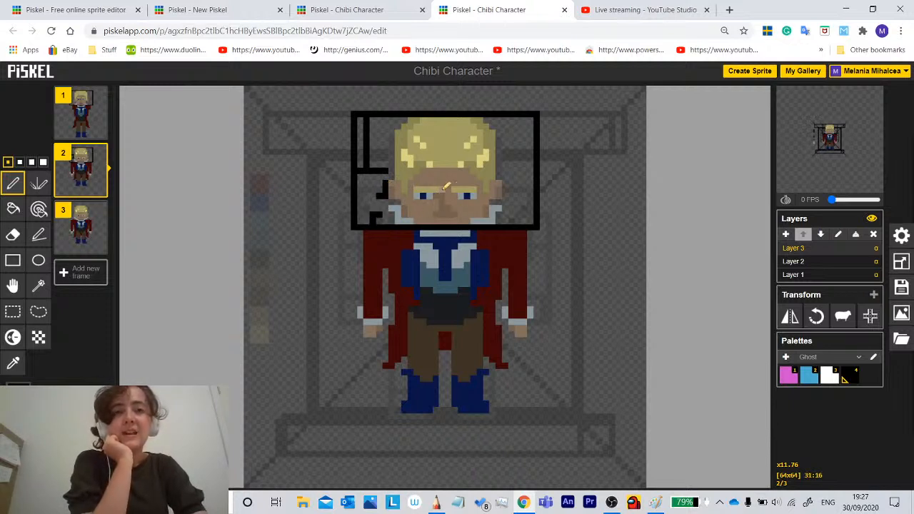
pyautogui.click(82, 114)
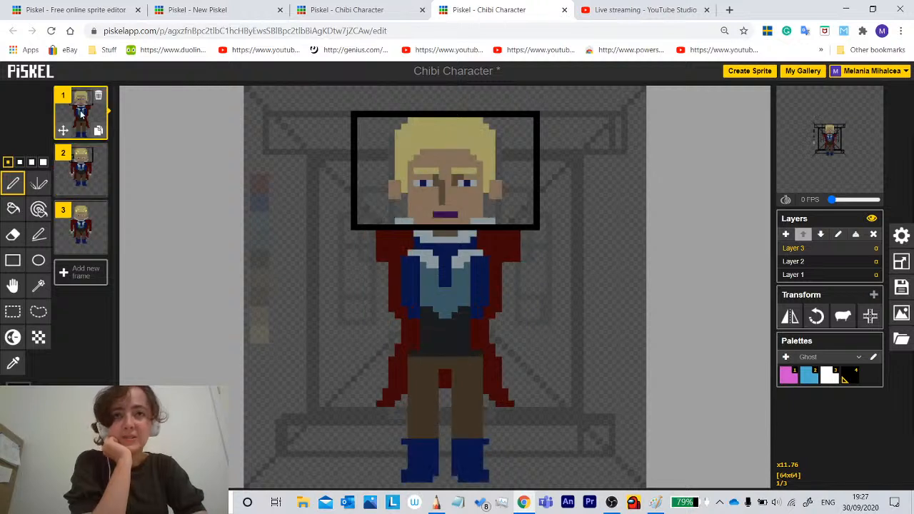
pyautogui.click(78, 159)
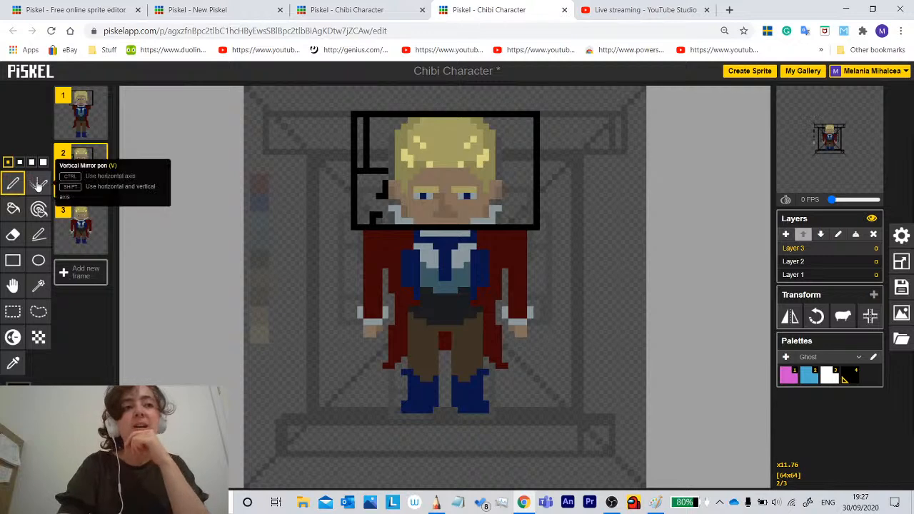
# Open the sprite gallery and close the Chibi Character editor without saving the changes.
pyautogui.click(797, 74)
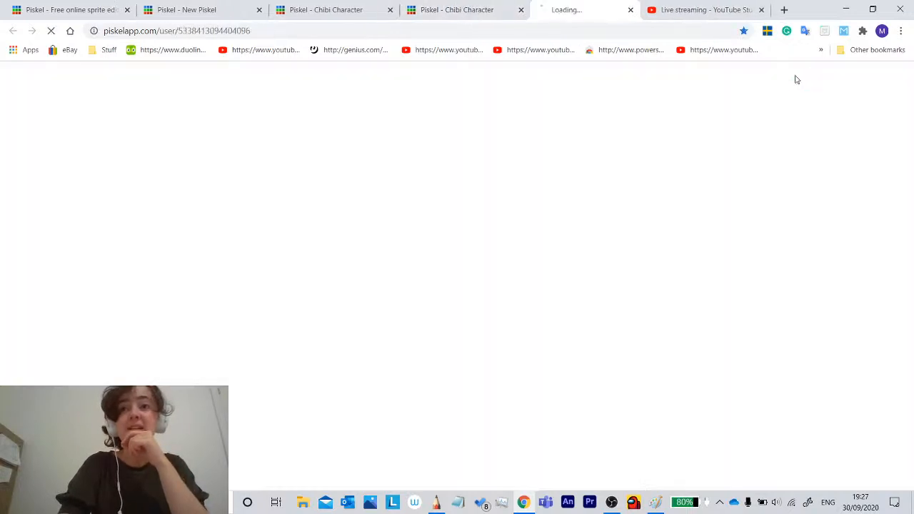
pyautogui.click(513, 9)
pyautogui.click(518, 98)
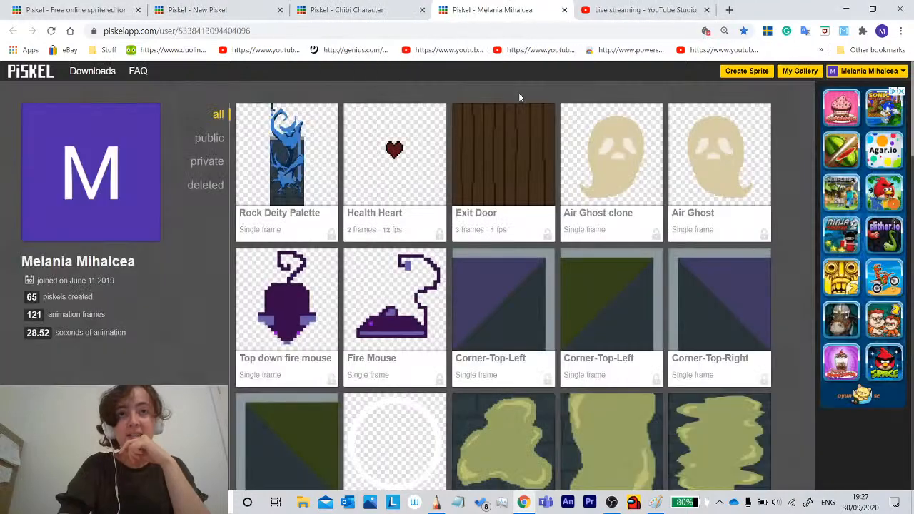
# Find the Character Left sprite in the gallery and open it for editing.
pyautogui.scroll(-8, 457, 297)
pyautogui.scroll(-1, 458, 297)
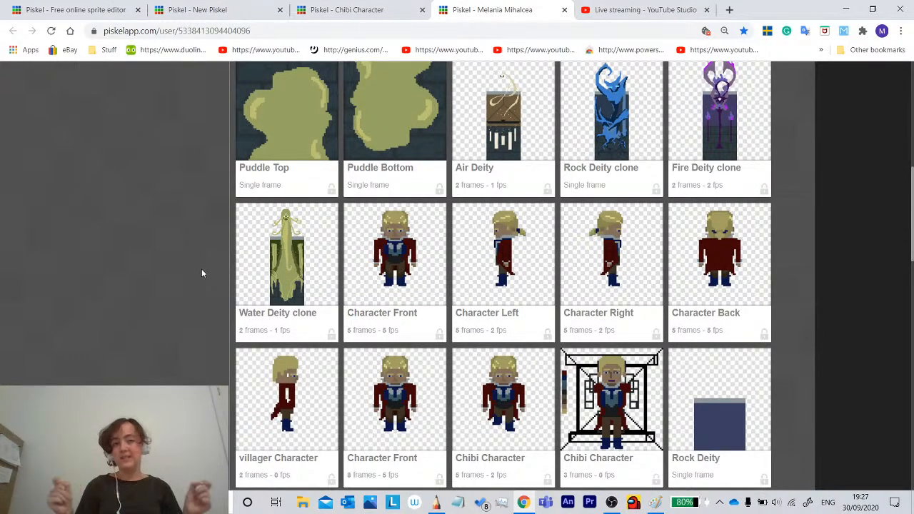
pyautogui.moveTo(520, 252)
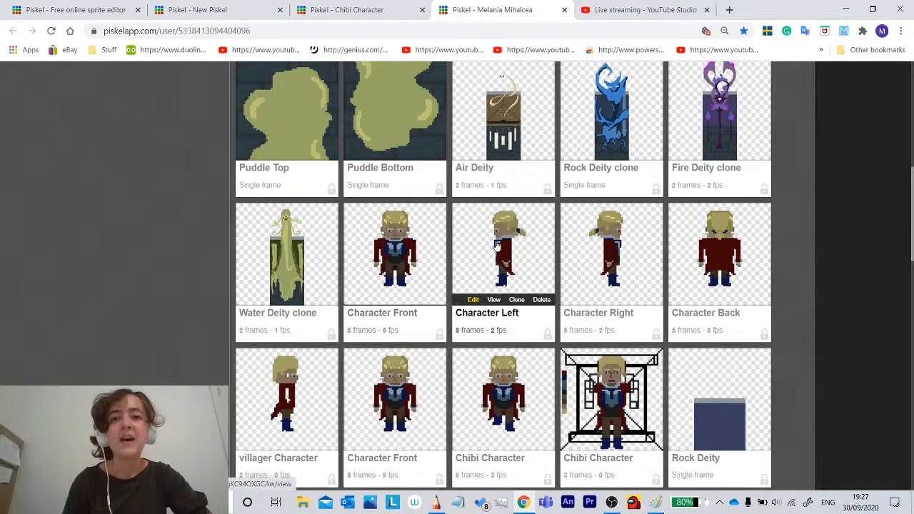
pyautogui.click(472, 290)
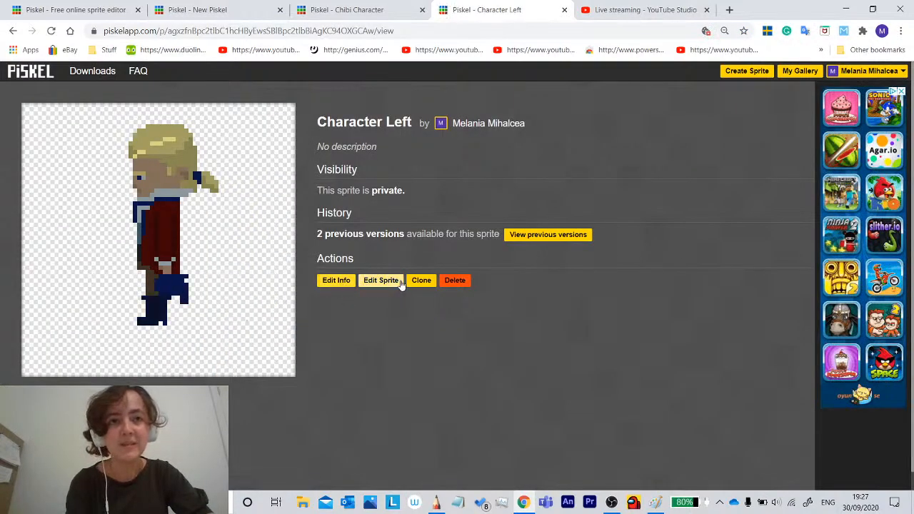
pyautogui.click(382, 281)
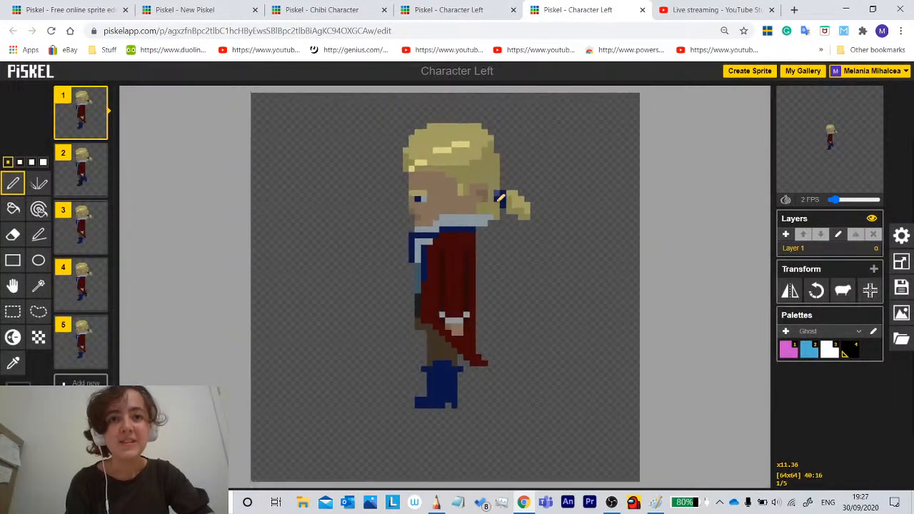
# Compare frames 1 and 2 of the Character Left animation and set its preview speed to 3 FPS.
pyautogui.click(64, 173)
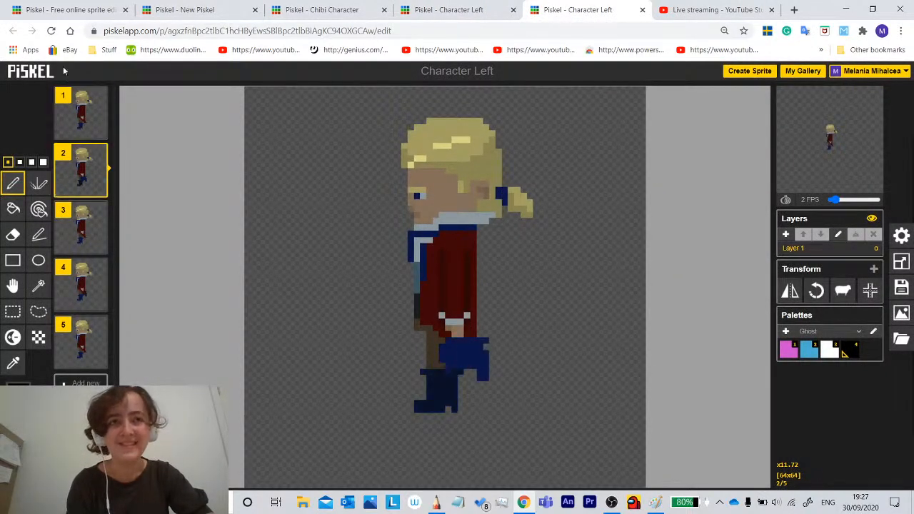
pyautogui.click(71, 112)
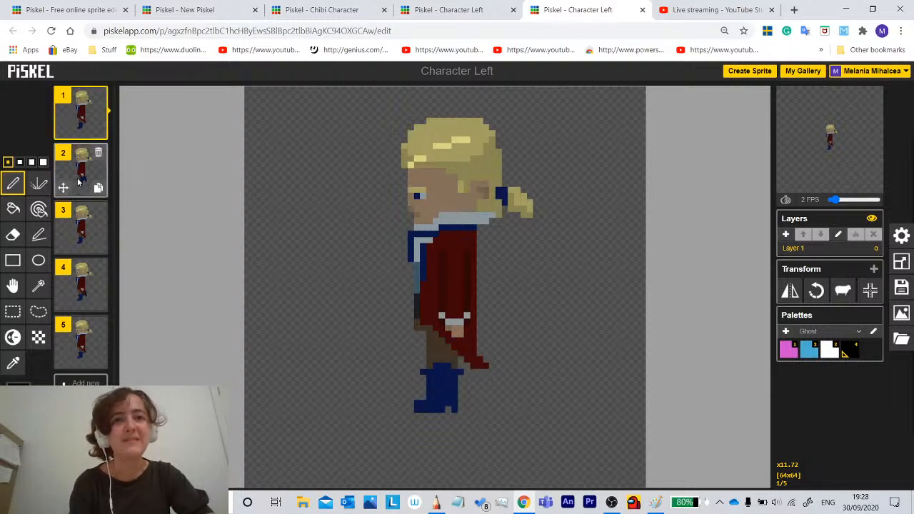
pyautogui.click(78, 182)
pyautogui.click(837, 200)
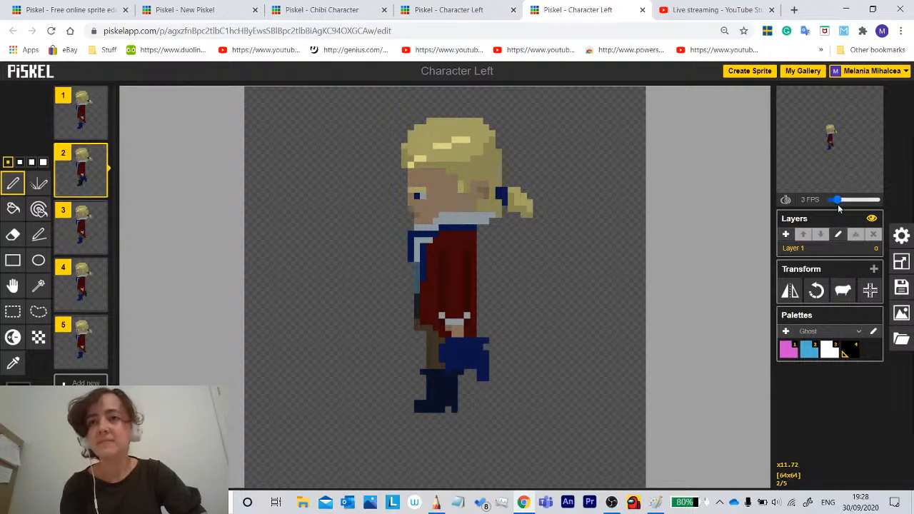
# Show the animation preview in its own window, move it over the canvas, and step through frames 1 to 5.
pyautogui.click(870, 94)
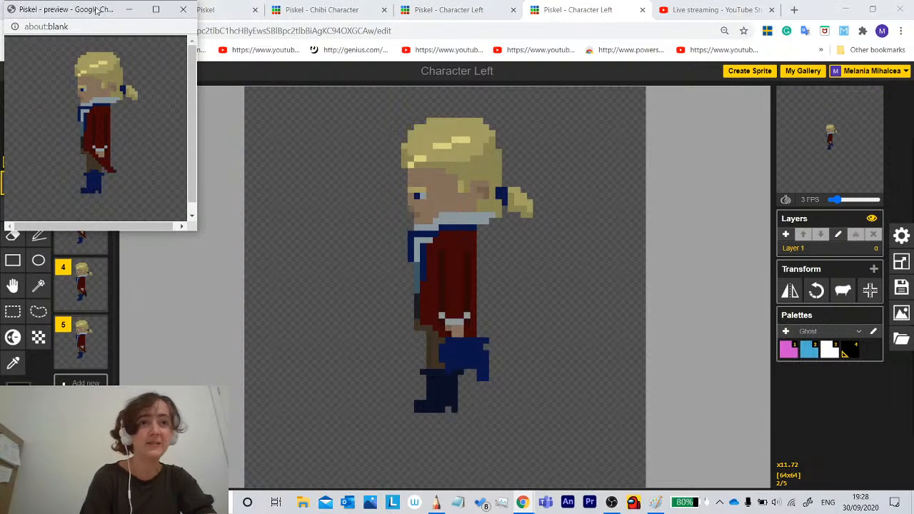
pyautogui.moveTo(96, 10); pyautogui.dragTo(260, 130)
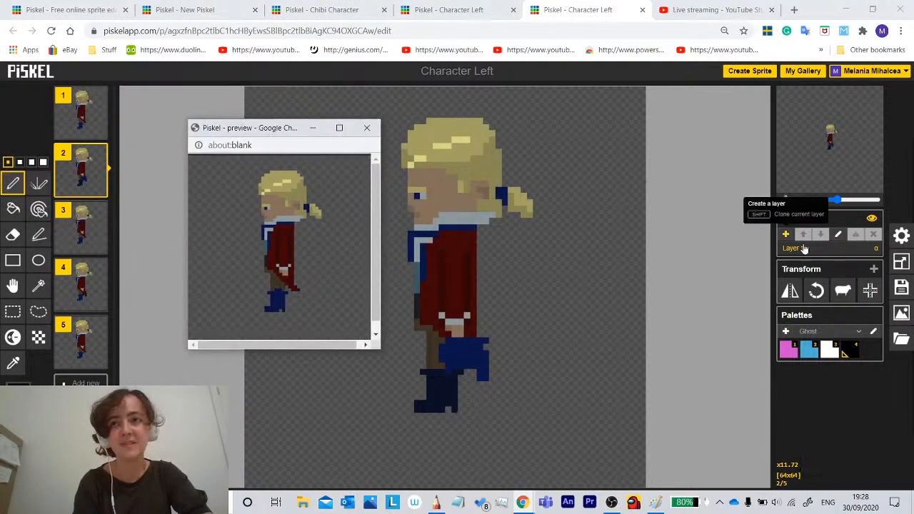
pyautogui.click(79, 111)
pyautogui.click(74, 188)
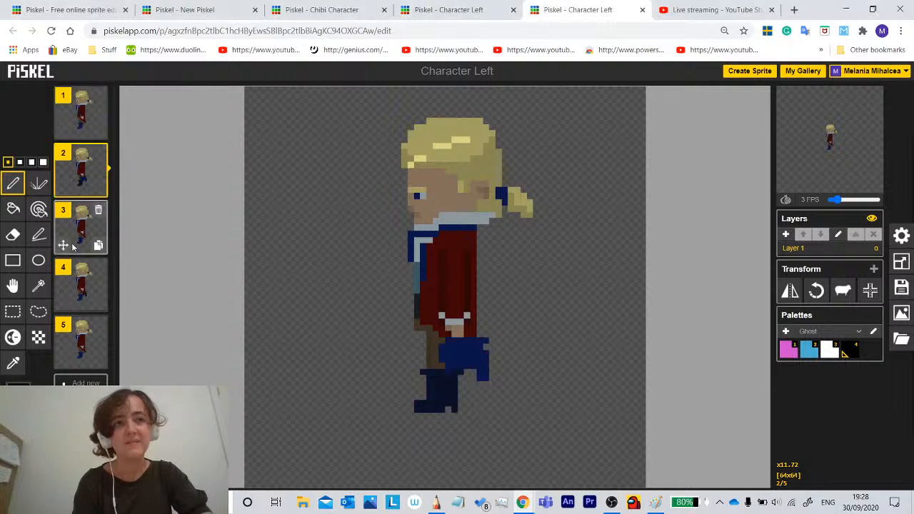
pyautogui.click(73, 247)
pyautogui.click(73, 293)
pyautogui.click(73, 347)
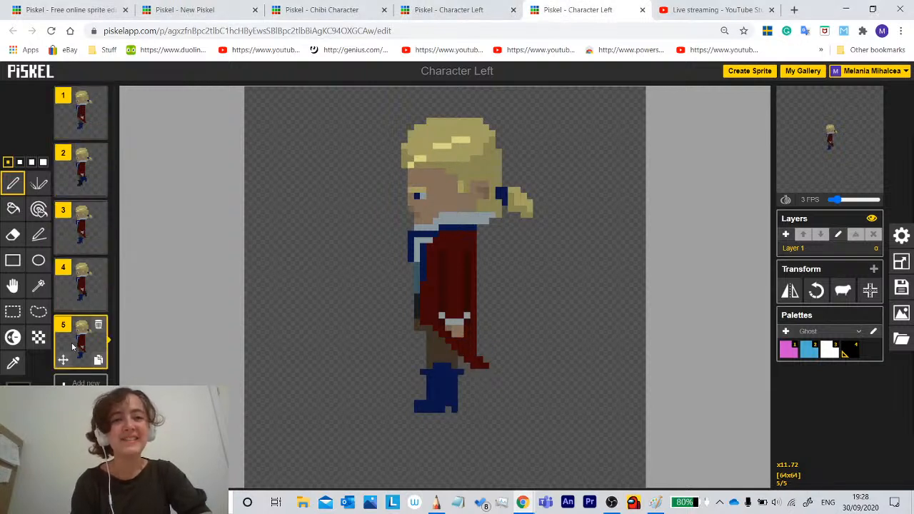
# Compare frames 1 to 5 back and forth, examining how the legs, boots and coat tail change through the walk.
pyautogui.click(75, 110)
pyautogui.click(75, 172)
pyautogui.click(78, 232)
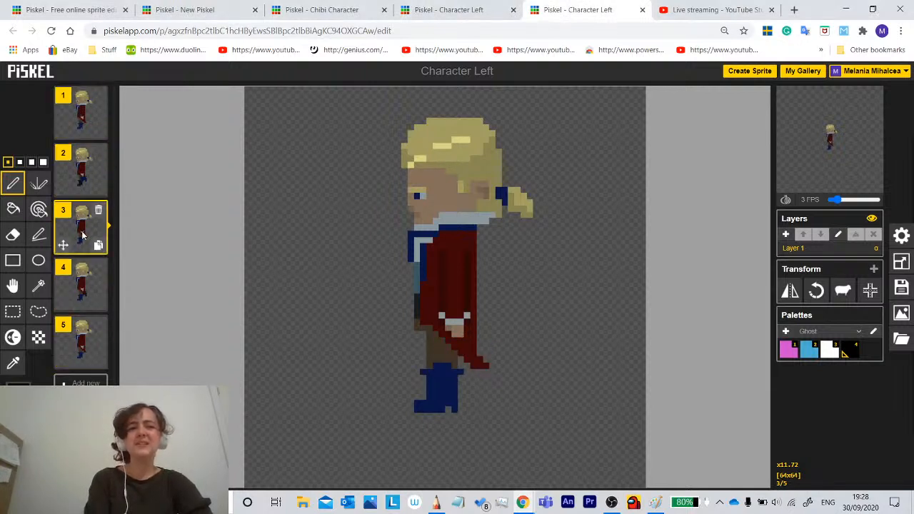
pyautogui.click(75, 286)
pyautogui.click(75, 343)
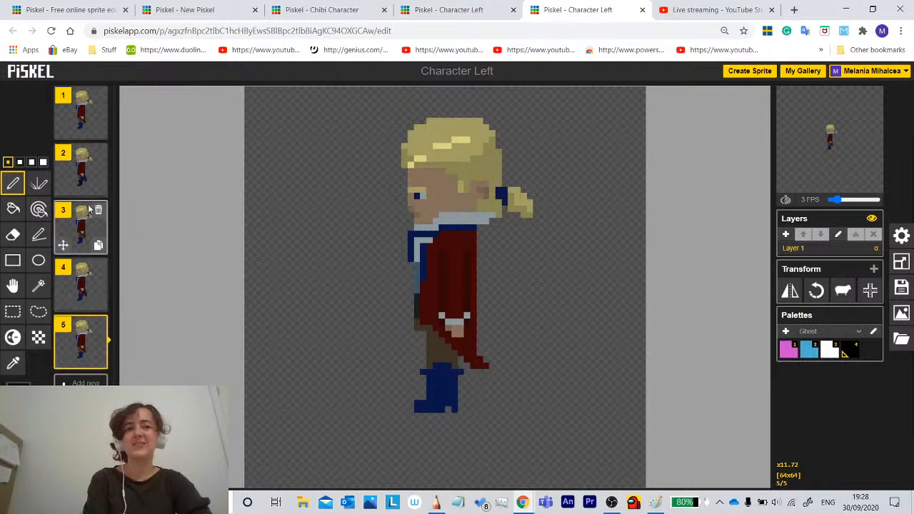
pyautogui.click(82, 243)
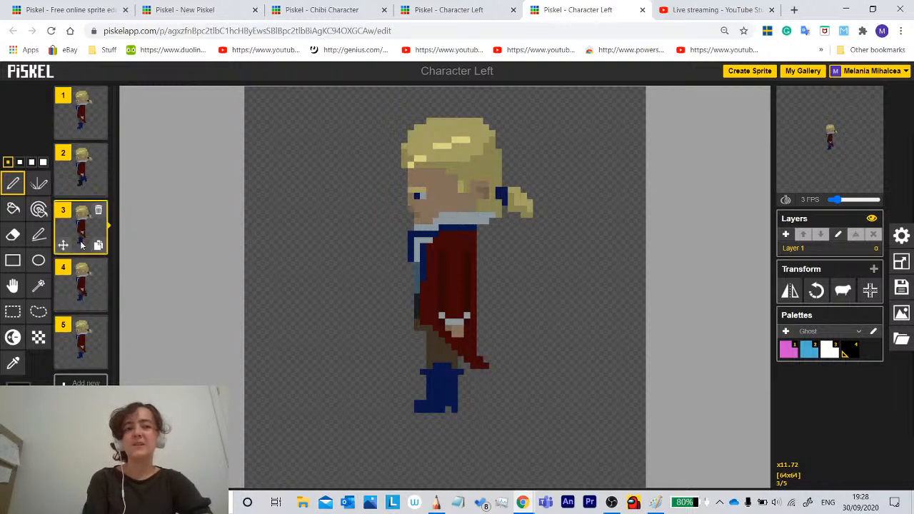
pyautogui.click(84, 185)
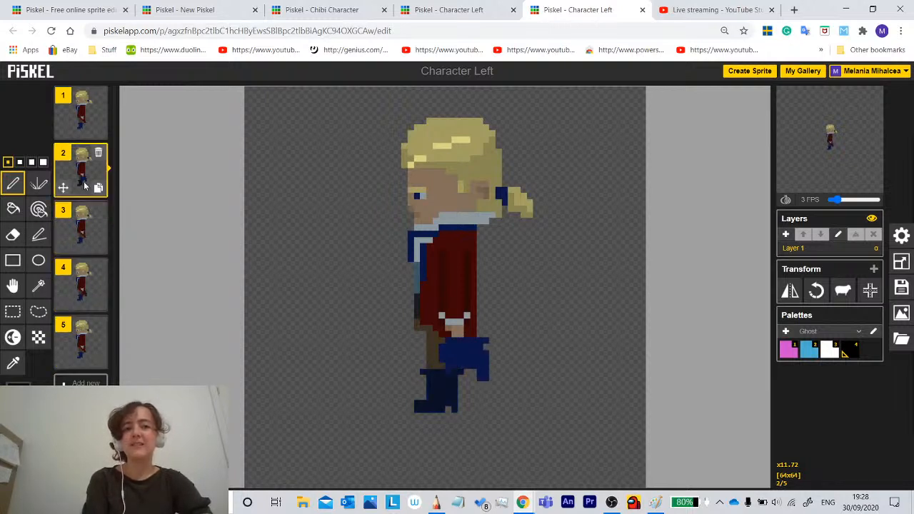
pyautogui.click(80, 287)
pyautogui.click(80, 343)
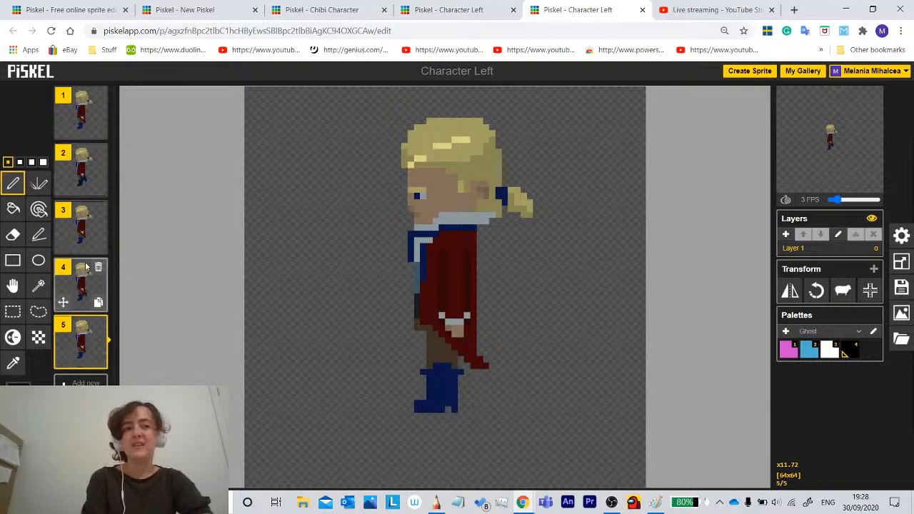
pyautogui.click(85, 278)
pyautogui.click(82, 229)
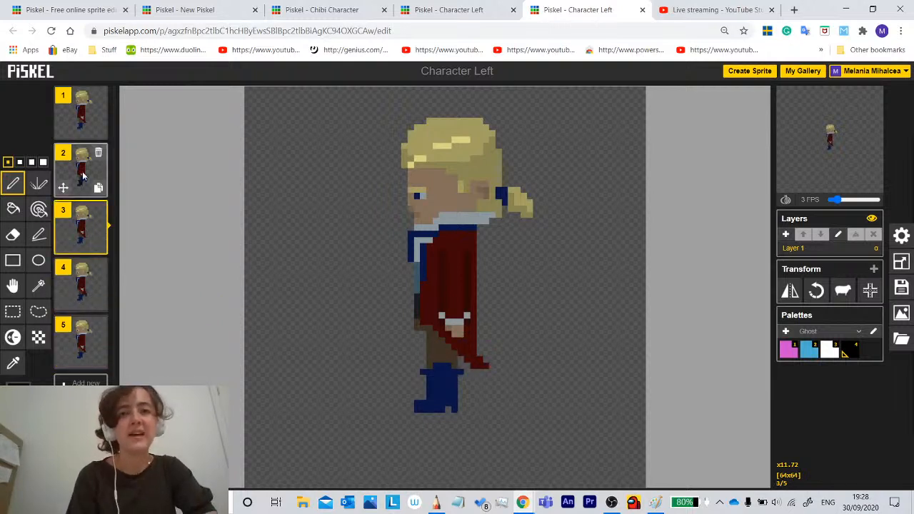
pyautogui.click(83, 176)
pyautogui.click(80, 113)
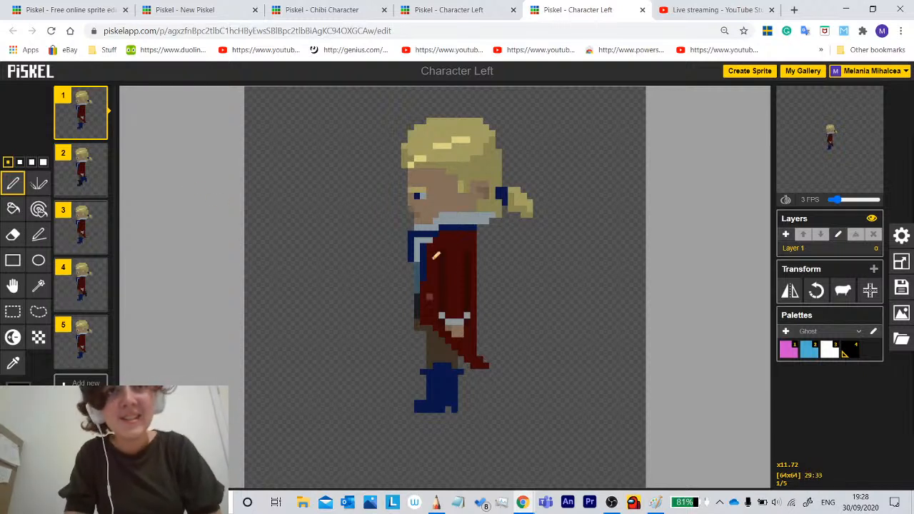
# Duplicate the first three original frames of the walk animation, placing each copy directly after its source frame.
pyautogui.click(13, 363)
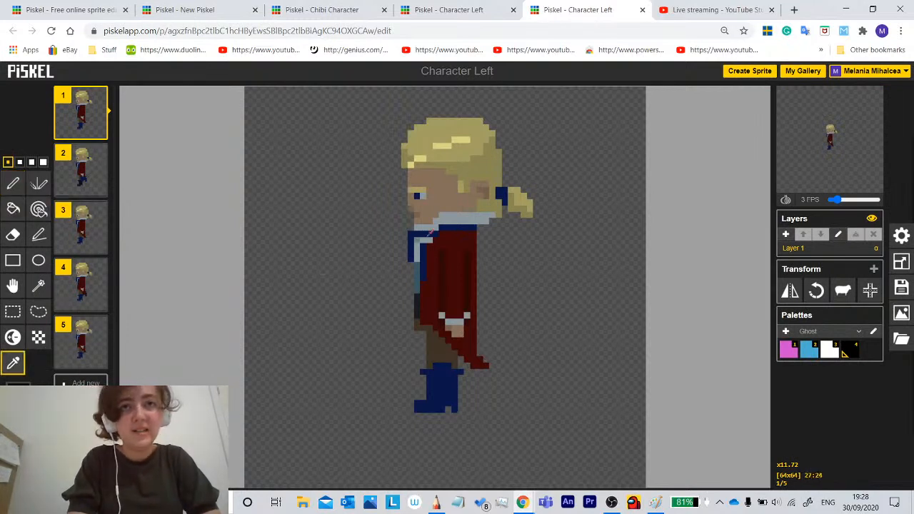
pyautogui.click(80, 177)
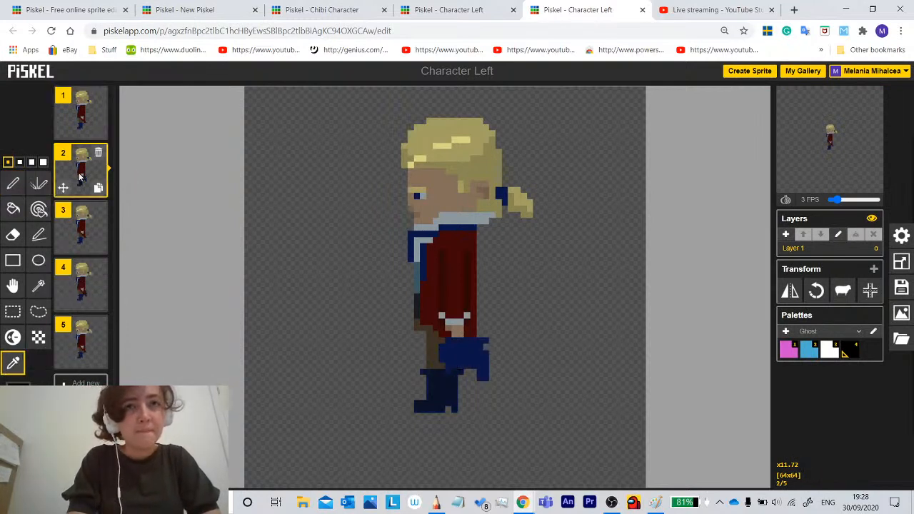
pyautogui.click(85, 110)
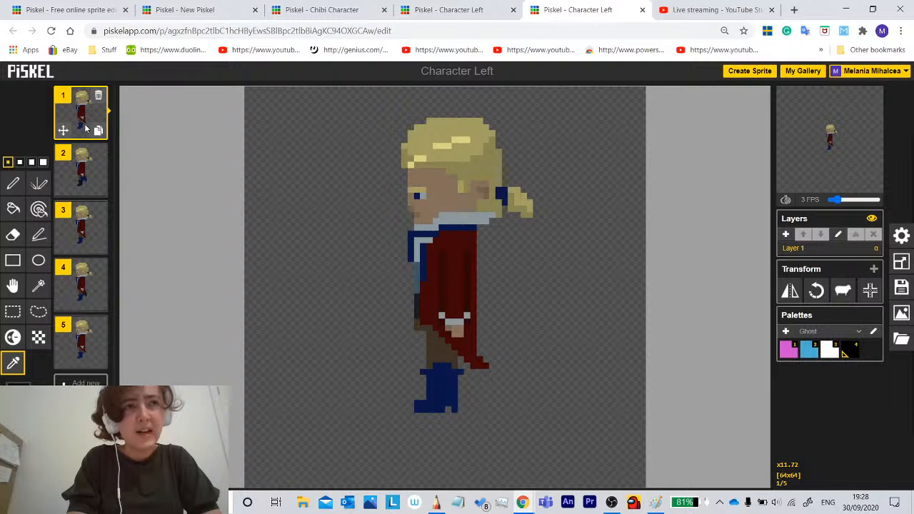
pyautogui.click(97, 130)
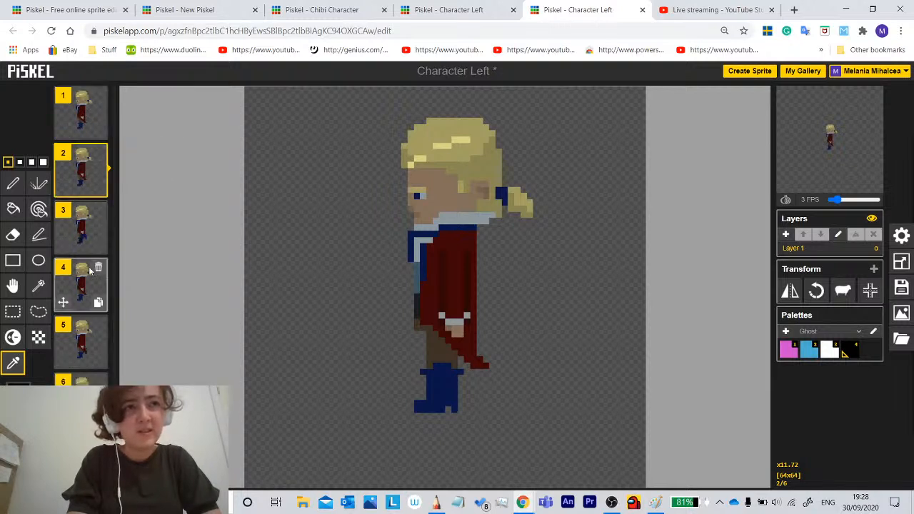
pyautogui.click(84, 238)
pyautogui.click(98, 245)
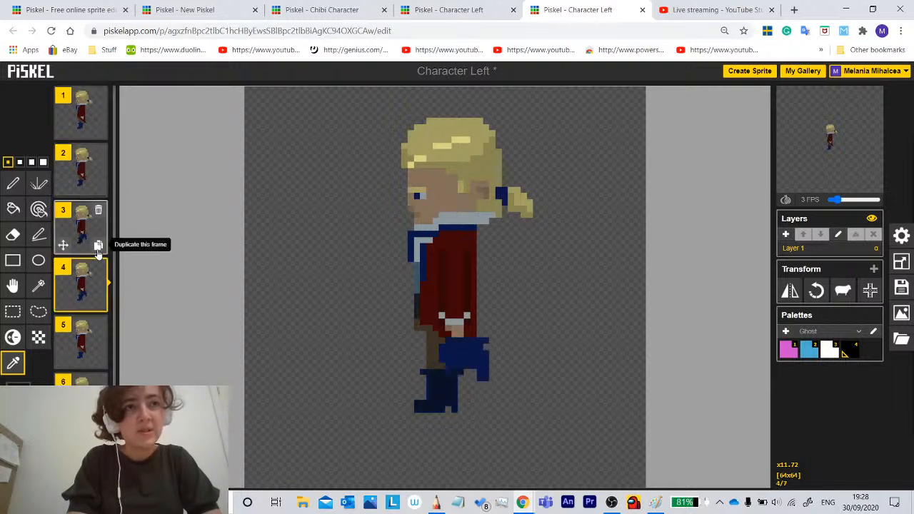
pyautogui.click(87, 347)
pyautogui.click(98, 360)
# Duplicate the last two original frames, frames 7 and 9 of the extended animation.
pyautogui.click(92, 444)
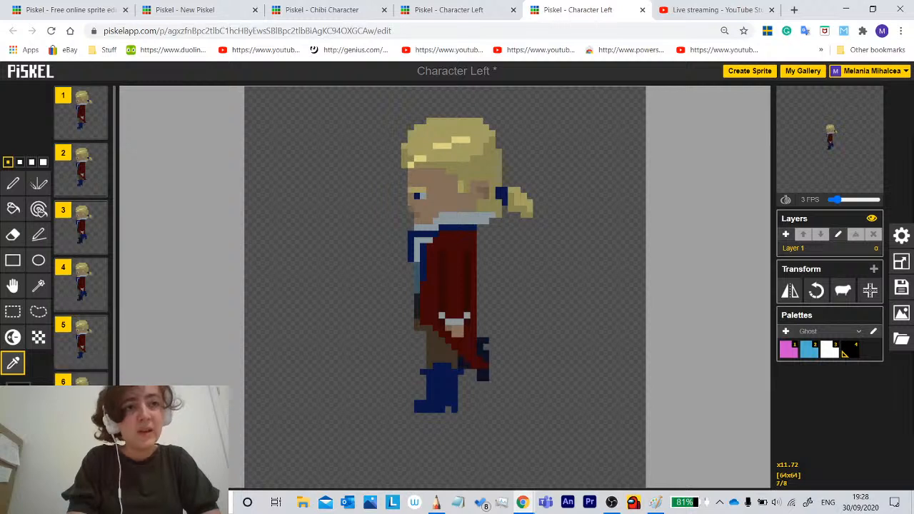
pyautogui.scroll(-1, 94, 429)
pyautogui.scroll(-2, 94, 429)
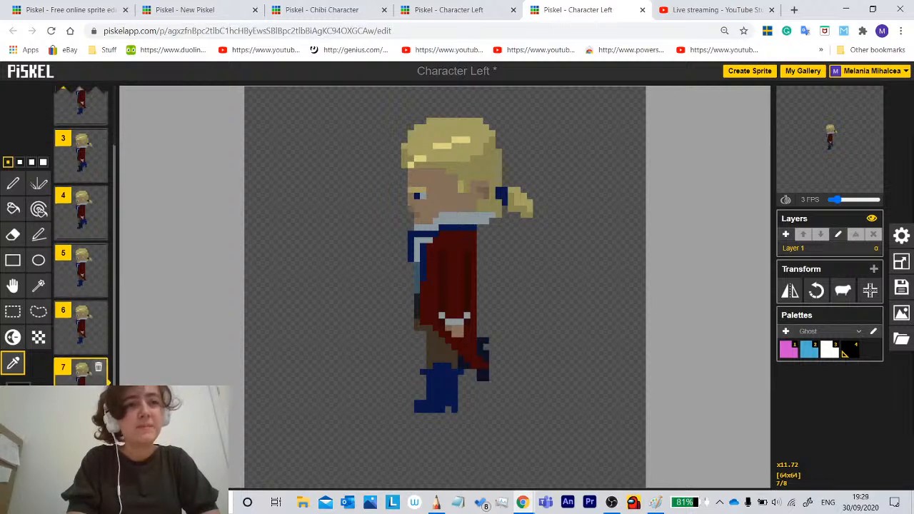
pyautogui.click(98, 401)
pyautogui.scroll(-1, 94, 422)
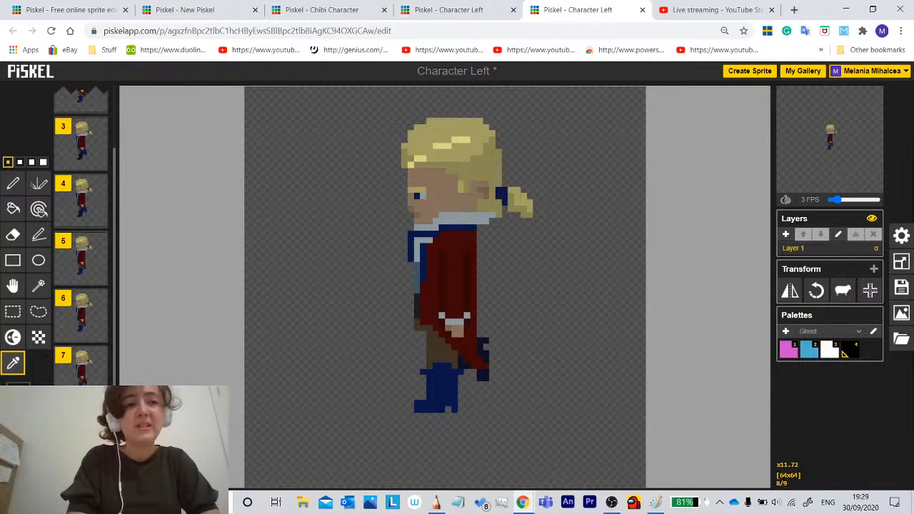
pyautogui.scroll(-2, 94, 429)
pyautogui.click(86, 432)
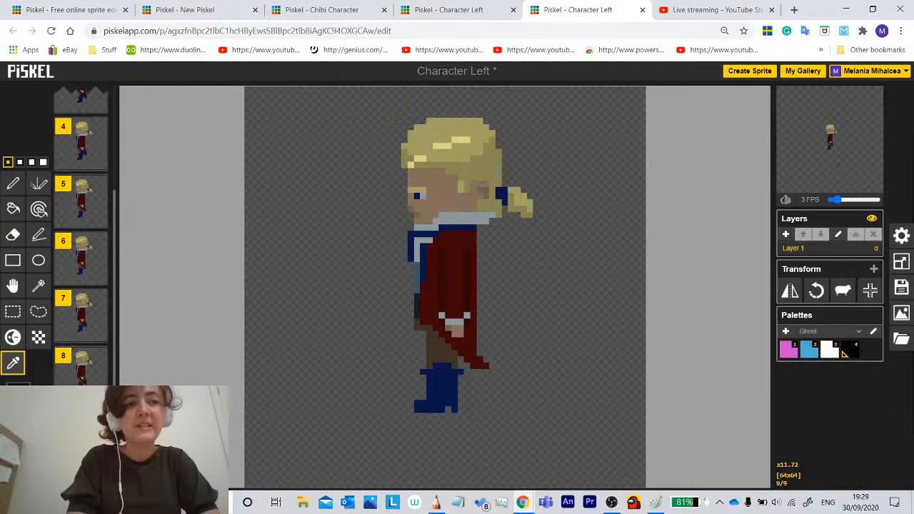
pyautogui.click(97, 449)
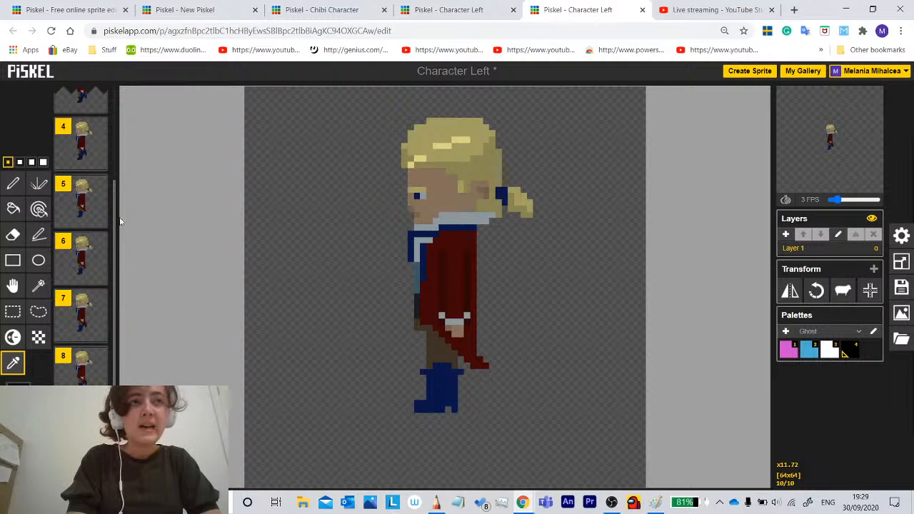
# Delete frame 2 and replace it with a fresh duplicate of frame 1.
pyautogui.scroll(3, 115, 170)
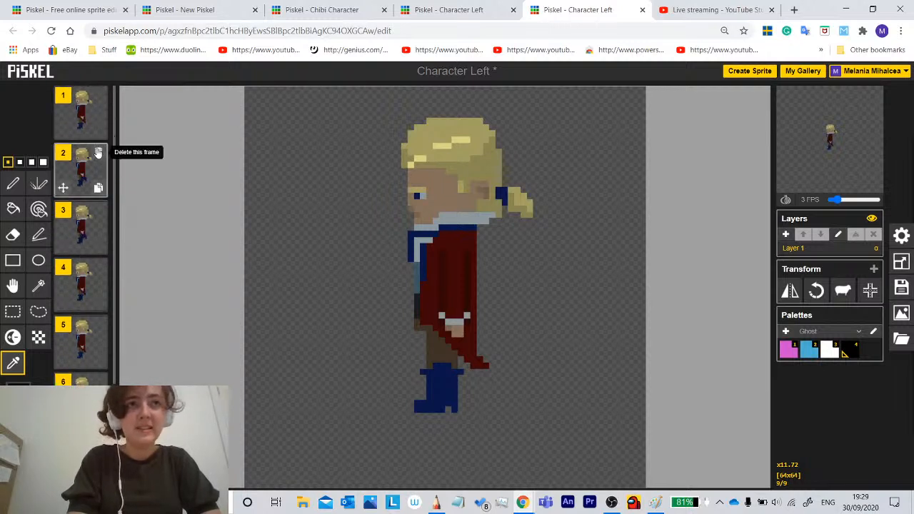
pyautogui.click(98, 153)
pyautogui.click(98, 130)
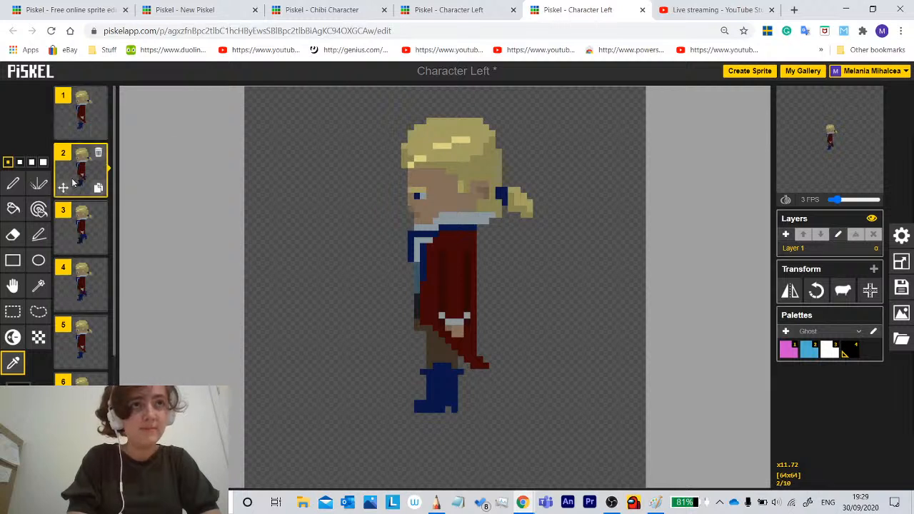
# Try sketching a forward-swinging arm in black pencil strokes across the coat on frame 2, and undo the strokes.
pyautogui.click(13, 184)
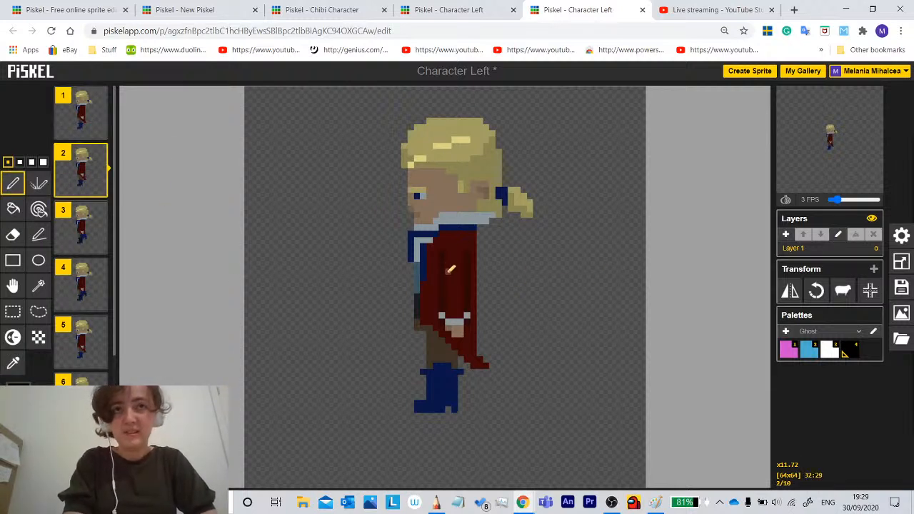
pyautogui.moveTo(441, 286); pyautogui.dragTo(415, 285)
pyautogui.moveTo(463, 309)
pyautogui.mouseDown()
pyautogui.moveTo(418, 310)
pyautogui.moveTo(417, 285)
pyautogui.mouseUp()
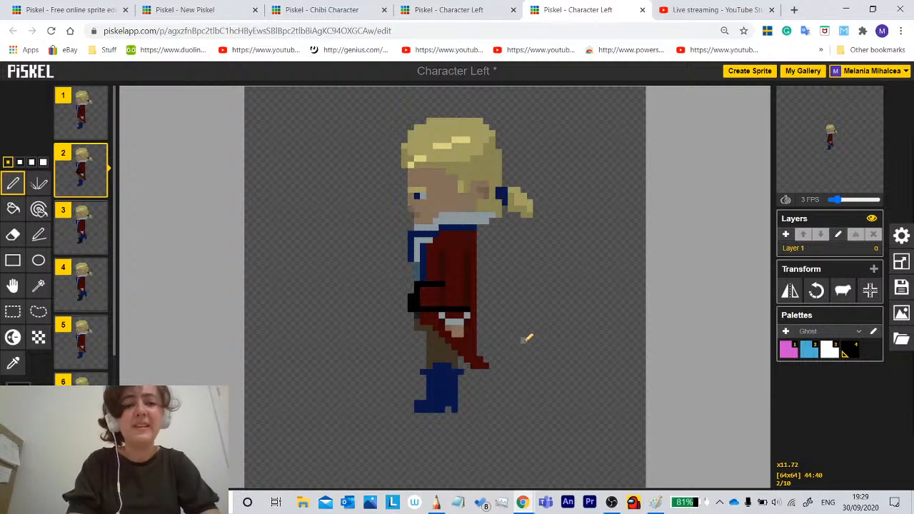
pyautogui.hotkey('ctrl', 'z')
pyautogui.hotkey('ctrl', 'z')
pyautogui.hotkey('ctrl', 'z')
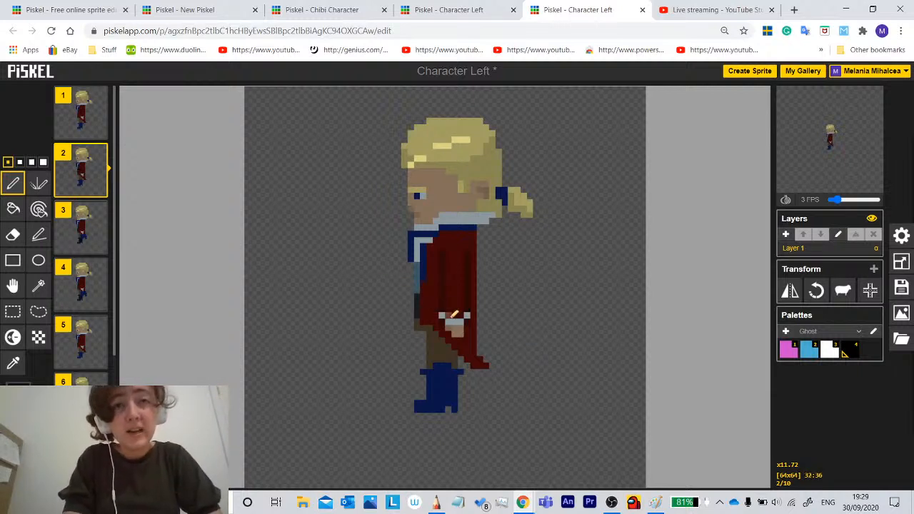
pyautogui.moveTo(433, 312); pyautogui.dragTo(421, 297)
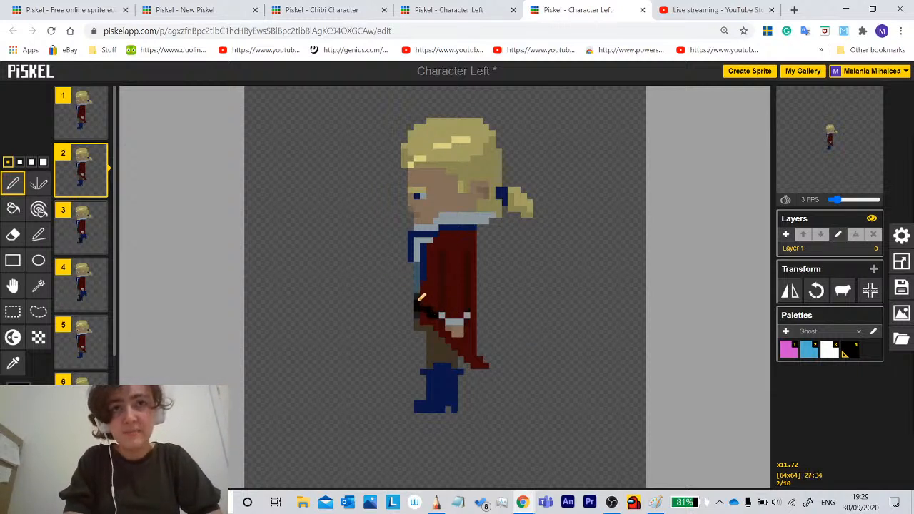
pyautogui.hotkey('ctrl', 'z')
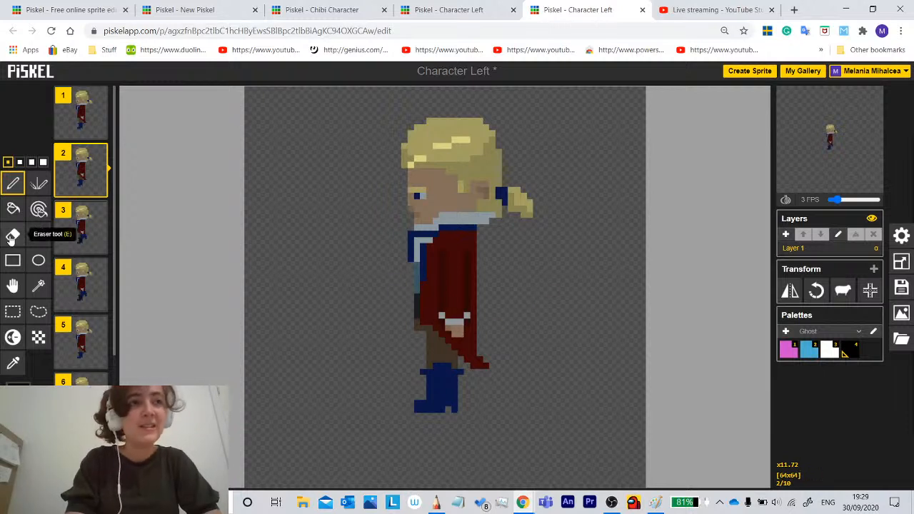
# Draw a wide black arm-swing arc on a new layer in frame 2, and move Layer 1 above Layer 2.
pyautogui.click(786, 235)
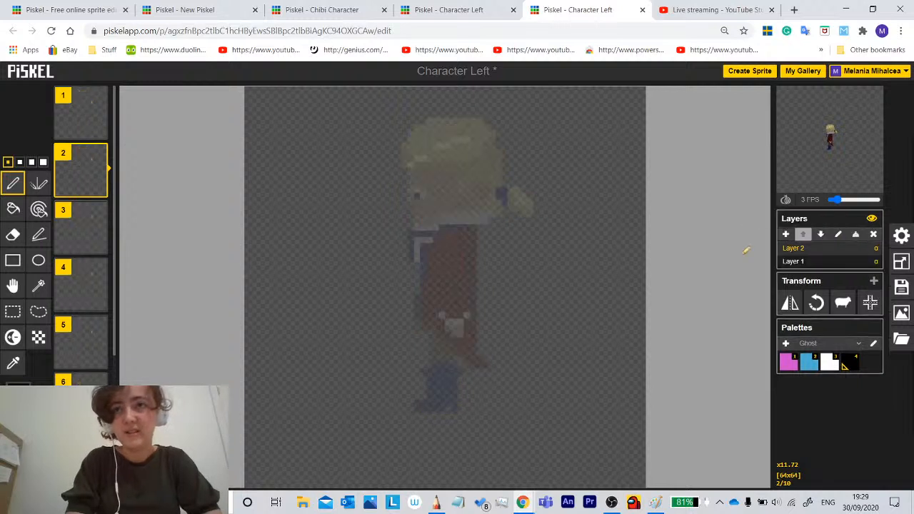
pyautogui.moveTo(550, 300)
pyautogui.mouseDown()
pyautogui.moveTo(462, 340)
pyautogui.moveTo(424, 335)
pyautogui.moveTo(372, 293)
pyautogui.mouseUp()
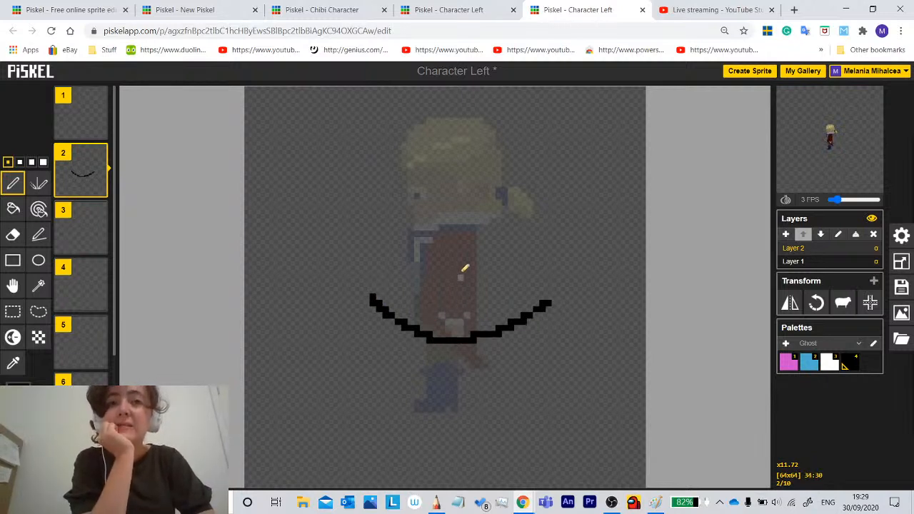
pyautogui.click(855, 264)
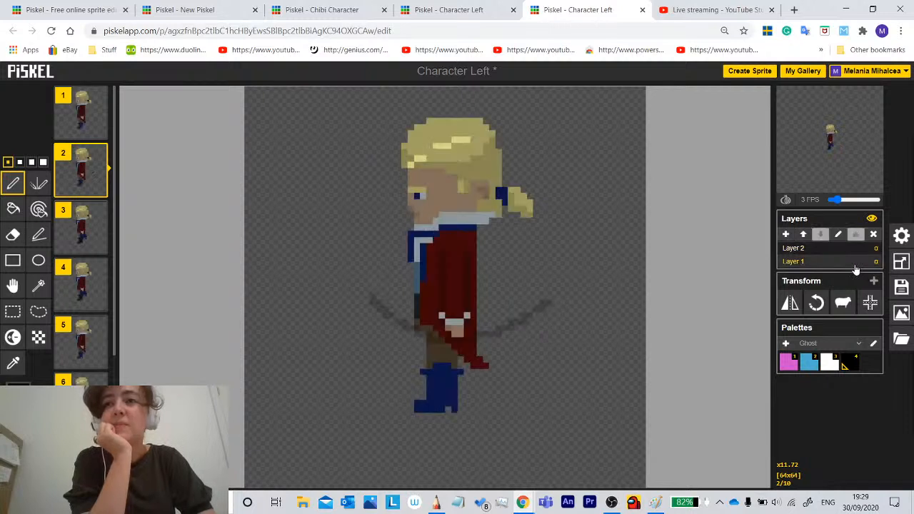
pyautogui.click(804, 235)
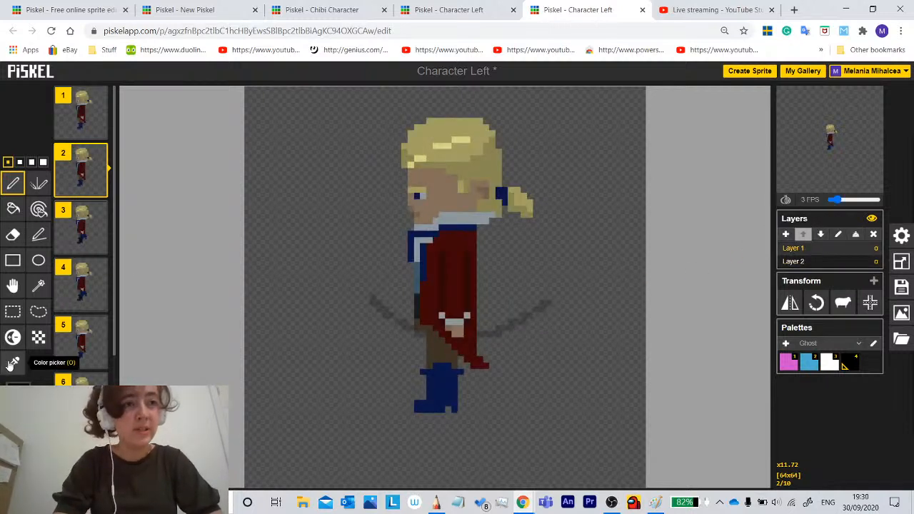
# Sample the coat's red on frame 2 and switch the palette to Current colors.
pyautogui.click(13, 363)
pyautogui.click(443, 276)
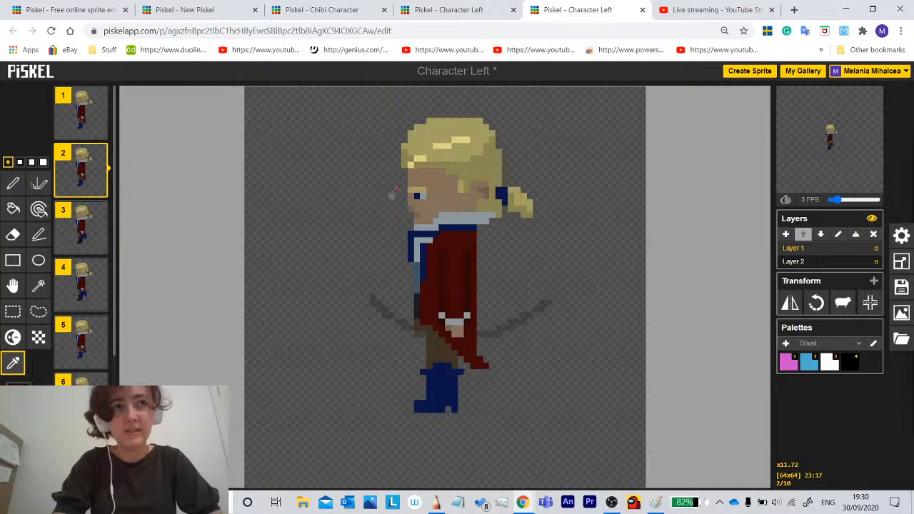
pyautogui.click(13, 183)
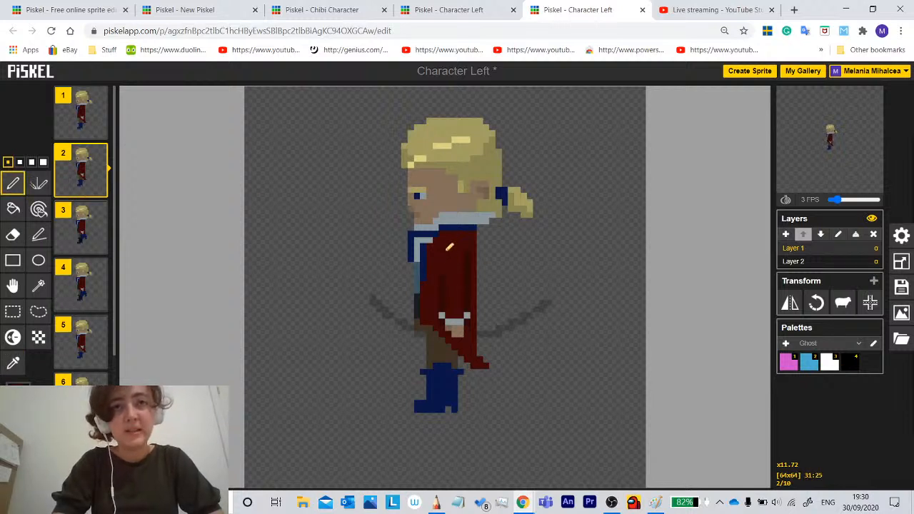
pyautogui.click(807, 345)
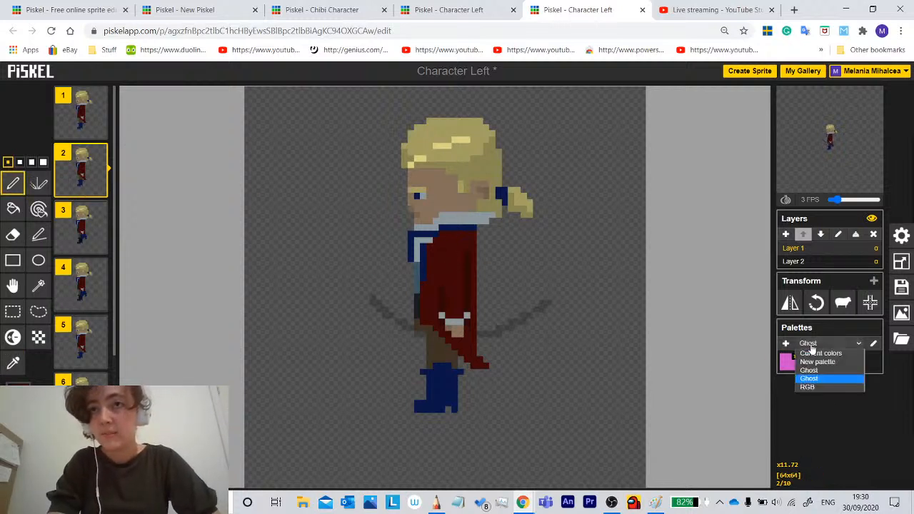
pyautogui.click(814, 362)
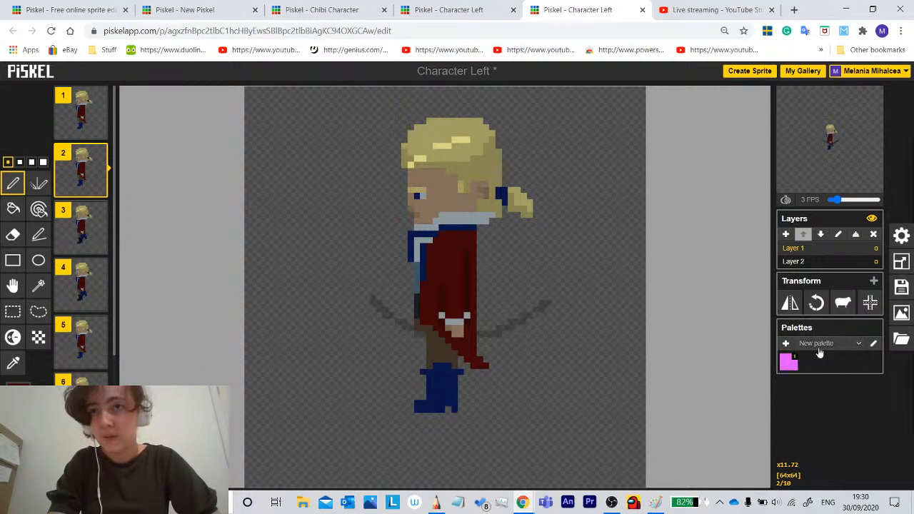
pyautogui.click(820, 345)
pyautogui.click(818, 353)
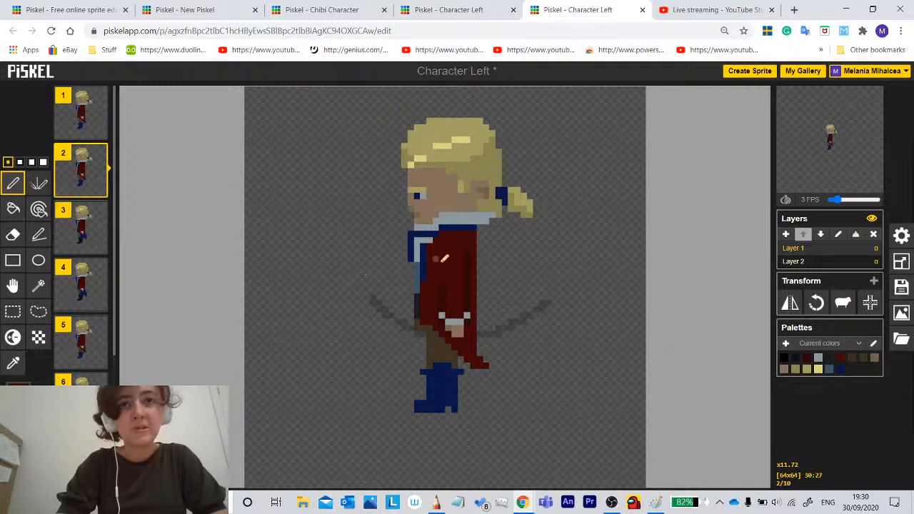
# Paint over the hanging sleeve's lower part, cuff and hand on frame 2 with the coat's red.
pyautogui.click(13, 363)
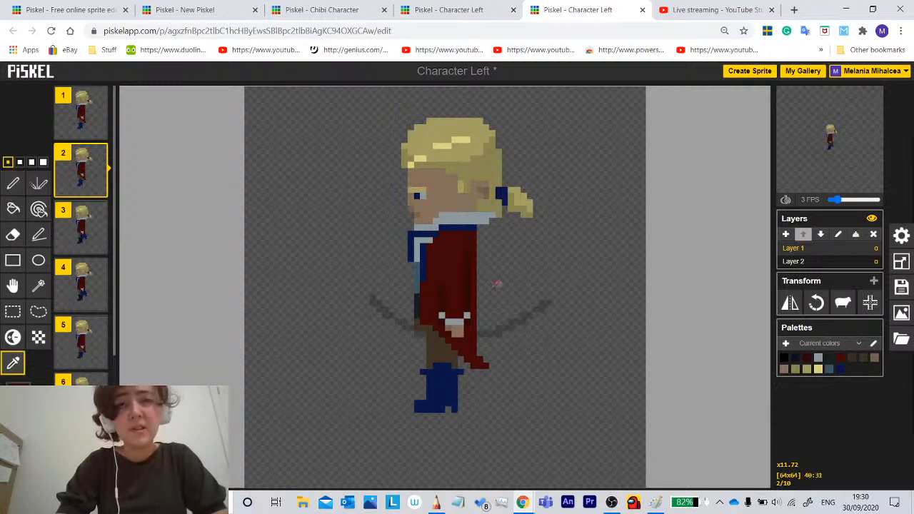
pyautogui.click(12, 184)
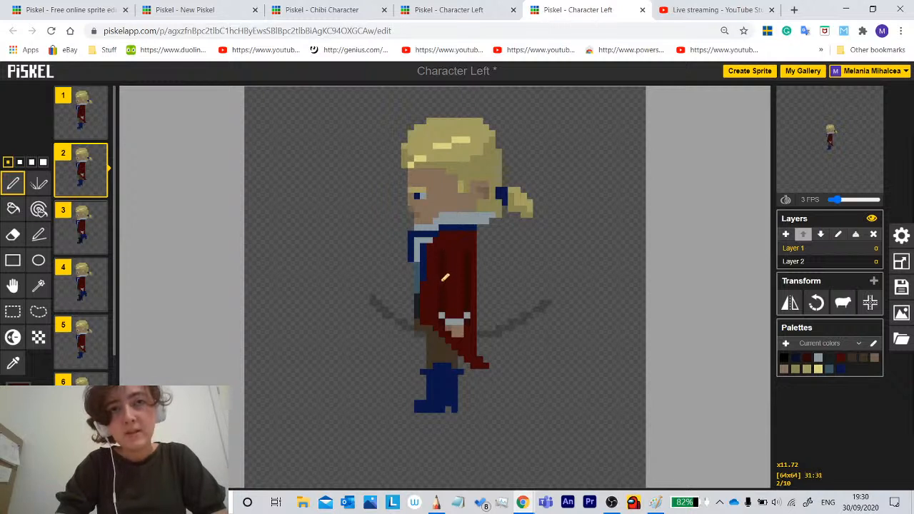
pyautogui.click(13, 363)
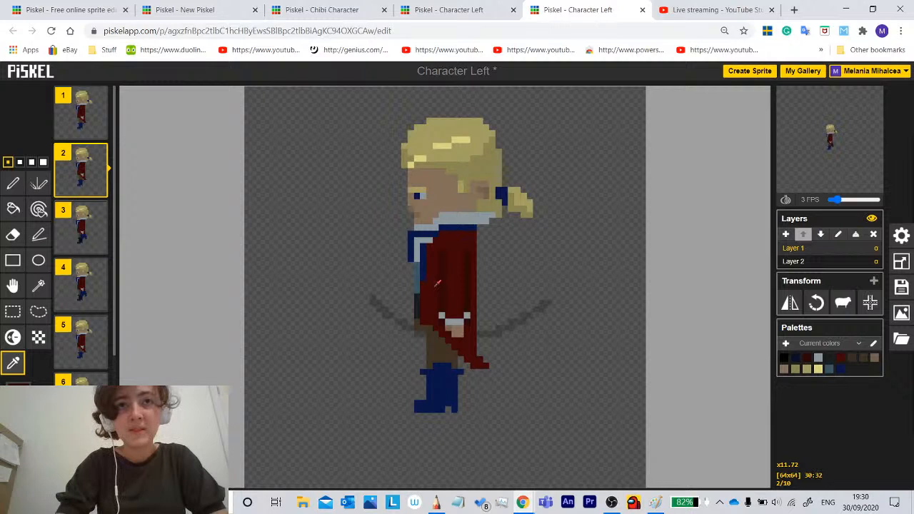
pyautogui.click(13, 183)
pyautogui.moveTo(439, 313)
pyautogui.mouseDown()
pyautogui.moveTo(460, 334)
pyautogui.moveTo(462, 320)
pyautogui.mouseUp()
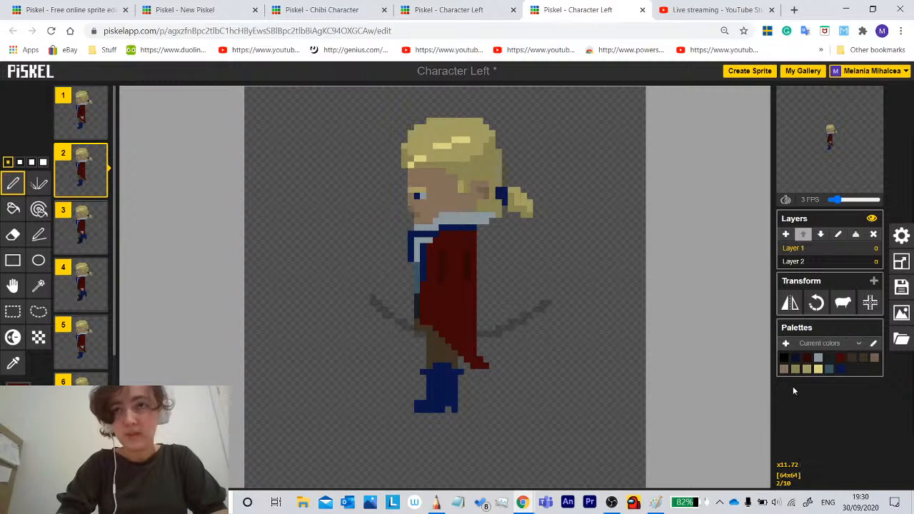
# Draw the forward-bent sleeve's outline on frame 2 in the dark red from the palette, reaching the coat's front edge.
pyautogui.click(807, 358)
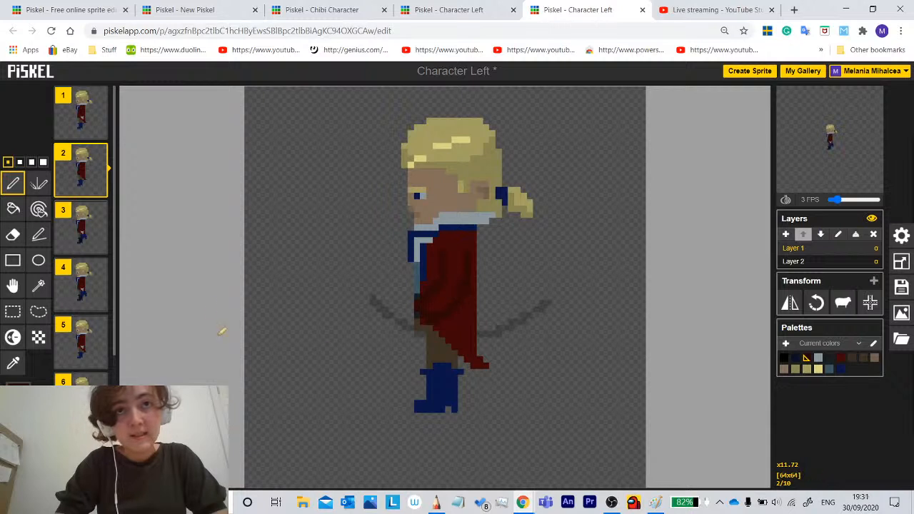
pyautogui.click(13, 363)
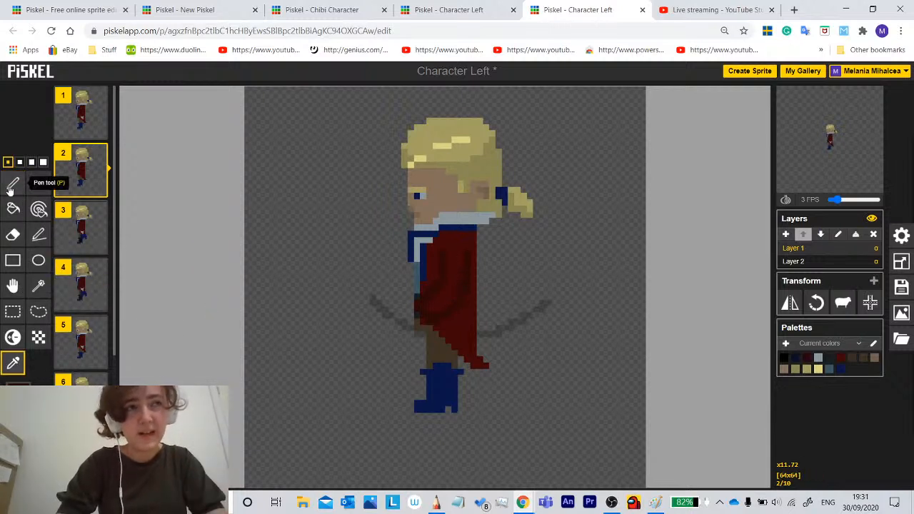
pyautogui.click(12, 184)
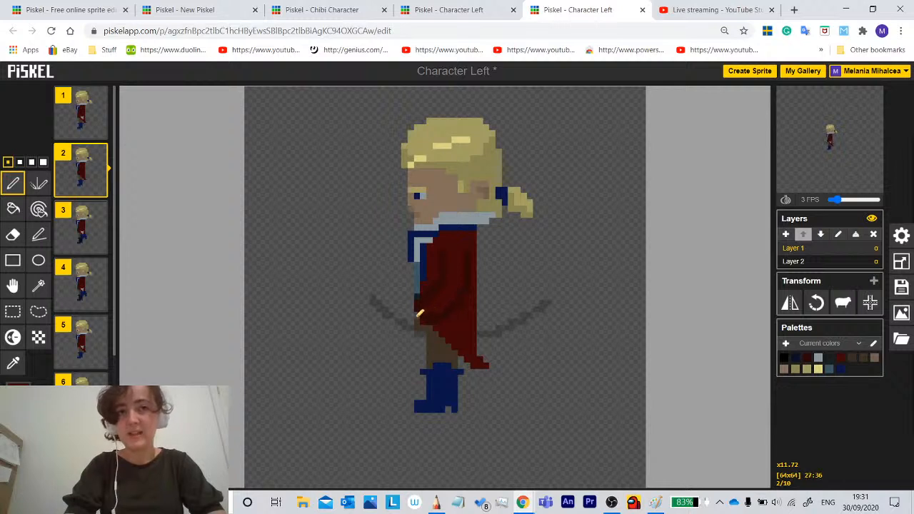
# Sample the cuff's light grey on frame 1 and start painting the cuff at the end of frame 2's bent sleeve.
pyautogui.moveTo(79, 125)
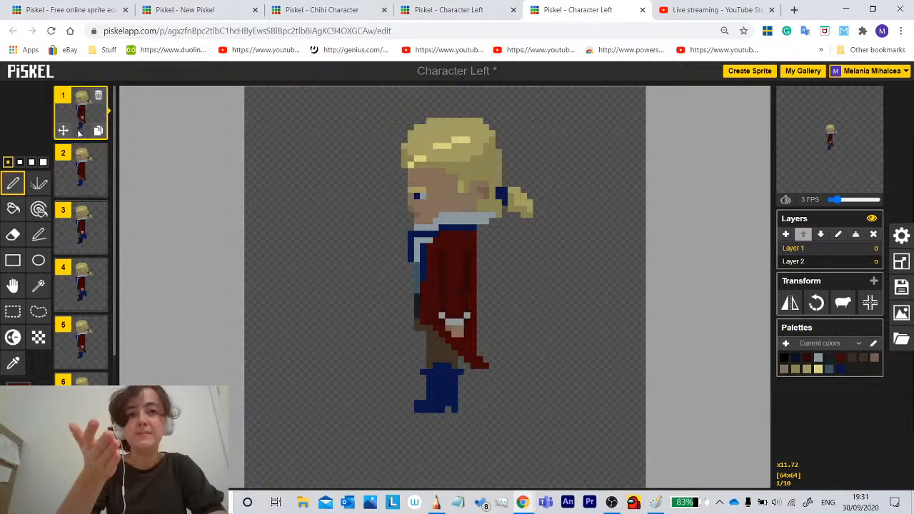
pyautogui.click(81, 97)
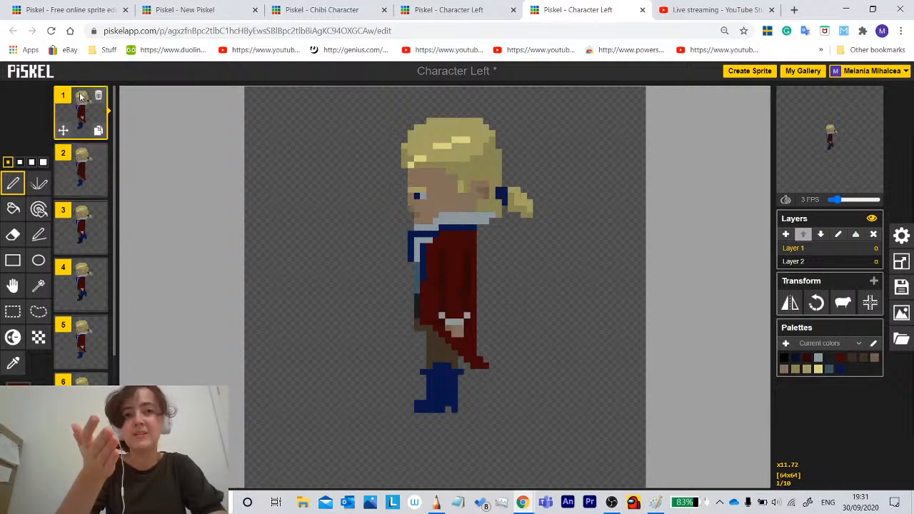
pyautogui.click(81, 159)
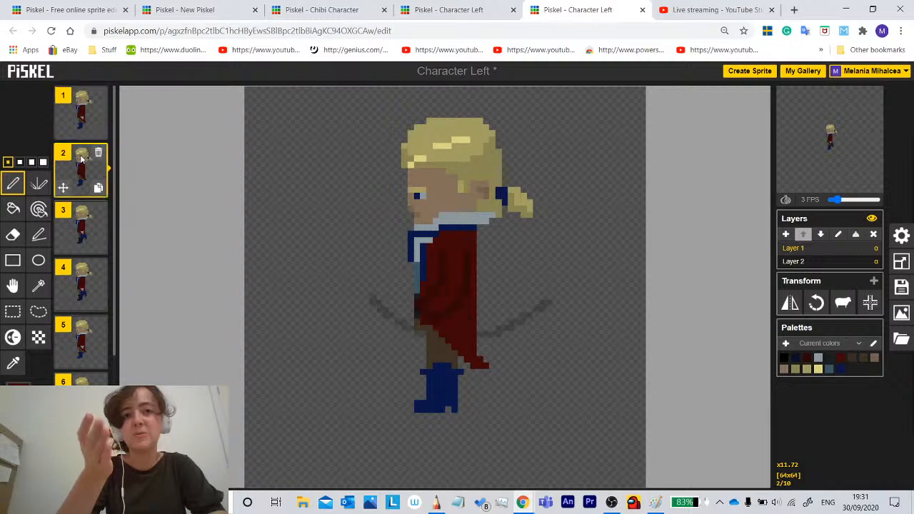
pyautogui.click(78, 107)
pyautogui.click(13, 363)
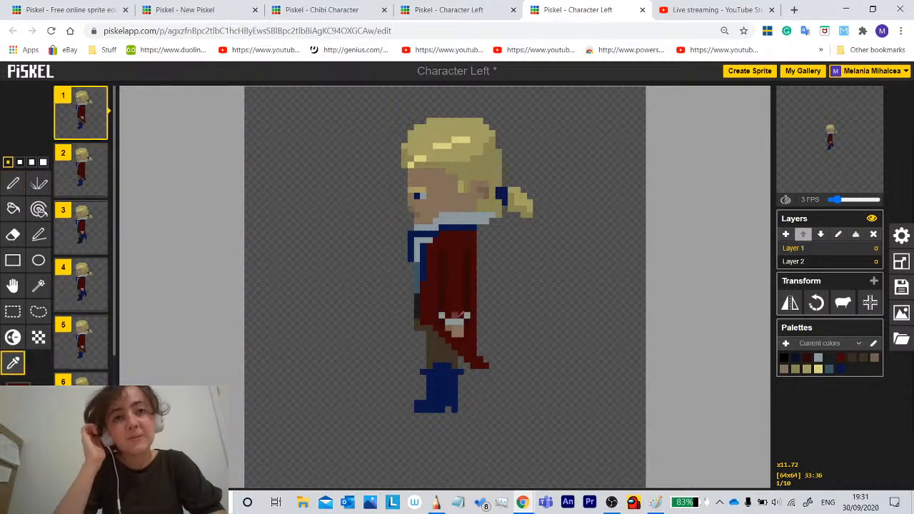
pyautogui.click(12, 185)
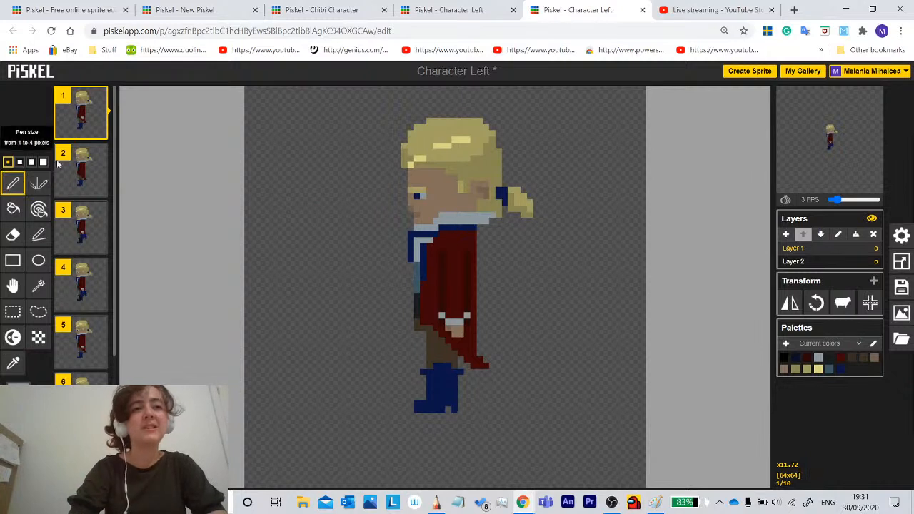
pyautogui.click(70, 163)
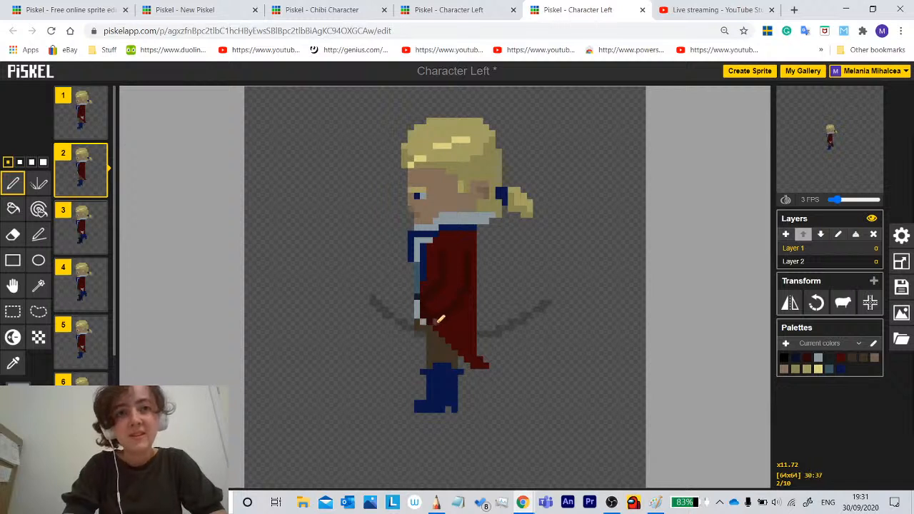
pyautogui.click(71, 112)
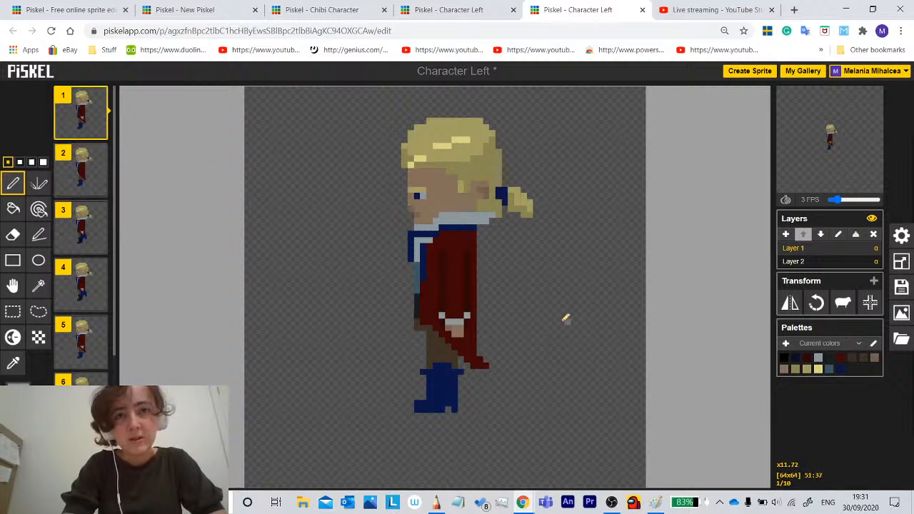
pyautogui.moveTo(519, 317); pyautogui.dragTo(554, 322)
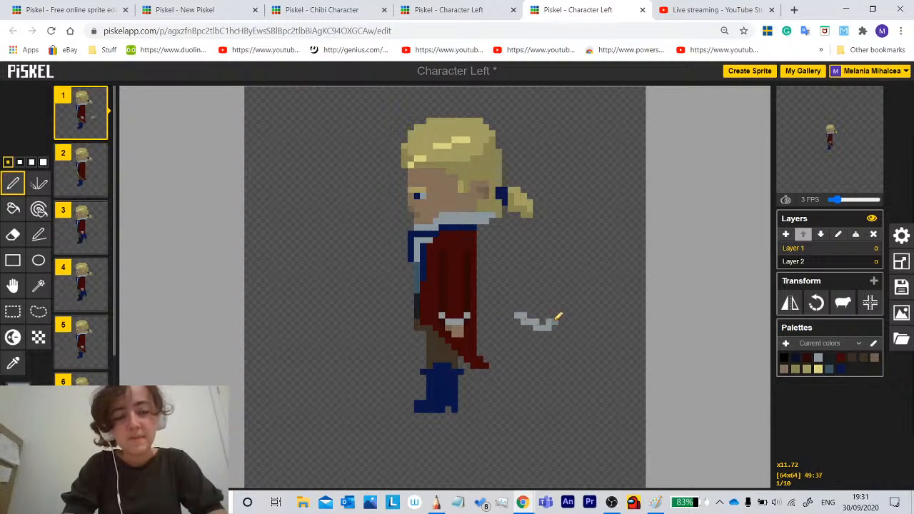
pyautogui.hotkey('ctrl', 'z')
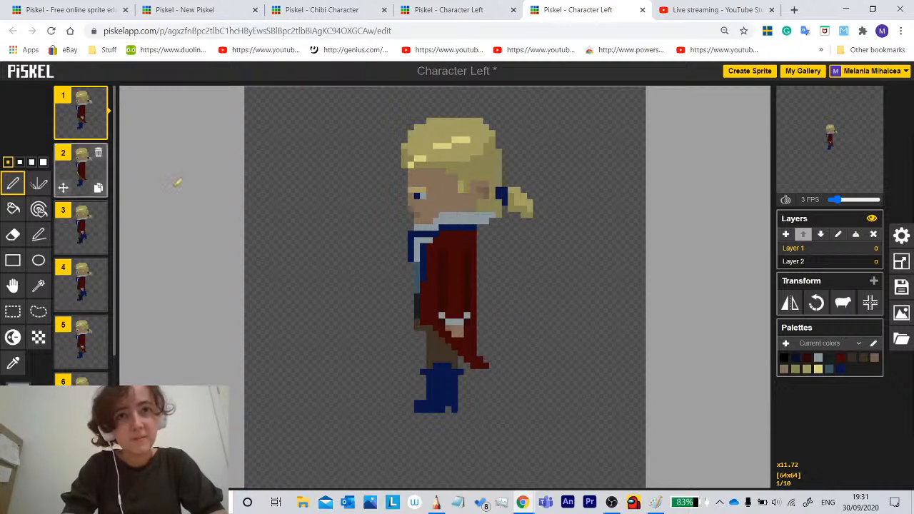
# Complete the light grey cuff diagonally across the end of frame 2's sleeve, comparing it with the cuff on frame 1.
pyautogui.click(86, 170)
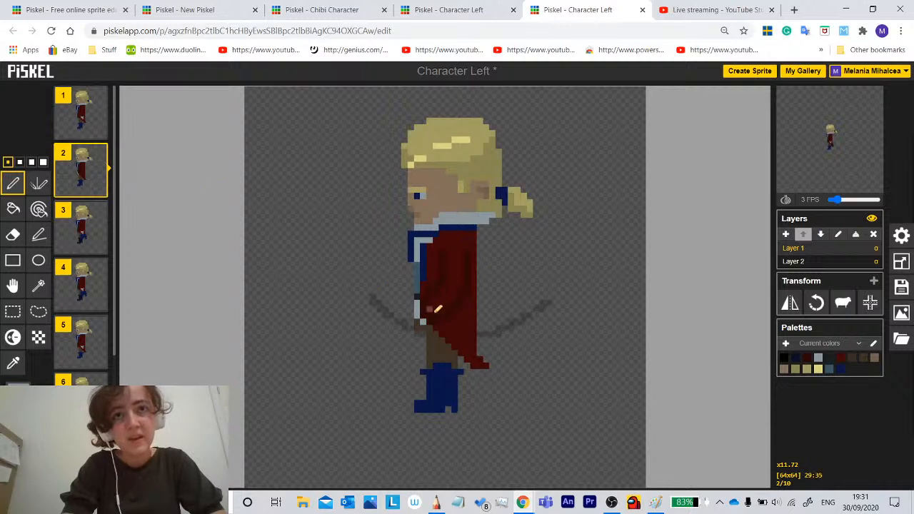
pyautogui.click(72, 114)
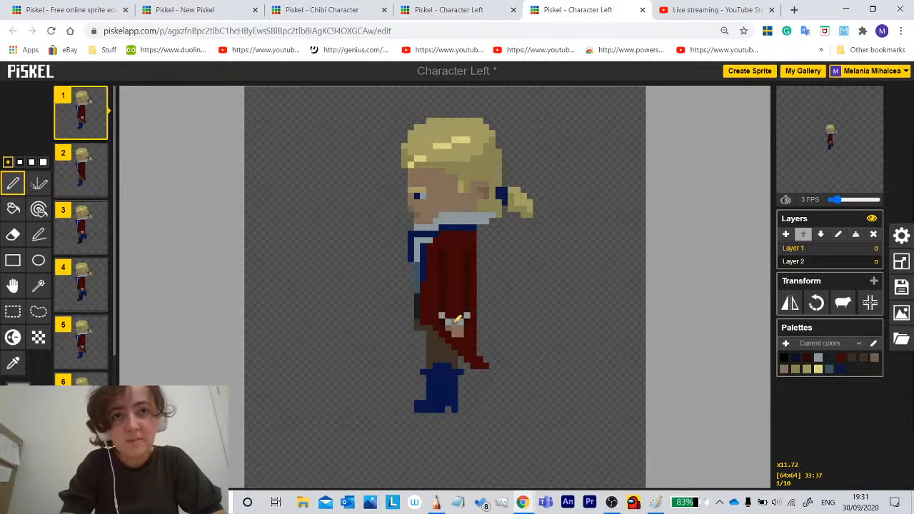
pyautogui.press('Down')
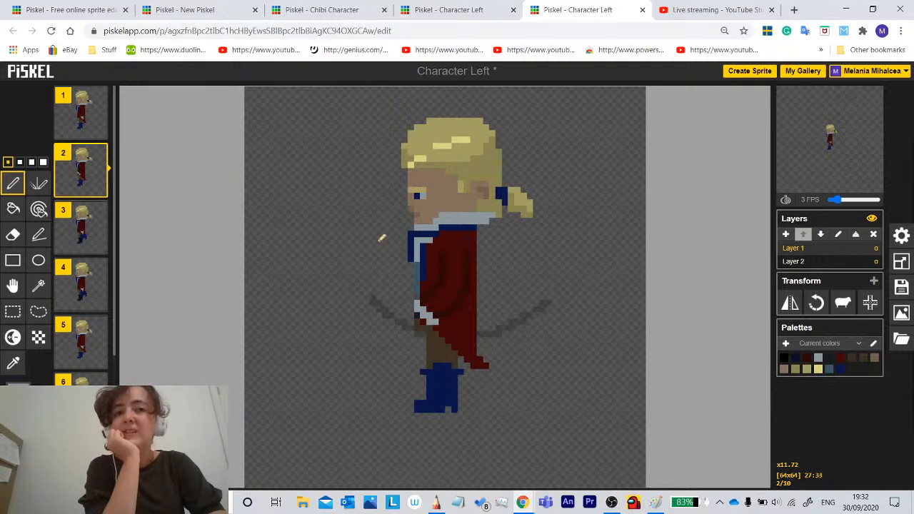
pyautogui.click(81, 114)
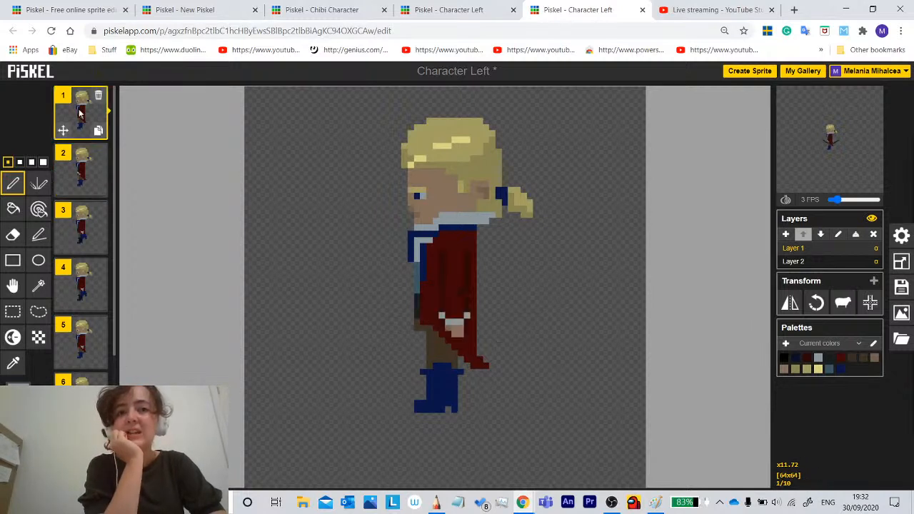
pyautogui.click(78, 166)
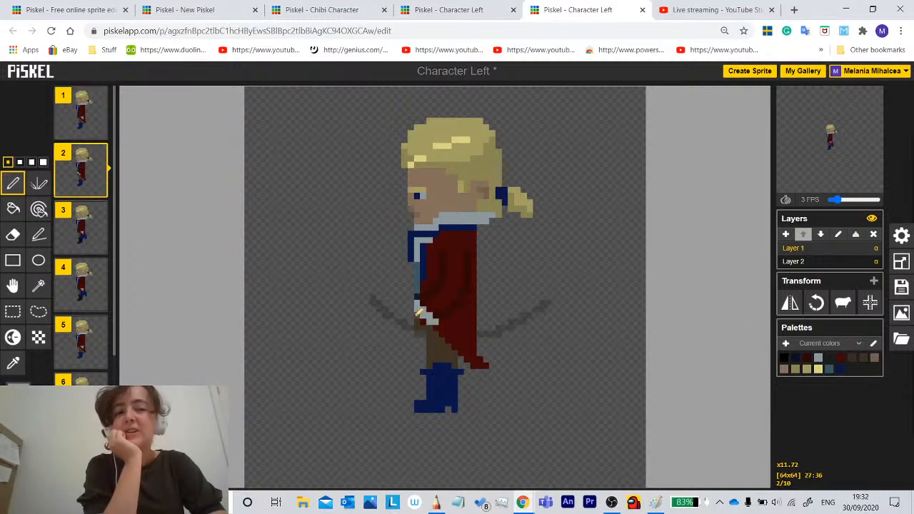
pyautogui.click(89, 121)
pyautogui.click(82, 168)
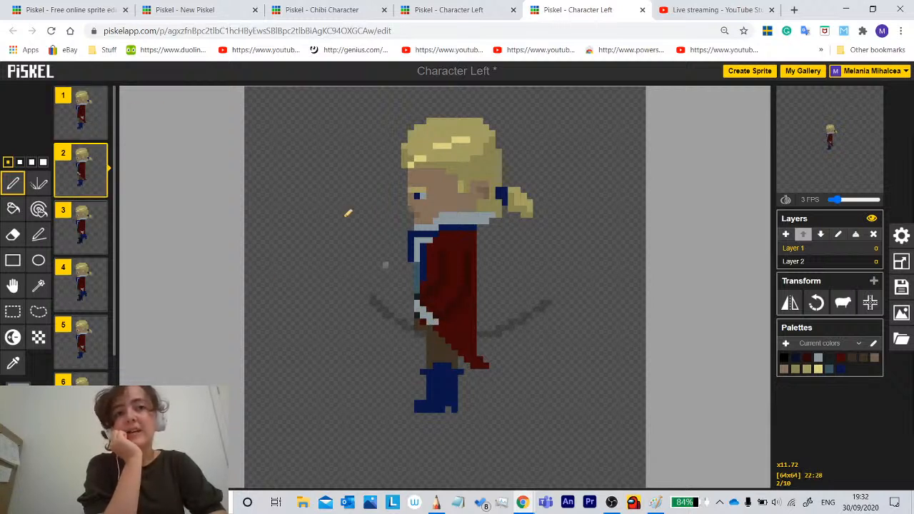
pyautogui.click(85, 115)
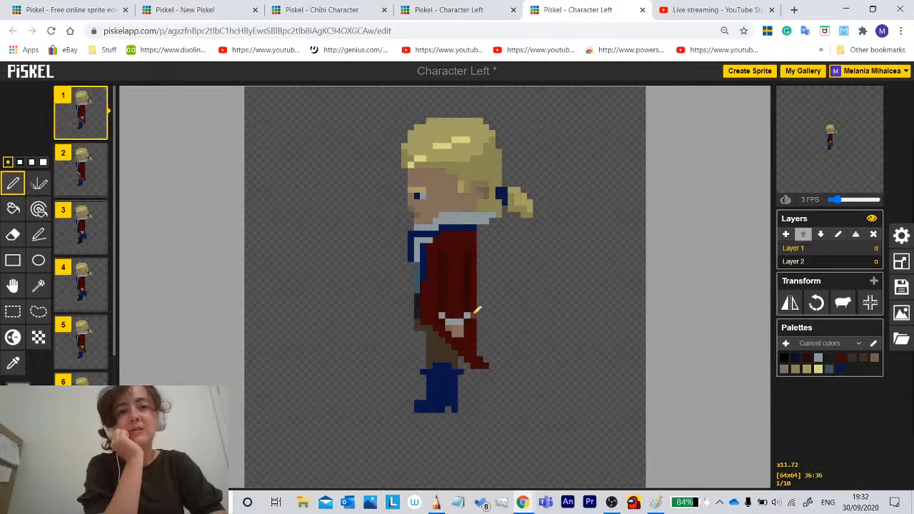
pyautogui.click(87, 169)
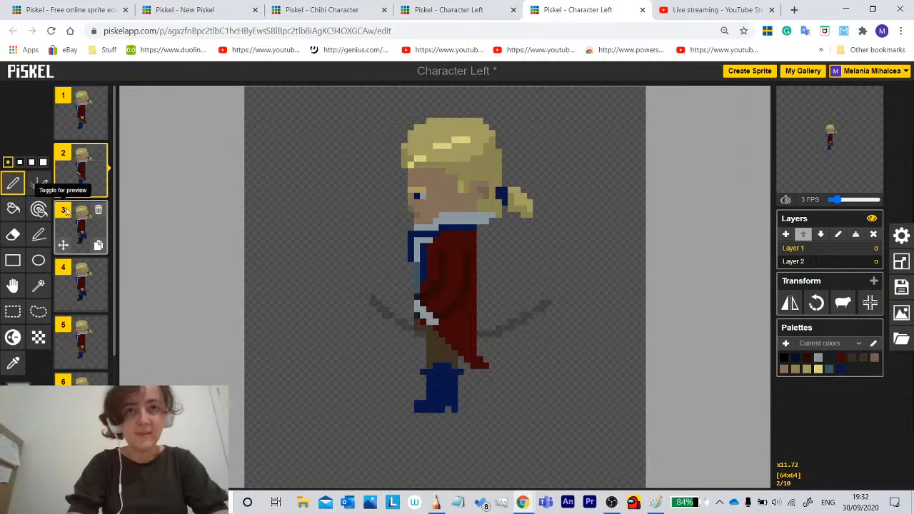
# Extend the waistcoat's blue down to the cuff on frame 2, and sample the face's skin tone with the color picker.
pyautogui.click(12, 363)
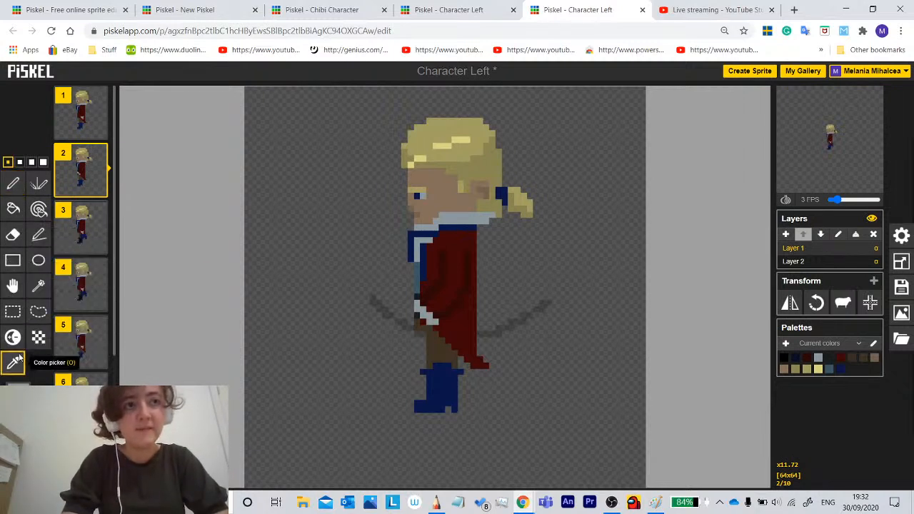
pyautogui.click(13, 183)
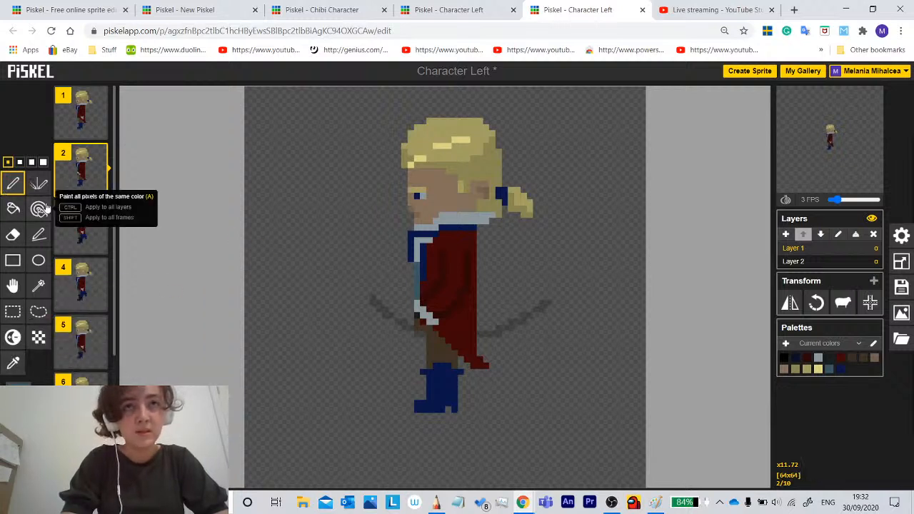
pyautogui.click(13, 362)
pyautogui.click(438, 190)
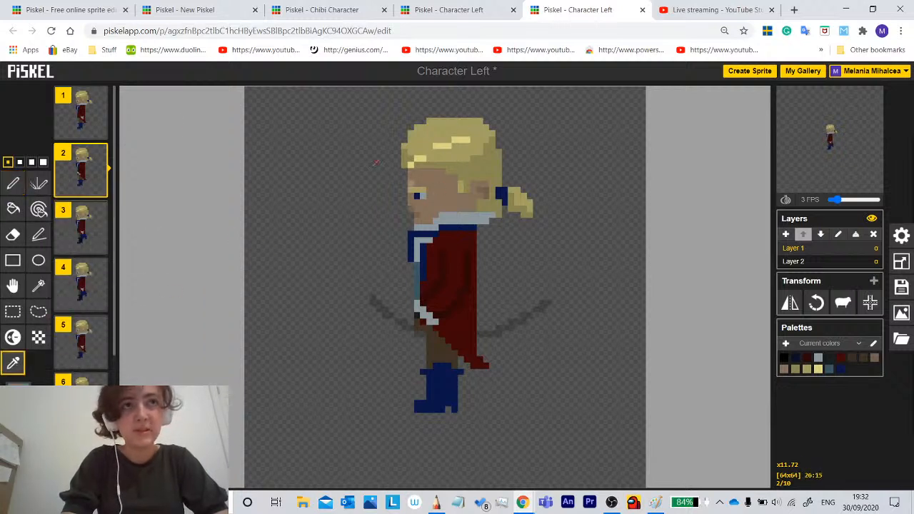
pyautogui.click(12, 186)
pyautogui.click(95, 100)
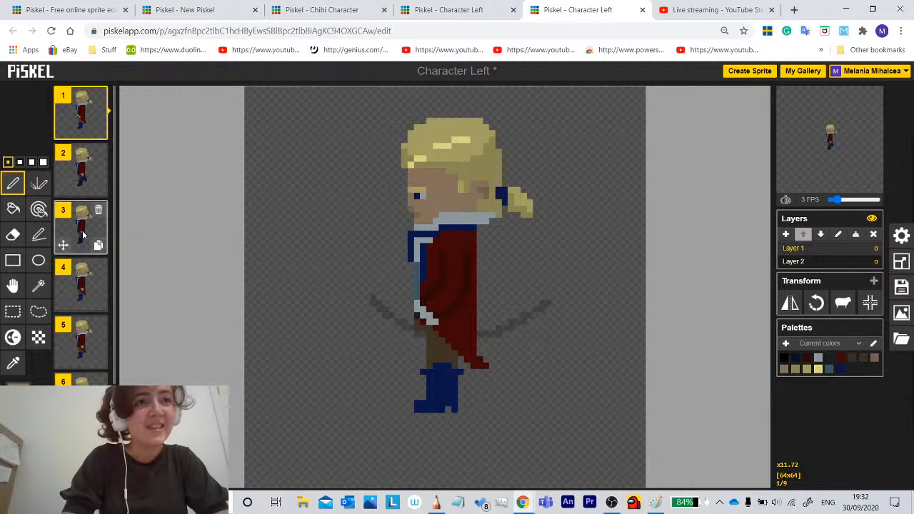
pyautogui.click(80, 286)
pyautogui.click(98, 302)
pyautogui.moveTo(83, 336); pyautogui.dragTo(81, 167)
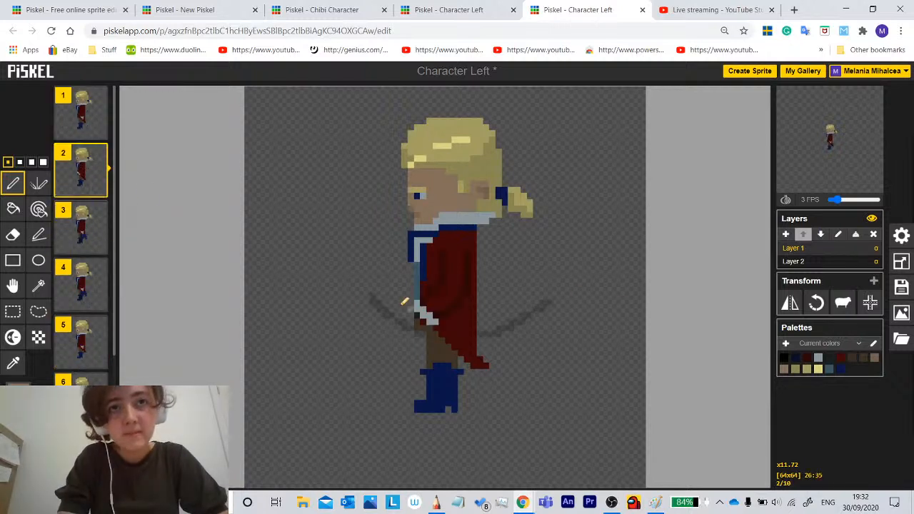
pyautogui.click(81, 115)
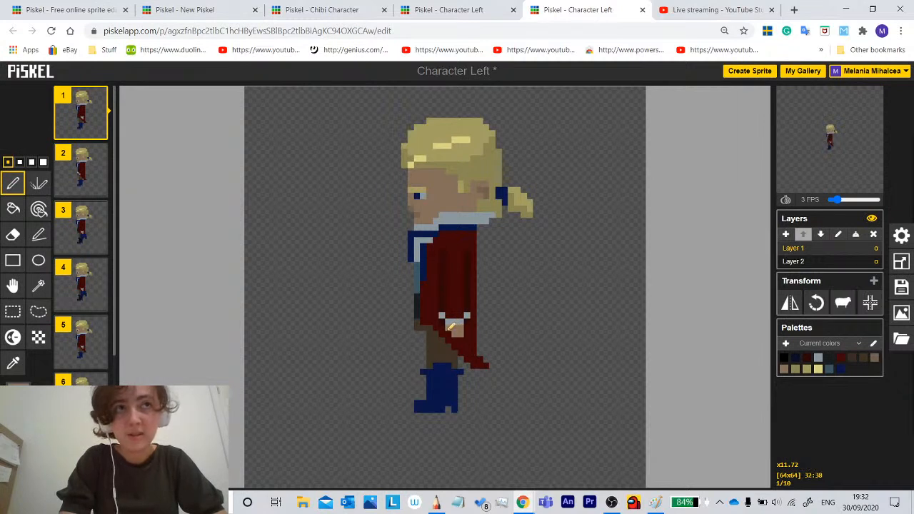
# Paint the skin-toned hand past the cuff on frame 2, trimming its shape with the eraser.
pyautogui.click(87, 179)
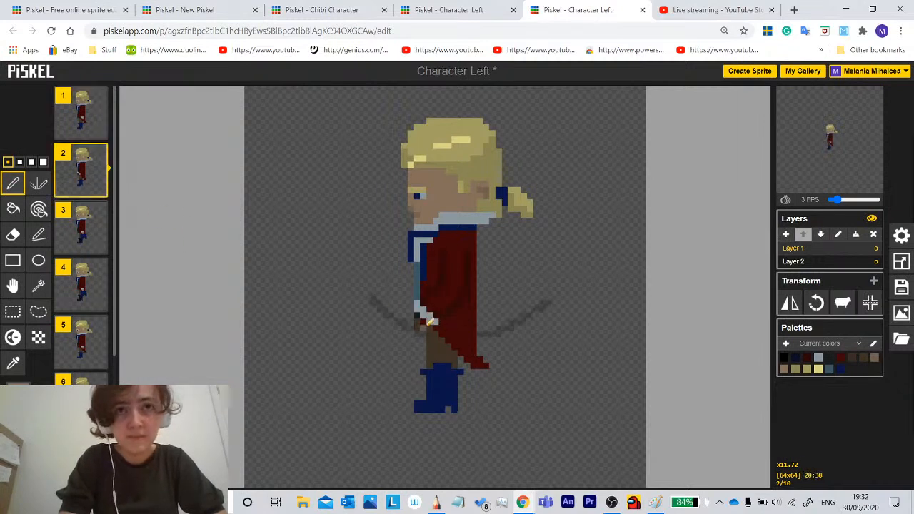
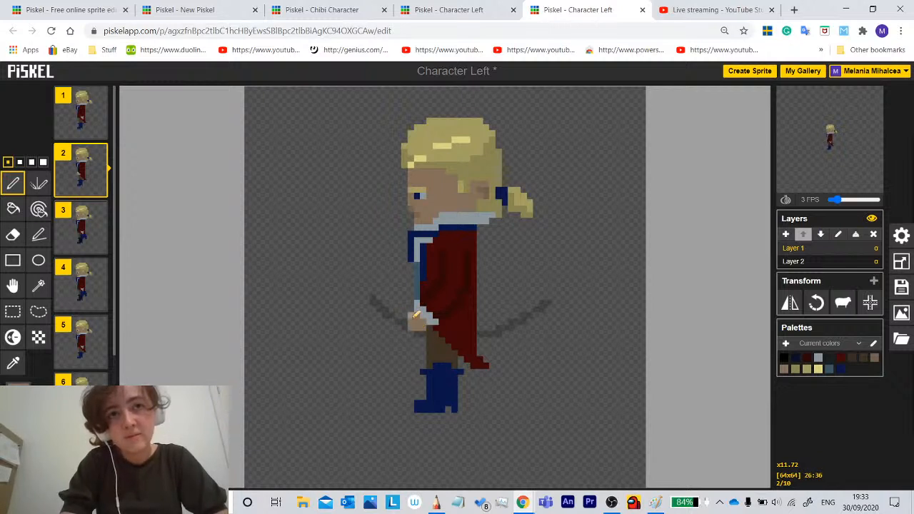
pyautogui.click(12, 365)
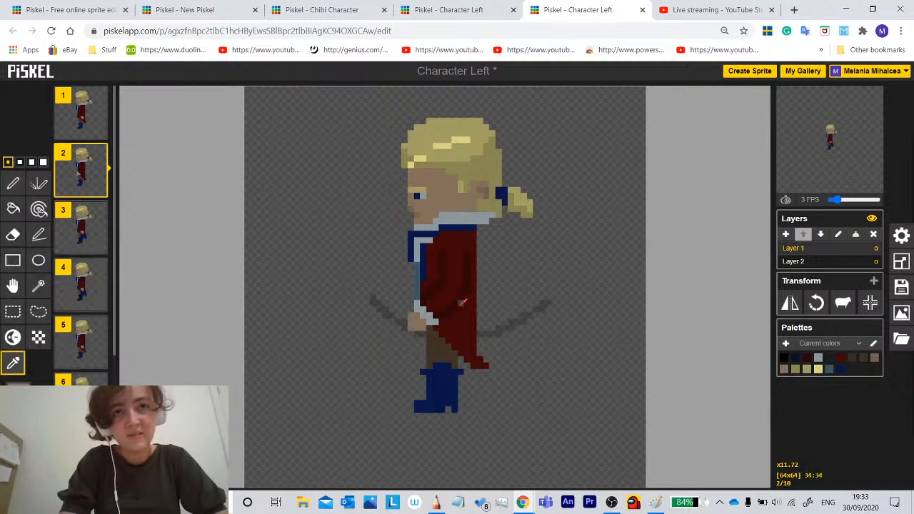
pyautogui.click(12, 234)
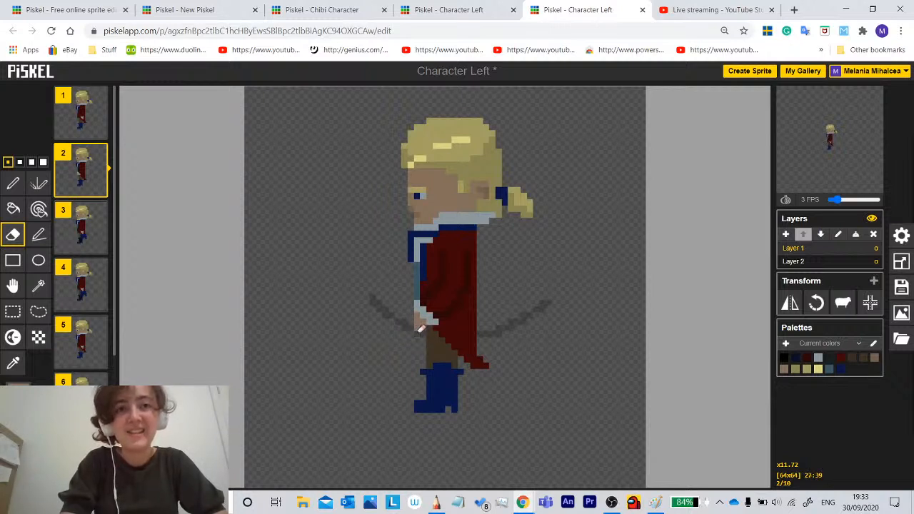
pyautogui.click(13, 184)
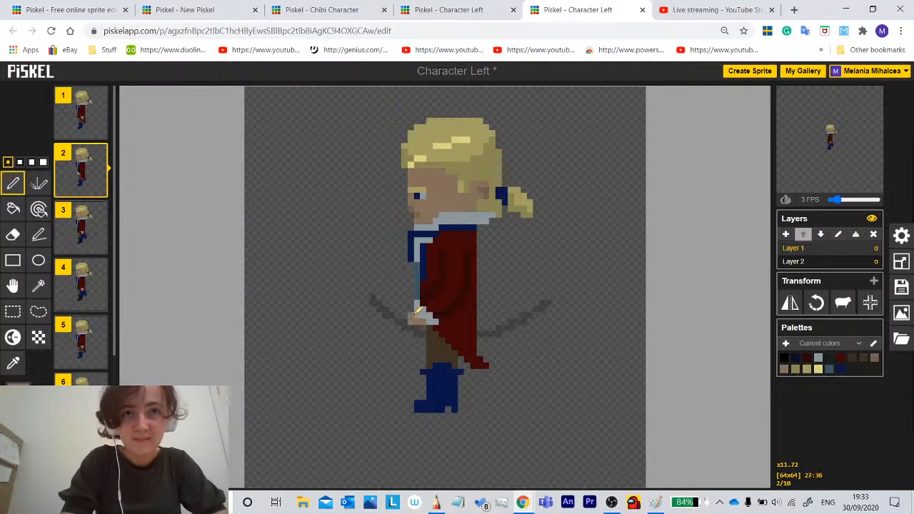
# Sample the cuff's light grey on frame 1 and retouch the cuff where it meets the hand on frame 2.
pyautogui.click(80, 117)
pyautogui.click(13, 362)
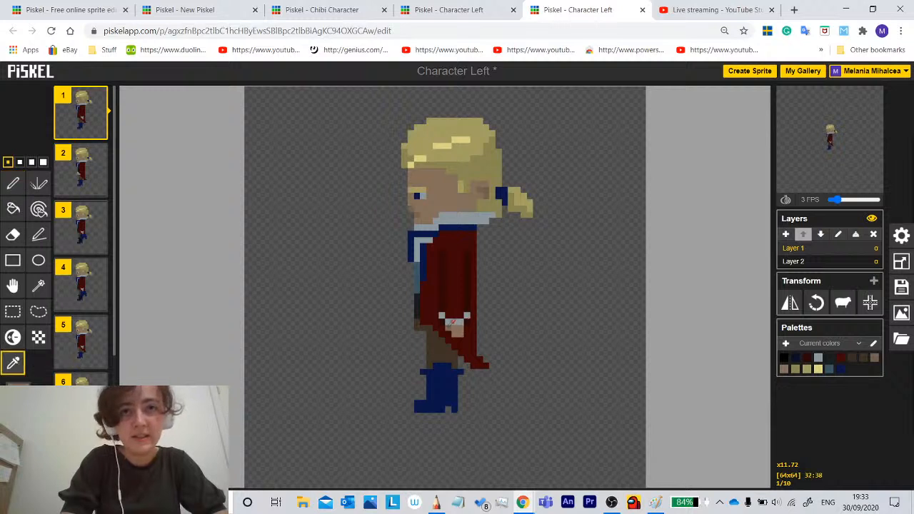
pyautogui.click(13, 184)
pyautogui.click(80, 171)
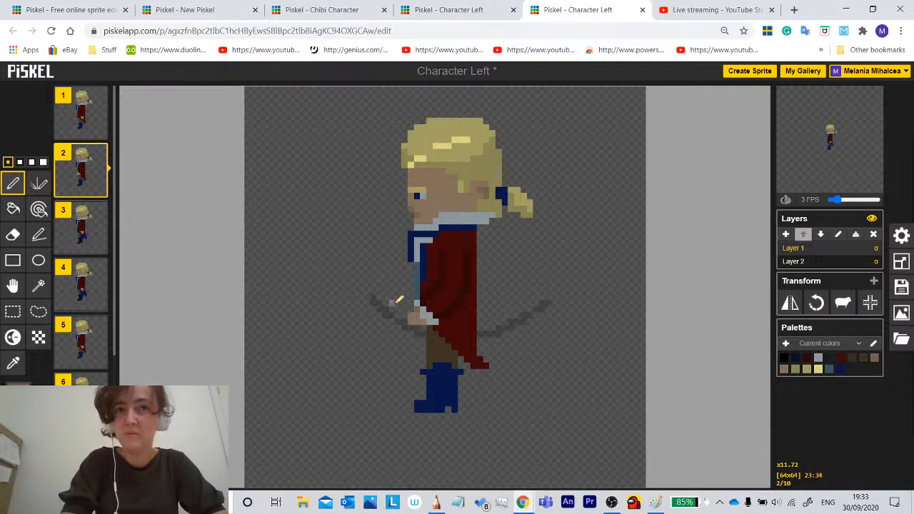
# Compare frames 2 and 3, sample the coat's red on frame 3, and paint over the straight arm's cuff, hand and lower sleeve.
pyautogui.click(89, 228)
pyautogui.click(71, 168)
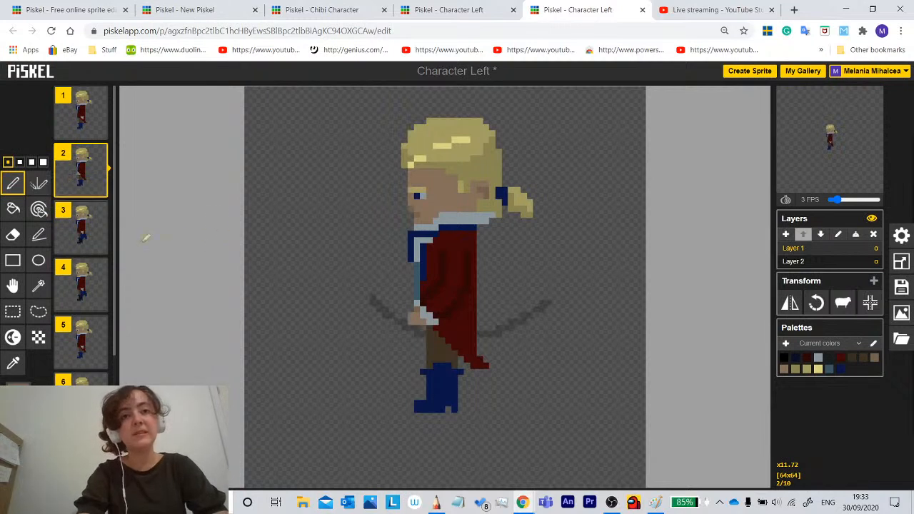
pyautogui.click(80, 230)
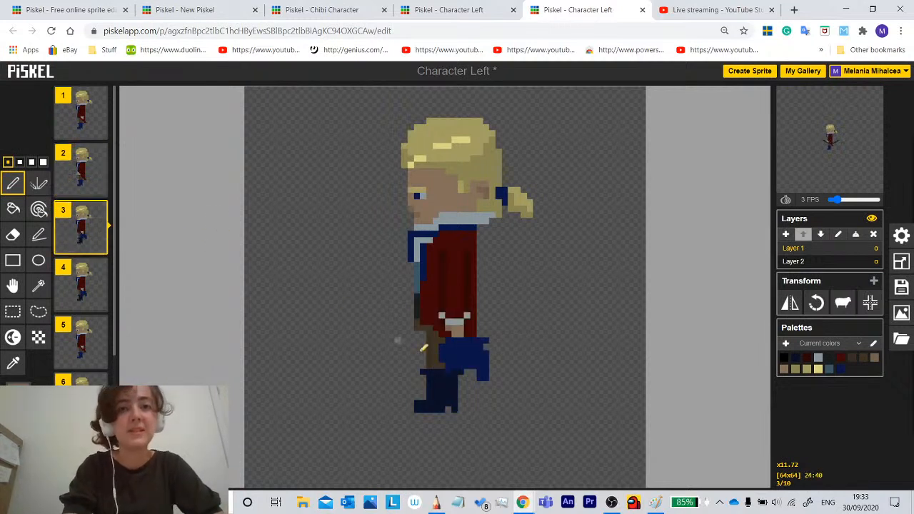
pyautogui.click(13, 362)
pyautogui.click(431, 299)
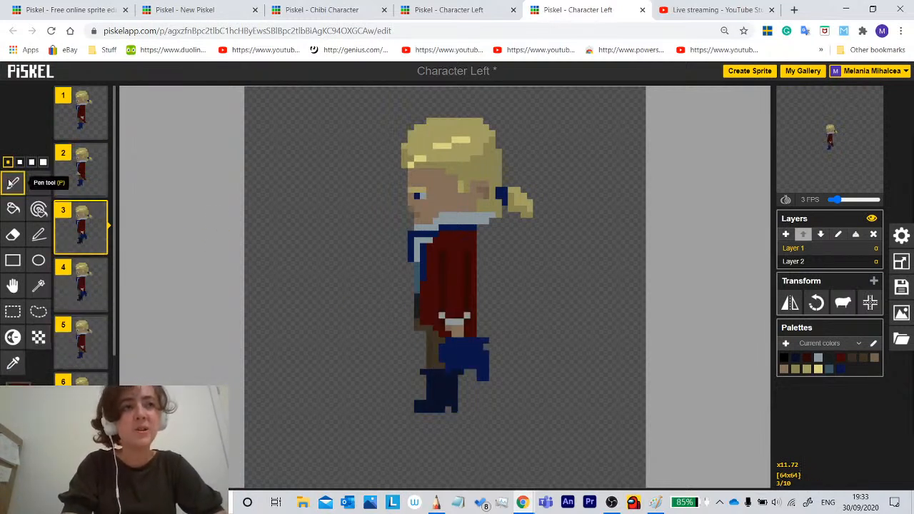
pyautogui.click(13, 184)
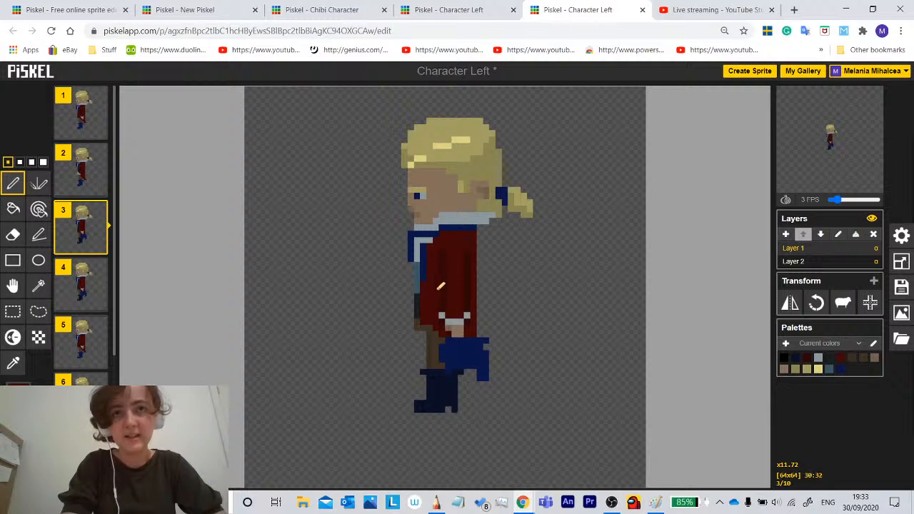
pyautogui.moveTo(467, 313)
pyautogui.mouseDown()
pyautogui.moveTo(456, 326)
pyautogui.moveTo(445, 295)
pyautogui.mouseUp()
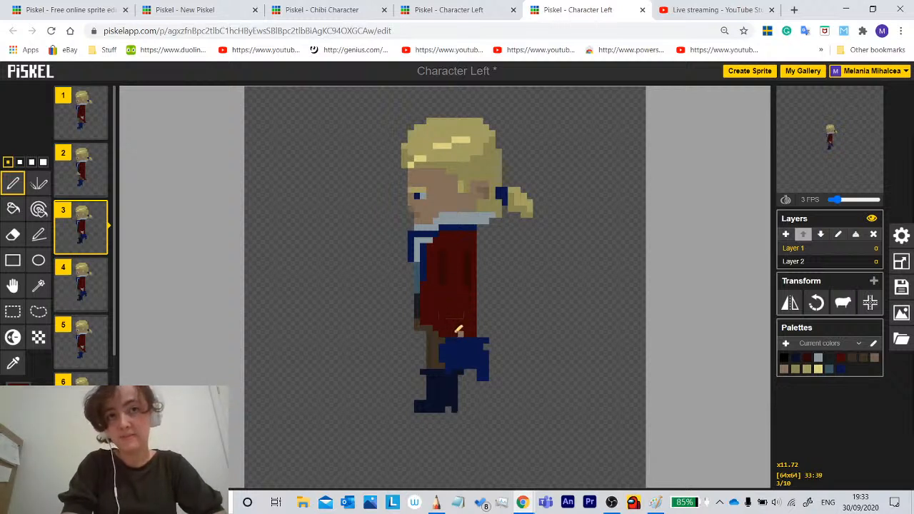
# Sample the sleeve's dark outline red on frame 3 and draw the forearm bent forward, reaching the coat's front edge.
pyautogui.click(13, 363)
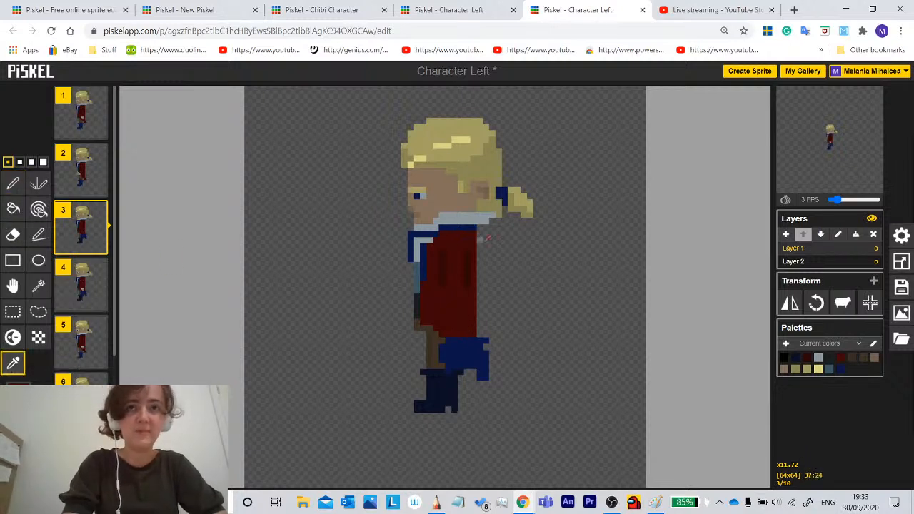
pyautogui.click(470, 264)
pyautogui.click(13, 183)
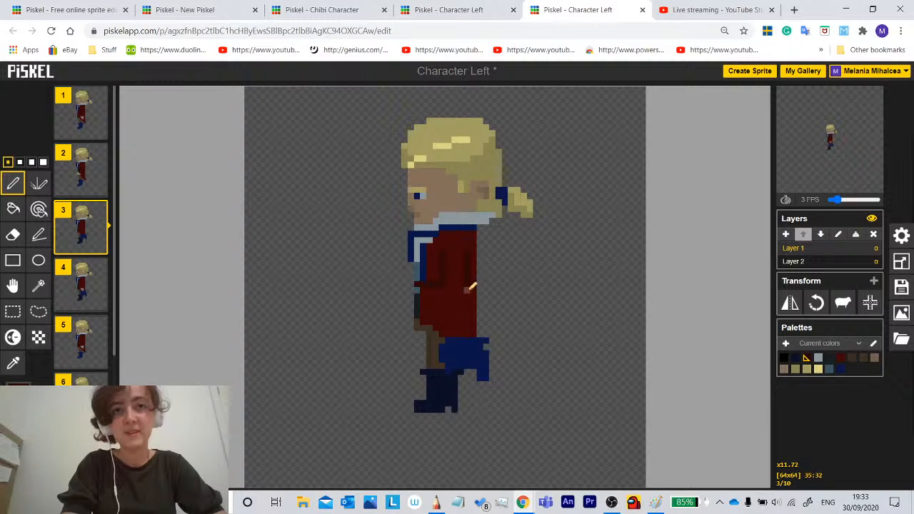
pyautogui.moveTo(466, 300); pyautogui.dragTo(429, 299)
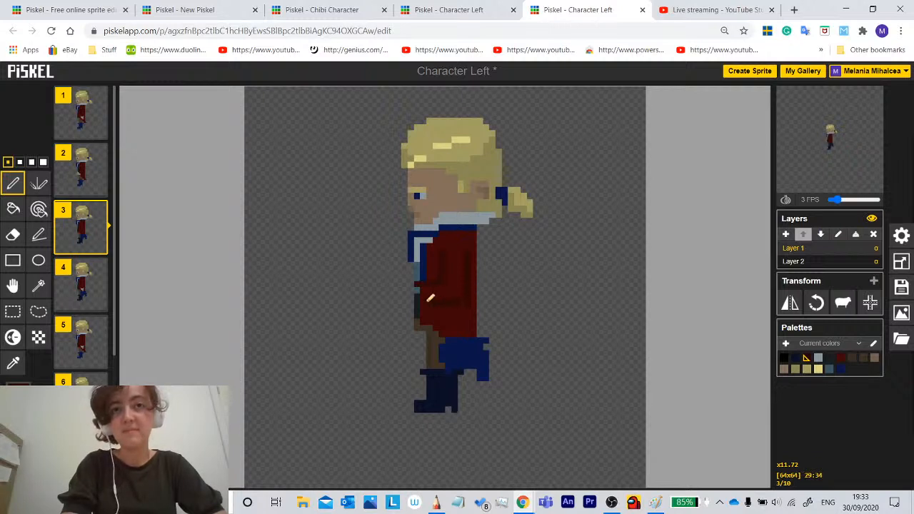
# Sample the cuff's light grey on frame 2 and return to the Pen tool.
pyautogui.click(78, 191)
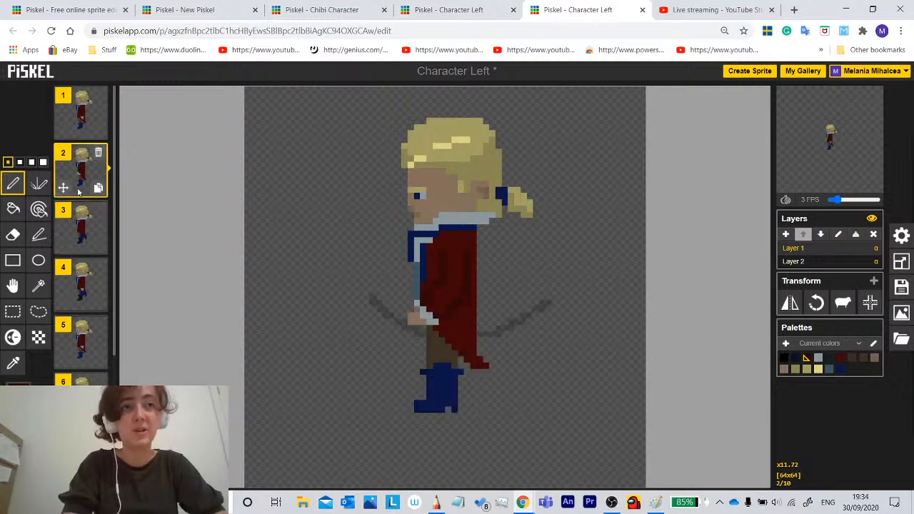
pyautogui.click(12, 363)
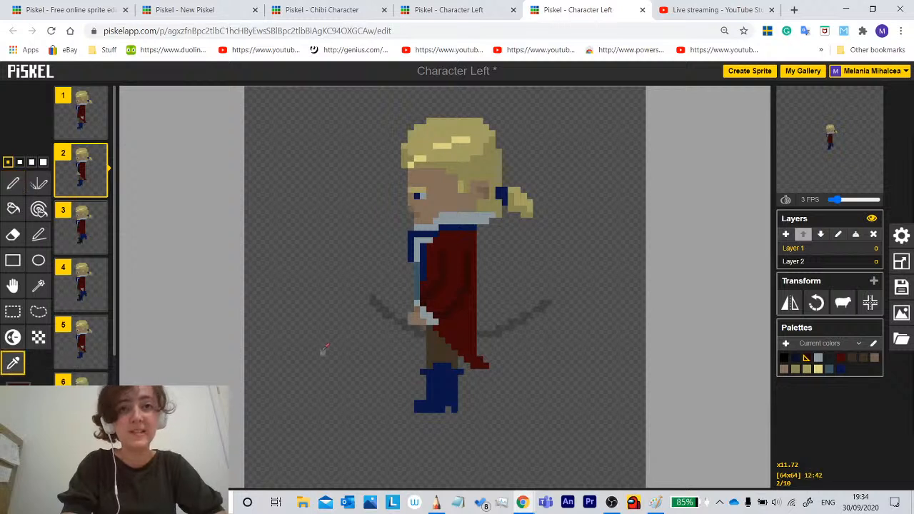
pyautogui.click(431, 313)
pyautogui.press('p')
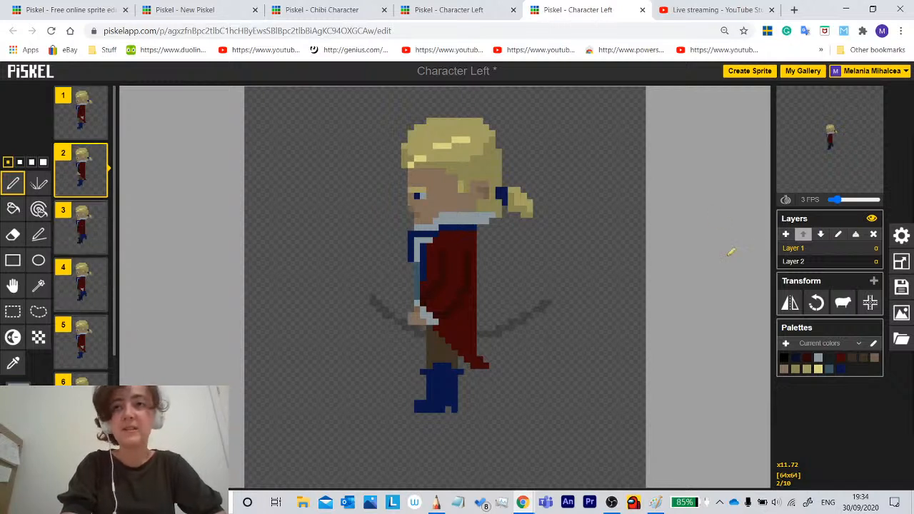
# Turn on onion skin and set the animation preview speed to 5 FPS.
pyautogui.click(786, 200)
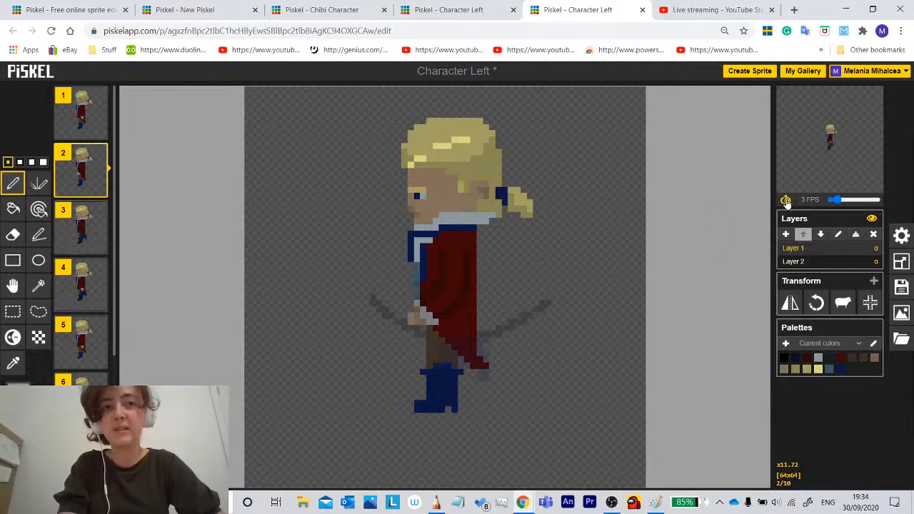
pyautogui.moveTo(840, 203); pyautogui.dragTo(843, 202)
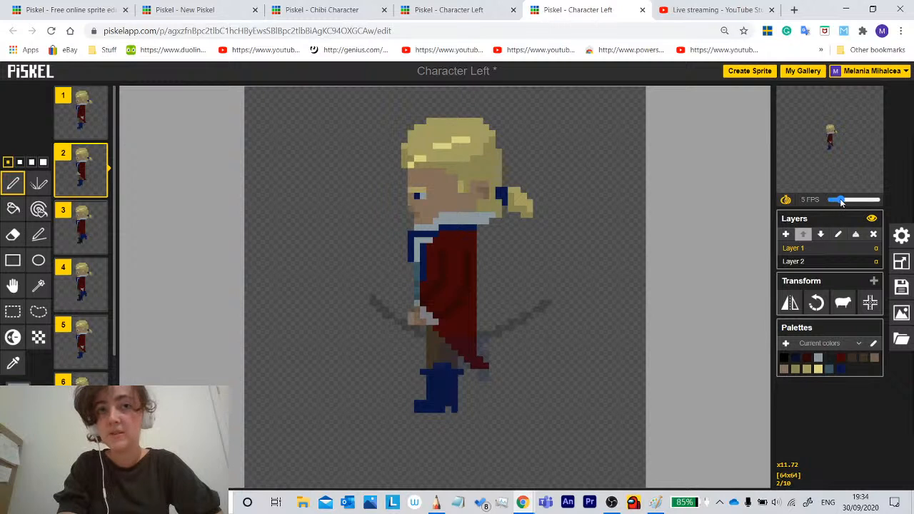
# Delete Layer 2 with the black arm-swing arc, and compare the arm across frames 1, 2 and 3.
pyautogui.click(800, 262)
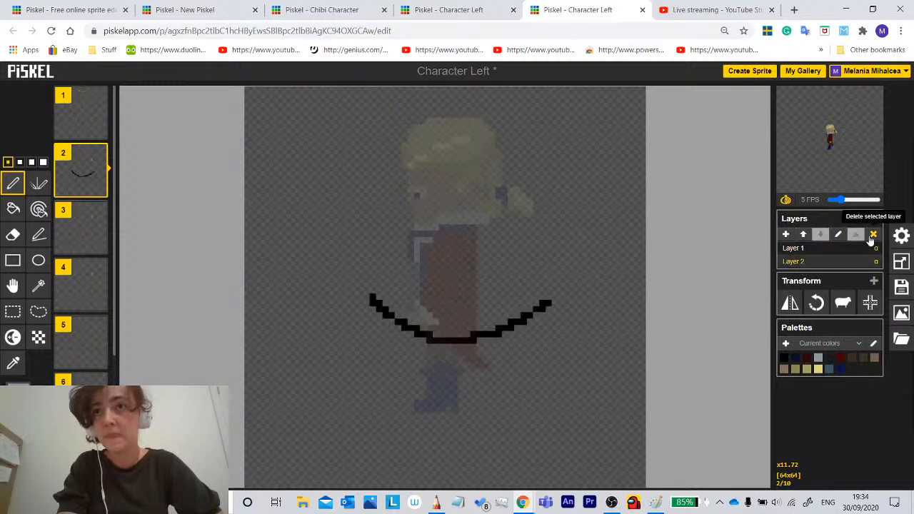
pyautogui.click(874, 235)
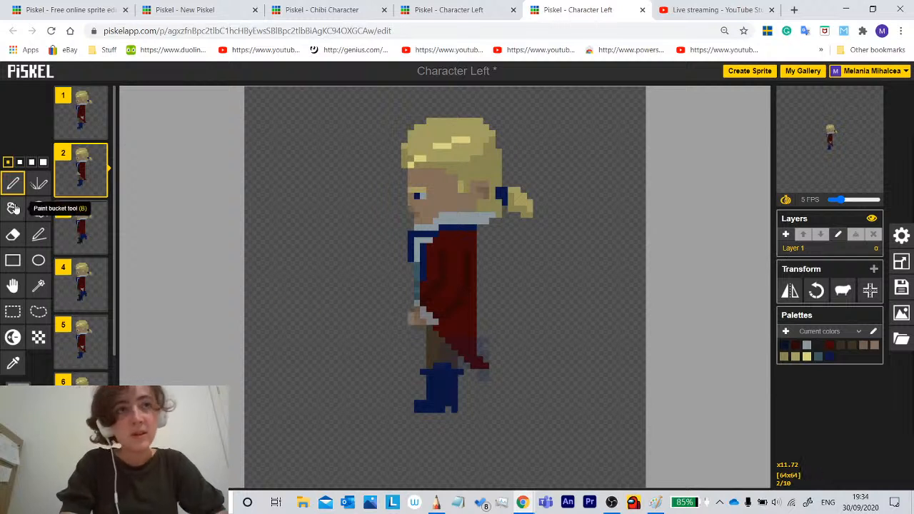
pyautogui.click(86, 224)
pyautogui.click(83, 162)
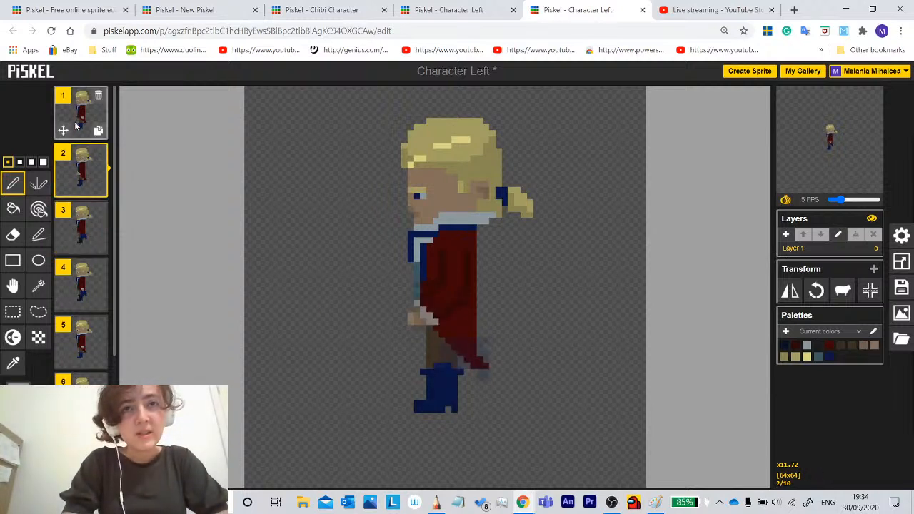
pyautogui.click(78, 124)
pyautogui.click(87, 174)
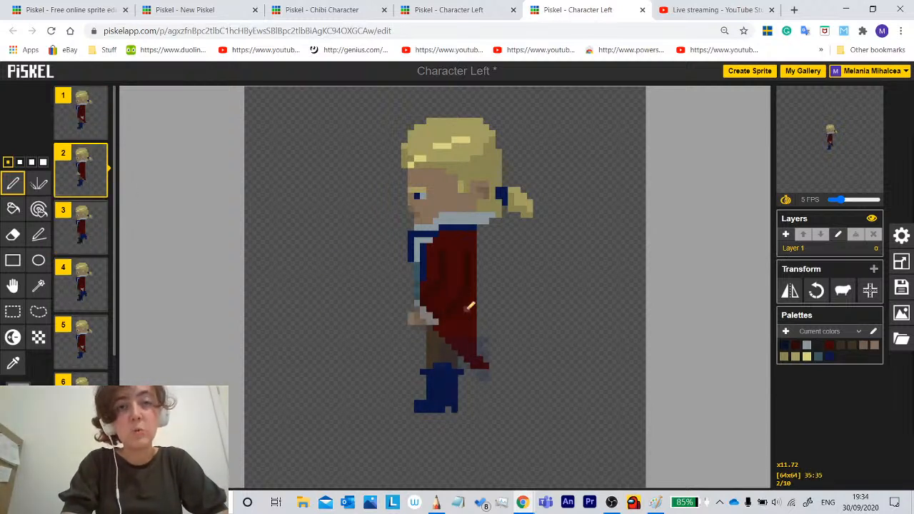
# Paint the cuff on frame 3's bent sleeve in light grey sampled from frame 1, and add a skin-toned hand in front of it.
pyautogui.click(88, 229)
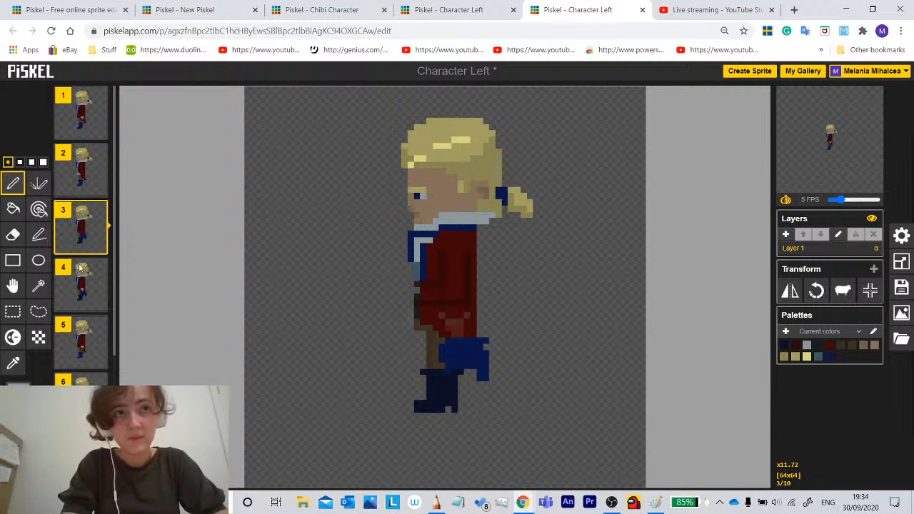
pyautogui.click(13, 362)
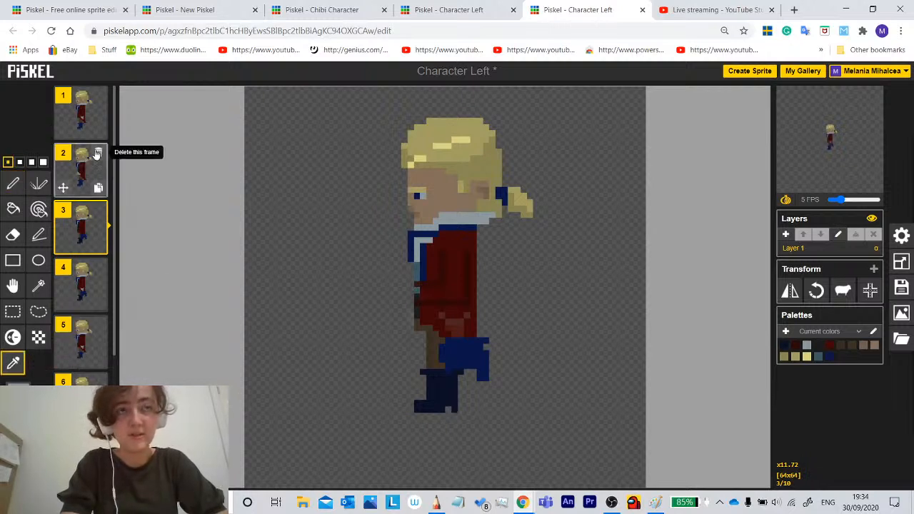
pyautogui.click(81, 123)
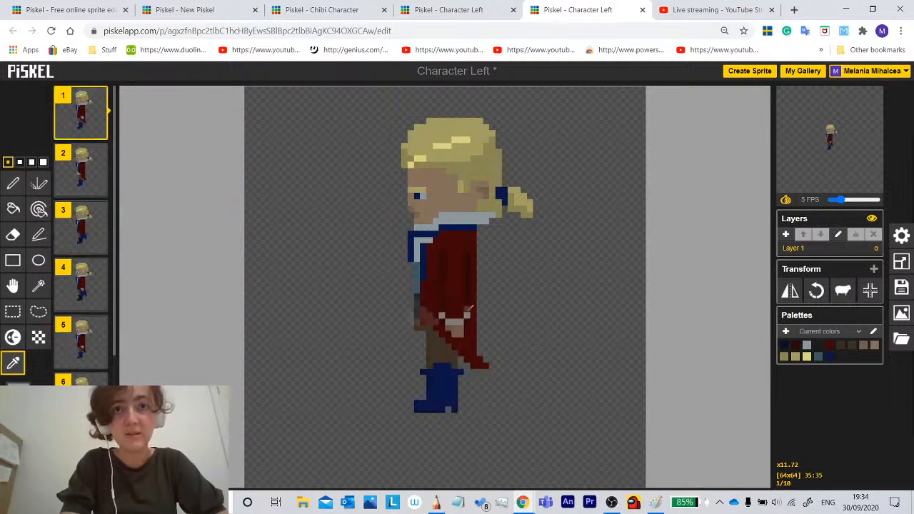
pyautogui.click(81, 228)
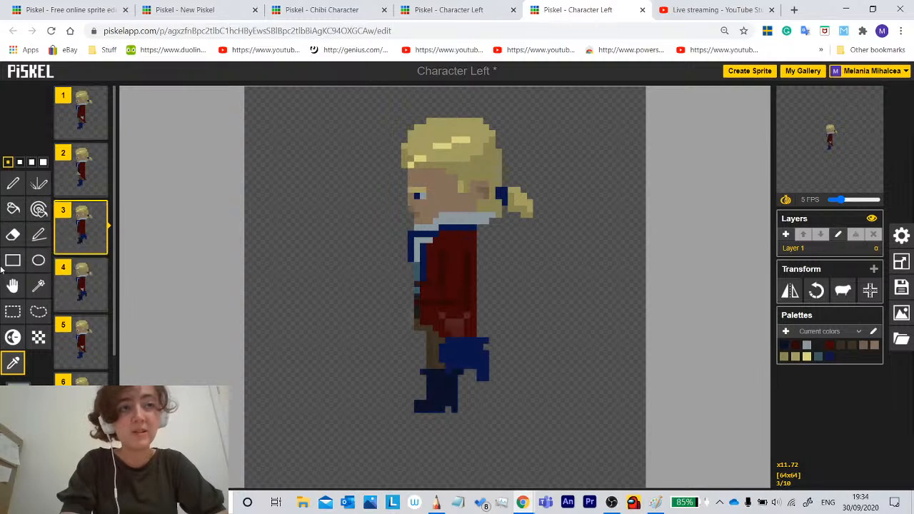
pyautogui.click(13, 184)
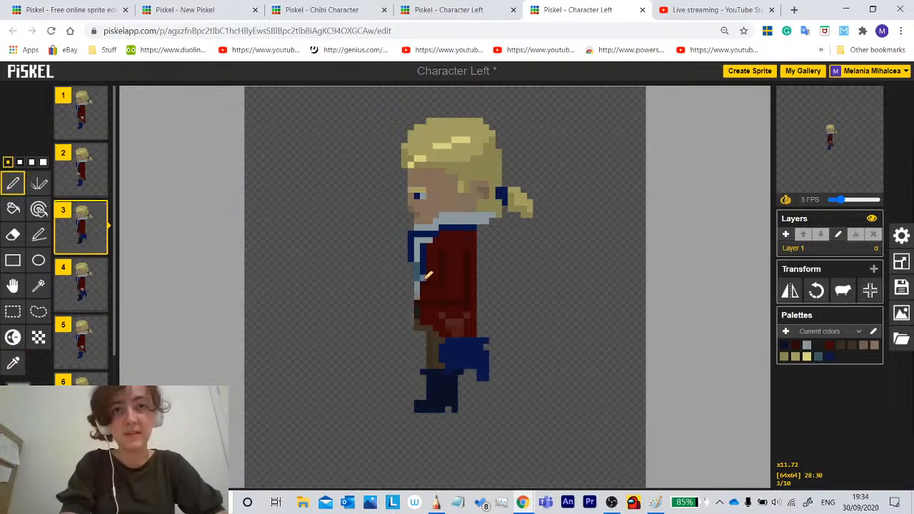
pyautogui.click(424, 301)
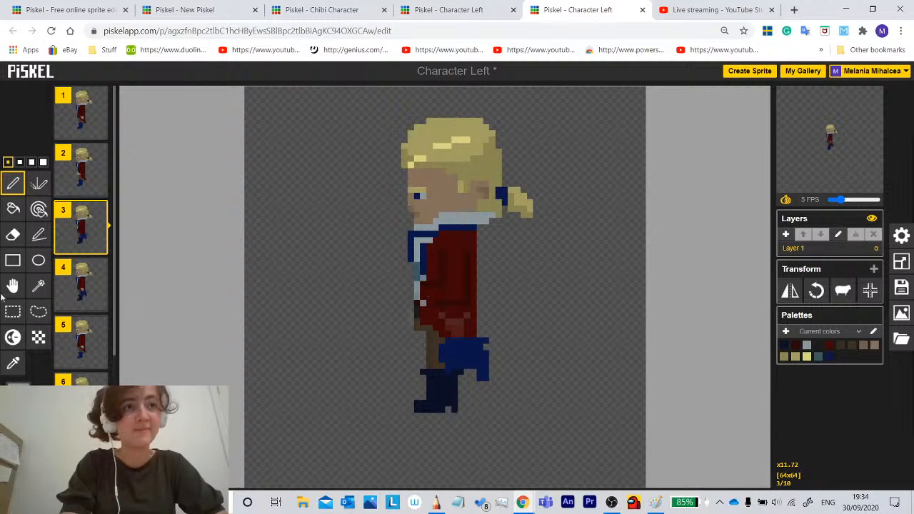
pyautogui.click(13, 363)
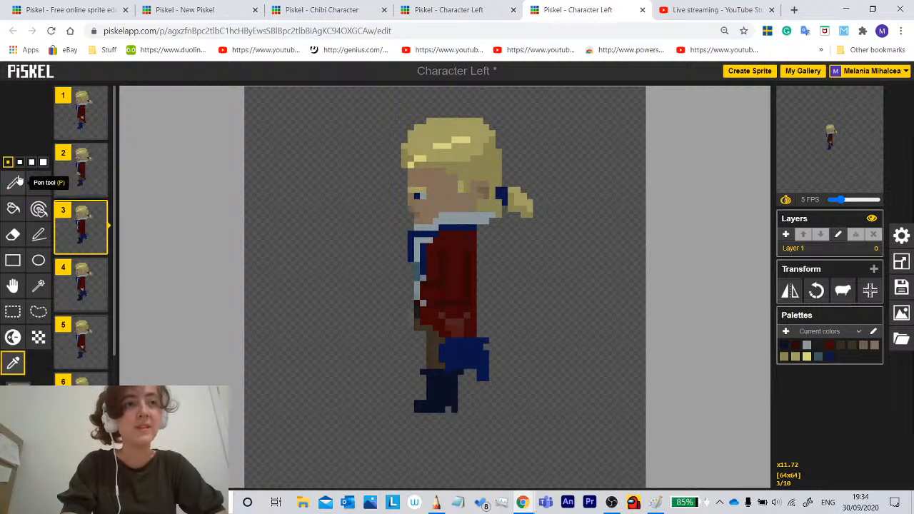
pyautogui.click(16, 182)
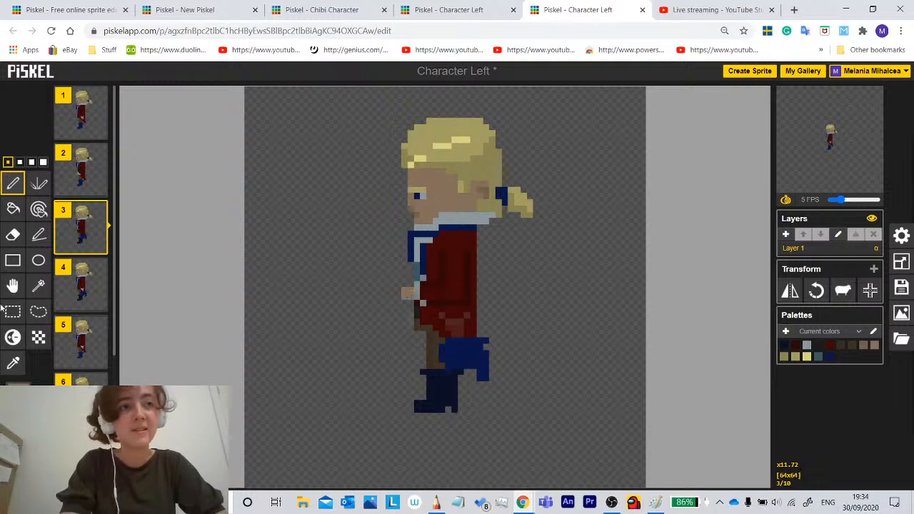
# Delete frame 2 from the animation, and look over frames 1 and 4 of the remaining sequence.
pyautogui.click(99, 154)
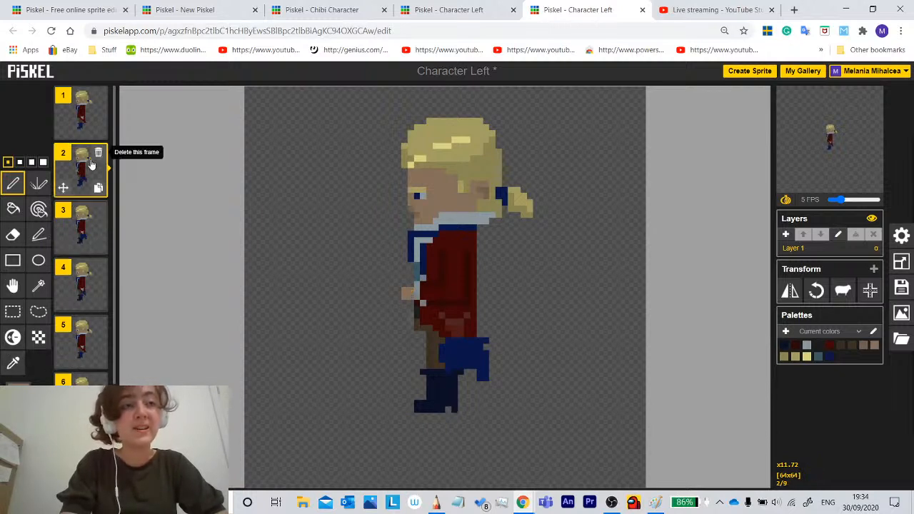
pyautogui.click(13, 363)
pyautogui.click(82, 123)
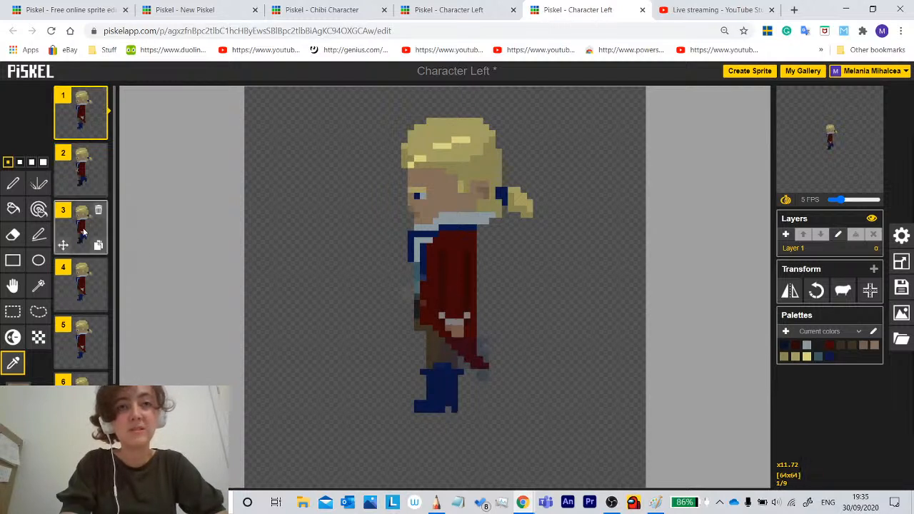
pyautogui.click(81, 286)
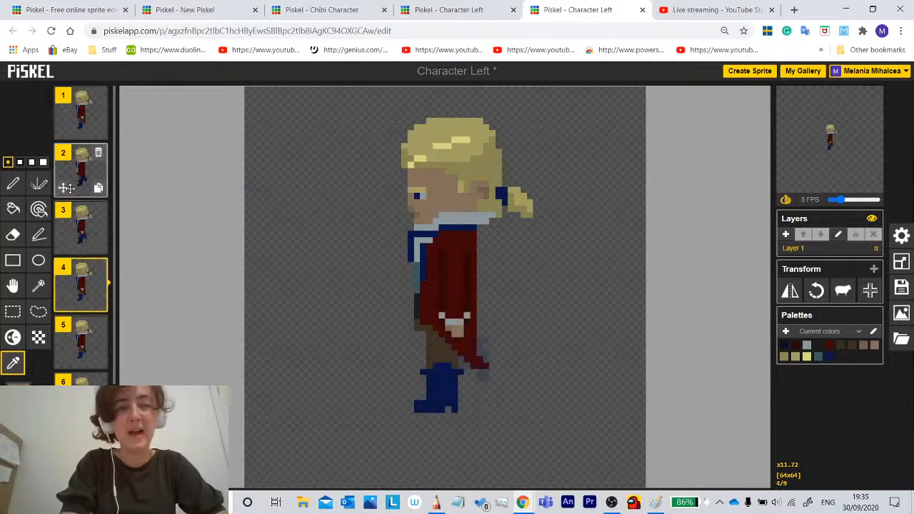
# Compare the arm and leg poses across frames 1 to 4 of the side-view walk animation.
pyautogui.click(77, 175)
pyautogui.click(13, 184)
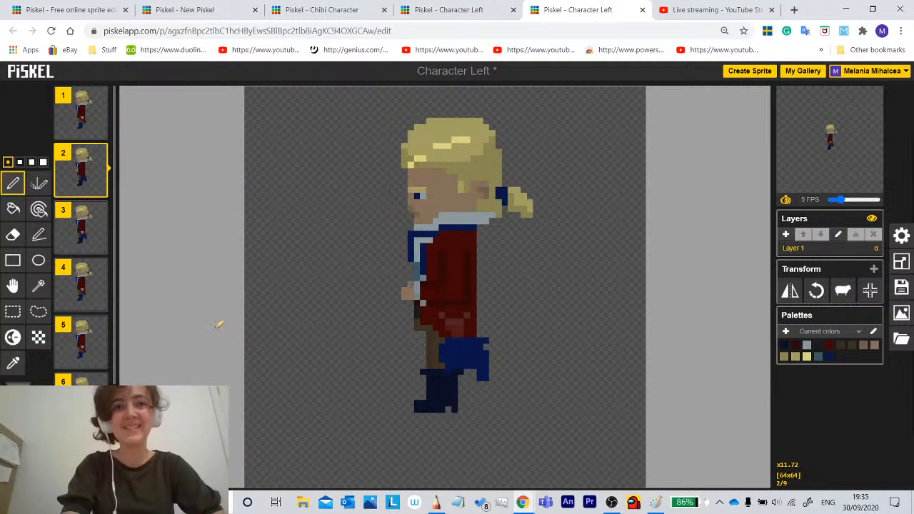
pyautogui.click(81, 118)
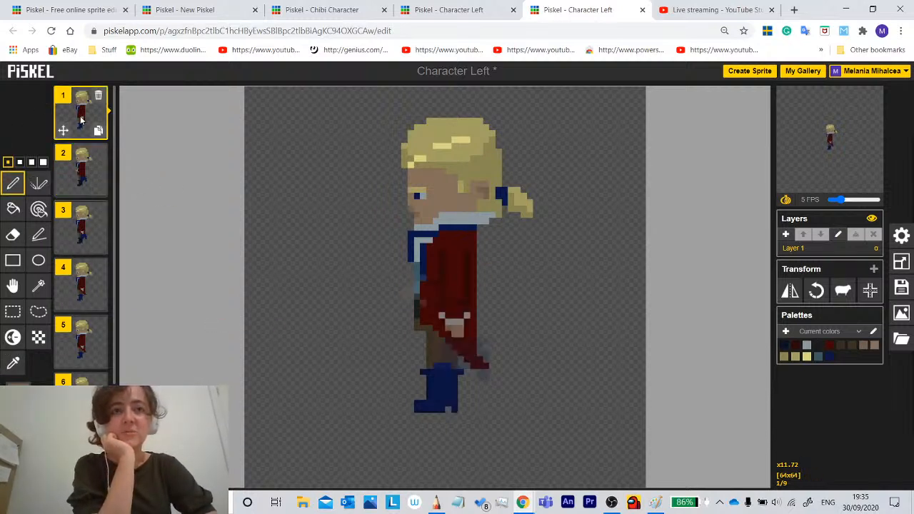
pyautogui.click(77, 167)
pyautogui.click(80, 118)
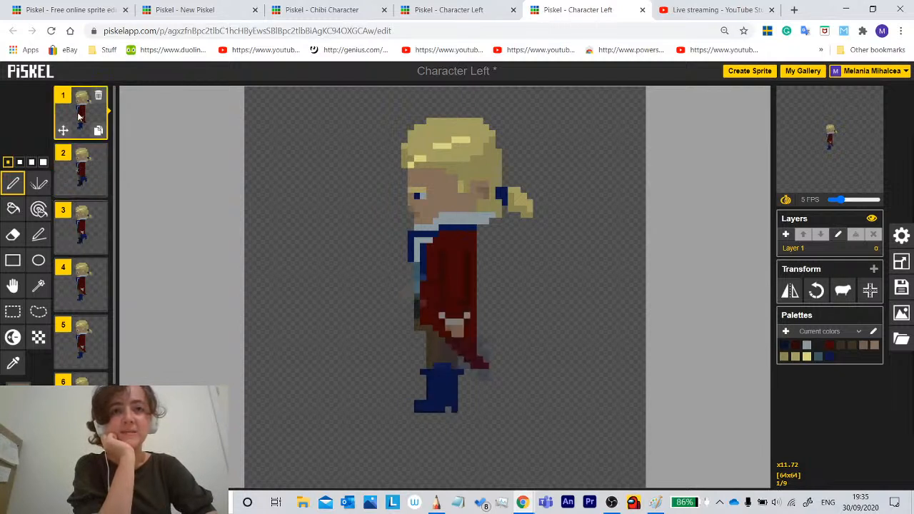
pyautogui.click(80, 229)
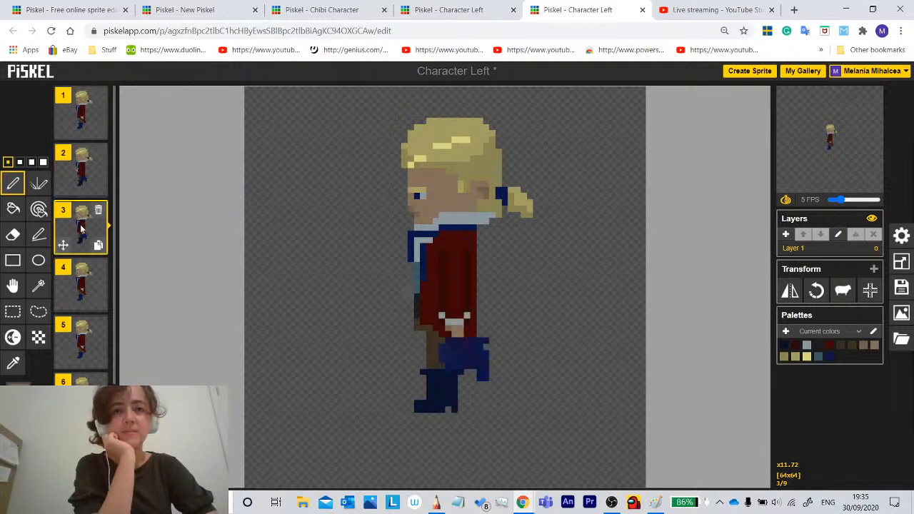
pyautogui.click(85, 179)
pyautogui.click(82, 288)
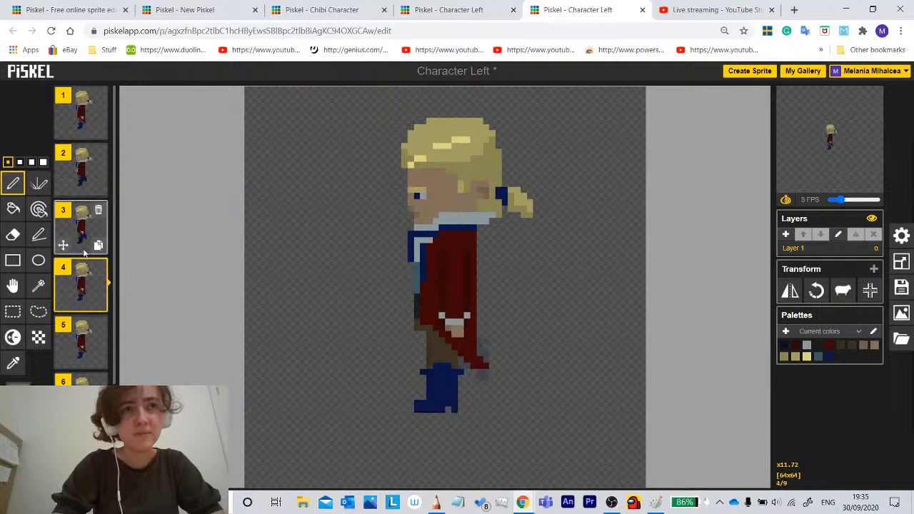
# Delete frame 3, turn off onion skin, and look over the first five frames of the shortened animation.
pyautogui.click(84, 212)
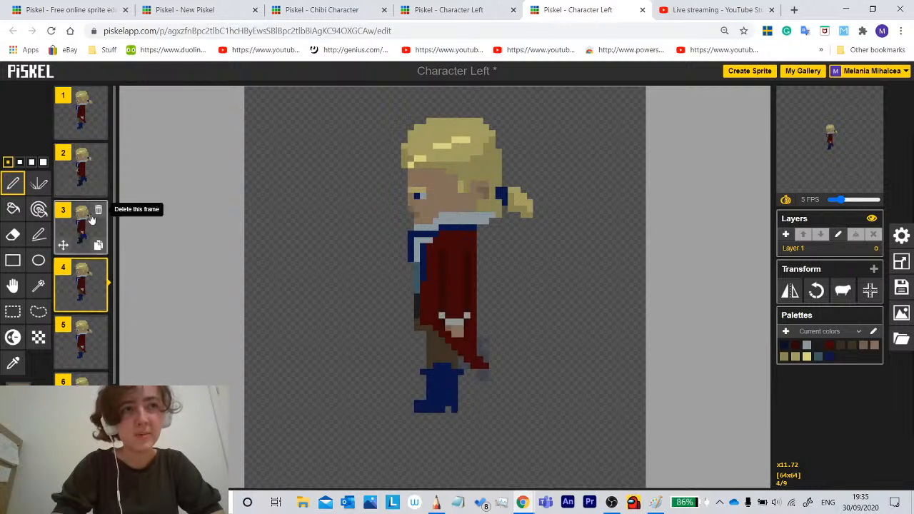
pyautogui.click(82, 122)
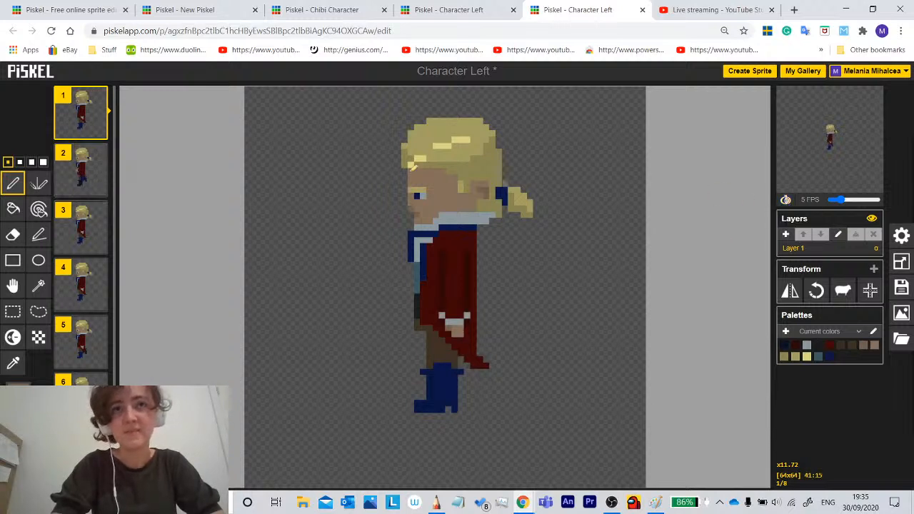
pyautogui.click(79, 173)
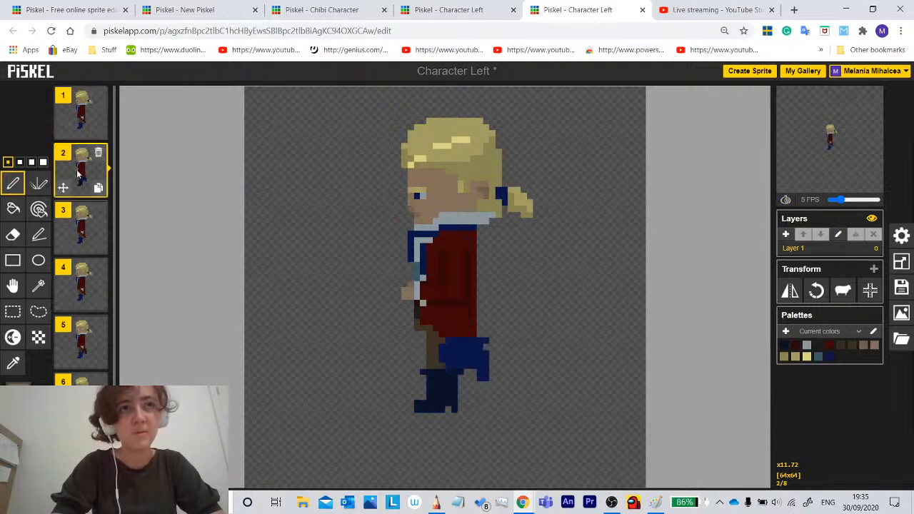
pyautogui.click(81, 225)
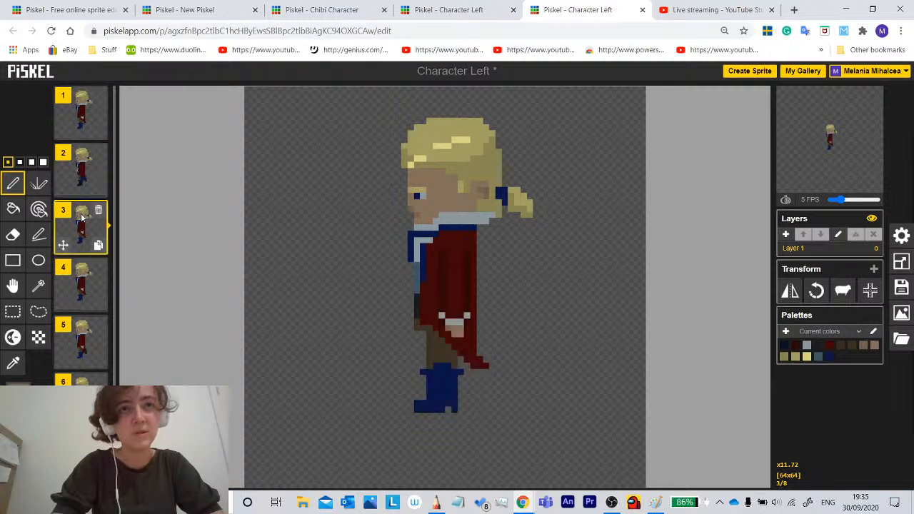
pyautogui.click(82, 281)
pyautogui.click(82, 361)
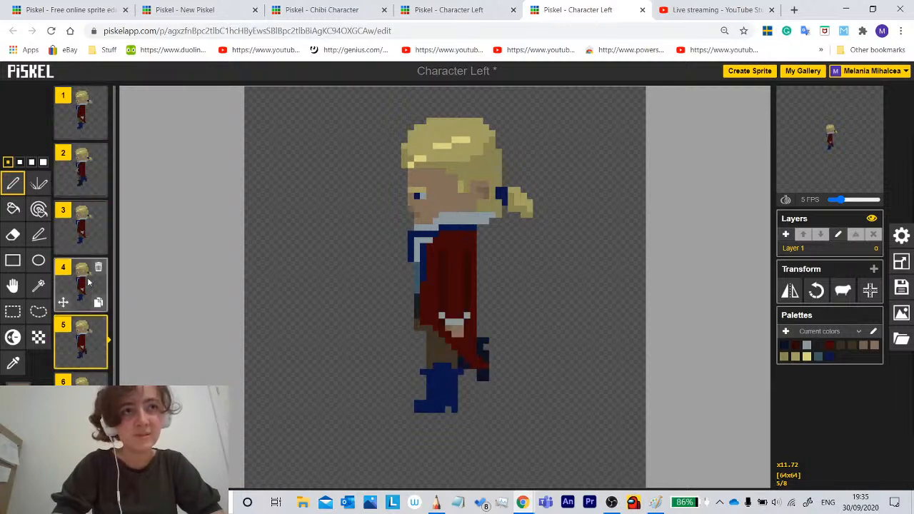
# Delete every frame after frame 2, including the blank one, and compare the straight and bent arm poses in frames 1 and 2.
pyautogui.click(98, 216)
pyautogui.click(98, 216)
pyautogui.click(99, 214)
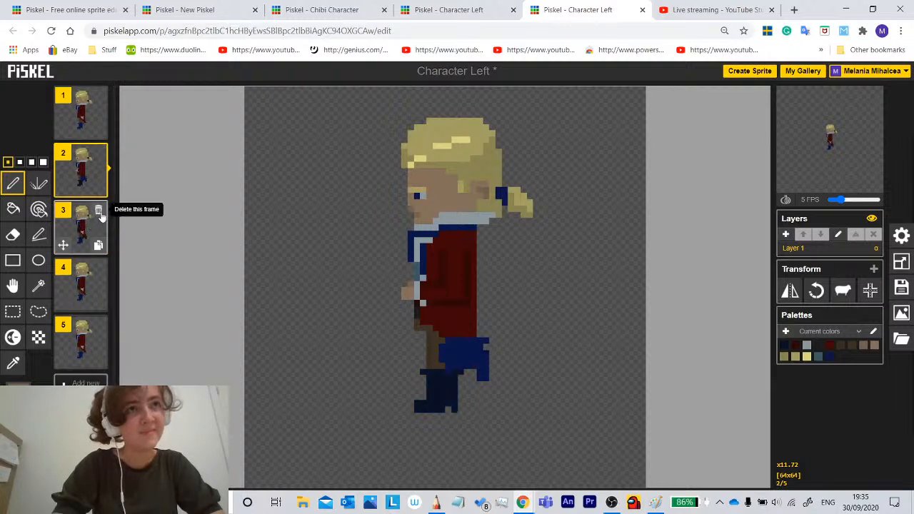
pyautogui.click(98, 215)
pyautogui.click(99, 215)
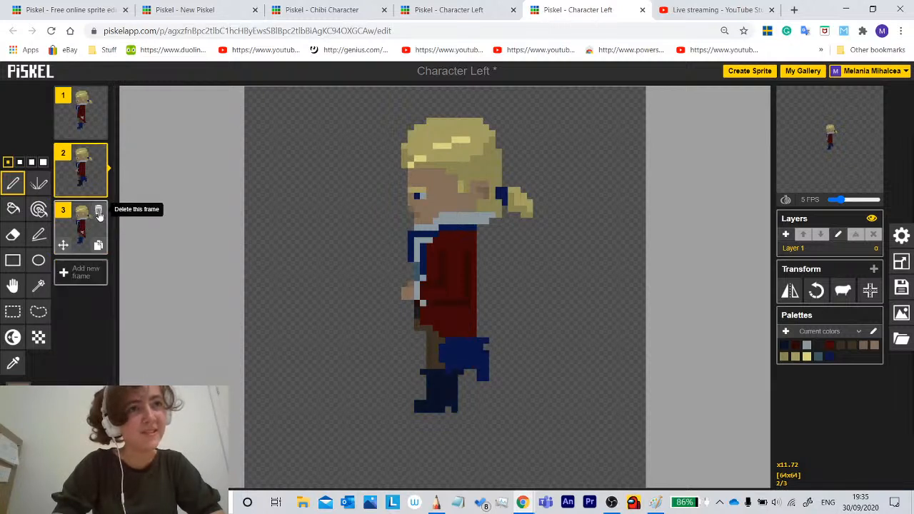
pyautogui.click(98, 215)
pyautogui.click(99, 216)
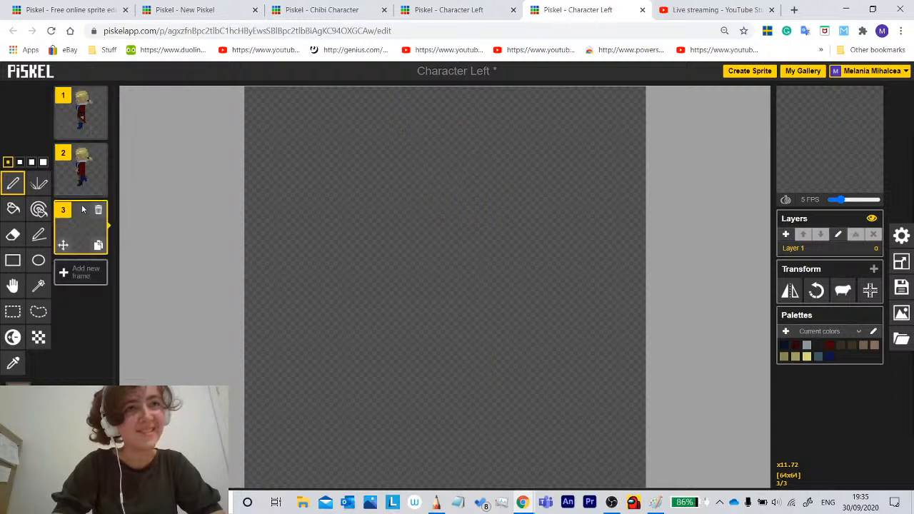
pyautogui.click(98, 213)
pyautogui.click(80, 118)
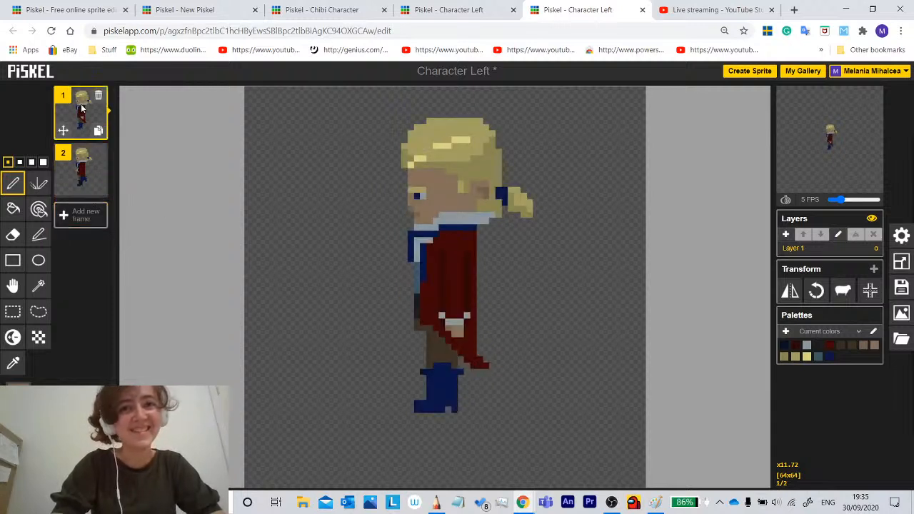
pyautogui.click(84, 166)
pyautogui.click(84, 101)
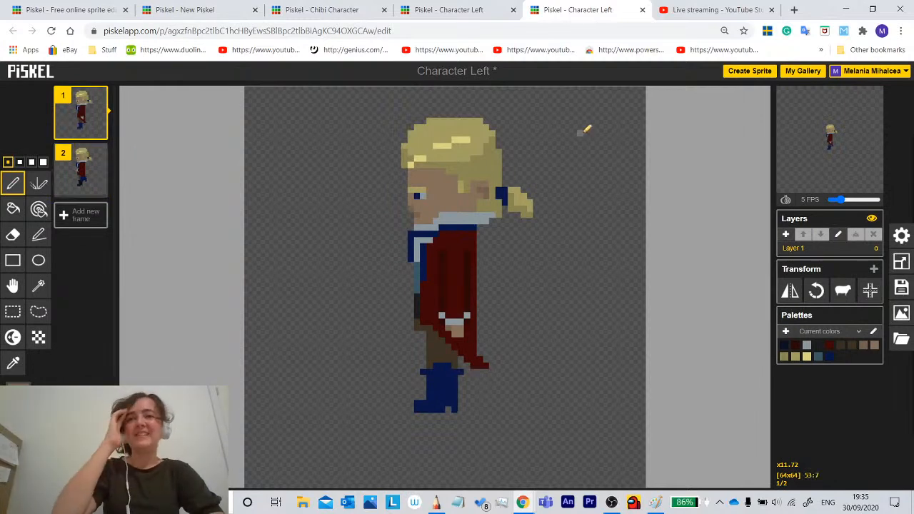
# Open the sprite gallery and close the Character Left editor without saving its changes.
pyautogui.click(803, 72)
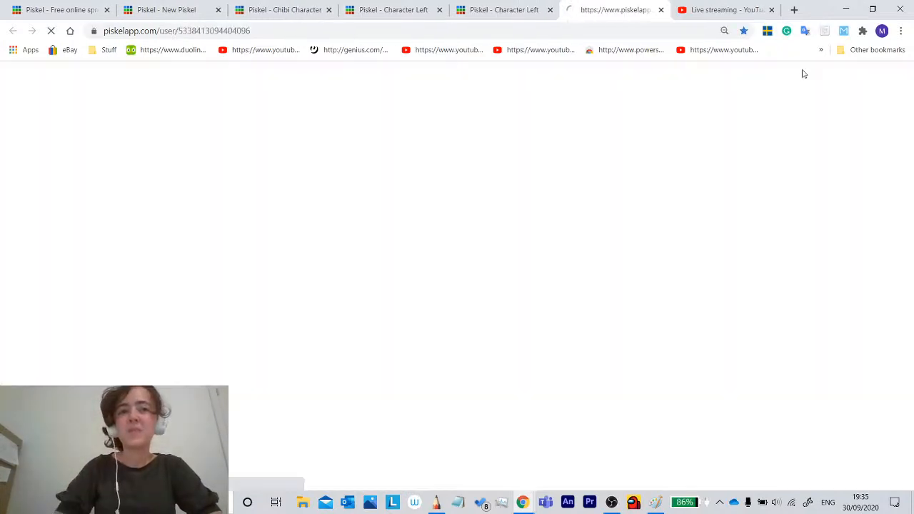
pyautogui.click(550, 10)
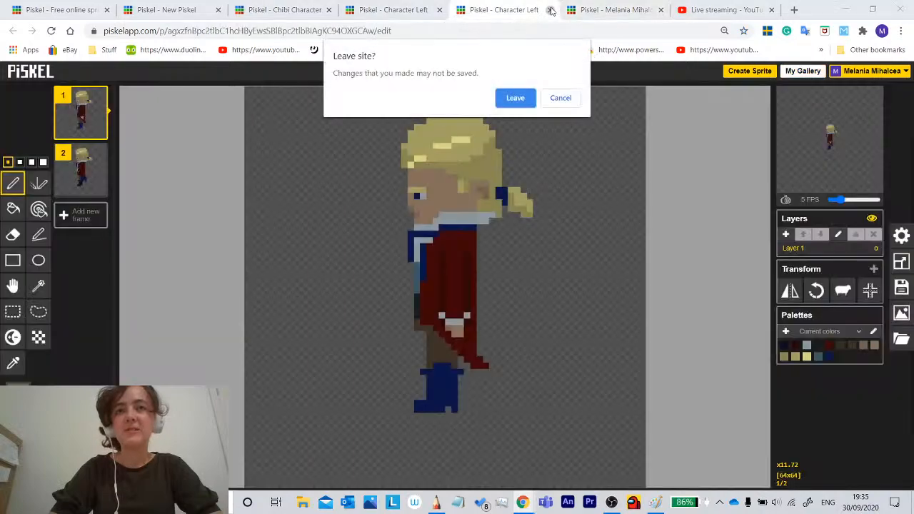
pyautogui.click(513, 95)
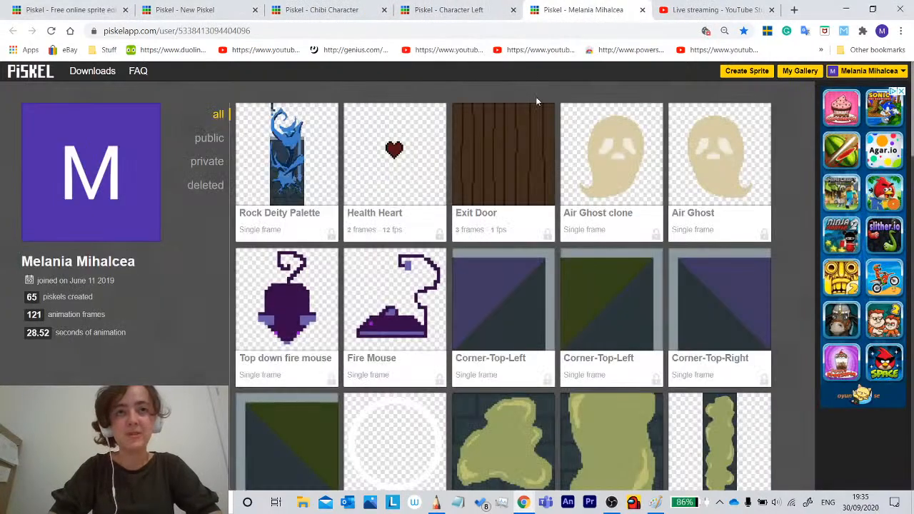
# Find the five-frame Character Front clone in the gallery and open the sprite for editing.
pyautogui.scroll(-7, 429, 317)
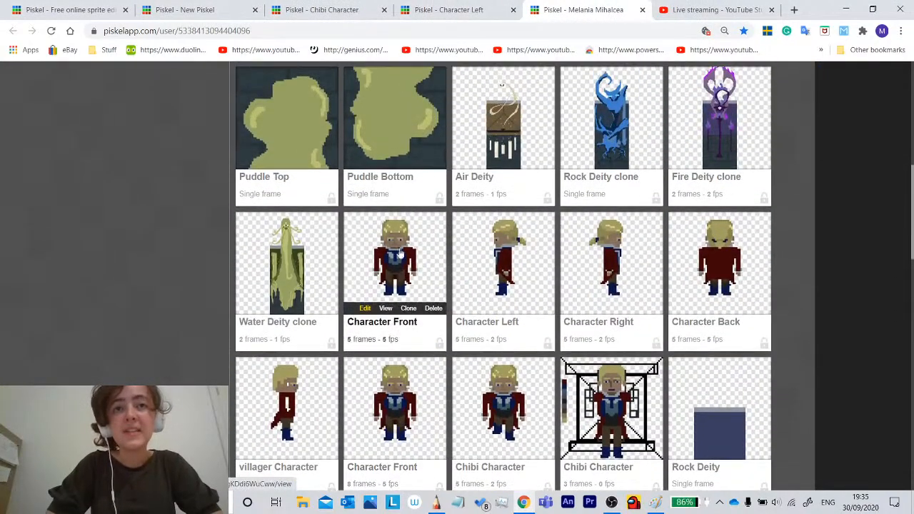
pyautogui.click(393, 263)
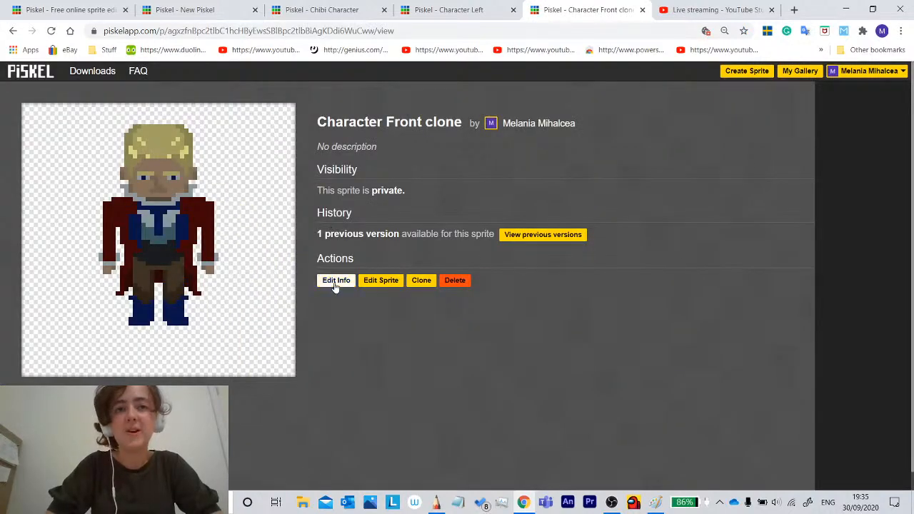
pyautogui.click(381, 280)
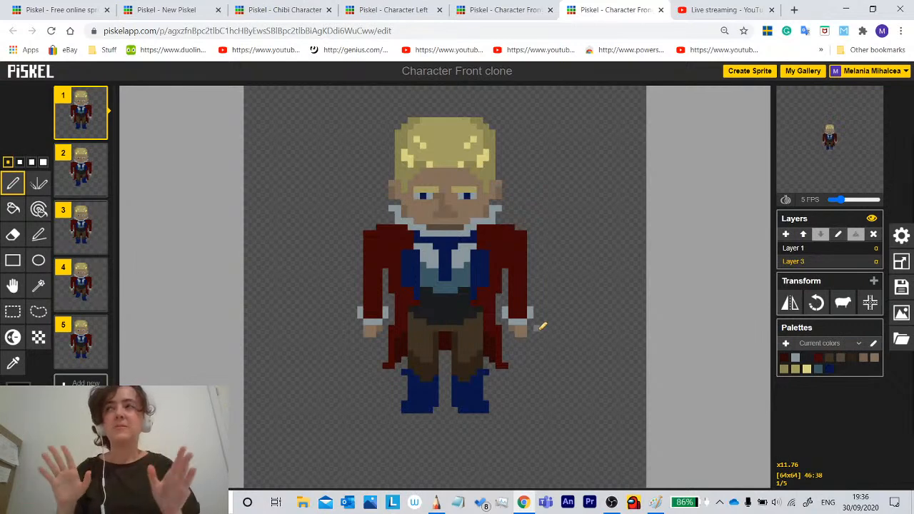
# Minimize the browser and the Map Preview image, and open the Square Pendulum file from the desktop in Blender.
pyautogui.click(847, 9)
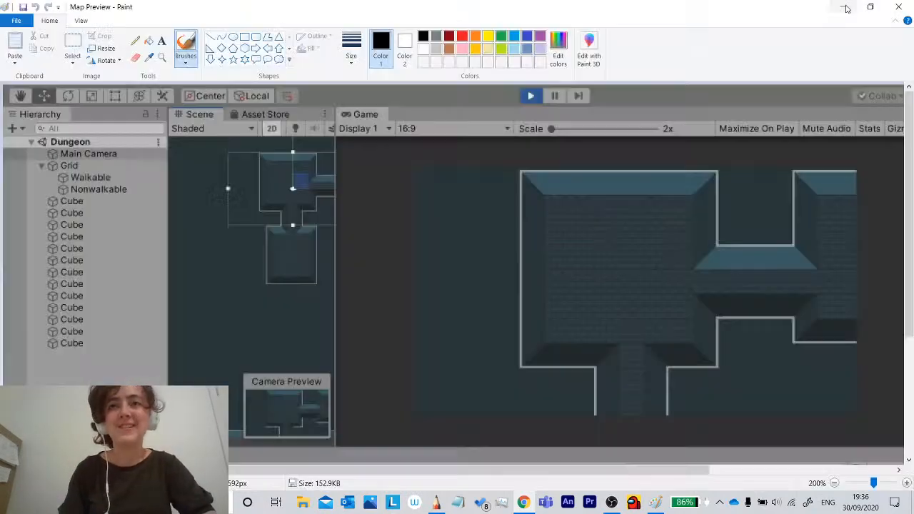
pyautogui.click(848, 6)
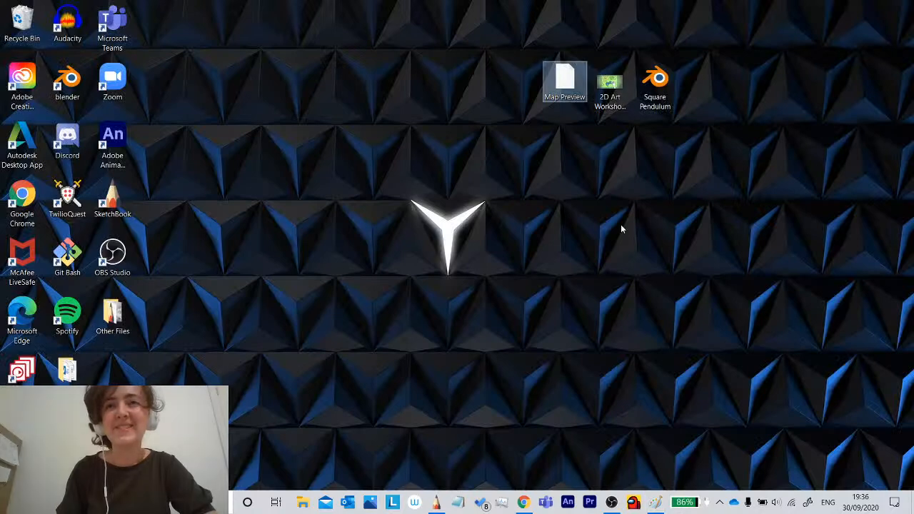
pyautogui.doubleClick(654, 85)
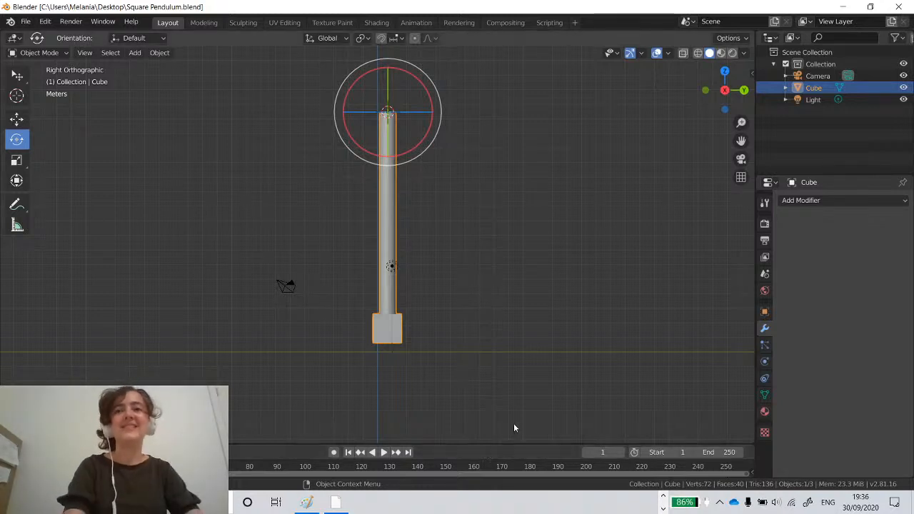
# Examine the pendulum model from several angles and set the viewport to the left orthographic view.
pyautogui.moveTo(726, 91); pyautogui.dragTo(486, 104)
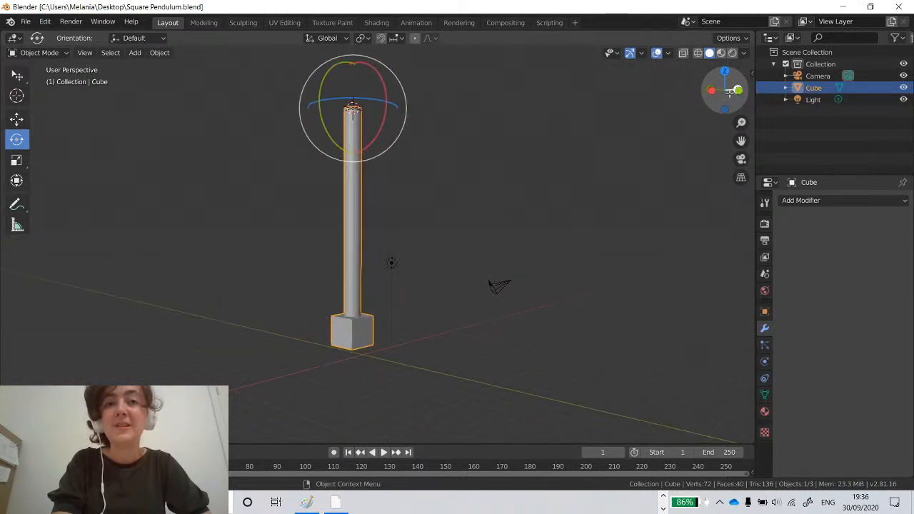
pyautogui.moveTo(725, 91); pyautogui.dragTo(851, 92)
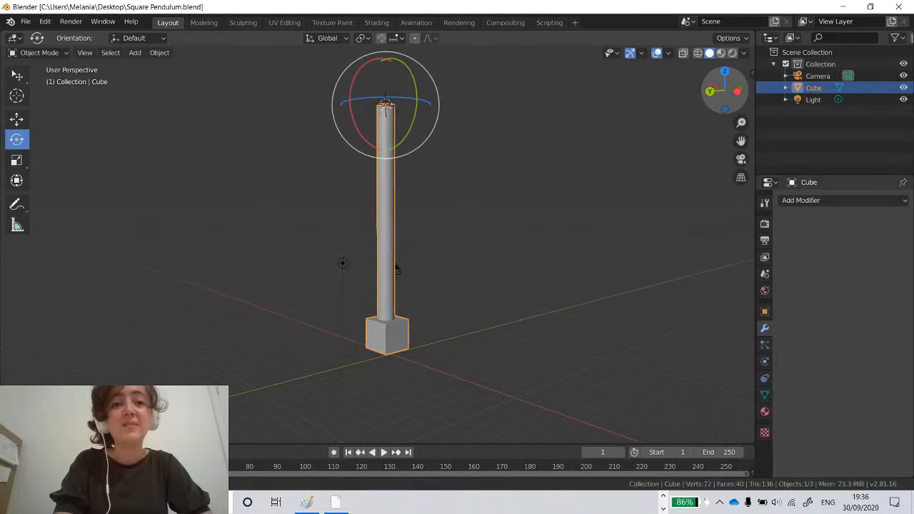
pyautogui.moveTo(719, 93); pyautogui.dragTo(776, 93)
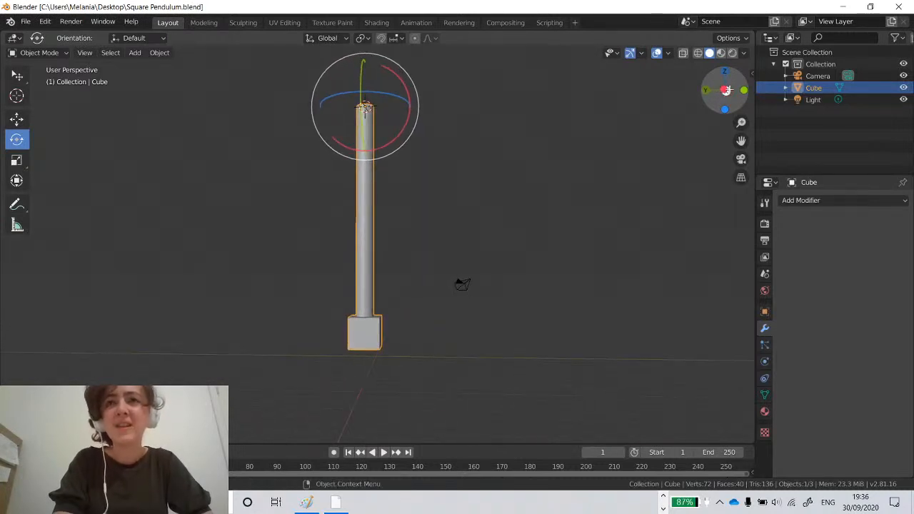
pyautogui.click(723, 91)
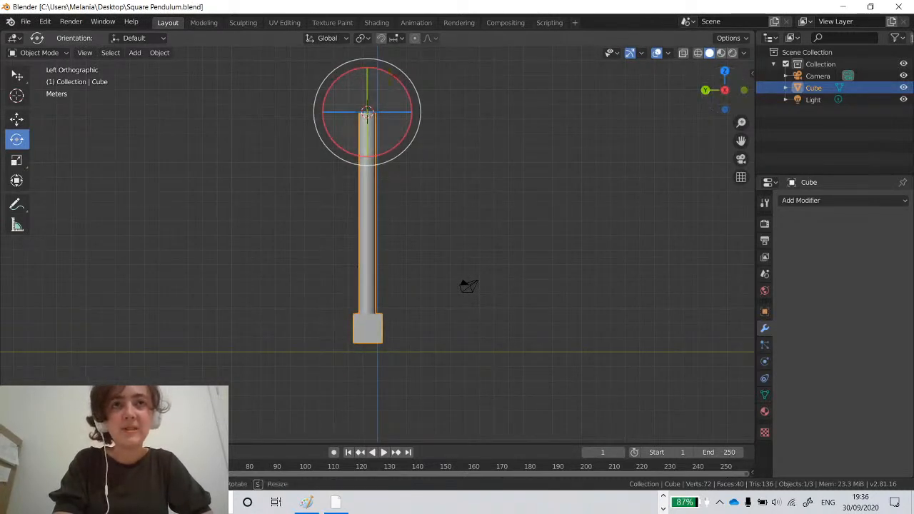
# Try rotating the pendulum freely and turning it slightly around its top pivot.
pyautogui.press('r')
pyautogui.press('r')
pyautogui.rightClick(385, 80)
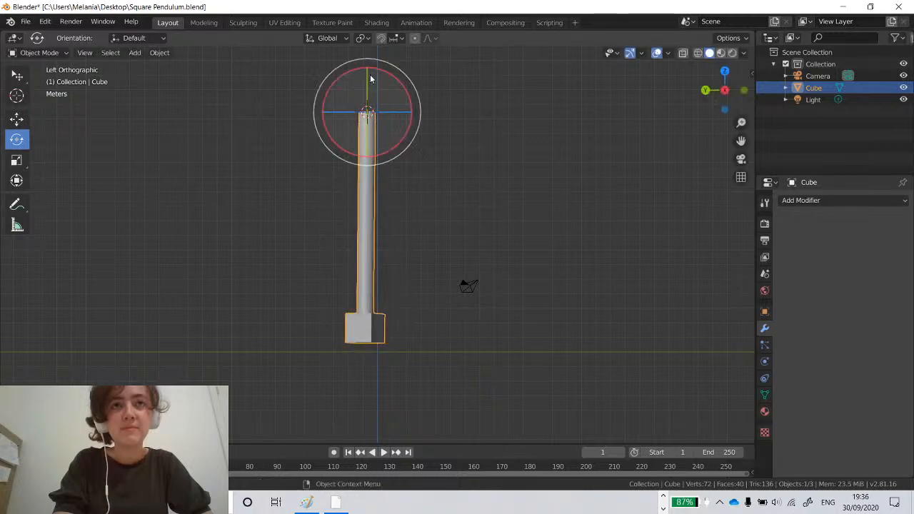
pyautogui.moveTo(390, 77); pyautogui.dragTo(370, 76)
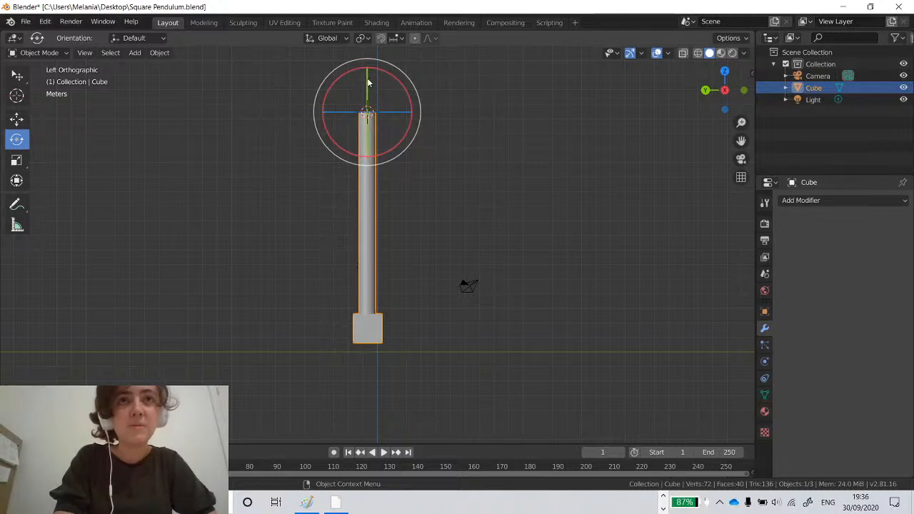
# Swing the pendulum around its top pivot about the global Y axis to demonstrate how its length foreshortens in the left orthographic view.
pyautogui.moveTo(368, 84); pyautogui.dragTo(362, 266)
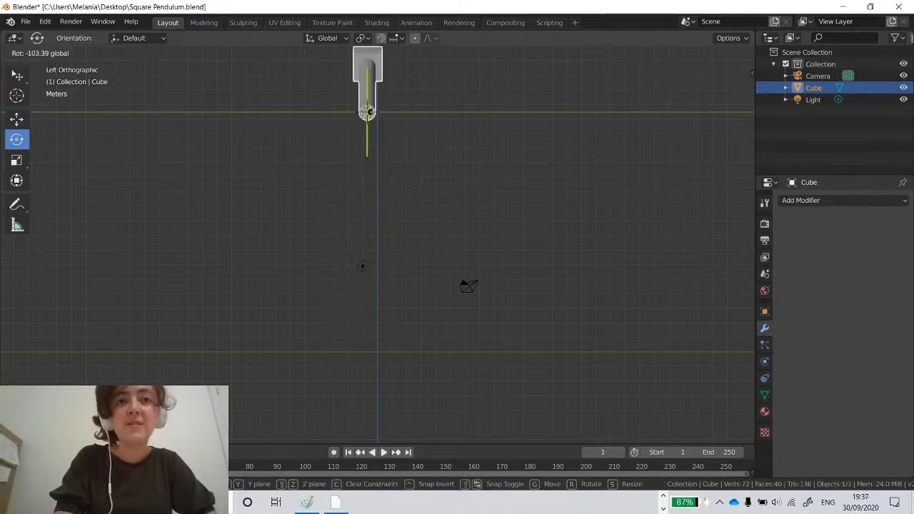
pyautogui.moveTo(367, 112); pyautogui.dragTo(370, 232)
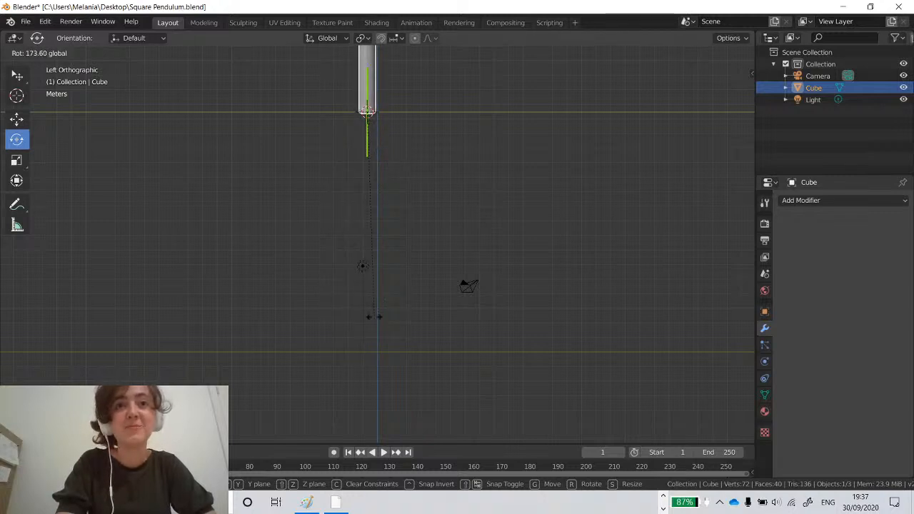
pyautogui.moveTo(367, 111)
pyautogui.mouseDown()
pyautogui.moveTo(366, 235)
pyautogui.moveTo(370, 90)
pyautogui.moveTo(363, 267)
pyautogui.moveTo(368, 92)
pyautogui.moveTo(367, 109)
pyautogui.mouseUp()
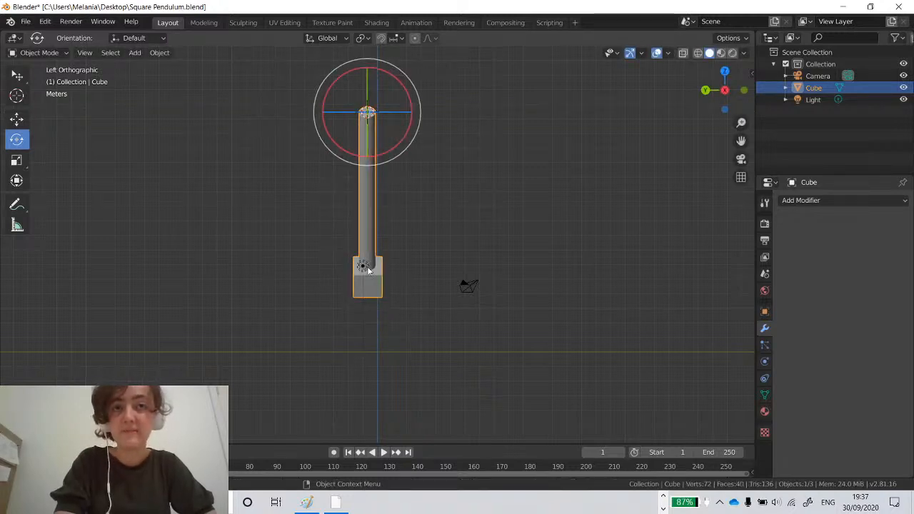
pyautogui.moveTo(368, 139); pyautogui.dragTo(366, 66)
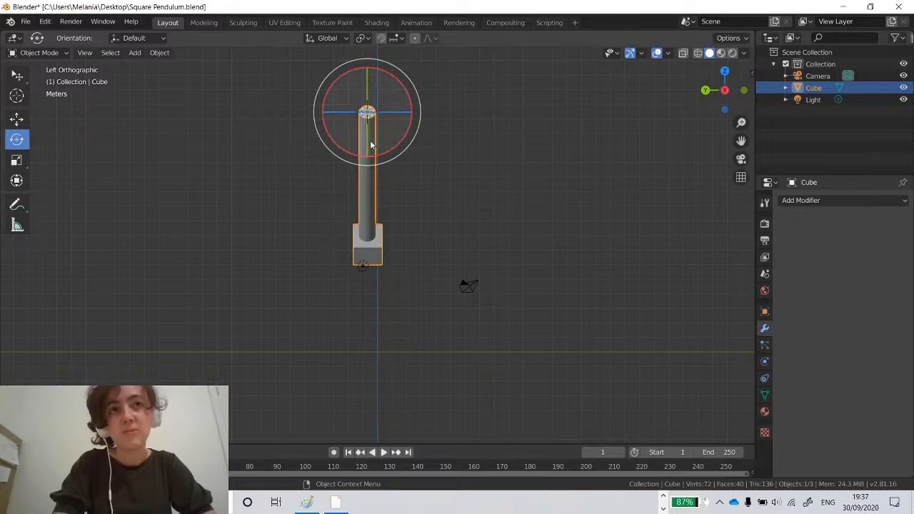
pyautogui.moveTo(367, 141); pyautogui.dragTo(367, 148)
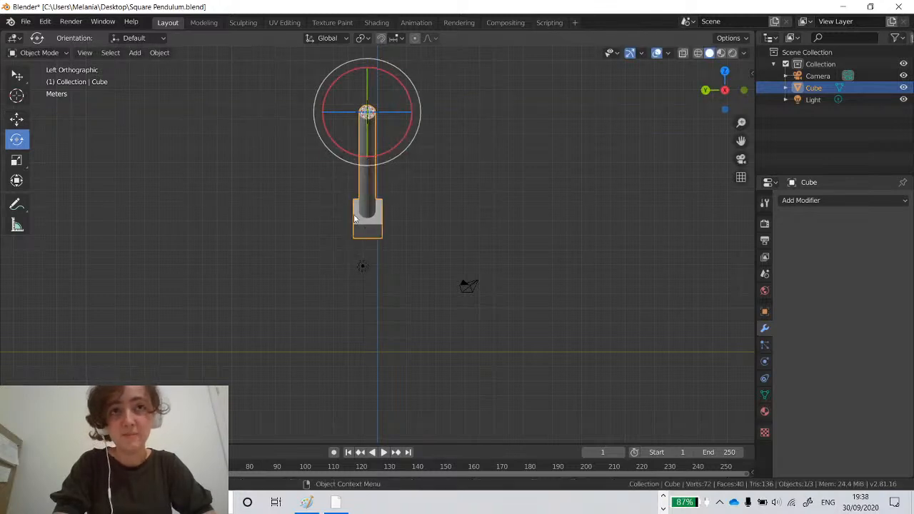
# Close Blender without saving the Square Pendulum changes, then switch to Chrome and close the original Character Front tab, keeping the clone open.
pyautogui.click(434, 212)
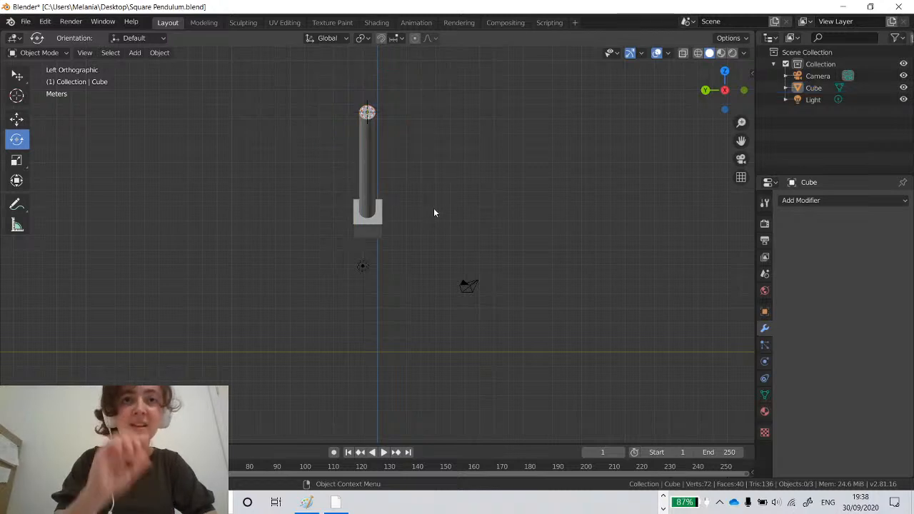
pyautogui.click(902, 9)
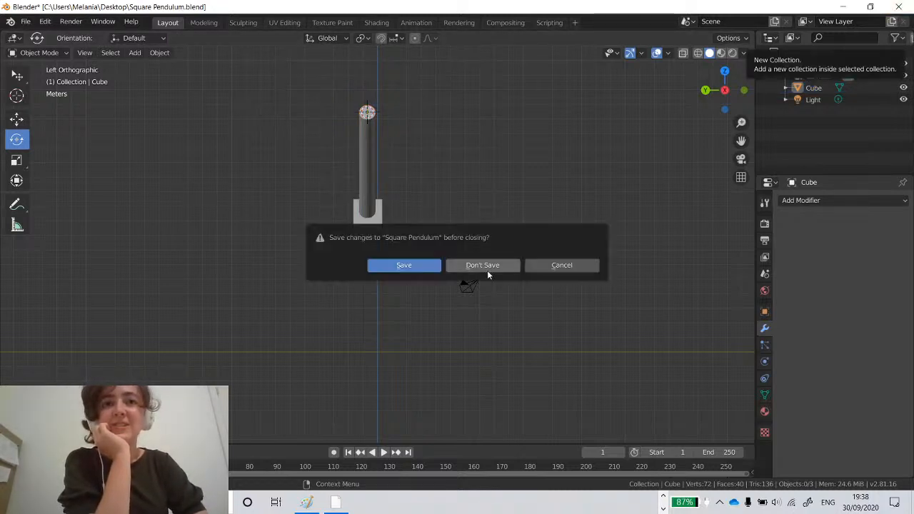
pyautogui.click(484, 265)
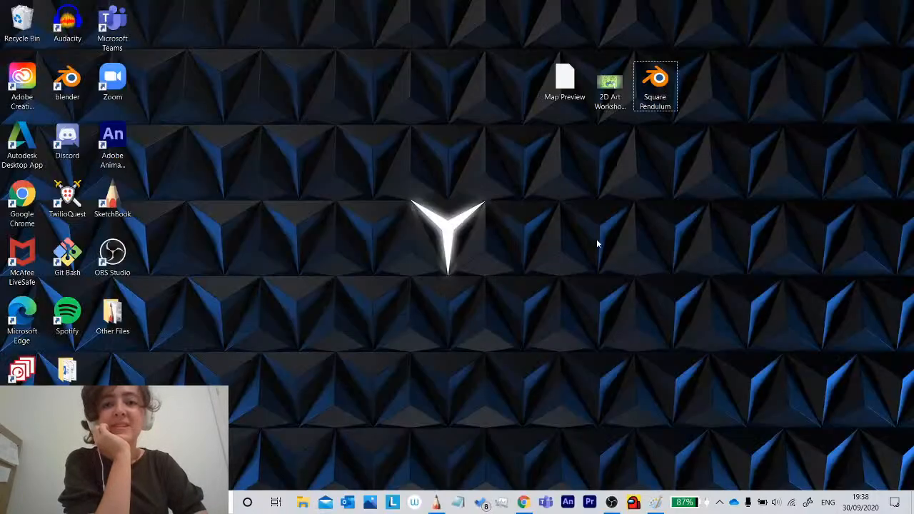
pyautogui.click(524, 502)
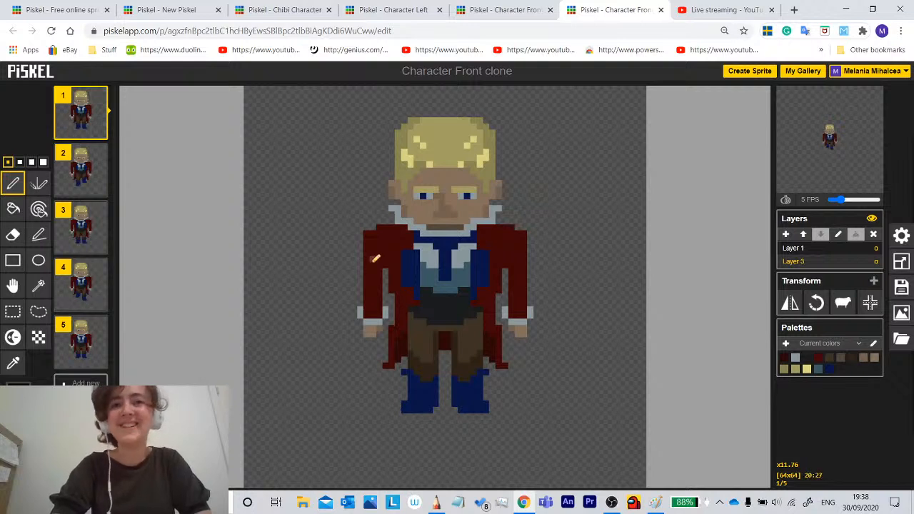
pyautogui.click(550, 9)
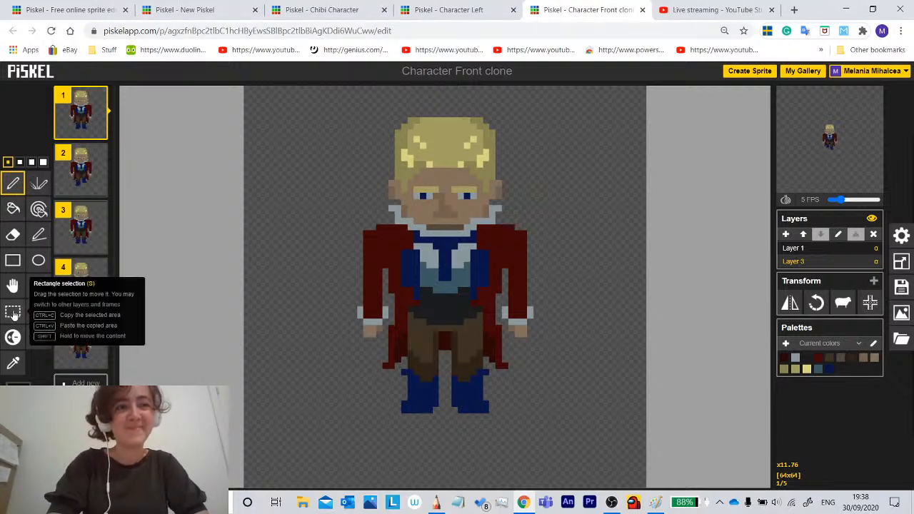
# Compare the first two frames of the Character Front clone and open frame 2 with the Eraser tool active.
pyautogui.click(13, 234)
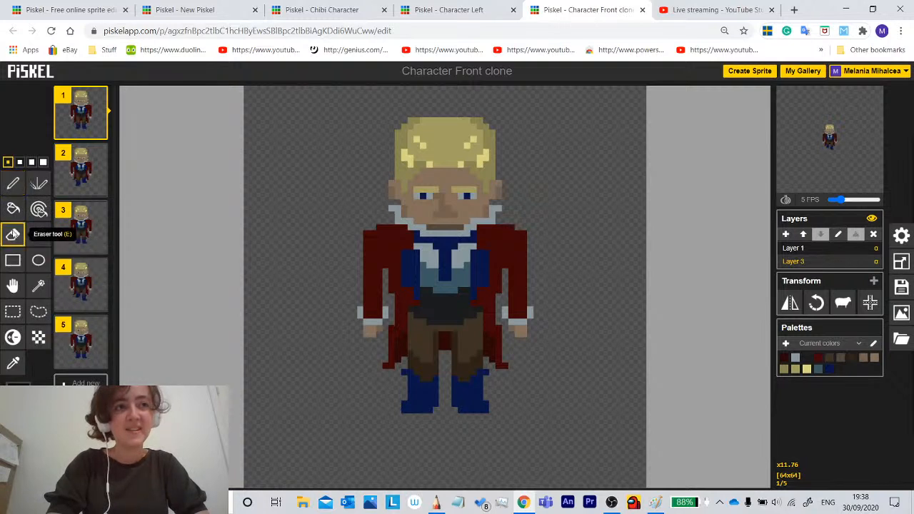
pyautogui.click(75, 170)
pyautogui.click(81, 125)
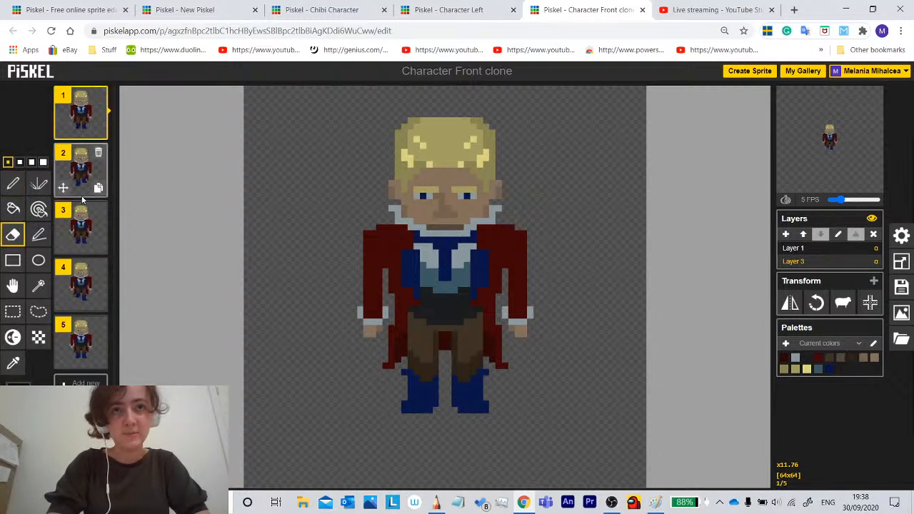
pyautogui.click(86, 180)
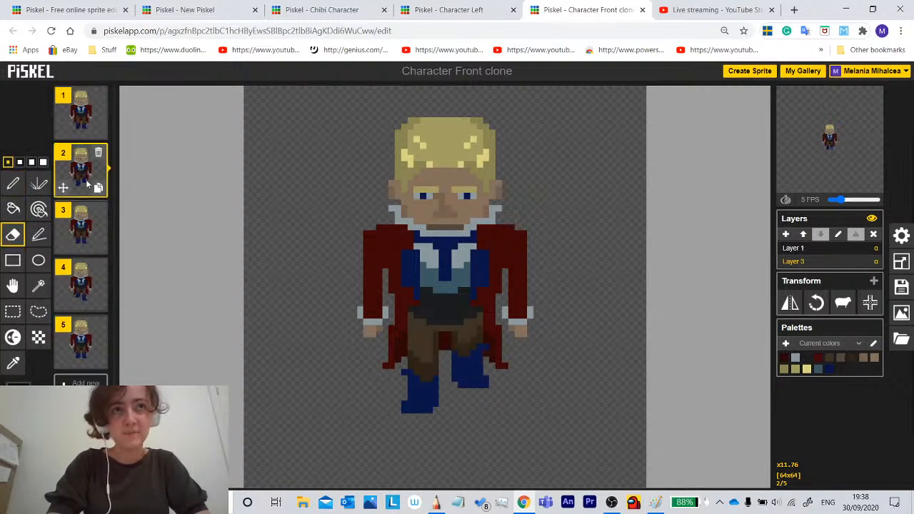
# Erase the lower sleeve, cuff and hand of the character's left arm in frame 2.
pyautogui.click(77, 107)
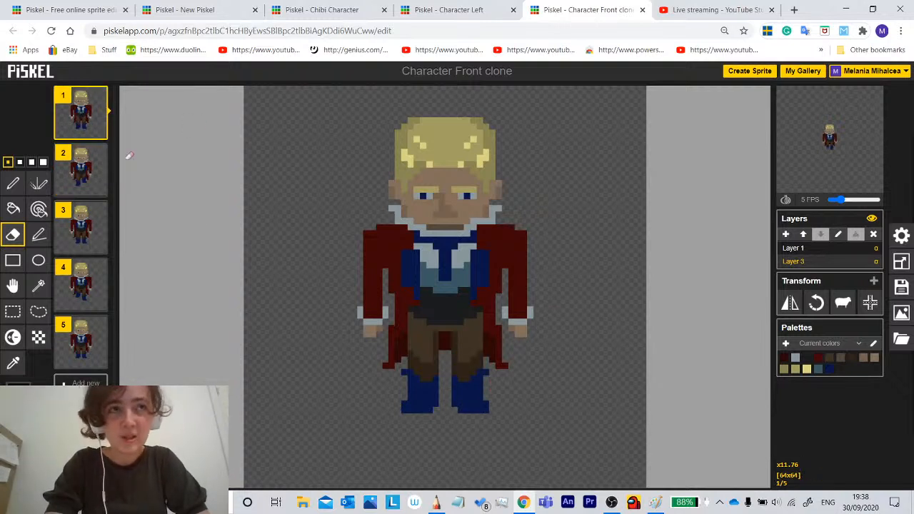
pyautogui.click(83, 172)
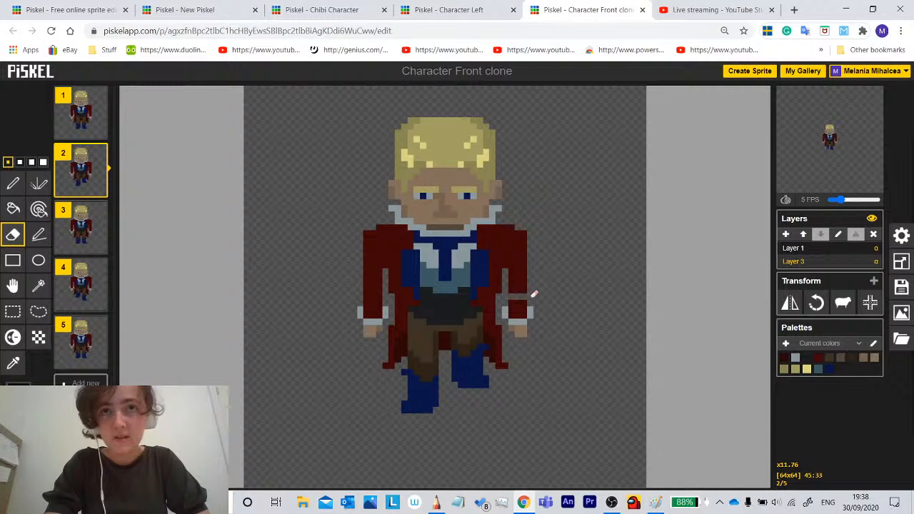
pyautogui.moveTo(534, 293); pyautogui.dragTo(538, 294)
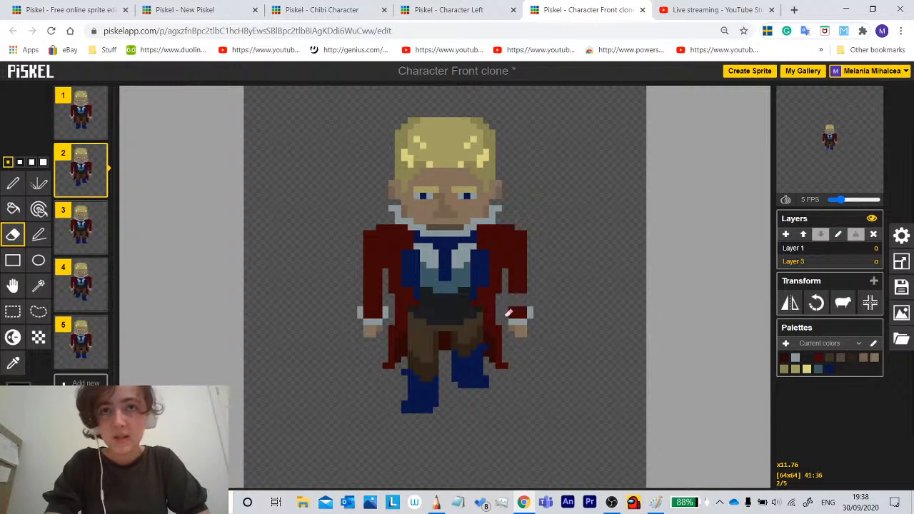
pyautogui.moveTo(516, 333); pyautogui.dragTo(530, 315)
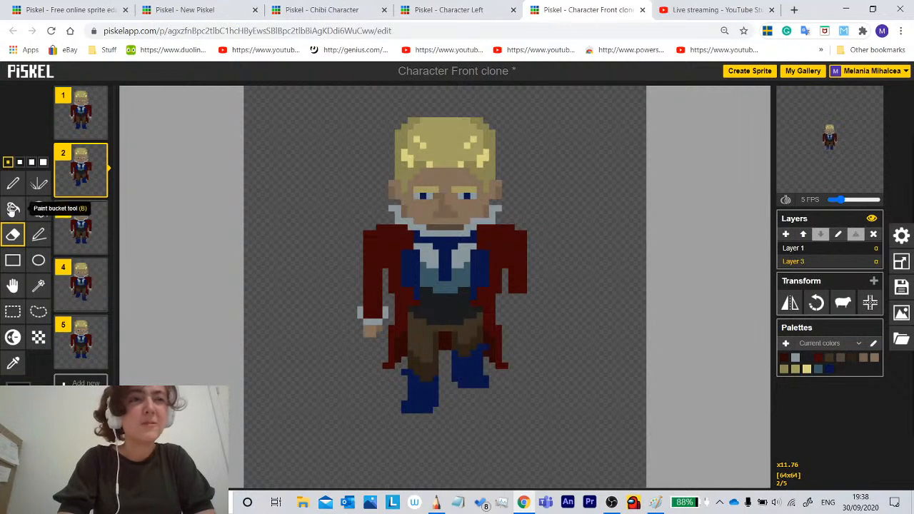
# Sample the pale cuff colour and paint a cuff at the end of the shortened left sleeve in frame 2.
pyautogui.click(13, 183)
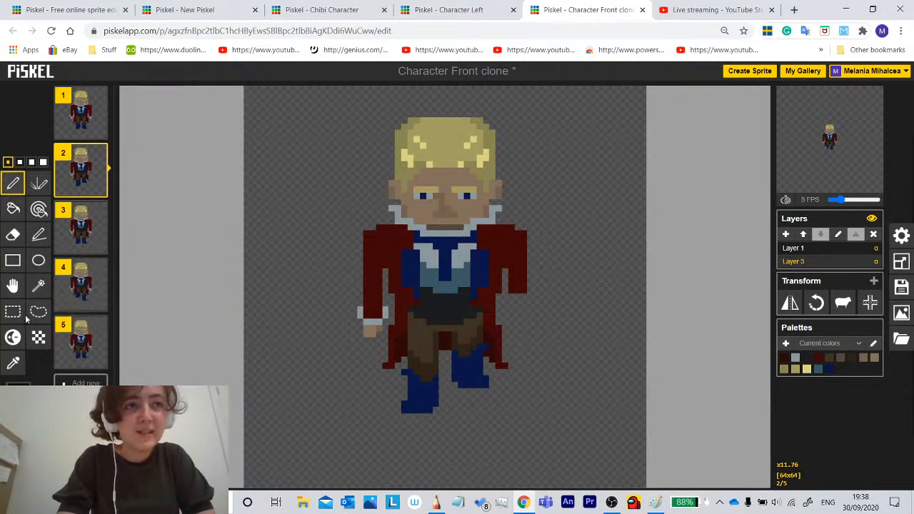
pyautogui.click(13, 363)
pyautogui.click(389, 309)
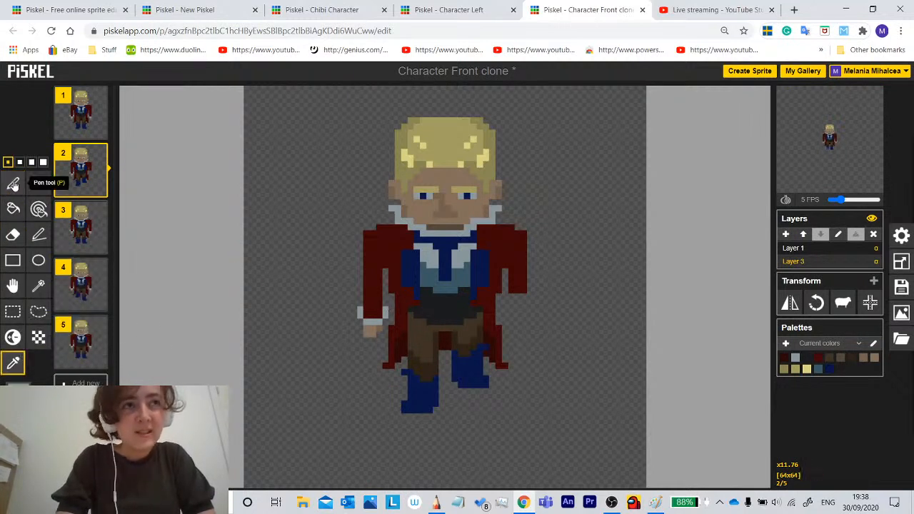
pyautogui.click(13, 183)
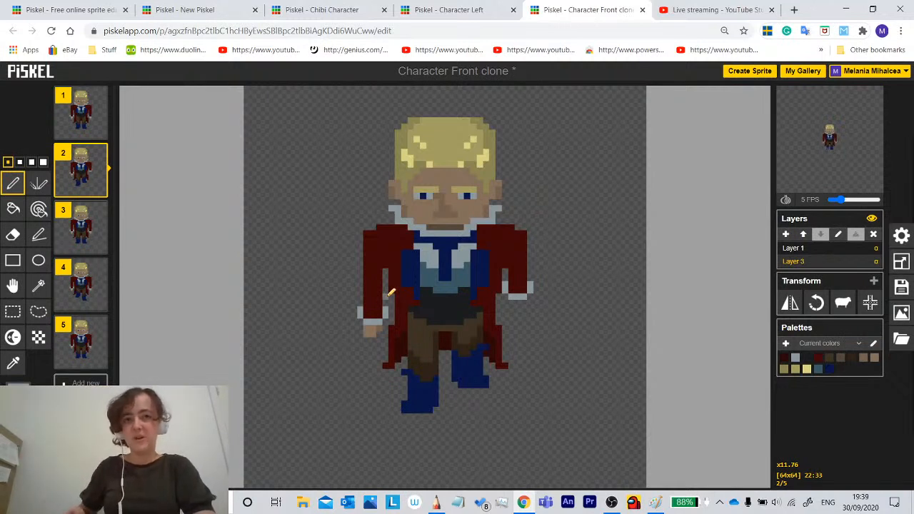
# Compare the first three frames and move the neutral standing pose in frame 3 ahead of frame 2.
pyautogui.click(72, 227)
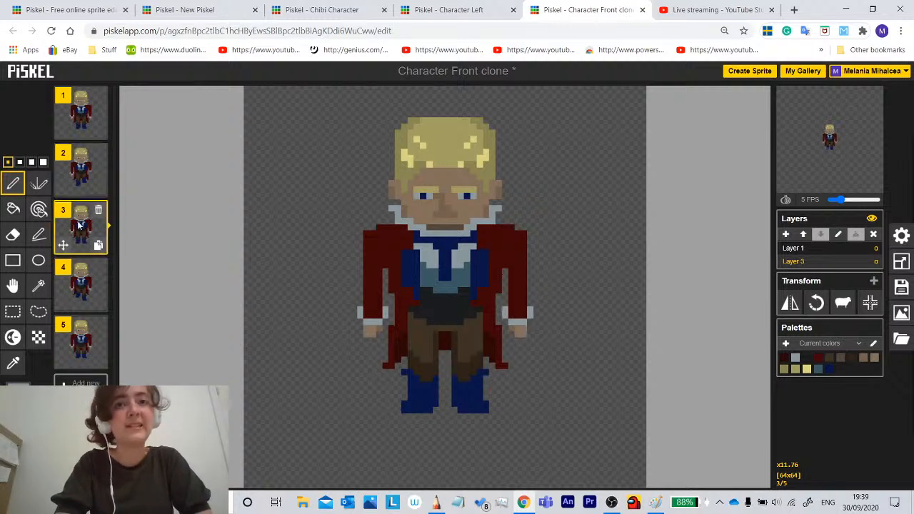
pyautogui.click(80, 171)
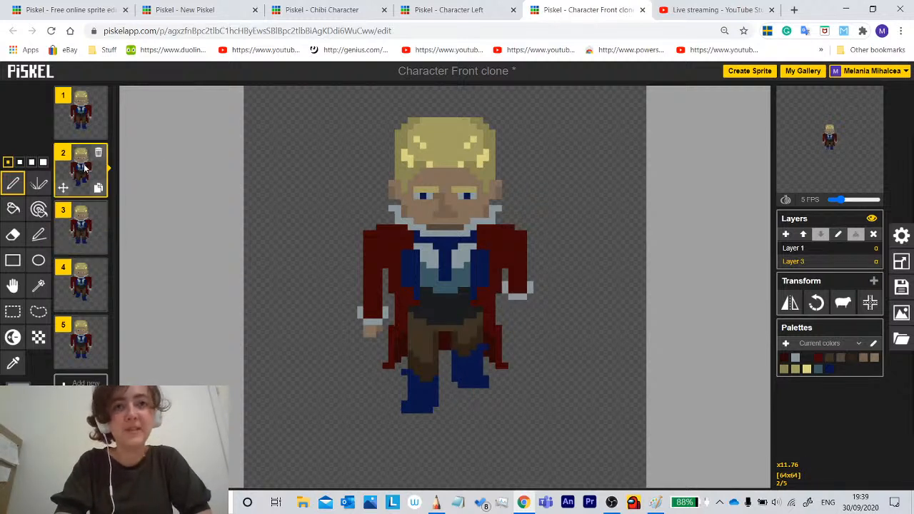
pyautogui.click(80, 114)
pyautogui.click(82, 227)
pyautogui.moveTo(82, 226); pyautogui.dragTo(80, 163)
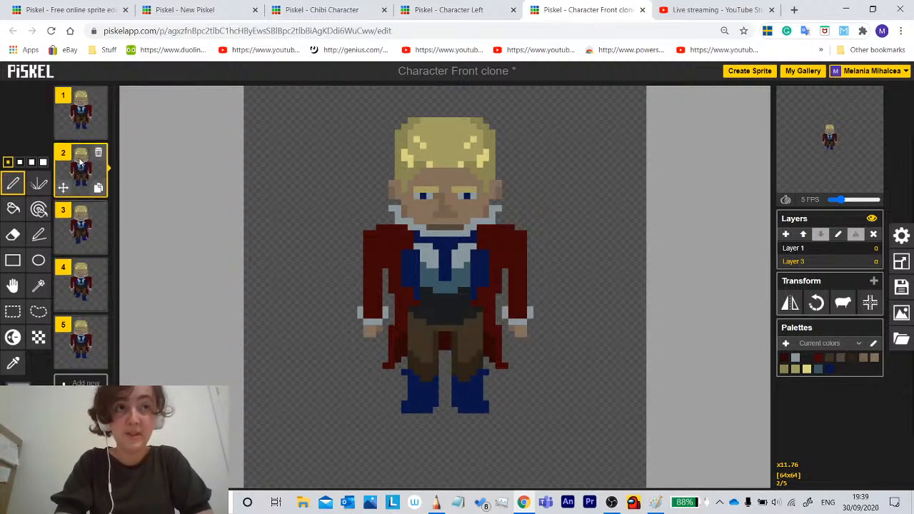
# In the neutral pose of frame 2, erase the left forearm, cuff and hand and repaint a slightly shorter red sleeve.
pyautogui.click(80, 123)
pyautogui.click(84, 172)
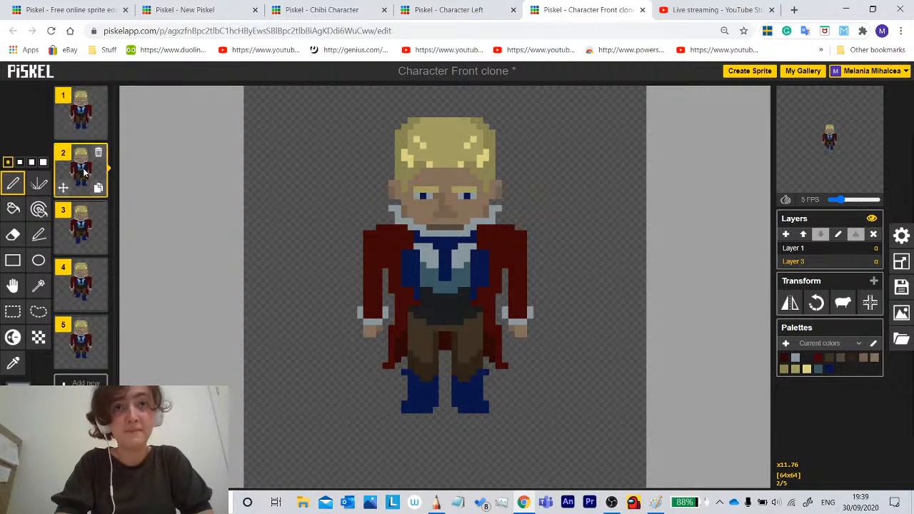
pyautogui.click(81, 226)
pyautogui.click(83, 183)
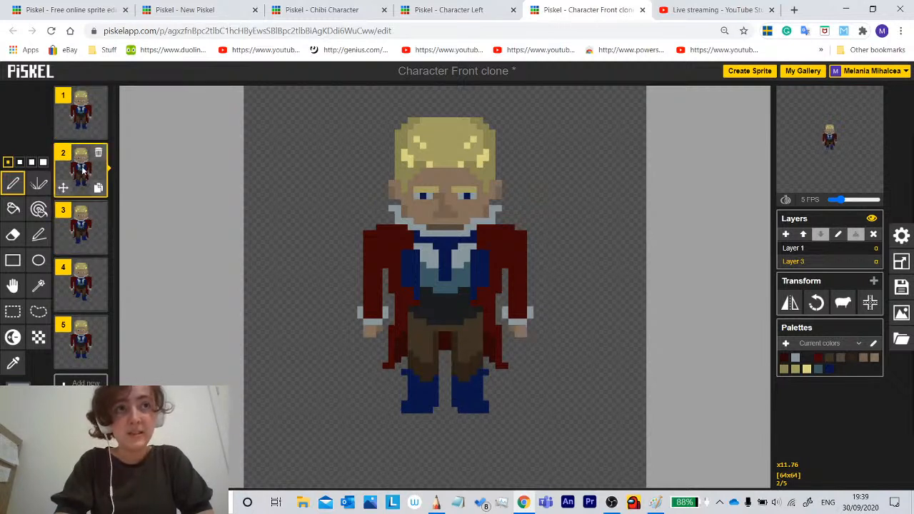
pyautogui.click(14, 242)
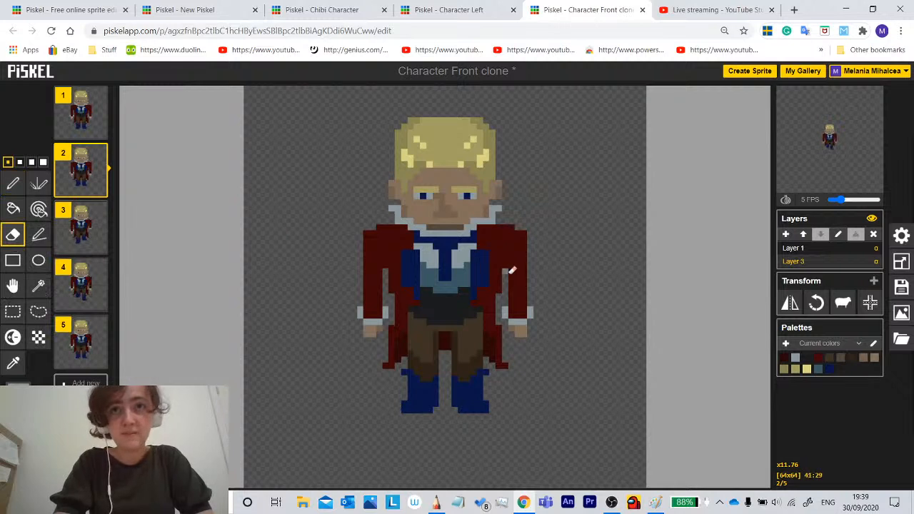
pyautogui.moveTo(511, 270)
pyautogui.mouseDown()
pyautogui.moveTo(534, 281)
pyautogui.moveTo(520, 274)
pyautogui.moveTo(521, 315)
pyautogui.mouseUp()
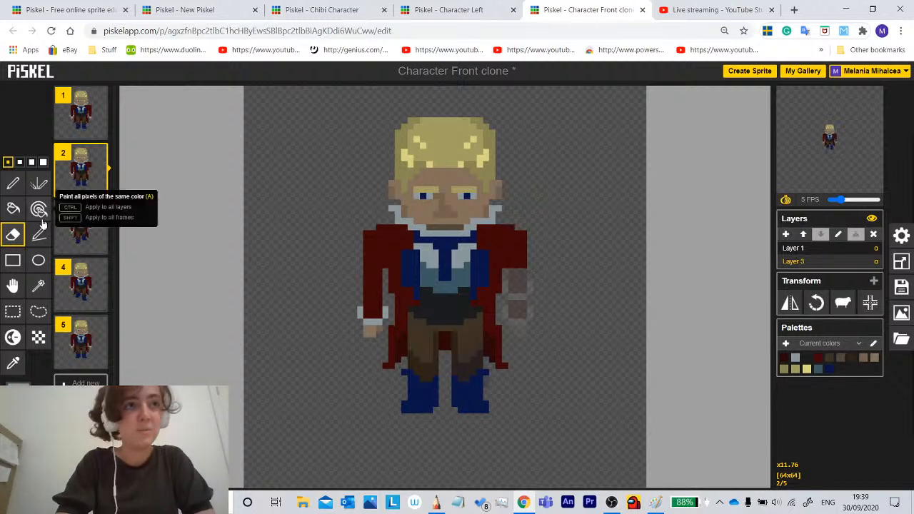
pyautogui.click(13, 184)
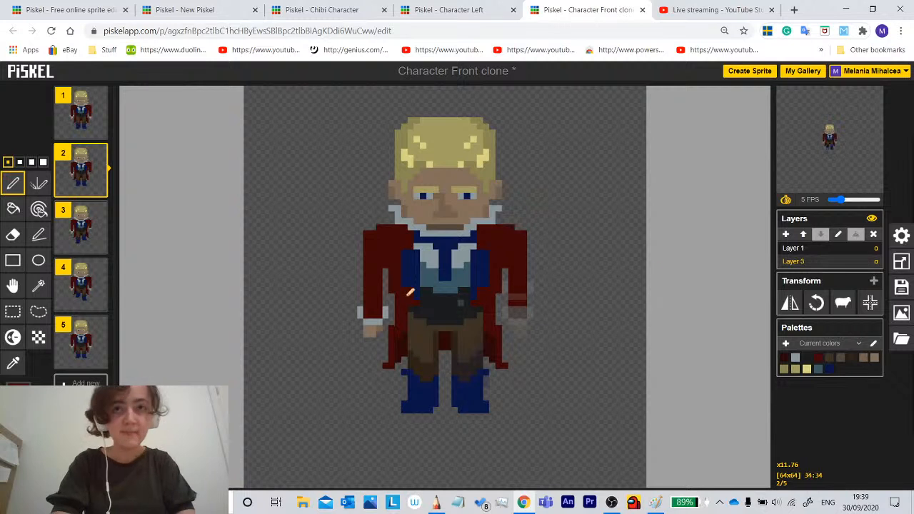
# Sample the cuff and skin colours and paint the cuff and hand below the shortened left sleeve in frame 2.
pyautogui.click(13, 363)
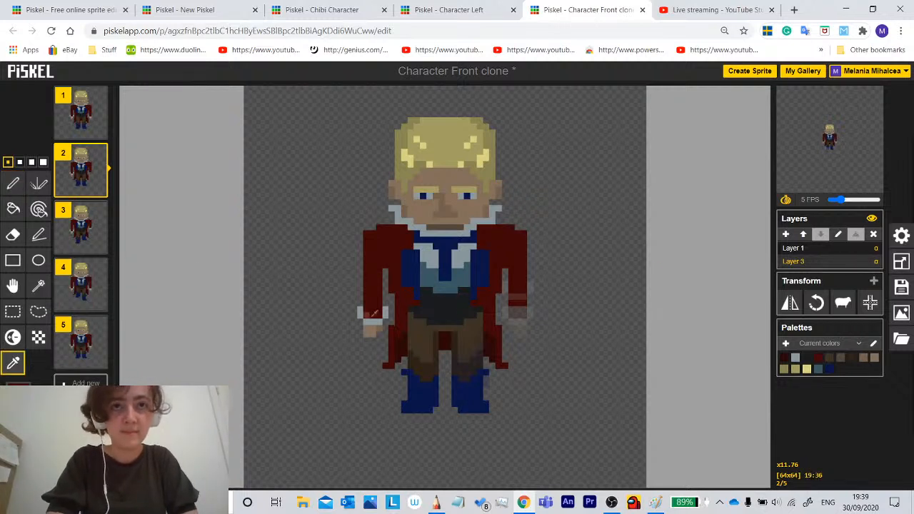
pyautogui.click(370, 325)
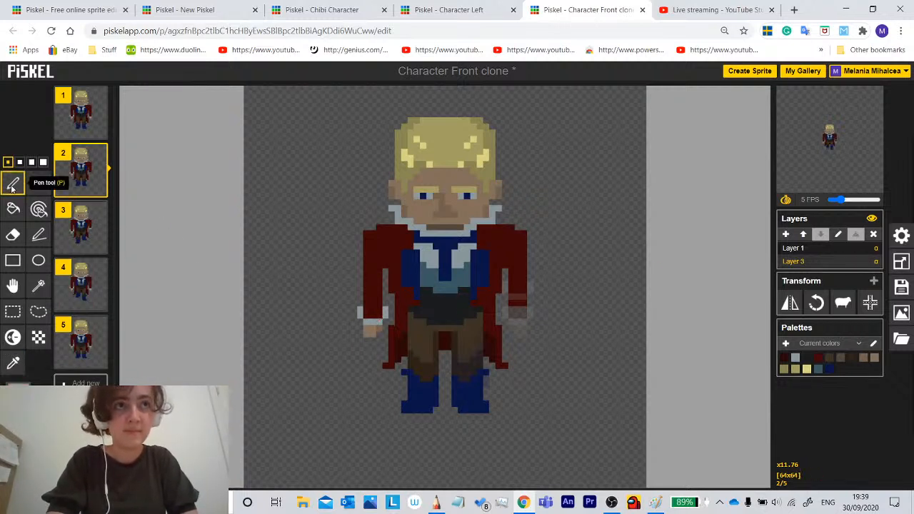
pyautogui.click(13, 183)
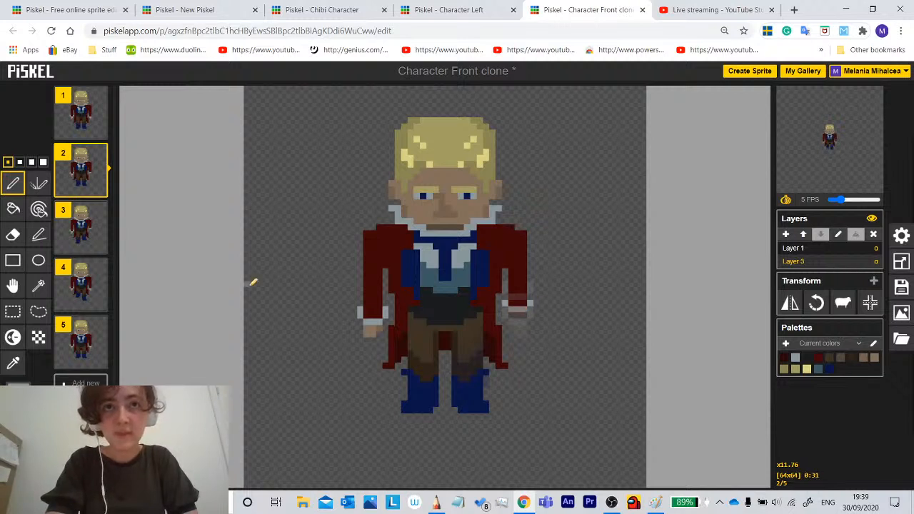
pyautogui.click(13, 362)
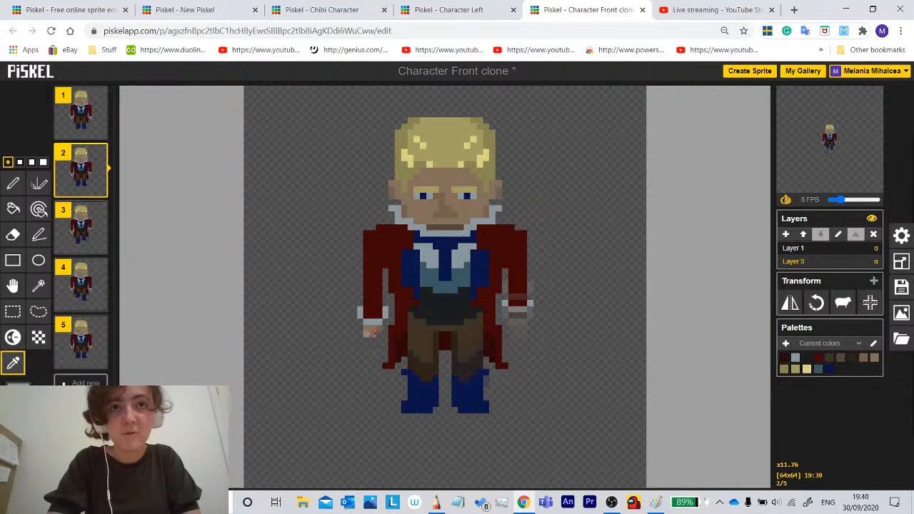
pyautogui.click(372, 333)
pyautogui.click(13, 183)
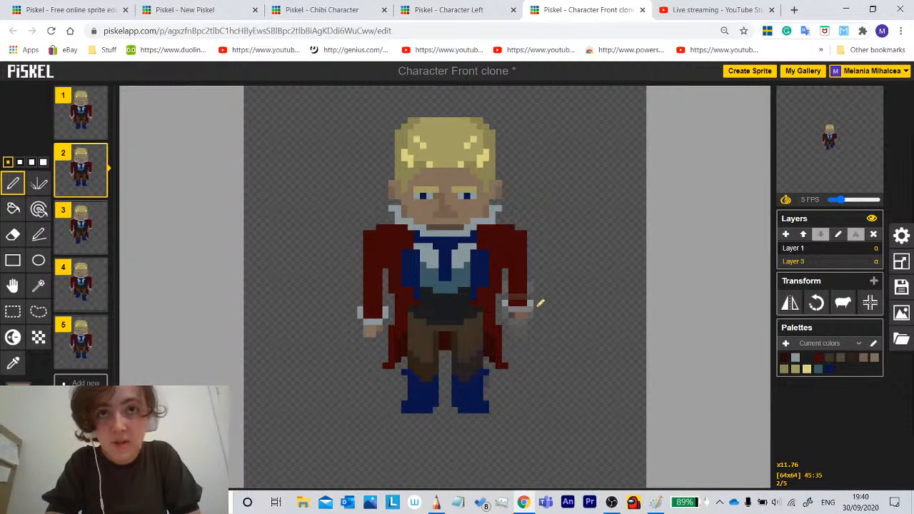
# Review frames 1 to 4 of the walk animation and duplicate frame 5.
pyautogui.click(84, 122)
pyautogui.click(83, 183)
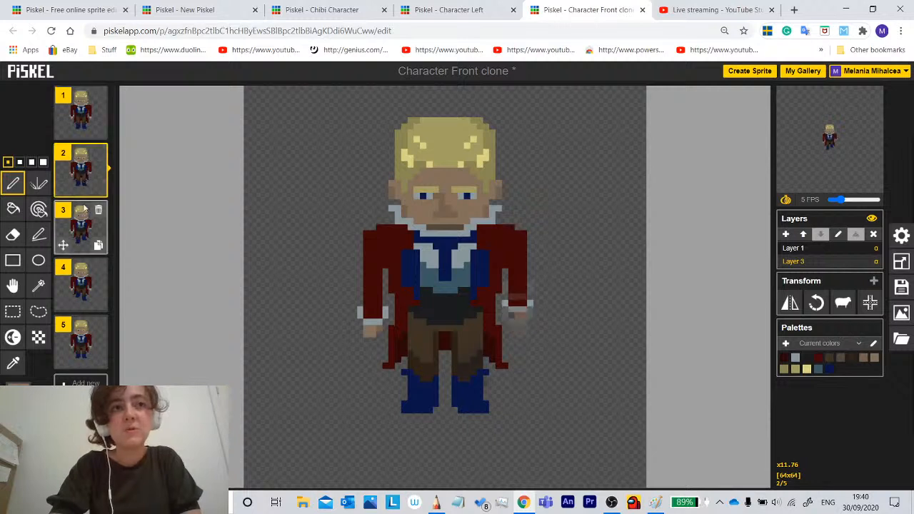
pyautogui.click(84, 228)
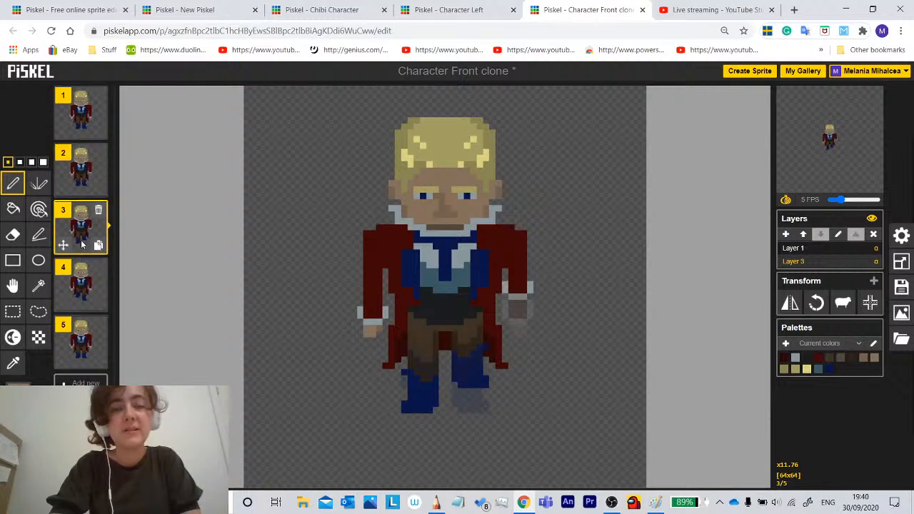
pyautogui.click(82, 295)
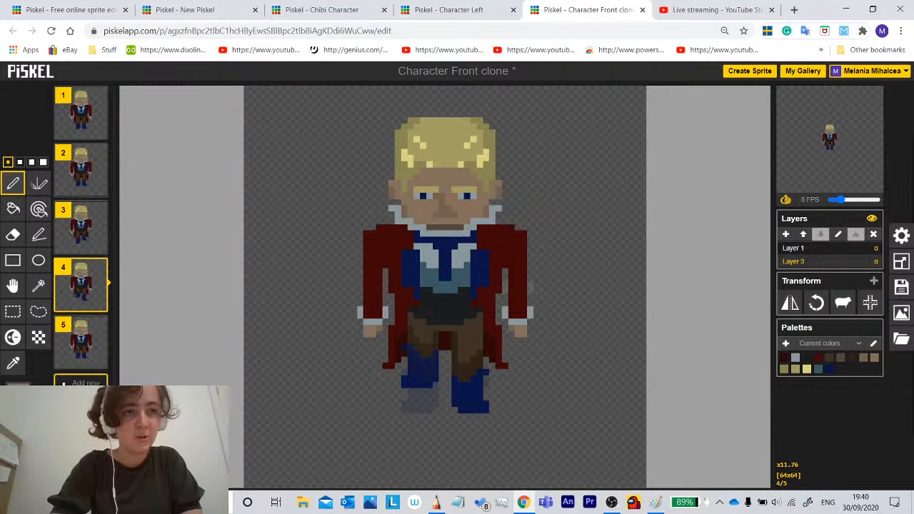
pyautogui.click(98, 360)
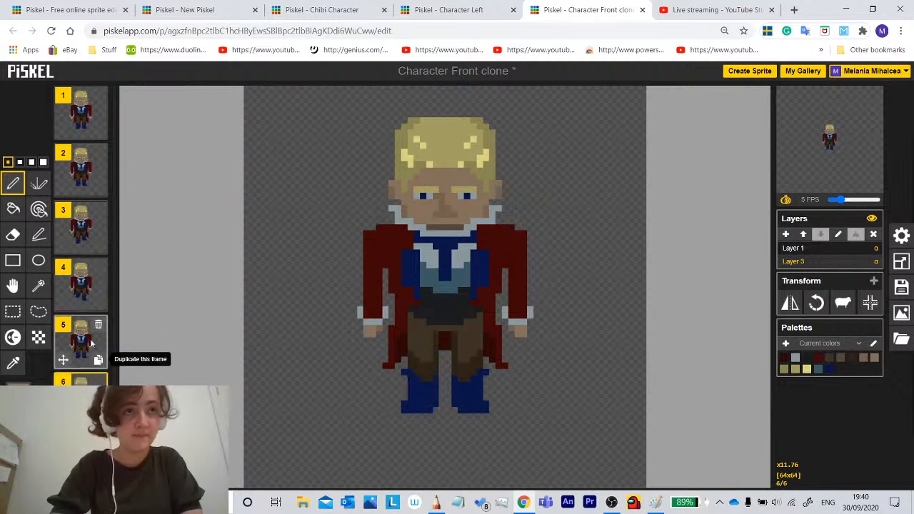
pyautogui.click(81, 286)
pyautogui.click(81, 225)
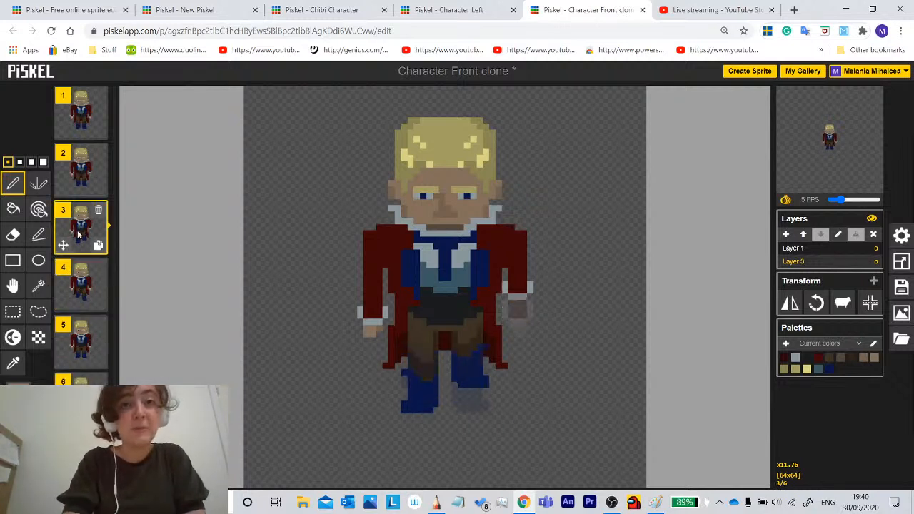
pyautogui.click(81, 172)
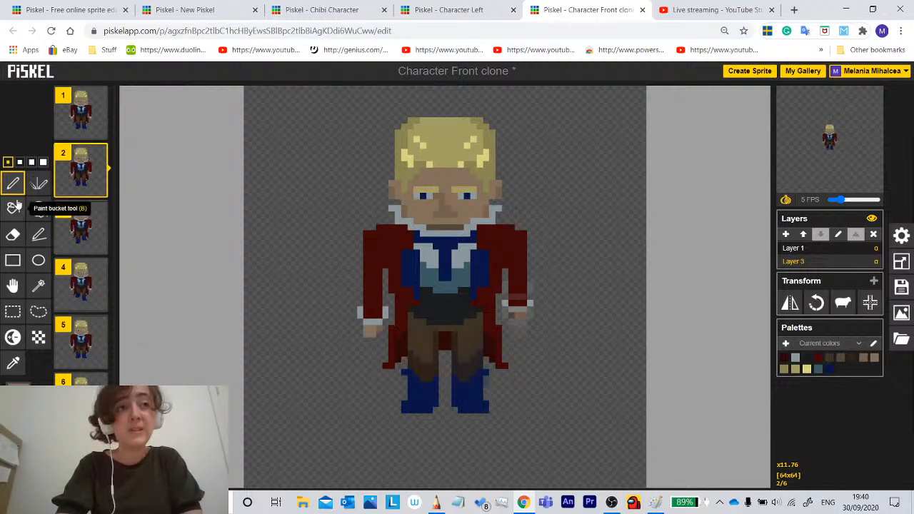
pyautogui.click(10, 313)
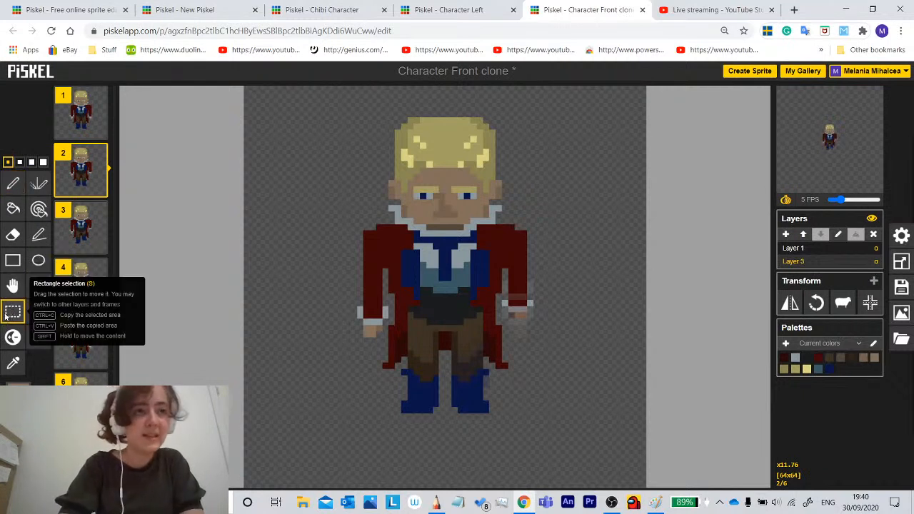
pyautogui.moveTo(551, 263); pyautogui.dragTo(504, 323)
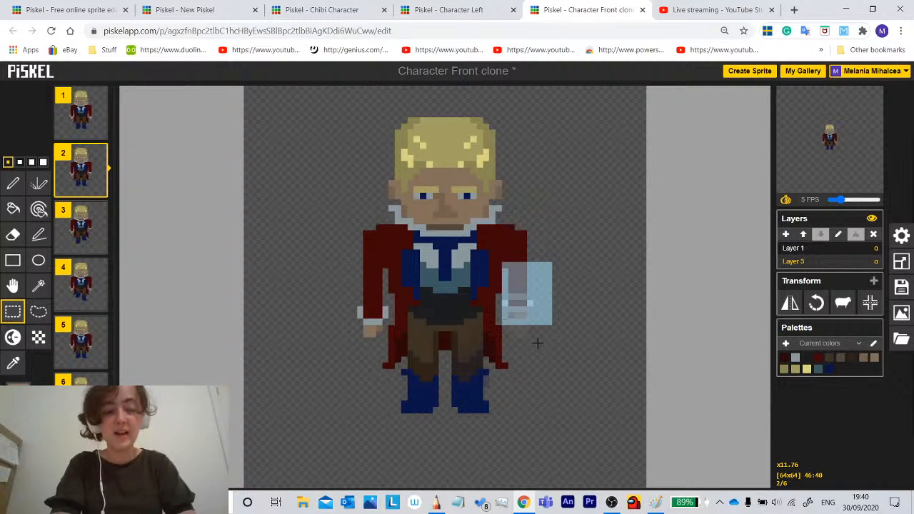
pyautogui.click(13, 184)
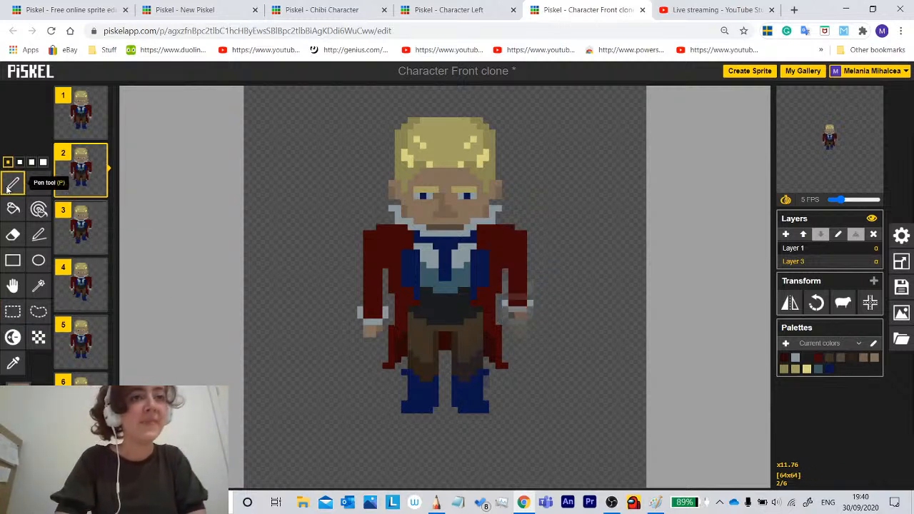
pyautogui.click(98, 210)
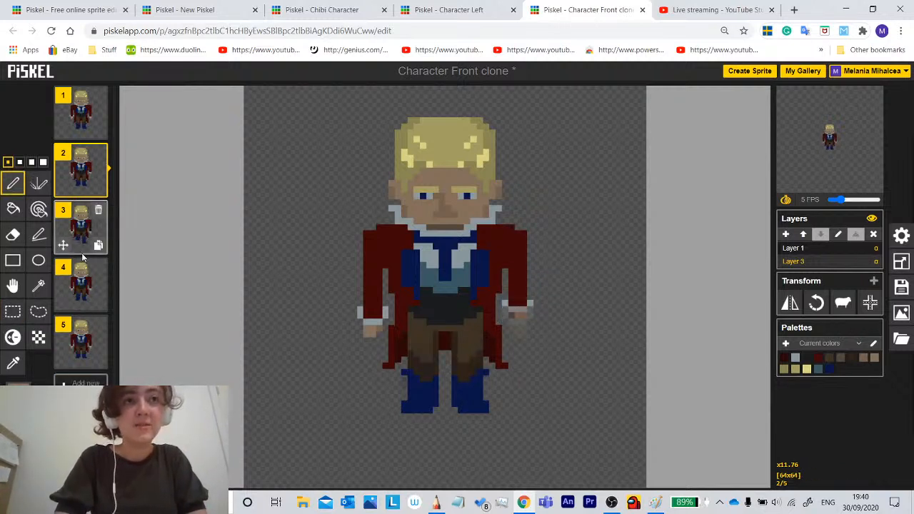
pyautogui.hotkey('ctrl', 'z')
# Examine the arm and leg poses in frames 3, 4 and 5 of the walk animation.
pyautogui.click(81, 227)
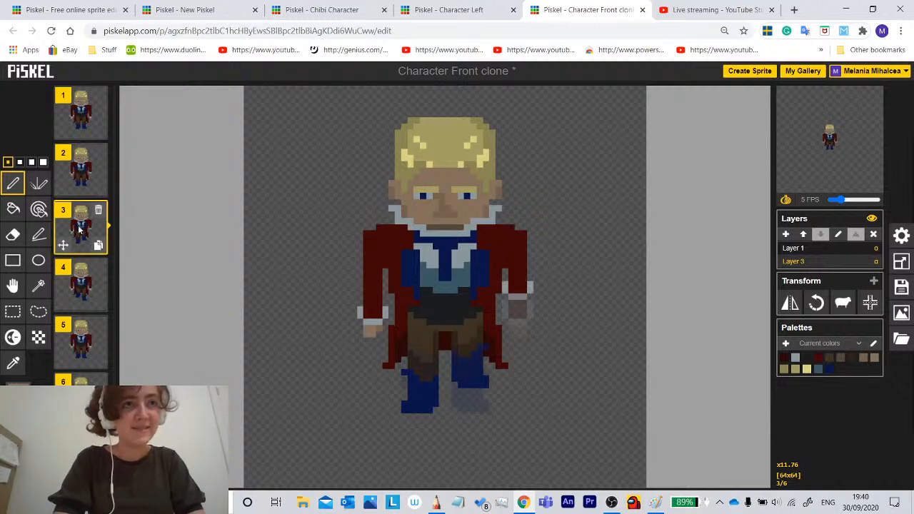
pyautogui.click(81, 286)
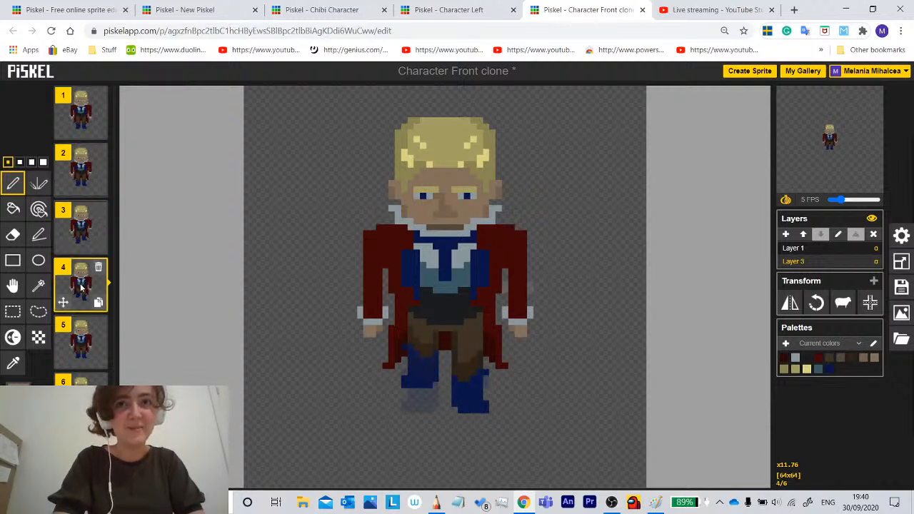
pyautogui.click(75, 221)
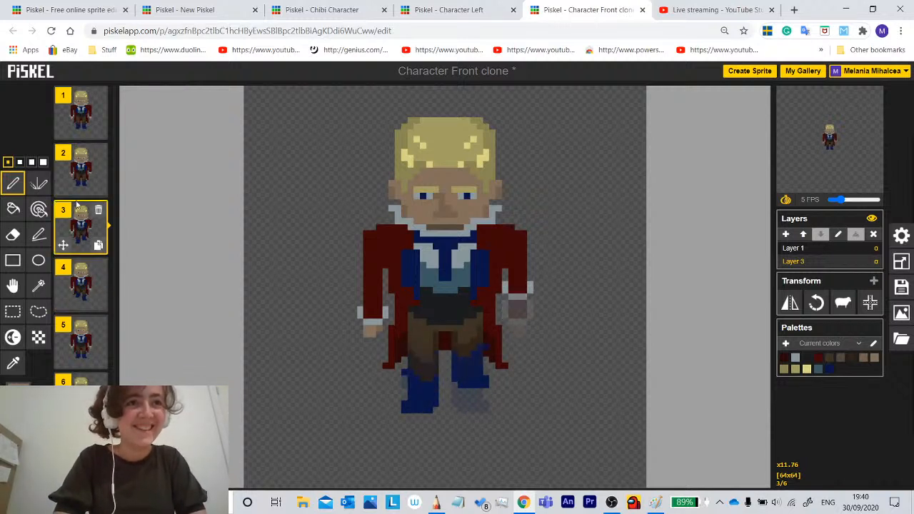
pyautogui.click(80, 298)
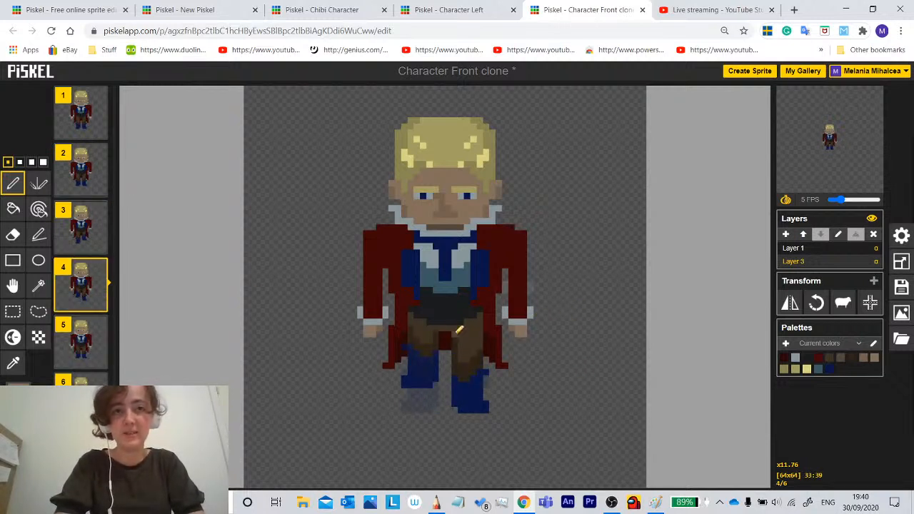
pyautogui.click(77, 345)
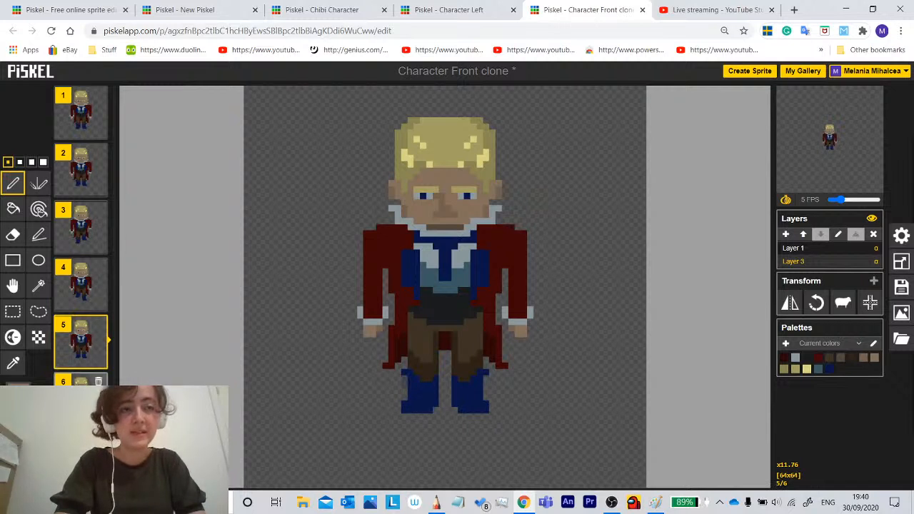
# In frame 6, replace the left forearm with the copied shorter forearm, cuff and hand.
pyautogui.click(80, 382)
pyautogui.click(13, 311)
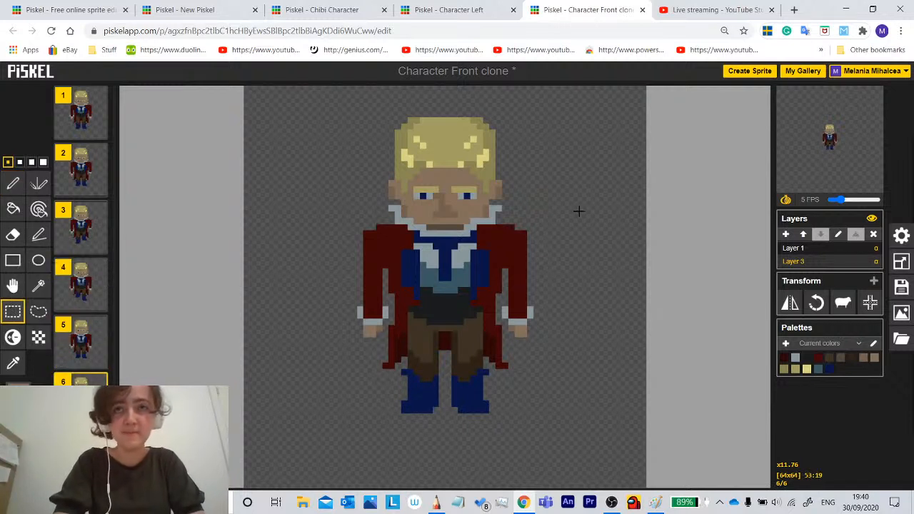
pyautogui.moveTo(565, 262); pyautogui.dragTo(508, 340)
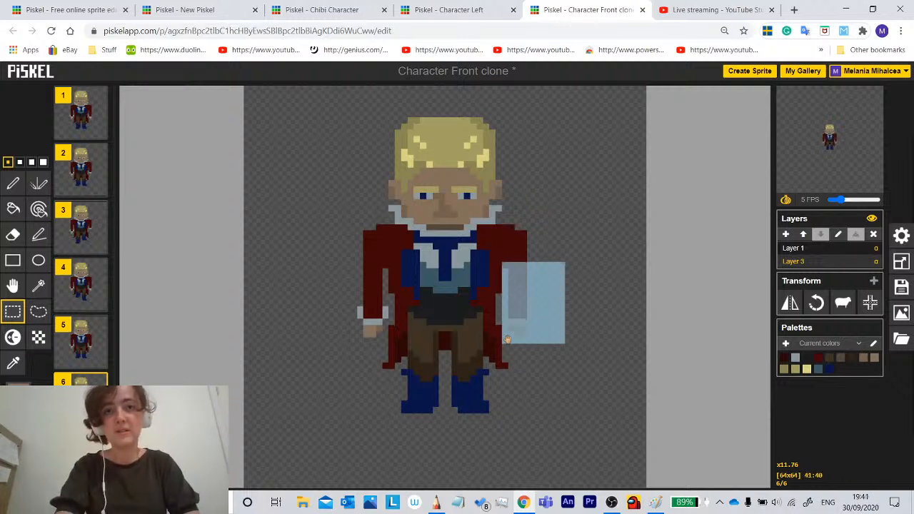
pyautogui.hotkey('ctrl', 'v')
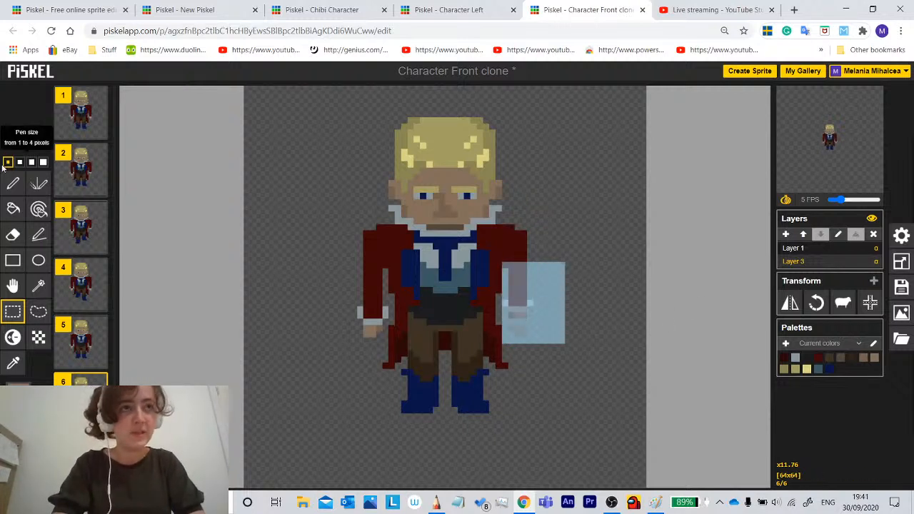
pyautogui.click(13, 184)
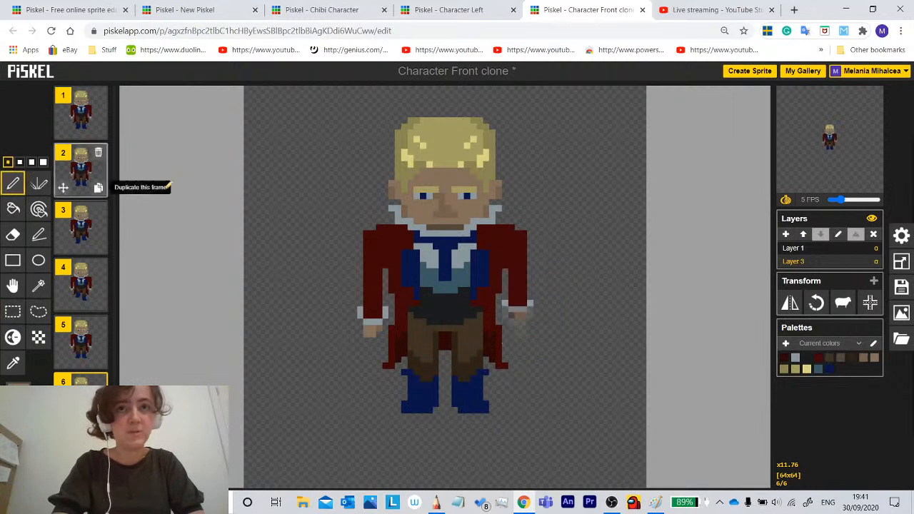
# Compare the arm poses across the walk frames and move the shortened-arm frame 6 ahead of frame 5.
pyautogui.click(81, 341)
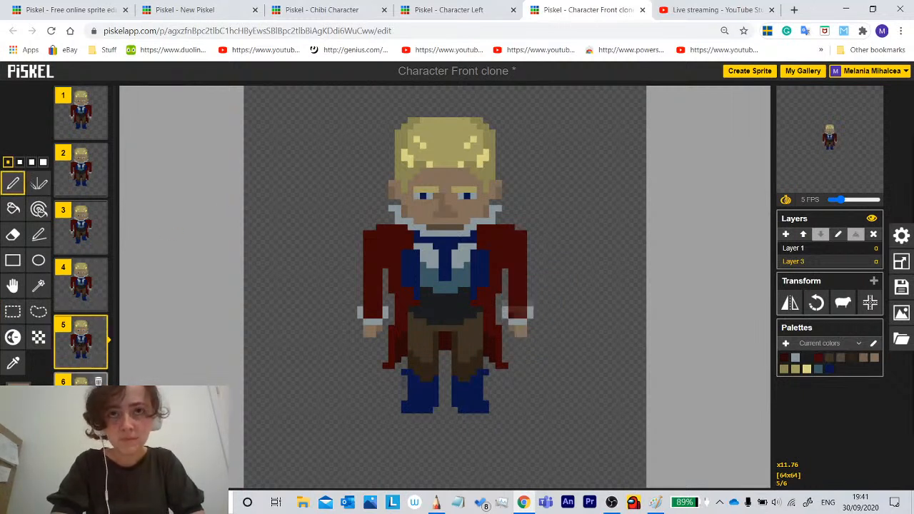
pyautogui.click(81, 382)
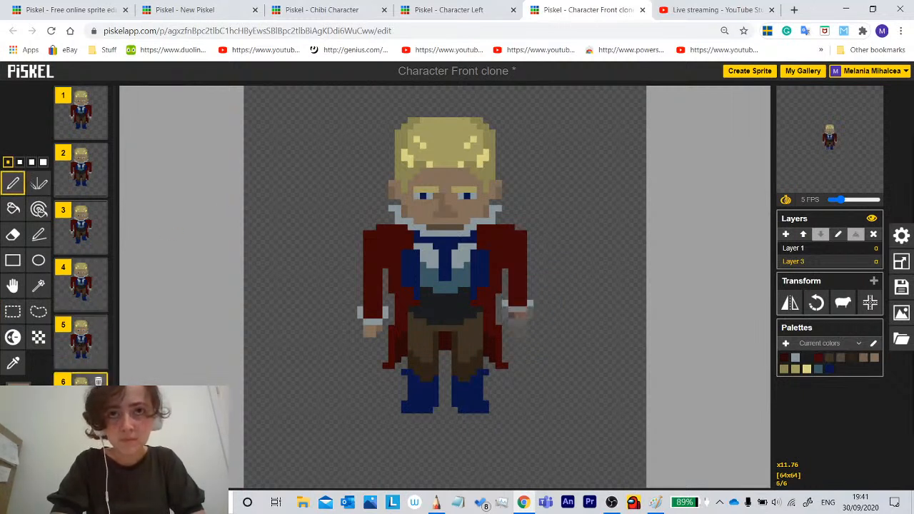
pyautogui.click(78, 281)
pyautogui.click(80, 173)
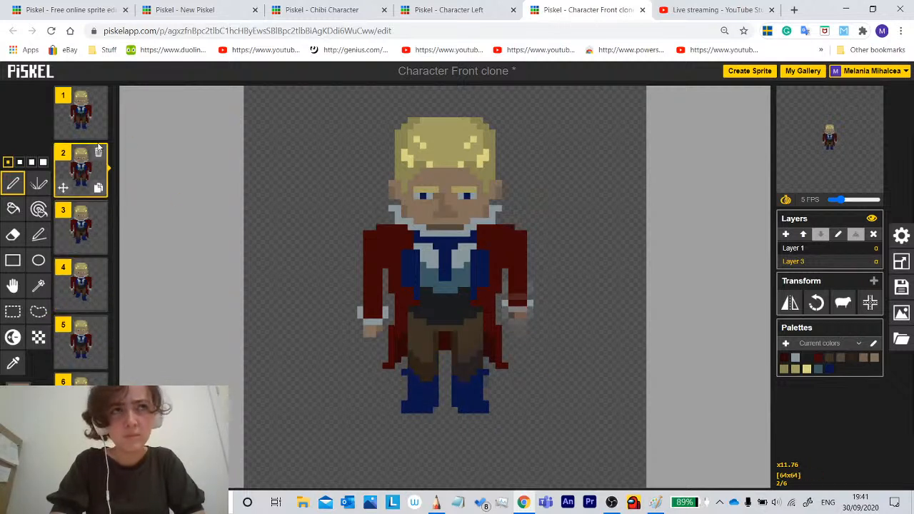
pyautogui.click(85, 113)
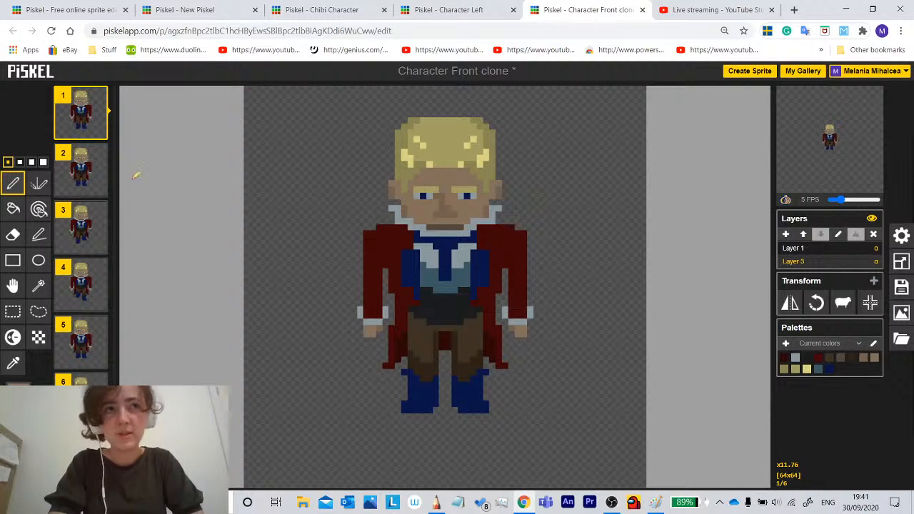
pyautogui.click(81, 171)
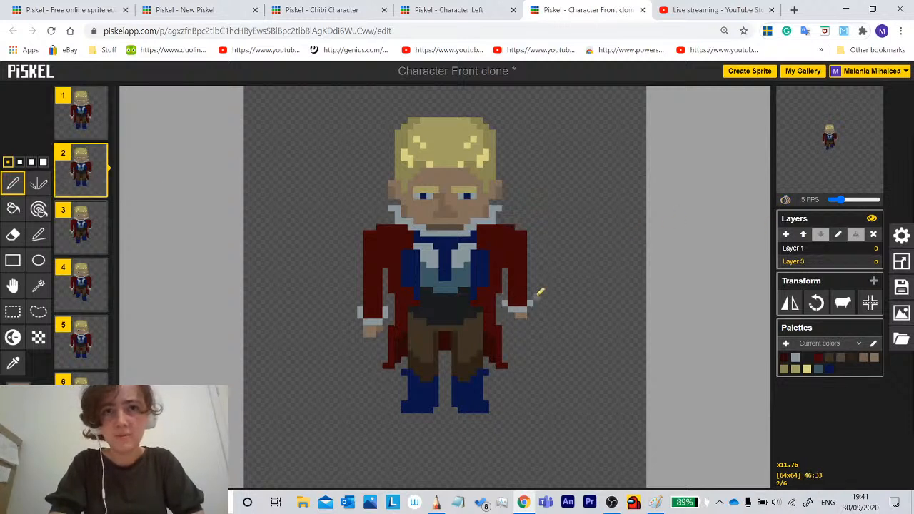
pyautogui.click(82, 228)
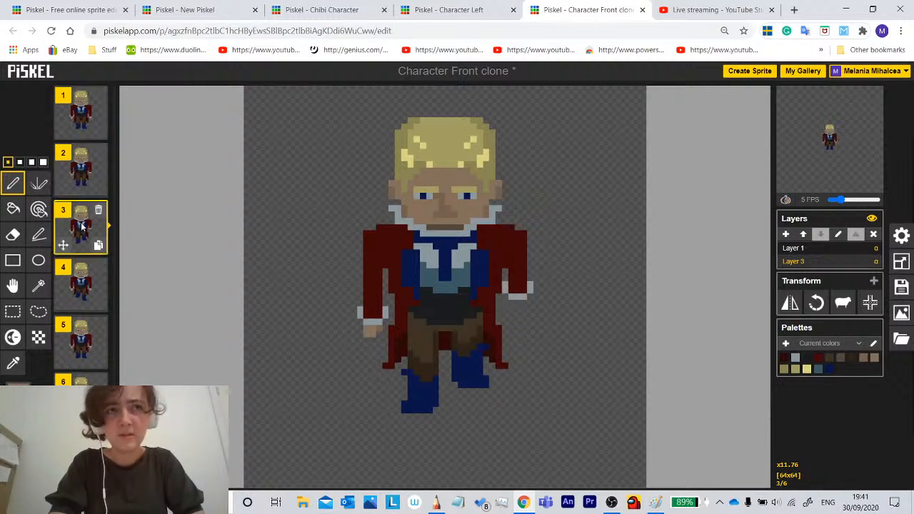
pyautogui.click(80, 170)
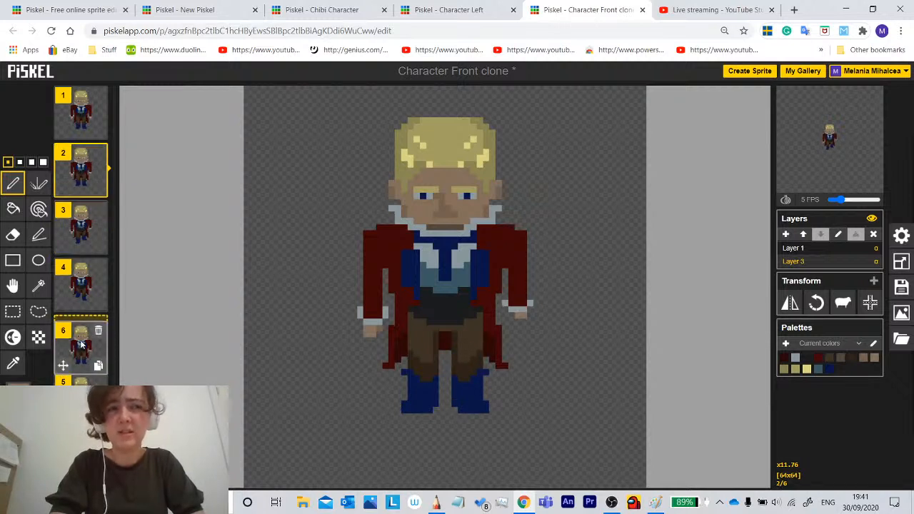
pyautogui.click(80, 381)
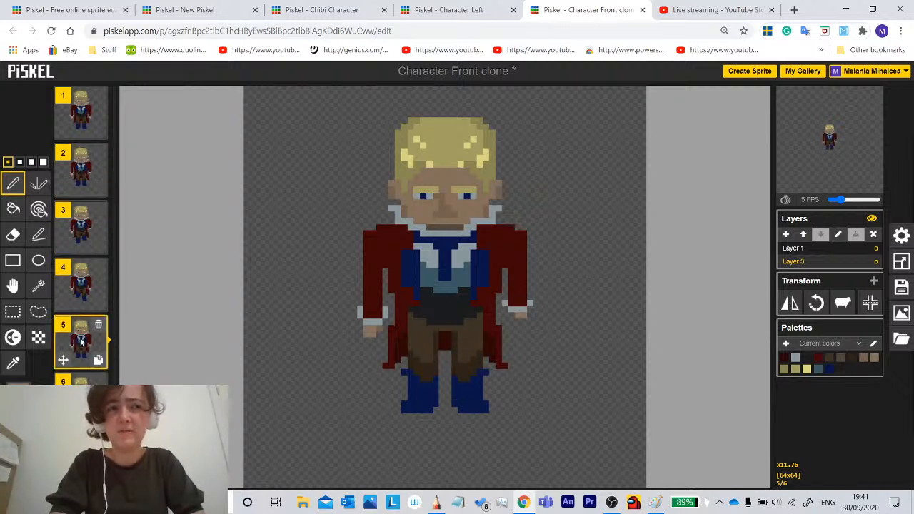
# Copy the raised left forearm and cuff from frame 3.
pyautogui.click(82, 225)
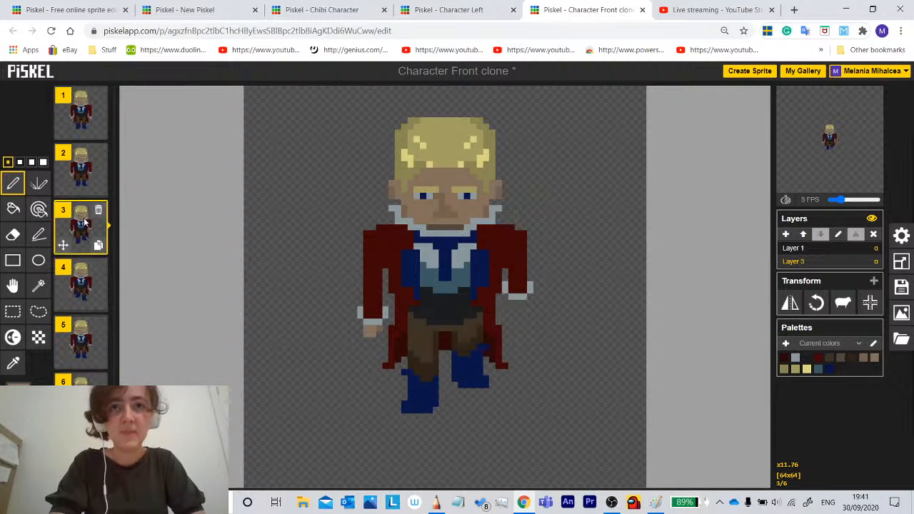
pyautogui.click(13, 311)
pyautogui.moveTo(555, 250); pyautogui.dragTo(504, 305)
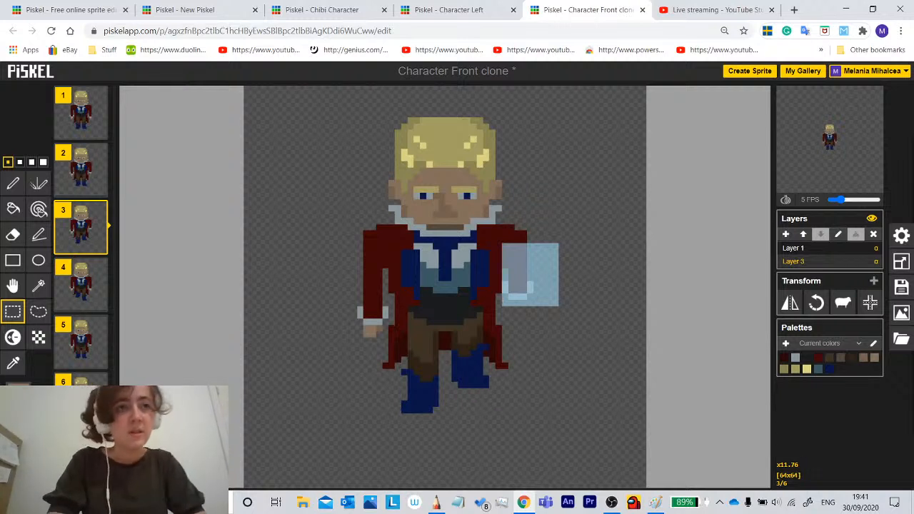
pyautogui.click(85, 340)
pyautogui.click(98, 326)
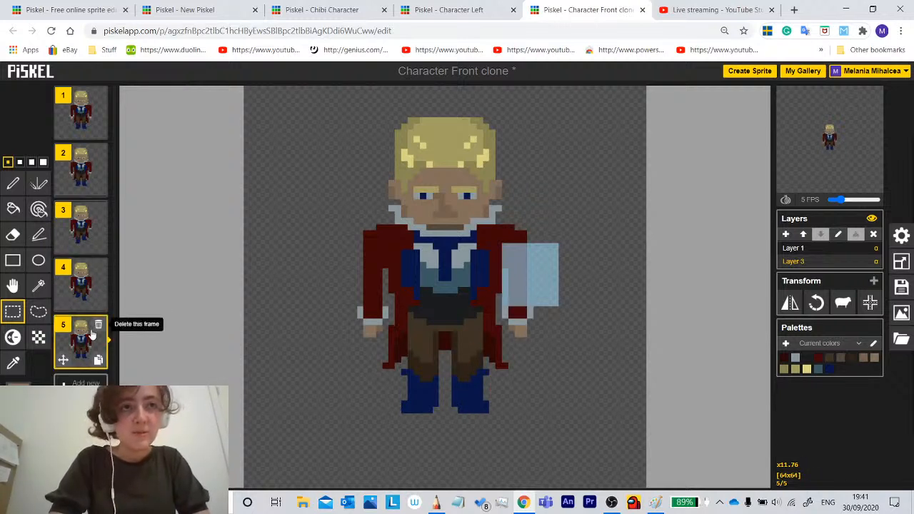
pyautogui.hotkey('ctrl', 'z')
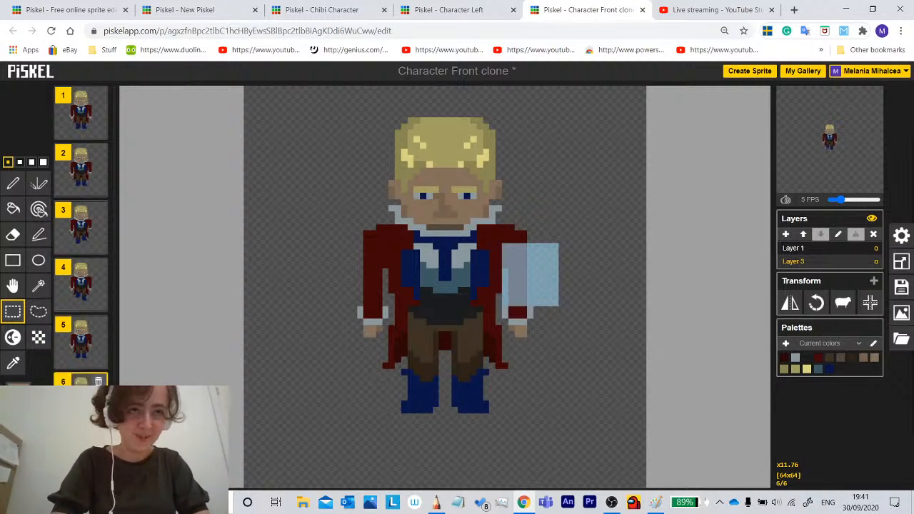
# Examine how the arm and leg poses change through frames 3 to 6 of the walk animation.
pyautogui.click(81, 357)
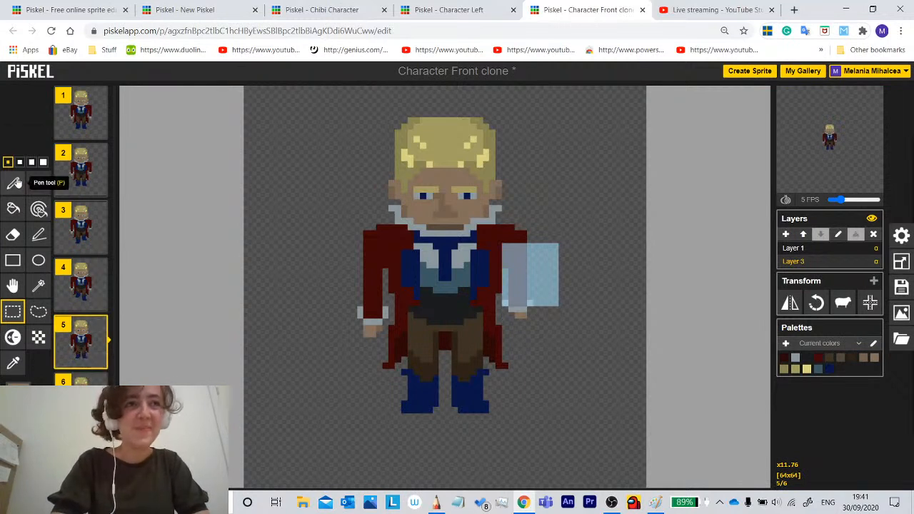
pyautogui.click(12, 184)
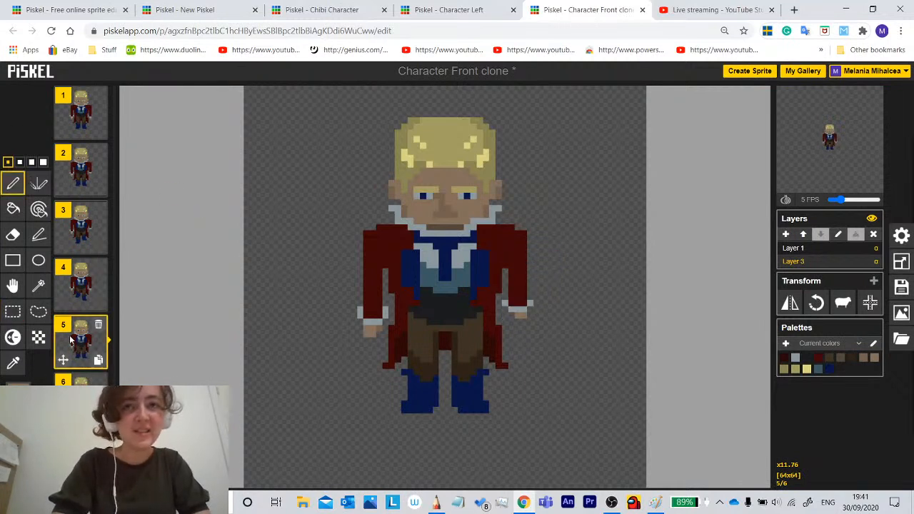
pyautogui.click(83, 293)
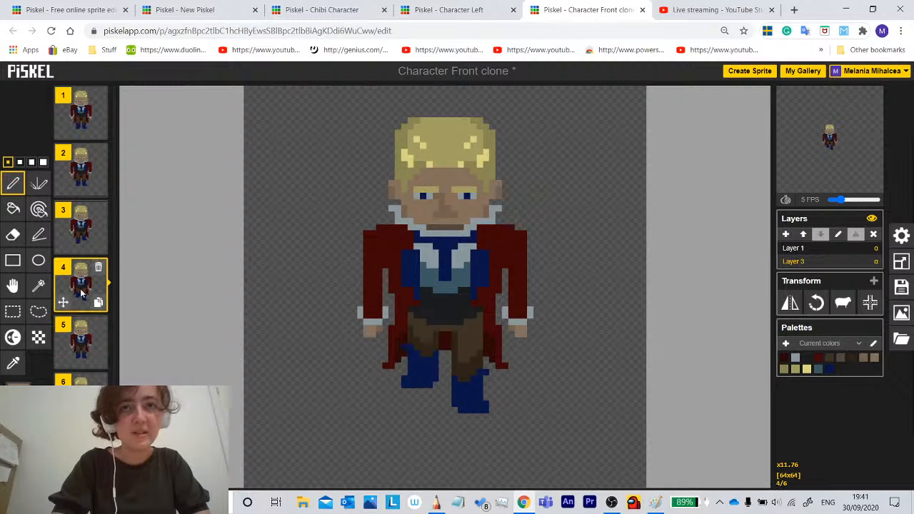
pyautogui.click(76, 237)
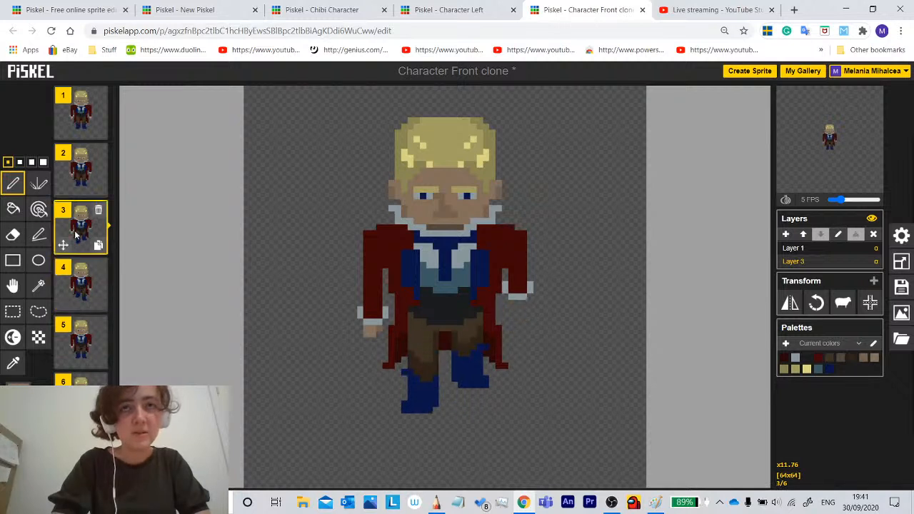
pyautogui.click(79, 286)
pyautogui.click(79, 342)
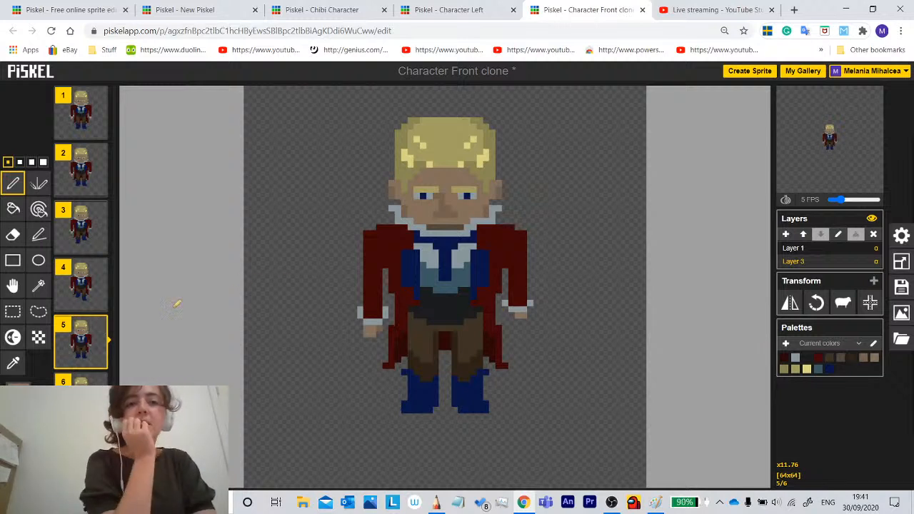
pyautogui.click(90, 274)
pyautogui.press('Up')
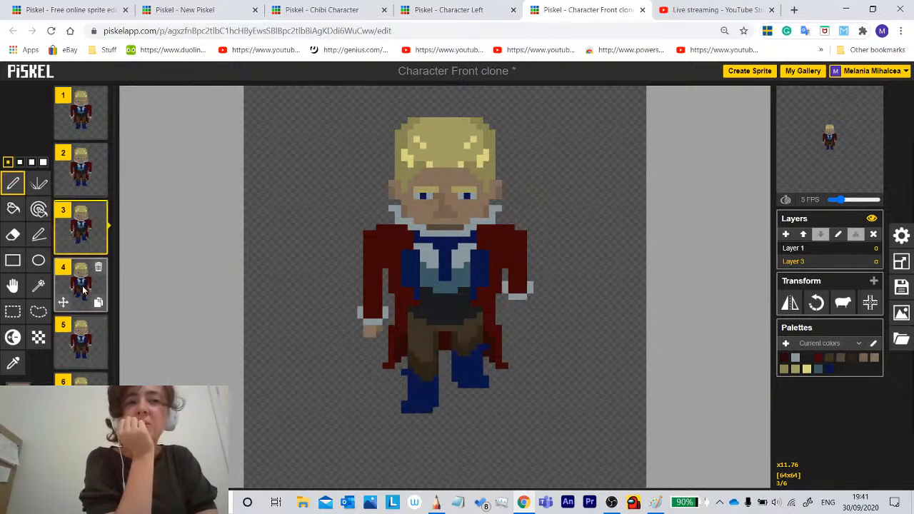
pyautogui.click(84, 289)
pyautogui.click(80, 342)
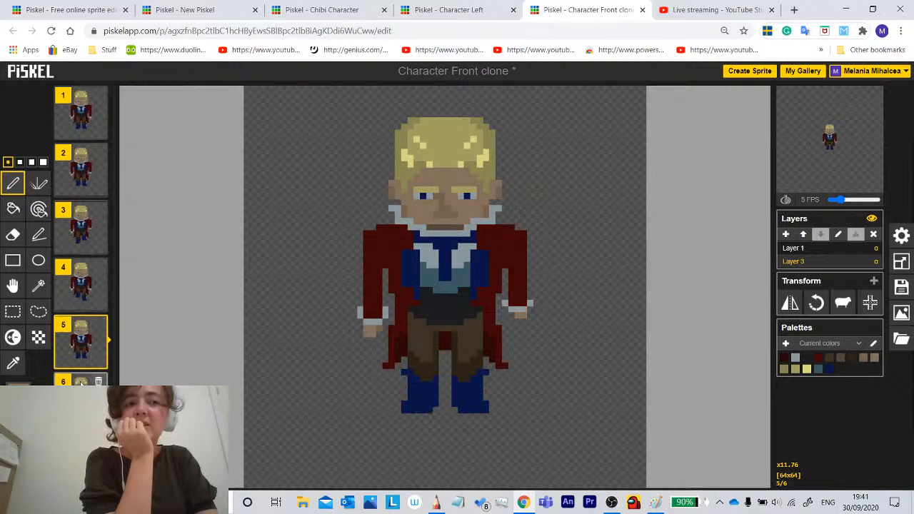
pyautogui.press('Down')
pyautogui.click(84, 340)
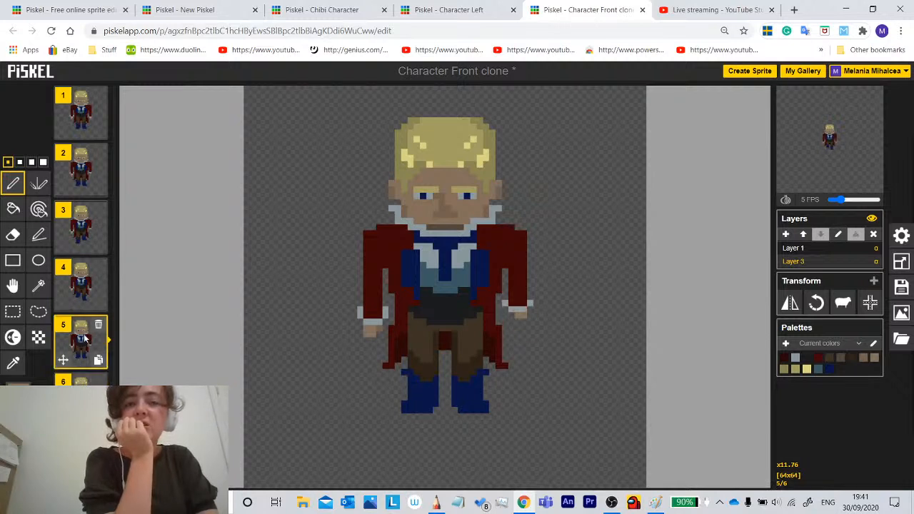
pyautogui.click(83, 286)
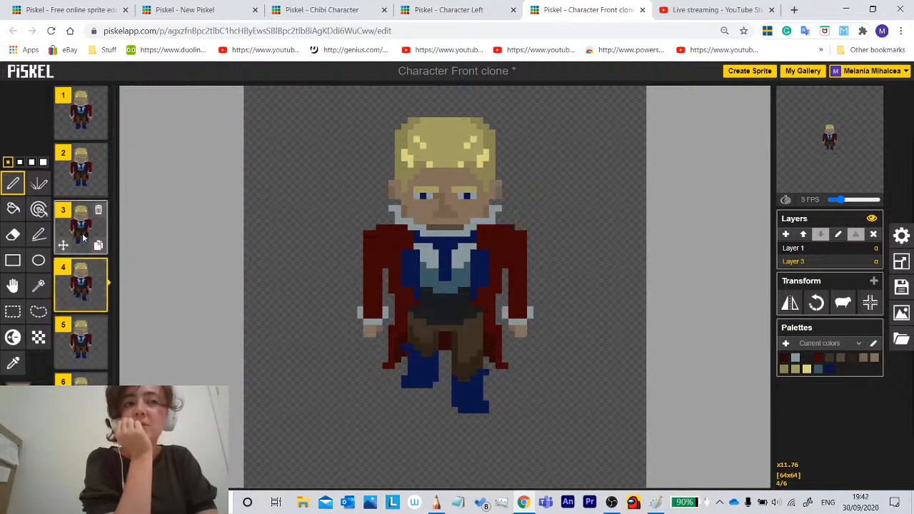
pyautogui.click(84, 240)
pyautogui.click(79, 285)
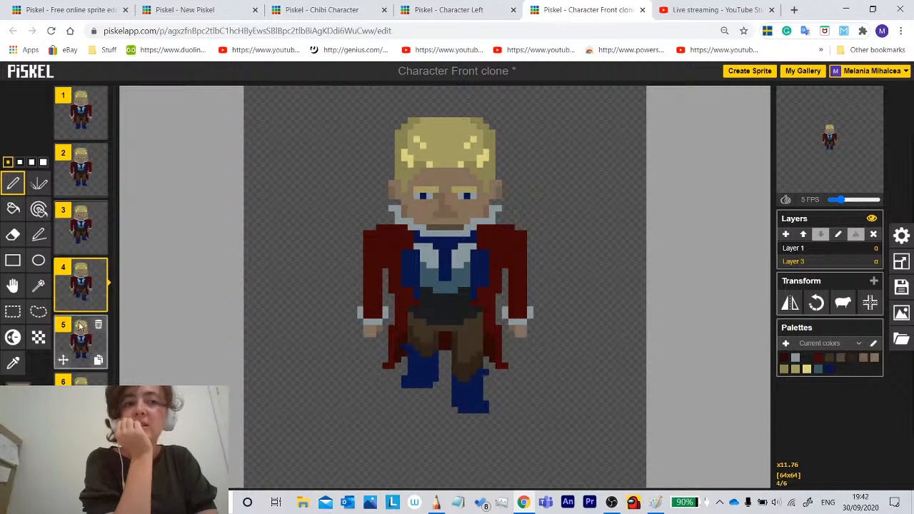
pyautogui.click(80, 327)
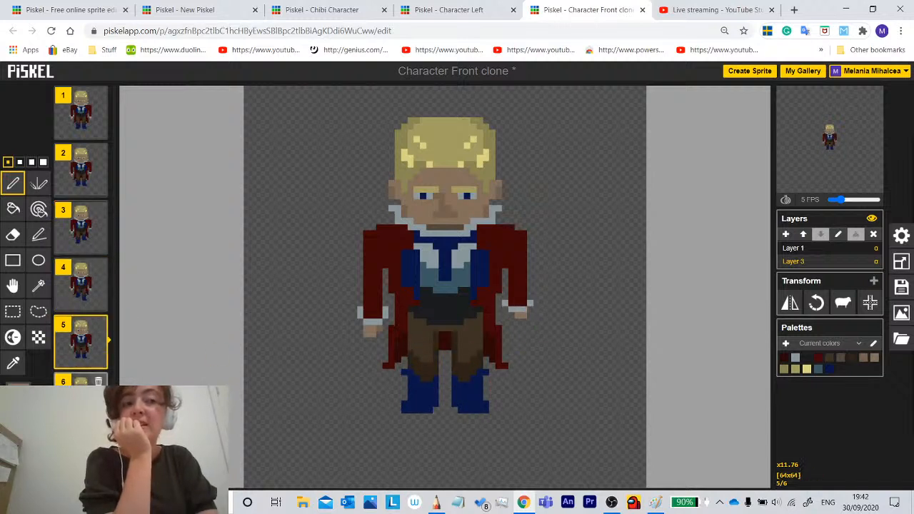
# In frame 6, replace the left forearm and hand with the raised forearm copied from frame 3.
pyautogui.click(79, 380)
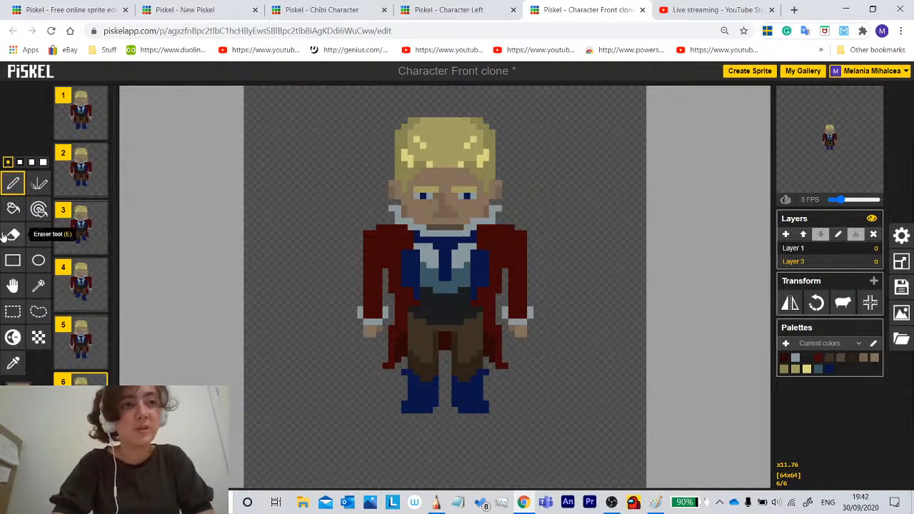
pyautogui.click(13, 311)
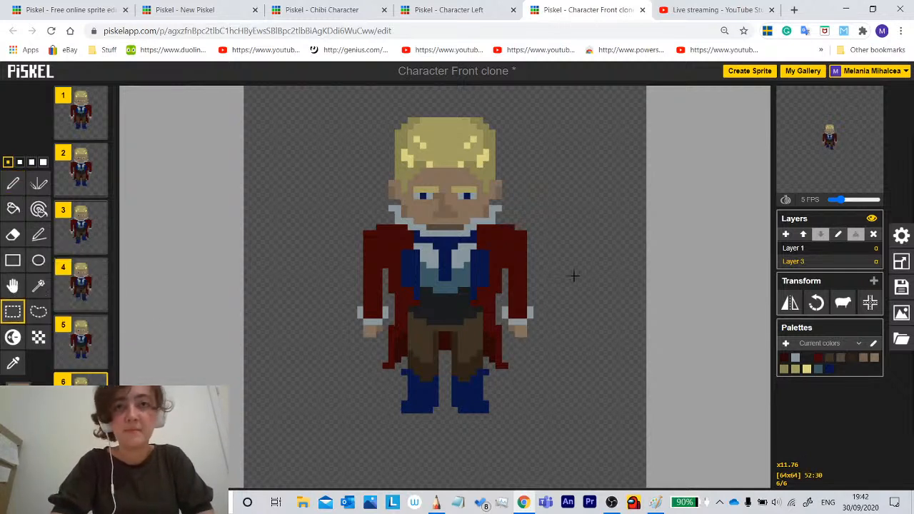
pyautogui.moveTo(554, 258); pyautogui.dragTo(506, 340)
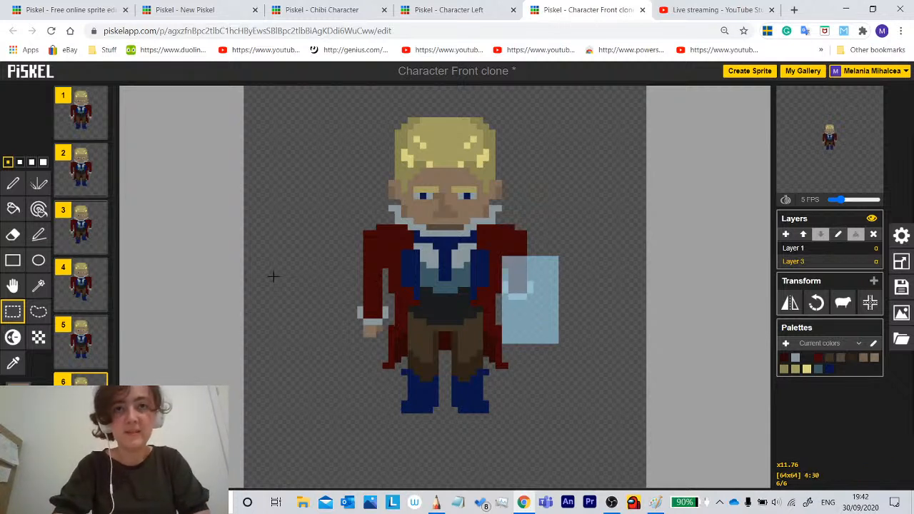
# In frame 6, paint a light-grey row across the raised left sleeve to close the cuff's outline around its opening.
pyautogui.click(13, 184)
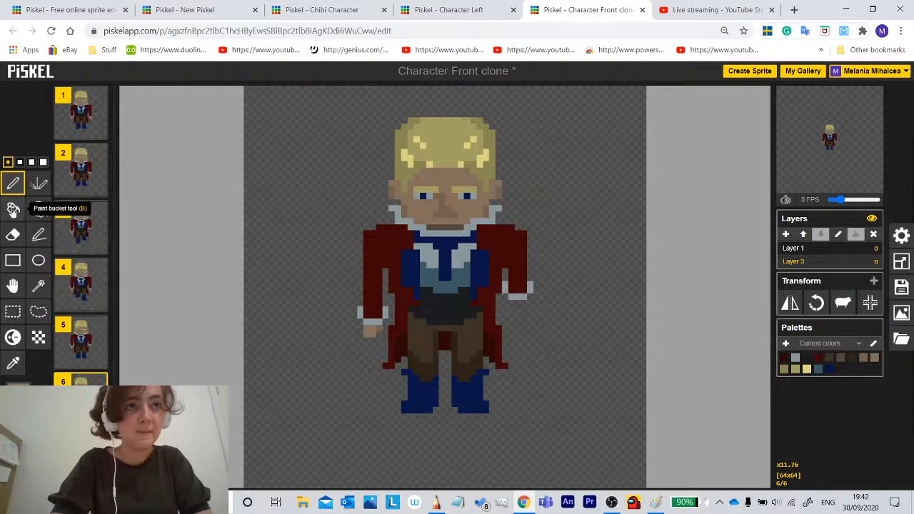
pyautogui.click(13, 362)
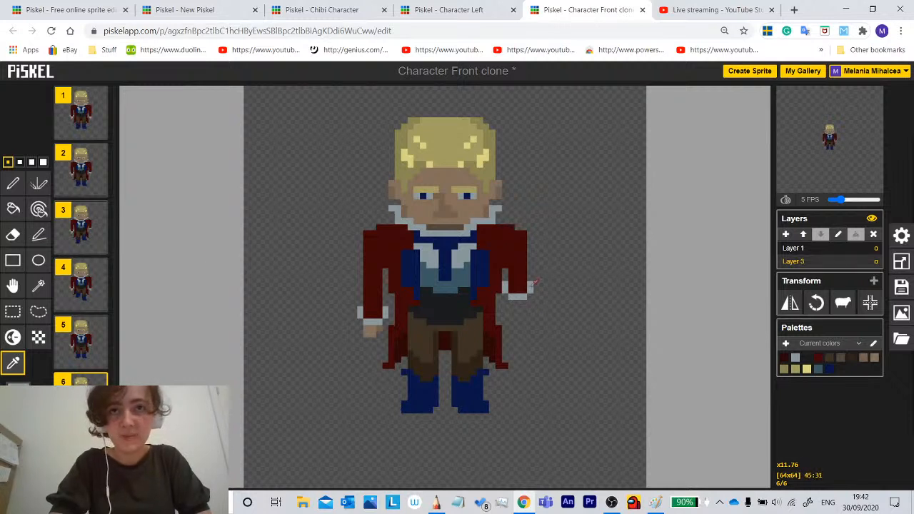
pyautogui.click(13, 183)
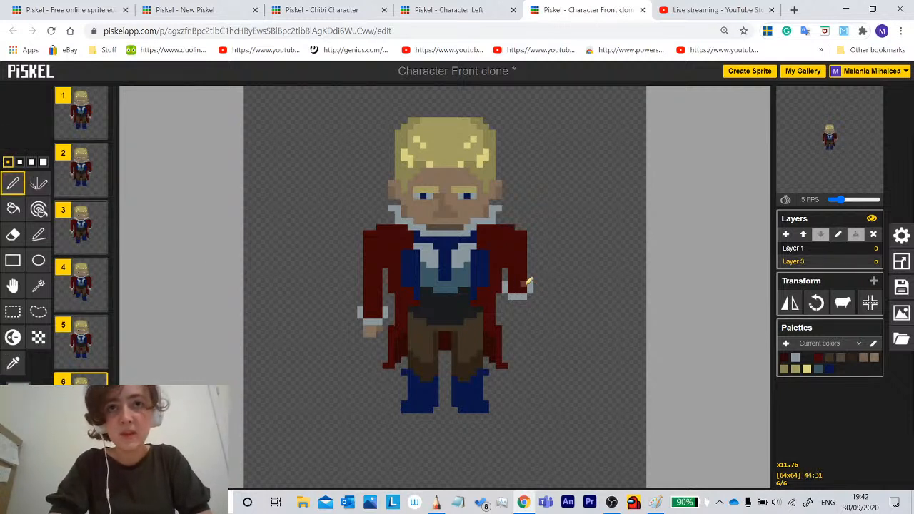
pyautogui.moveTo(524, 278); pyautogui.dragTo(511, 278)
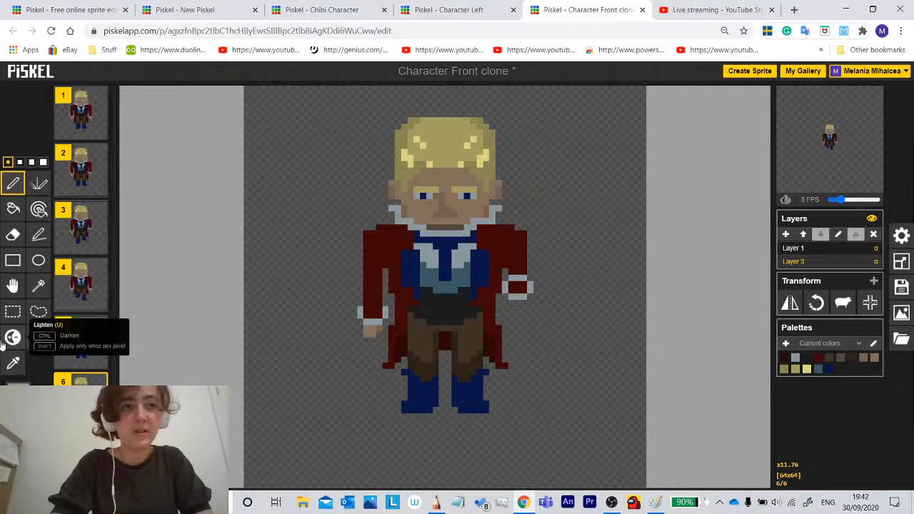
# Fill the opening of frame 6's raised left cuff with skin tones sampled from the other hand.
pyautogui.click(13, 363)
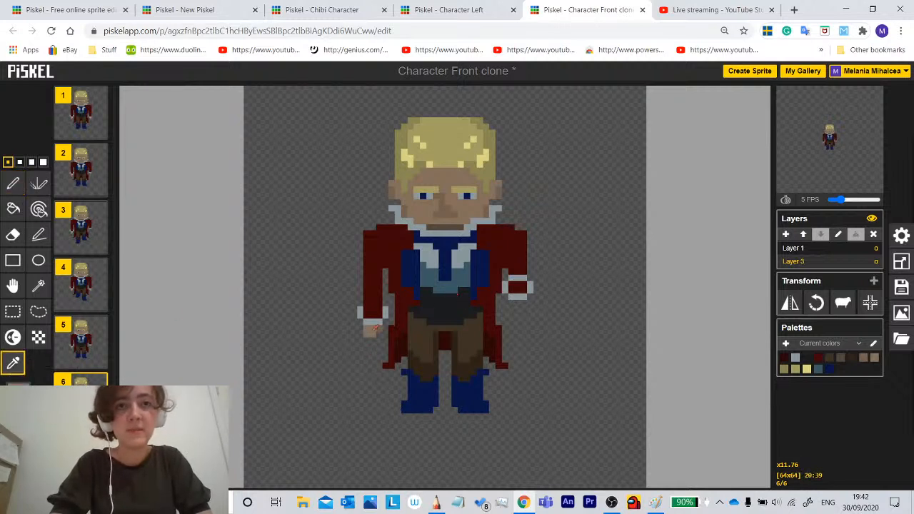
pyautogui.click(13, 183)
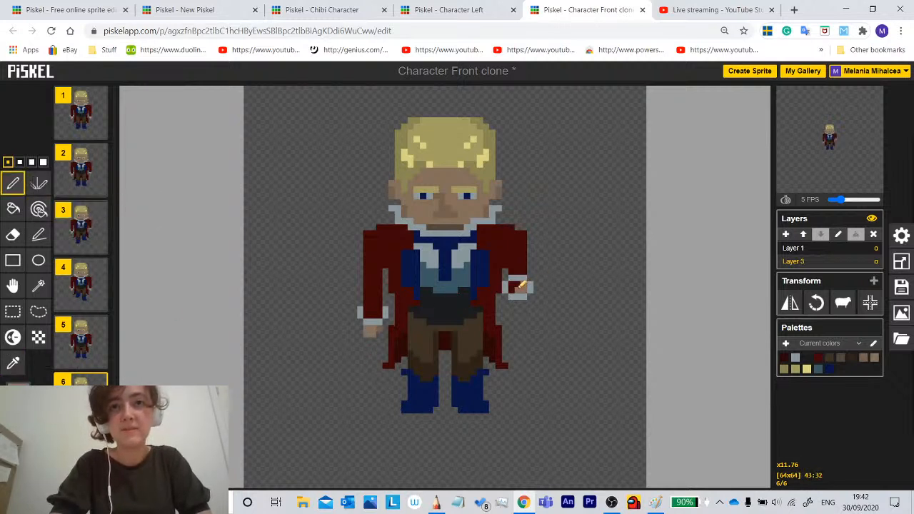
pyautogui.click(13, 363)
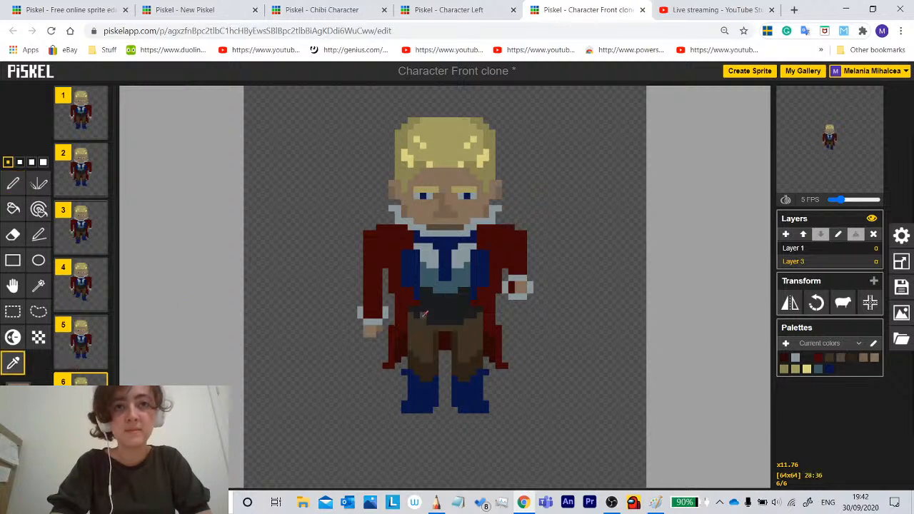
pyautogui.click(13, 183)
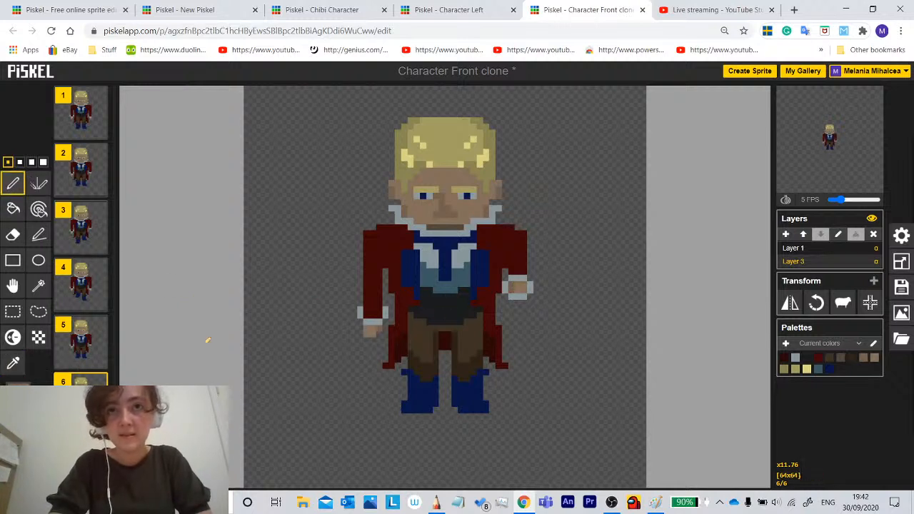
# In frame 5, lower the left cuff by one pixel row and remove its old upper corner pixels.
pyautogui.click(79, 348)
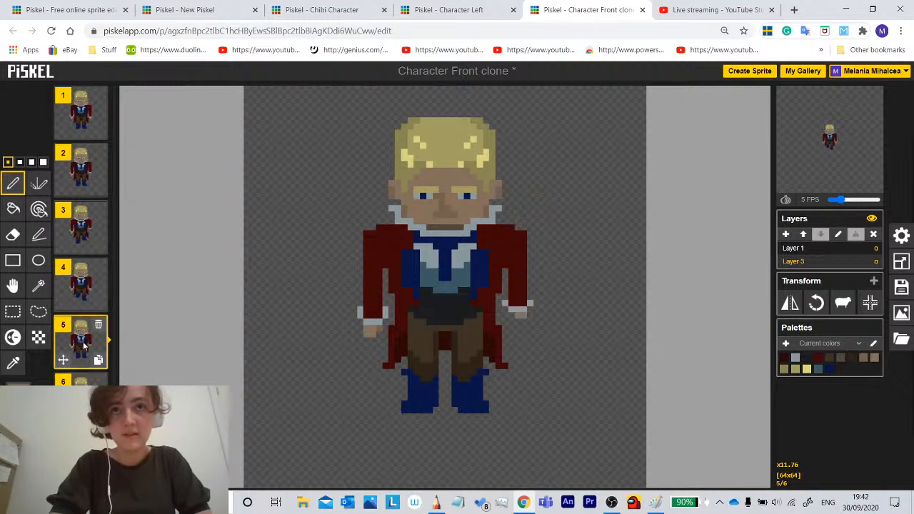
pyautogui.click(80, 290)
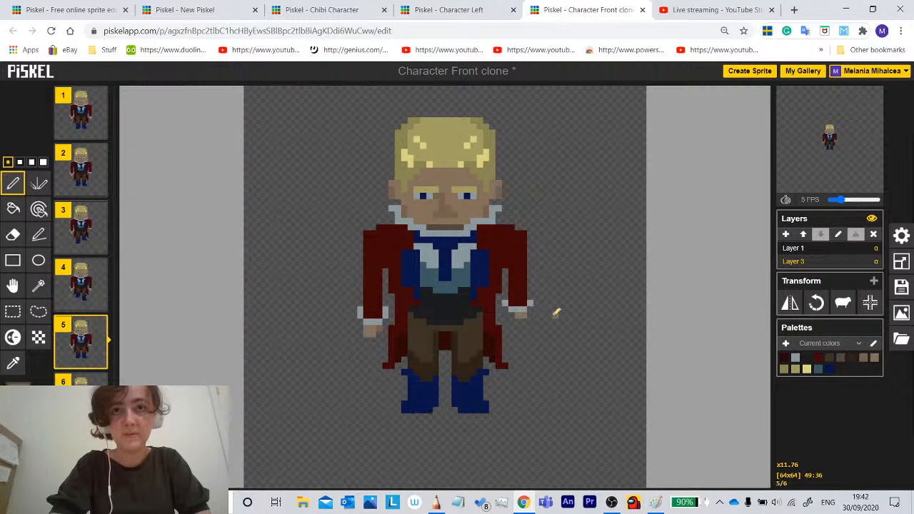
pyautogui.click(13, 363)
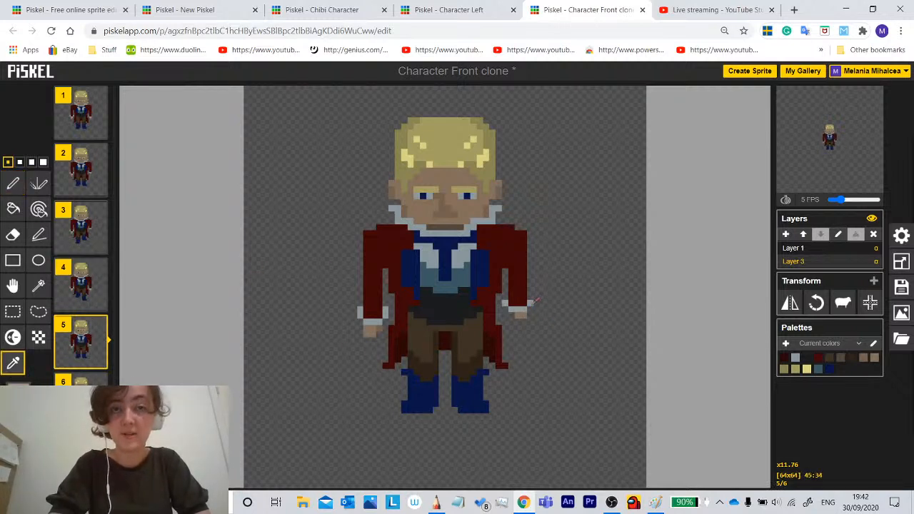
pyautogui.click(13, 183)
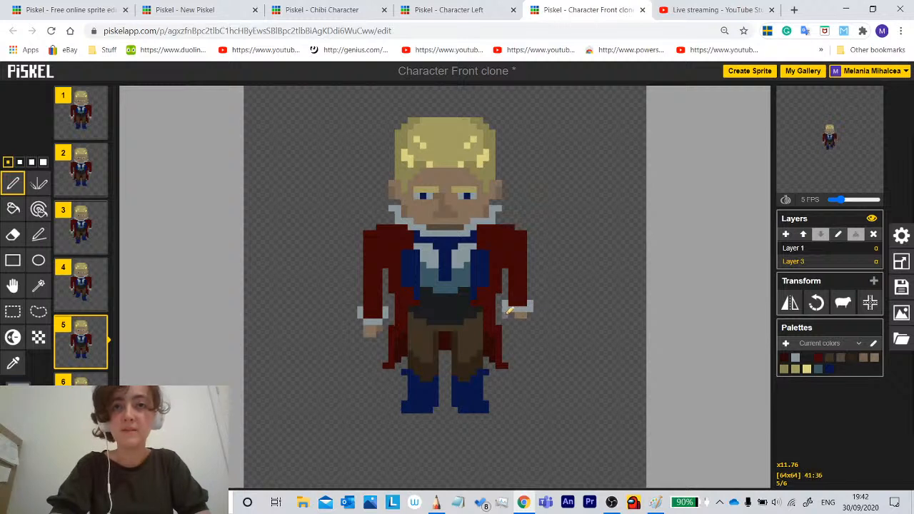
pyautogui.click(13, 234)
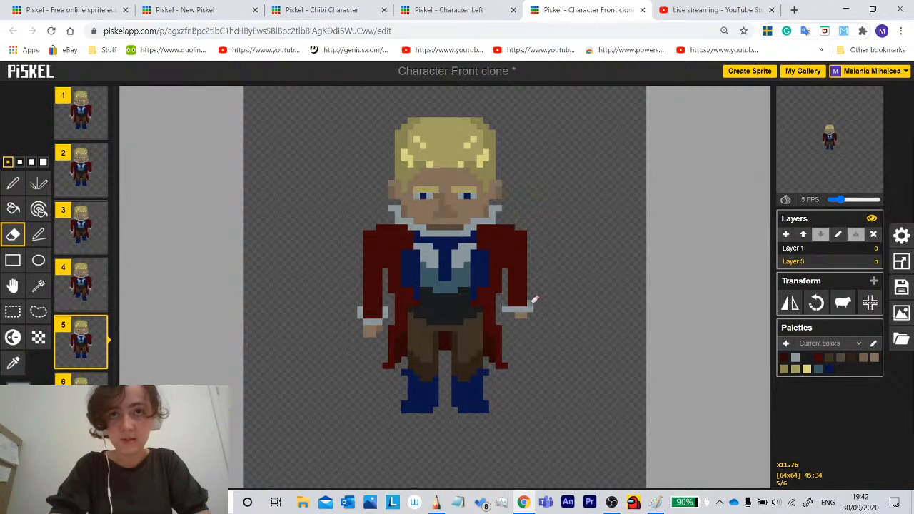
pyautogui.click(14, 184)
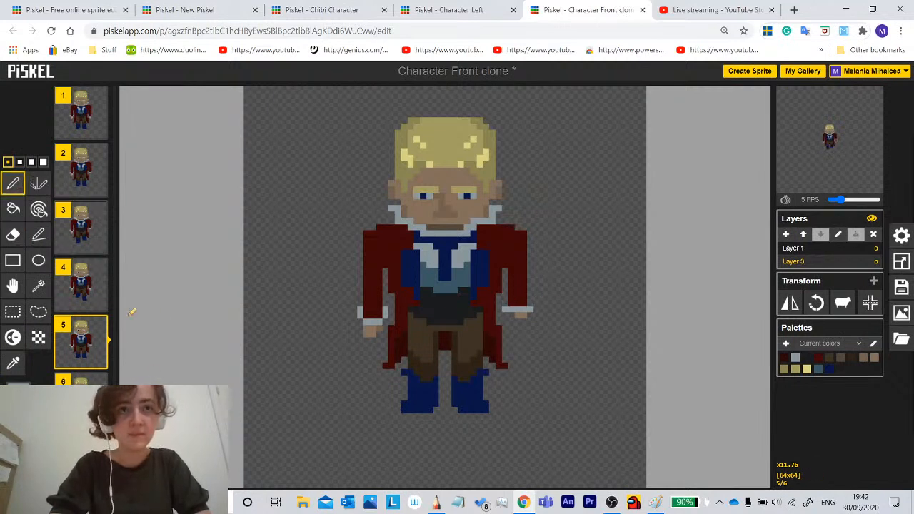
# Paint skin-toned hand pixels over the left cuff in frame 5, using colours sampled from the opposite hand.
pyautogui.click(15, 365)
pyautogui.click(369, 325)
pyautogui.click(12, 183)
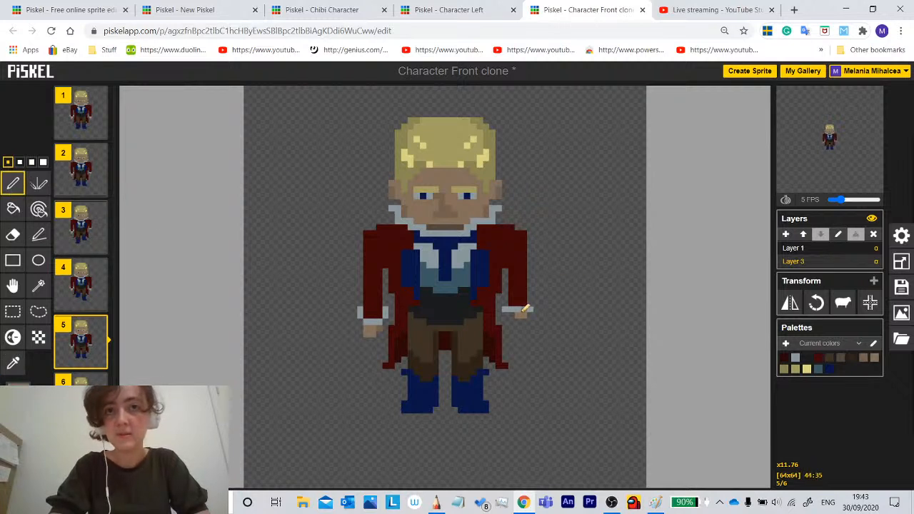
pyautogui.click(13, 363)
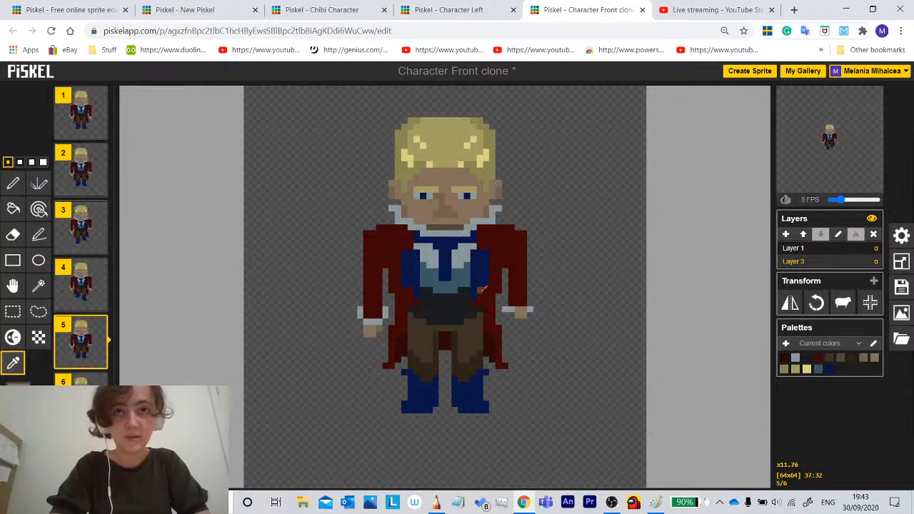
pyautogui.click(380, 326)
pyautogui.click(13, 184)
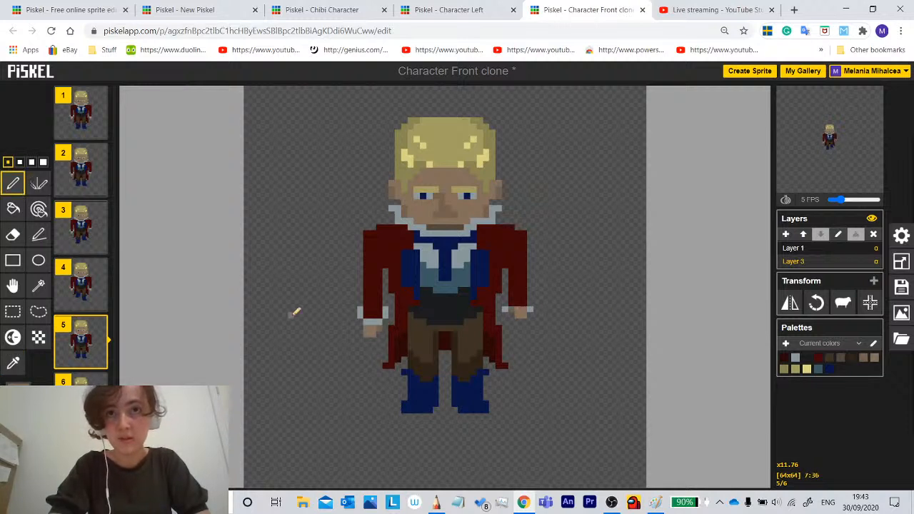
# Compare the left hand across frames 4 to 6 and paint a light-grey upper edge on frame 5's left cuff.
pyautogui.click(78, 381)
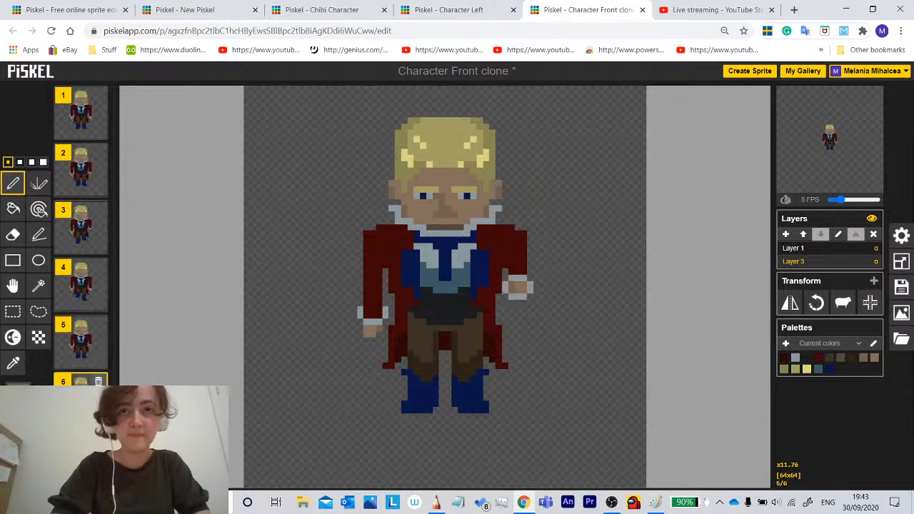
pyautogui.click(81, 342)
pyautogui.click(82, 289)
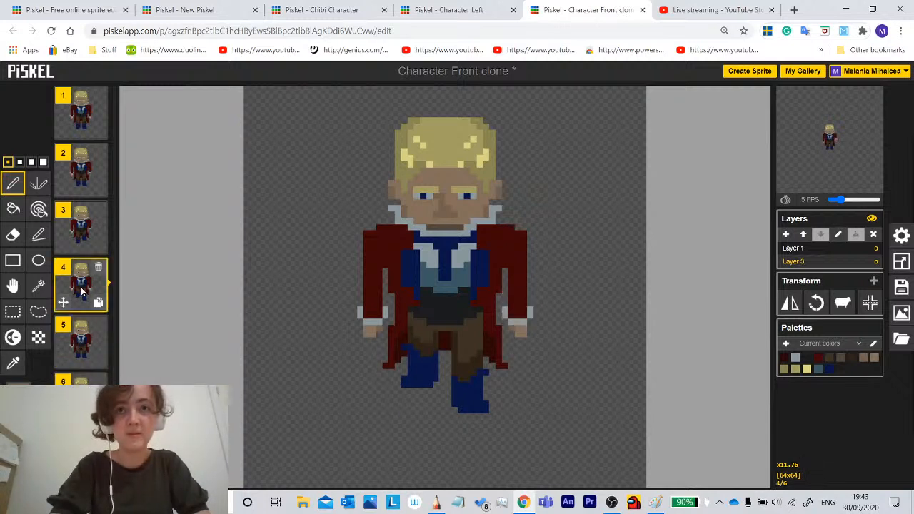
pyautogui.click(80, 382)
pyautogui.click(80, 343)
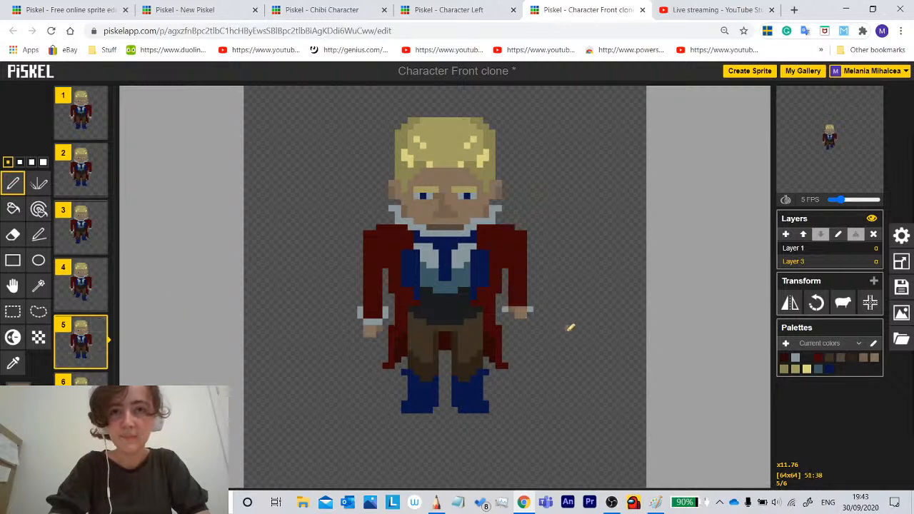
pyautogui.click(12, 363)
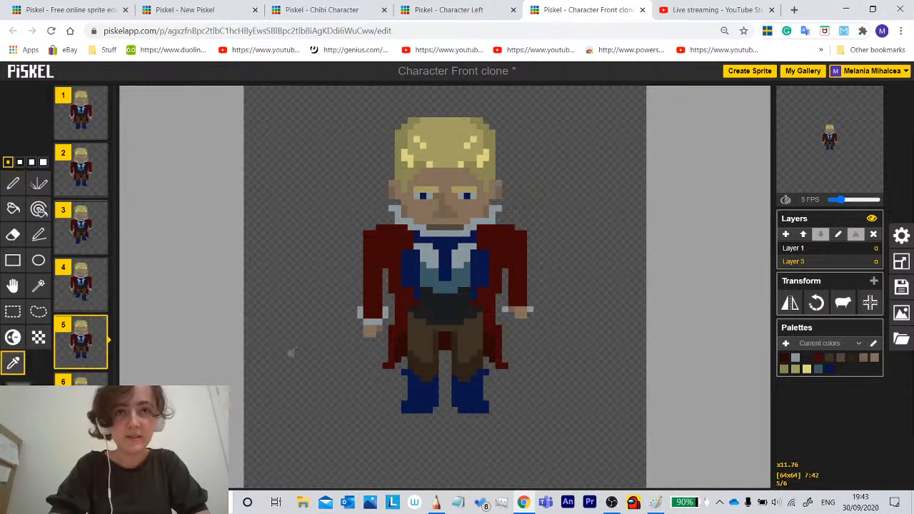
pyautogui.click(13, 183)
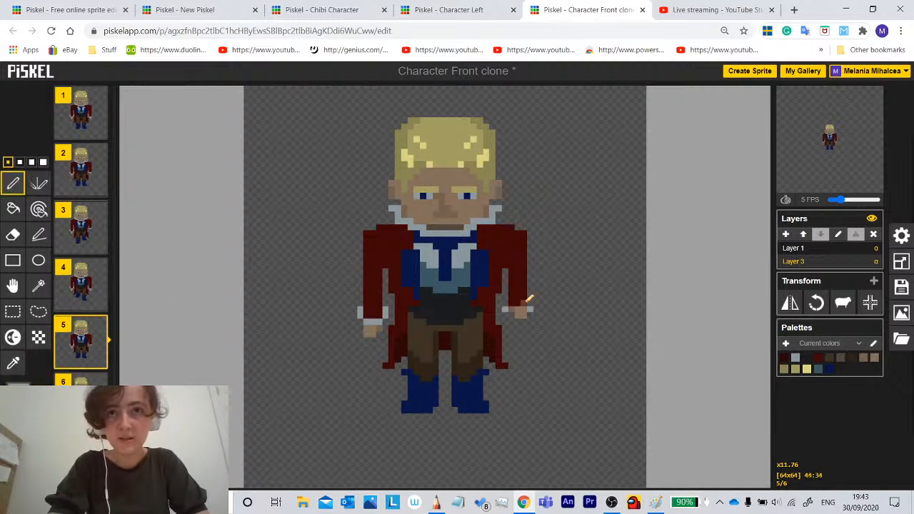
pyautogui.click(82, 292)
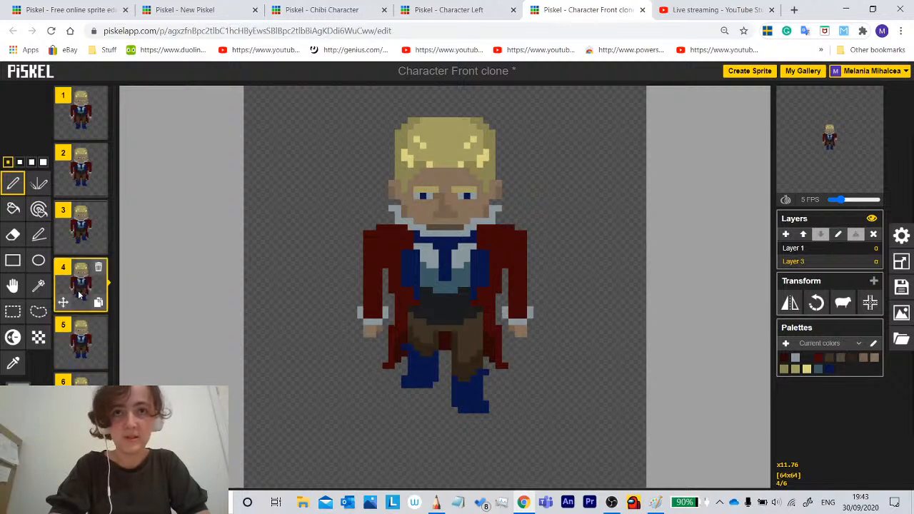
pyautogui.click(83, 349)
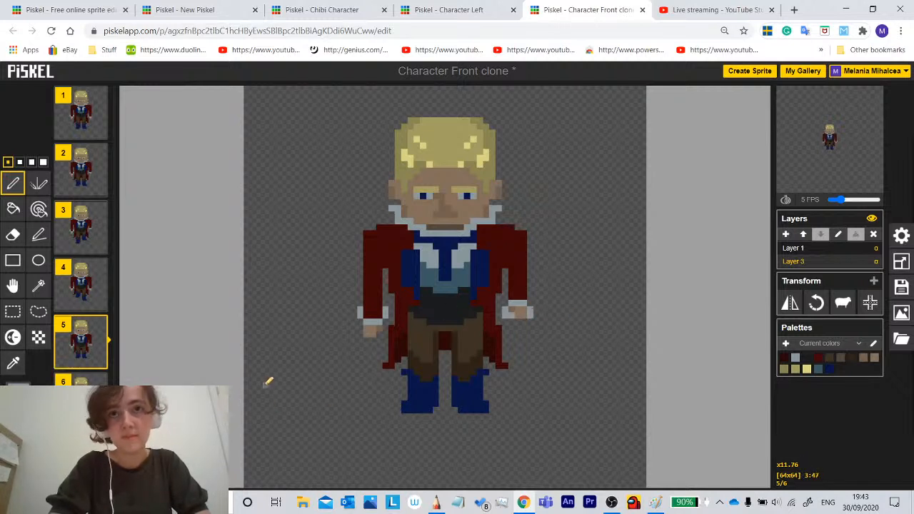
# Extend the skin-toned left hand across the inside of the cuff in frame 5.
pyautogui.click(13, 363)
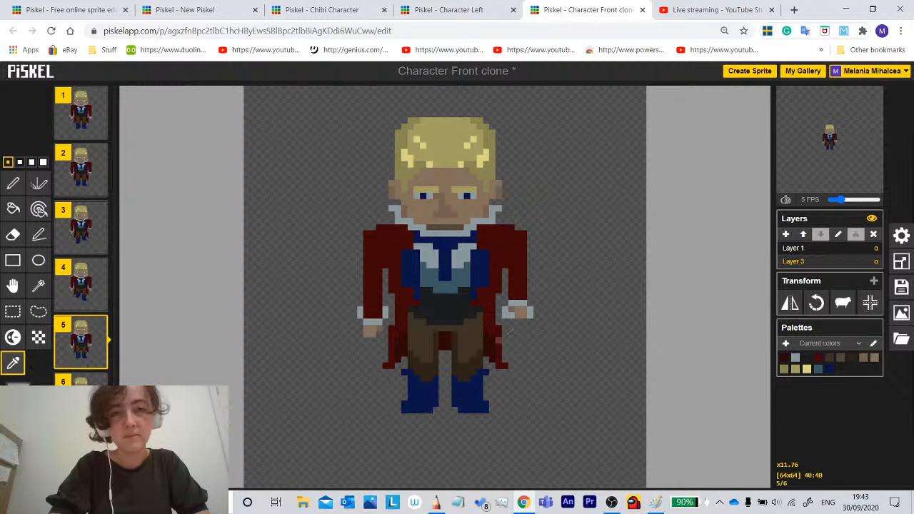
pyautogui.click(519, 304)
pyautogui.click(13, 184)
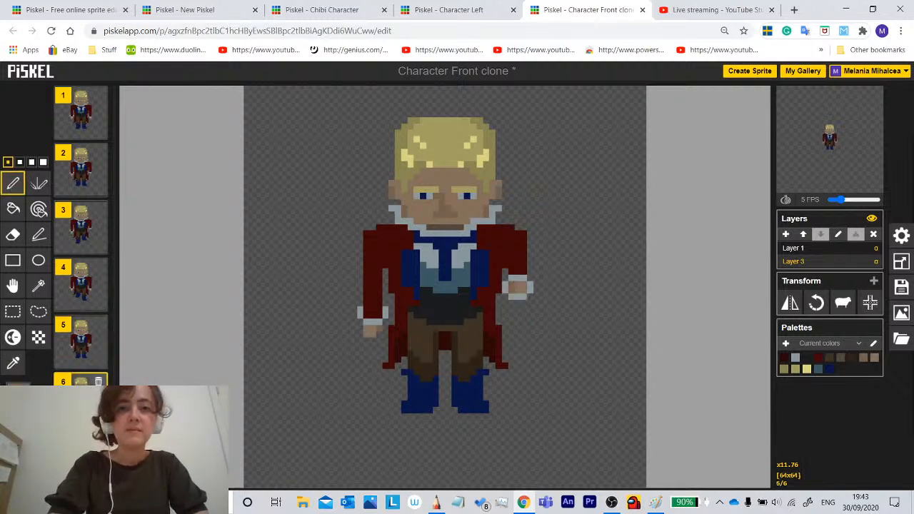
# Review the edited frames and watch the walk animation in a separate enlarged preview window.
pyautogui.moveTo(85, 343)
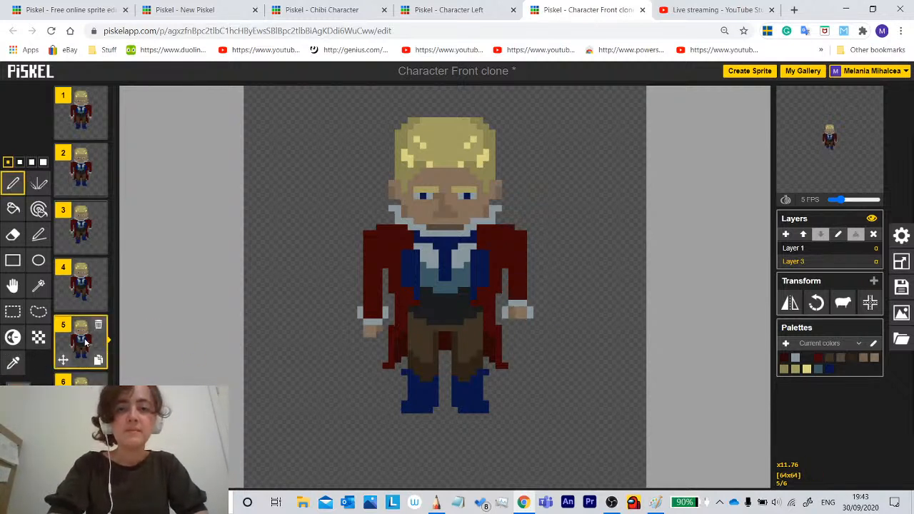
pyautogui.click(72, 284)
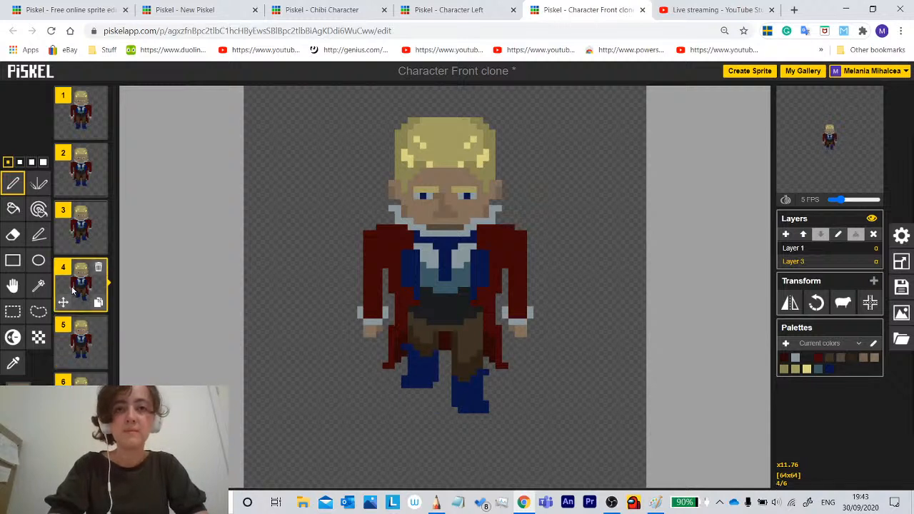
pyautogui.click(76, 178)
pyautogui.moveTo(869, 135)
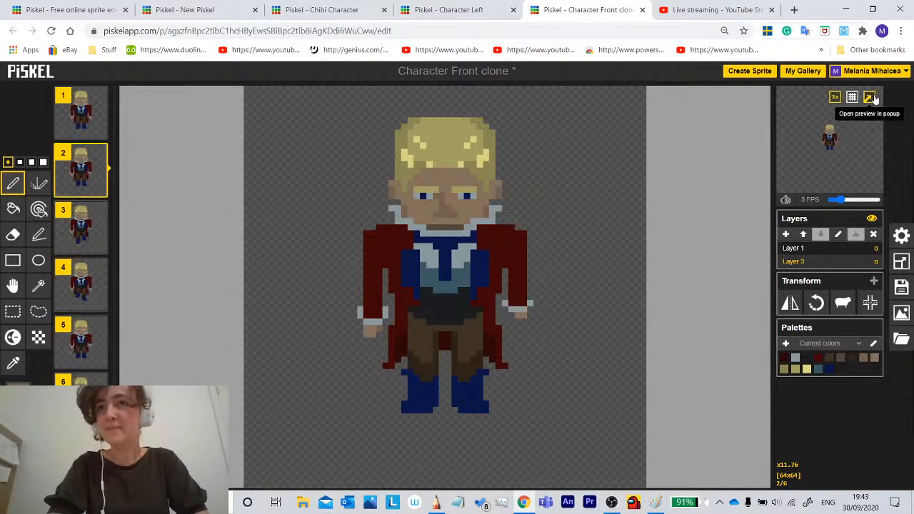
pyautogui.click(870, 97)
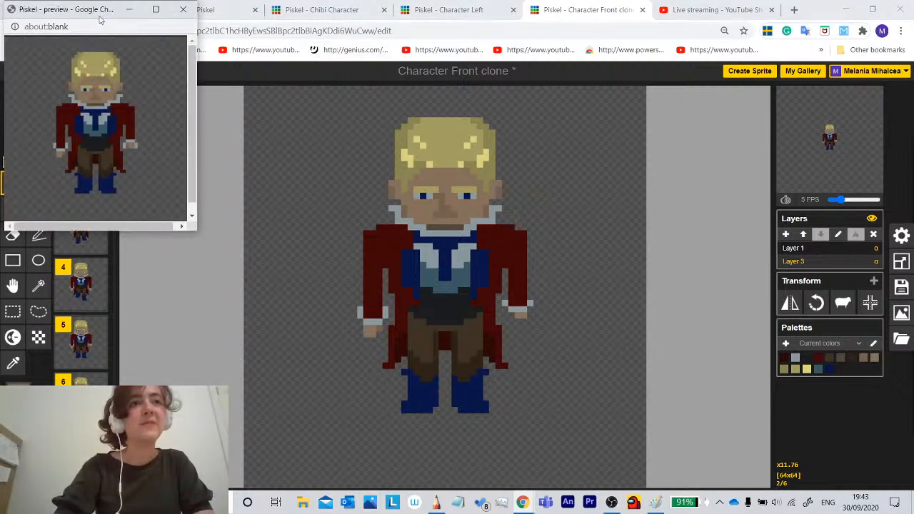
pyautogui.moveTo(101, 16); pyautogui.dragTo(214, 74)
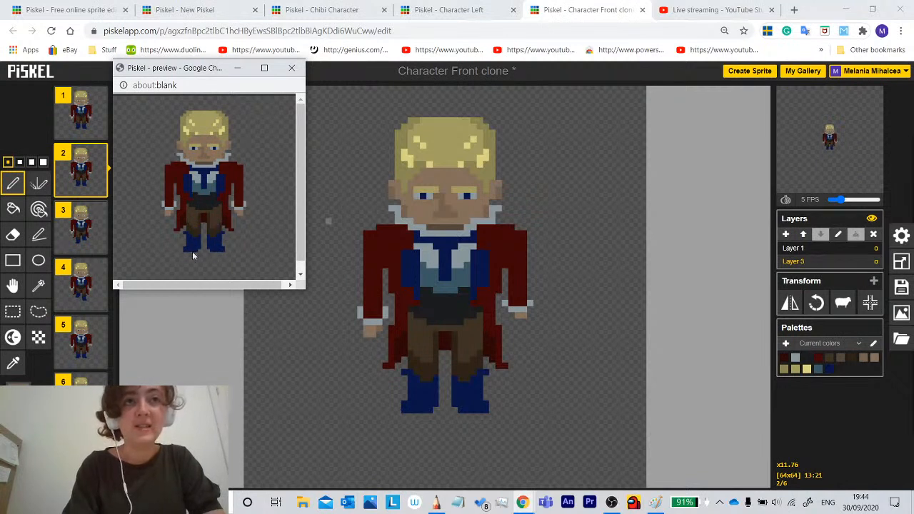
pyautogui.click(290, 67)
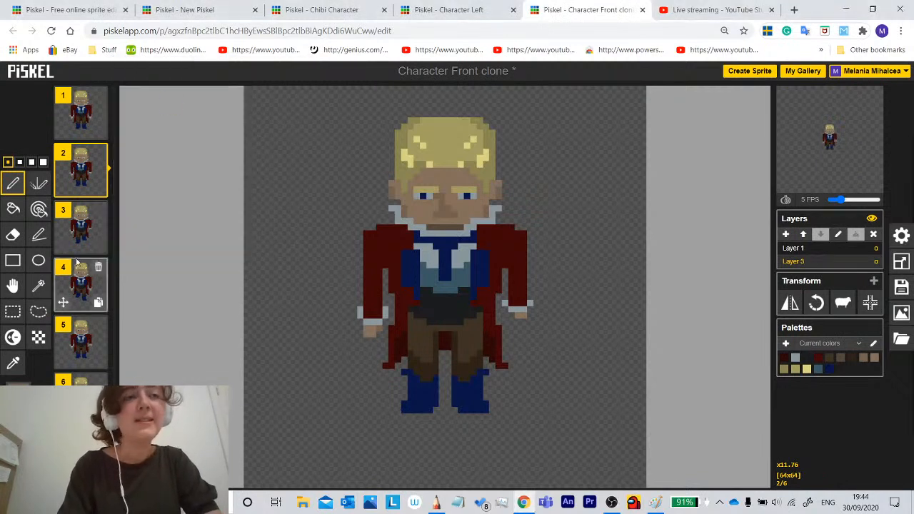
# Compare the arm and leg poses in frames 1 to 4 of the walk animation.
pyautogui.click(73, 111)
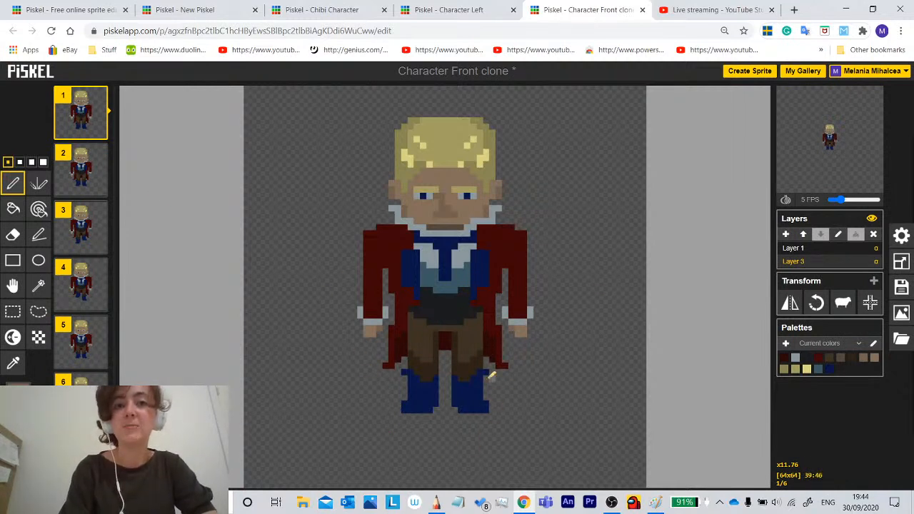
pyautogui.click(85, 179)
pyautogui.click(79, 107)
pyautogui.click(80, 189)
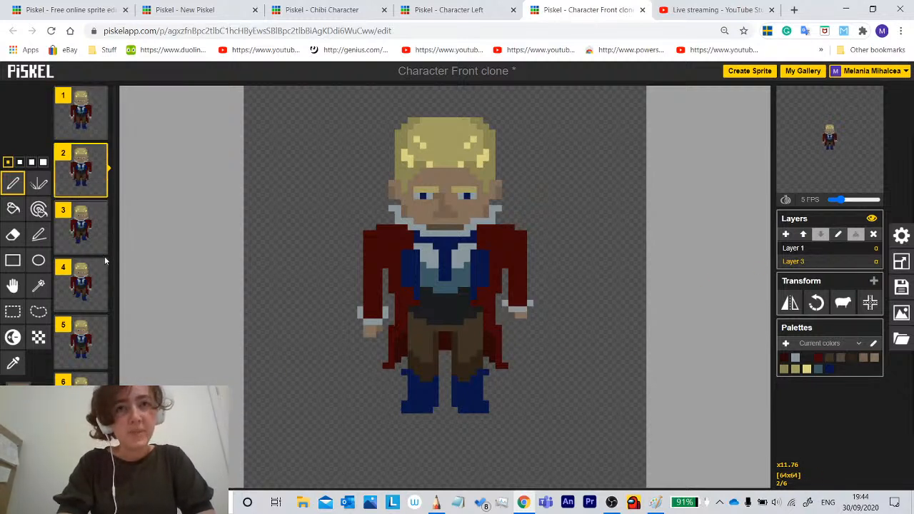
pyautogui.click(80, 229)
pyautogui.click(81, 281)
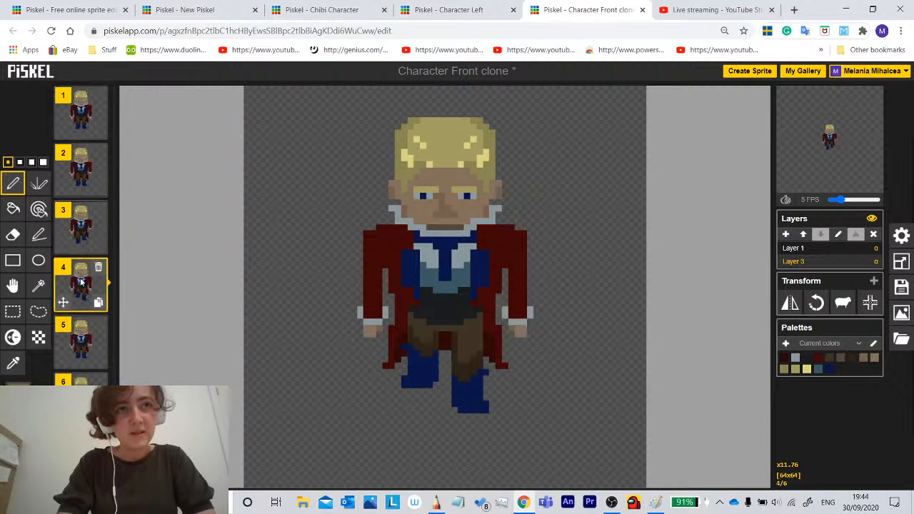
# Review the arm and leg poses across all six walk frames, ending on frame 2.
pyautogui.click(80, 336)
pyautogui.click(80, 382)
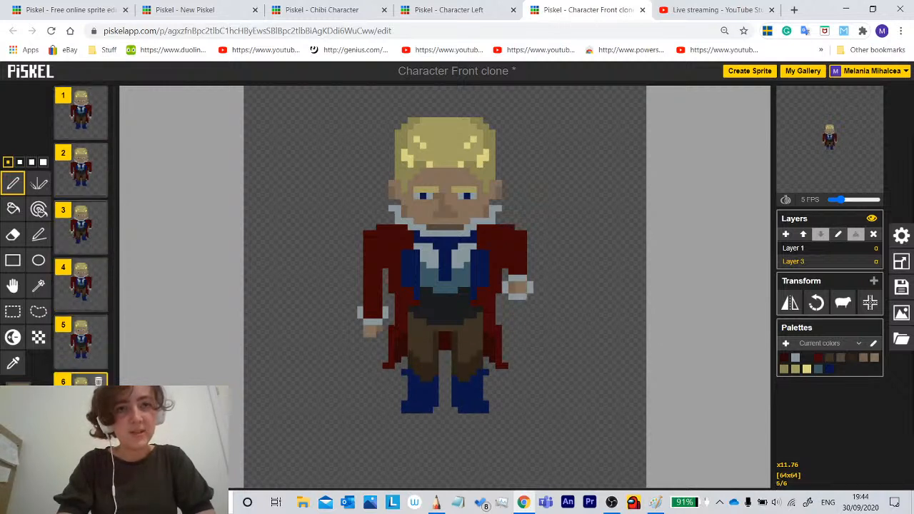
pyautogui.click(80, 336)
pyautogui.click(80, 281)
pyautogui.click(80, 228)
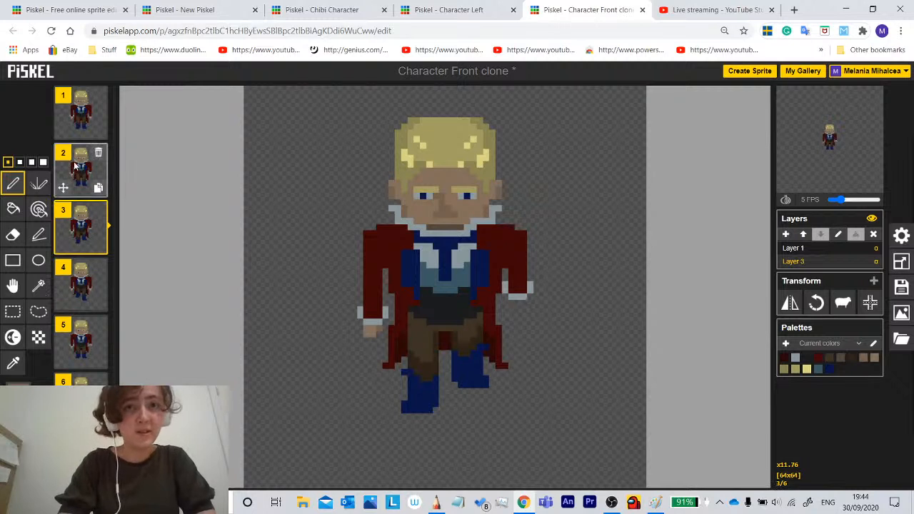
pyautogui.click(80, 114)
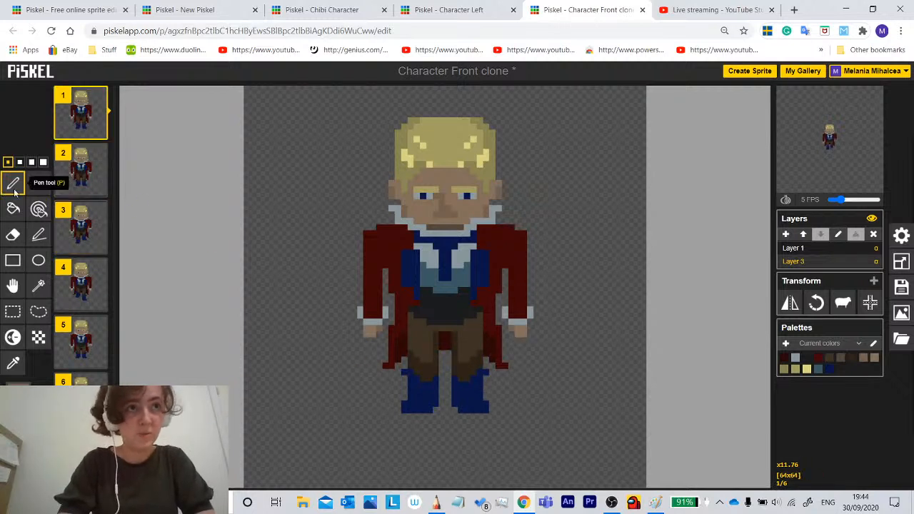
pyautogui.click(78, 175)
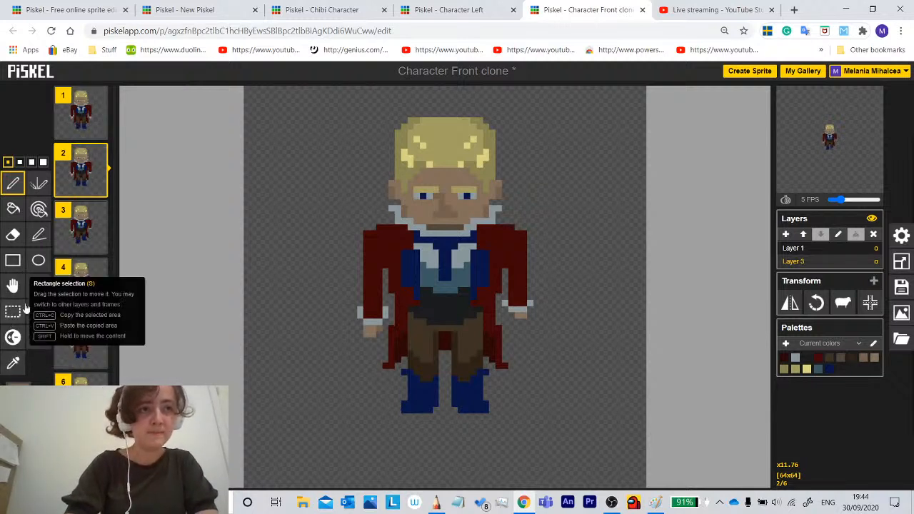
# Compare the leg and boot positions between frames 1, 2, 3 and 4 of the walk cycle.
pyautogui.click(13, 234)
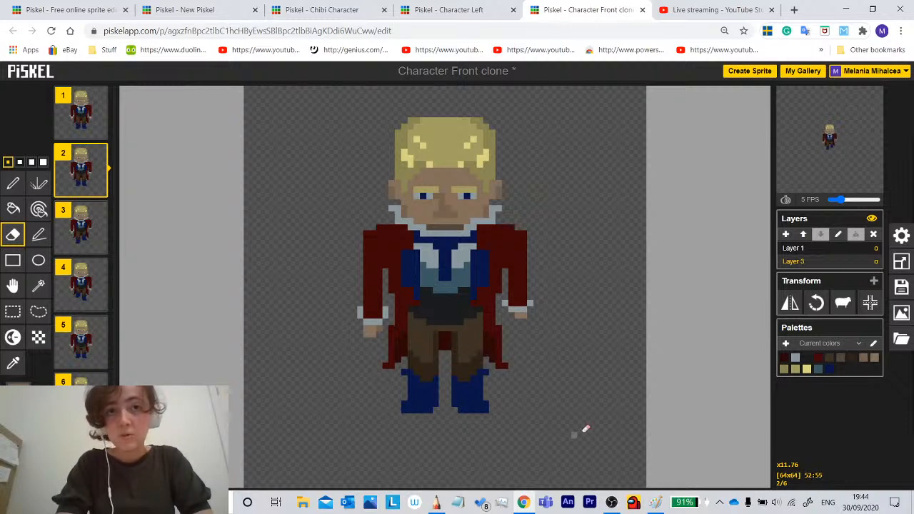
pyautogui.press('Down')
pyautogui.press('Down')
pyautogui.press('Down')
pyautogui.press('Up')
pyautogui.press('Up')
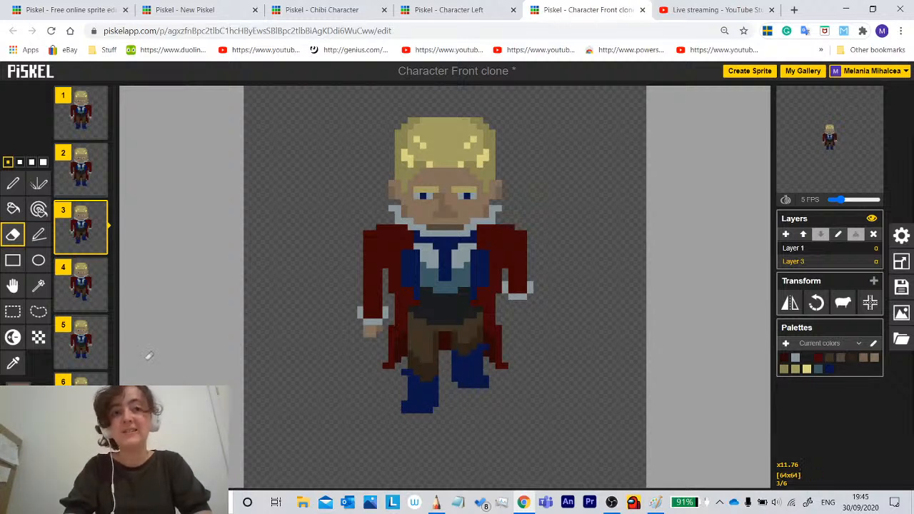
pyautogui.click(79, 172)
pyautogui.click(79, 221)
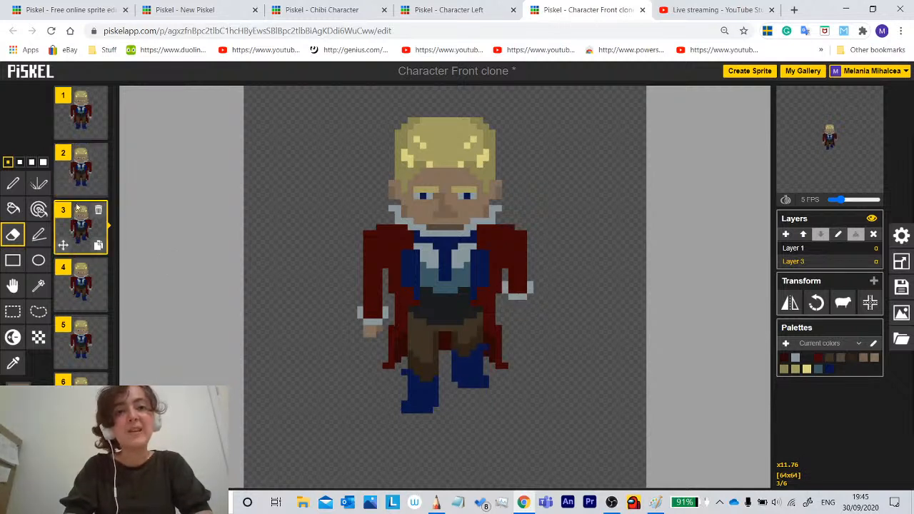
pyautogui.click(78, 177)
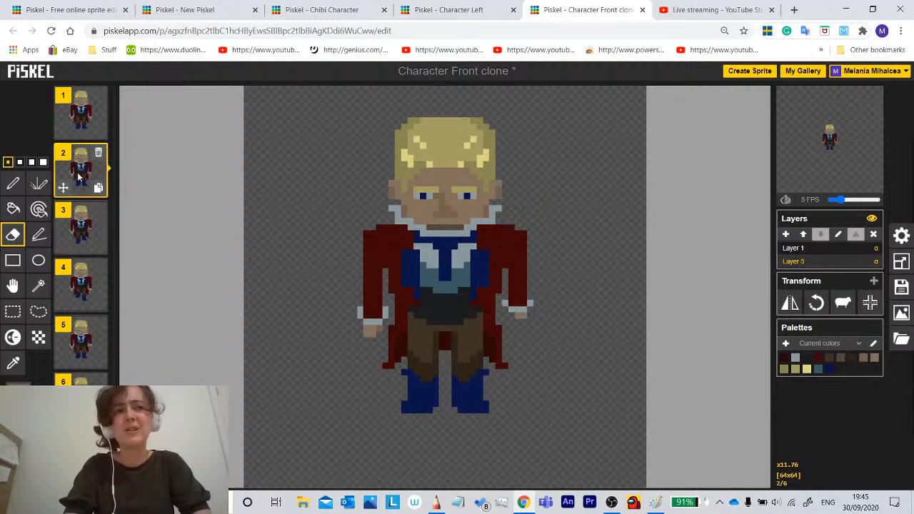
pyautogui.click(77, 228)
pyautogui.click(78, 286)
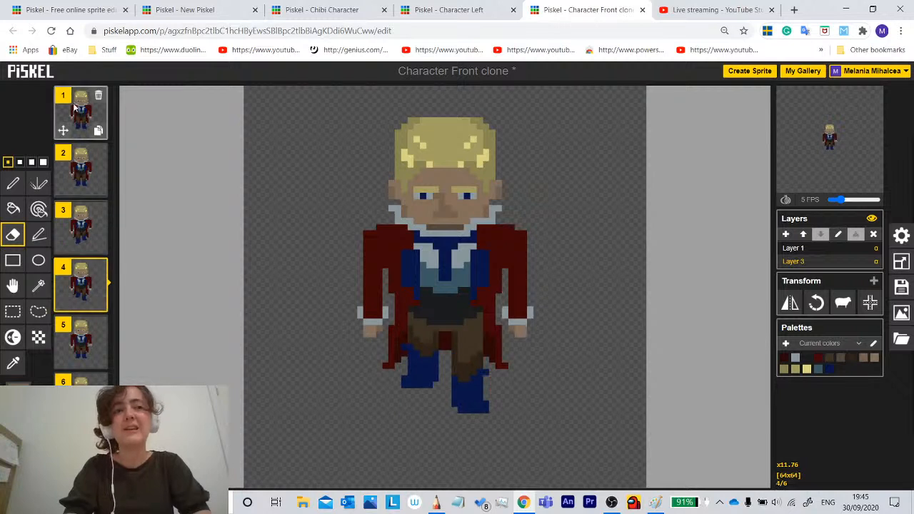
pyautogui.click(79, 115)
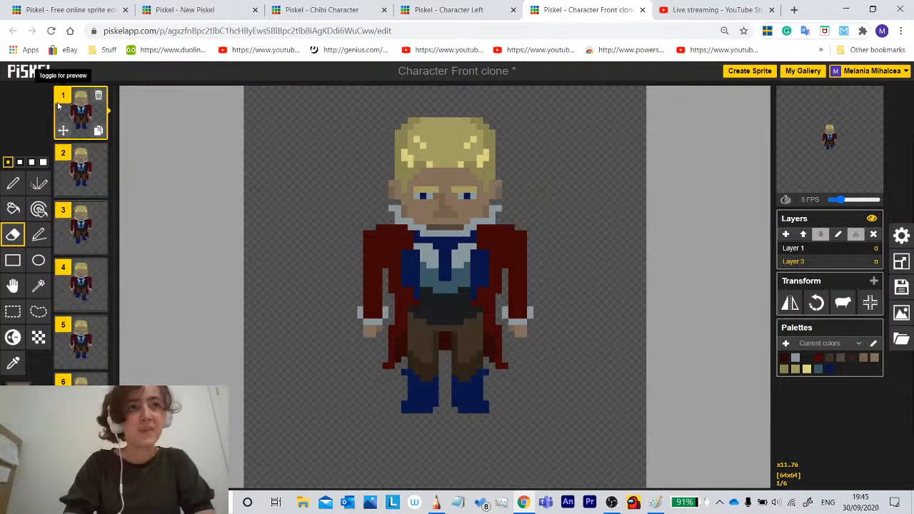
# Erase the character's left boot in frame 2 and repaint it slightly higher with the dark blue of the other boot.
pyautogui.click(78, 172)
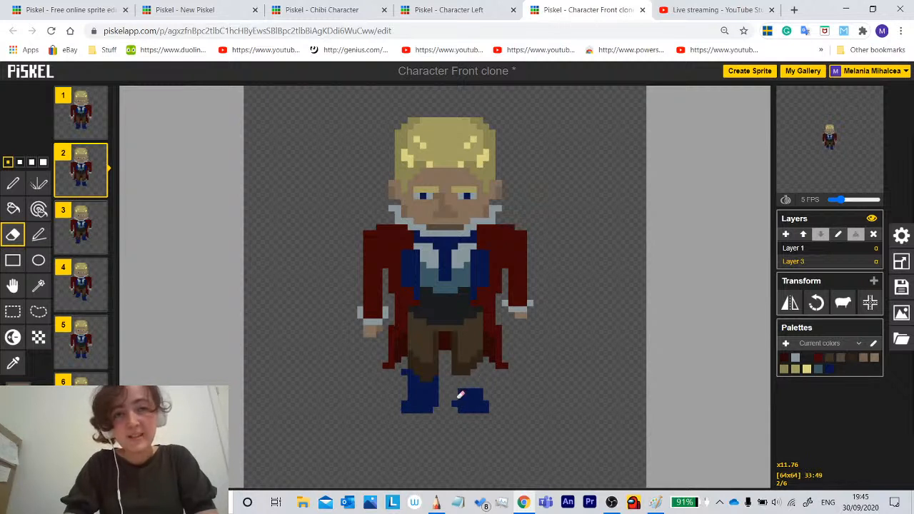
pyautogui.moveTo(461, 395)
pyautogui.mouseDown()
pyautogui.moveTo(462, 403)
pyautogui.moveTo(495, 403)
pyautogui.moveTo(479, 387)
pyautogui.moveTo(488, 394)
pyautogui.moveTo(464, 390)
pyautogui.mouseUp()
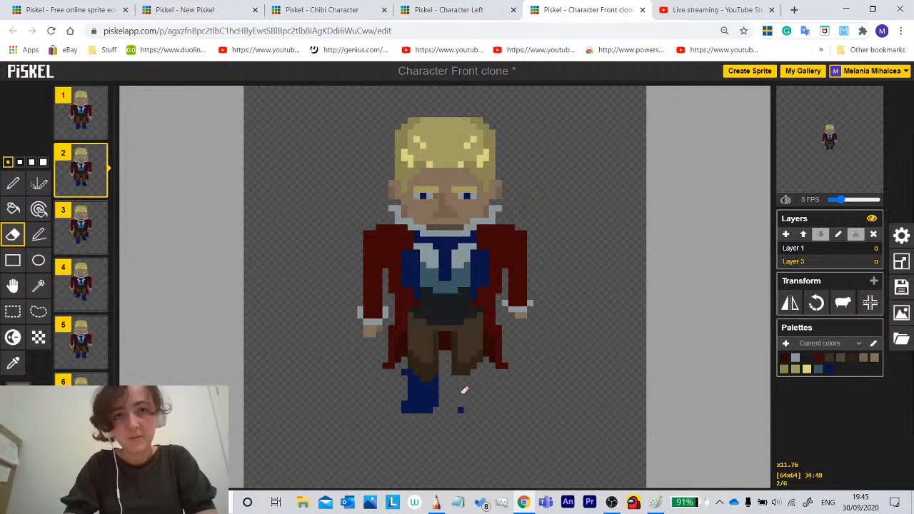
pyautogui.click(13, 362)
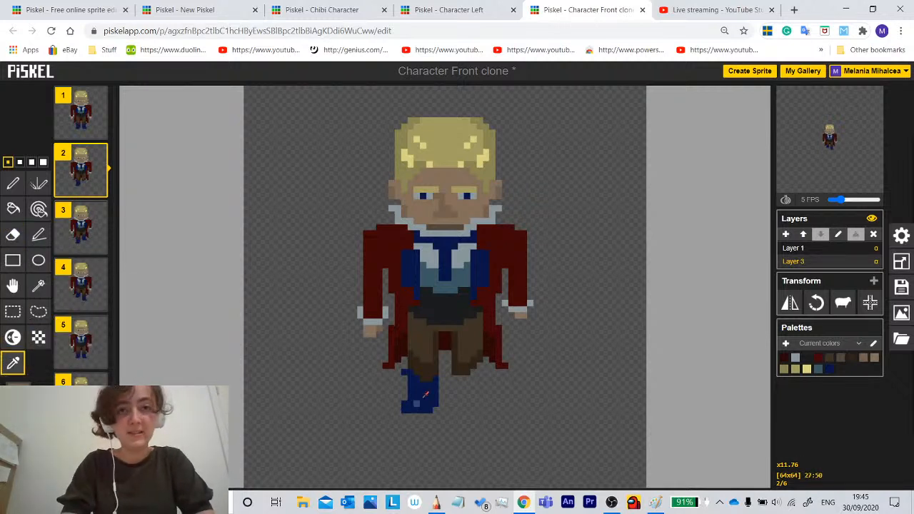
pyautogui.click(425, 395)
pyautogui.click(13, 183)
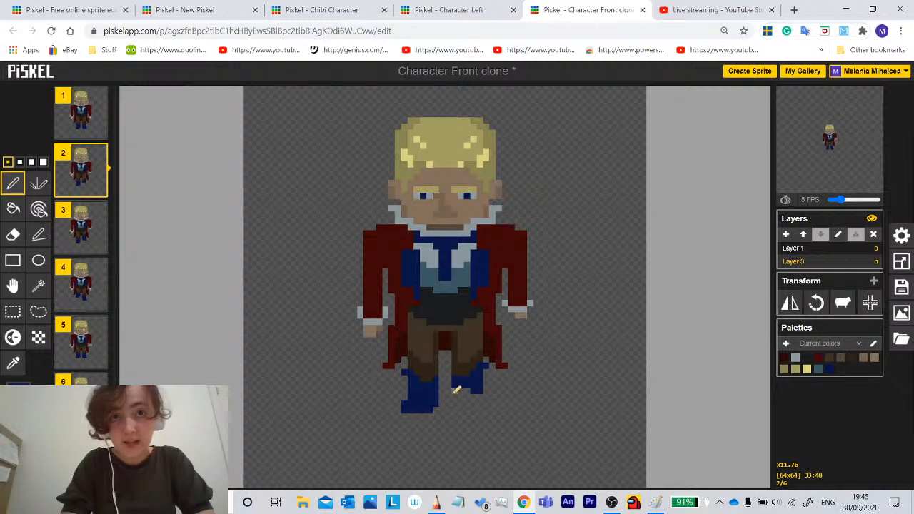
pyautogui.moveTo(454, 392); pyautogui.dragTo(469, 394)
pyautogui.hotkey('ctrl', 'z')
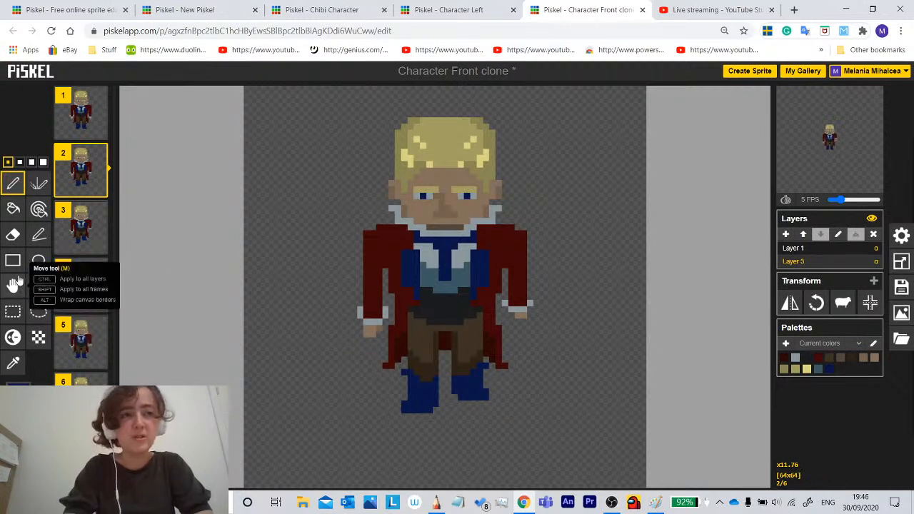
pyautogui.click(12, 235)
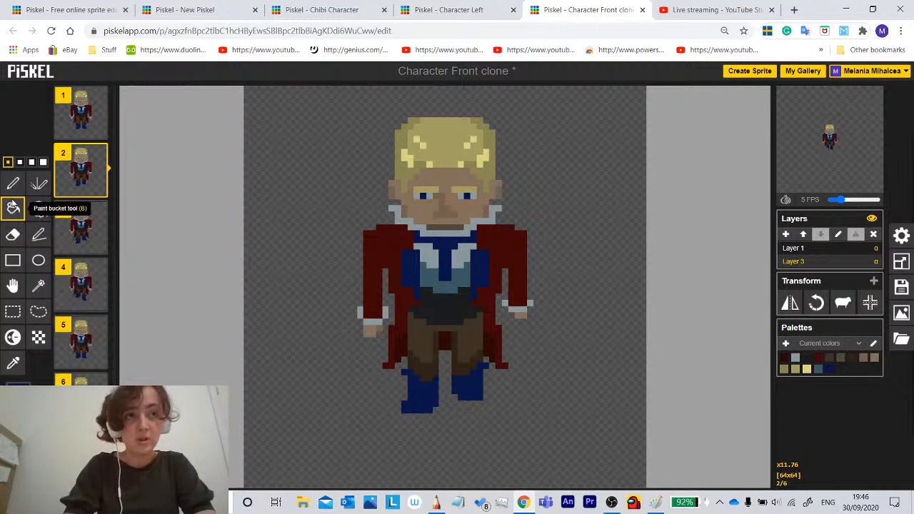
pyautogui.click(12, 184)
# Compare the leg lift in frames 2 and 3, and erase the left boot and lower leg in frame 3.
pyautogui.click(65, 228)
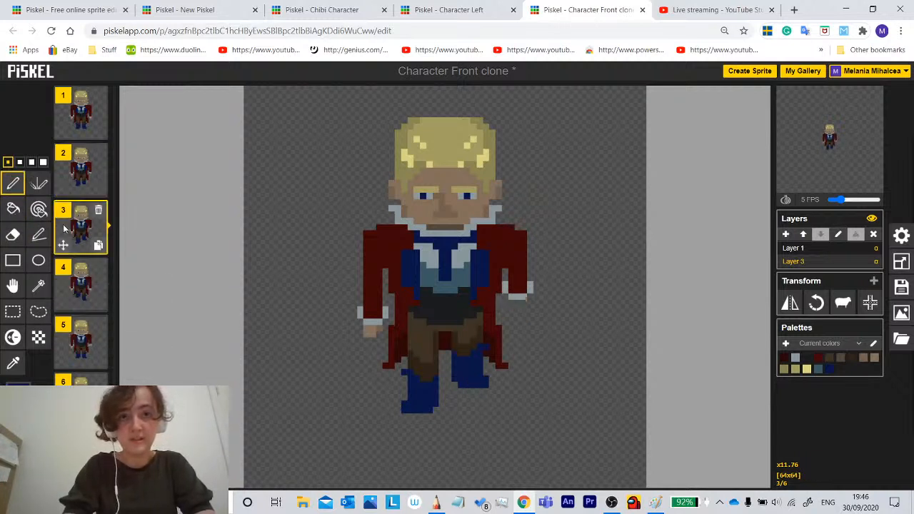
pyautogui.click(67, 180)
pyautogui.click(83, 248)
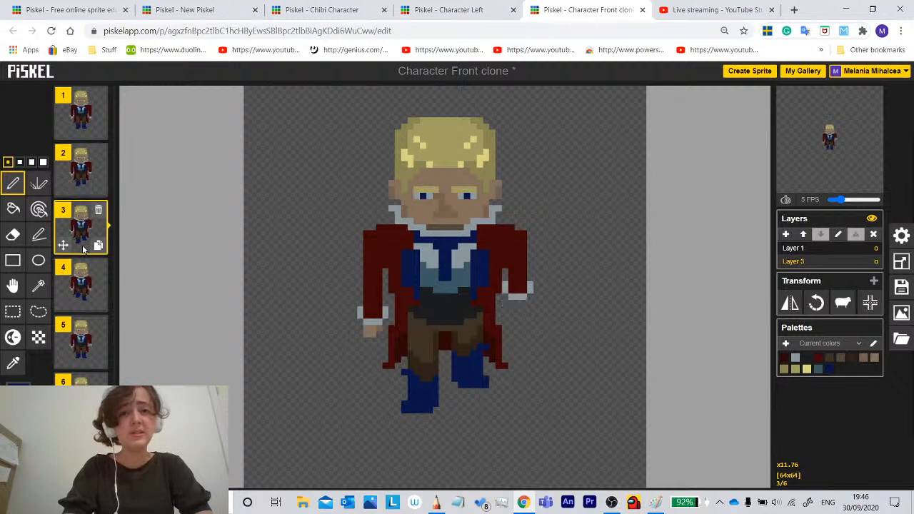
pyautogui.click(84, 184)
pyautogui.click(84, 248)
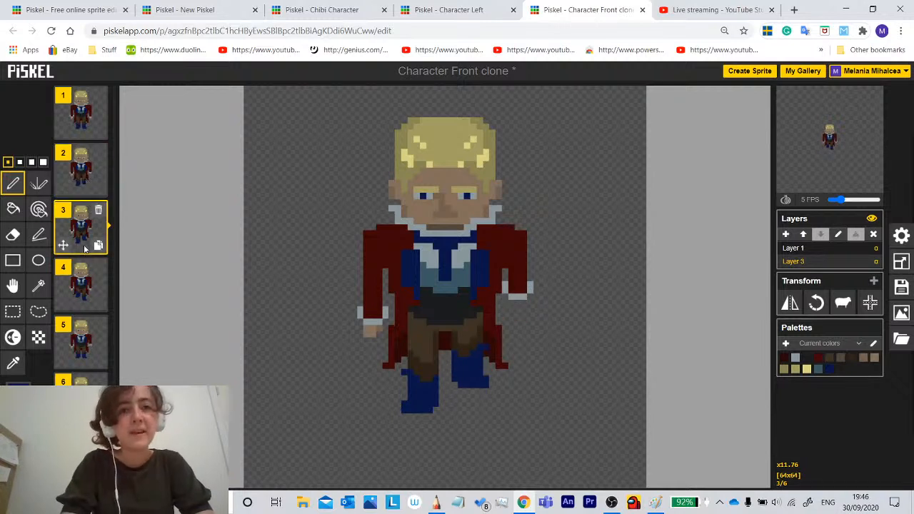
pyautogui.click(82, 196)
pyautogui.click(84, 244)
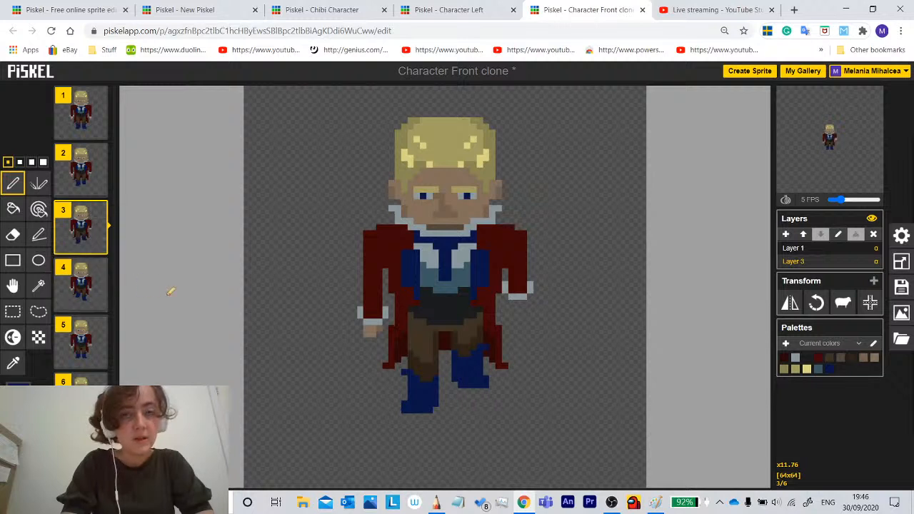
pyautogui.click(13, 235)
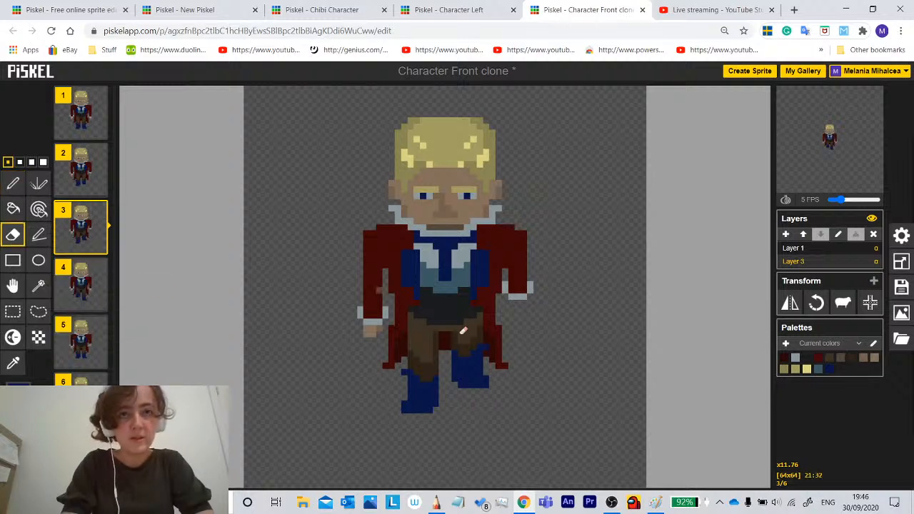
pyautogui.moveTo(463, 355)
pyautogui.mouseDown()
pyautogui.moveTo(466, 388)
pyautogui.moveTo(488, 385)
pyautogui.moveTo(481, 362)
pyautogui.moveTo(477, 376)
pyautogui.moveTo(475, 330)
pyautogui.moveTo(454, 376)
pyautogui.mouseUp()
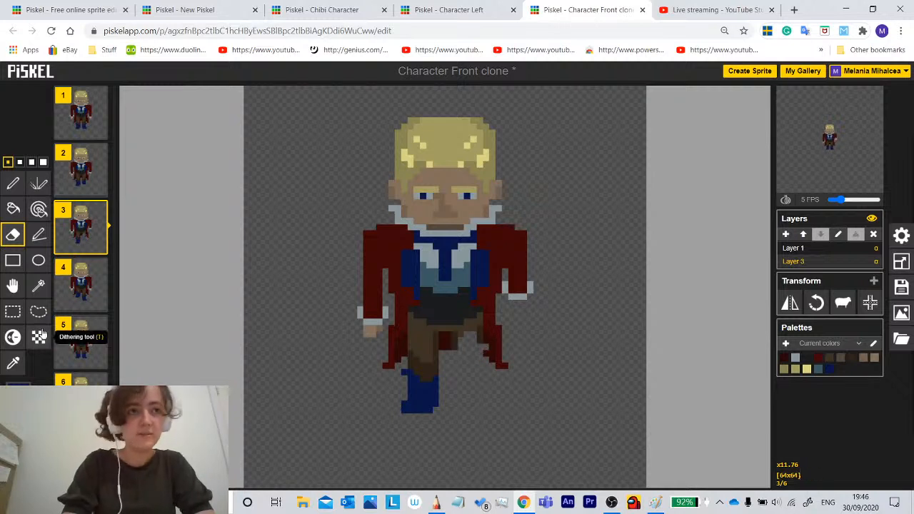
pyautogui.click(79, 295)
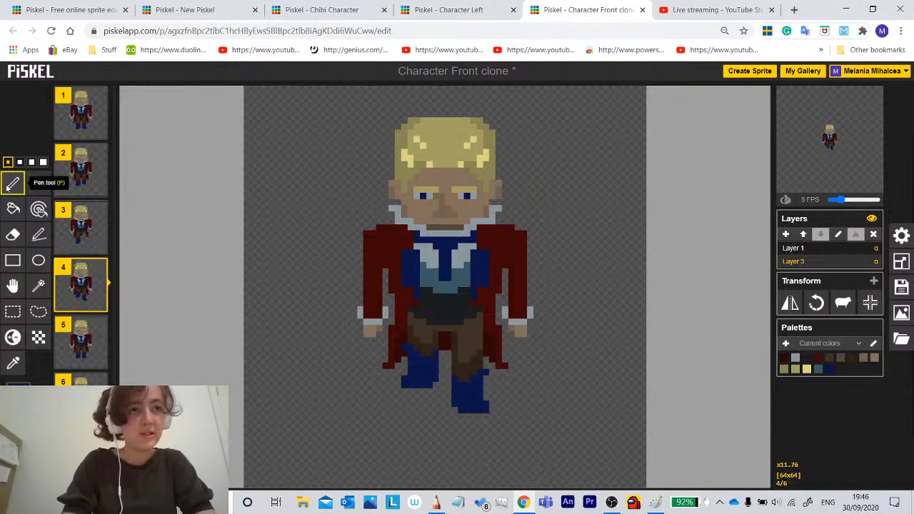
pyautogui.click(13, 260)
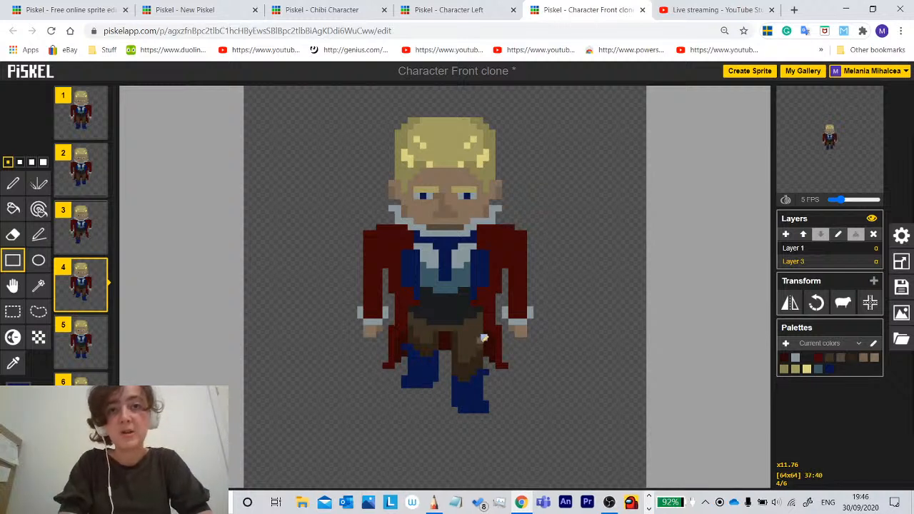
pyautogui.moveTo(483, 338); pyautogui.dragTo(457, 369)
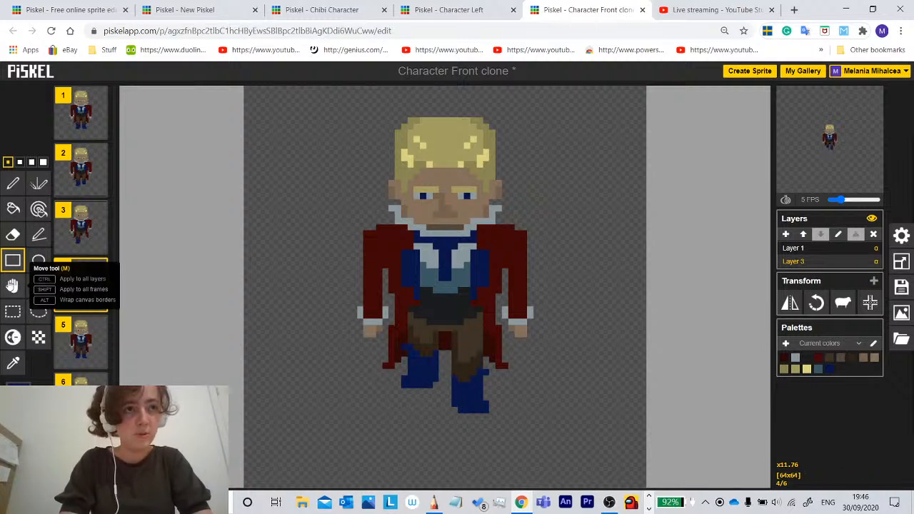
pyautogui.moveTo(348, 182); pyautogui.dragTo(285, 288)
pyautogui.hotkey('ctrl', 'z')
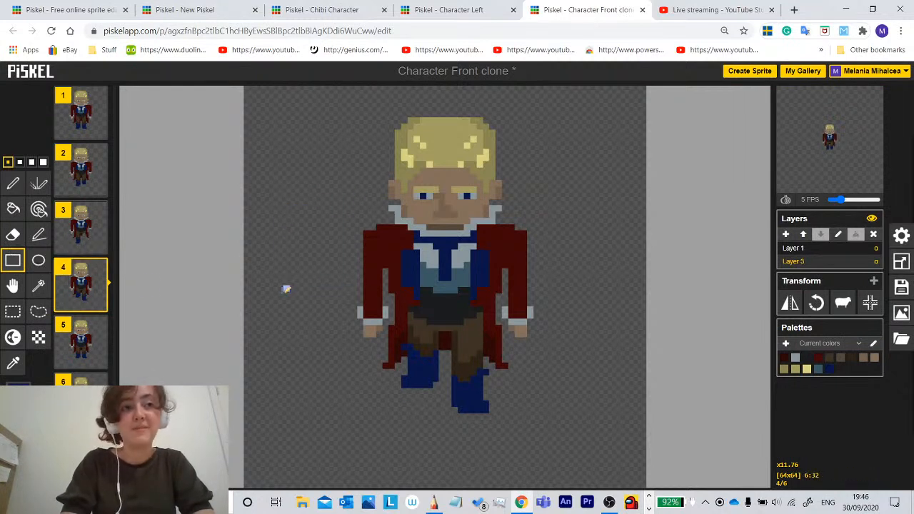
# Copy the lower left leg and upper boot from frame 4 with a rectangular selection and paste them into frame 3.
pyautogui.click(12, 311)
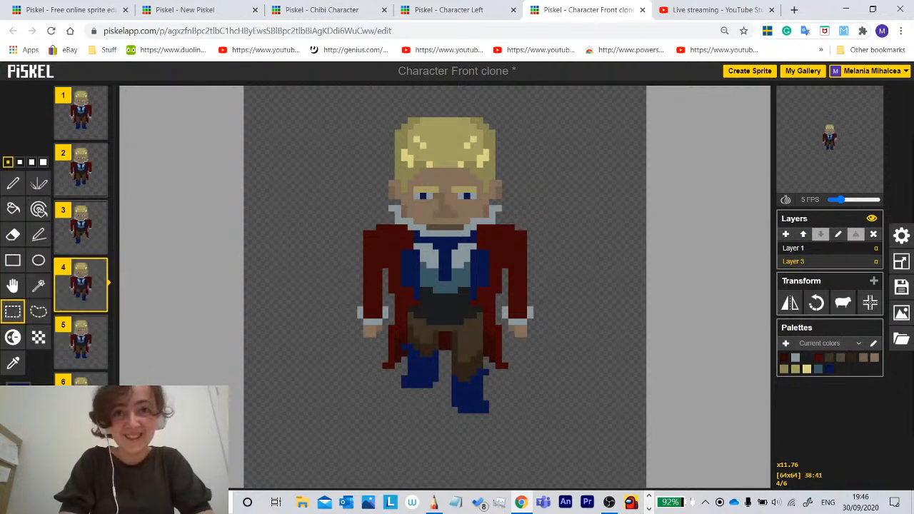
pyautogui.moveTo(480, 345); pyautogui.dragTo(455, 390)
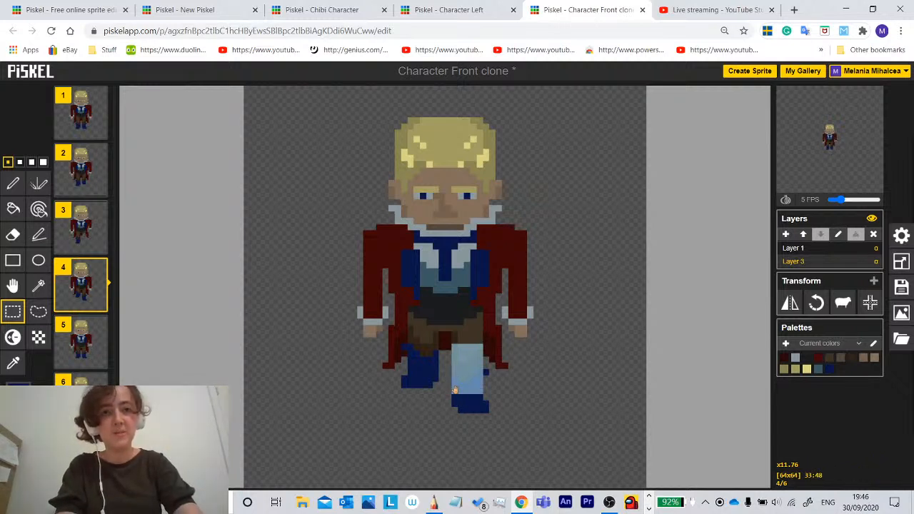
pyautogui.click(80, 227)
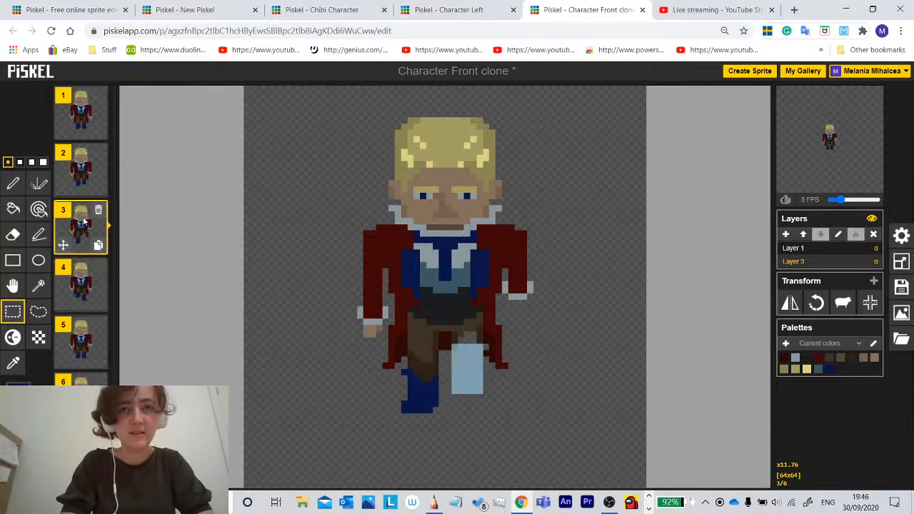
pyautogui.hotkey('ctrl', 'v')
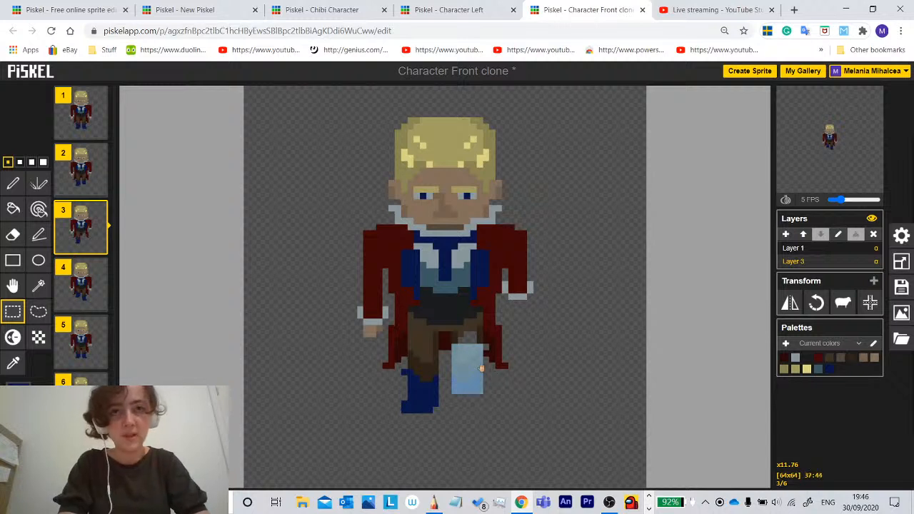
# Fill the gaps around the pasted left leg in frame 3 with sampled trouser browns and the coat's dark red.
pyautogui.click(13, 363)
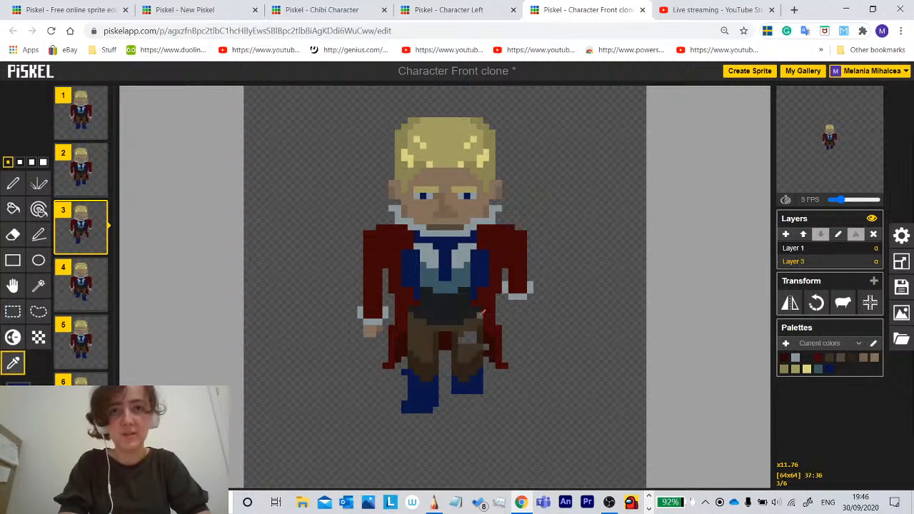
pyautogui.click(13, 184)
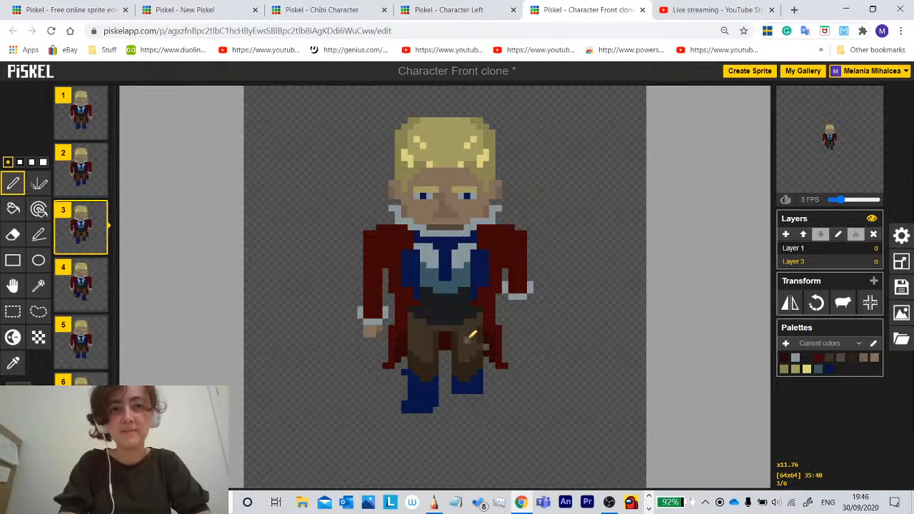
pyautogui.click(13, 363)
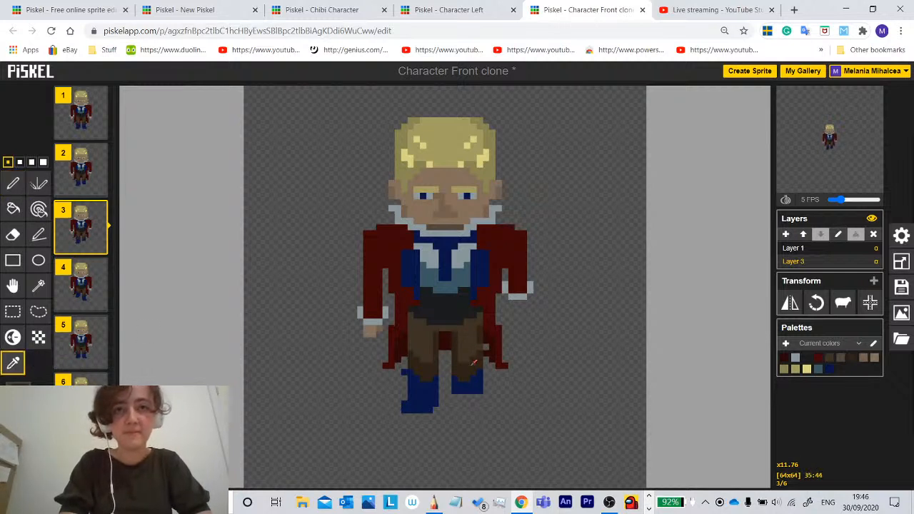
pyautogui.click(13, 185)
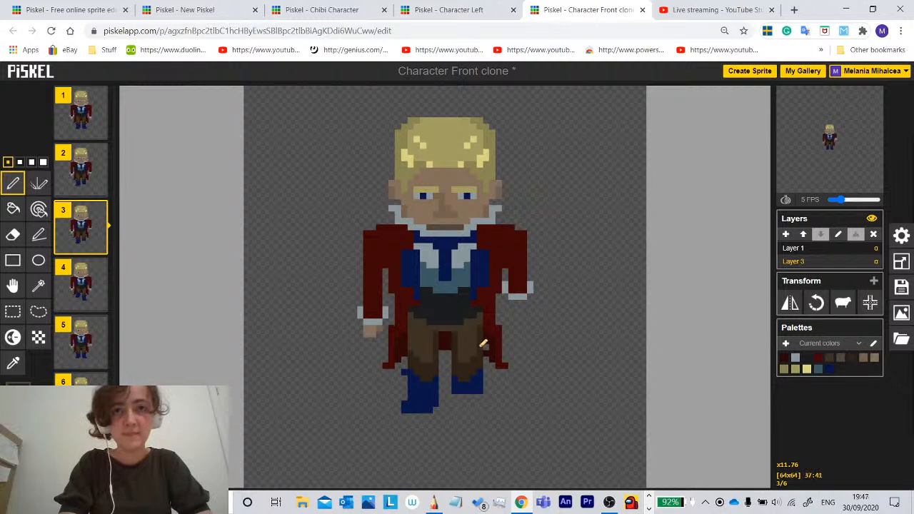
pyautogui.click(13, 208)
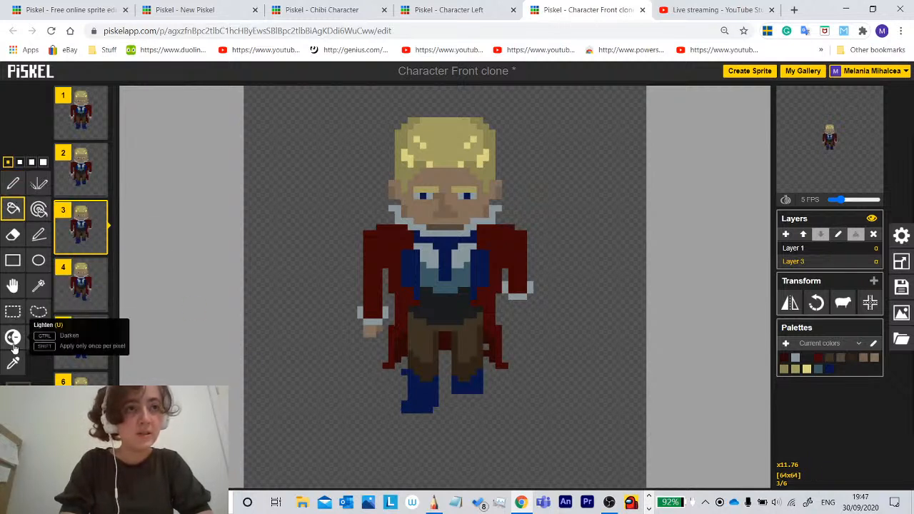
# Compare the character's left leg and boot position between frames 2 and 3.
pyautogui.click(79, 177)
pyautogui.click(80, 232)
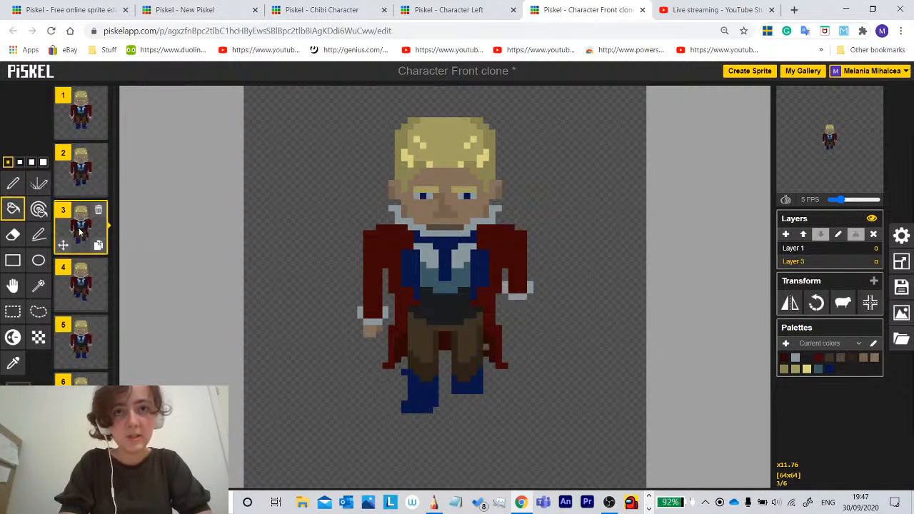
pyautogui.click(80, 178)
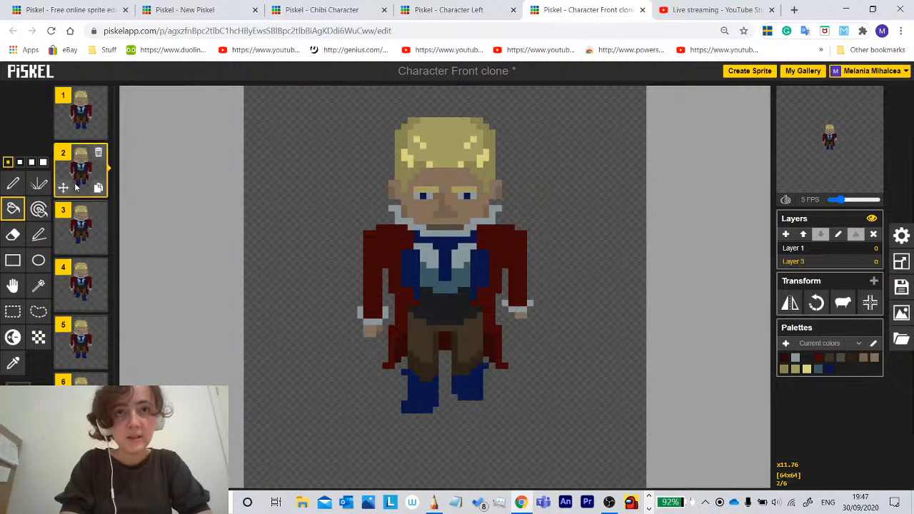
pyautogui.click(84, 229)
pyautogui.click(13, 363)
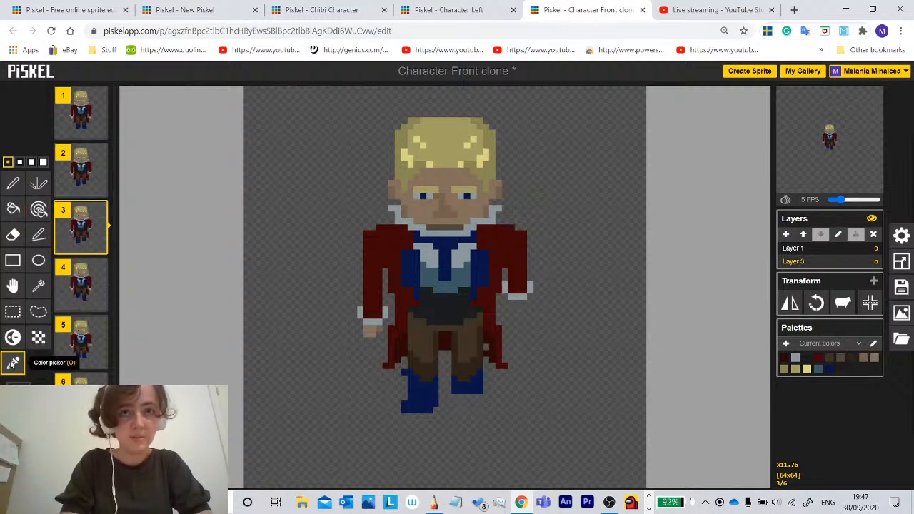
pyautogui.click(13, 183)
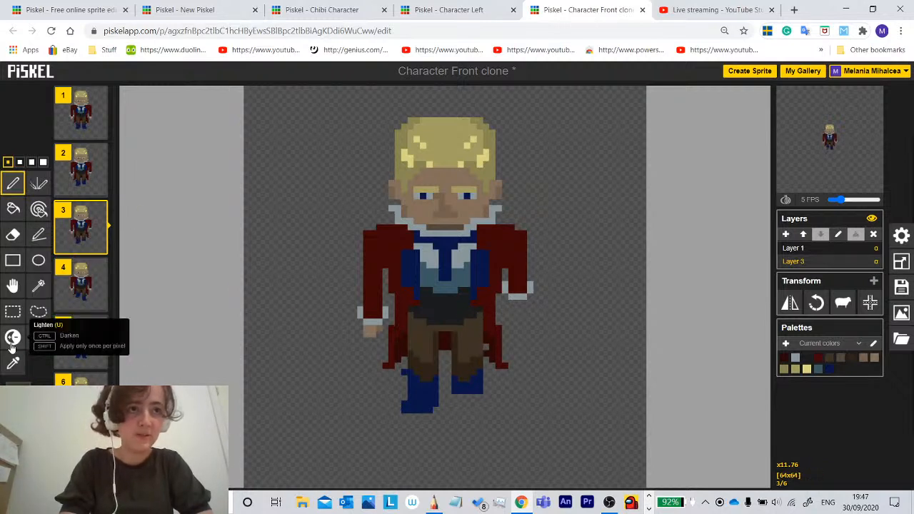
pyautogui.click(81, 170)
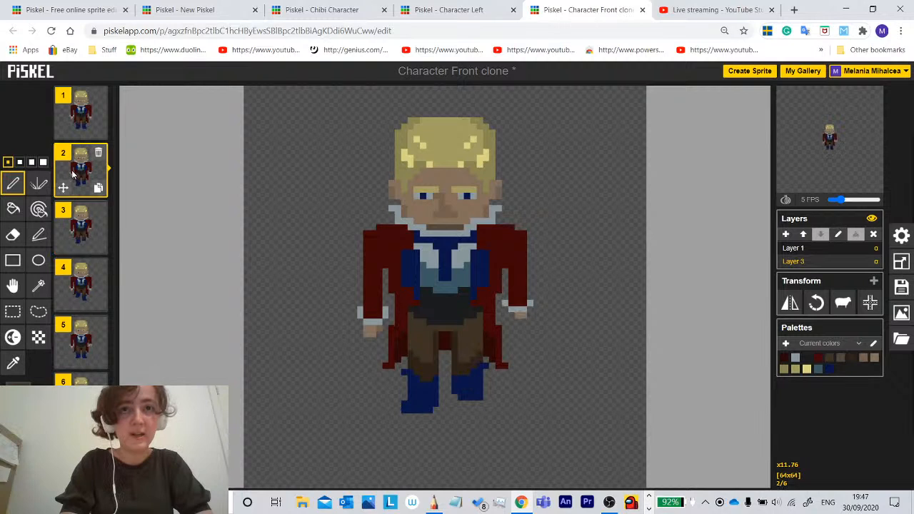
pyautogui.click(81, 235)
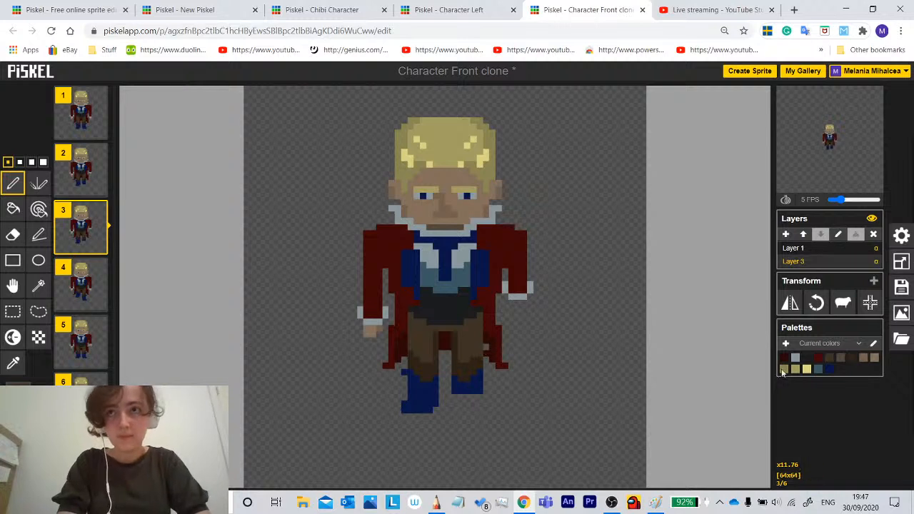
# Paint over the stray light pixel beside the left leg in frame 3 with the coat's sampled dark red.
pyautogui.click(13, 363)
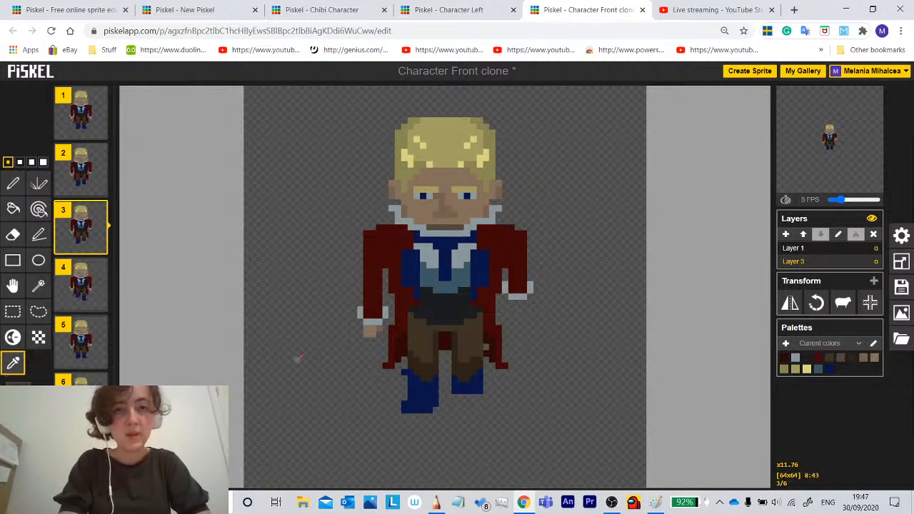
pyautogui.click(13, 183)
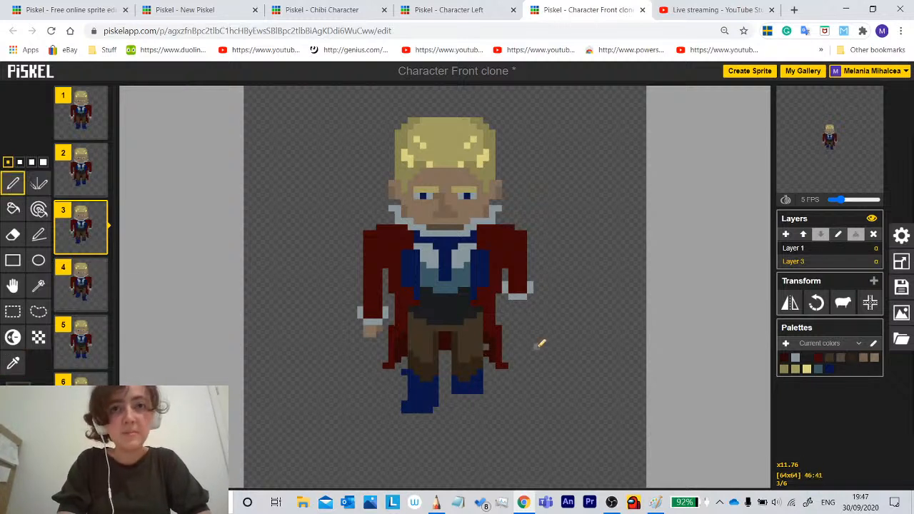
pyautogui.click(13, 363)
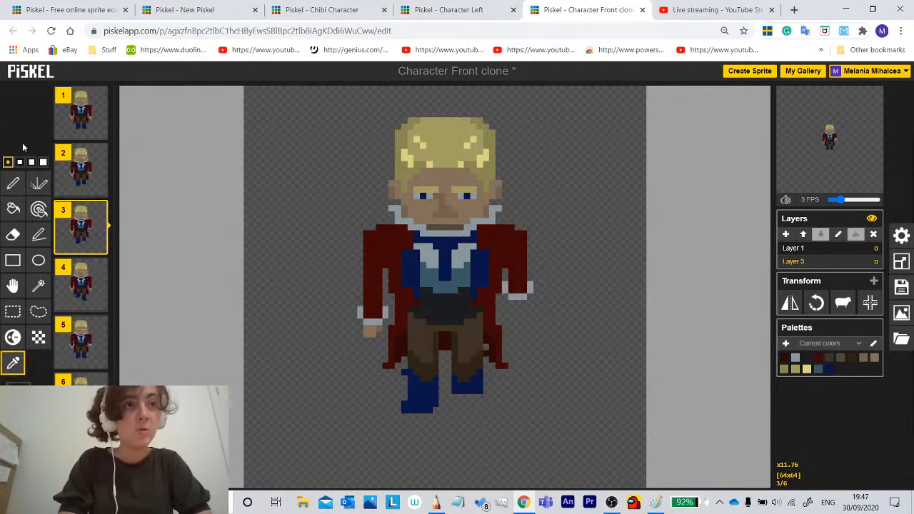
pyautogui.click(13, 183)
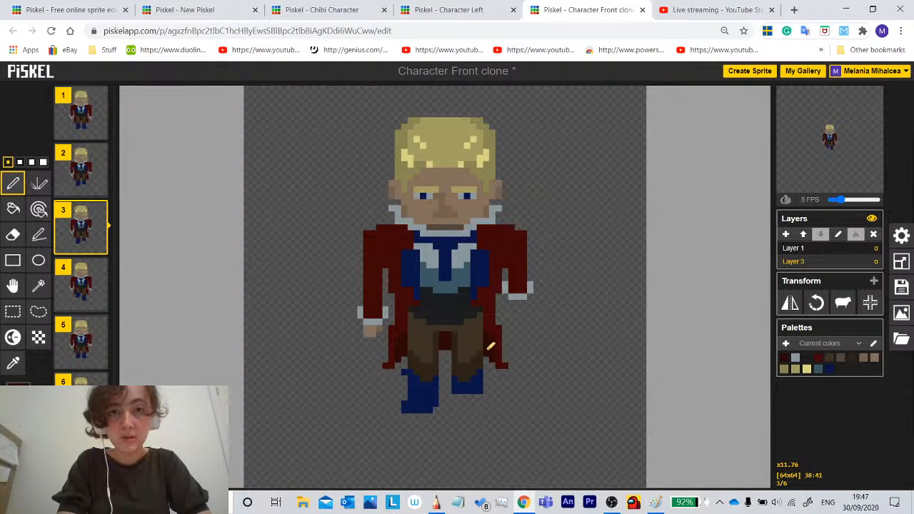
pyautogui.click(13, 367)
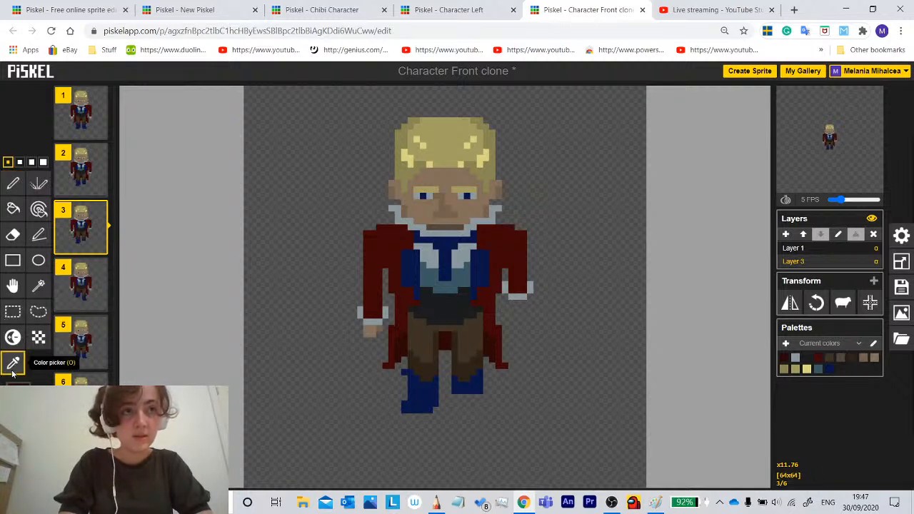
# Turn on onion skin and erase the left boot in frame 3.
pyautogui.click(13, 234)
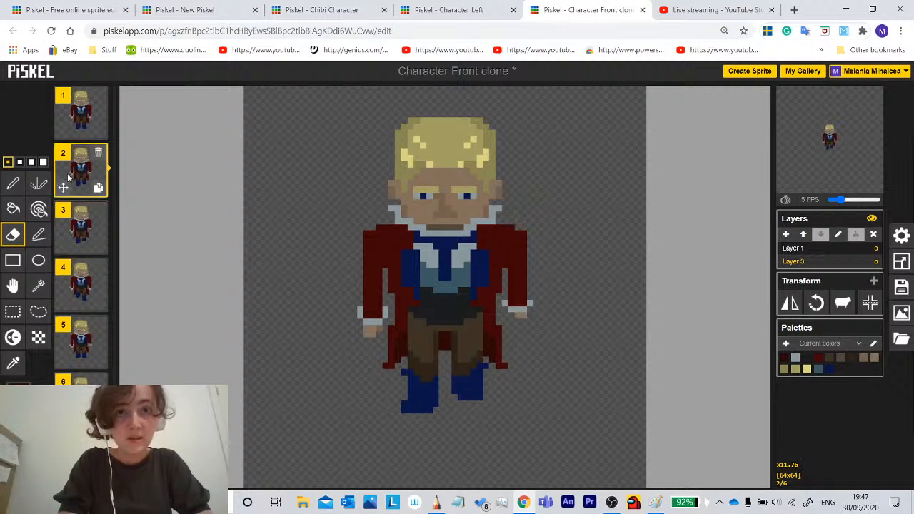
pyautogui.click(786, 200)
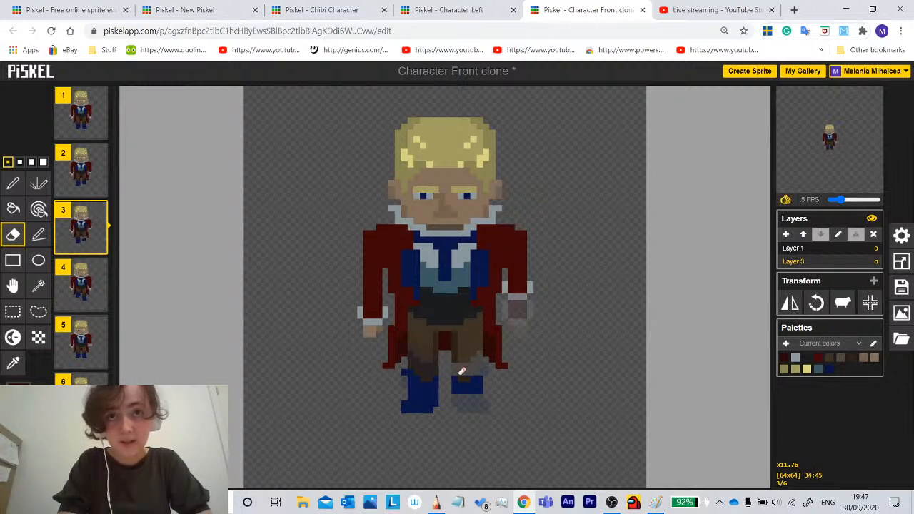
pyautogui.moveTo(461, 372)
pyautogui.mouseDown()
pyautogui.moveTo(458, 389)
pyautogui.moveTo(481, 386)
pyautogui.mouseUp()
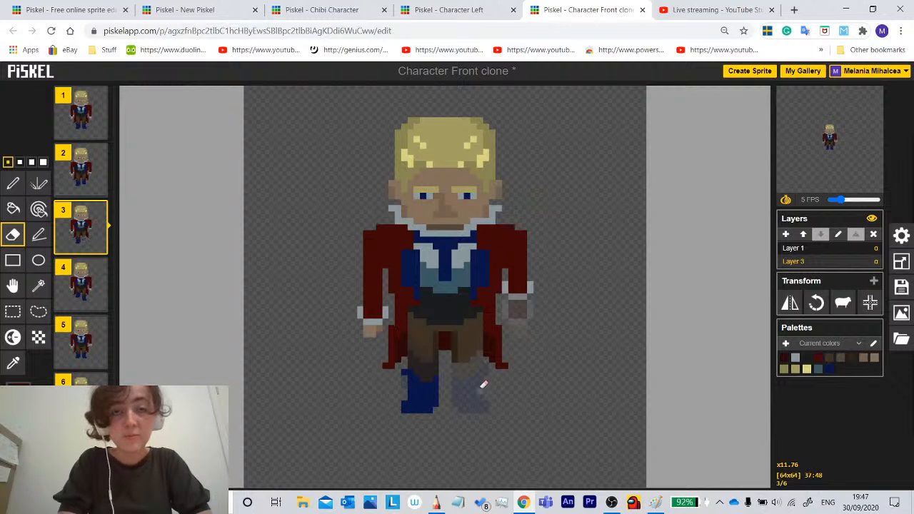
# Repaint the left boot higher up the leg in frame 3 with the other boot's dark blue, undoing the excess stroke.
pyautogui.click(13, 184)
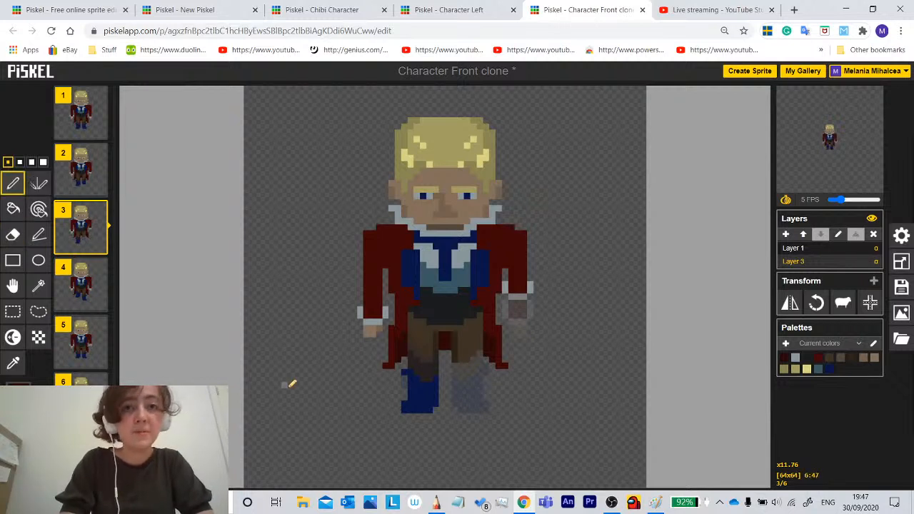
pyautogui.click(14, 364)
pyautogui.click(415, 389)
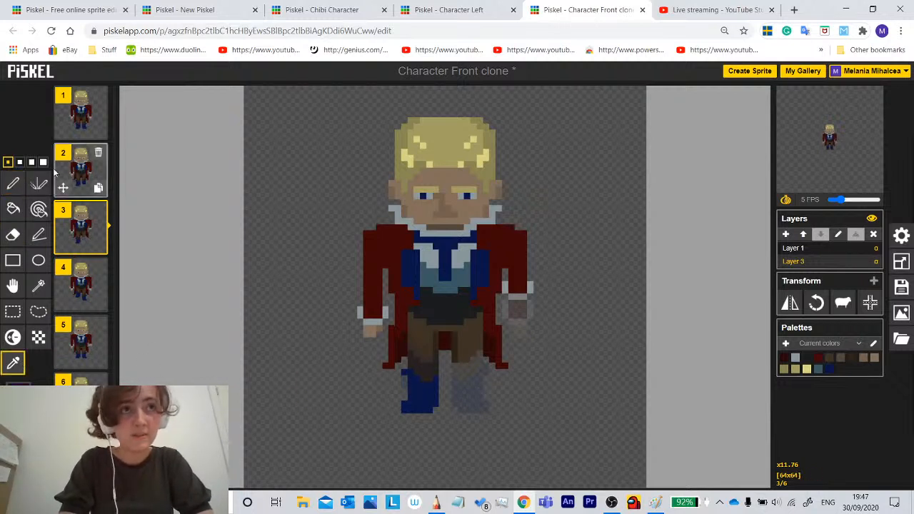
pyautogui.click(13, 183)
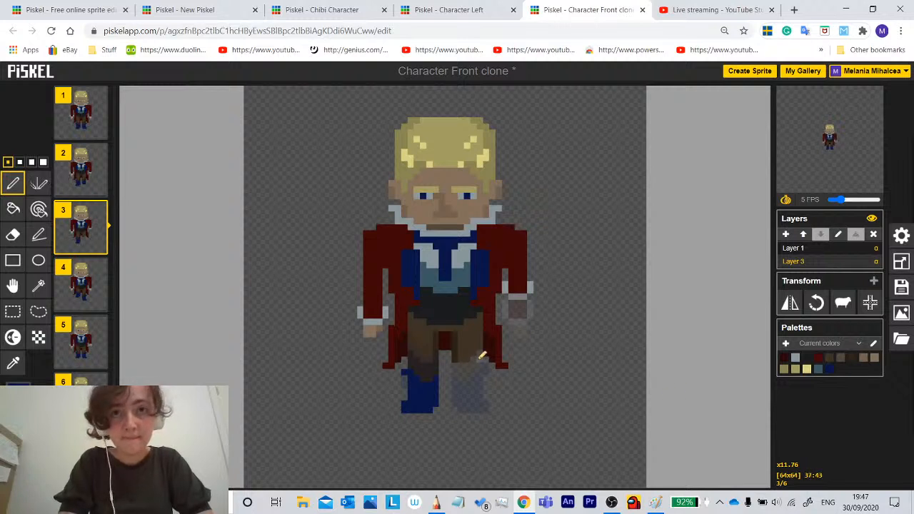
pyautogui.moveTo(479, 353); pyautogui.dragTo(473, 376)
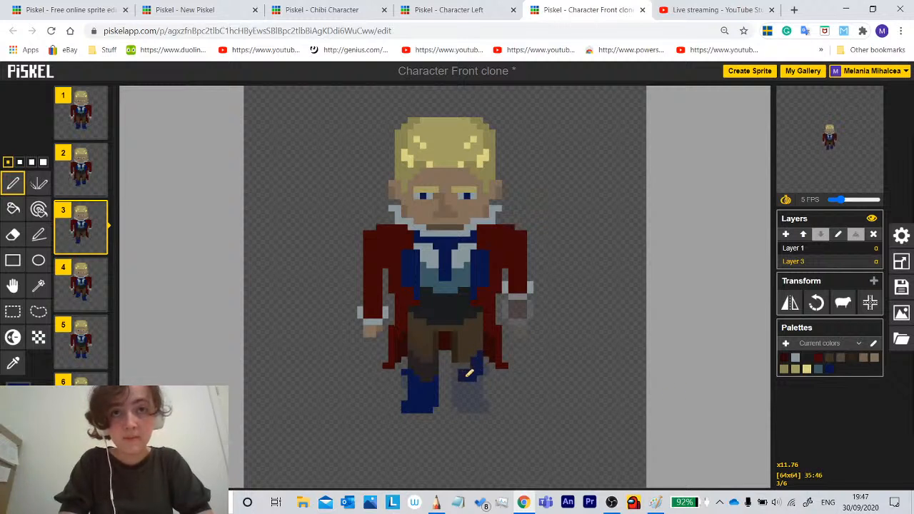
pyautogui.hotkey('ctrl', 'z')
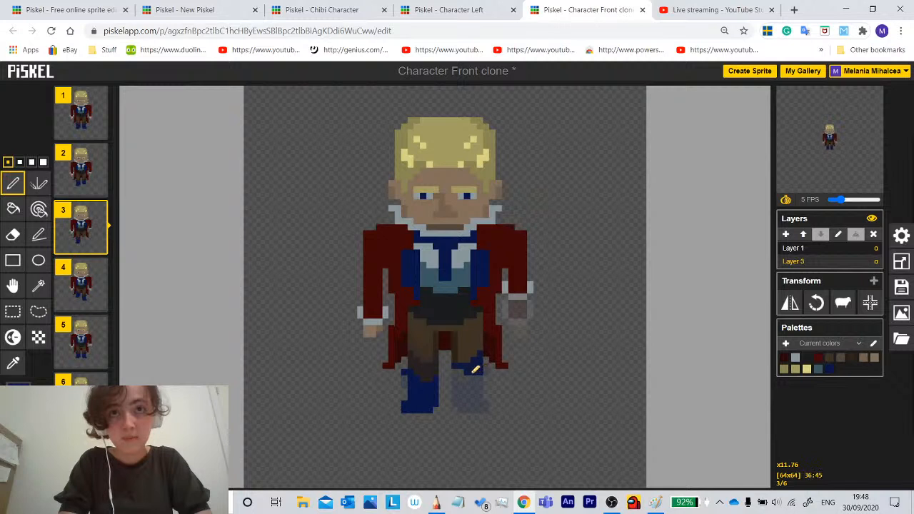
# Refine the raised left boot's outline in frame 3 by comparing it with frame 2, and turn off onion skin.
pyautogui.click(84, 186)
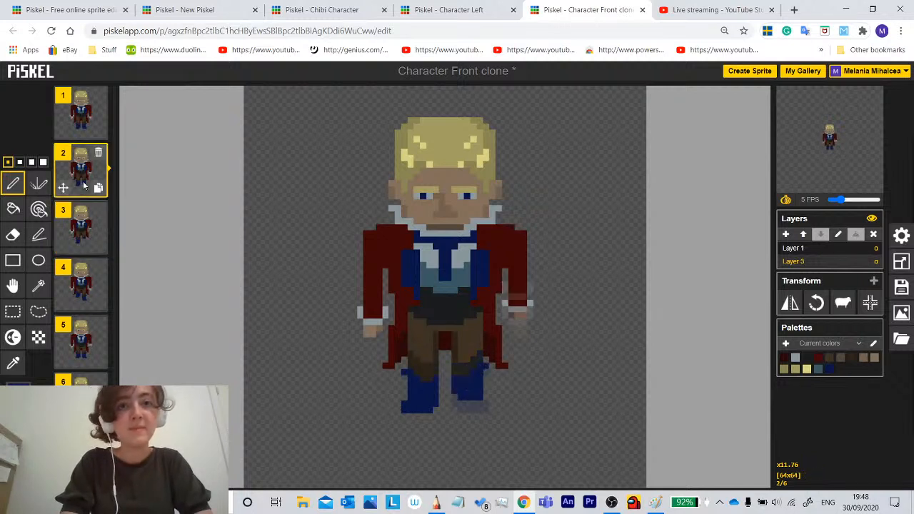
pyautogui.click(82, 222)
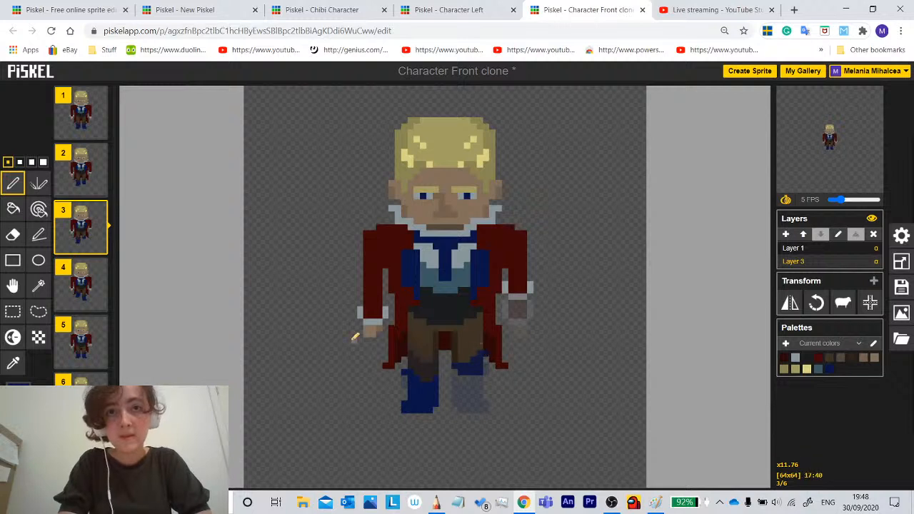
pyautogui.click(80, 178)
pyautogui.click(80, 226)
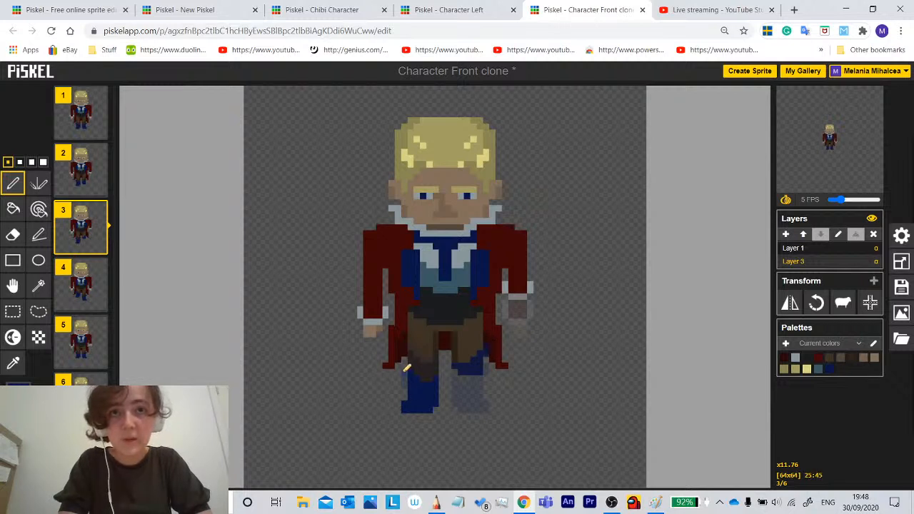
pyautogui.moveTo(409, 370); pyautogui.dragTo(414, 379)
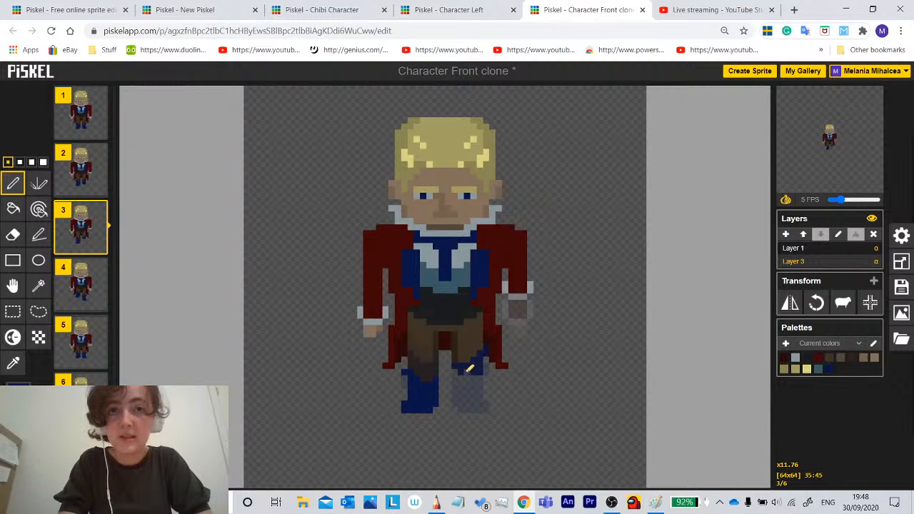
pyautogui.click(9, 365)
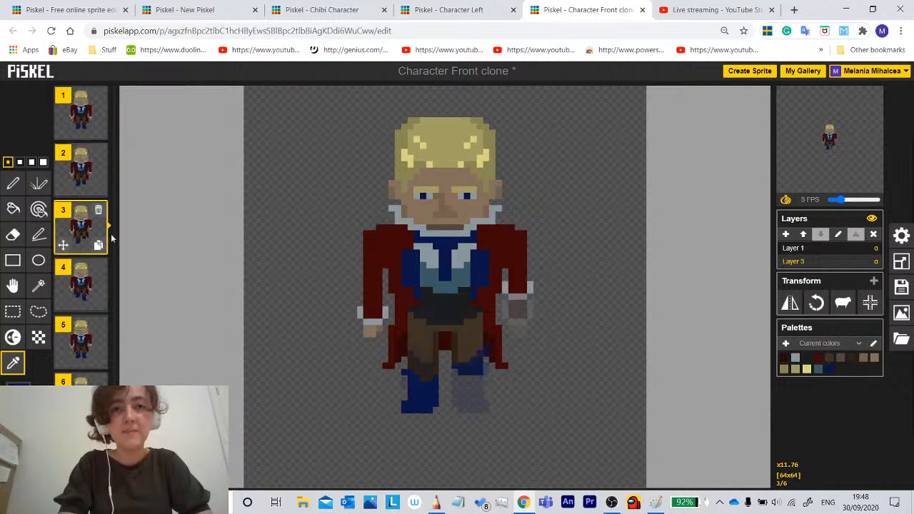
pyautogui.click(786, 200)
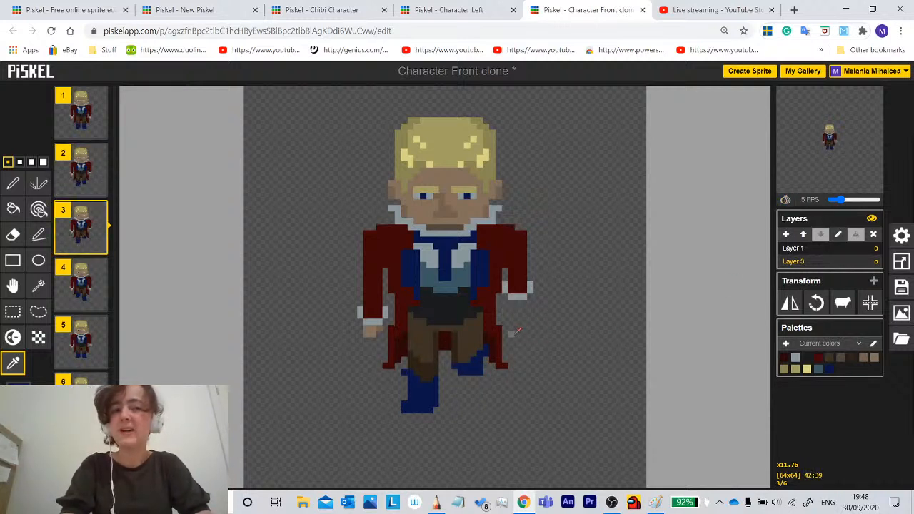
# Compare frames 1 to 3 and watch the walk animation in a separate preview window.
pyautogui.click(72, 126)
pyautogui.click(76, 169)
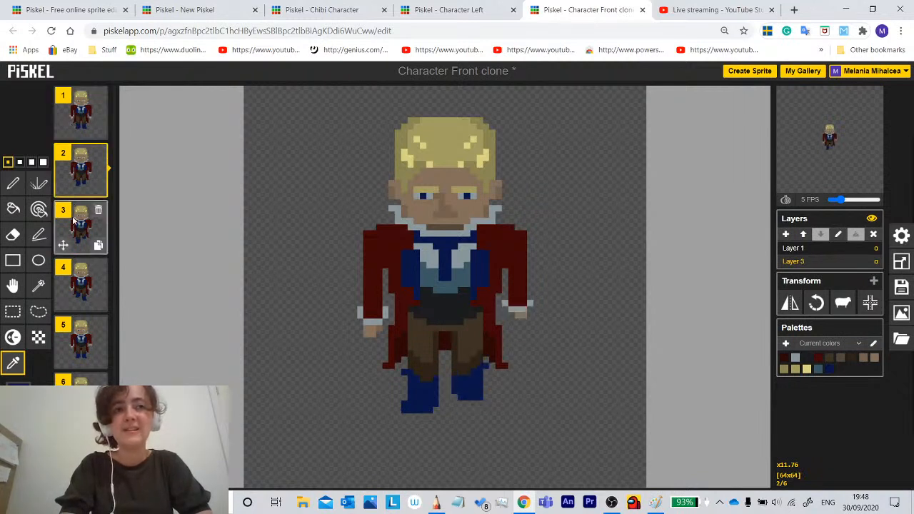
pyautogui.click(77, 232)
pyautogui.click(85, 179)
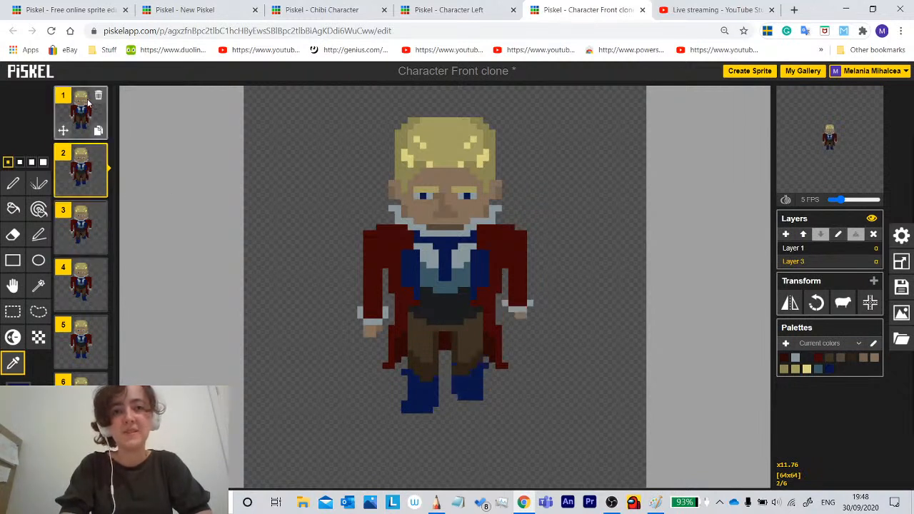
pyautogui.click(88, 106)
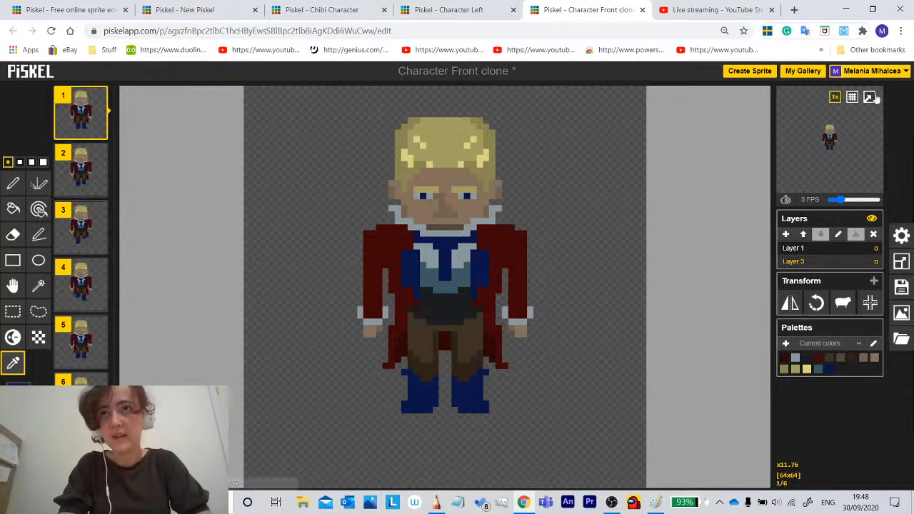
pyautogui.click(870, 97)
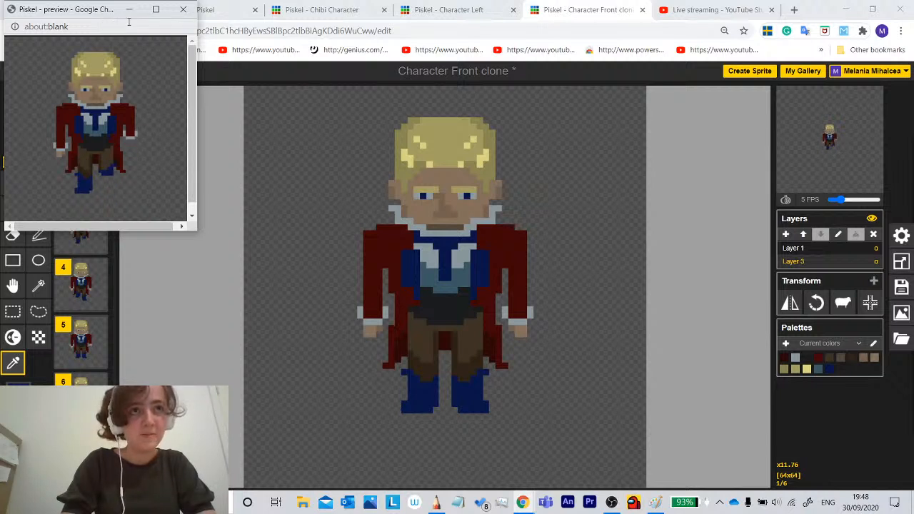
pyautogui.click(173, 15)
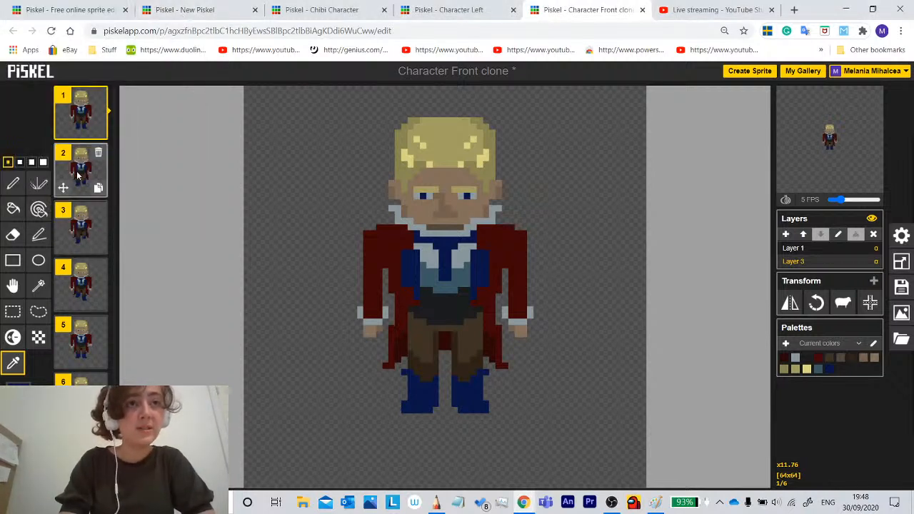
# Examine how the left leg's lift progresses through frames 2, 3 and 4.
pyautogui.click(79, 176)
pyautogui.click(81, 228)
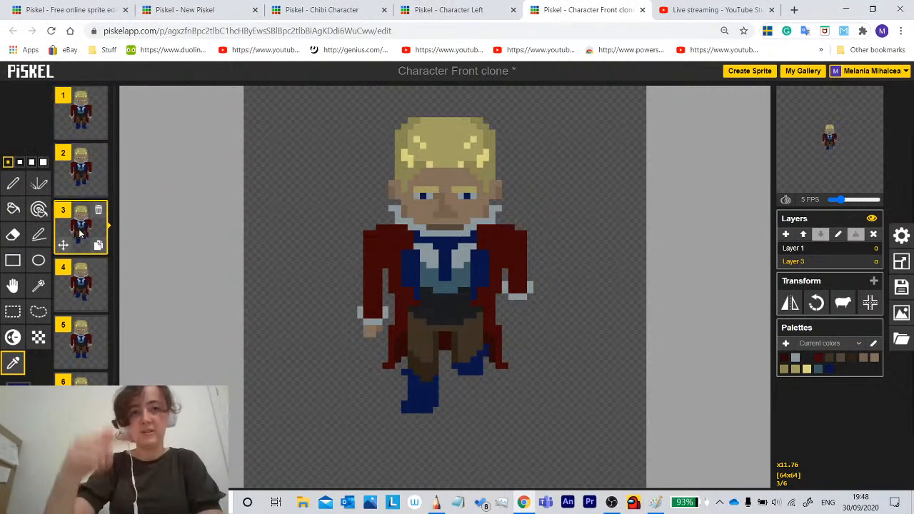
pyautogui.click(86, 294)
pyautogui.click(72, 178)
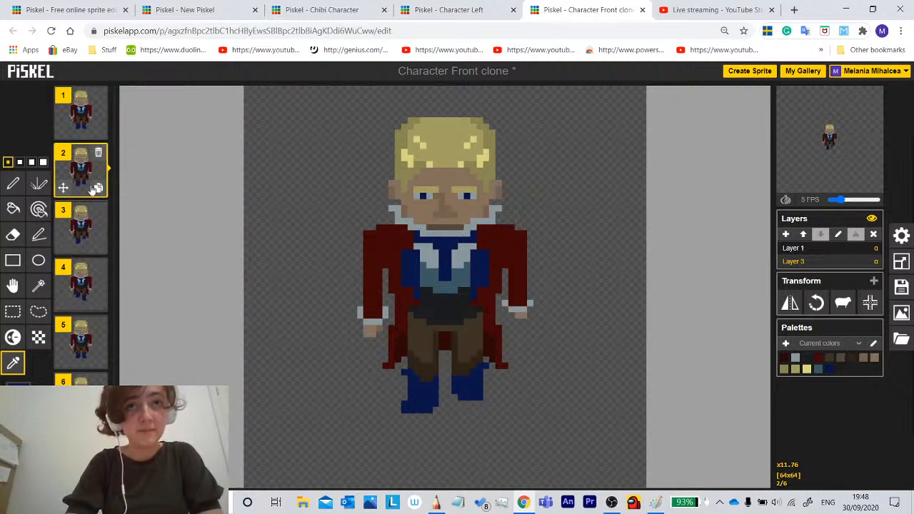
pyautogui.click(13, 184)
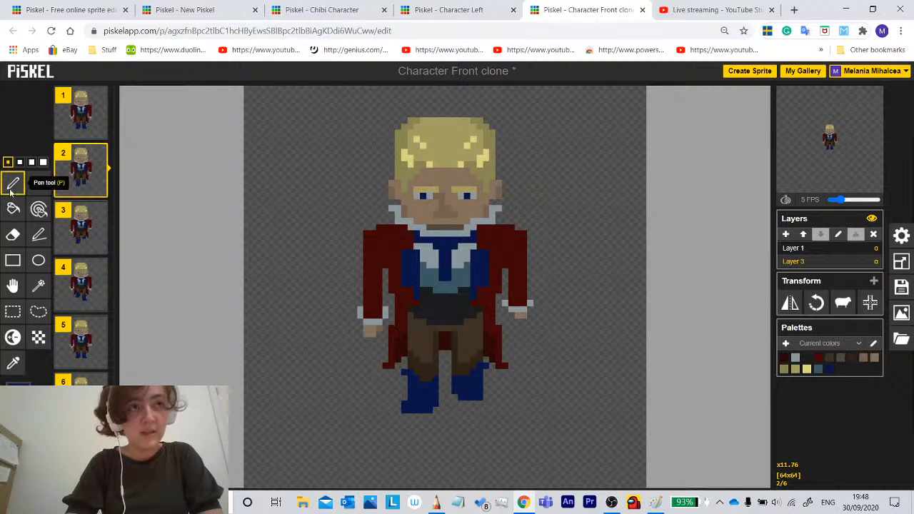
pyautogui.click(13, 312)
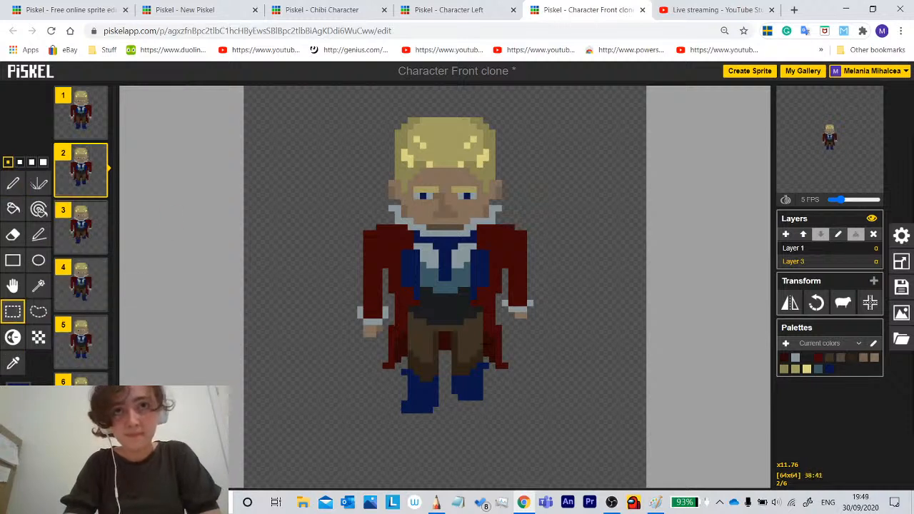
pyautogui.moveTo(490, 338); pyautogui.dragTo(458, 398)
pyautogui.click(13, 184)
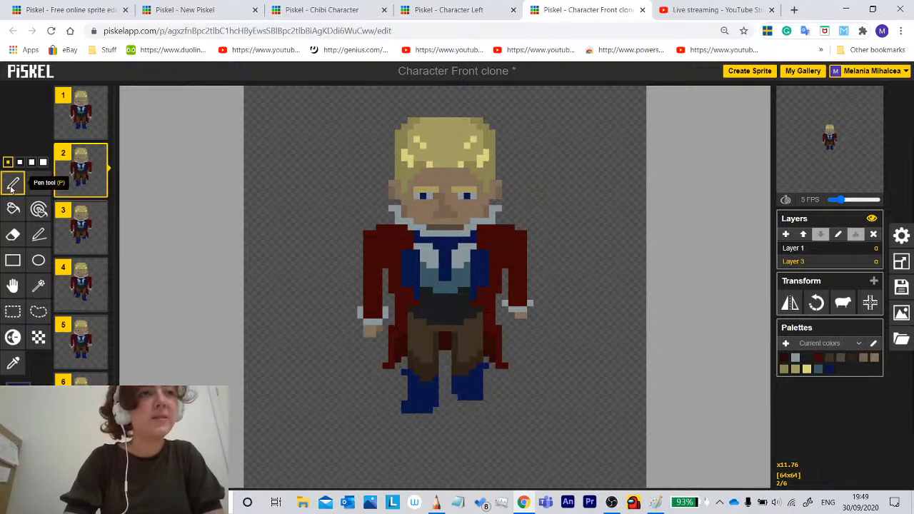
# Examine the arm and leg poses across frames 1 to 6, comparing frame 4 with frames 3 and 5.
pyautogui.click(80, 113)
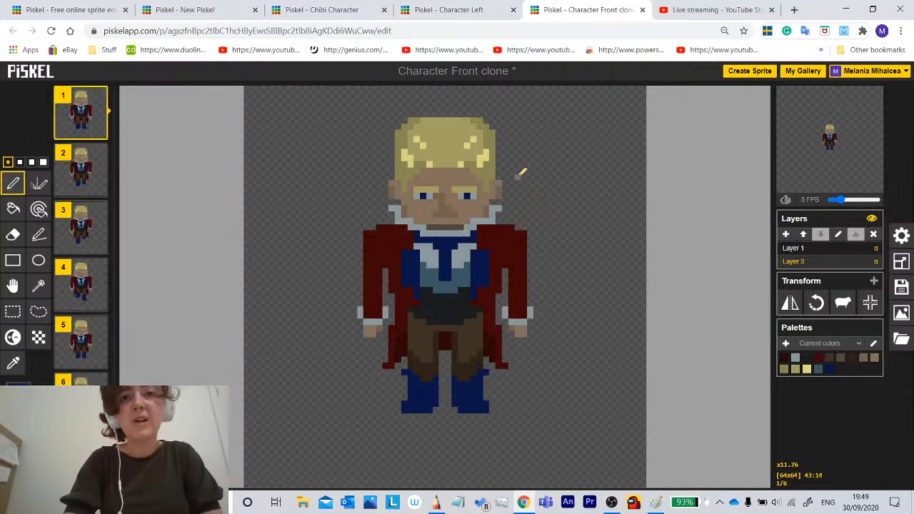
pyautogui.click(70, 182)
pyautogui.click(80, 229)
pyautogui.click(82, 286)
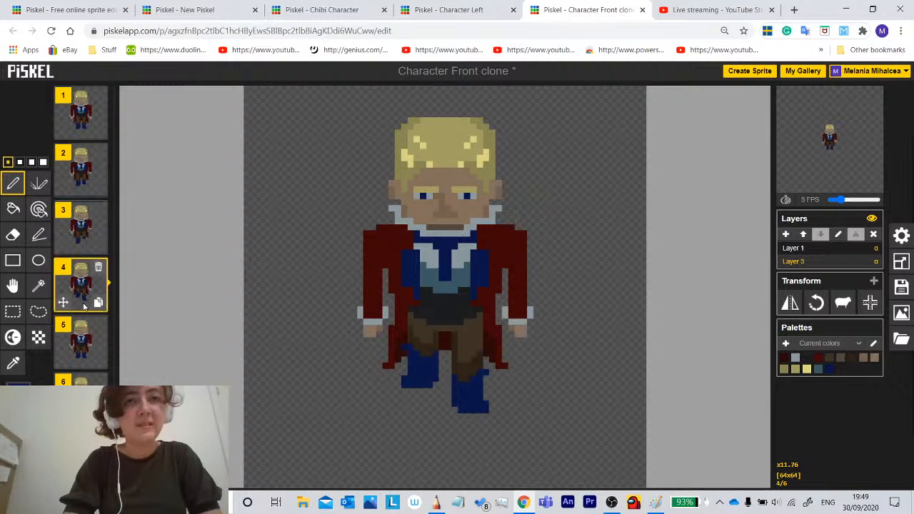
pyautogui.click(81, 342)
pyautogui.click(82, 285)
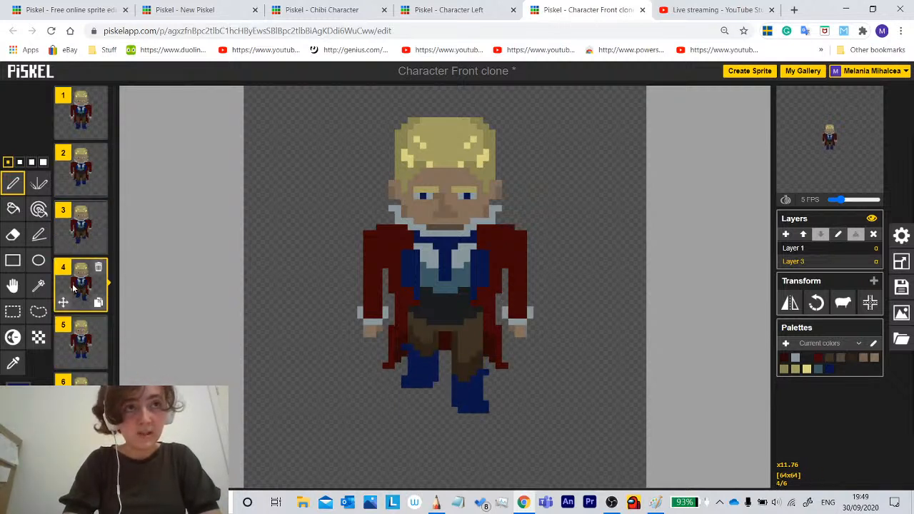
pyautogui.click(85, 350)
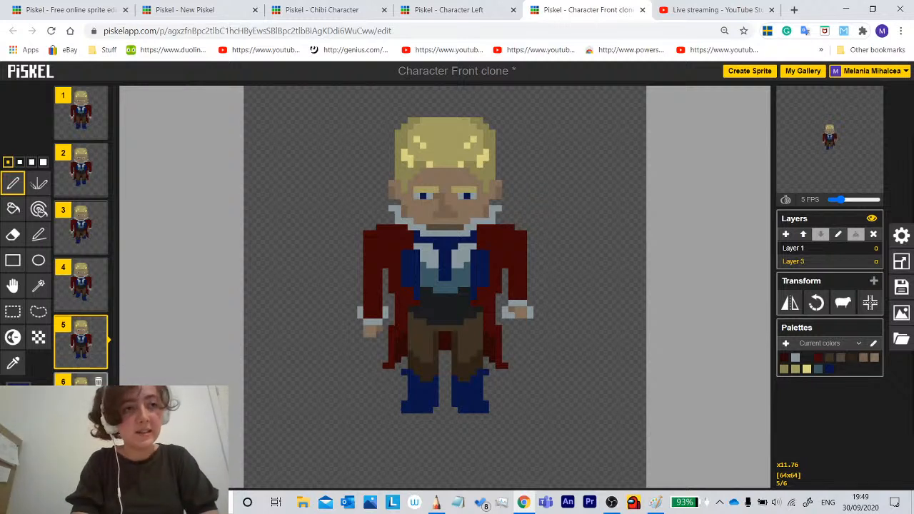
pyautogui.click(80, 380)
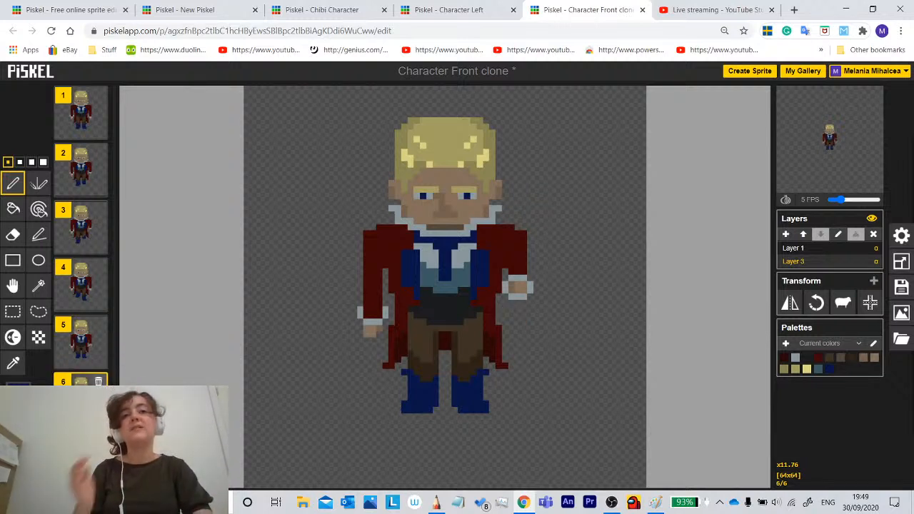
pyautogui.click(85, 361)
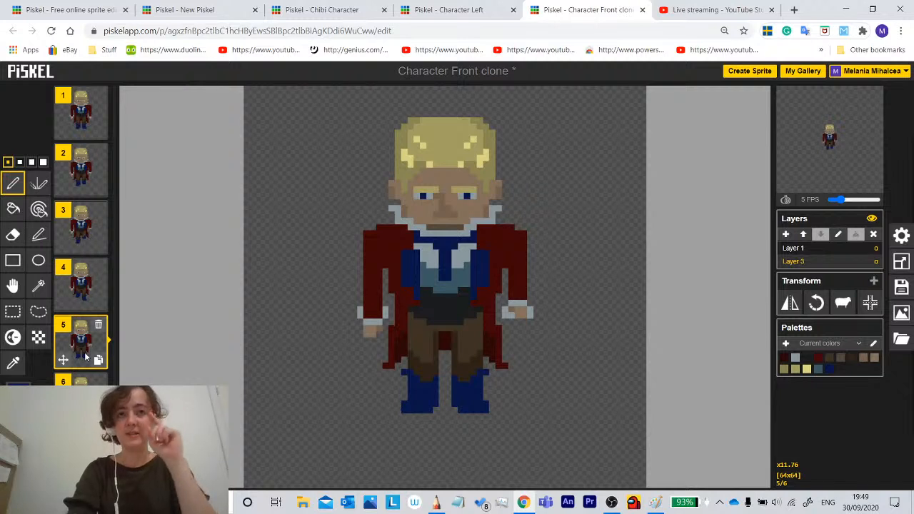
pyautogui.click(82, 291)
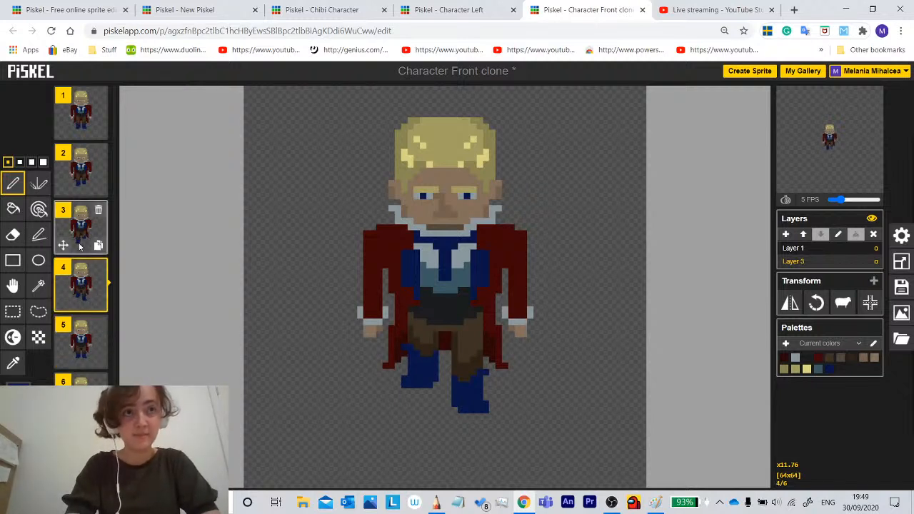
pyautogui.click(82, 229)
pyautogui.click(86, 280)
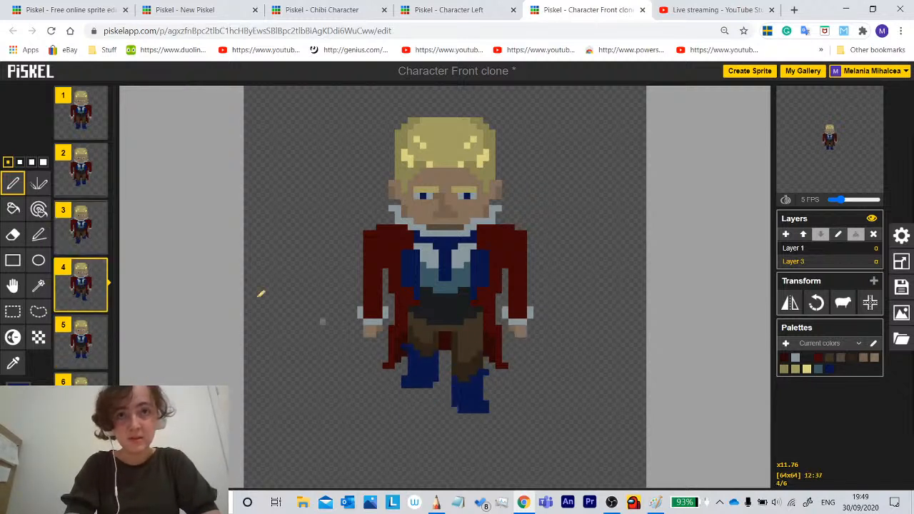
# Move the right leg and boot slightly higher in frame 4, clear the leftover boot pixels, and compare the pose with frames 3 and 5.
pyautogui.click(13, 311)
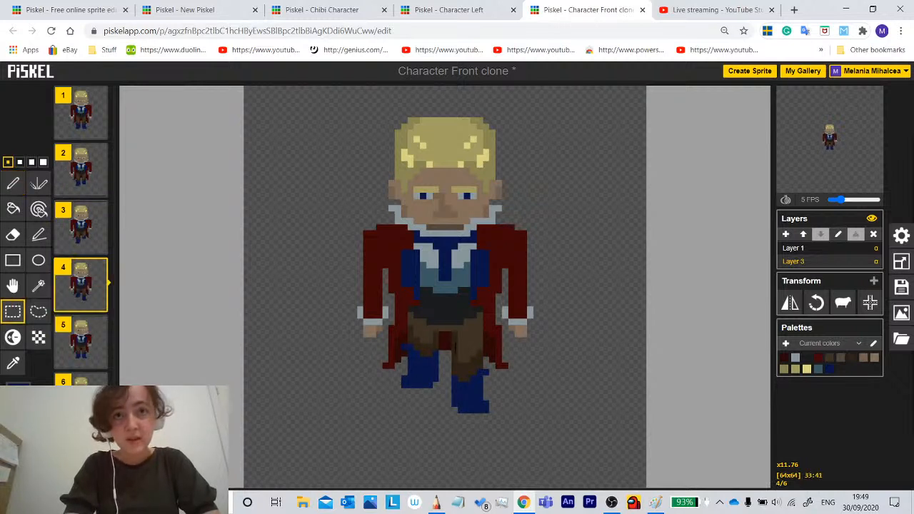
pyautogui.moveTo(452, 350); pyautogui.dragTo(481, 421)
pyautogui.press('Delete')
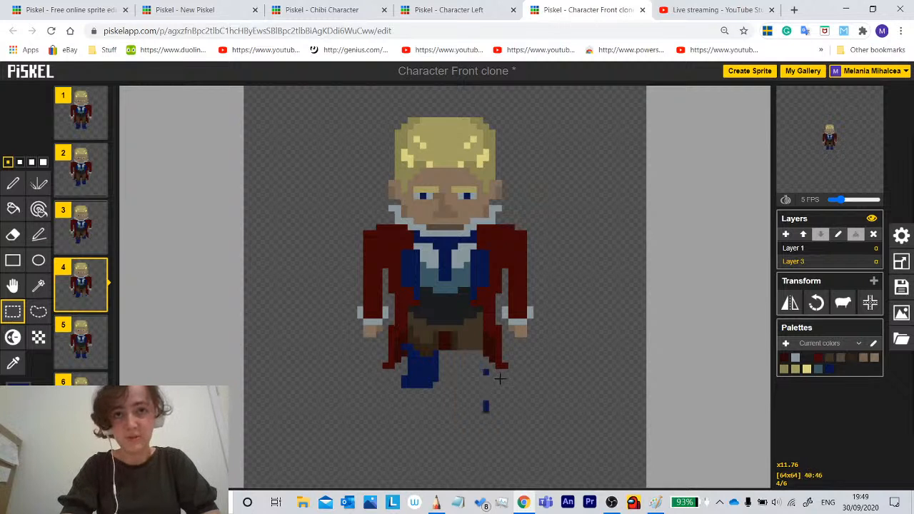
pyautogui.moveTo(490, 366); pyautogui.dragTo(472, 424)
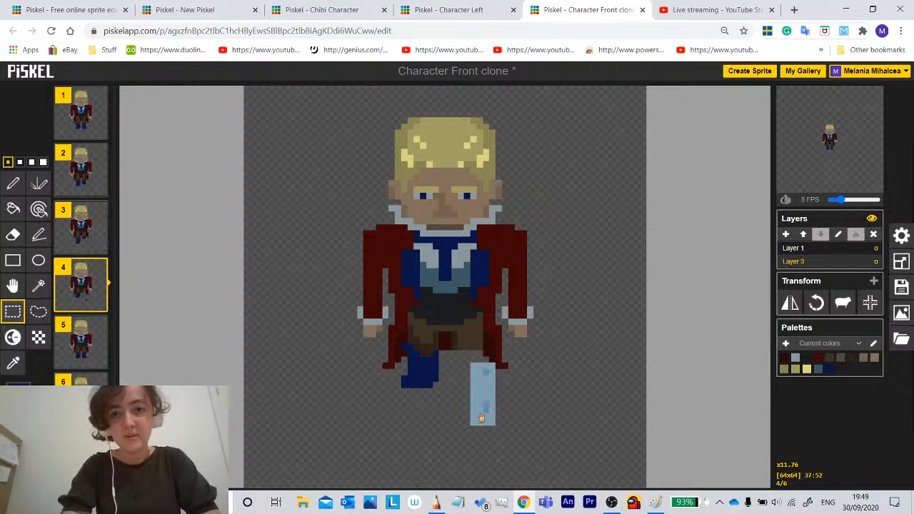
pyautogui.click(451, 353)
pyautogui.hotkey('ctrl', 'z')
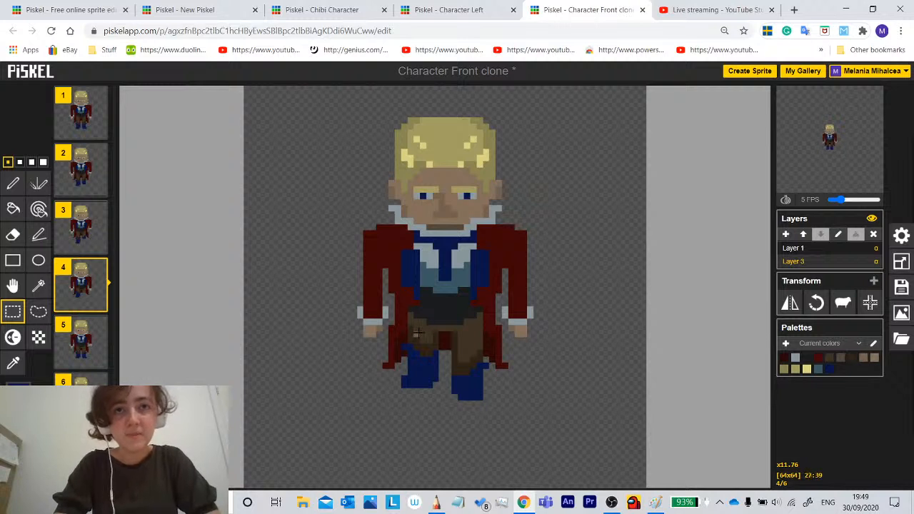
pyautogui.click(13, 184)
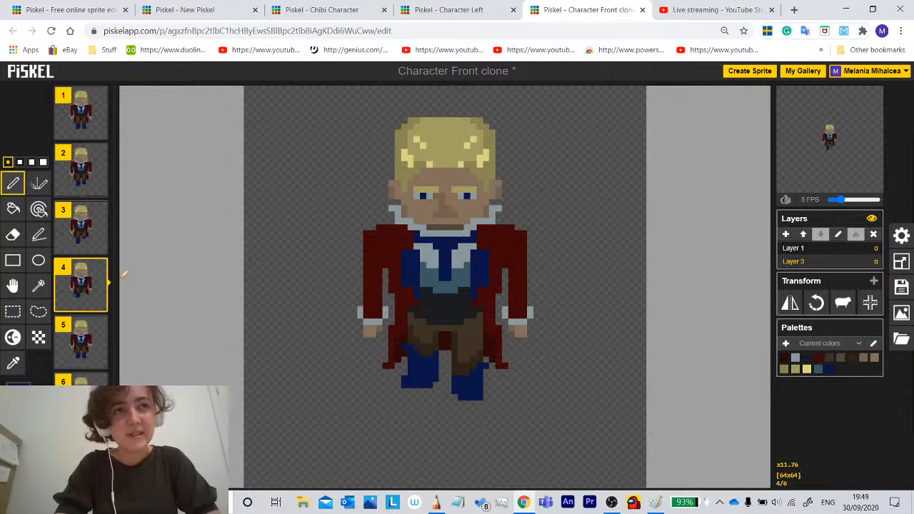
pyautogui.click(78, 229)
pyautogui.click(80, 304)
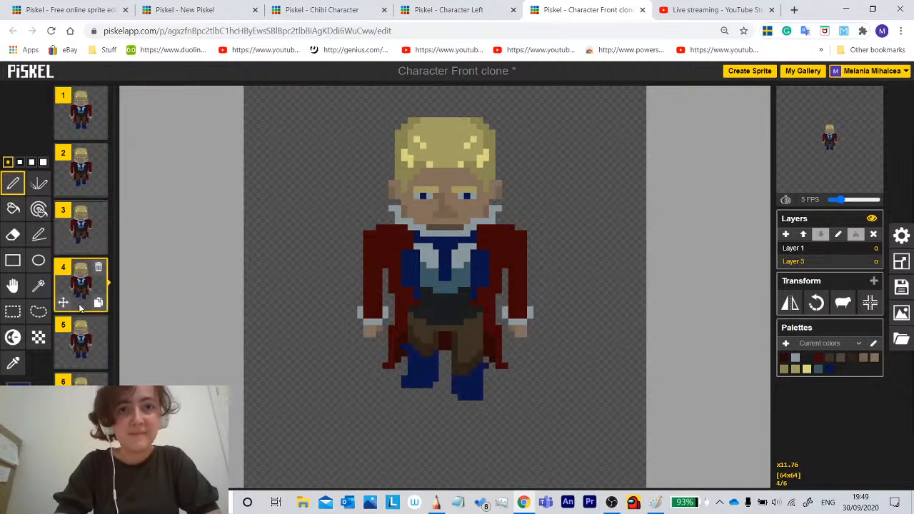
pyautogui.click(79, 340)
pyautogui.click(75, 282)
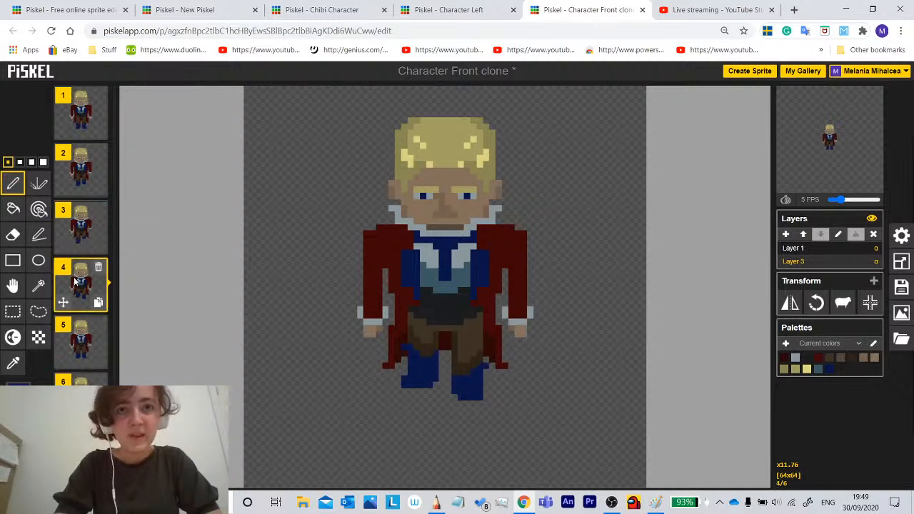
# Erase the lower part of the right boot in frame 5.
pyautogui.click(78, 342)
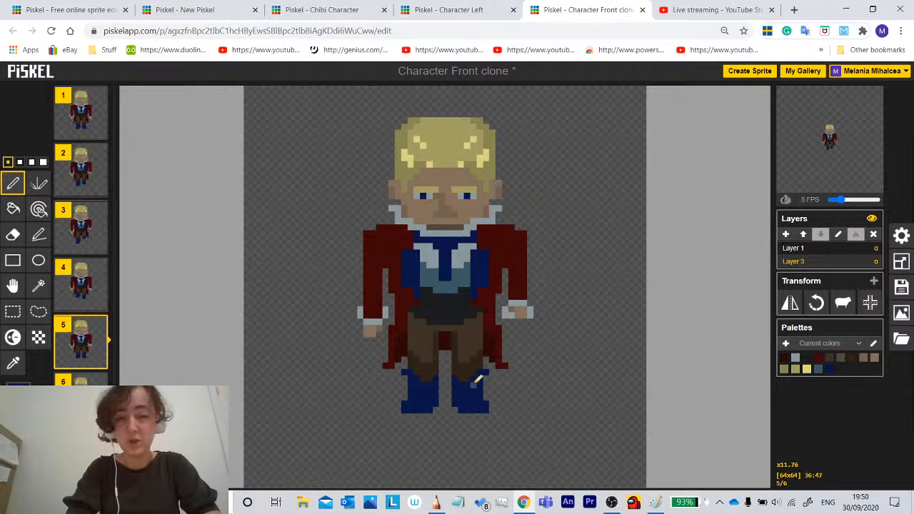
pyautogui.click(13, 363)
pyautogui.click(12, 260)
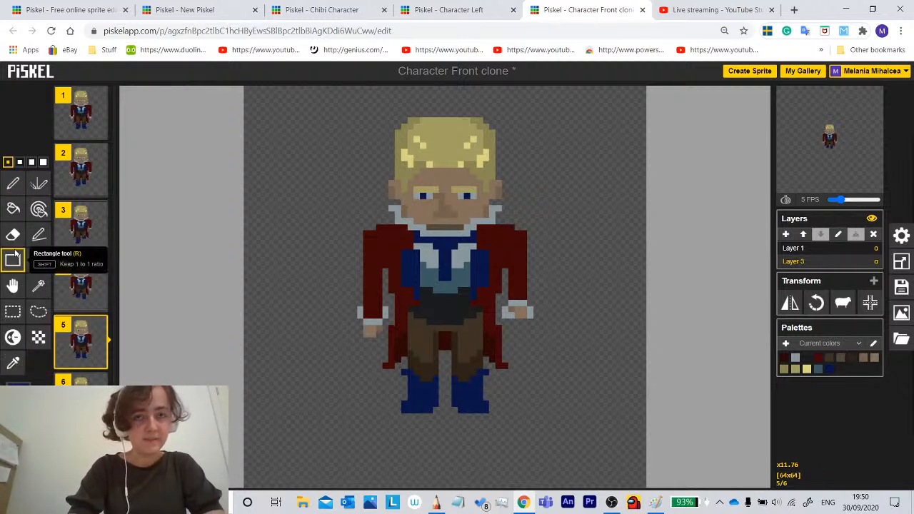
pyautogui.click(13, 235)
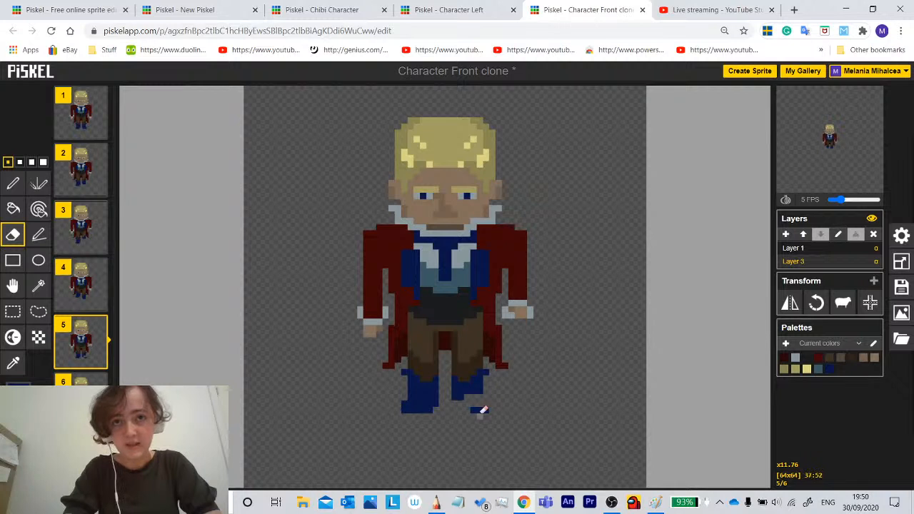
pyautogui.moveTo(483, 410); pyautogui.dragTo(473, 406)
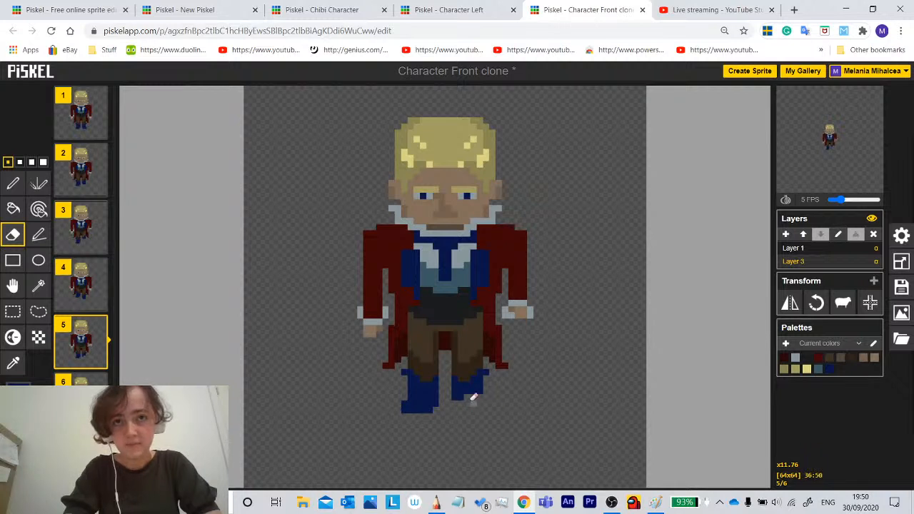
# Extend the right boot's cuff upward in frame 5 with the boot's blue and erase the stray cuff pixel.
pyautogui.click(13, 363)
pyautogui.click(13, 184)
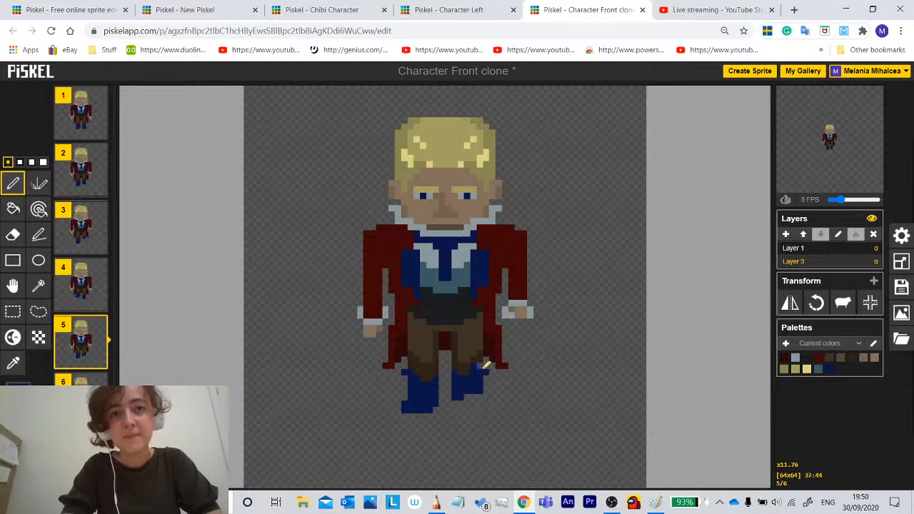
pyautogui.click(13, 235)
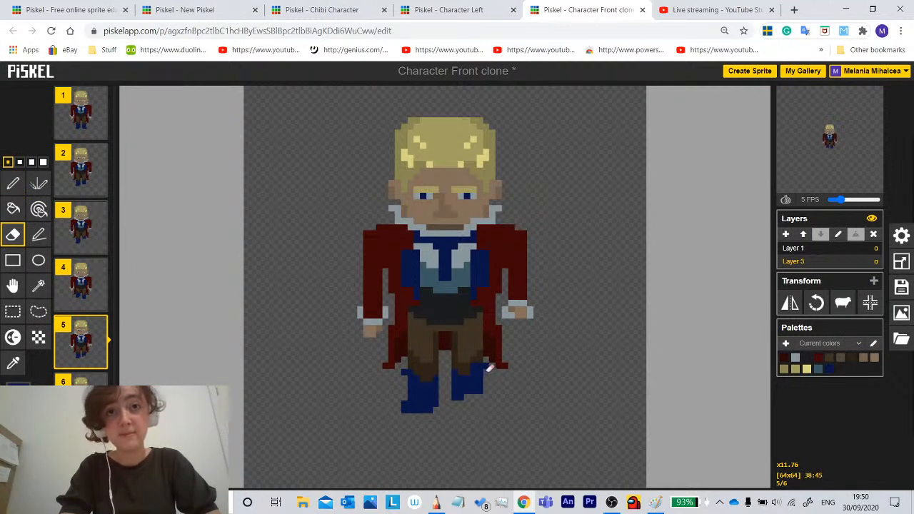
# Darken the boot blue to #0a1234 and paint the raised sole and toe of the right boot in frame 5.
pyautogui.click(20, 384)
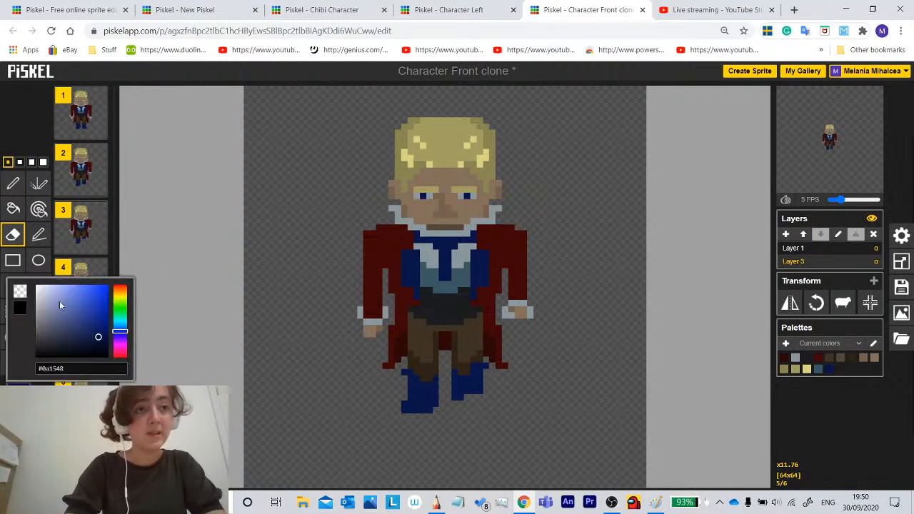
pyautogui.moveTo(97, 337); pyautogui.dragTo(95, 344)
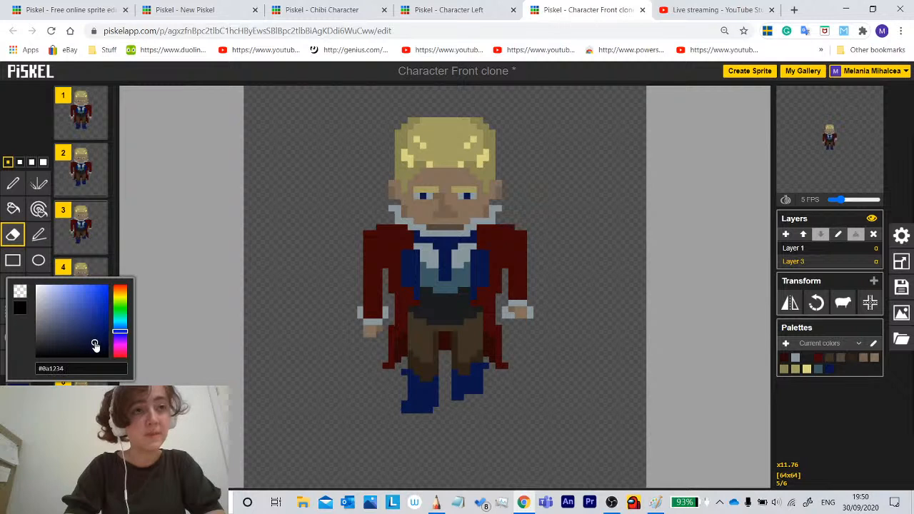
pyautogui.click(13, 184)
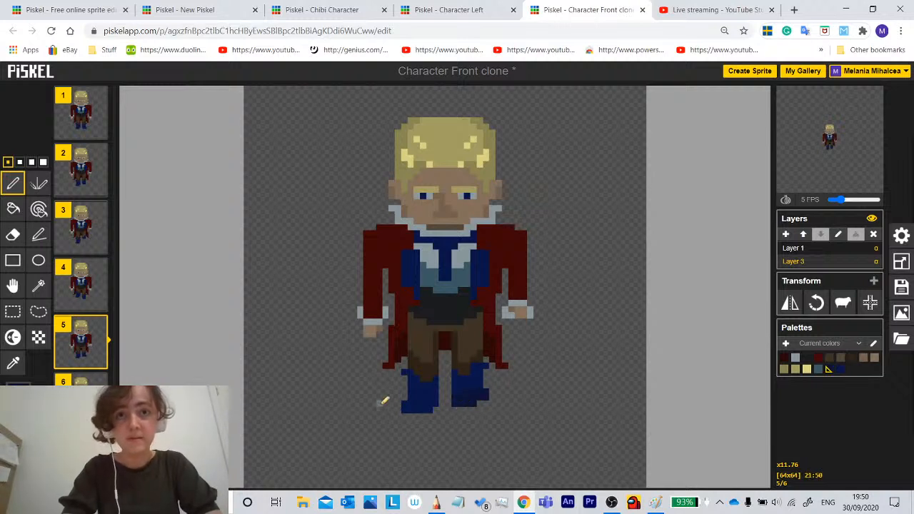
# Compare frames 5 and 6, watch the walk animation in a separate preview window, and close the preview.
pyautogui.moveTo(71, 347)
pyautogui.click(73, 397)
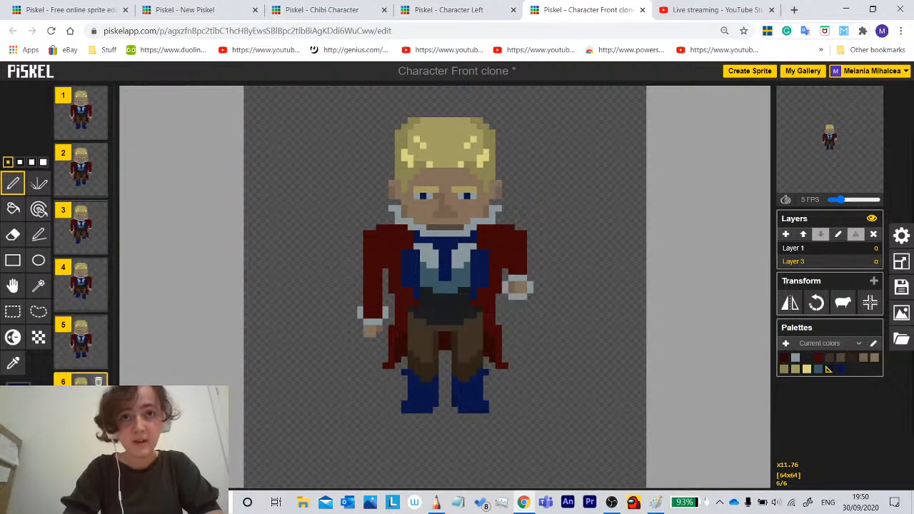
pyautogui.click(78, 344)
pyautogui.click(78, 397)
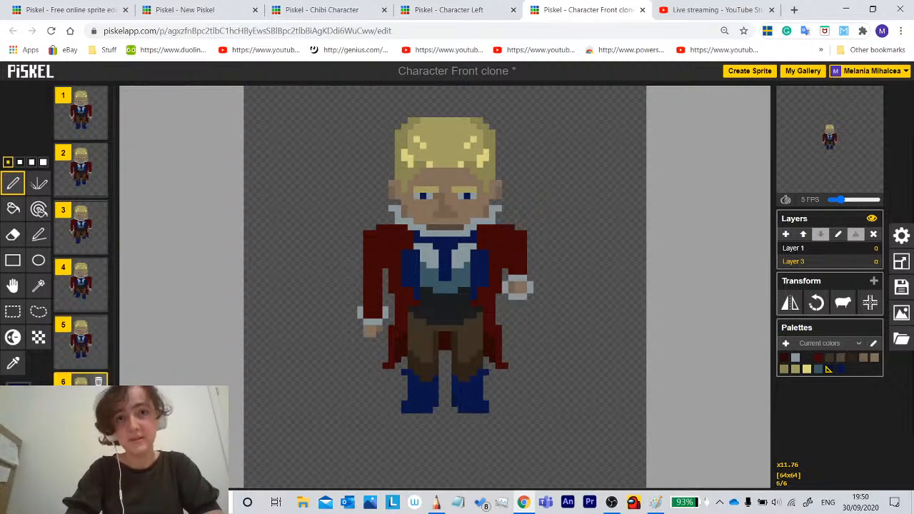
pyautogui.click(80, 348)
pyautogui.click(78, 397)
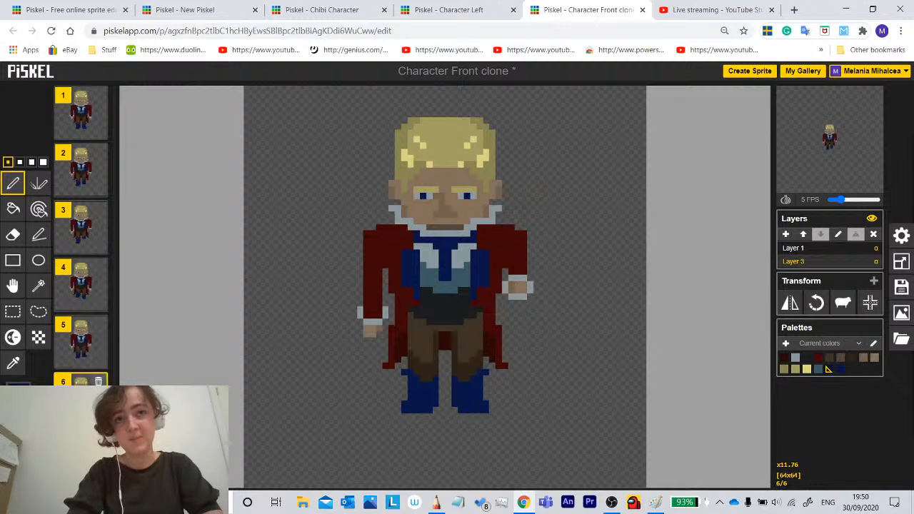
pyautogui.moveTo(827, 143)
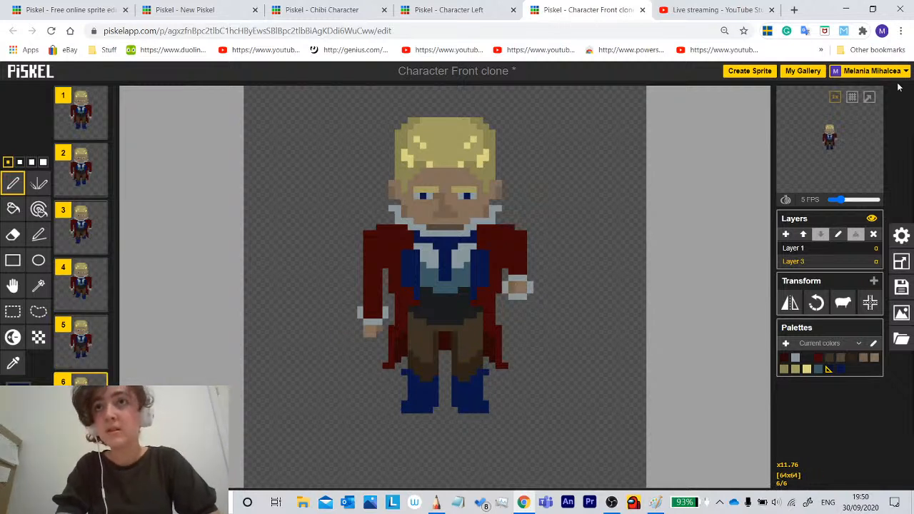
pyautogui.click(872, 98)
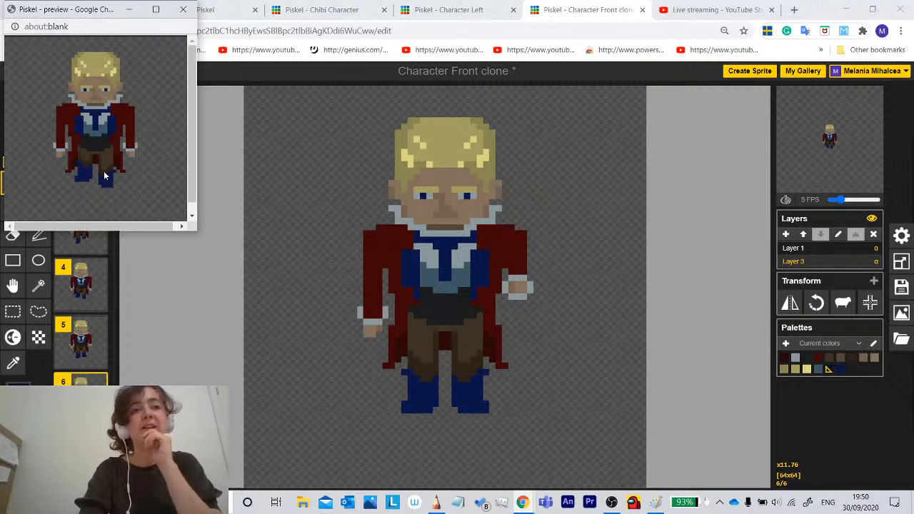
pyautogui.moveTo(72, 9); pyautogui.dragTo(243, 162)
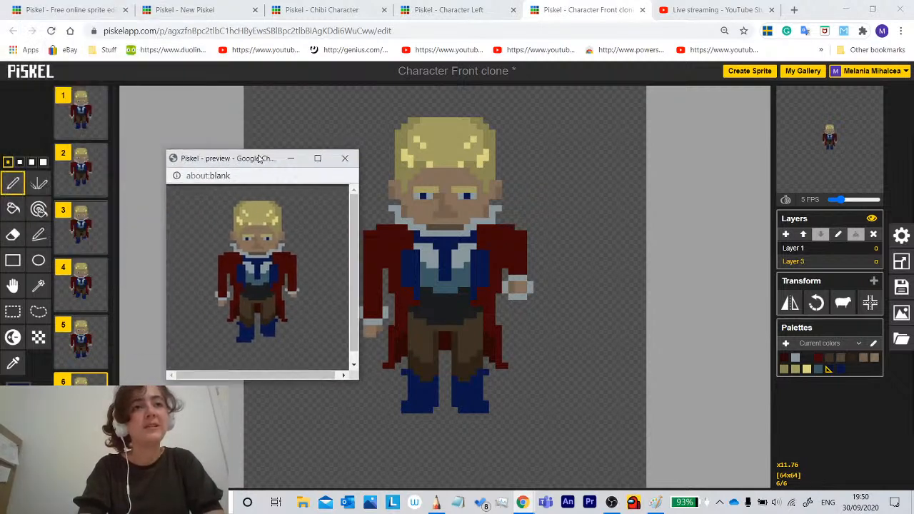
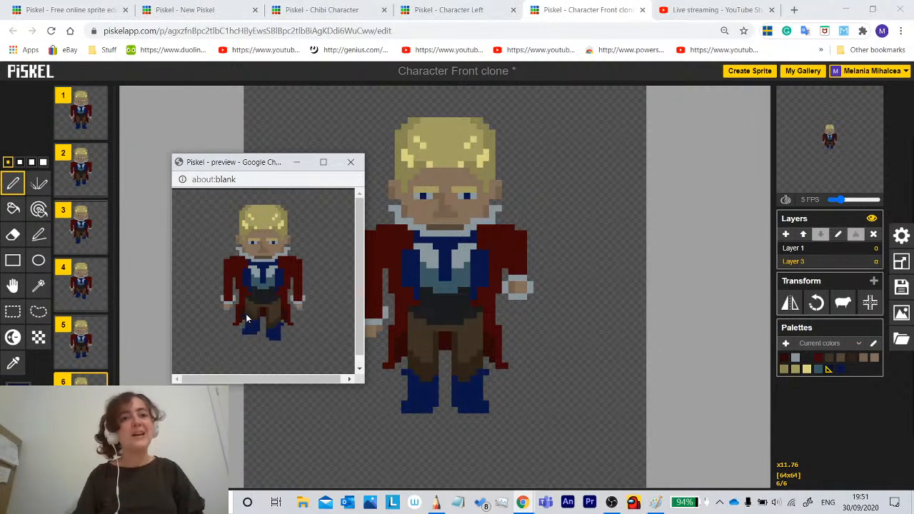
pyautogui.click(349, 163)
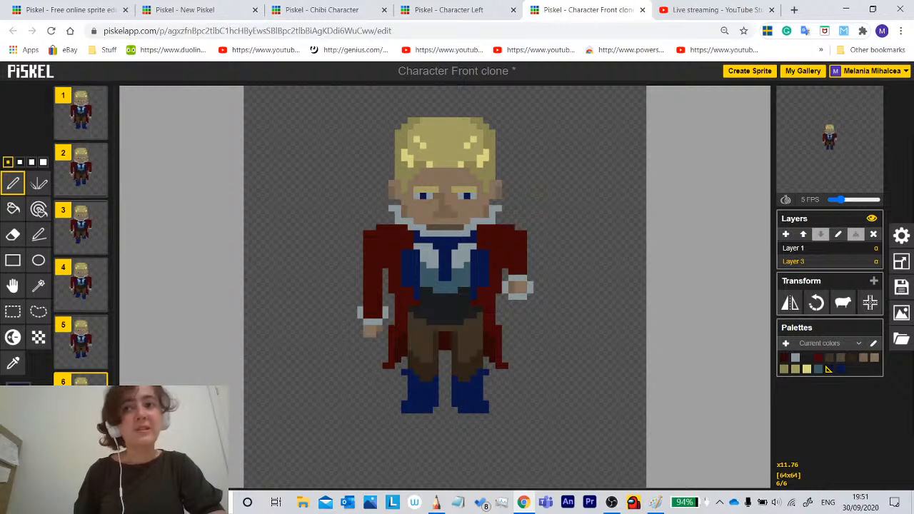
# Export the six frames as a PNG spritesheet with 2 columns and 3 rows, inspect the downloaded image, and close it.
pyautogui.click(903, 264)
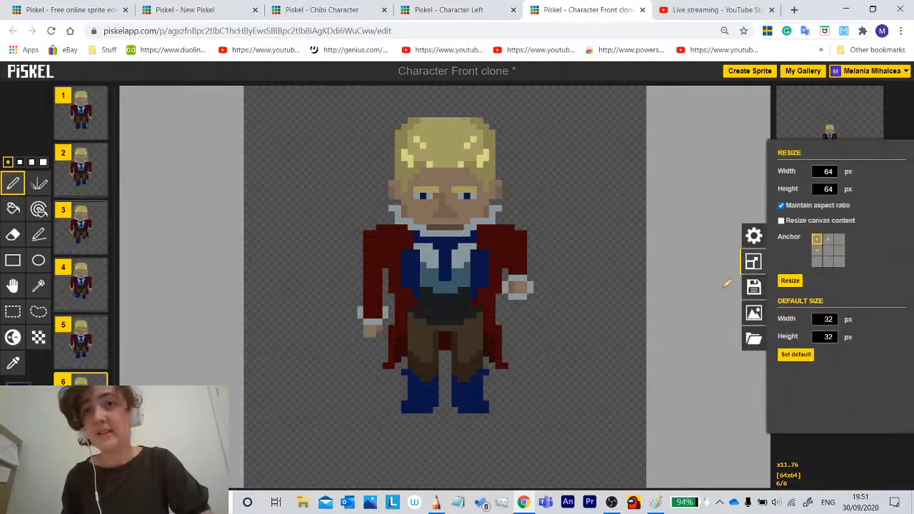
pyautogui.click(752, 293)
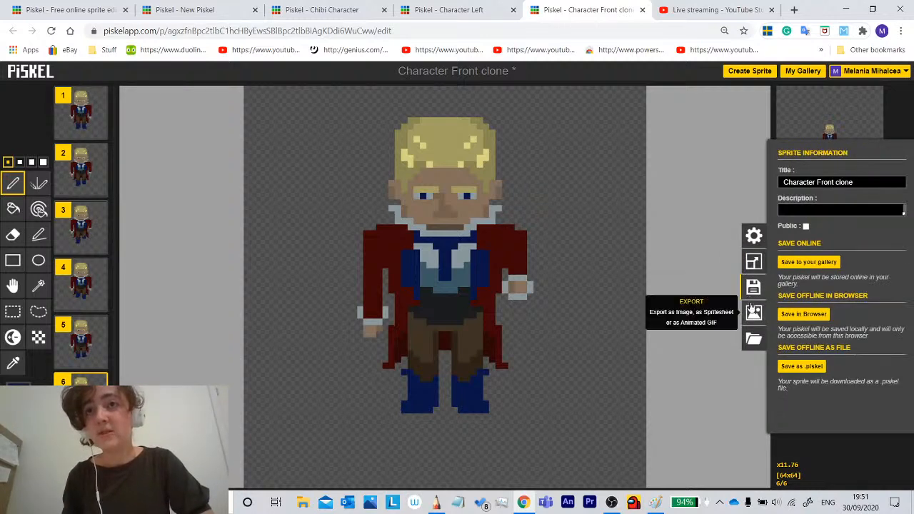
pyautogui.click(754, 312)
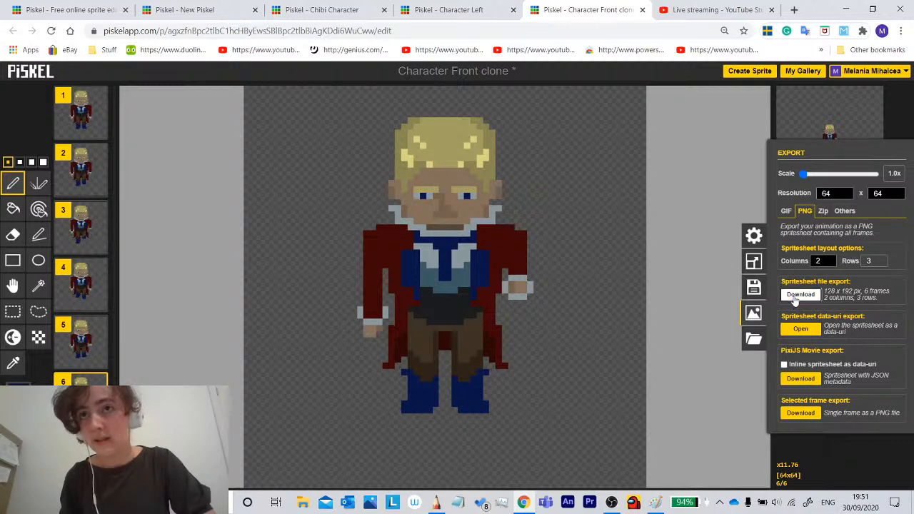
pyautogui.click(795, 297)
pyautogui.click(57, 476)
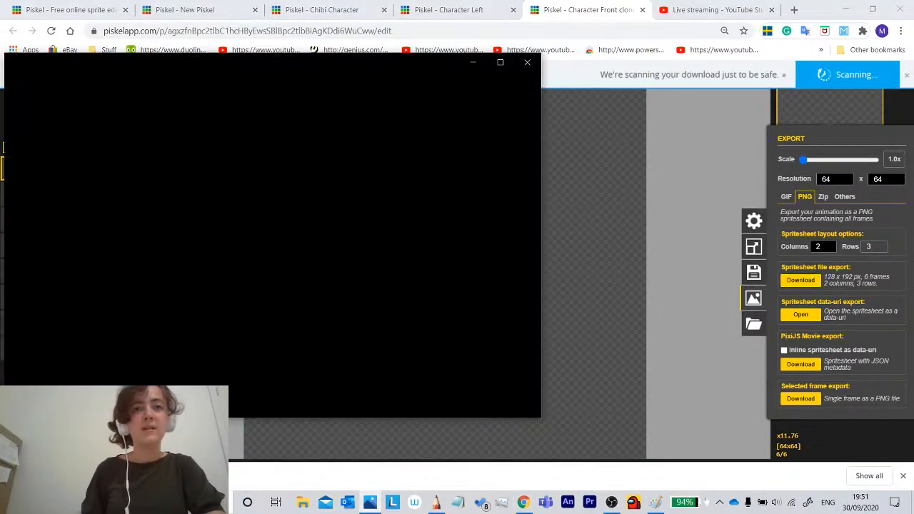
pyautogui.scroll(5, 271, 298)
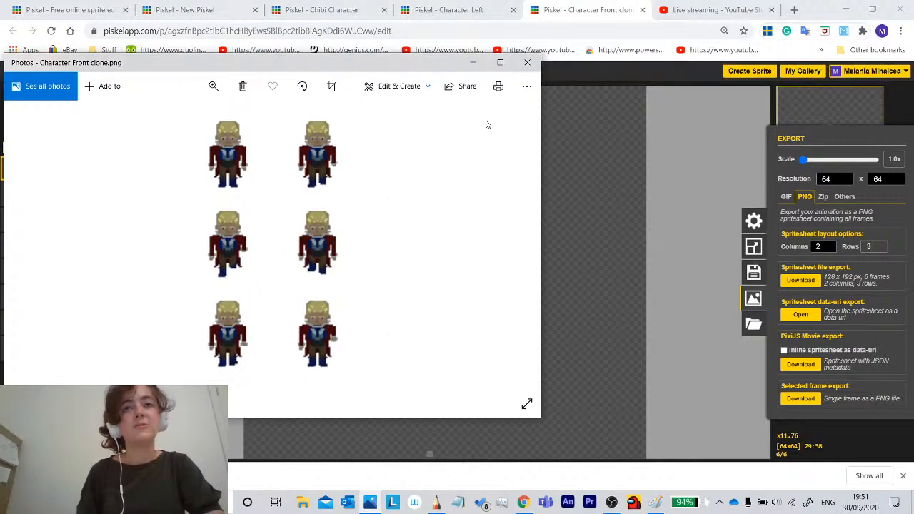
pyautogui.click(528, 62)
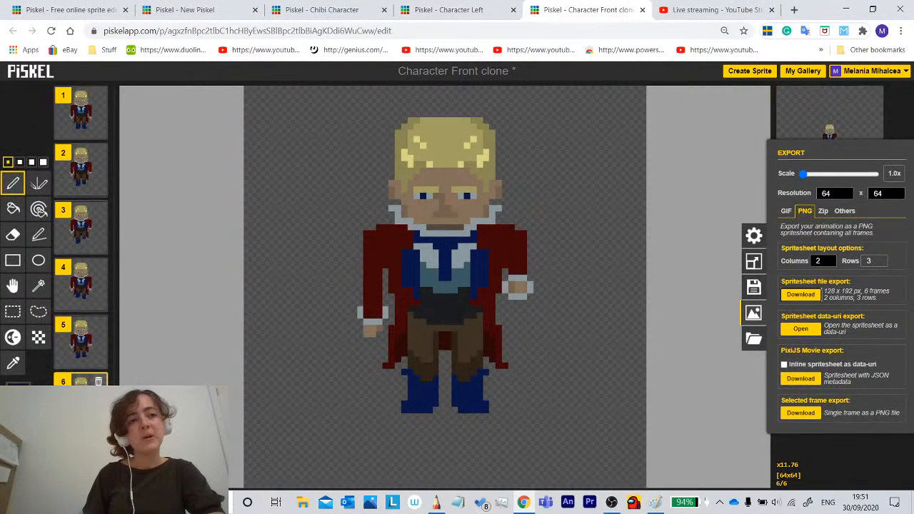
# Examine the walk-cycle frames 1 to 6 individually, comparing the arm, leg and boot positions.
pyautogui.click(82, 123)
pyautogui.click(80, 164)
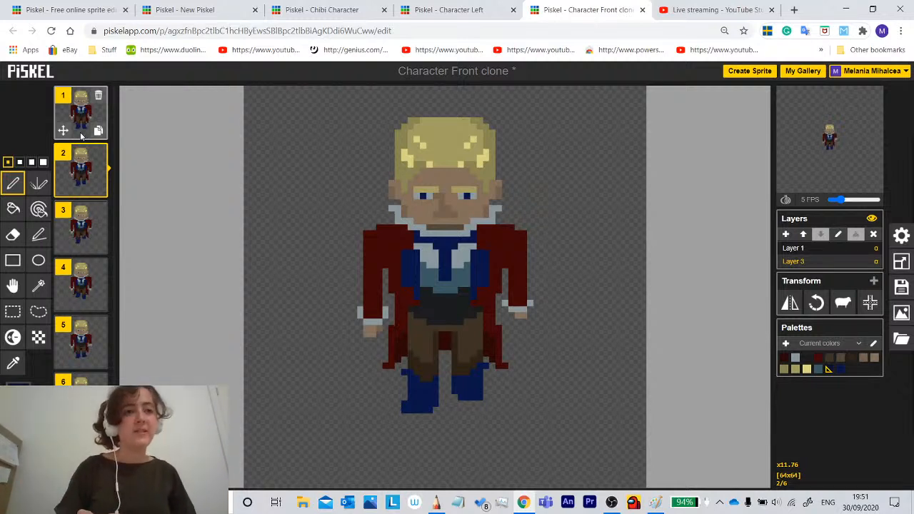
pyautogui.click(79, 223)
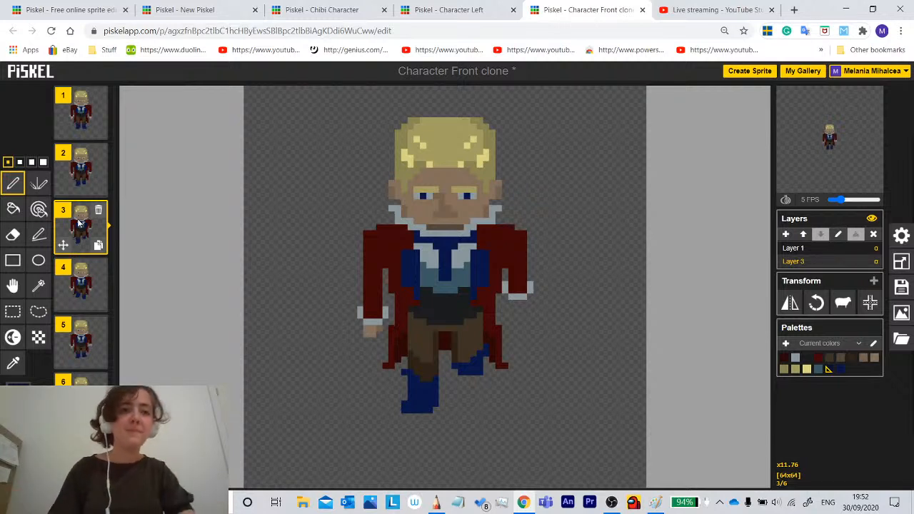
pyautogui.click(66, 280)
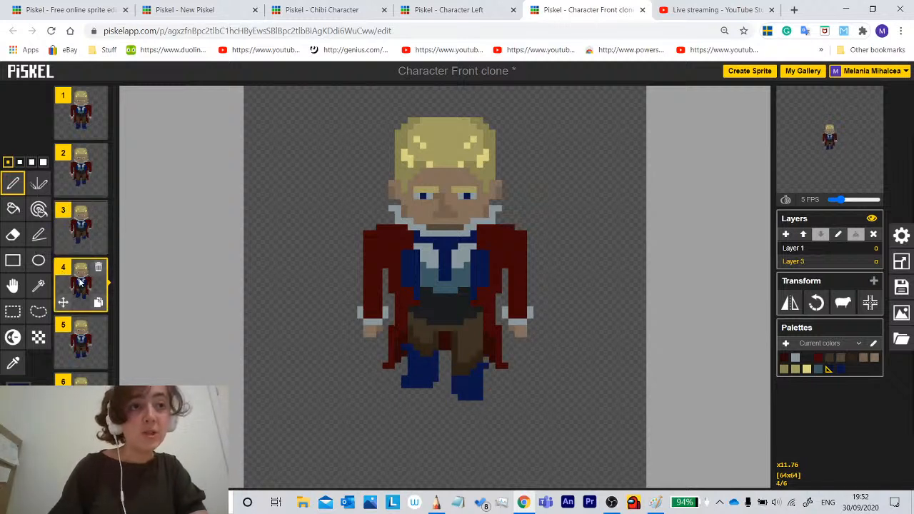
pyautogui.click(81, 234)
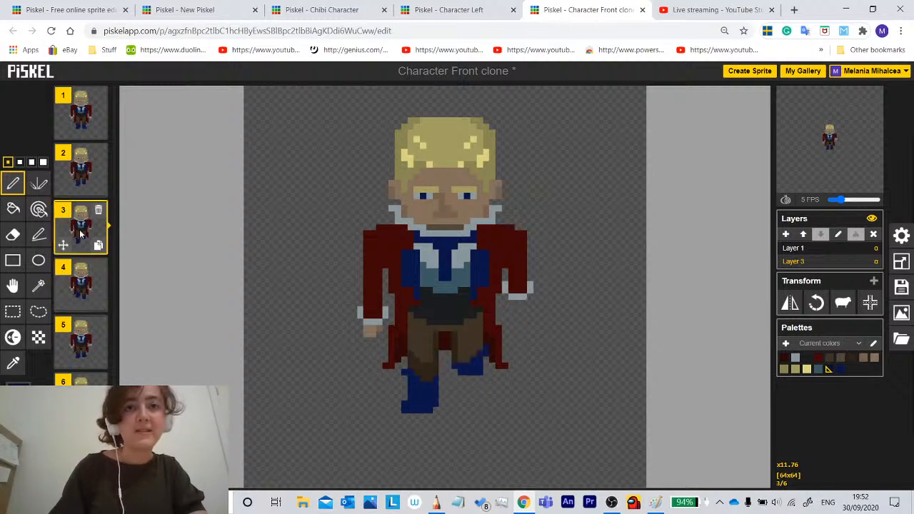
pyautogui.click(80, 107)
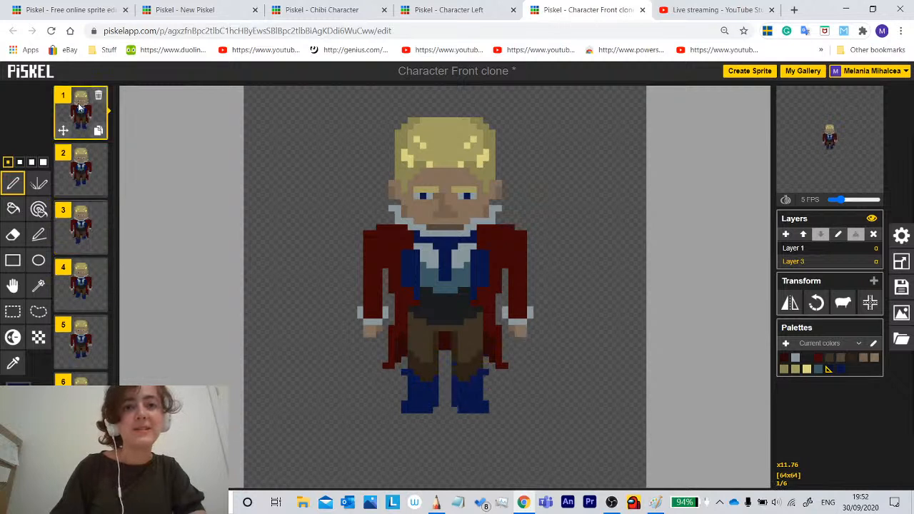
pyautogui.click(81, 230)
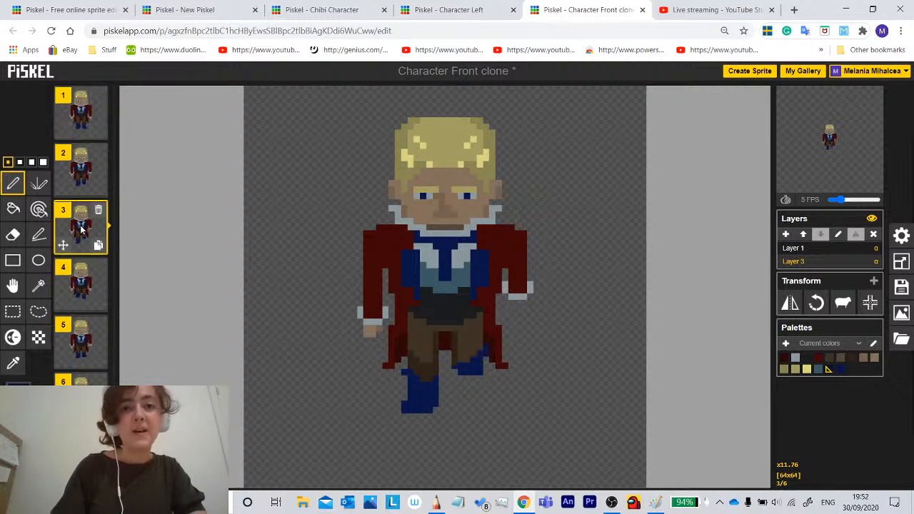
pyautogui.click(79, 184)
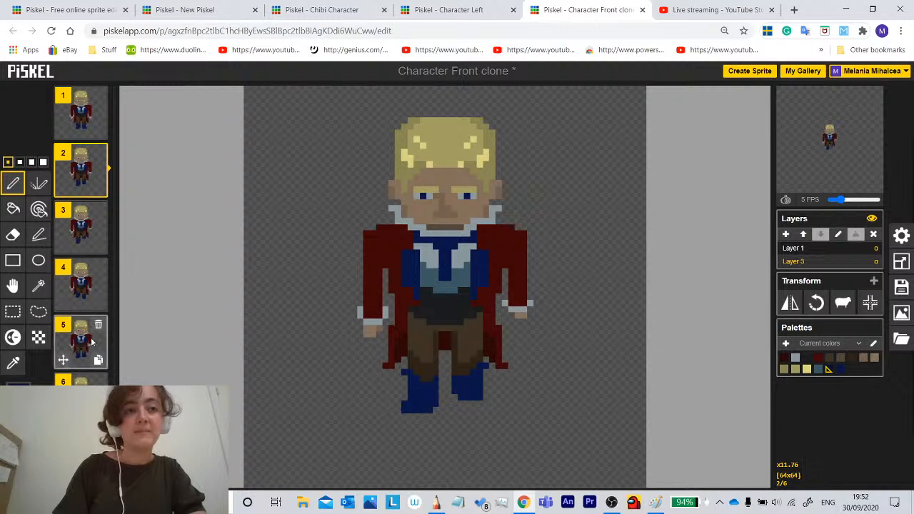
pyautogui.click(79, 272)
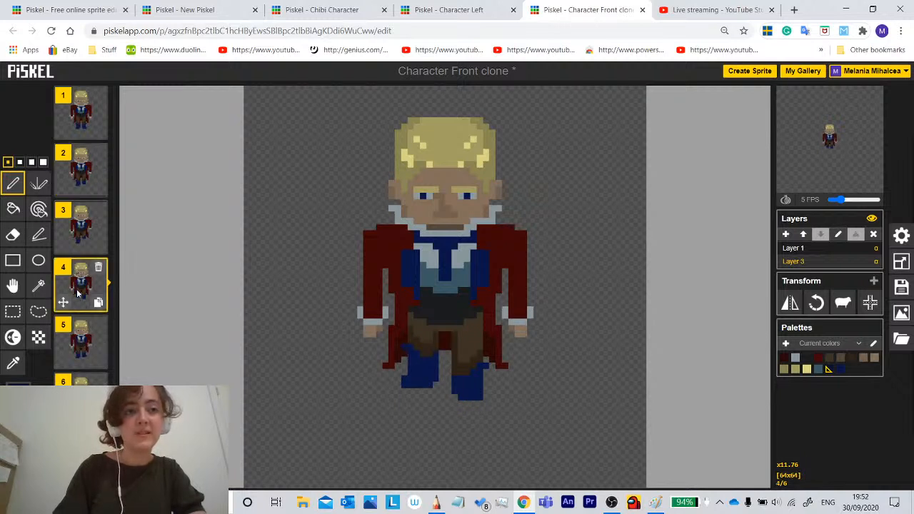
pyautogui.click(82, 333)
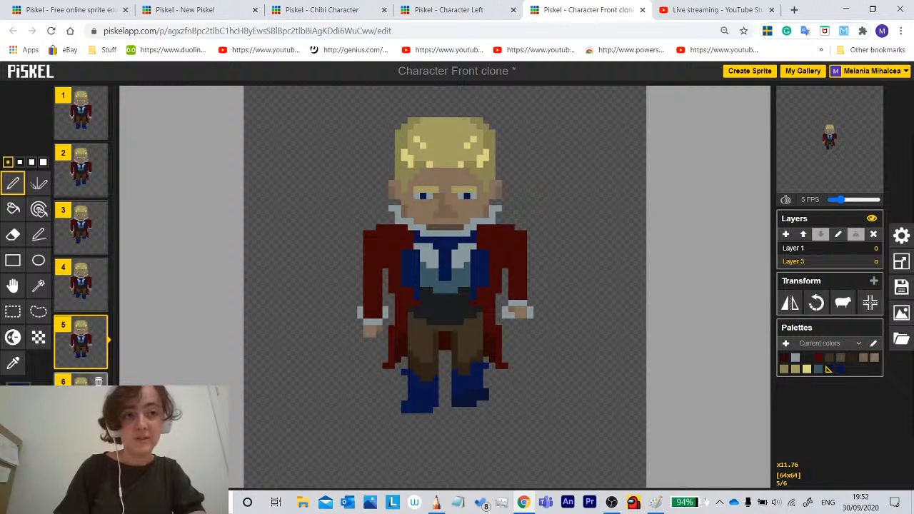
pyautogui.click(80, 381)
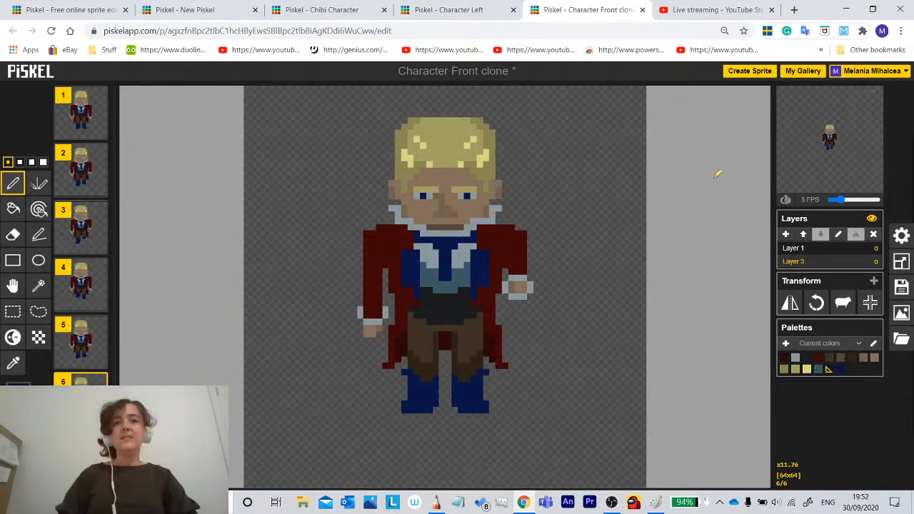
# Save the Character Front clone sprite, close its editor, and create a new empty sprite from the gallery.
pyautogui.click(802, 71)
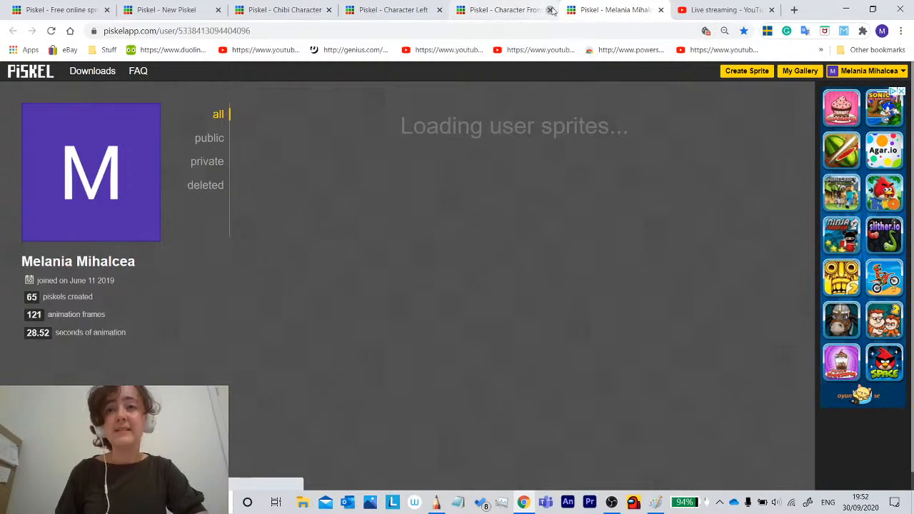
pyautogui.click(550, 10)
pyautogui.click(560, 99)
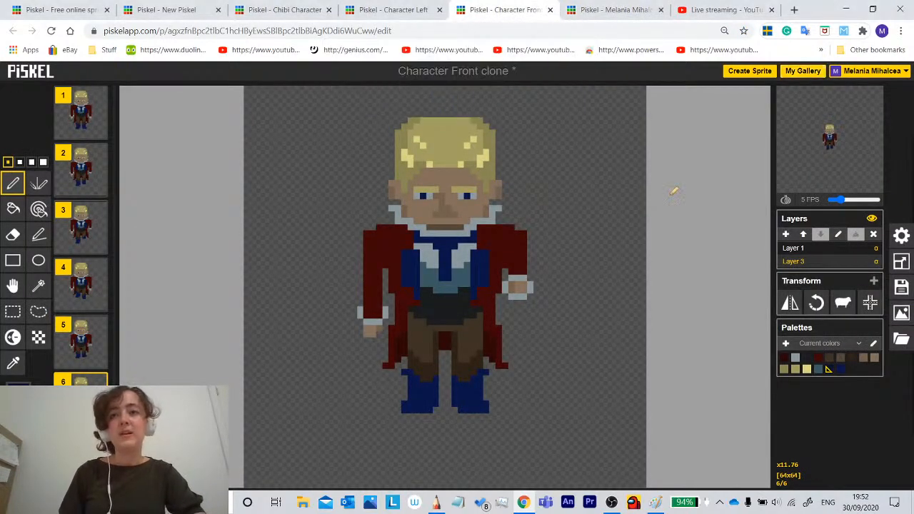
pyautogui.hotkey('ctrl', 's')
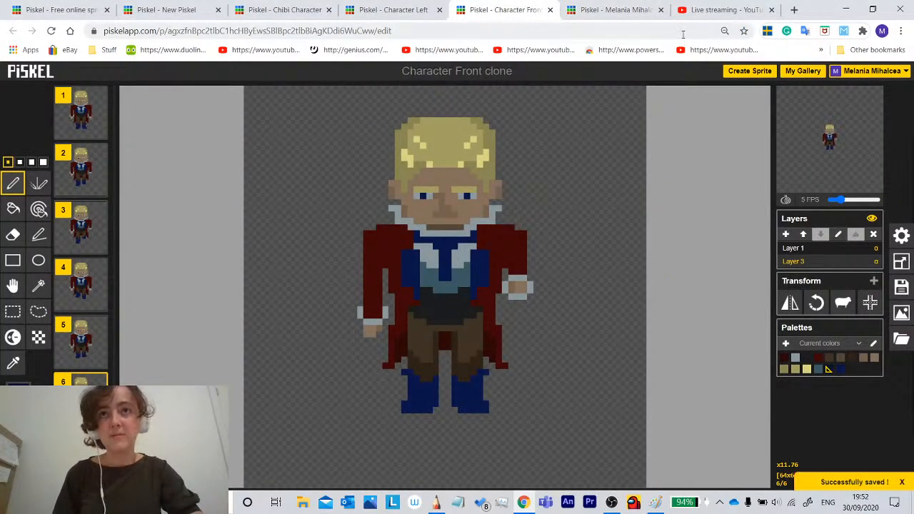
pyautogui.click(587, 9)
pyautogui.click(550, 10)
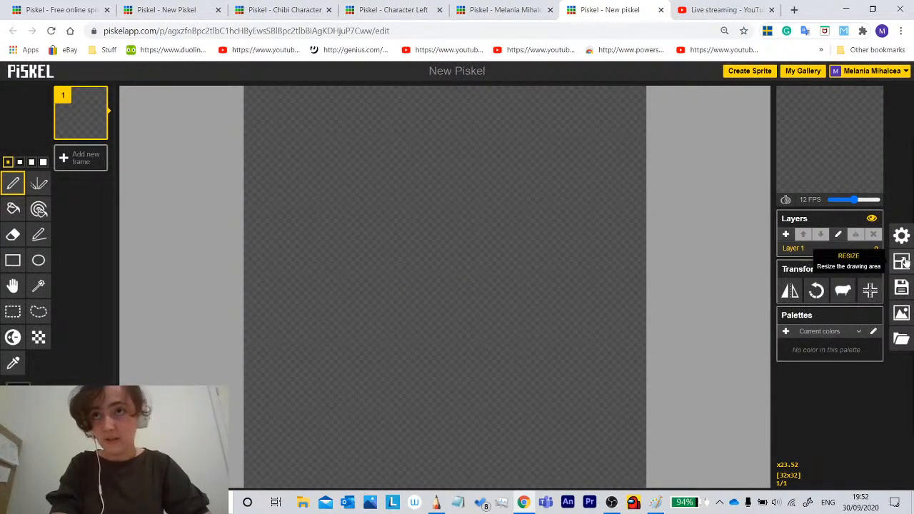
pyautogui.click(903, 262)
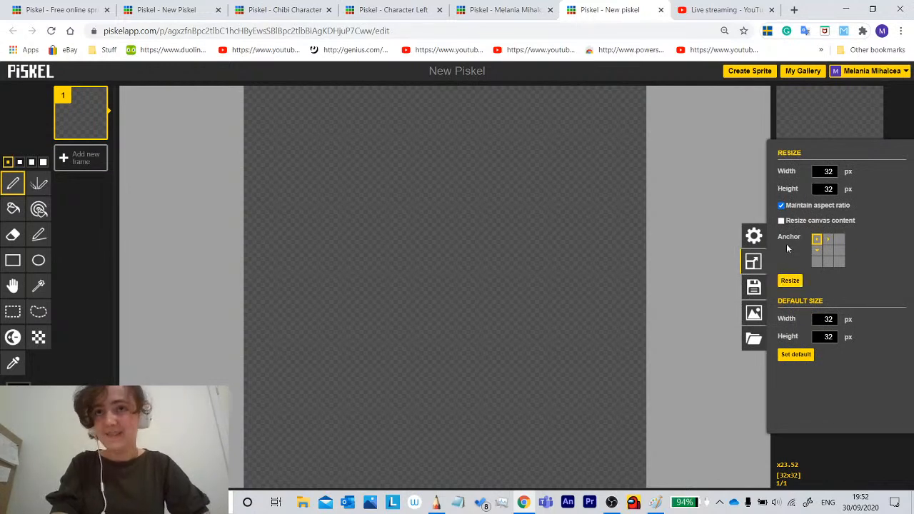
pyautogui.click(754, 286)
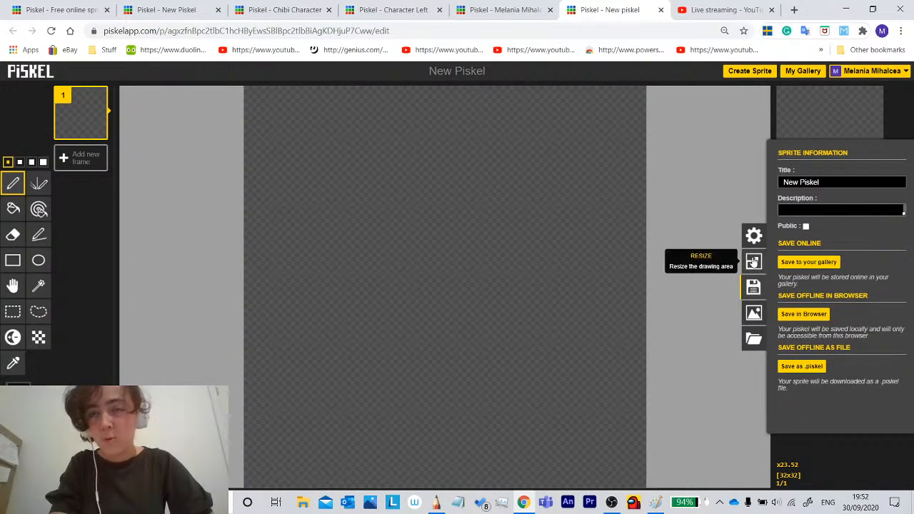
pyautogui.click(754, 313)
pyautogui.click(753, 335)
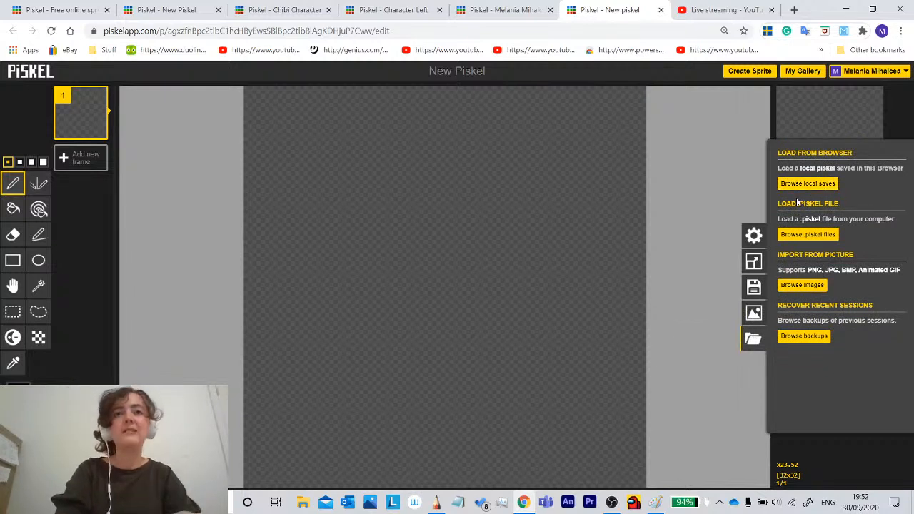
pyautogui.click(754, 336)
# Import Duck.jpg as a single image resized to 200 x 134 px, replacing the empty animation.
pyautogui.click(902, 336)
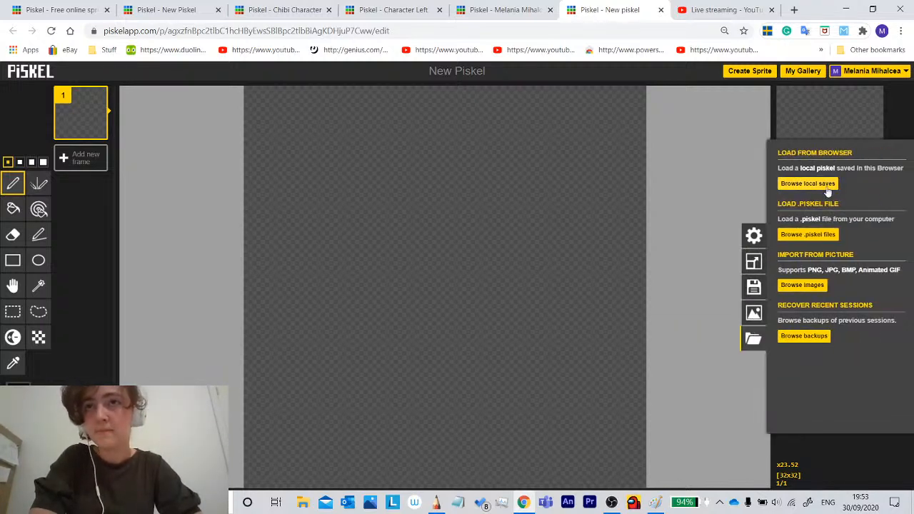
pyautogui.click(802, 289)
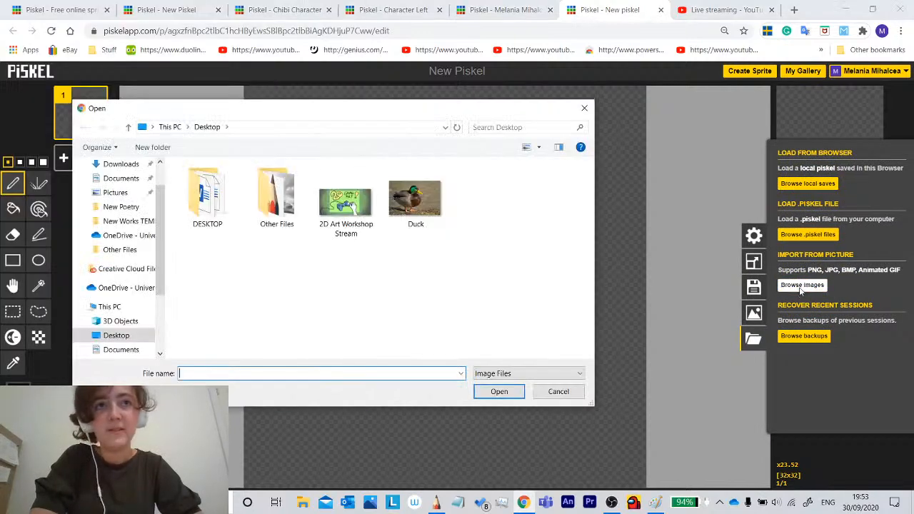
pyautogui.click(415, 201)
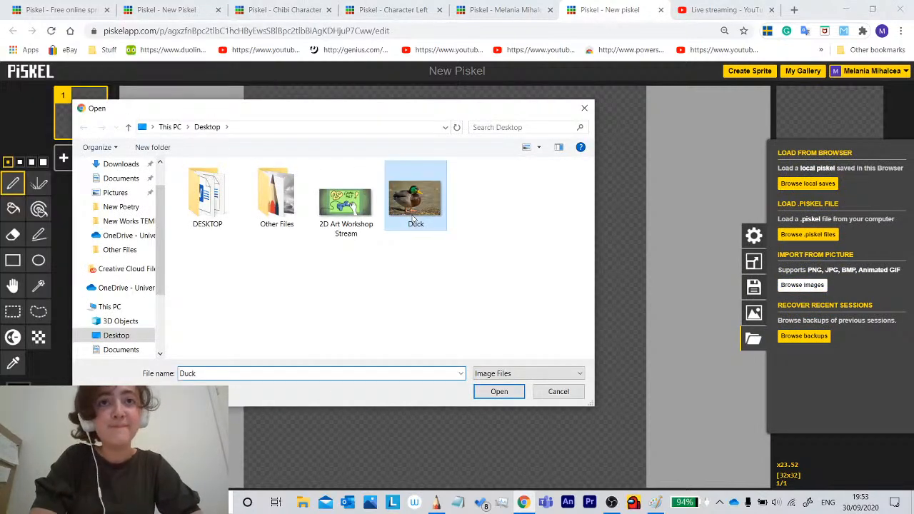
pyautogui.click(495, 394)
pyautogui.click(403, 259)
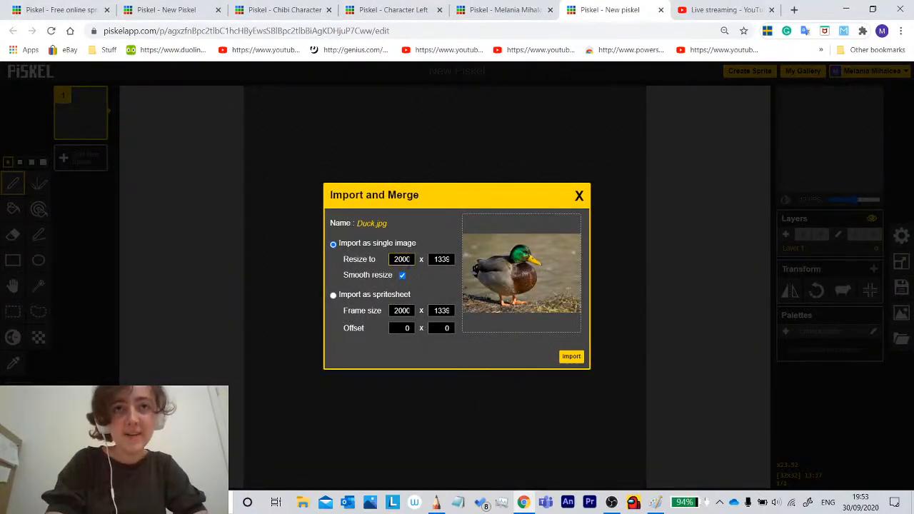
pyautogui.doubleClick(402, 259)
pyautogui.click(403, 259)
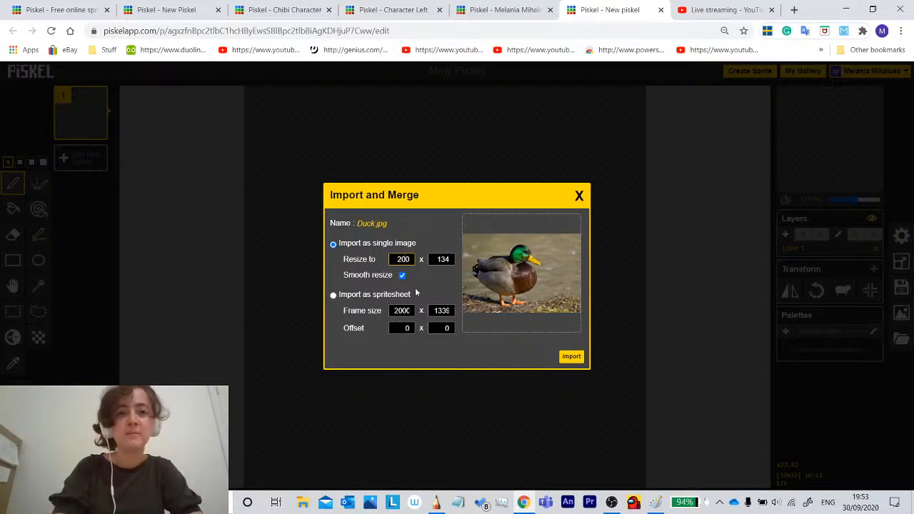
pyautogui.click(571, 357)
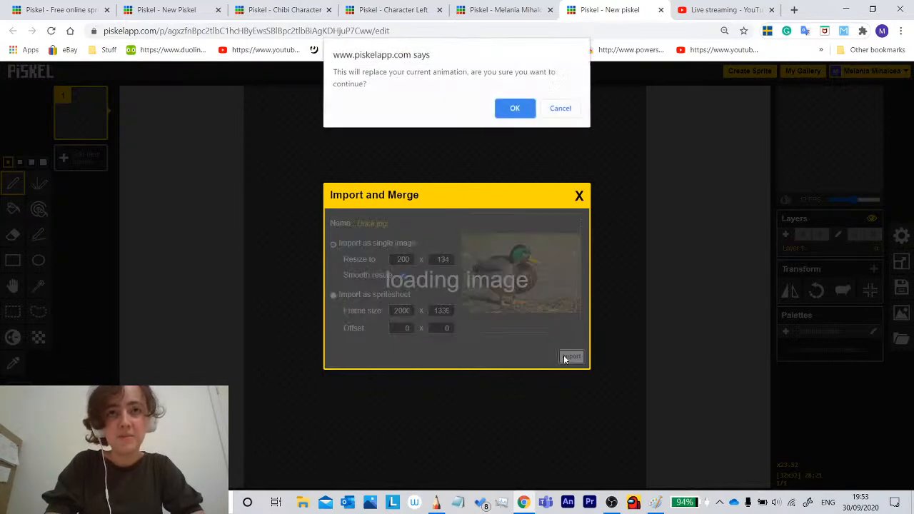
pyautogui.click(516, 114)
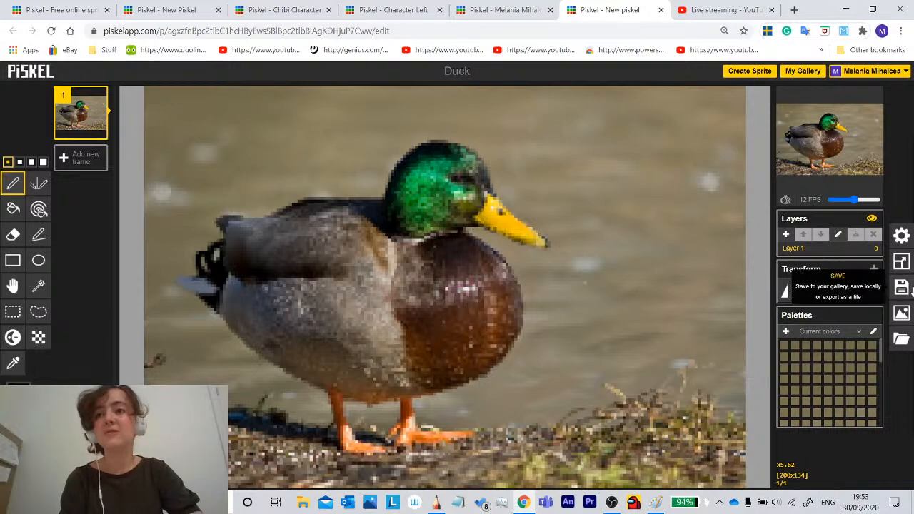
# Open the personal gallery, leaving the duck sprite unsaved, and browse the sprites stored there.
pyautogui.click(837, 71)
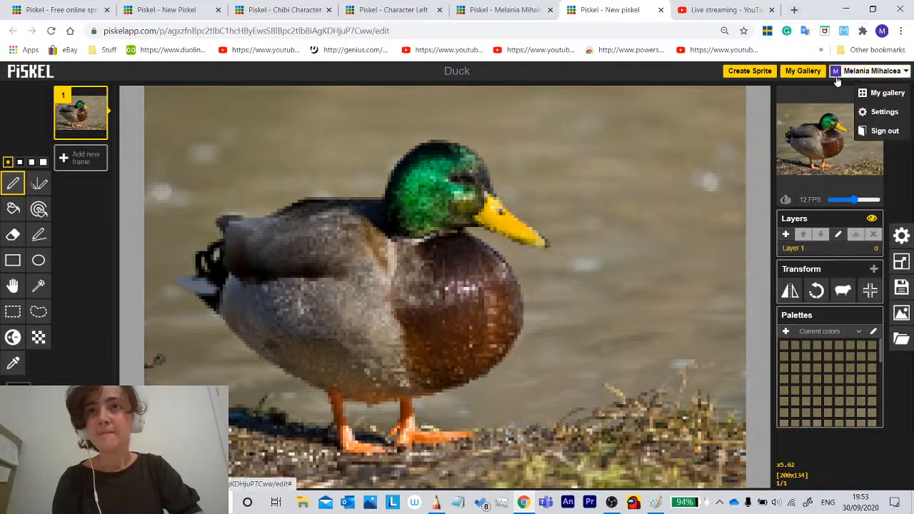
pyautogui.click(886, 93)
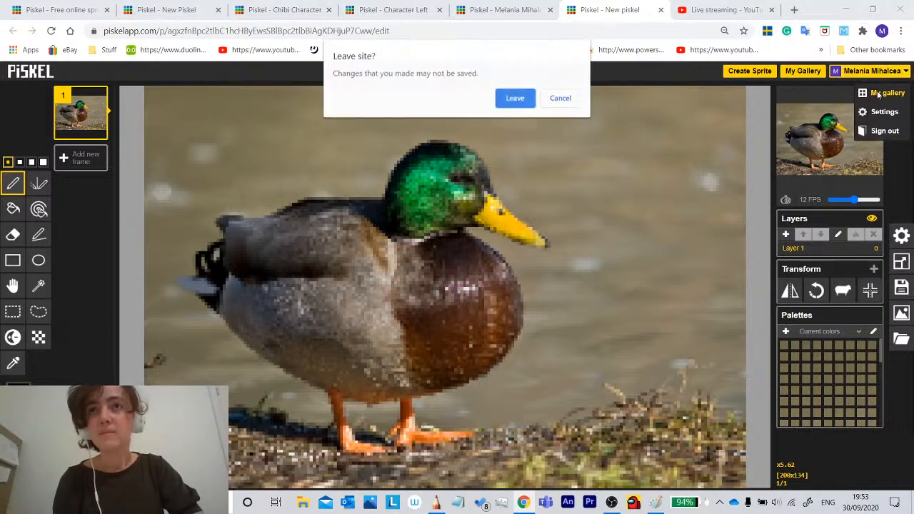
pyautogui.click(517, 98)
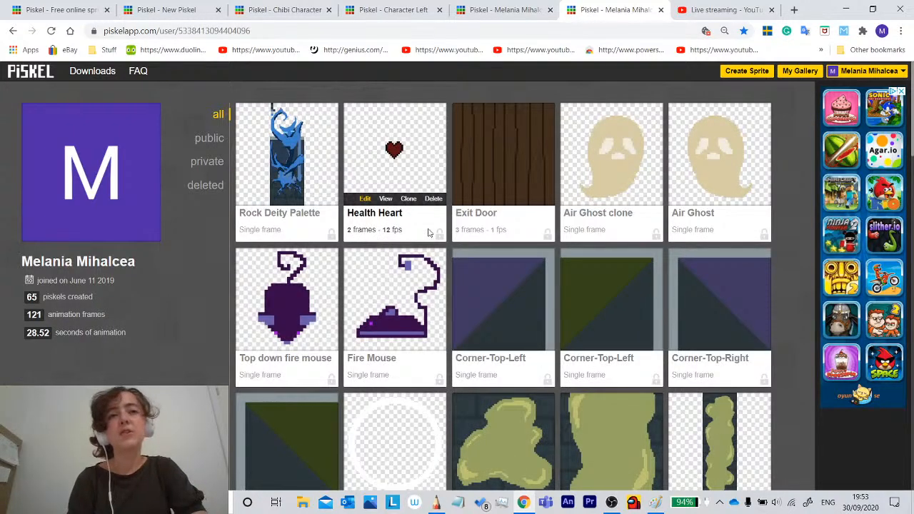
pyautogui.scroll(-1, 447, 323)
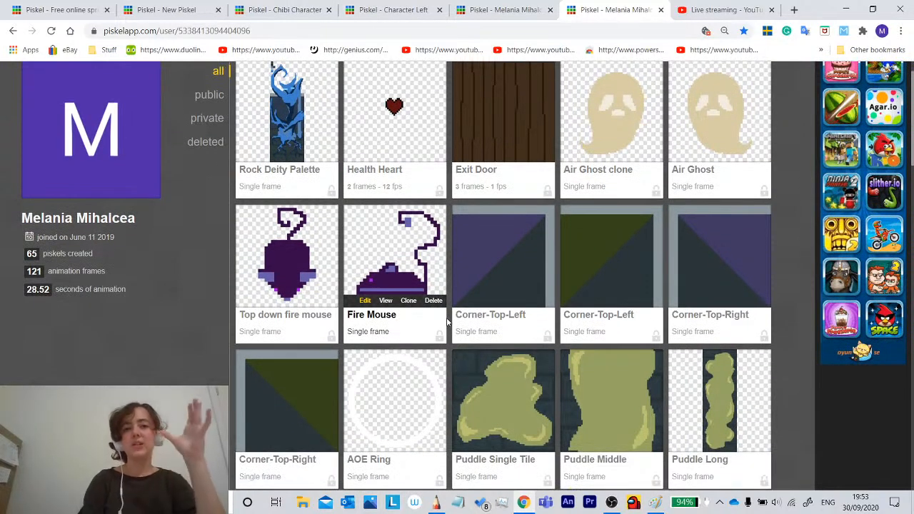
pyautogui.scroll(-1, 447, 323)
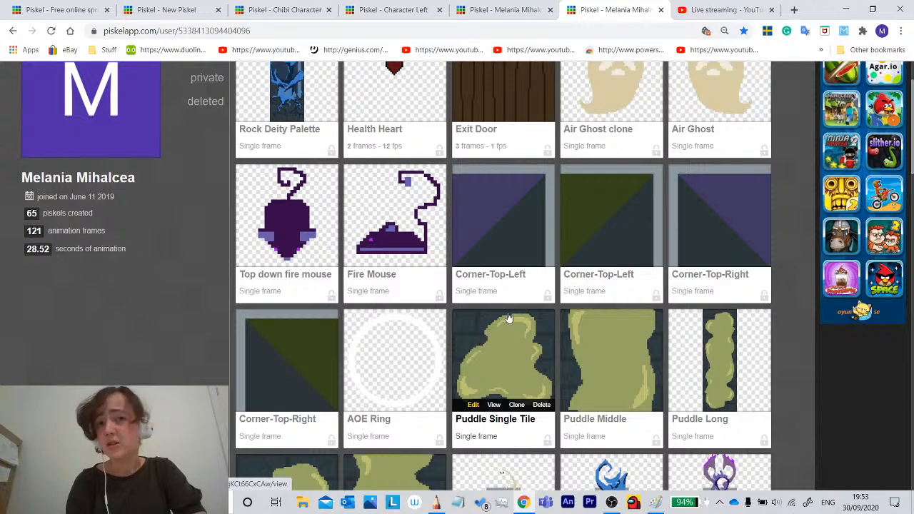
# Find the Wall-Base-Cracked sprite in the personal gallery and open it for editing.
pyautogui.scroll(-1, 532, 381)
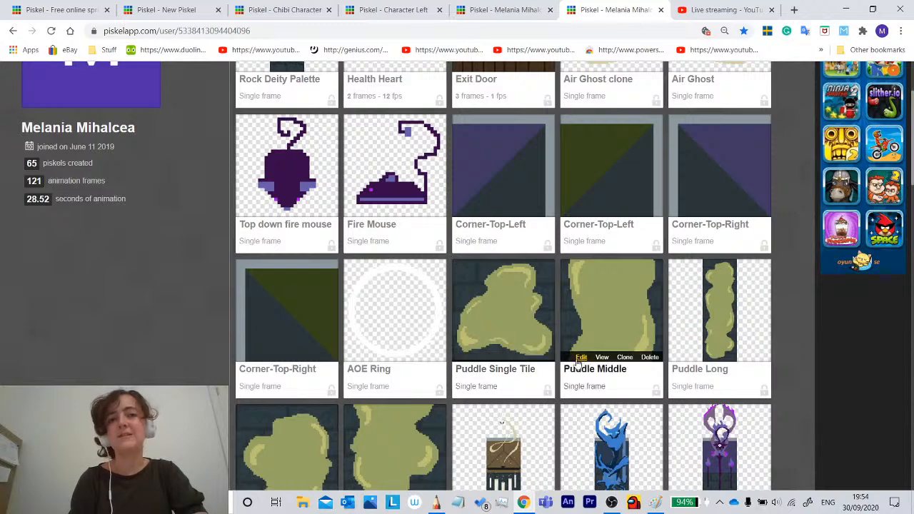
pyautogui.scroll(-1, 471, 286)
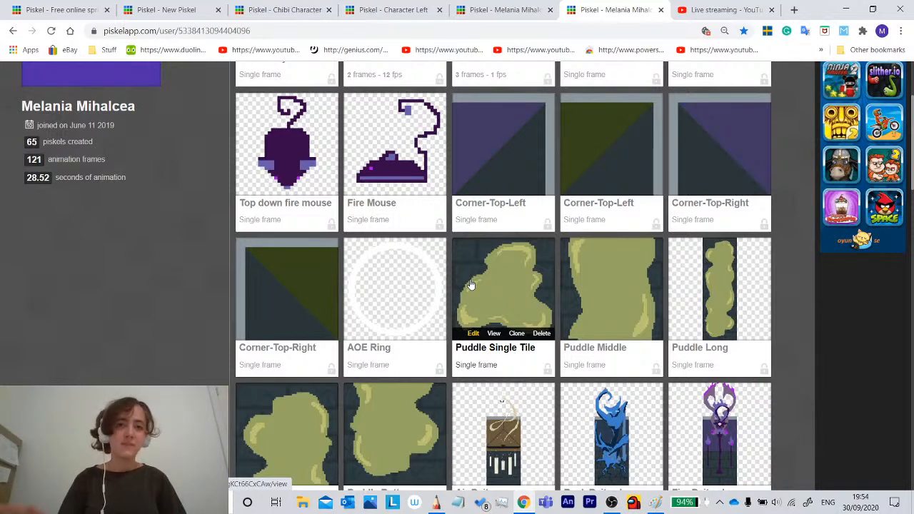
pyautogui.scroll(-1, 471, 285)
pyautogui.scroll(-3, 471, 285)
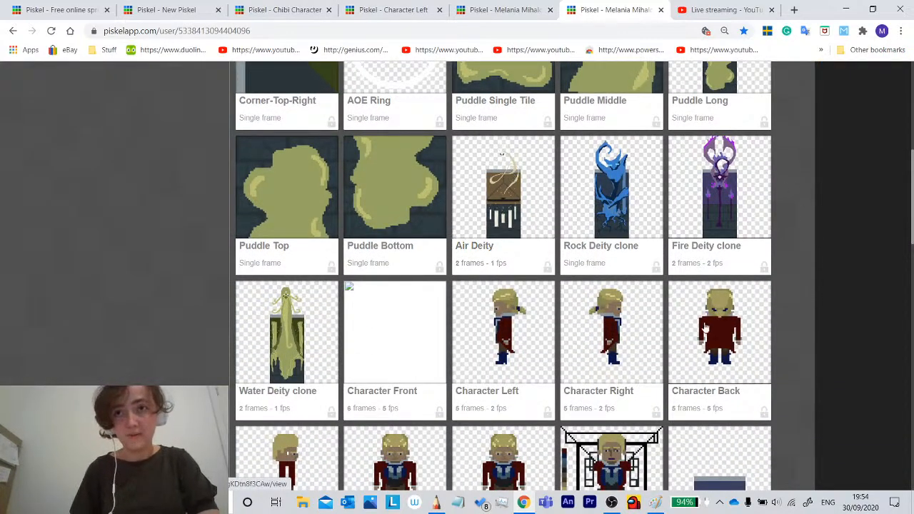
pyautogui.scroll(-6, 290, 336)
pyautogui.scroll(-6, 293, 343)
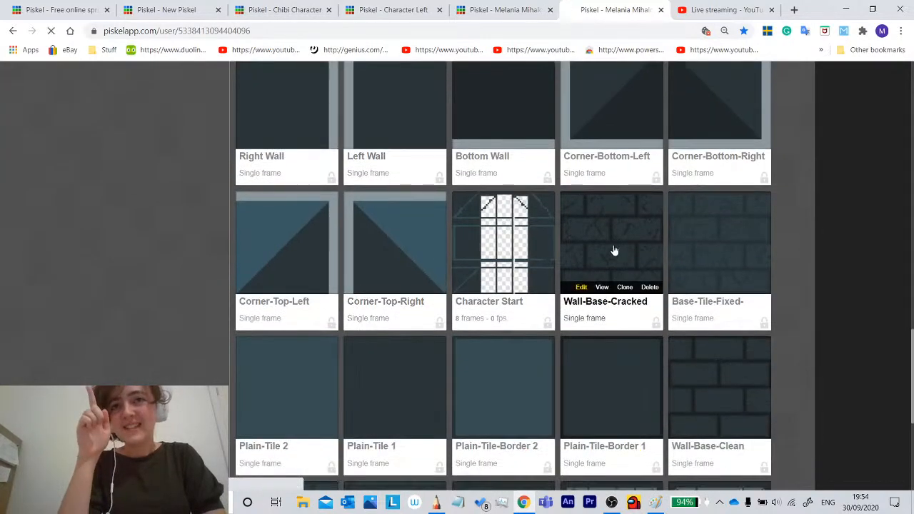
pyautogui.click(613, 250)
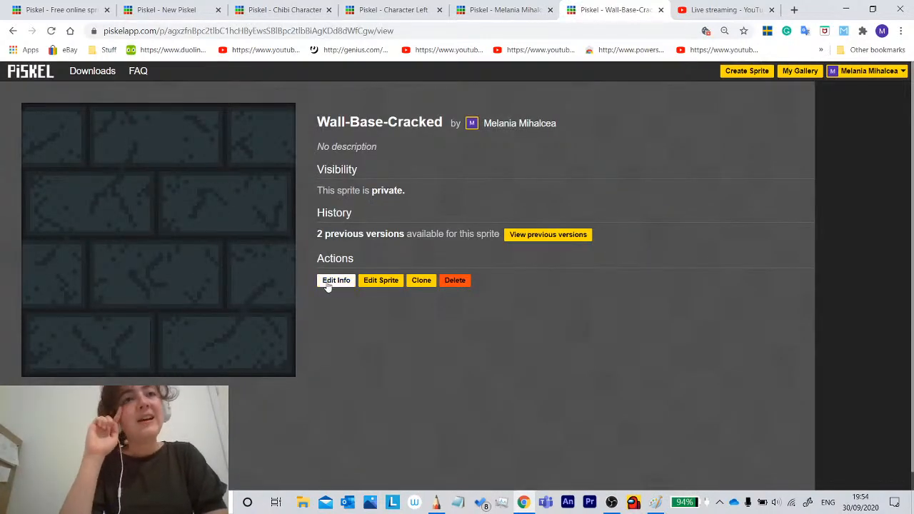
pyautogui.click(379, 280)
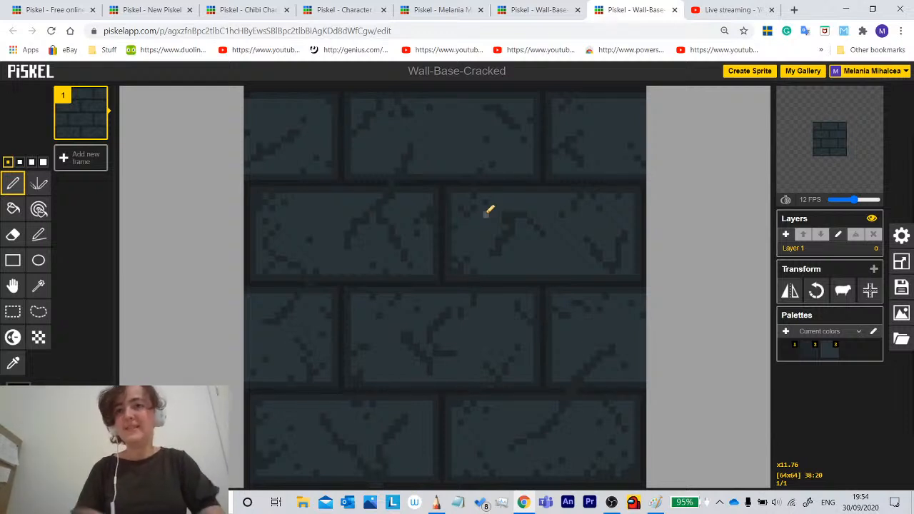
# Enable tile mode for the cracked brick wall sprite, and view the miscellaneous and grid settings.
pyautogui.click(902, 263)
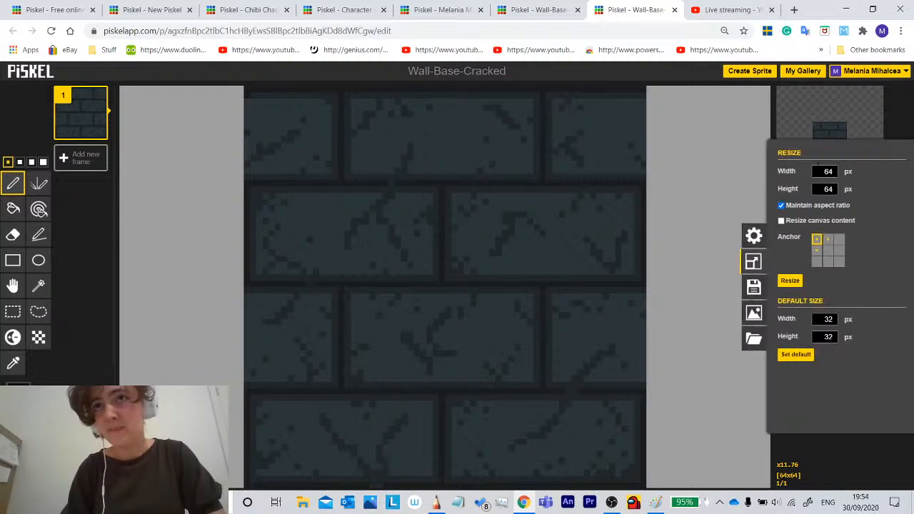
pyautogui.click(754, 235)
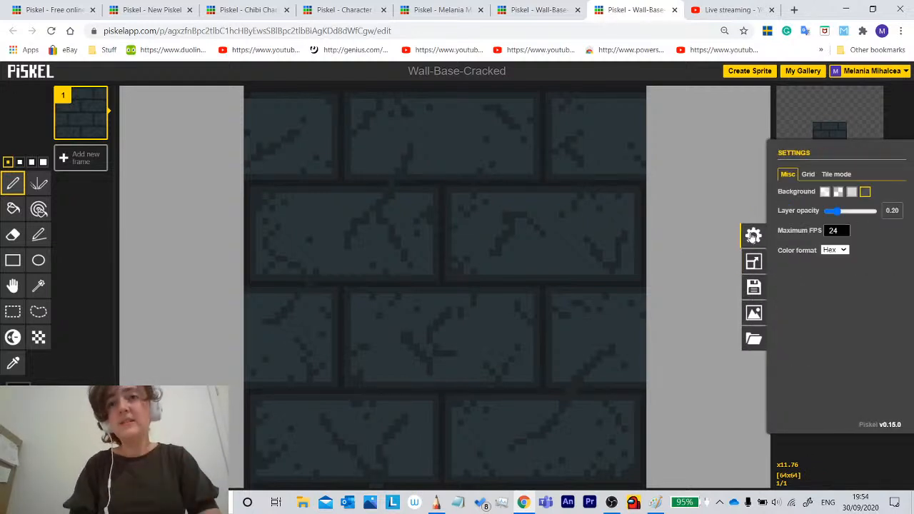
pyautogui.click(837, 175)
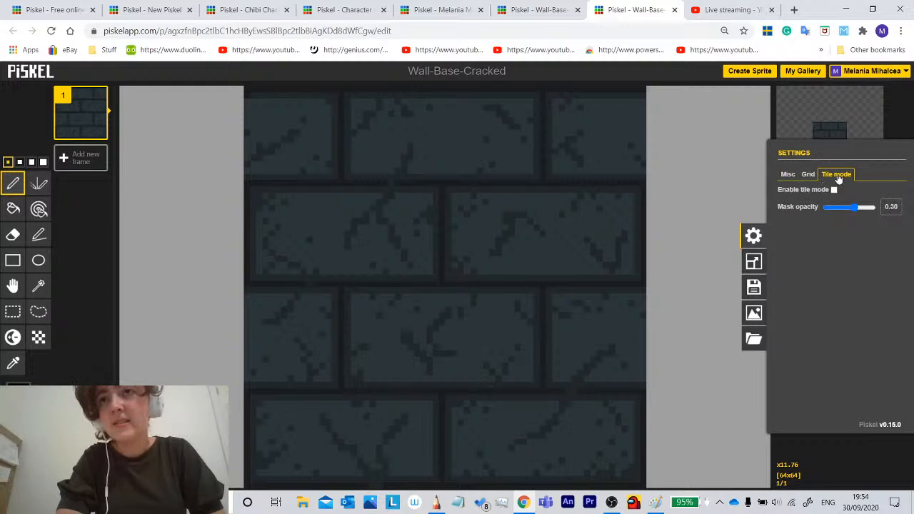
pyautogui.click(834, 190)
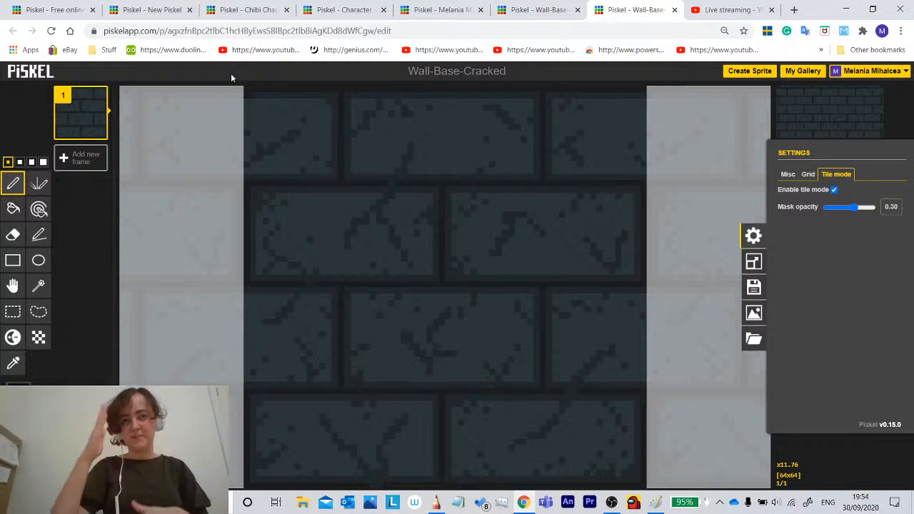
pyautogui.click(808, 175)
pyautogui.click(789, 175)
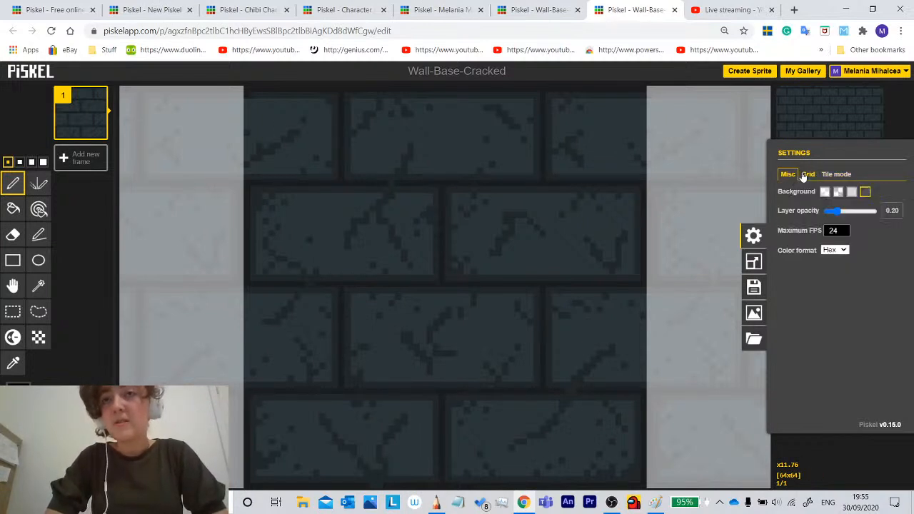
pyautogui.click(806, 175)
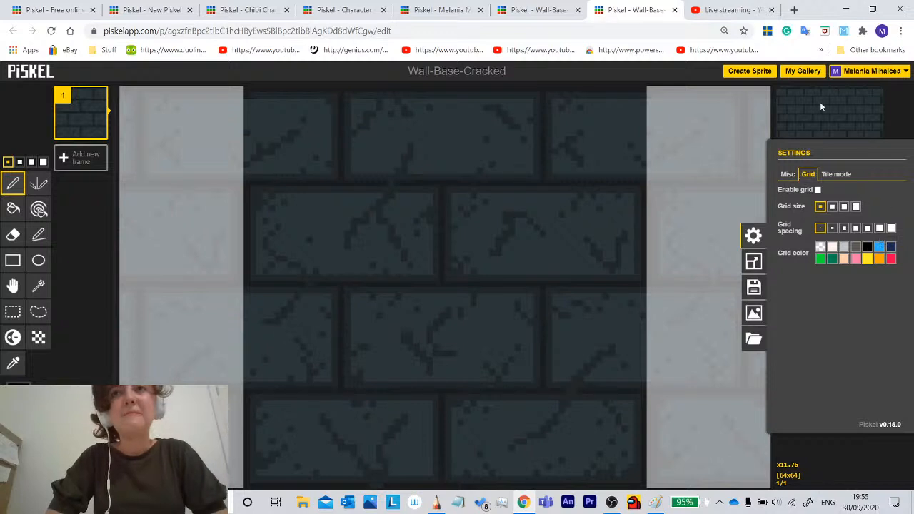
# Close the Wall-Base-Cracked editor and details page, the gallery, and the Character Left and Chibi Character sprites.
pyautogui.click(676, 10)
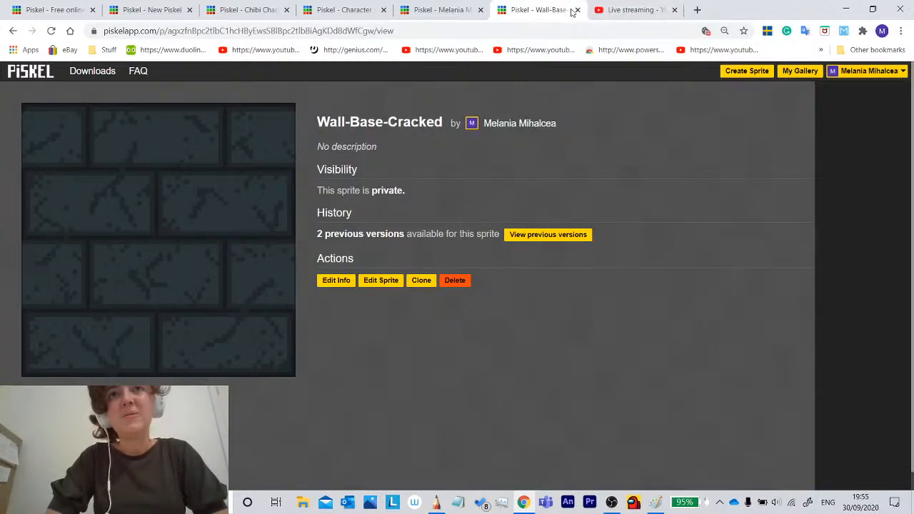
pyautogui.click(577, 10)
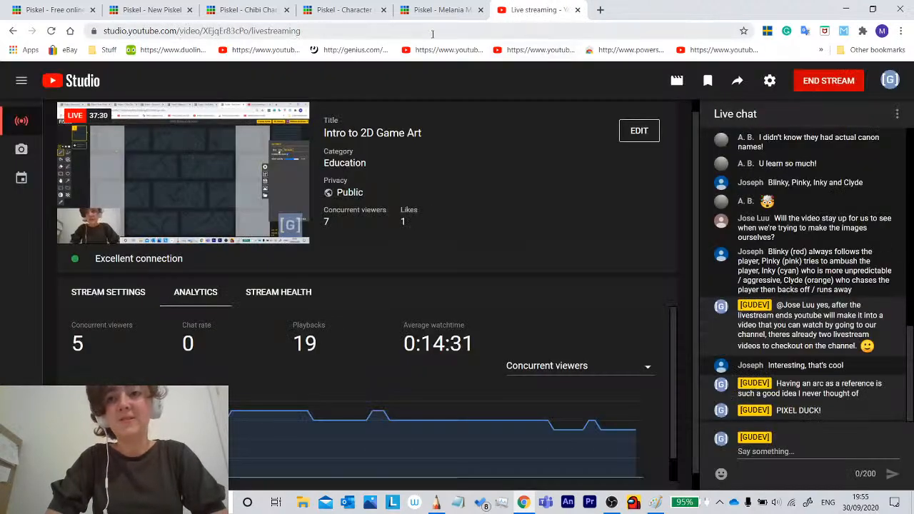
pyautogui.click(440, 10)
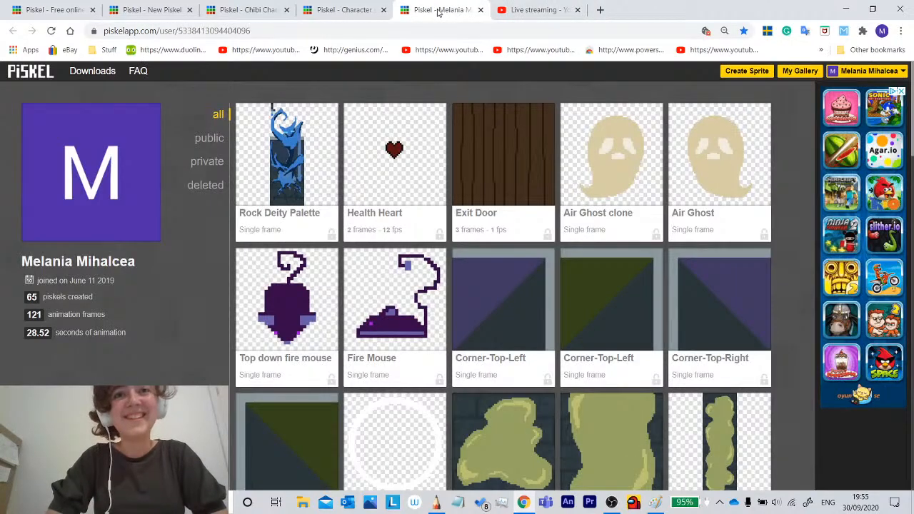
pyautogui.click(480, 10)
pyautogui.click(383, 10)
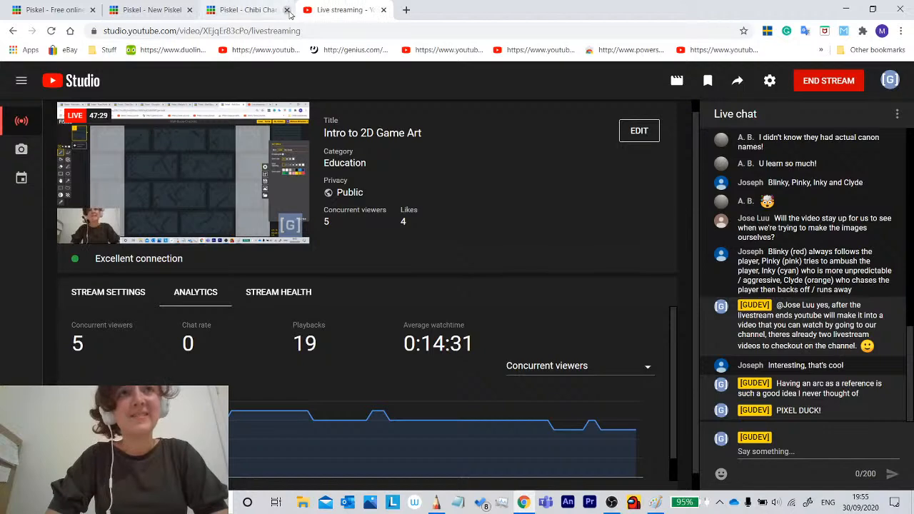
pyautogui.click(287, 10)
# Save the pink ghost sprite New Piskel, and close it along with the last remaining Piskel page.
pyautogui.click(183, 12)
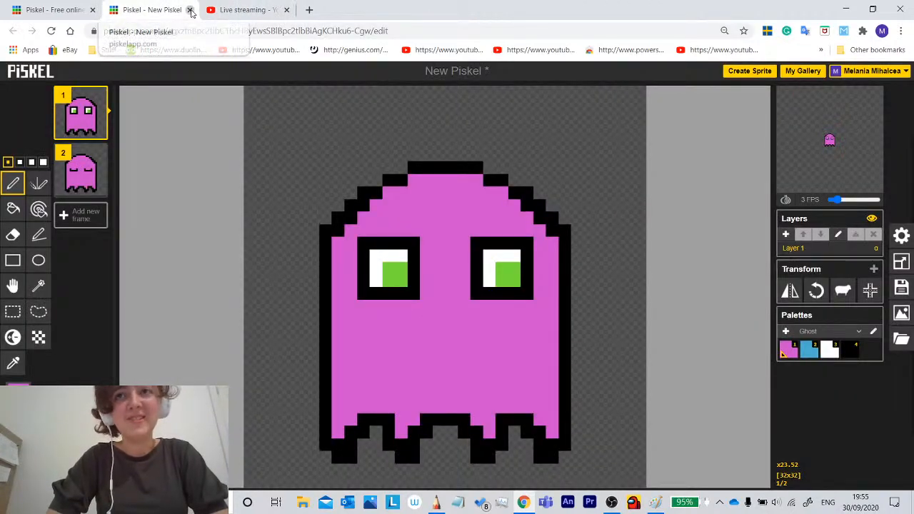
pyautogui.click(191, 10)
pyautogui.click(558, 99)
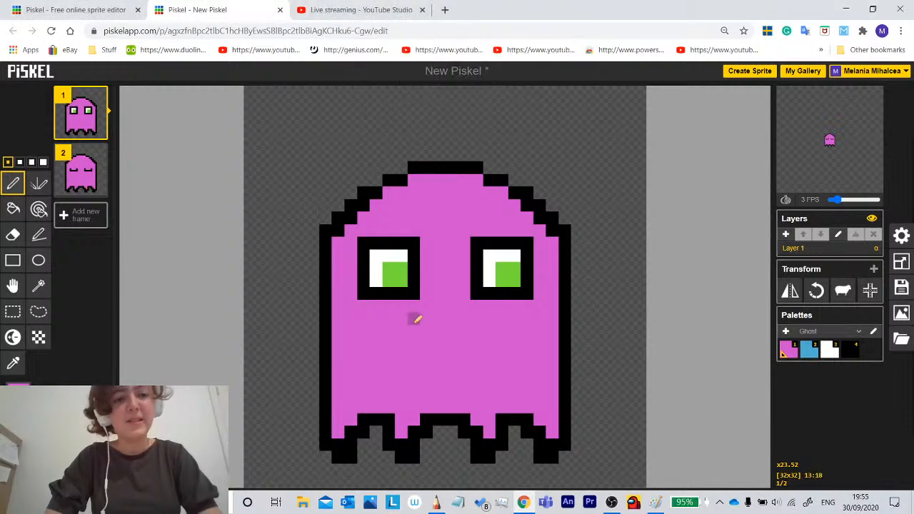
pyautogui.hotkey('ctrl', 's')
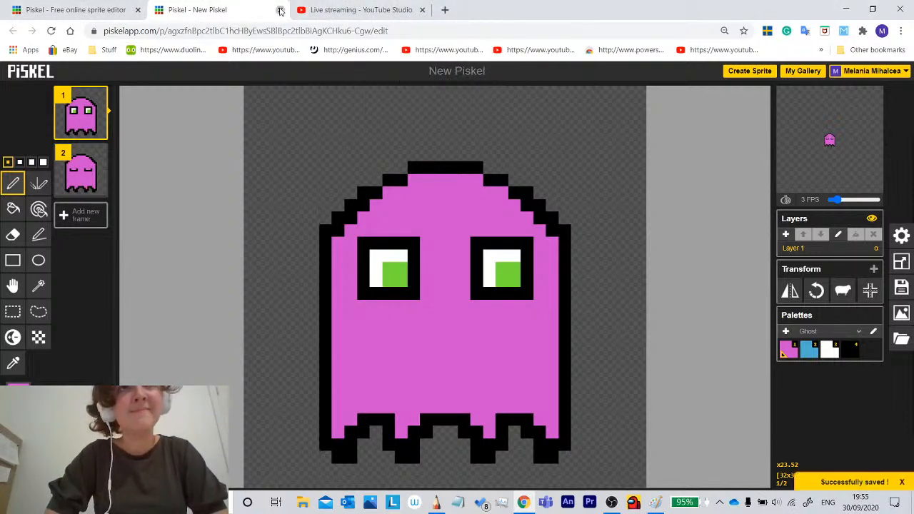
pyautogui.click(280, 10)
pyautogui.click(138, 10)
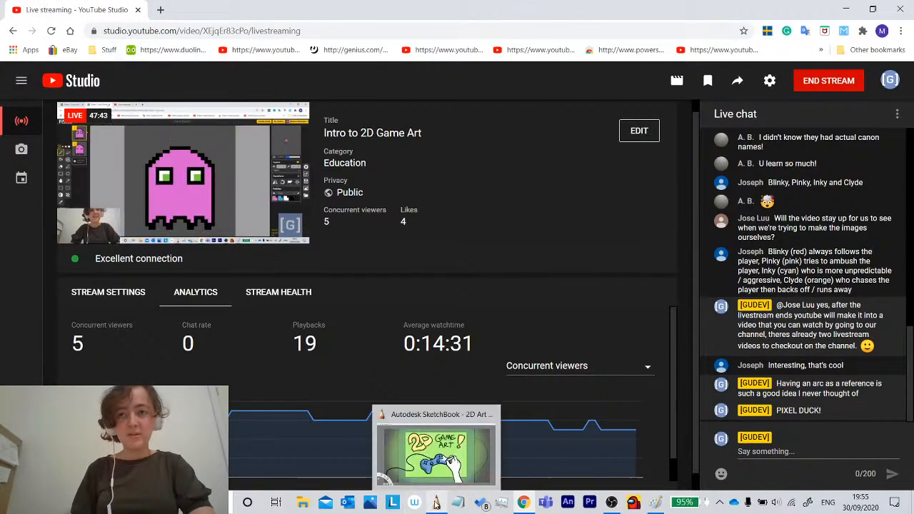
# Switch to Autodesk SketchBook and examine the options for creating a new FlipBook, without creating one.
pyautogui.click(436, 503)
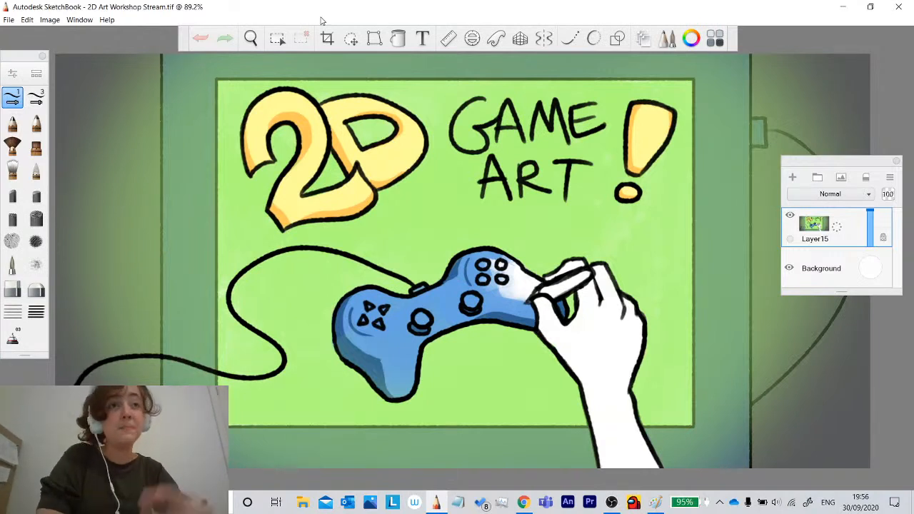
pyautogui.click(9, 21)
pyautogui.moveTo(39, 43)
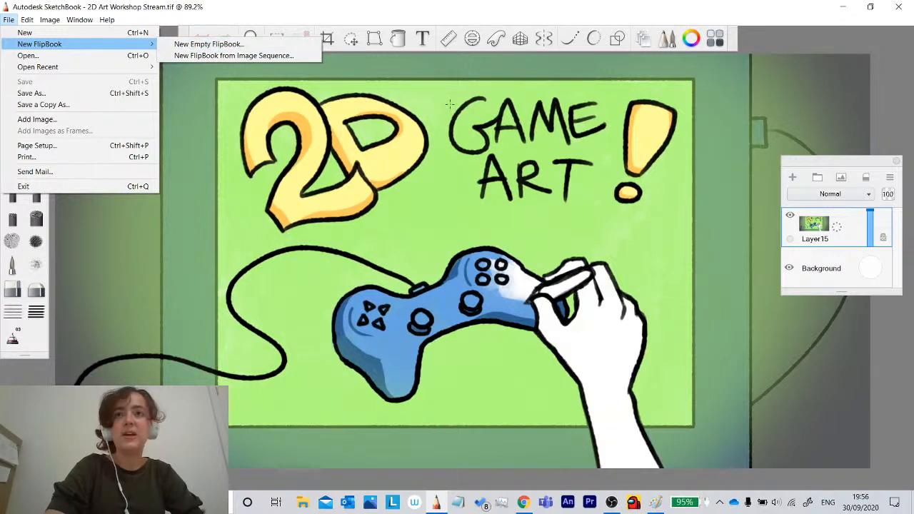
pyautogui.click(781, 48)
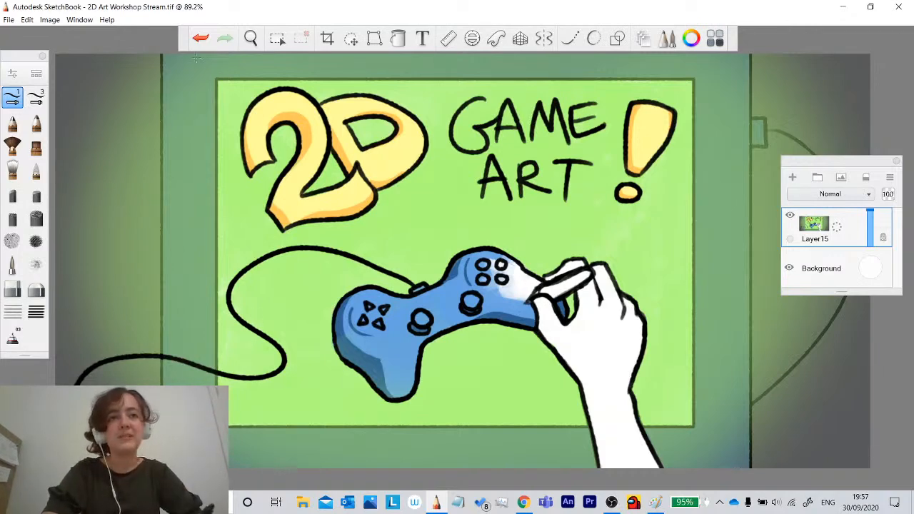
# Add a new layer beneath Layer15, hide Layer15, and make the empty layer the active one.
pyautogui.click(251, 39)
pyautogui.moveTo(398, 199); pyautogui.dragTo(379, 215)
pyautogui.moveTo(376, 190); pyautogui.dragTo(348, 226)
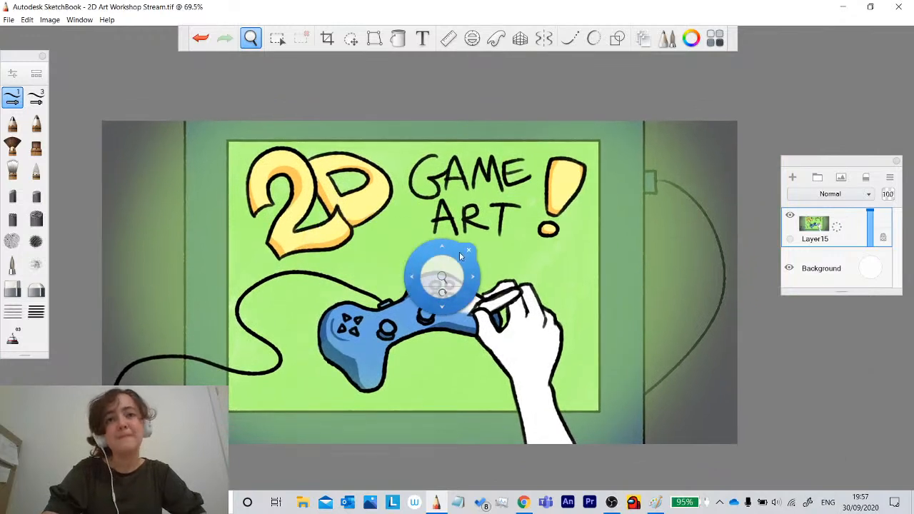
pyautogui.click(468, 250)
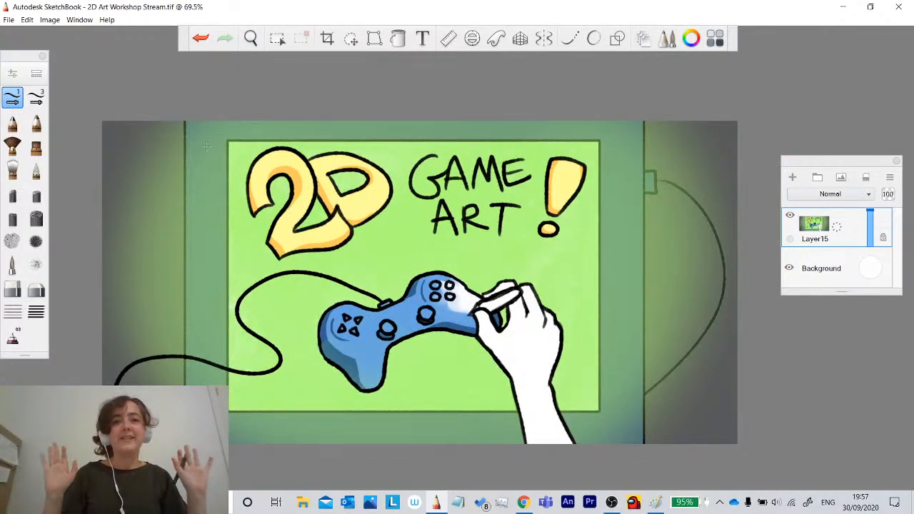
pyautogui.click(793, 177)
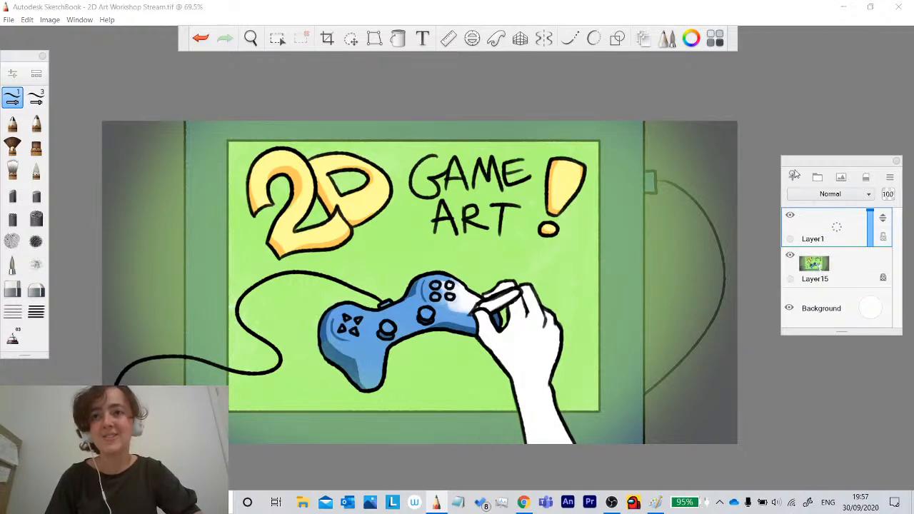
pyautogui.click(847, 262)
pyautogui.moveTo(881, 263); pyautogui.dragTo(883, 222)
pyautogui.click(790, 215)
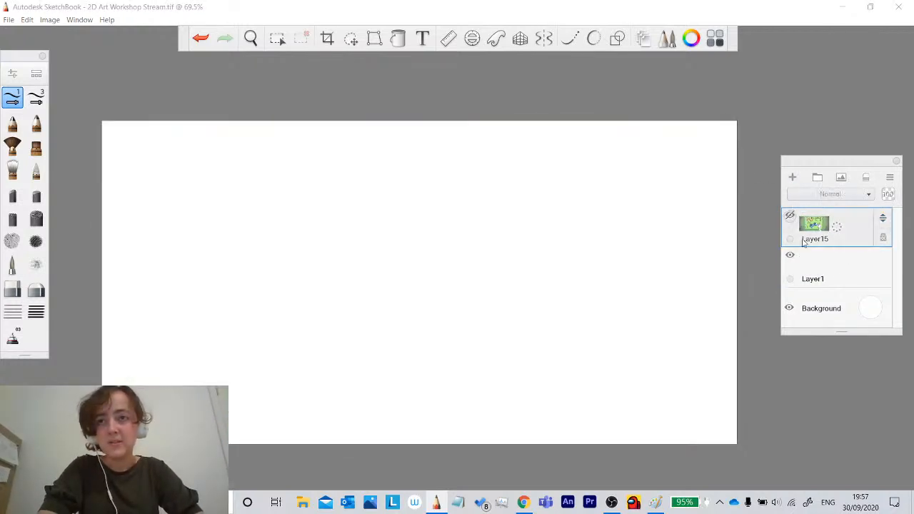
pyautogui.click(841, 267)
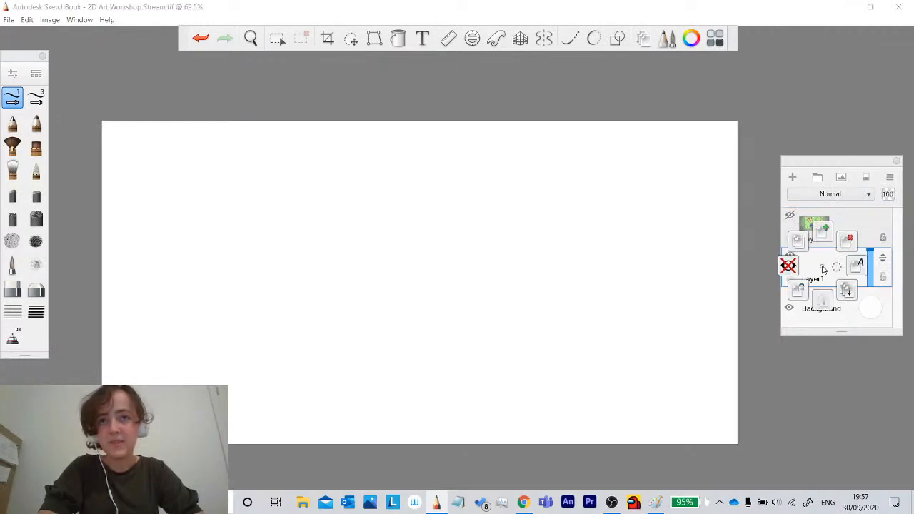
# Draw a trial brush stroke across the blank Layer1 canvas and undo it.
pyautogui.moveTo(445, 263)
pyautogui.mouseDown()
pyautogui.moveTo(292, 222)
pyautogui.moveTo(303, 307)
pyautogui.mouseUp()
pyautogui.click(201, 38)
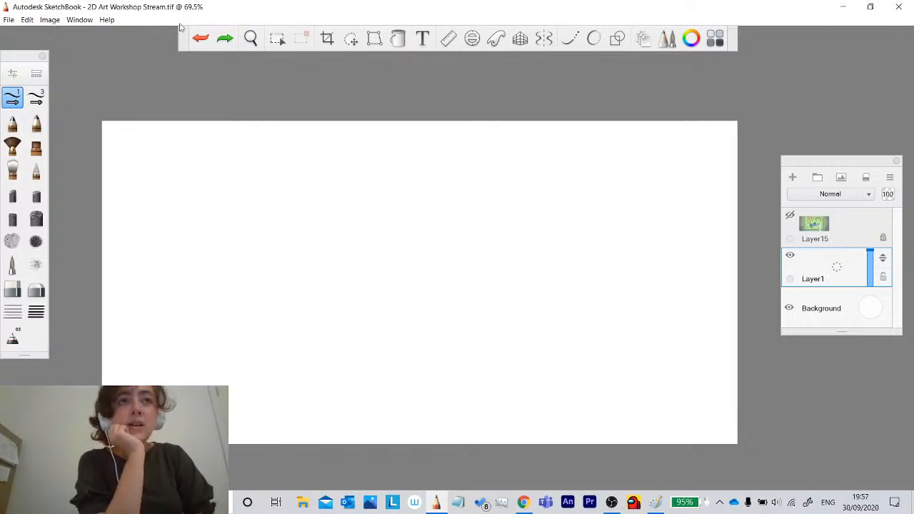
pyautogui.moveTo(186, 42)
pyautogui.mouseDown()
pyautogui.moveTo(169, 54)
pyautogui.moveTo(173, 42)
pyautogui.mouseUp()
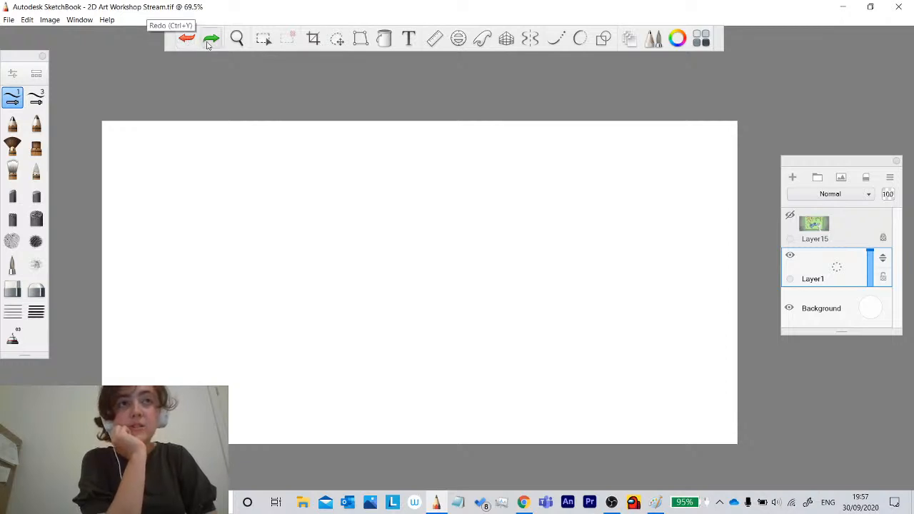
# Demonstrate the zoom and pan control by enlarging the blank canvas to 71.7% and shifting it.
pyautogui.click(236, 39)
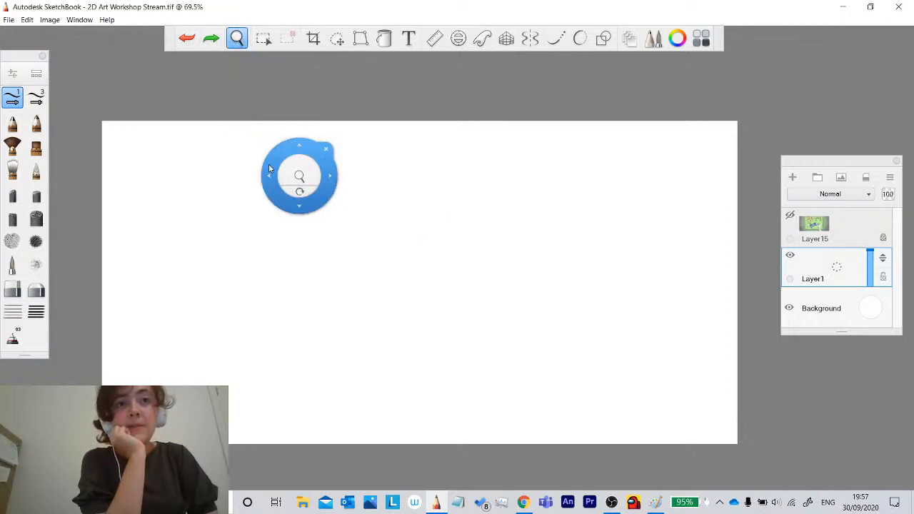
pyautogui.moveTo(270, 171)
pyautogui.mouseDown()
pyautogui.moveTo(258, 174)
pyautogui.moveTo(292, 226)
pyautogui.moveTo(298, 198)
pyautogui.moveTo(257, 177)
pyautogui.mouseUp()
pyautogui.moveTo(347, 210); pyautogui.dragTo(343, 225)
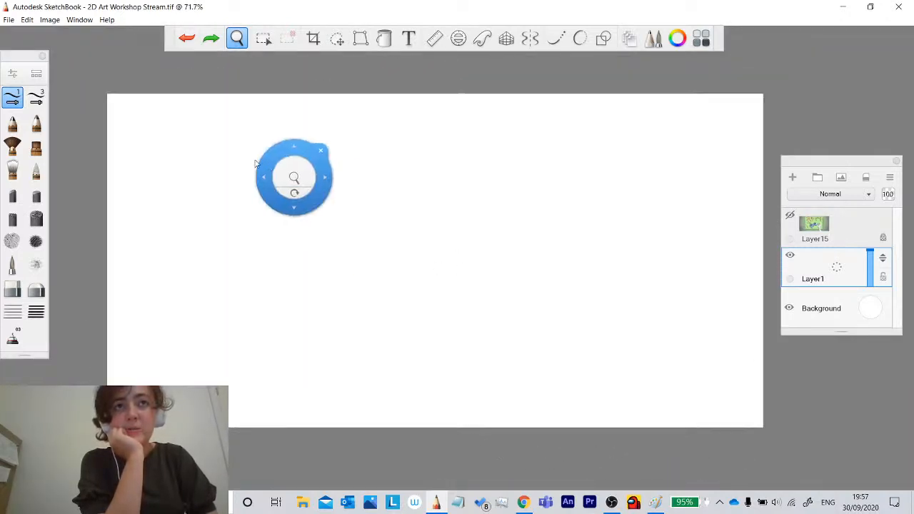
pyautogui.moveTo(258, 165); pyautogui.dragTo(235, 180)
# Show the rectangular selection tool and its options, and switch to the pencil brush.
pyautogui.click(264, 38)
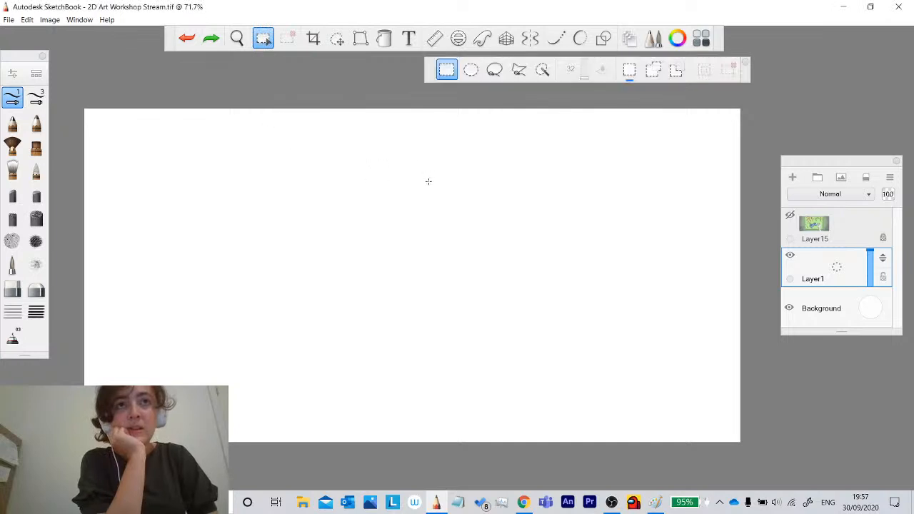
pyautogui.click(264, 38)
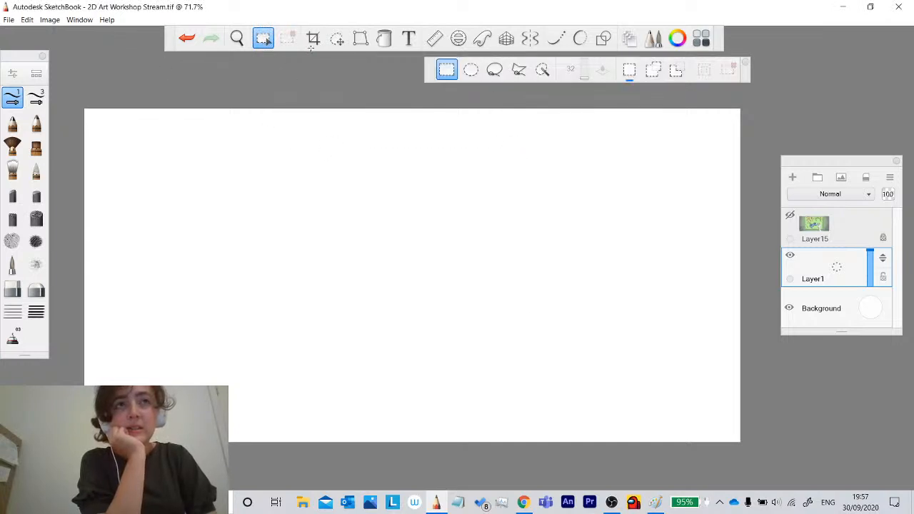
pyautogui.click(16, 125)
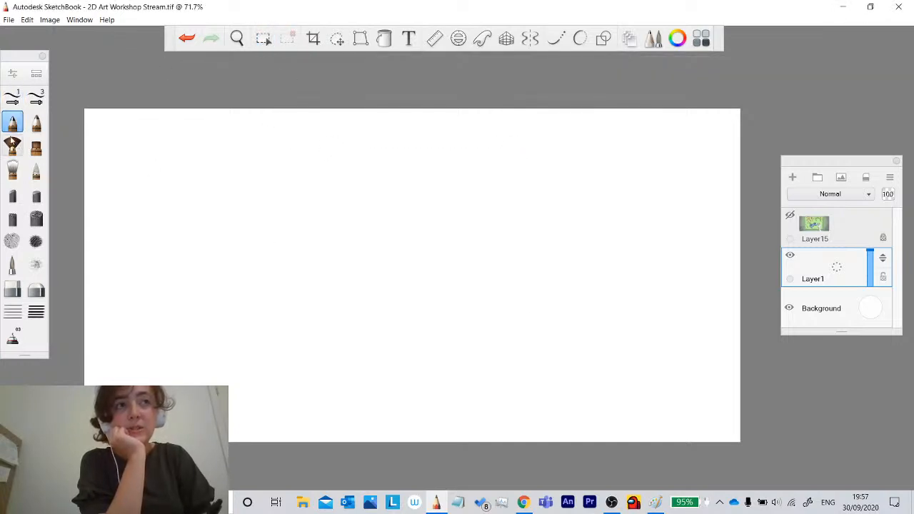
# Switch to the fan brush, show Layer15 again, and unlock it as the active layer.
pyautogui.click(12, 146)
pyautogui.click(790, 214)
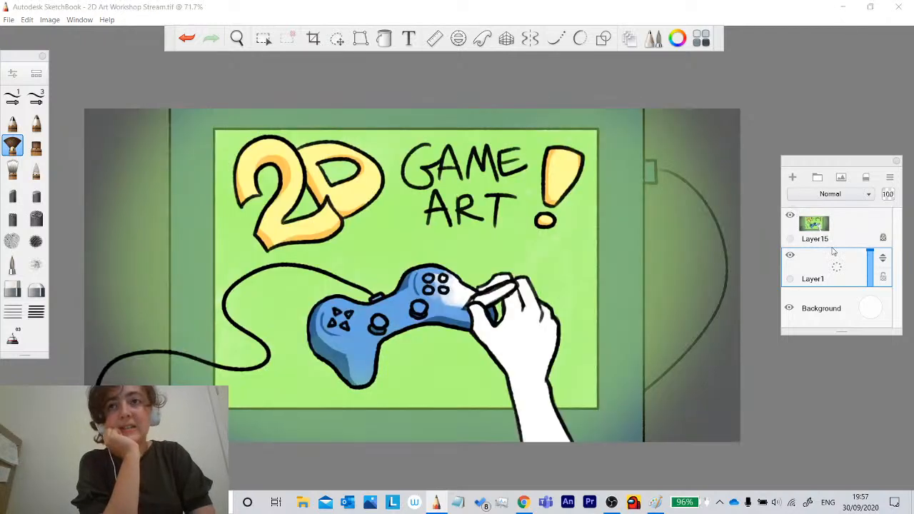
pyautogui.click(884, 238)
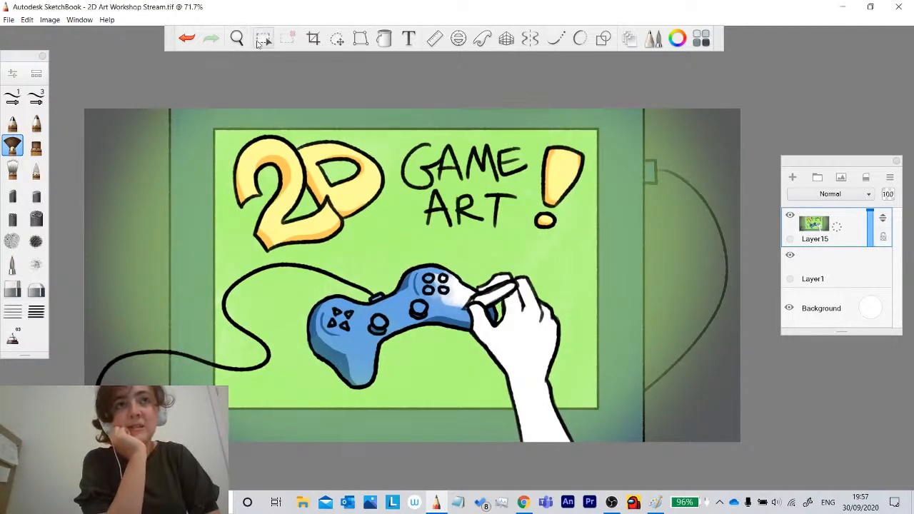
# Scribble in red inside a rectangular selection over the Layer15 artwork, undoing the strokes and clearing the selection.
pyautogui.click(262, 40)
pyautogui.moveTo(606, 127); pyautogui.dragTo(177, 388)
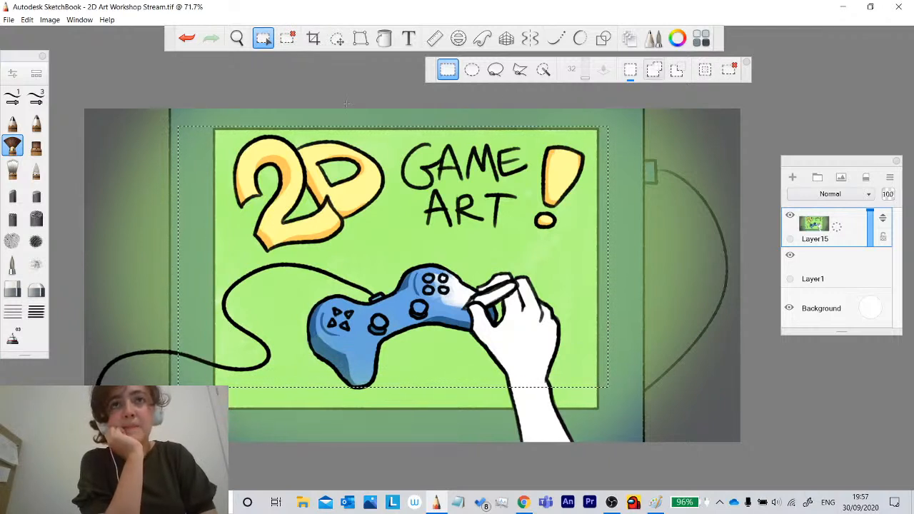
pyautogui.click(13, 97)
pyautogui.moveTo(236, 163)
pyautogui.mouseDown()
pyautogui.moveTo(192, 203)
pyautogui.moveTo(180, 150)
pyautogui.moveTo(180, 292)
pyautogui.moveTo(216, 379)
pyautogui.moveTo(435, 358)
pyautogui.moveTo(583, 387)
pyautogui.mouseUp()
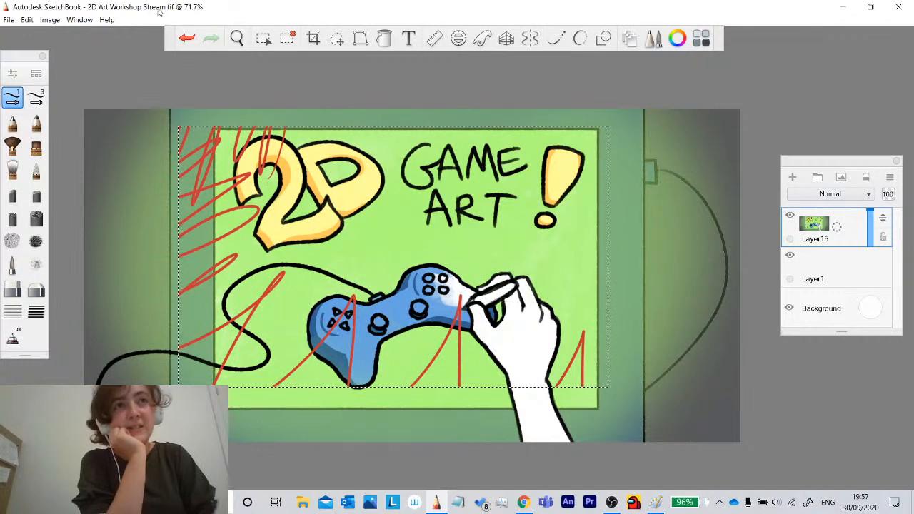
pyautogui.click(187, 38)
pyautogui.click(288, 39)
# Lasso a round area across the title, controller and hand, try rotating and resizing it, and undo the transformation.
pyautogui.click(313, 39)
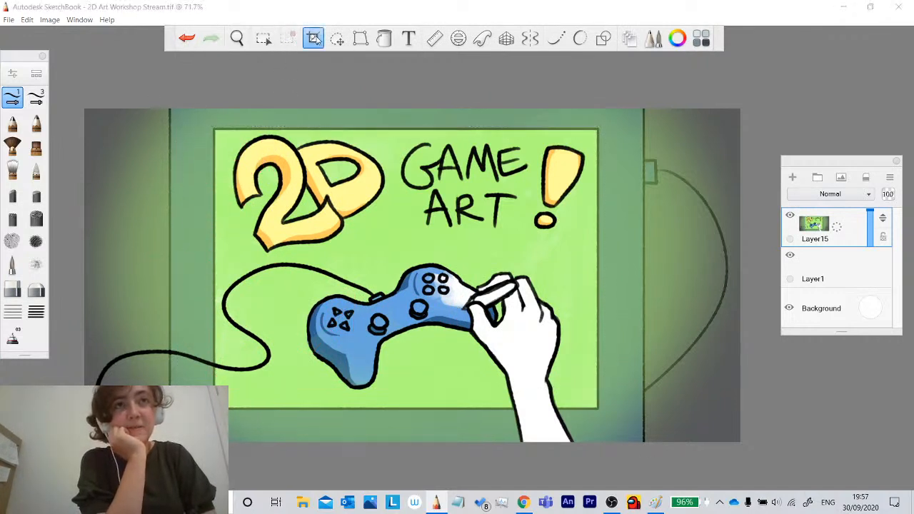
pyautogui.click(337, 38)
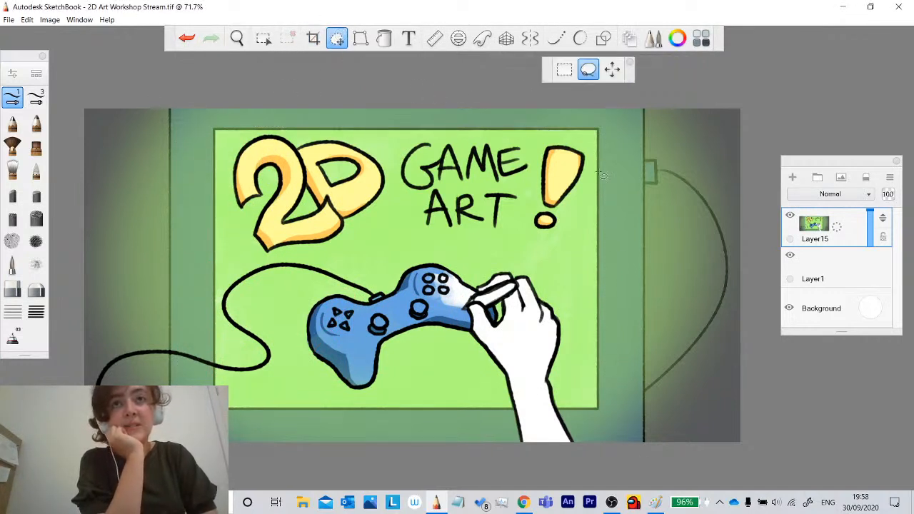
pyautogui.moveTo(598, 255); pyautogui.dragTo(601, 251)
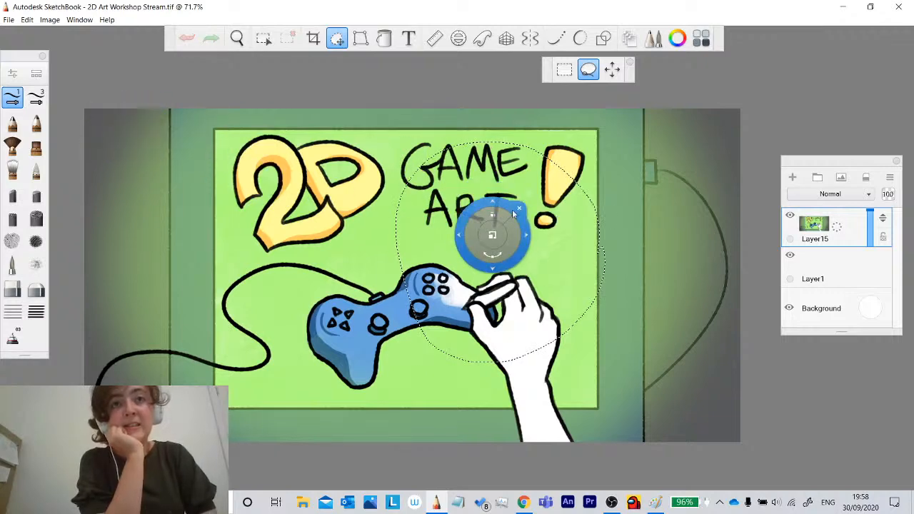
pyautogui.moveTo(455, 223)
pyautogui.mouseDown()
pyautogui.moveTo(448, 217)
pyautogui.moveTo(350, 266)
pyautogui.moveTo(486, 218)
pyautogui.moveTo(454, 216)
pyautogui.moveTo(465, 239)
pyautogui.moveTo(500, 245)
pyautogui.moveTo(474, 231)
pyautogui.moveTo(460, 263)
pyautogui.mouseUp()
pyautogui.moveTo(474, 252); pyautogui.dragTo(473, 251)
pyautogui.click(506, 223)
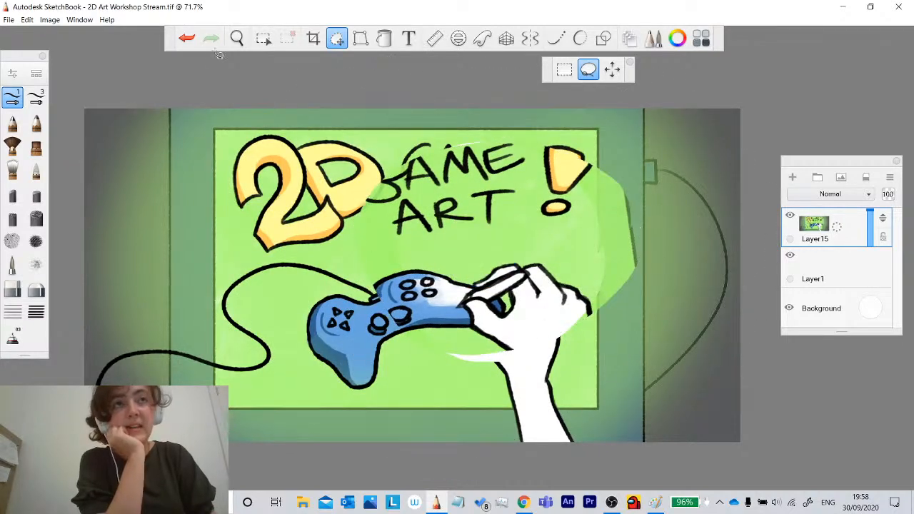
pyautogui.click(187, 39)
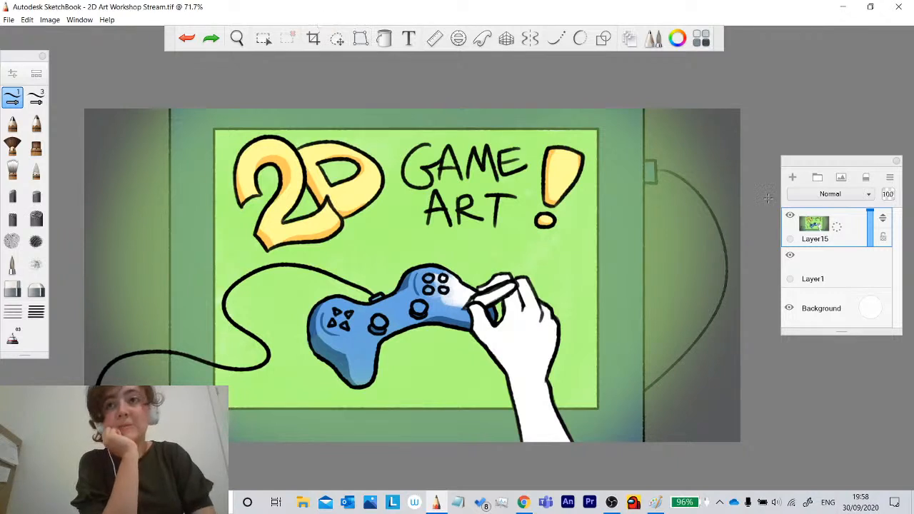
# Hide Layer15 and, with the blank Layer1 active, demonstrate the distort tool and the ellipse, ruler, perspective and symmetry guides.
pyautogui.click(790, 215)
pyautogui.click(821, 268)
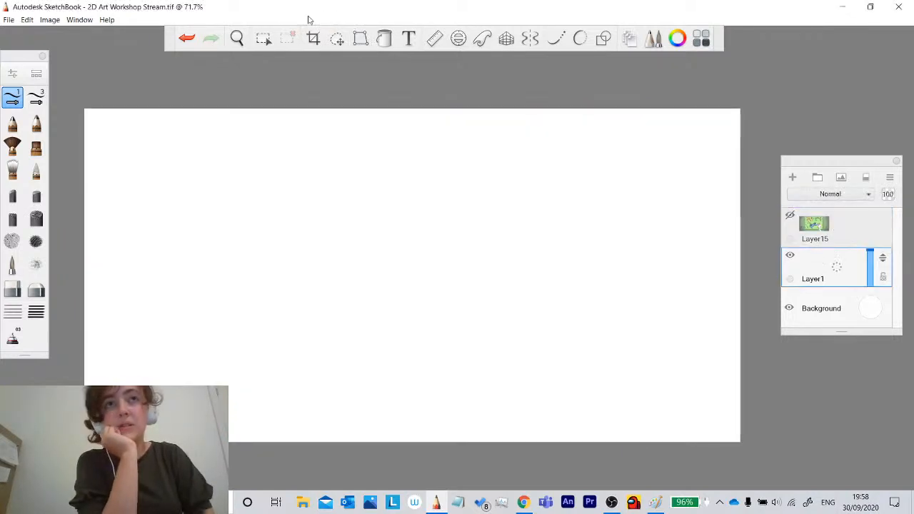
pyautogui.click(362, 40)
pyautogui.click(361, 39)
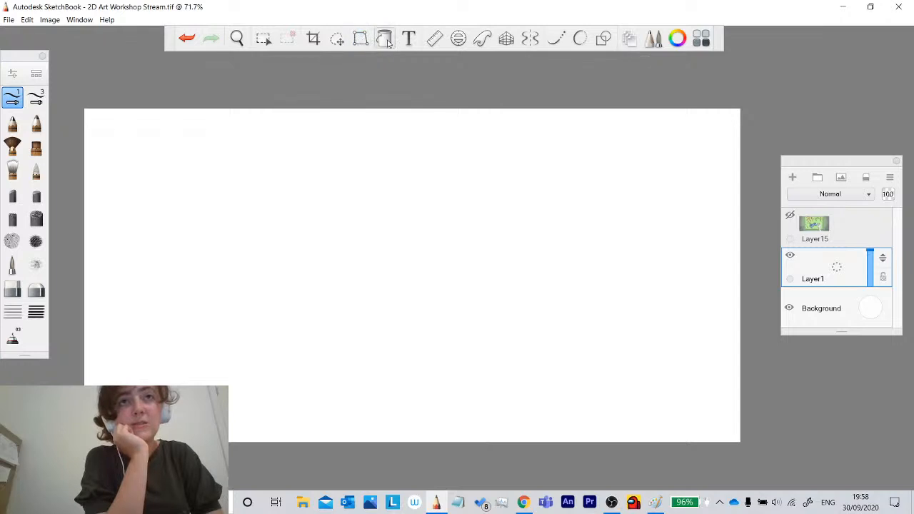
pyautogui.click(458, 38)
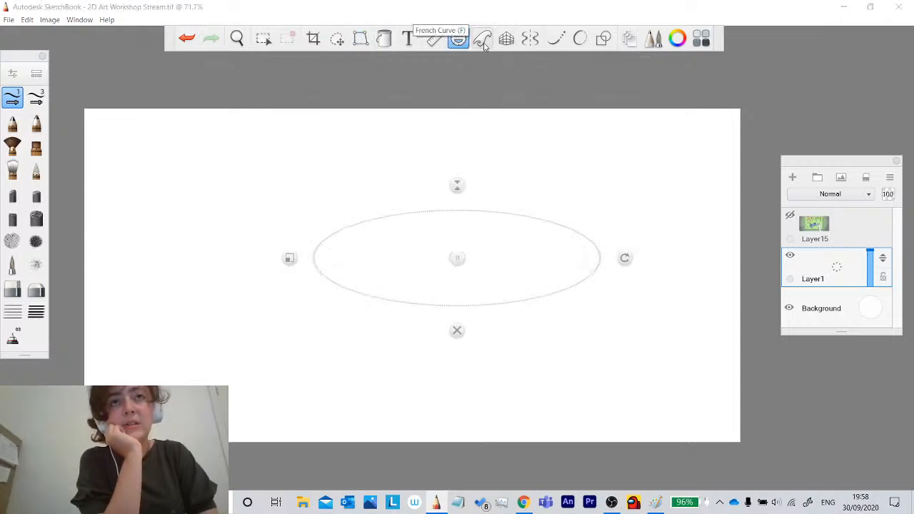
pyautogui.click(435, 38)
pyautogui.click(506, 38)
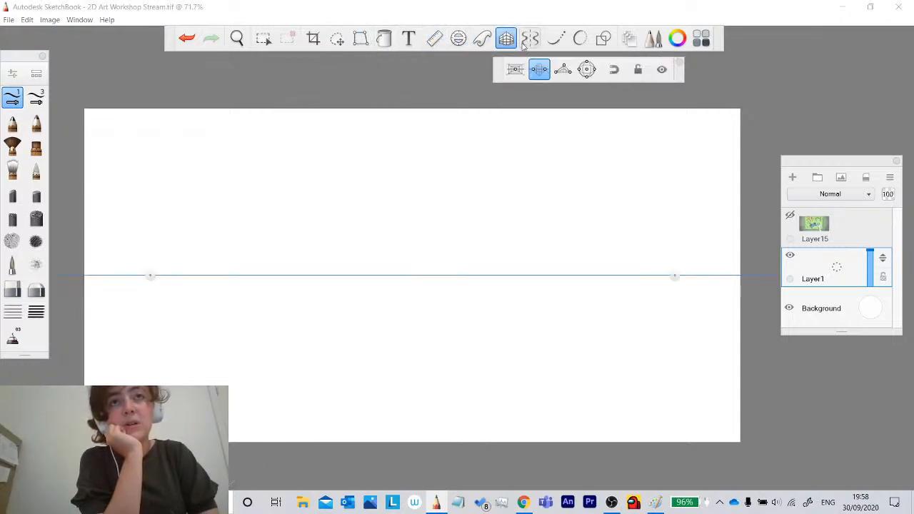
pyautogui.click(531, 38)
pyautogui.click(530, 38)
pyautogui.click(506, 39)
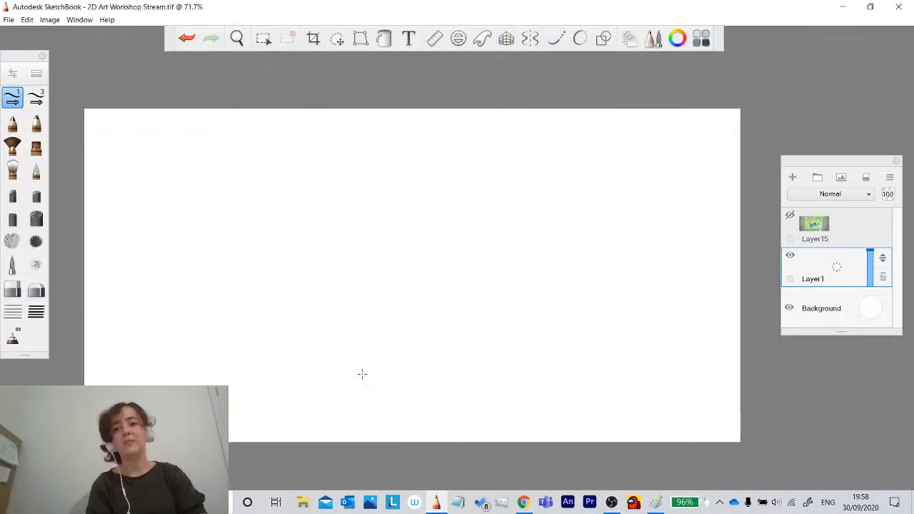
# Show the shape drawing, steady stroke and predictive stroke options, leaving predictive stroke switched off.
pyautogui.click(603, 39)
pyautogui.click(581, 40)
pyautogui.click(557, 40)
pyautogui.click(581, 43)
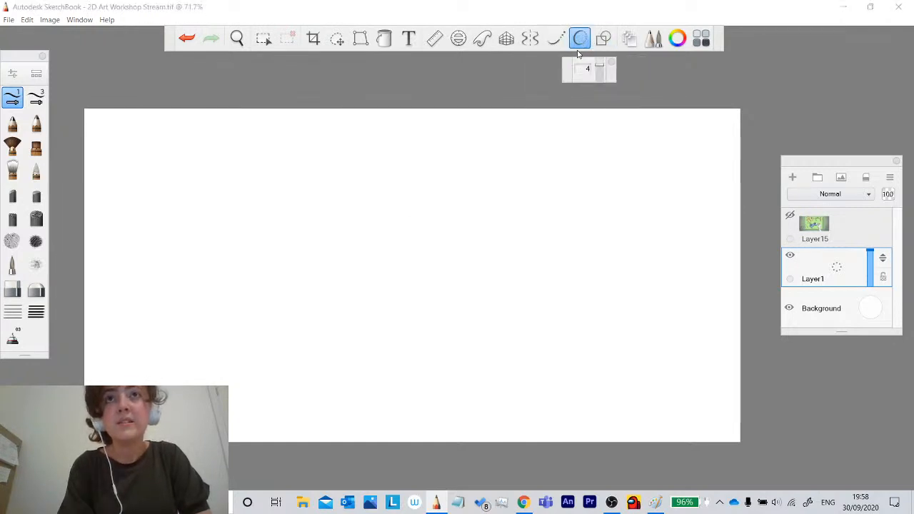
pyautogui.click(580, 43)
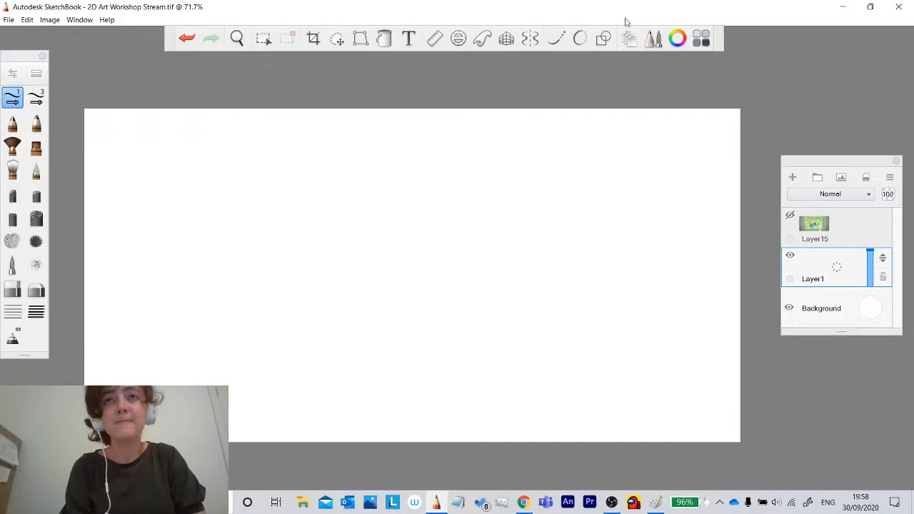
# Toggle the layer editor and brush palette off and on, moving the brush palette onto the canvas edge.
pyautogui.click(629, 38)
pyautogui.click(629, 39)
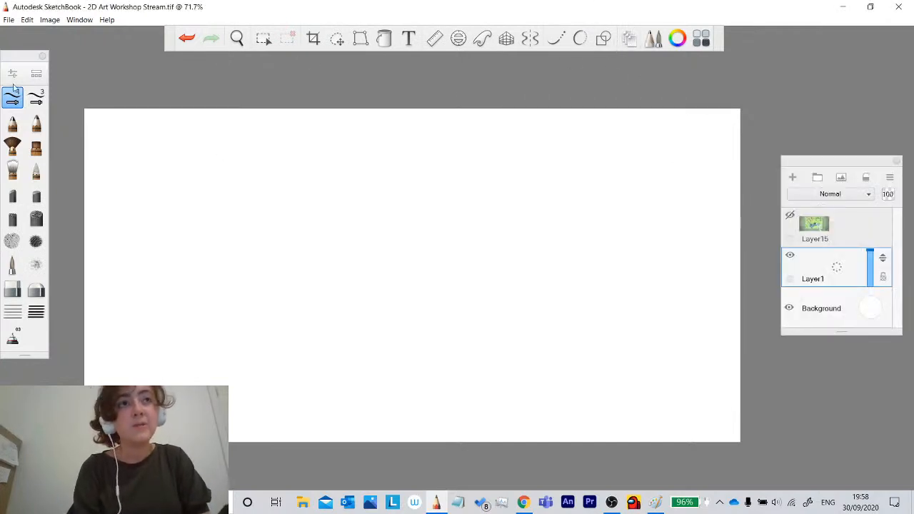
pyautogui.moveTo(21, 57); pyautogui.dragTo(71, 65)
pyautogui.click(658, 42)
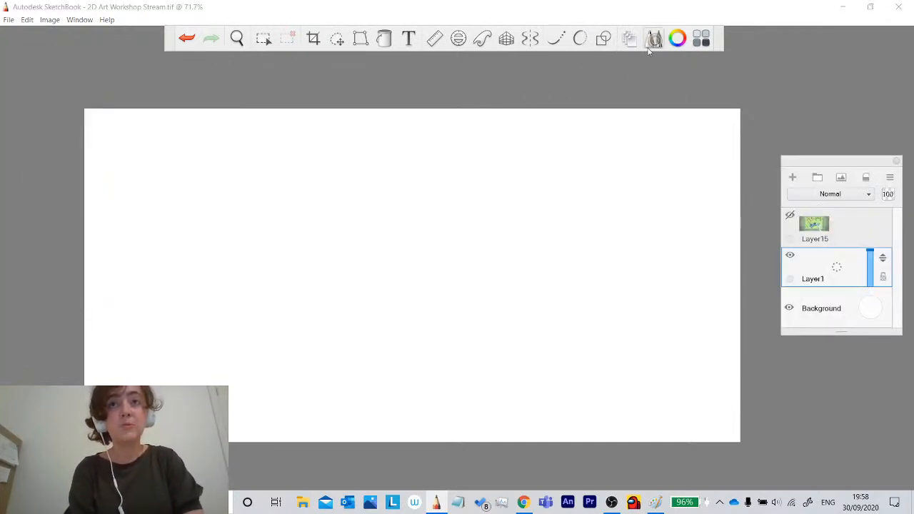
pyautogui.click(653, 37)
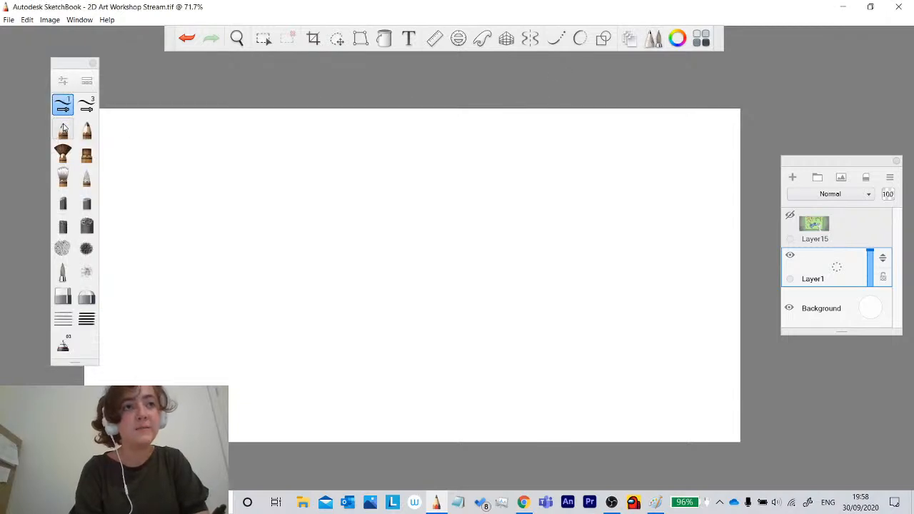
# Go through the brush palette's pencil, inking, fan and bristle brushes, ending on Super Soft Blender copy.
pyautogui.click(64, 129)
pyautogui.click(86, 107)
pyautogui.click(87, 154)
pyautogui.click(64, 154)
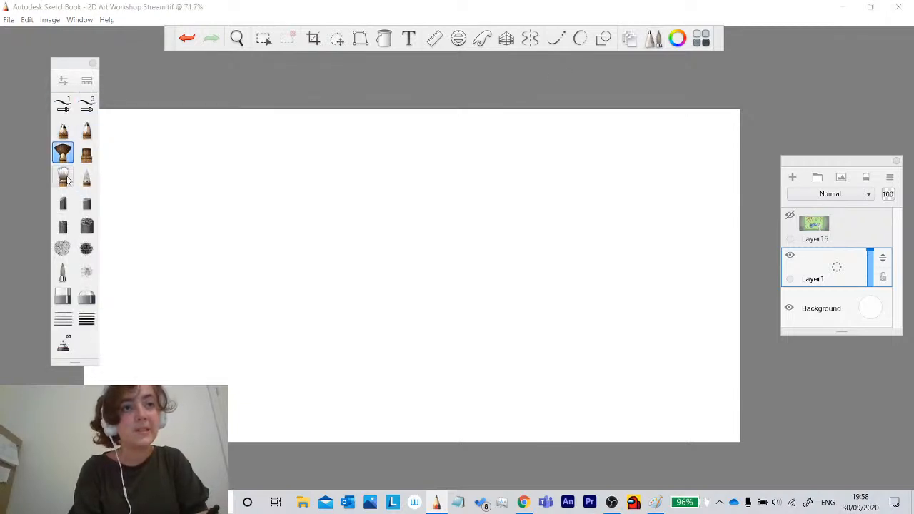
pyautogui.click(66, 179)
pyautogui.click(86, 202)
pyautogui.click(63, 203)
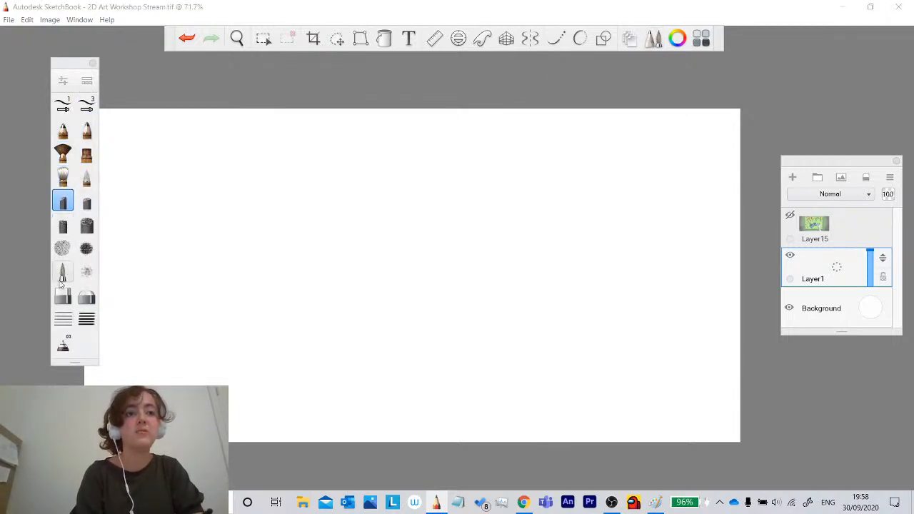
# Open the Brush Library beside the palette and preview Basic set brushes, including Paintbrush and Sharpen.
pyautogui.click(86, 82)
pyautogui.moveTo(118, 93); pyautogui.dragTo(211, 84)
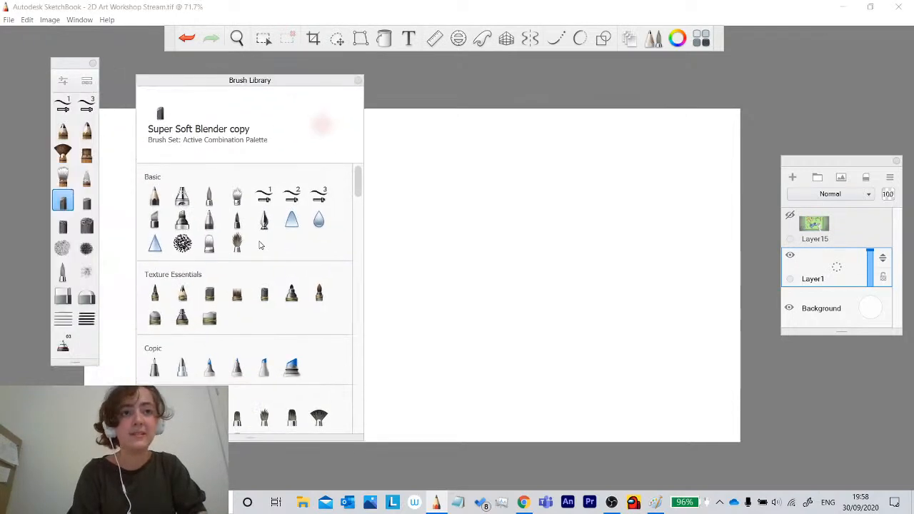
pyautogui.click(154, 196)
pyautogui.click(181, 196)
pyautogui.click(208, 196)
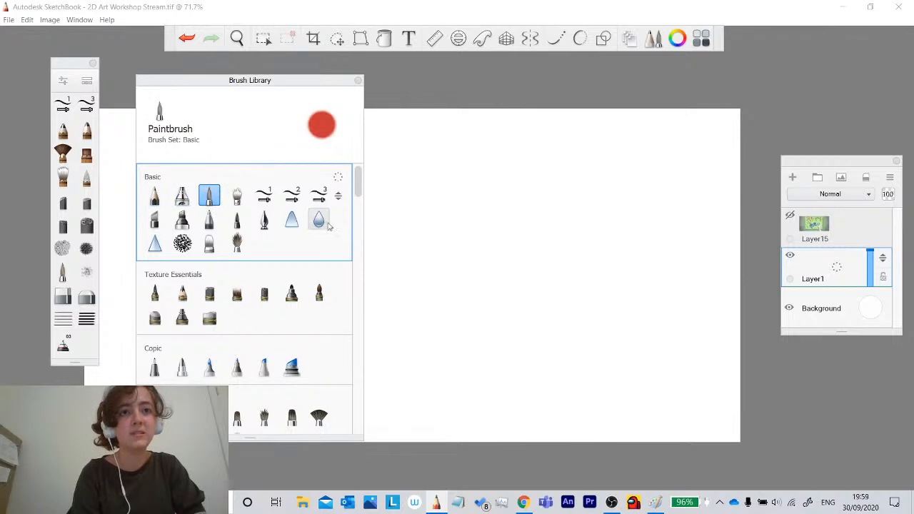
pyautogui.click(154, 244)
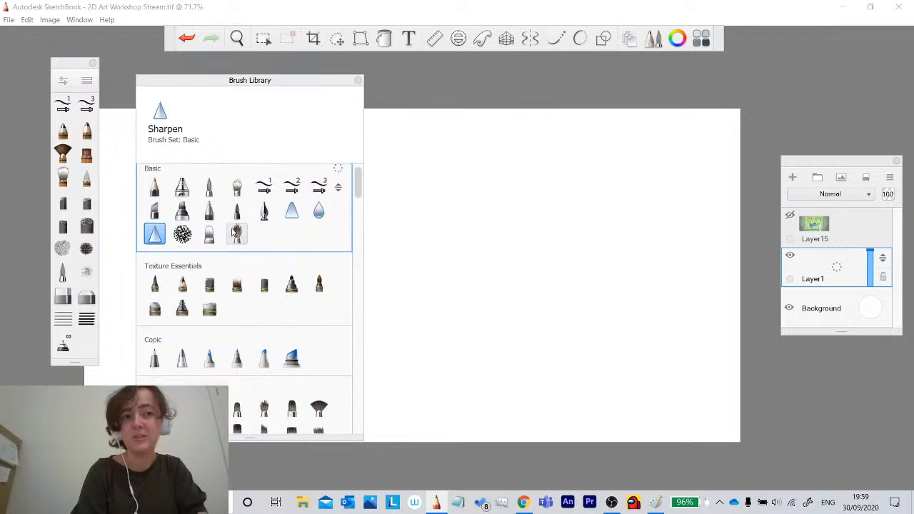
pyautogui.click(237, 238)
# Preview Signature Ink and Dusty Airbrush from Texture Essentials, browse the remaining brush sets, and close the Brush Library.
pyautogui.click(209, 287)
pyautogui.click(155, 287)
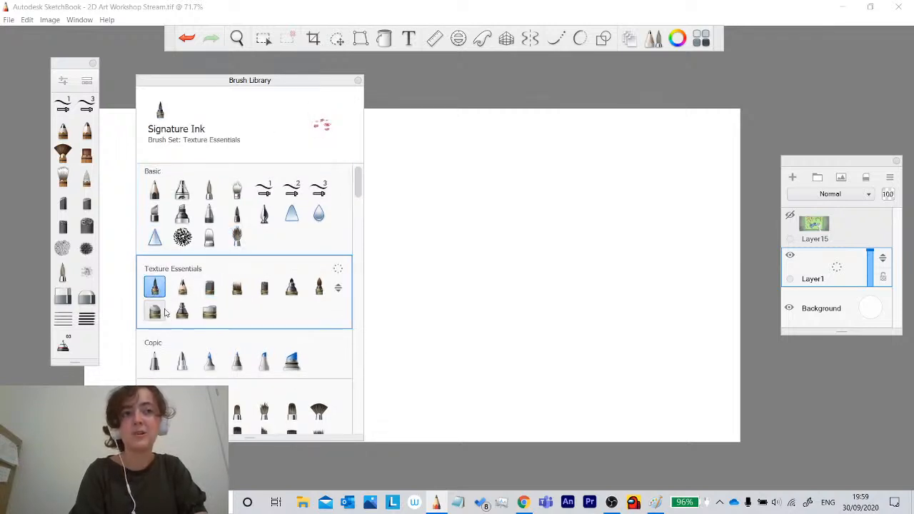
pyautogui.click(183, 311)
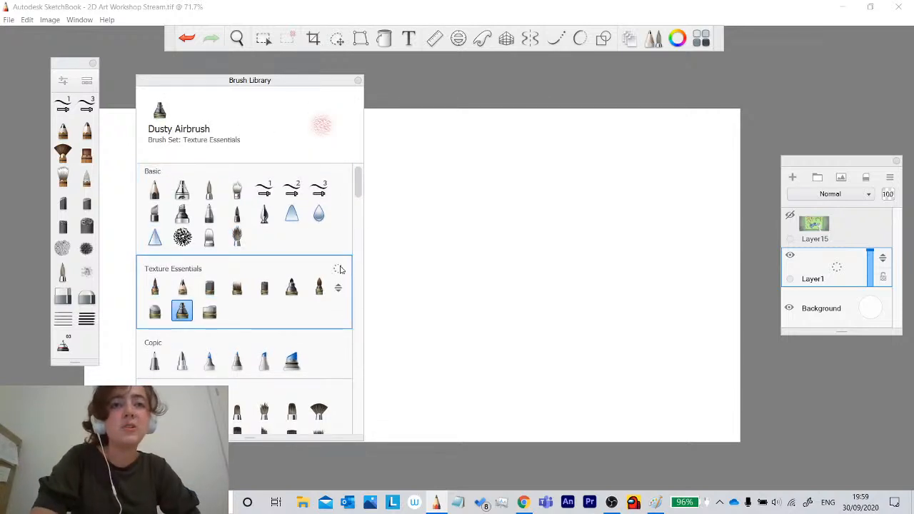
pyautogui.scroll(-10, 293, 343)
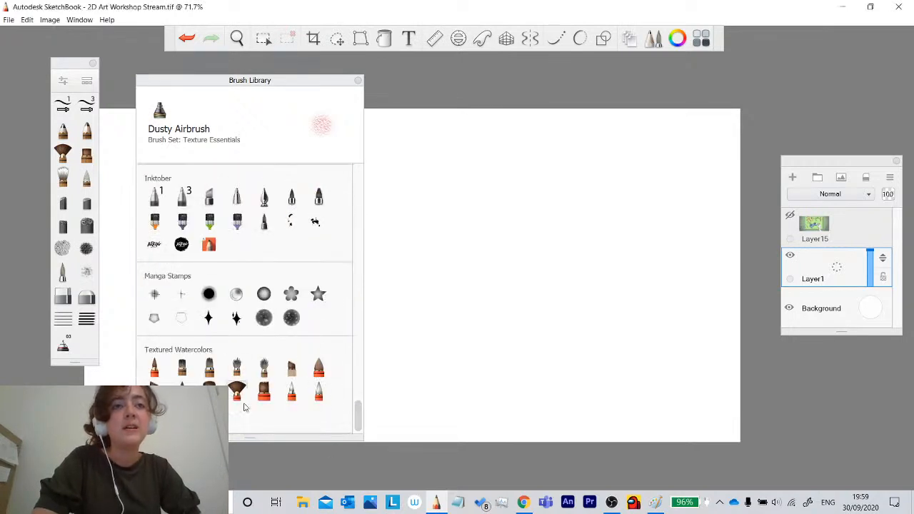
pyautogui.moveTo(339, 86)
pyautogui.mouseDown()
pyautogui.moveTo(345, 73)
pyautogui.moveTo(318, 83)
pyautogui.mouseUp()
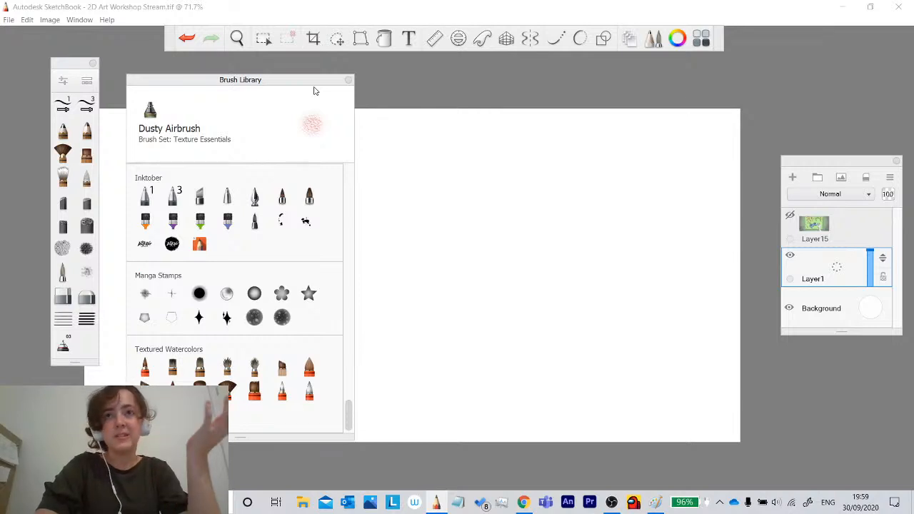
pyautogui.moveTo(301, 83); pyautogui.dragTo(298, 121)
pyautogui.click(344, 116)
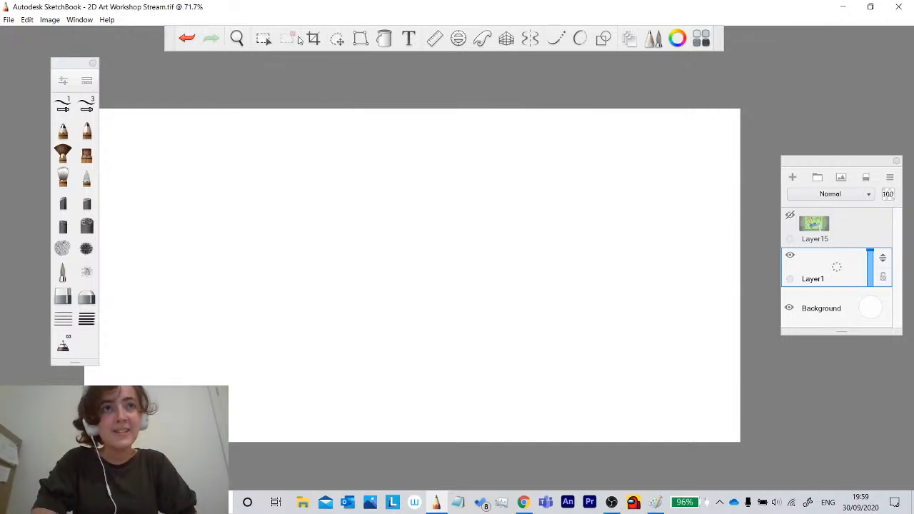
# Shift the blank canvas slightly upward and move the brush palette clear of its edge.
pyautogui.click(236, 38)
pyautogui.moveTo(160, 244); pyautogui.dragTo(189, 220)
pyautogui.moveTo(234, 225); pyautogui.dragTo(211, 218)
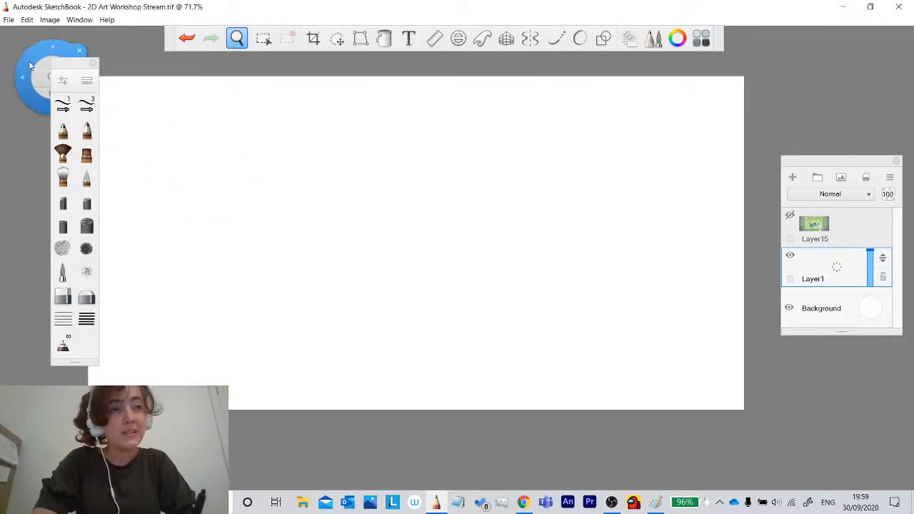
pyautogui.click(80, 51)
pyautogui.moveTo(75, 63); pyautogui.dragTo(55, 61)
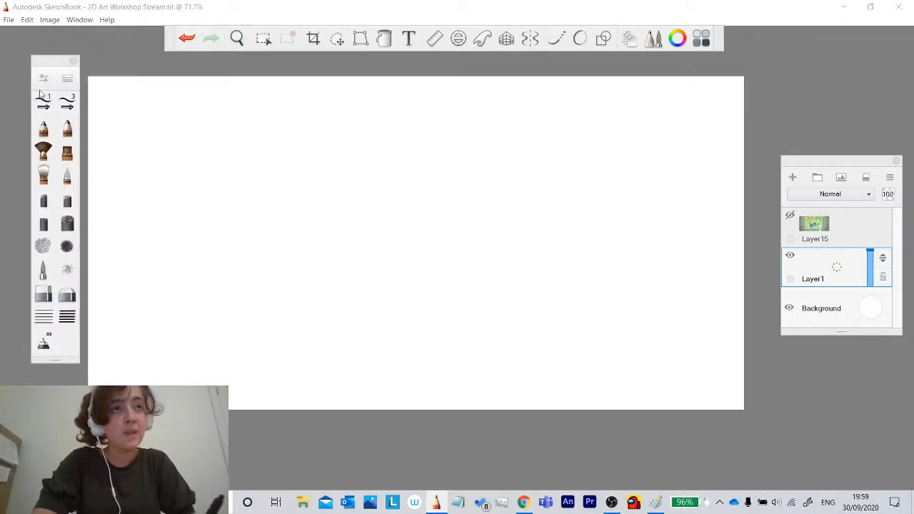
# Draw a trial red oval stroke on Layer1 with the first inking brush and undo the last action.
pyautogui.click(43, 99)
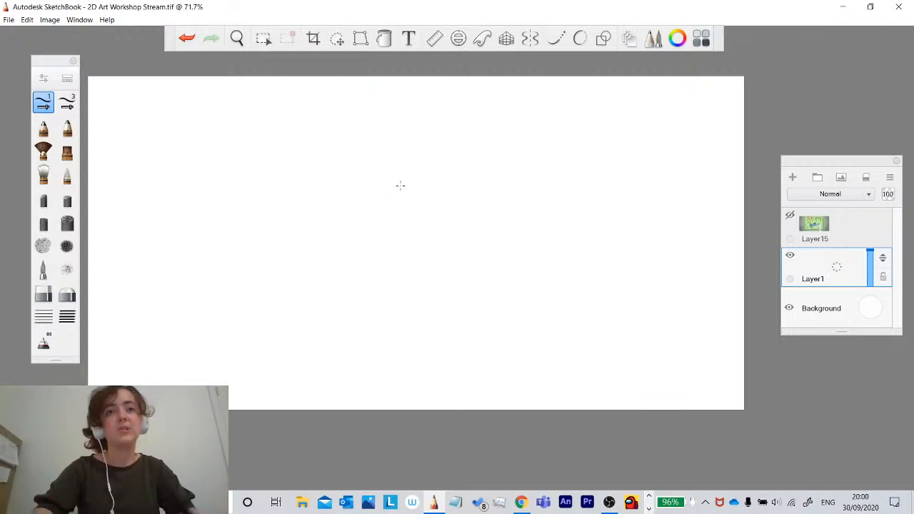
pyautogui.moveTo(342, 180)
pyautogui.mouseDown()
pyautogui.moveTo(440, 204)
pyautogui.moveTo(376, 199)
pyautogui.mouseUp()
pyautogui.click(187, 38)
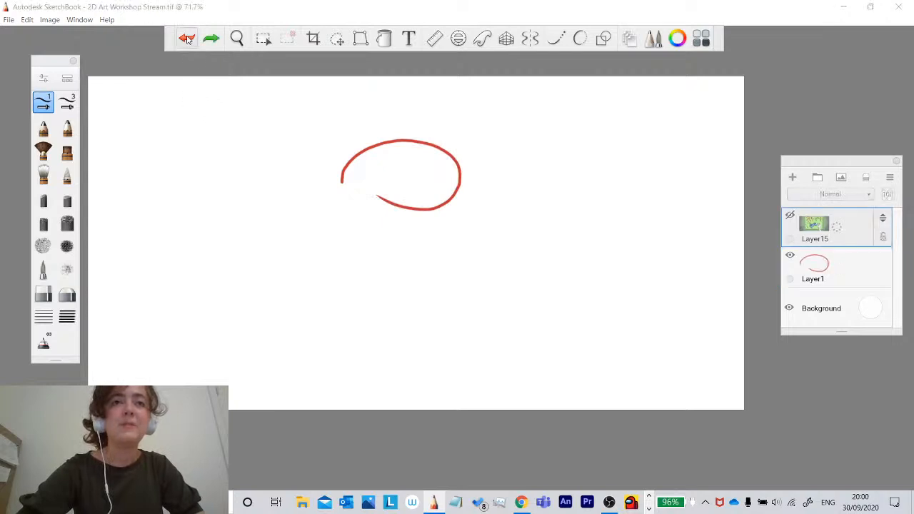
# Show Layer15 again and replace the scribbled Layer1 with a new empty layer above the artwork.
pyautogui.click(187, 38)
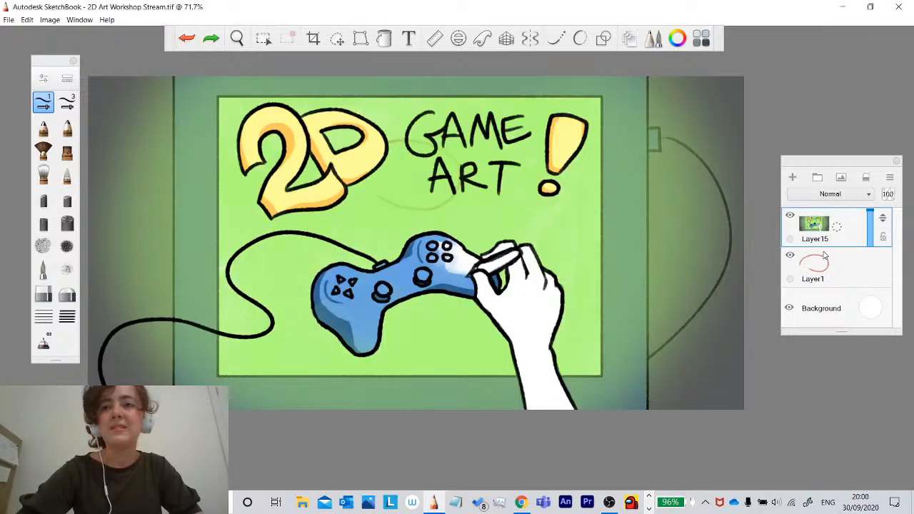
pyautogui.moveTo(823, 267); pyautogui.dragTo(856, 247)
pyautogui.click(792, 178)
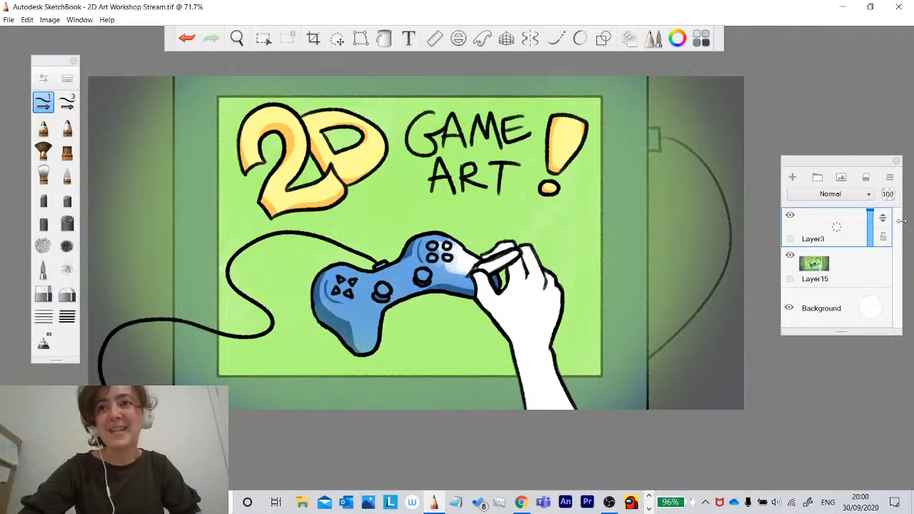
# Move the empty Layer3 beneath Layer15 and hide the Layer15 artwork.
pyautogui.moveTo(870, 225); pyautogui.dragTo(870, 257)
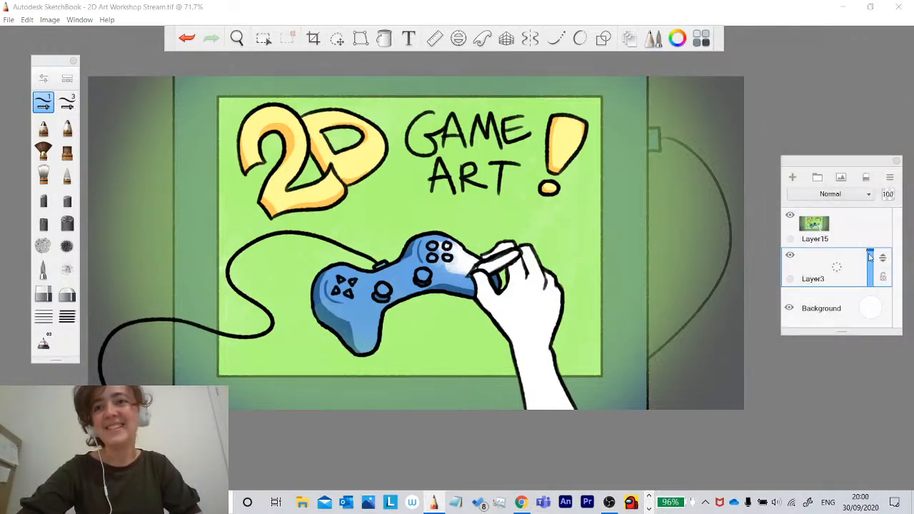
pyautogui.click(790, 216)
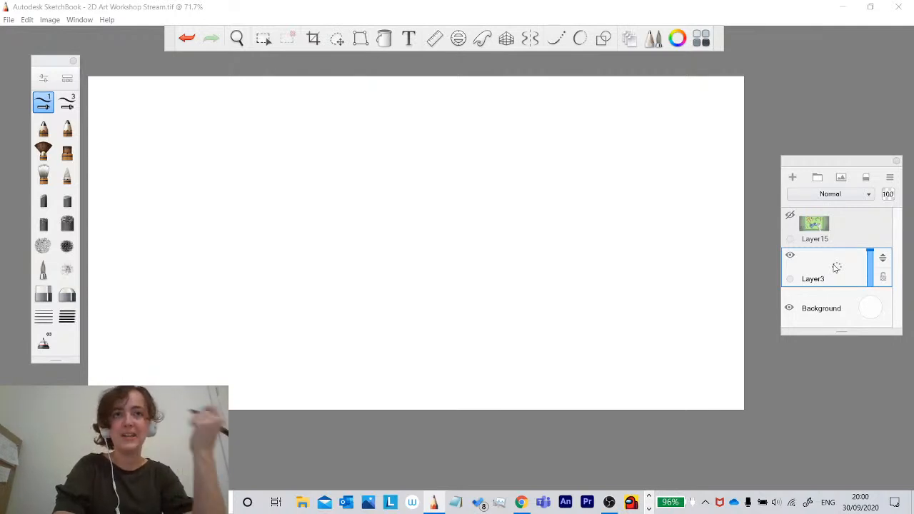
# Turn on the one-point perspective guide and move its vanishing point up and right of the canvas centre.
pyautogui.click(232, 36)
pyautogui.moveTo(154, 130); pyautogui.dragTo(185, 150)
pyautogui.click(251, 134)
pyautogui.click(507, 39)
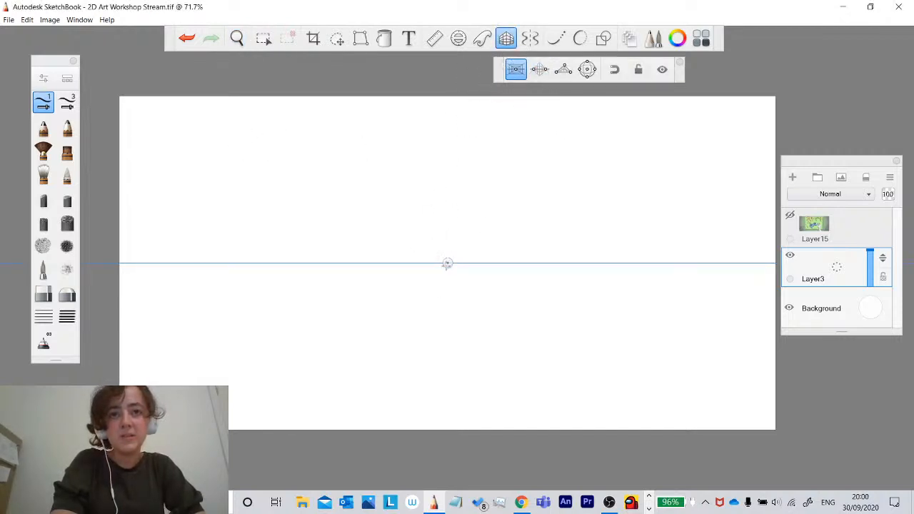
pyautogui.moveTo(447, 264); pyautogui.dragTo(538, 188)
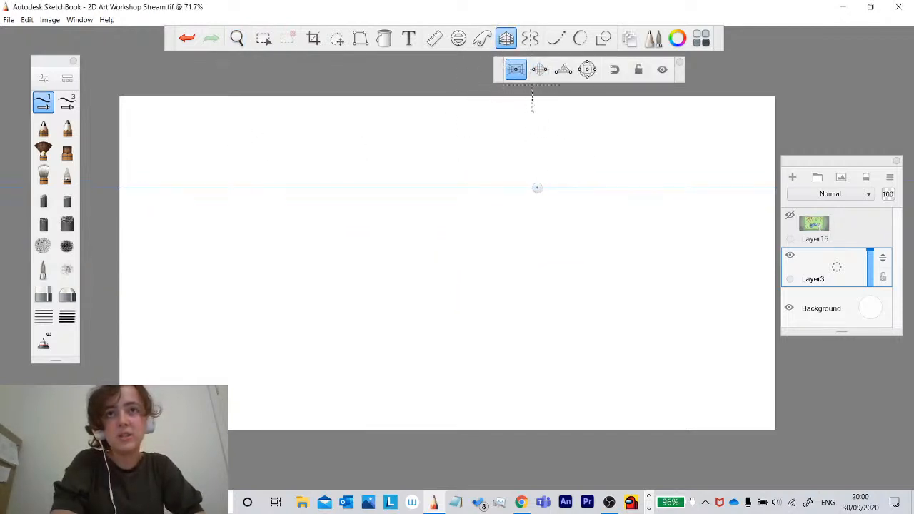
pyautogui.click(509, 39)
pyautogui.click(509, 40)
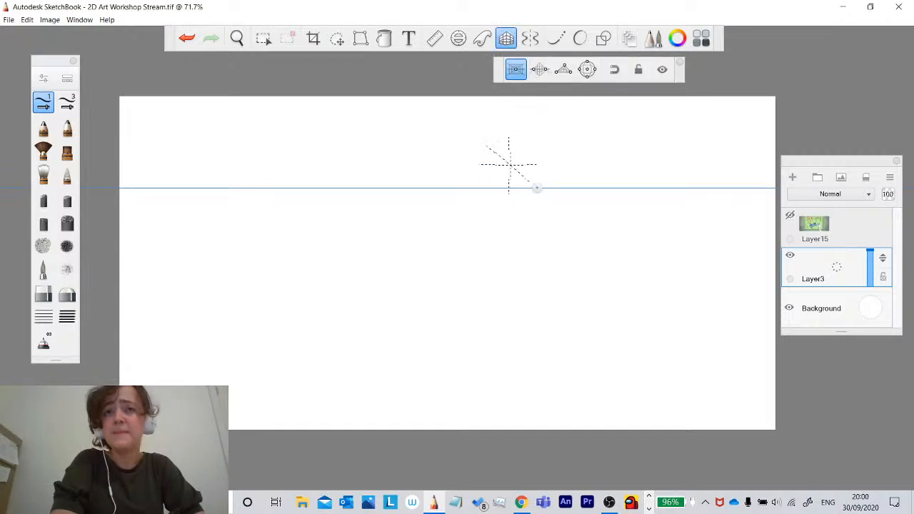
# Draw red lines on Layer3 radiating from the vanishing point along the horizon and across the upper and lower canvas.
pyautogui.moveTo(519, 169)
pyautogui.mouseDown()
pyautogui.moveTo(448, 99)
pyautogui.moveTo(536, 188)
pyautogui.moveTo(240, 190)
pyautogui.moveTo(776, 186)
pyautogui.mouseUp()
pyautogui.moveTo(563, 179); pyautogui.dragTo(776, 112)
pyautogui.moveTo(555, 204); pyautogui.dragTo(741, 409)
pyautogui.moveTo(510, 212); pyautogui.dragTo(292, 429)
pyautogui.moveTo(543, 184); pyautogui.dragTo(564, 163)
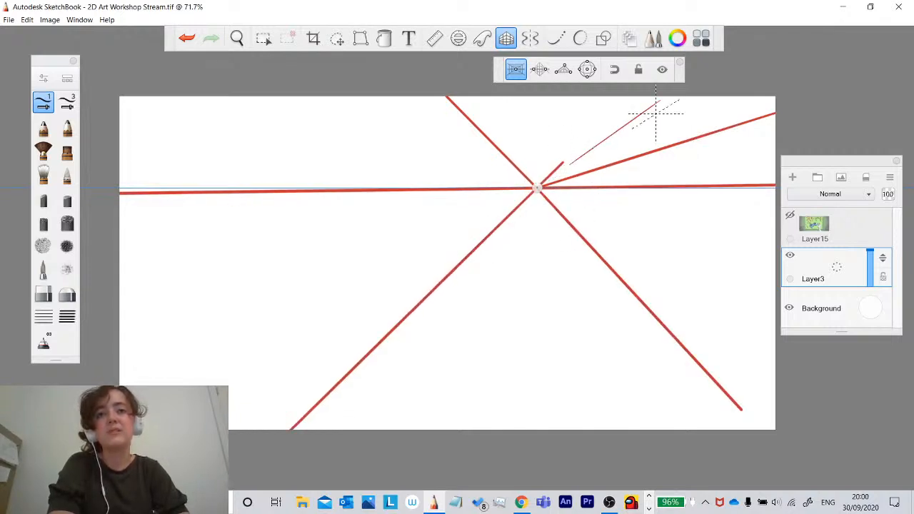
pyautogui.moveTo(577, 206); pyautogui.dragTo(776, 287)
pyautogui.moveTo(527, 215); pyautogui.dragTo(483, 418)
pyautogui.moveTo(490, 213); pyautogui.dragTo(243, 341)
# Draw five horizontal red guide lines on Layer3, three below the horizon and two above it.
pyautogui.moveTo(728, 269); pyautogui.dragTo(239, 270)
pyautogui.moveTo(707, 341); pyautogui.dragTo(183, 340)
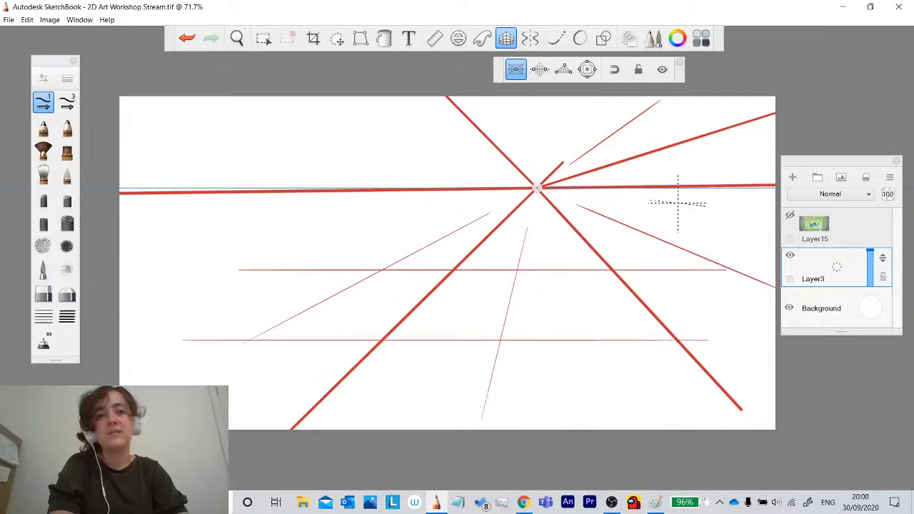
pyautogui.moveTo(667, 201); pyautogui.dragTo(410, 202)
pyautogui.moveTo(687, 152); pyautogui.dragTo(250, 152)
pyautogui.moveTo(686, 130); pyautogui.dragTo(254, 129)
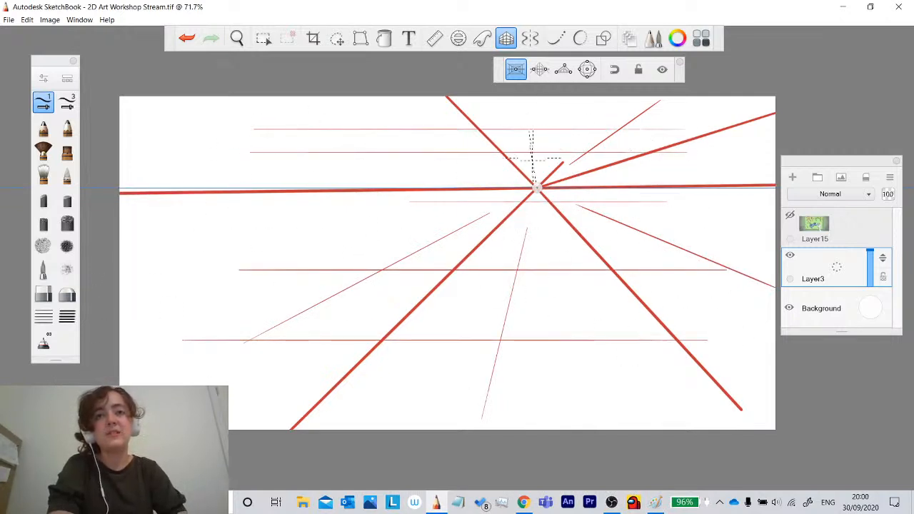
# Add a vertical line above the vanishing point and further converging diagonals in the upper half of the canvas.
pyautogui.moveTo(536, 169); pyautogui.dragTo(536, 96)
pyautogui.moveTo(475, 170); pyautogui.dragTo(231, 96)
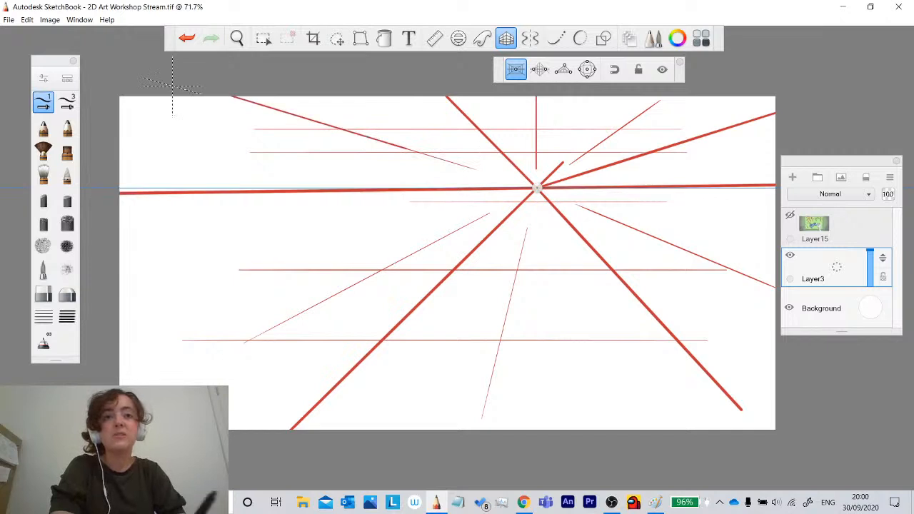
pyautogui.moveTo(145, 121); pyautogui.dragTo(511, 184)
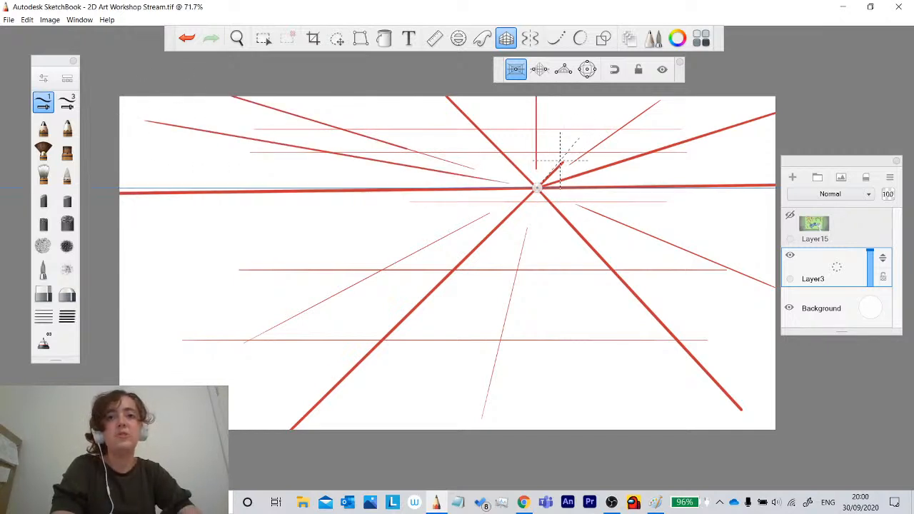
pyautogui.moveTo(564, 163); pyautogui.dragTo(634, 100)
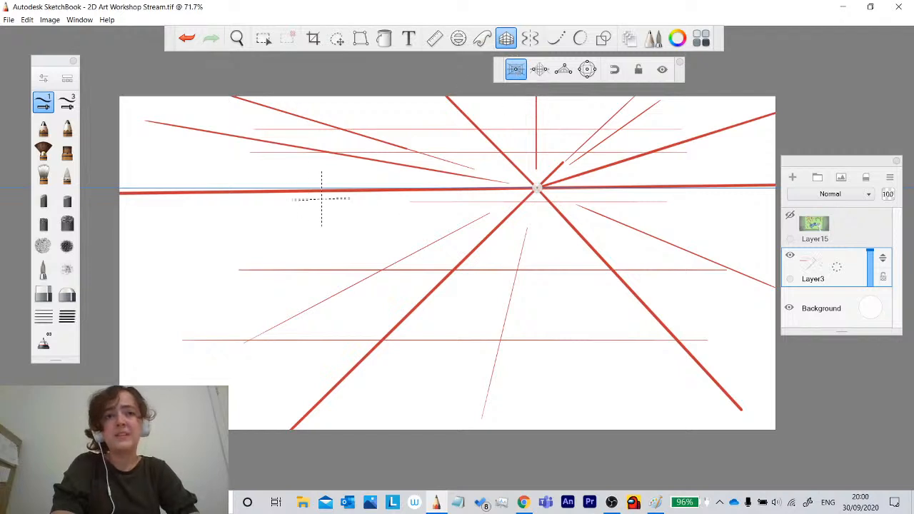
# Draw vertical red lines on both sides of the vanishing point, growing taller toward the canvas edges.
pyautogui.moveTo(352, 129); pyautogui.dragTo(352, 277)
pyautogui.moveTo(436, 137); pyautogui.dragTo(437, 251)
pyautogui.moveTo(483, 168)
pyautogui.mouseDown()
pyautogui.moveTo(483, 204)
pyautogui.moveTo(513, 198)
pyautogui.mouseUp()
pyautogui.moveTo(253, 100); pyautogui.dragTo(253, 330)
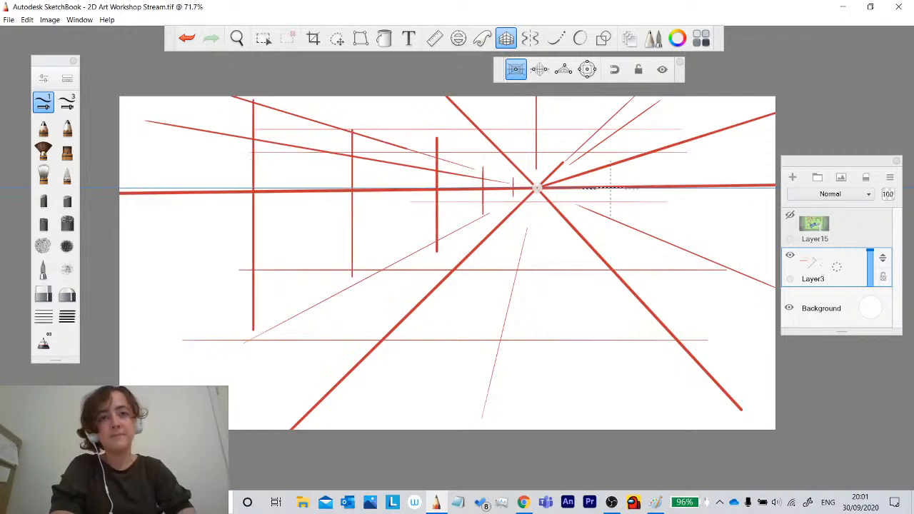
pyautogui.moveTo(574, 178); pyautogui.dragTo(573, 203)
pyautogui.moveTo(620, 148); pyautogui.dragTo(620, 255)
pyautogui.moveTo(693, 114); pyautogui.dragTo(693, 343)
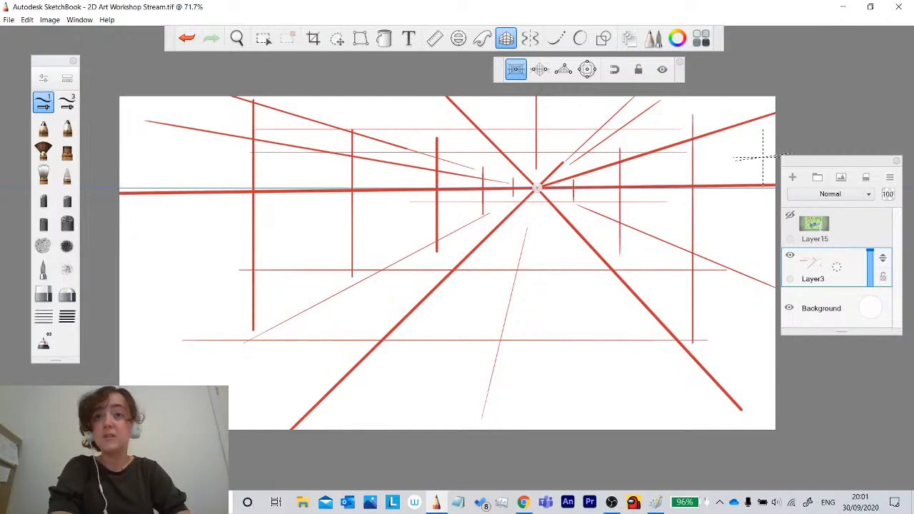
pyautogui.moveTo(764, 163); pyautogui.dragTo(764, 312)
# Switch to the two-point perspective guide and start an empty layer with Layer3 hidden.
pyautogui.click(540, 69)
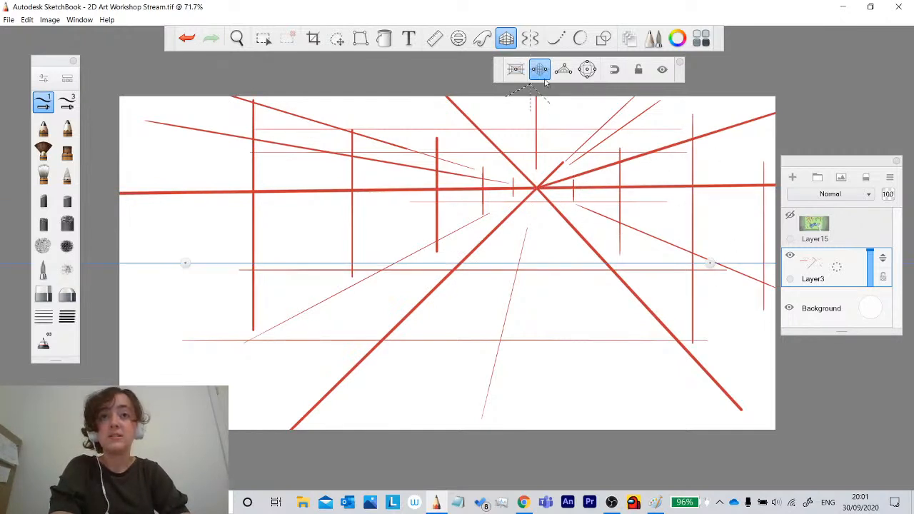
pyautogui.click(790, 256)
pyautogui.click(791, 177)
# Move both vanishing points inward along the horizon and draw converging, vertical and horizontal red lines on Layer4.
pyautogui.moveTo(692, 236); pyautogui.dragTo(587, 96)
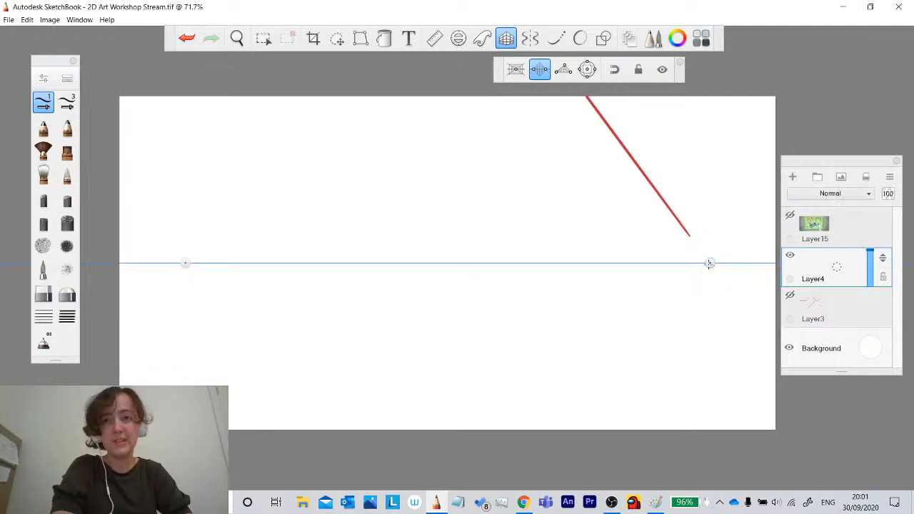
pyautogui.moveTo(710, 264); pyautogui.dragTo(642, 263)
pyautogui.moveTo(185, 263)
pyautogui.mouseDown()
pyautogui.moveTo(237, 263)
pyautogui.moveTo(366, 96)
pyautogui.mouseUp()
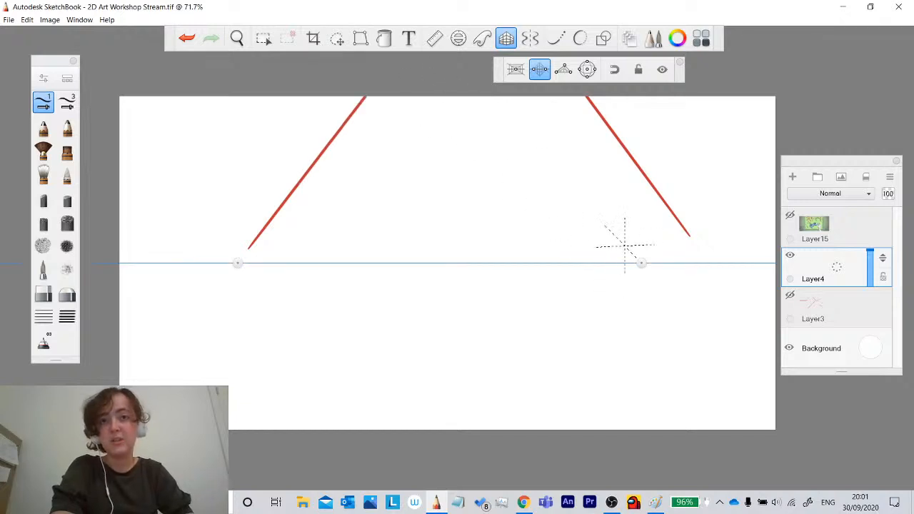
pyautogui.moveTo(626, 247); pyautogui.dragTo(484, 95)
pyautogui.moveTo(412, 100); pyautogui.dragTo(413, 270)
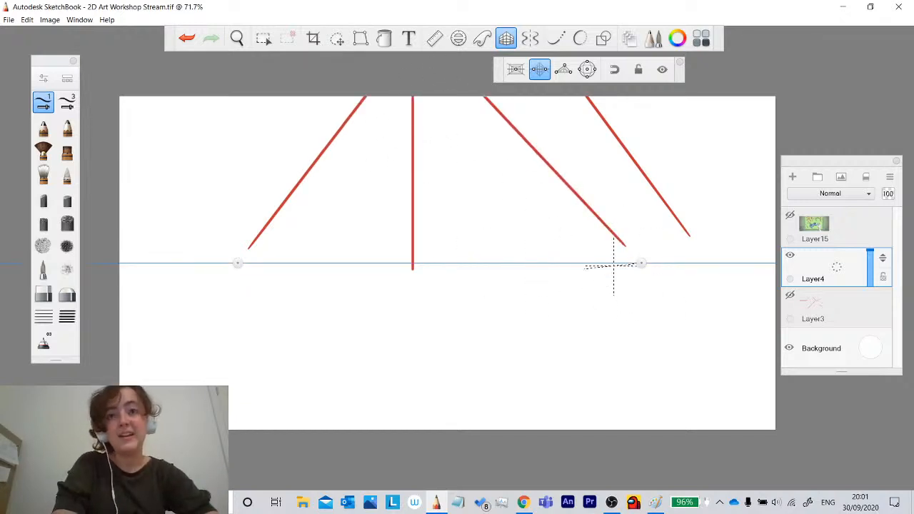
pyautogui.moveTo(614, 268); pyautogui.dragTo(107, 266)
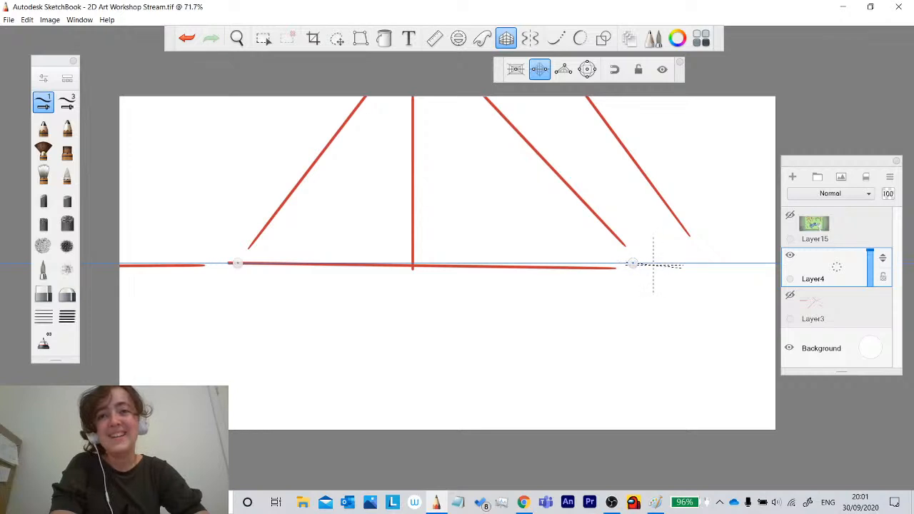
pyautogui.moveTo(653, 265); pyautogui.dragTo(777, 268)
# Turn off the perspective guide and sketch freehand building details and lower edge lines on Layer4.
pyautogui.click(502, 42)
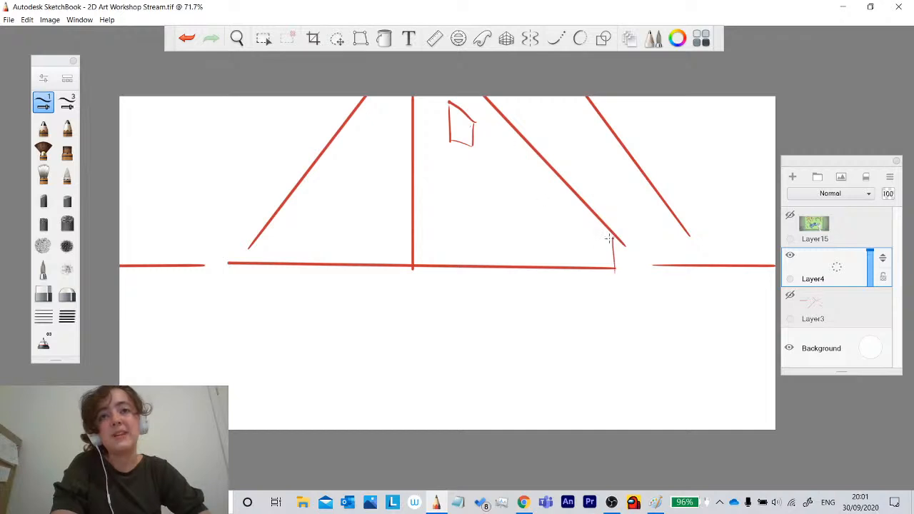
pyautogui.moveTo(348, 125); pyautogui.dragTo(342, 230)
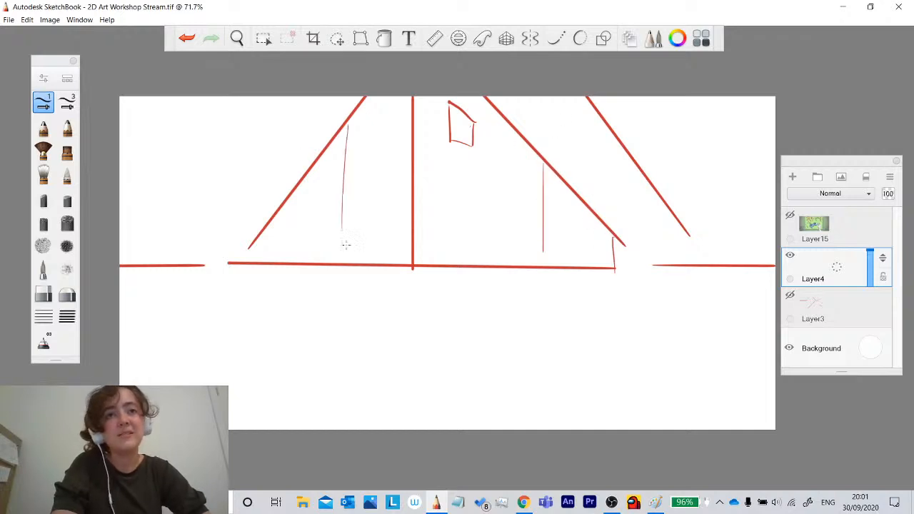
pyautogui.moveTo(704, 271); pyautogui.dragTo(450, 348)
pyautogui.moveTo(336, 356); pyautogui.dragTo(120, 289)
# Delete Layer4 and toggle the visibility of Layer3's perspective lines, leaving them hidden.
pyautogui.moveTo(837, 269)
pyautogui.mouseDown()
pyautogui.moveTo(821, 265)
pyautogui.moveTo(821, 243)
pyautogui.mouseUp()
pyautogui.click(791, 256)
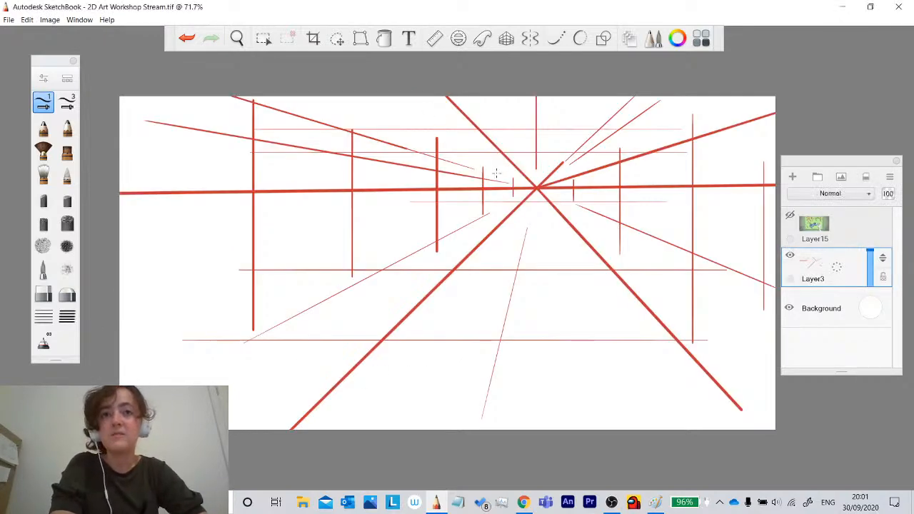
pyautogui.click(791, 256)
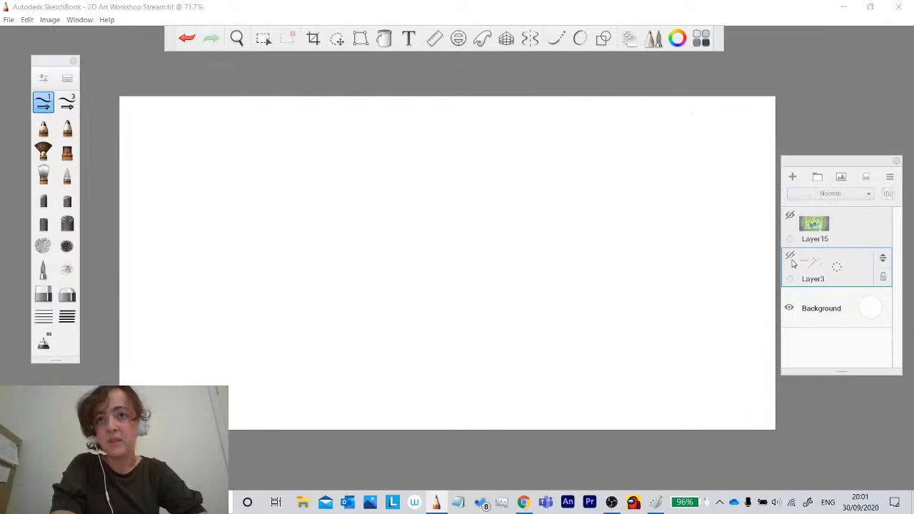
pyautogui.click(792, 255)
pyautogui.click(791, 257)
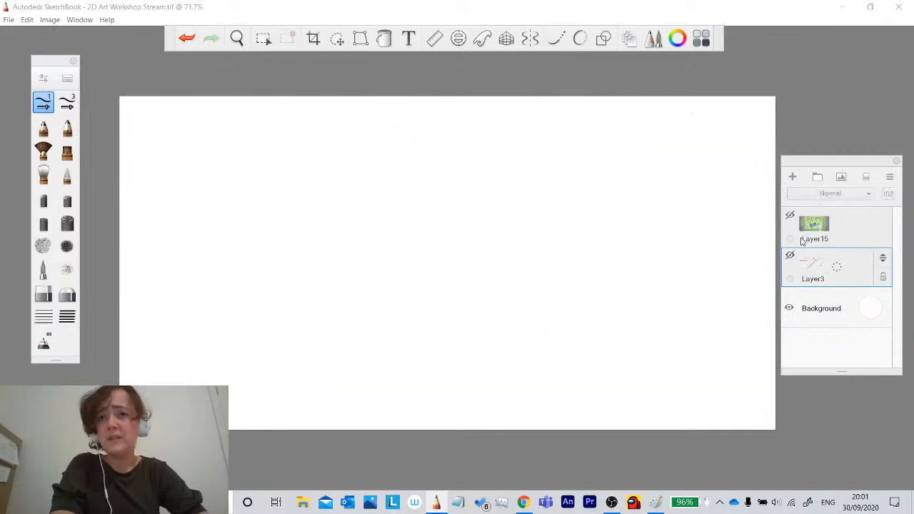
# Add an empty layer above Layer3 and turn on vertical-axis symmetry together with the one-point perspective guide.
pyautogui.click(791, 178)
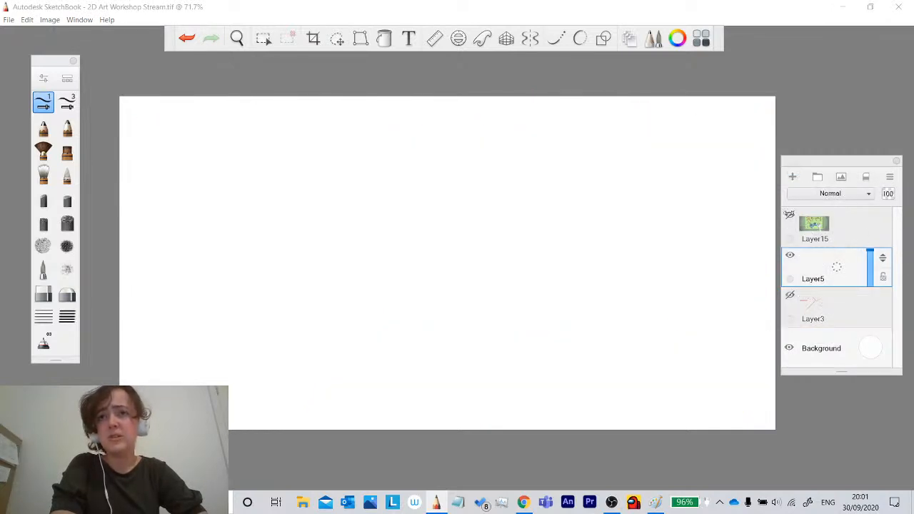
pyautogui.click(530, 37)
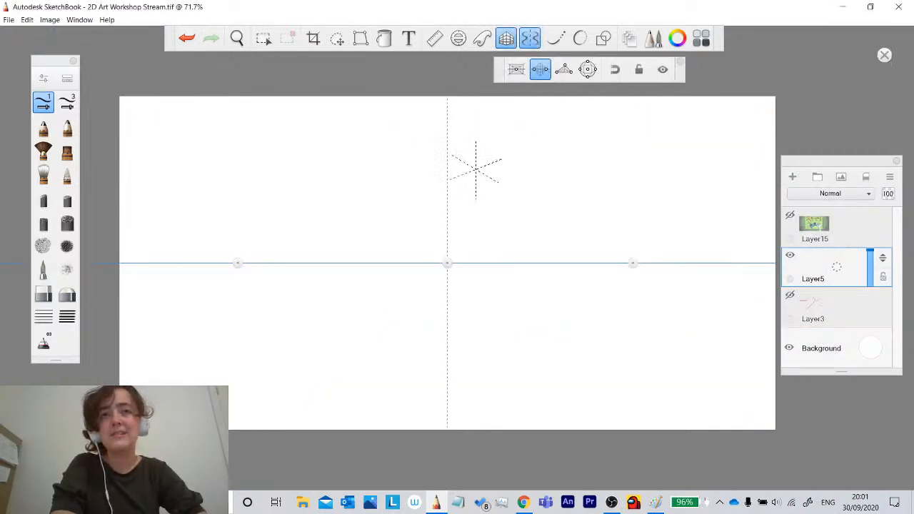
pyautogui.click(516, 69)
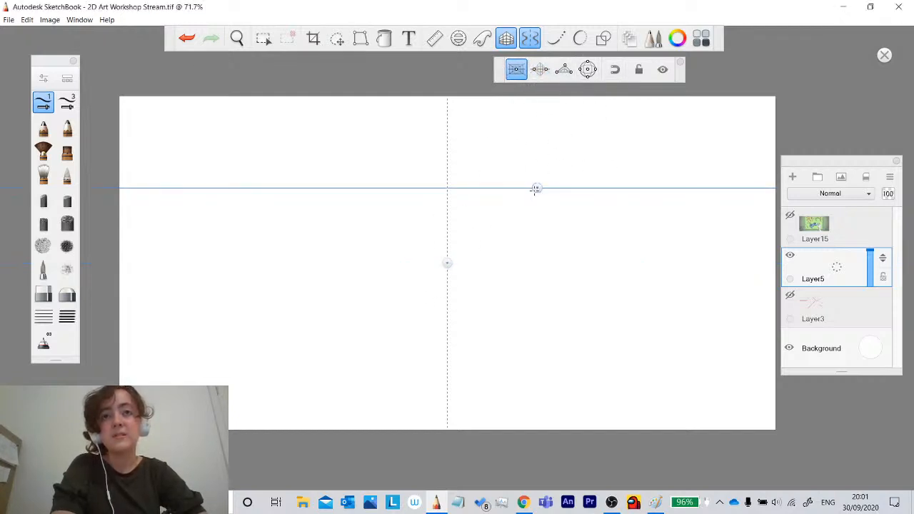
# Move the symmetry axis right of the vanishing point and draw mirrored horizontal and vertical red strokes on Layer5.
pyautogui.moveTo(447, 263)
pyautogui.mouseDown()
pyautogui.moveTo(569, 235)
pyautogui.moveTo(659, 251)
pyautogui.mouseUp()
pyautogui.click(529, 36)
pyautogui.click(530, 37)
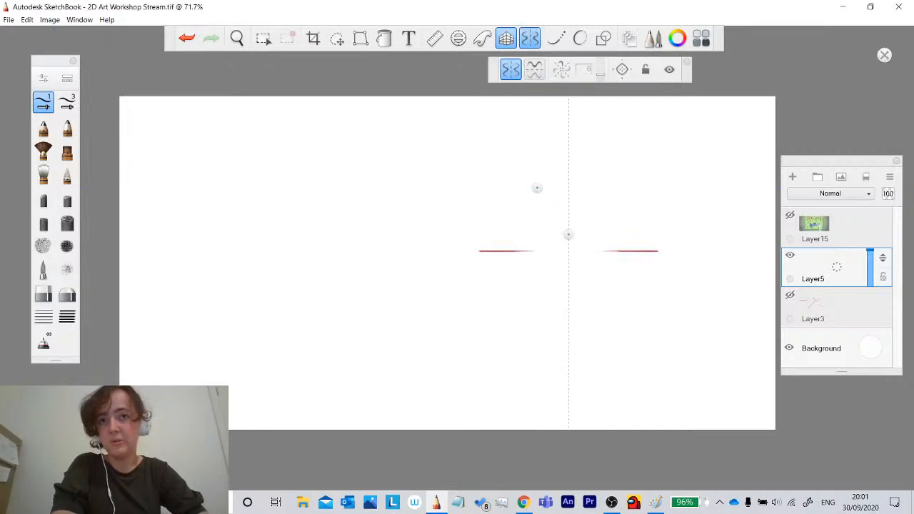
pyautogui.moveTo(535, 252); pyautogui.dragTo(635, 251)
pyautogui.moveTo(651, 213); pyautogui.dragTo(652, 128)
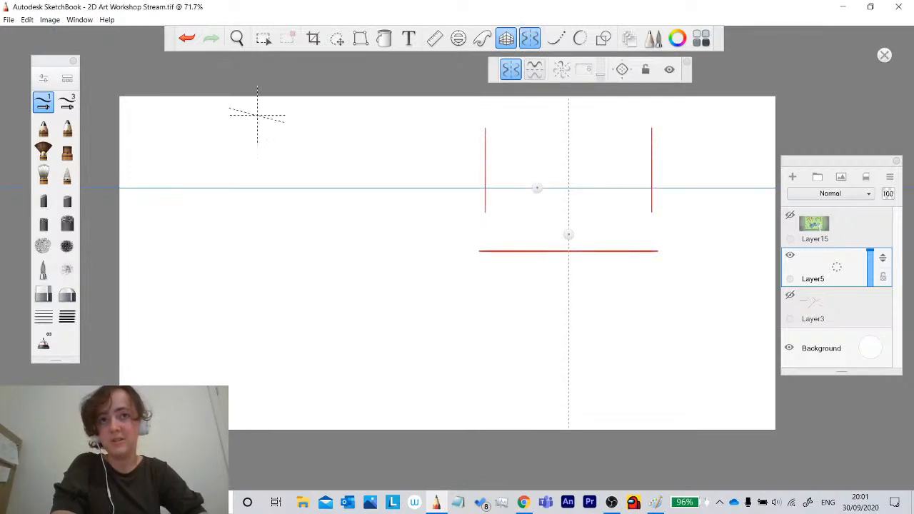
# Undo recent actions until Layer3 is shown again, and turn off symmetry.
pyautogui.click(188, 40)
pyautogui.click(188, 40)
pyautogui.click(188, 40)
pyautogui.click(186, 40)
pyautogui.click(186, 41)
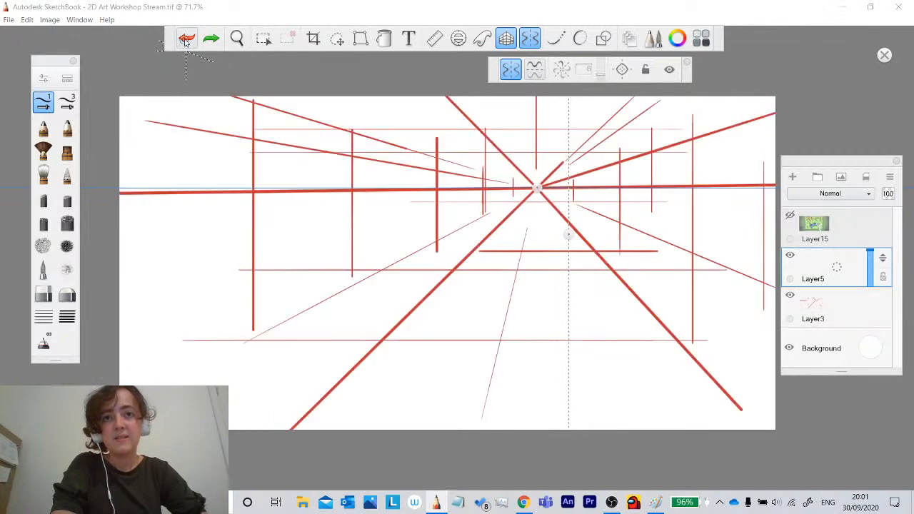
pyautogui.click(530, 38)
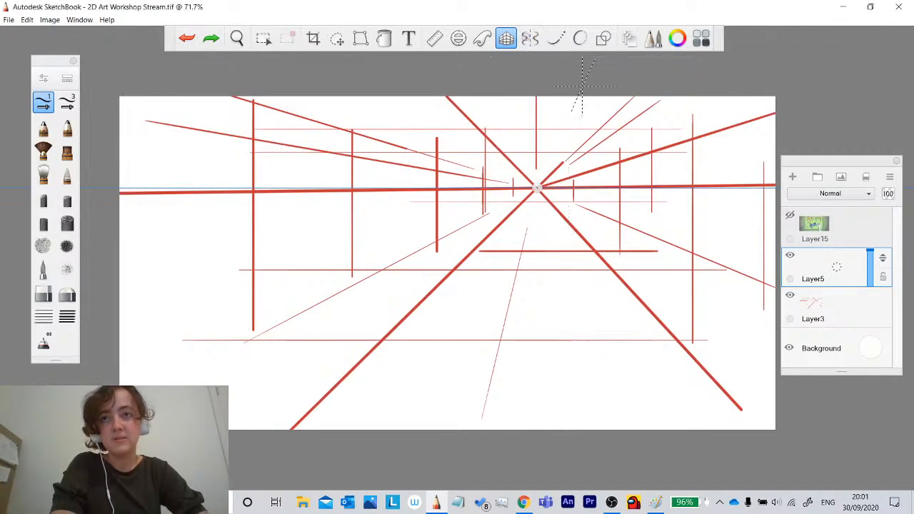
# Delete Layer3 and Layer5 and add a new empty layer above the hidden Layer15.
pyautogui.click(840, 320)
pyautogui.moveTo(842, 306); pyautogui.dragTo(831, 230)
pyautogui.click(793, 177)
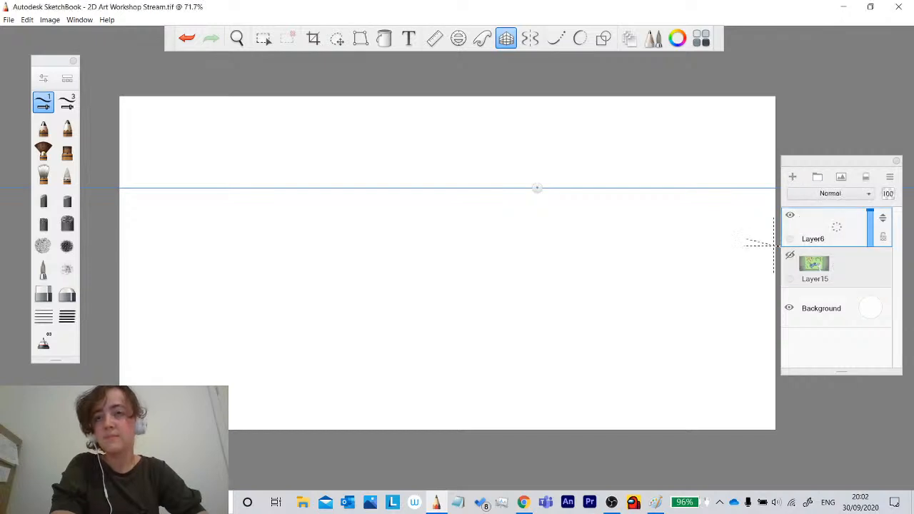
# Lower the perspective vanishing point and draw one vertical and one horizontal red line on Layer6.
pyautogui.moveTo(536, 188)
pyautogui.mouseDown()
pyautogui.moveTo(536, 254)
pyautogui.moveTo(535, 96)
pyautogui.mouseUp()
pyautogui.moveTo(537, 236)
pyautogui.mouseDown()
pyautogui.moveTo(537, 262)
pyautogui.moveTo(495, 269)
pyautogui.moveTo(224, 269)
pyautogui.mouseUp()
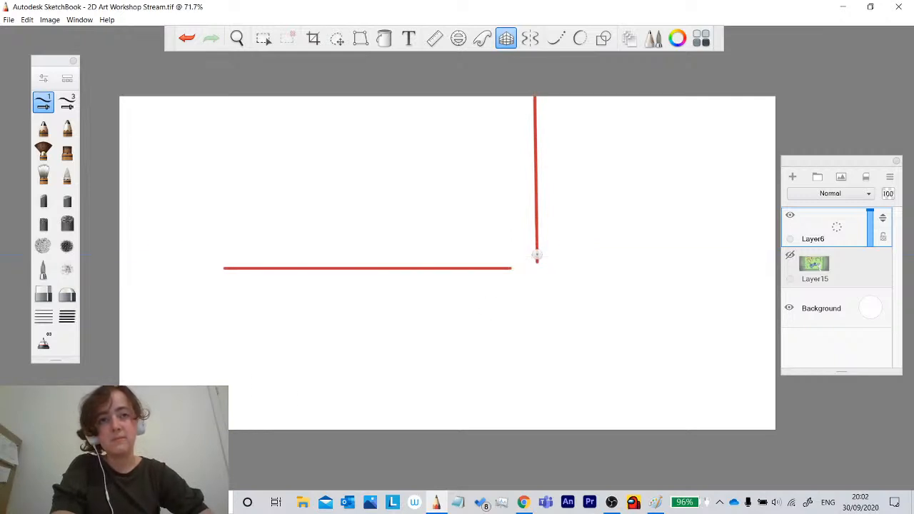
# Try to undo the trial lines on Layer6, turn off the perspective guide, and leave Layer6 hidden.
pyautogui.click(187, 38)
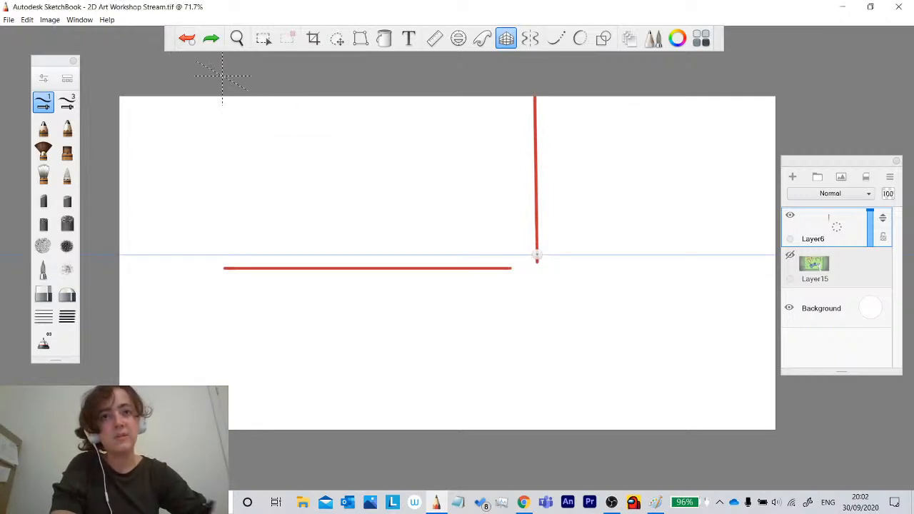
pyautogui.click(187, 39)
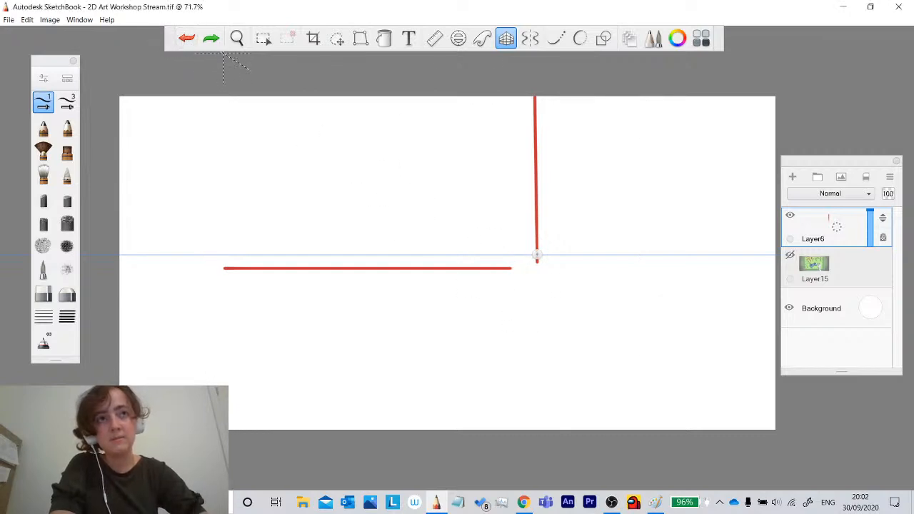
pyautogui.click(504, 36)
pyautogui.click(186, 38)
pyautogui.click(187, 38)
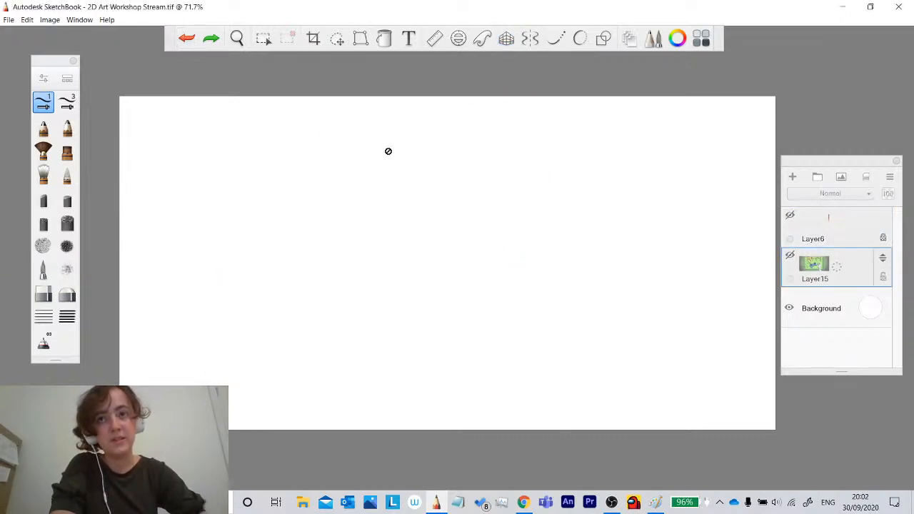
# Delete Layer6 and add a new empty layer above the hidden Layer15.
pyautogui.moveTo(835, 219); pyautogui.dragTo(869, 195)
pyautogui.click(792, 176)
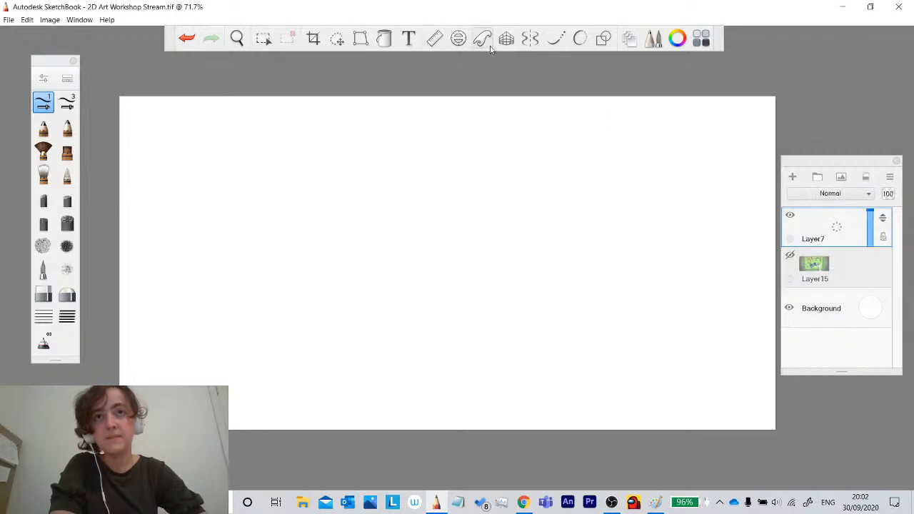
# Draw one vertical and one short horizontal red line with the one-point perspective guide on, and try to undo them.
pyautogui.click(506, 39)
pyautogui.moveTo(537, 98); pyautogui.dragTo(537, 247)
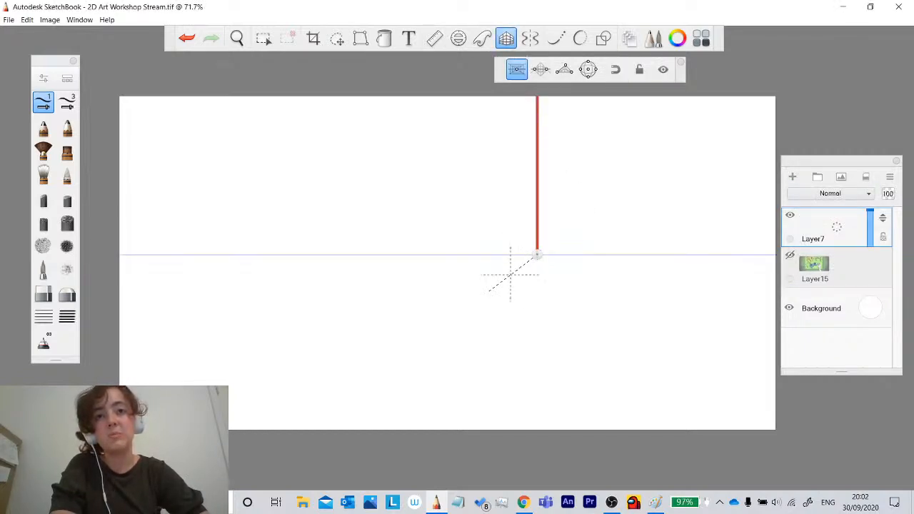
pyautogui.moveTo(511, 271); pyautogui.dragTo(538, 271)
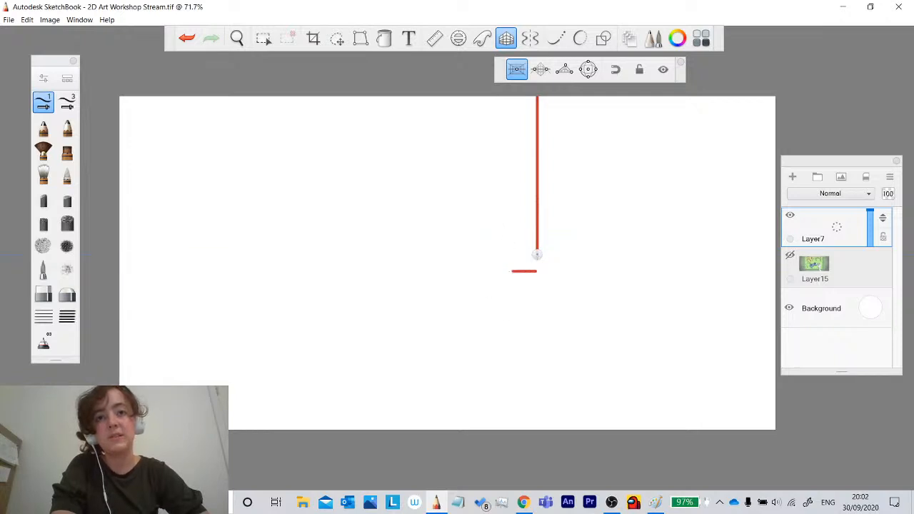
pyautogui.click(186, 37)
pyautogui.click(187, 38)
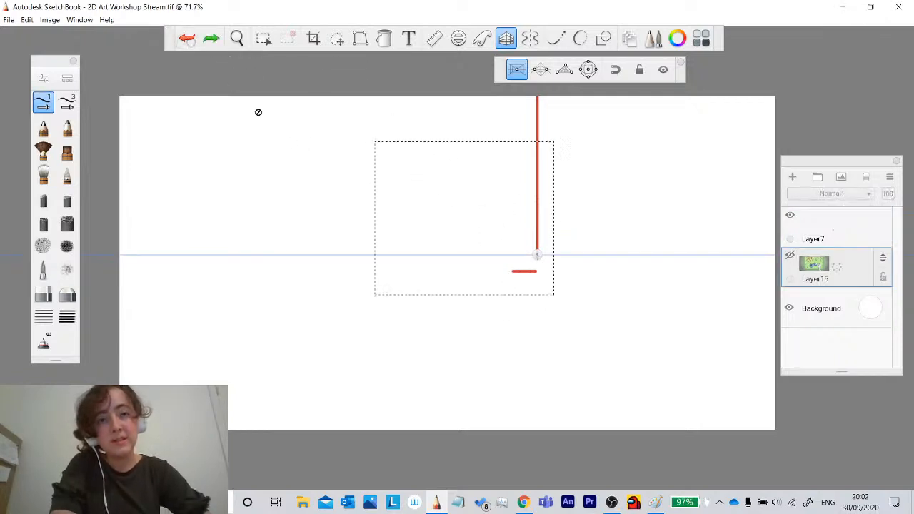
pyautogui.click(507, 39)
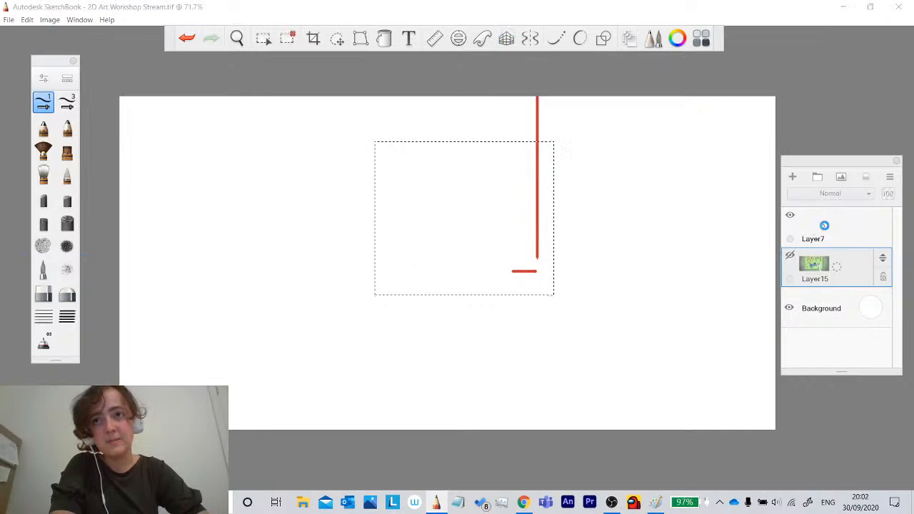
# Replace Layer7 with a new empty layer above the hidden Layer15 and clear the rectangular selection.
pyautogui.moveTo(825, 225); pyautogui.dragTo(868, 195)
pyautogui.click(794, 178)
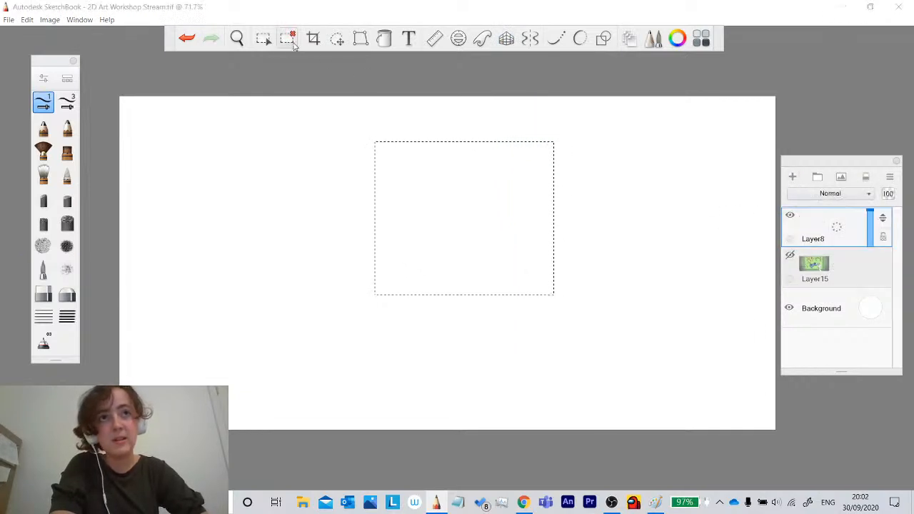
pyautogui.hotkey('ctrl', 'd')
# Using the one-point perspective guide, draw a vertical red line to the vanishing point and a diagonal one descending from it, and turn the guide off.
pyautogui.click(507, 38)
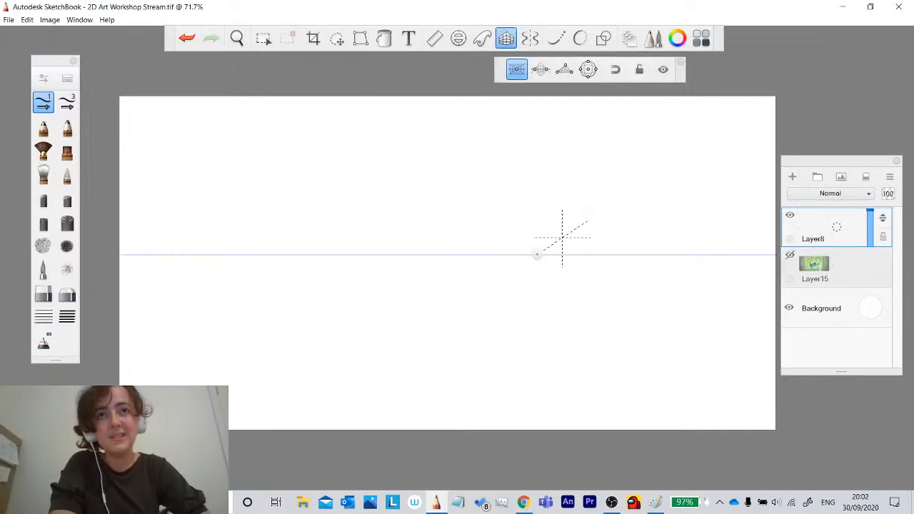
pyautogui.moveTo(536, 214); pyautogui.dragTo(537, 155)
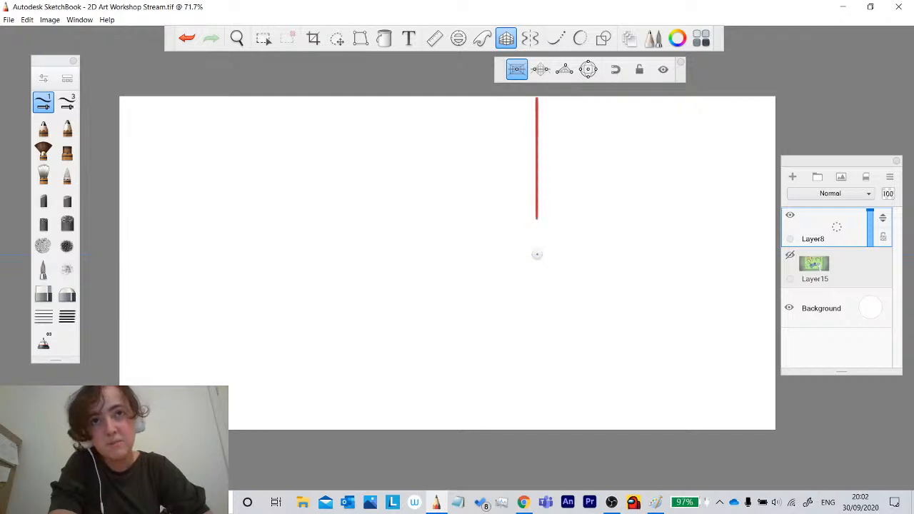
pyautogui.moveTo(537, 255); pyautogui.dragTo(537, 255)
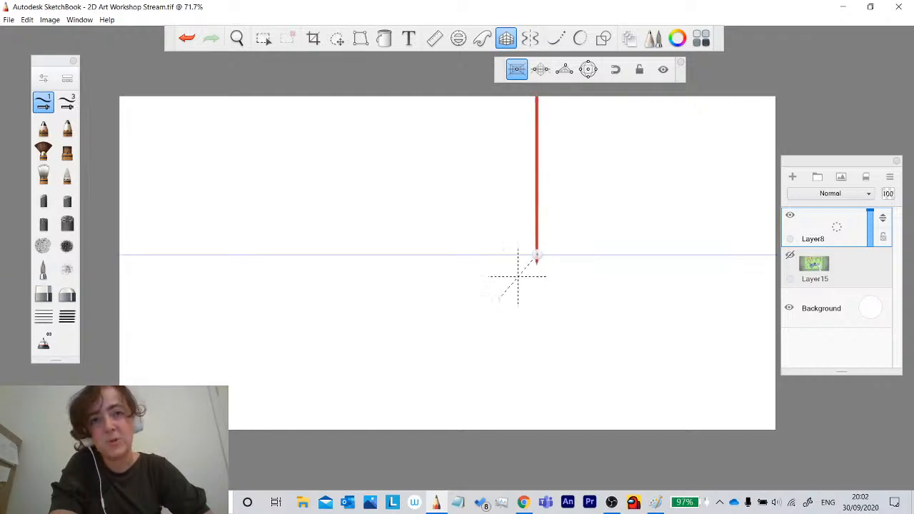
pyautogui.moveTo(506, 285); pyautogui.dragTo(490, 299)
pyautogui.moveTo(536, 261); pyautogui.dragTo(502, 289)
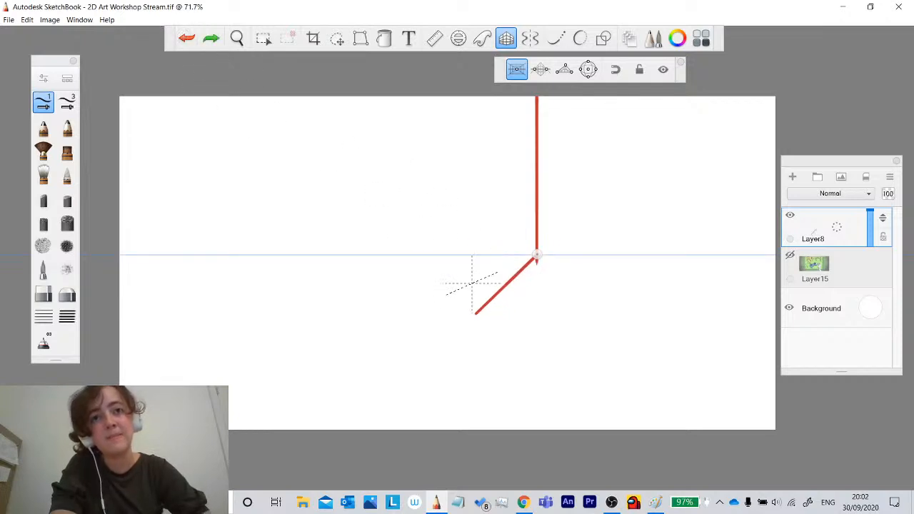
pyautogui.click(186, 39)
pyautogui.click(506, 39)
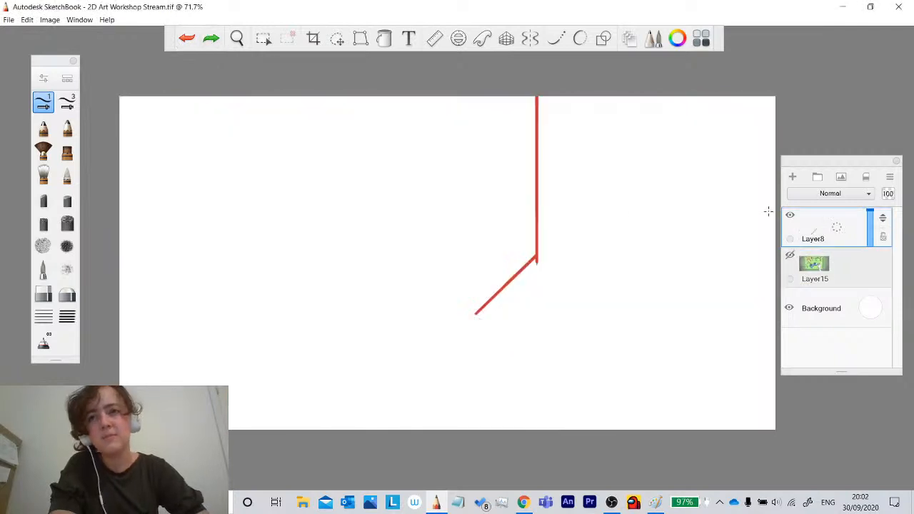
# Replace the old sketch layer with an empty one and draw the room's vertical corner and left floor edge with the one-point perspective guide.
pyautogui.moveTo(826, 224); pyautogui.dragTo(874, 197)
pyautogui.click(794, 179)
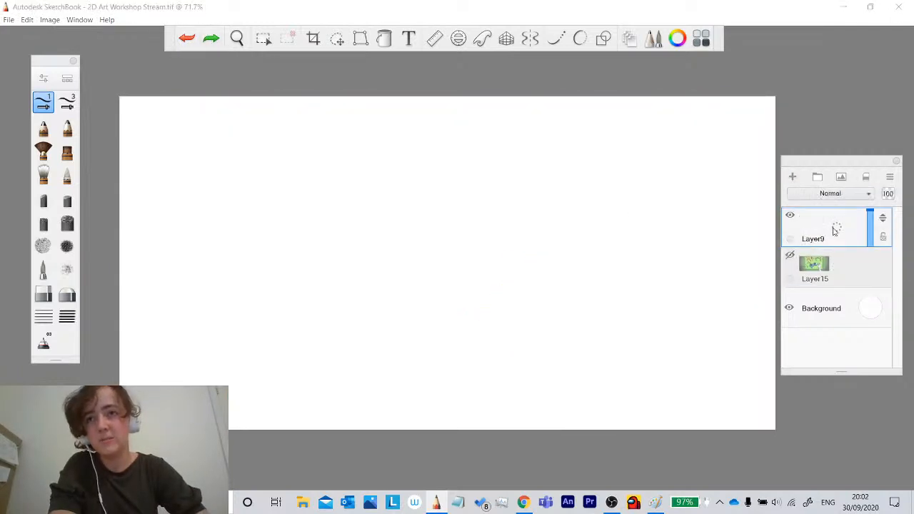
pyautogui.click(506, 38)
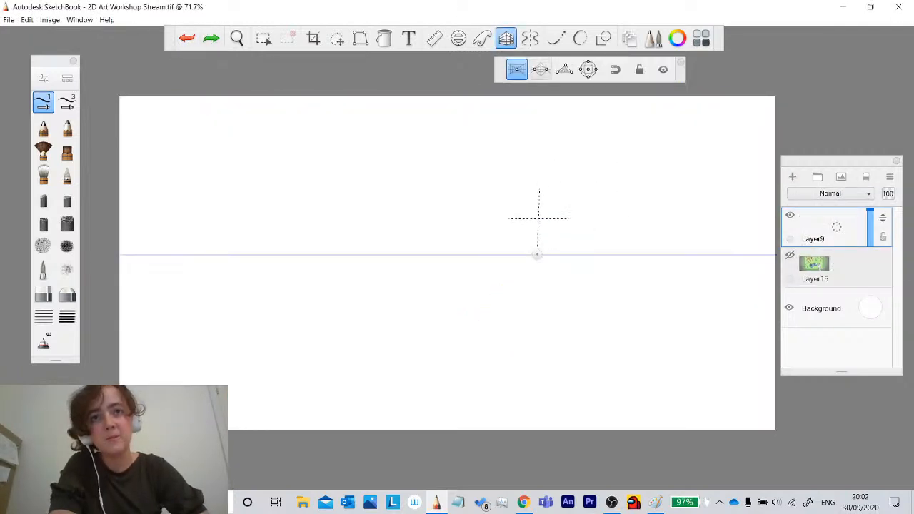
pyautogui.moveTo(537, 220)
pyautogui.mouseDown()
pyautogui.moveTo(537, 100)
pyautogui.moveTo(537, 273)
pyautogui.moveTo(465, 273)
pyautogui.moveTo(122, 363)
pyautogui.mouseUp()
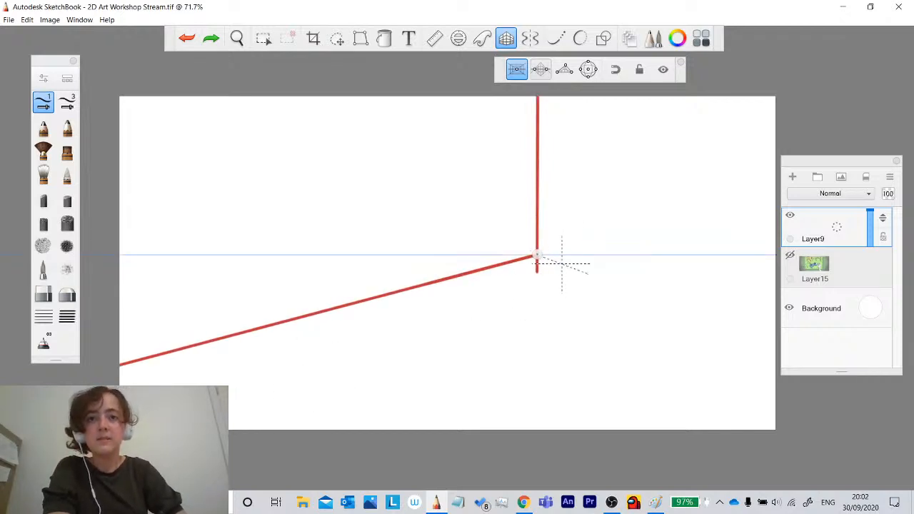
# Draw a short horizontal line to the right of the vanishing point.
pyautogui.moveTo(569, 264); pyautogui.dragTo(626, 265)
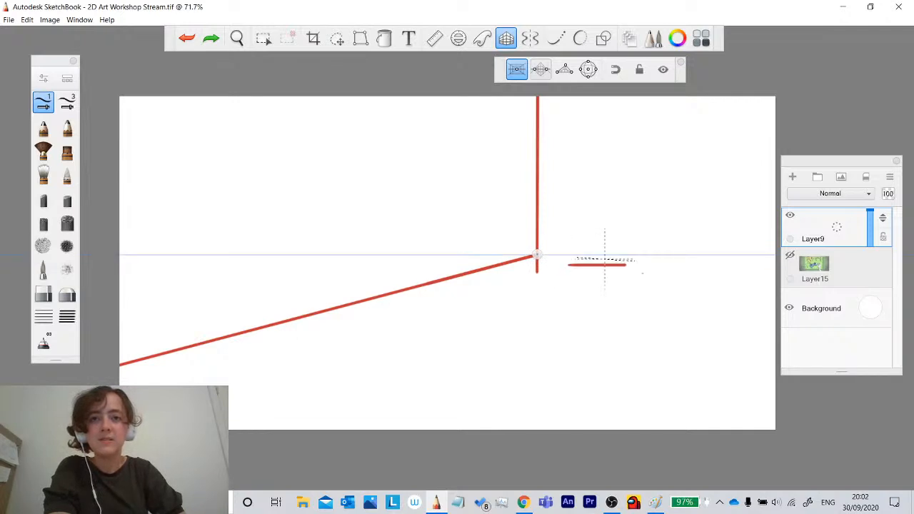
pyautogui.click(183, 44)
pyautogui.click(211, 38)
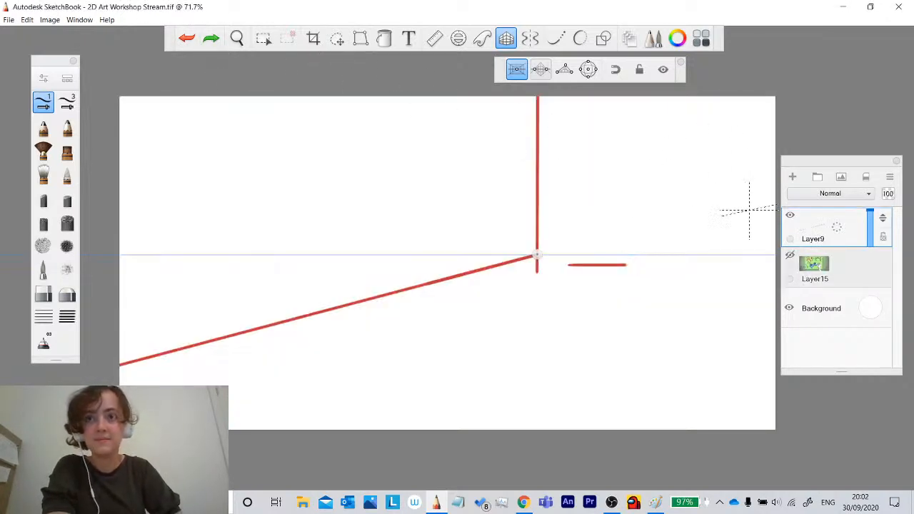
# Turn off the perspective guide and erase the short horizontal line and the part of the vertical line overshooting the corner.
pyautogui.click(506, 38)
pyautogui.press('e')
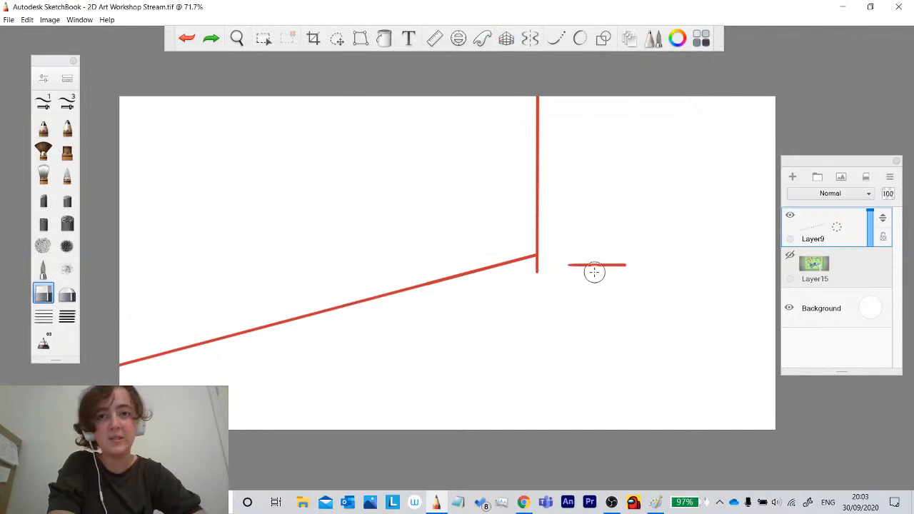
pyautogui.moveTo(570, 265); pyautogui.dragTo(624, 265)
pyautogui.moveTo(557, 288); pyautogui.dragTo(542, 271)
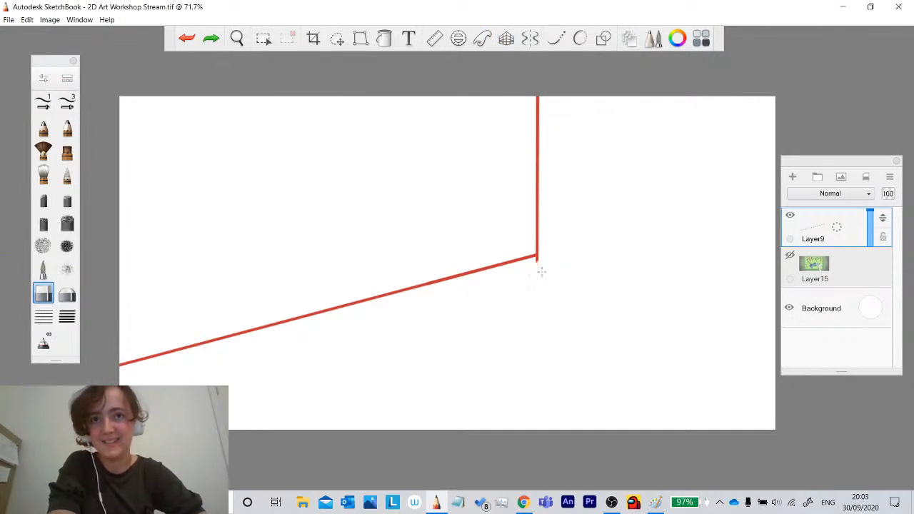
# Draw the right floor edge from the corner to the canvas edge with the perspective guide, using the first brush.
pyautogui.click(506, 38)
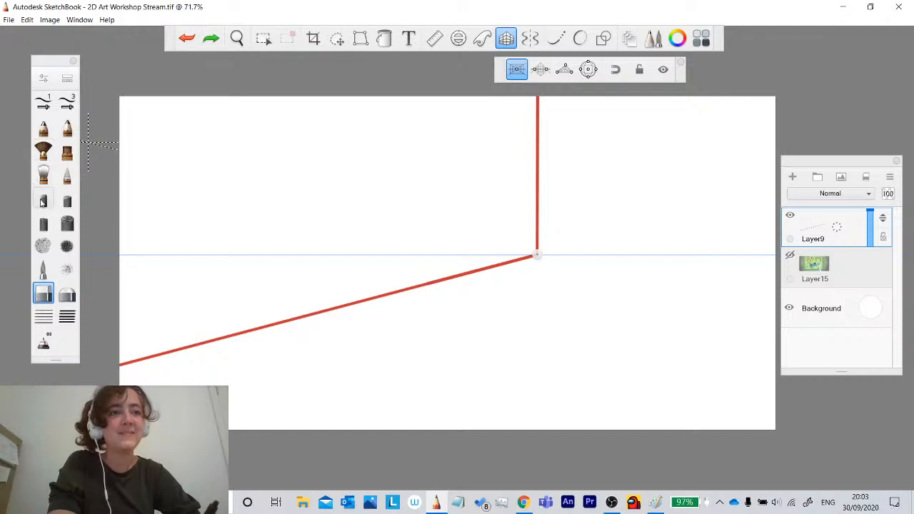
pyautogui.click(43, 270)
pyautogui.click(43, 104)
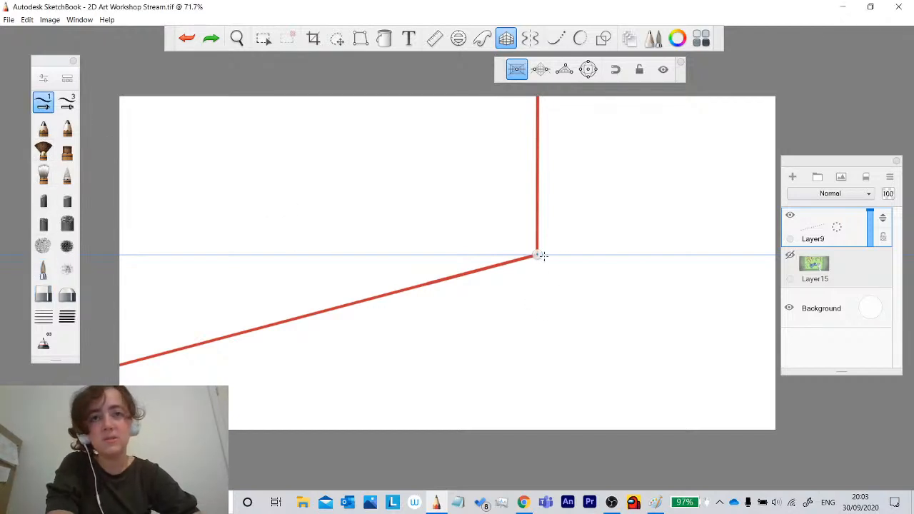
pyautogui.moveTo(571, 263)
pyautogui.mouseDown()
pyautogui.moveTo(628, 275)
pyautogui.moveTo(902, 443)
pyautogui.mouseUp()
pyautogui.click(506, 39)
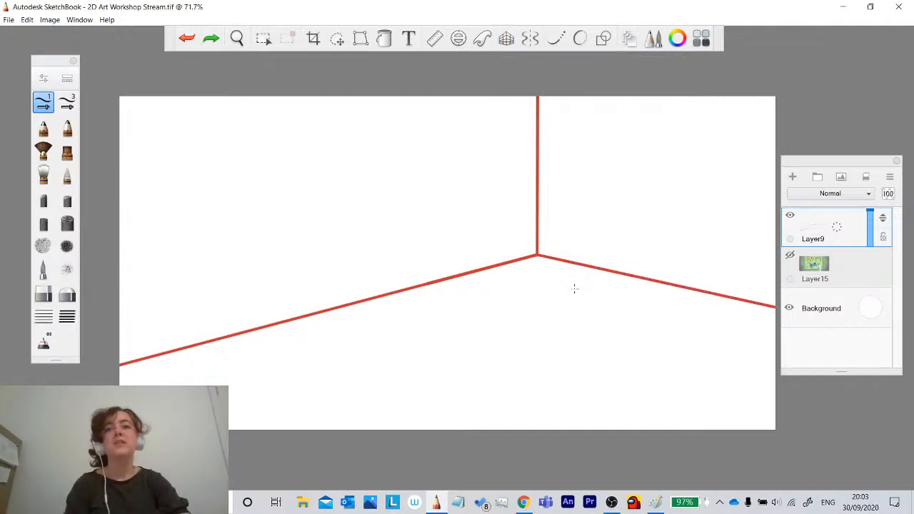
# Flood fill the floor area below the two floor edges with a muted dark red.
pyautogui.click(678, 38)
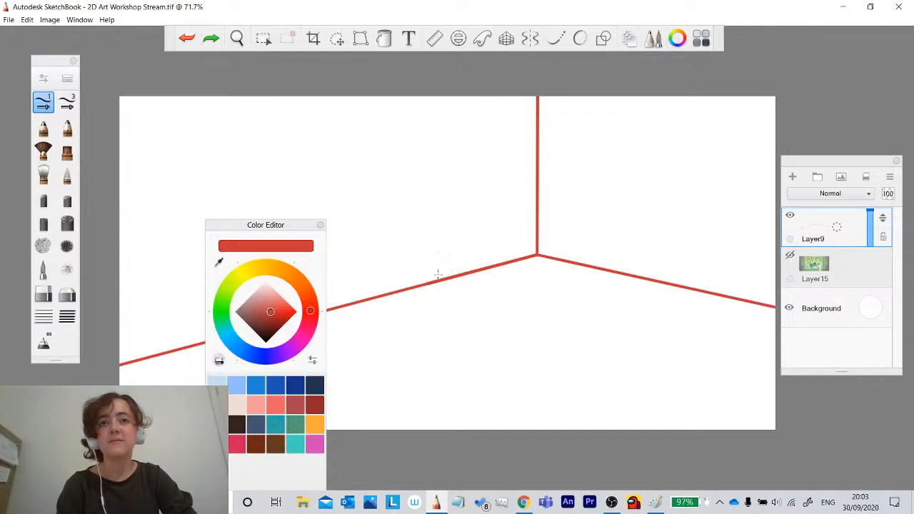
pyautogui.click(384, 39)
pyautogui.click(480, 376)
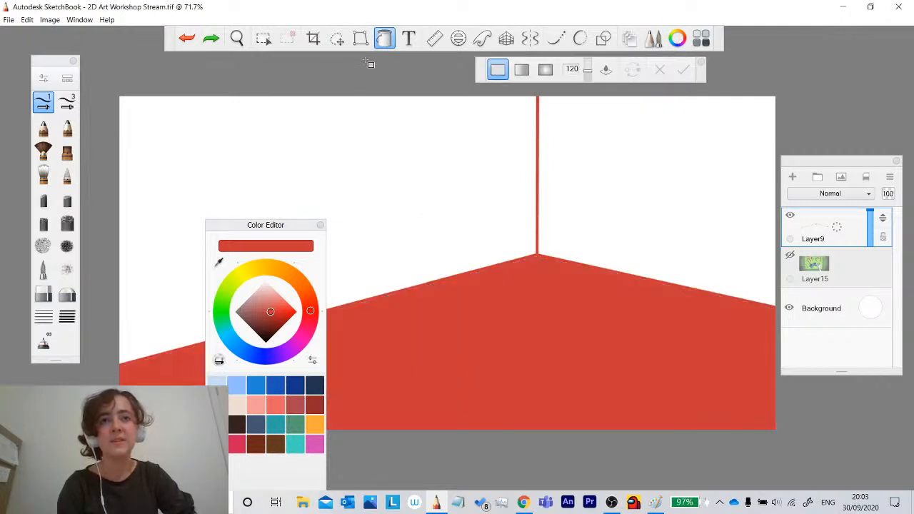
pyautogui.click(385, 43)
pyautogui.click(264, 319)
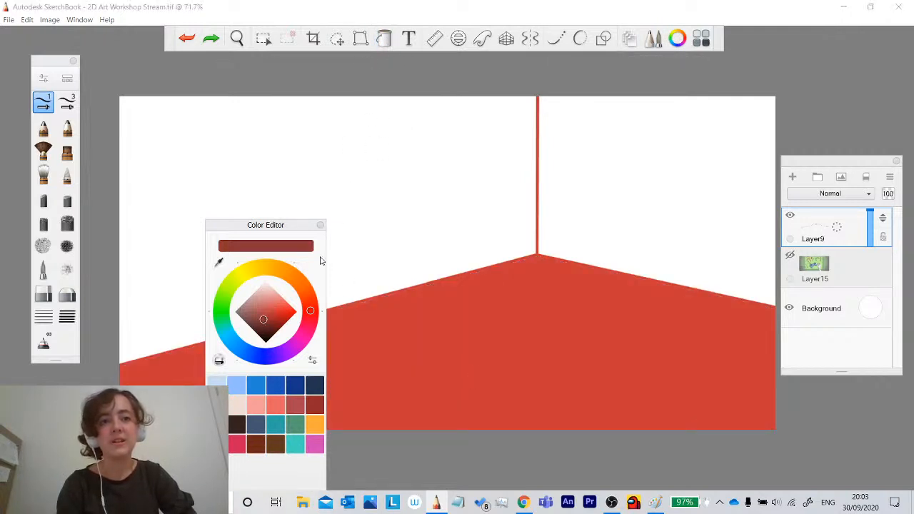
pyautogui.click(383, 39)
pyautogui.click(496, 325)
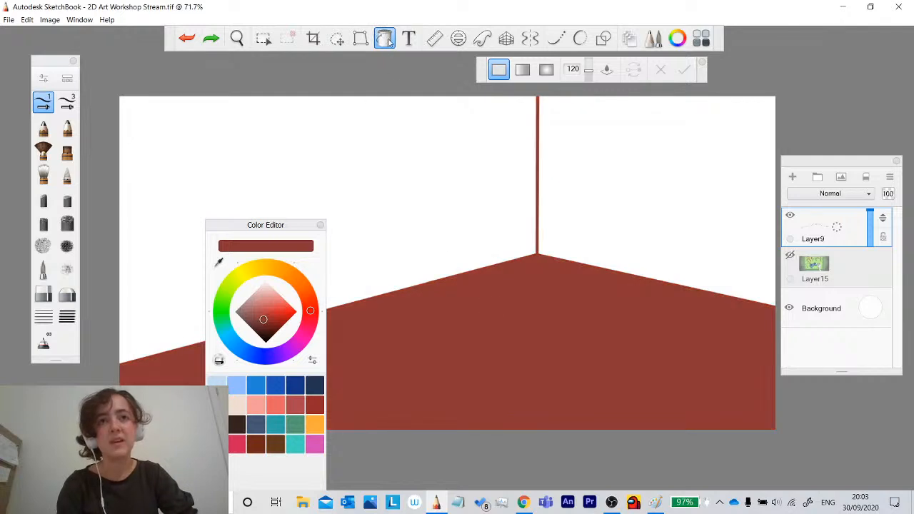
# Choose a pale grey-green and flood fill both walls with it, then close the colour editor.
pyautogui.click(386, 41)
pyautogui.click(221, 314)
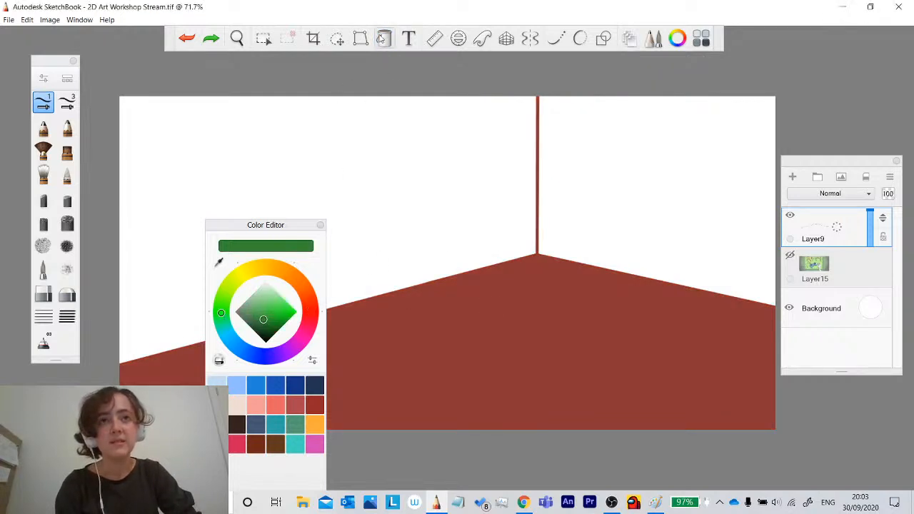
pyautogui.click(222, 321)
pyautogui.click(259, 293)
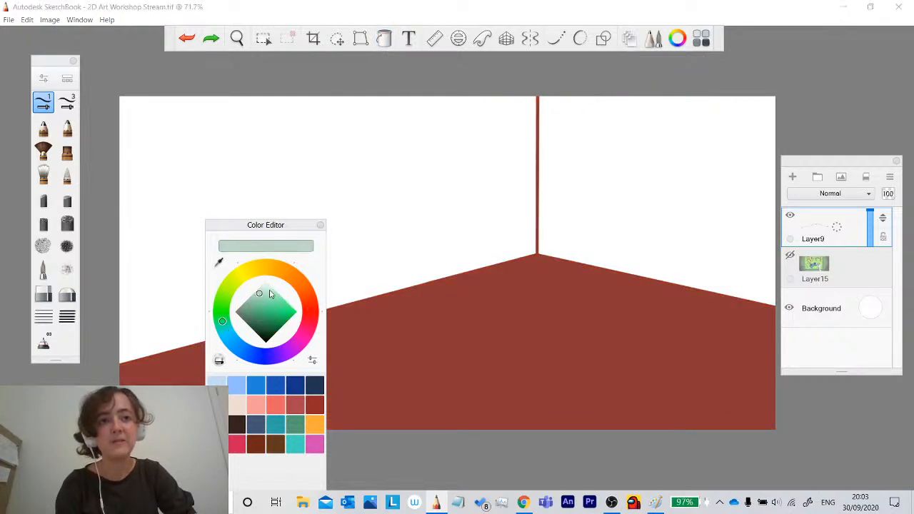
pyautogui.click(384, 39)
pyautogui.click(449, 187)
pyautogui.click(656, 169)
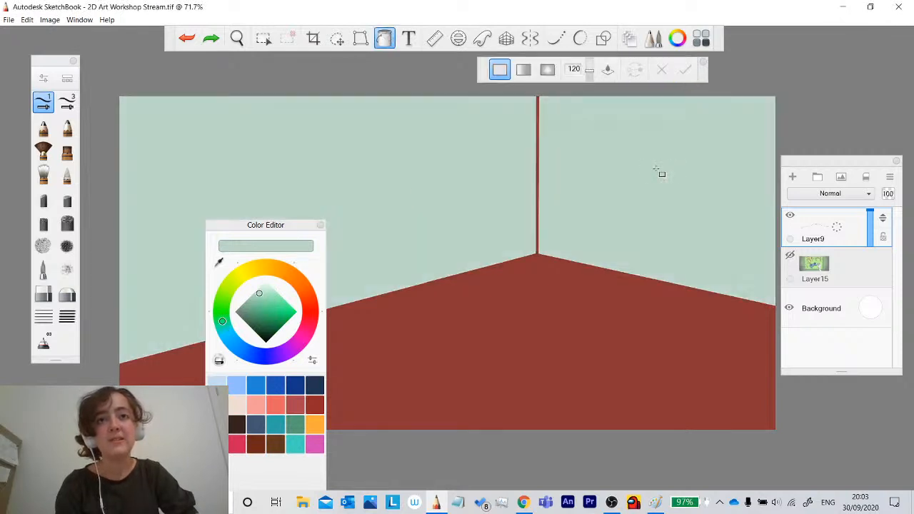
pyautogui.click(383, 37)
pyautogui.click(320, 225)
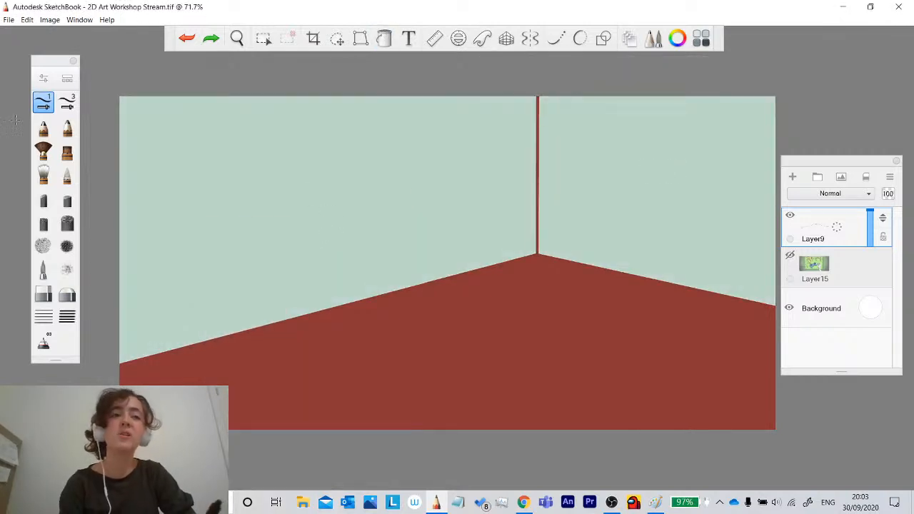
# Sample the floor's dark red as the drawing colour and move the colour editor to the canvas's right side.
pyautogui.click(677, 38)
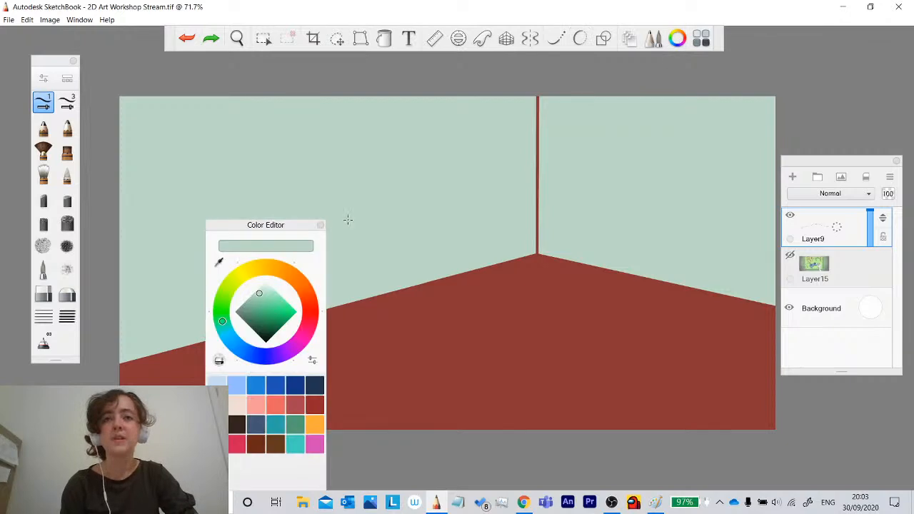
pyautogui.click(220, 263)
pyautogui.click(353, 327)
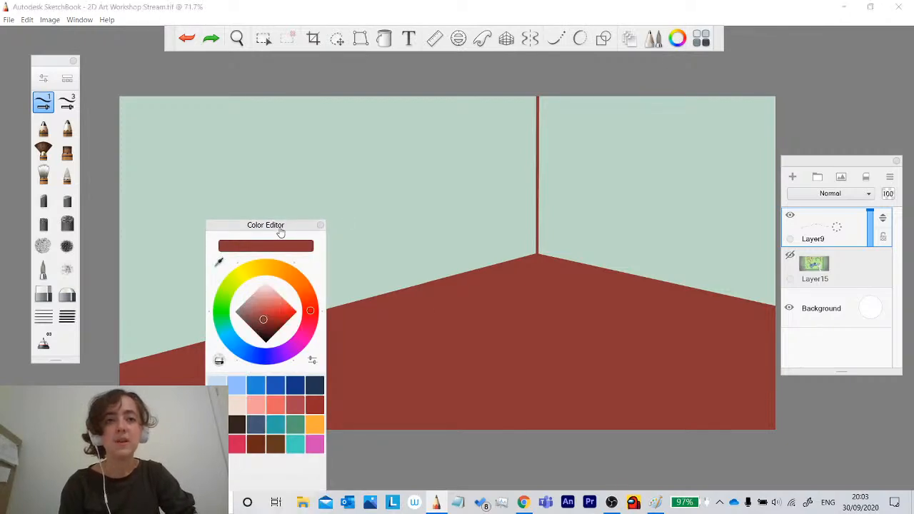
pyautogui.moveTo(281, 233); pyautogui.dragTo(724, 169)
# Try several blue, pink, crimson, turquoise and teal palette swatches as the drawing colour.
pyautogui.click(680, 322)
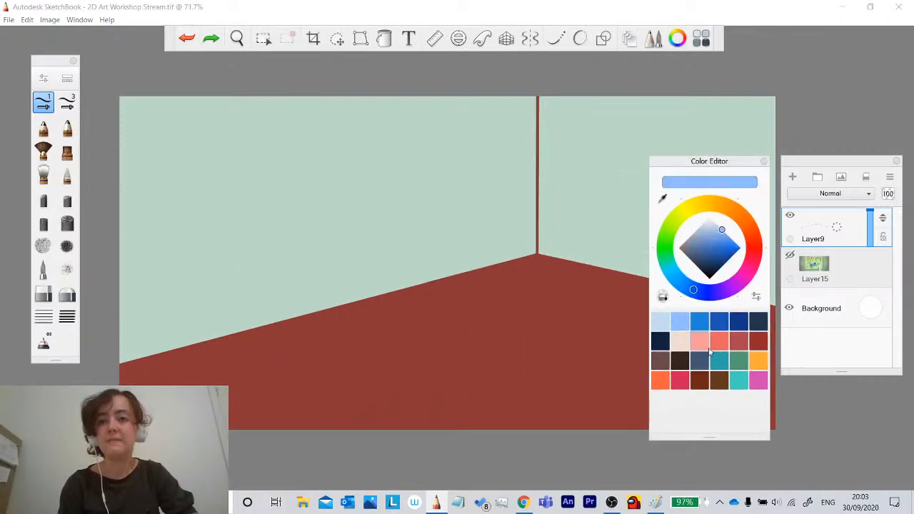
pyautogui.click(700, 324)
pyautogui.click(719, 324)
pyautogui.click(739, 325)
pyautogui.click(758, 324)
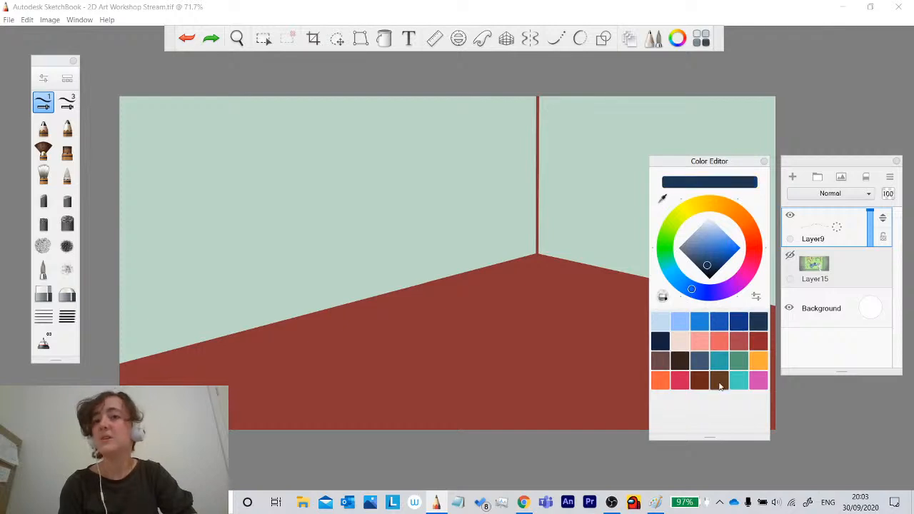
pyautogui.click(700, 342)
pyautogui.click(681, 381)
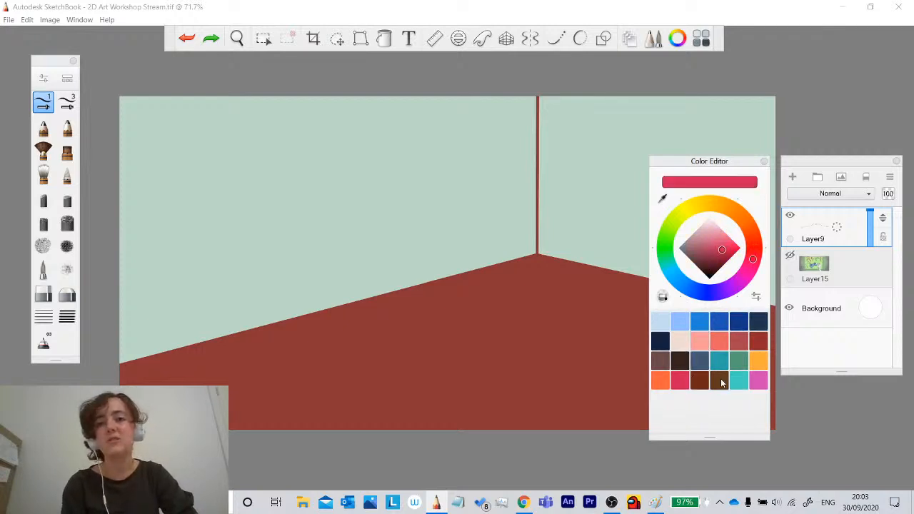
pyautogui.click(737, 381)
pyautogui.click(722, 362)
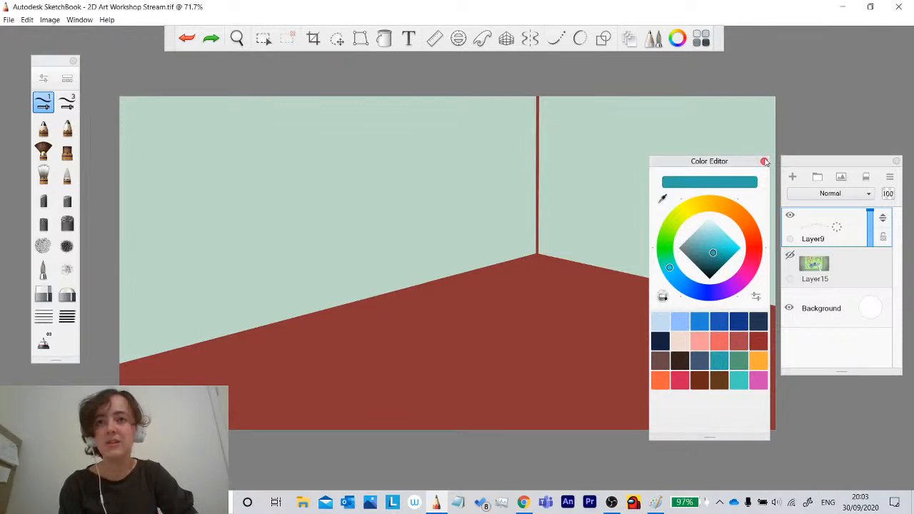
# Pick the dark red from the floor with the eyedropper and close the colour editor.
pyautogui.click(664, 200)
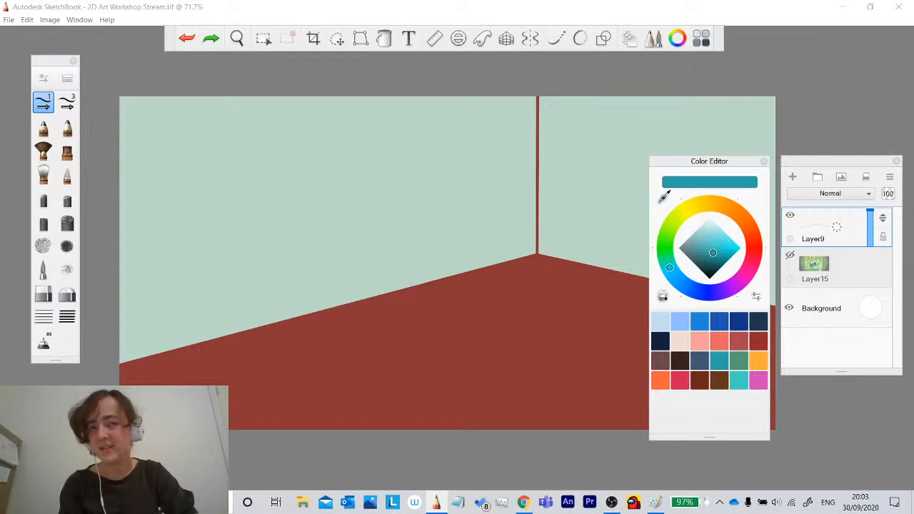
pyautogui.click(517, 343)
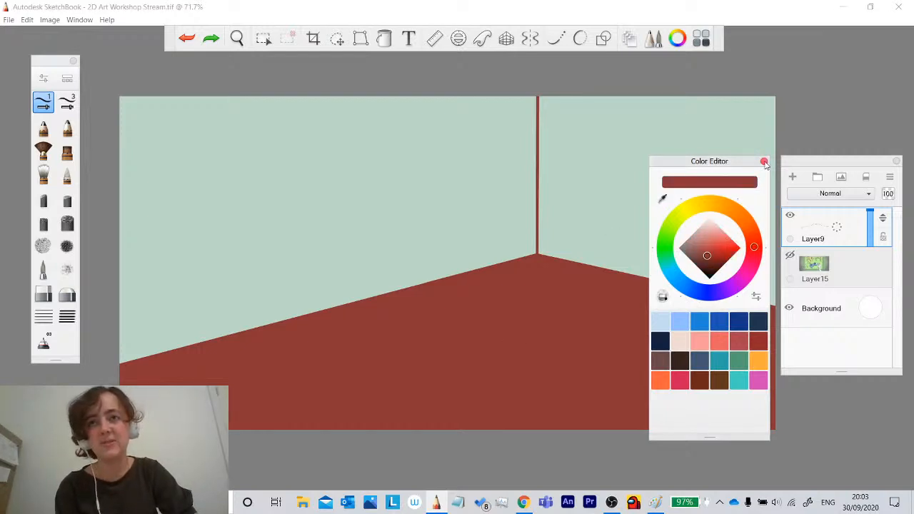
pyautogui.click(764, 161)
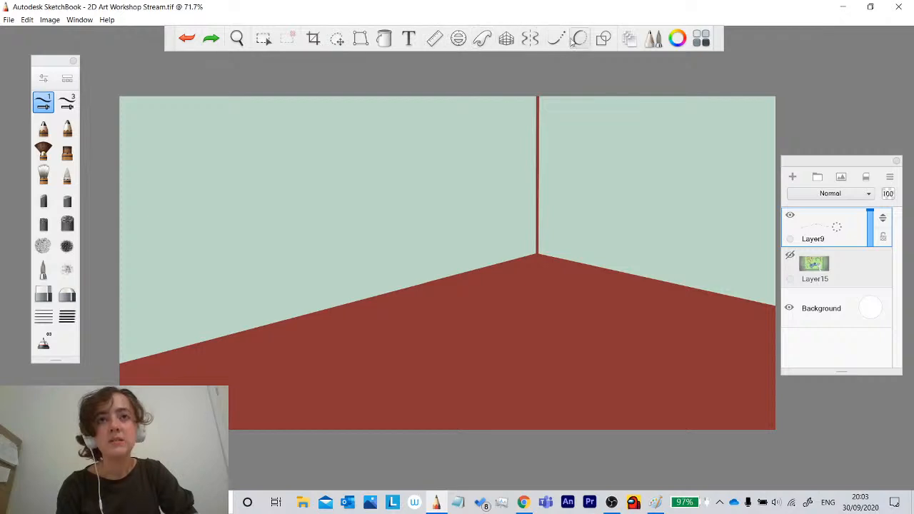
pyautogui.click(580, 39)
pyautogui.click(558, 40)
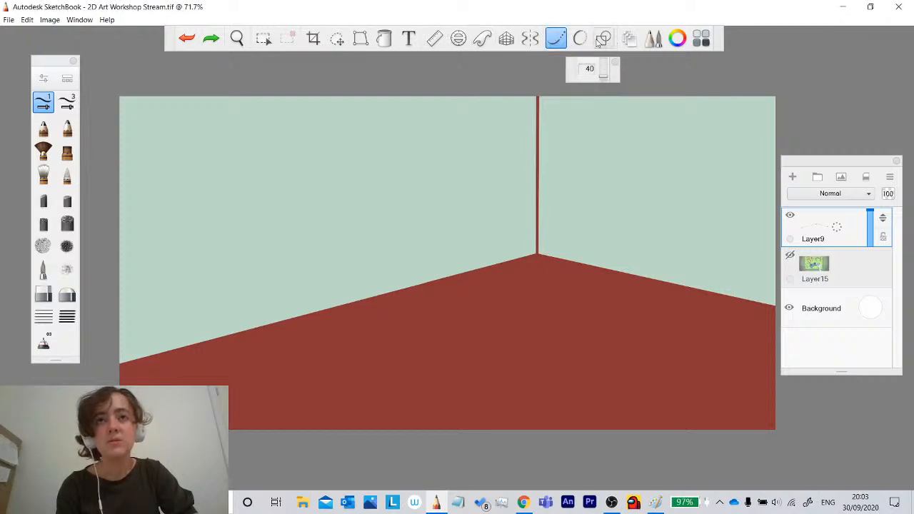
pyautogui.click(482, 39)
pyautogui.click(459, 39)
pyautogui.click(435, 38)
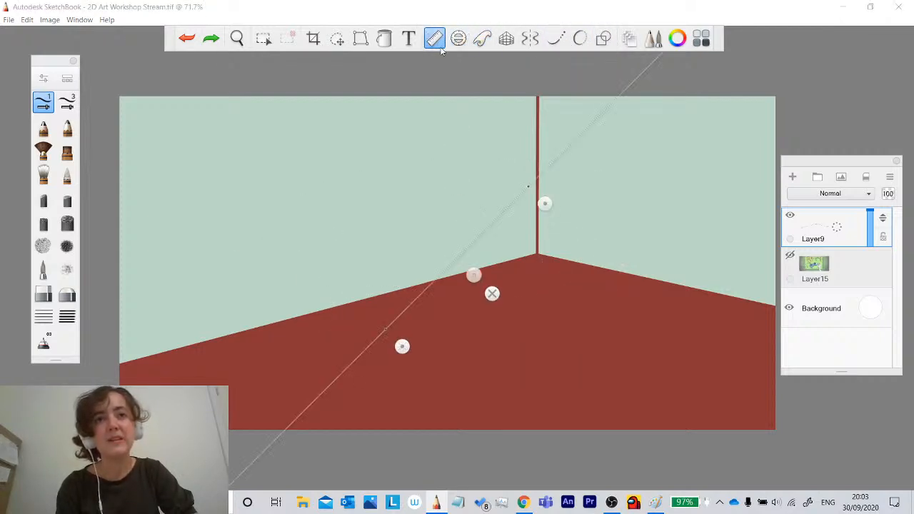
pyautogui.click(434, 39)
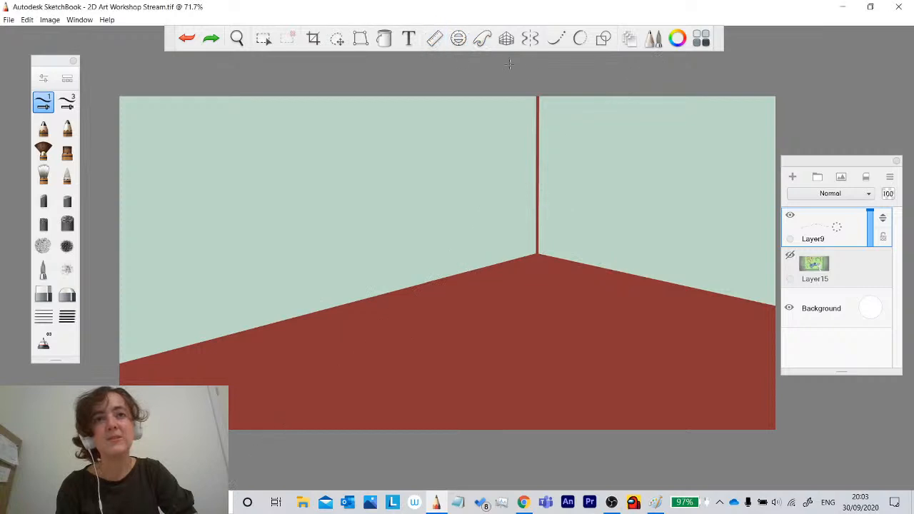
# Draw a straight vertical dark red line on the left wall near the corner, meeting the floor edge, with the line shape tool.
pyautogui.click(602, 41)
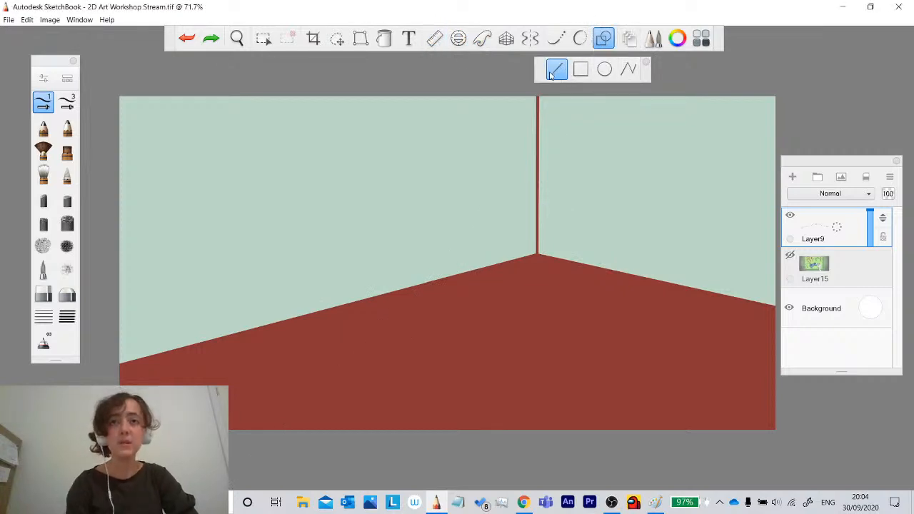
pyautogui.click(581, 69)
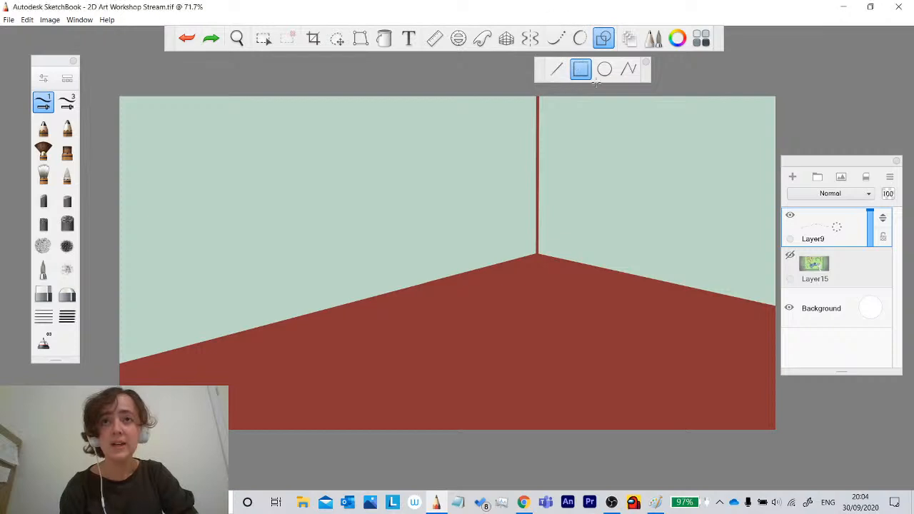
pyautogui.click(605, 68)
pyautogui.click(626, 71)
pyautogui.click(556, 69)
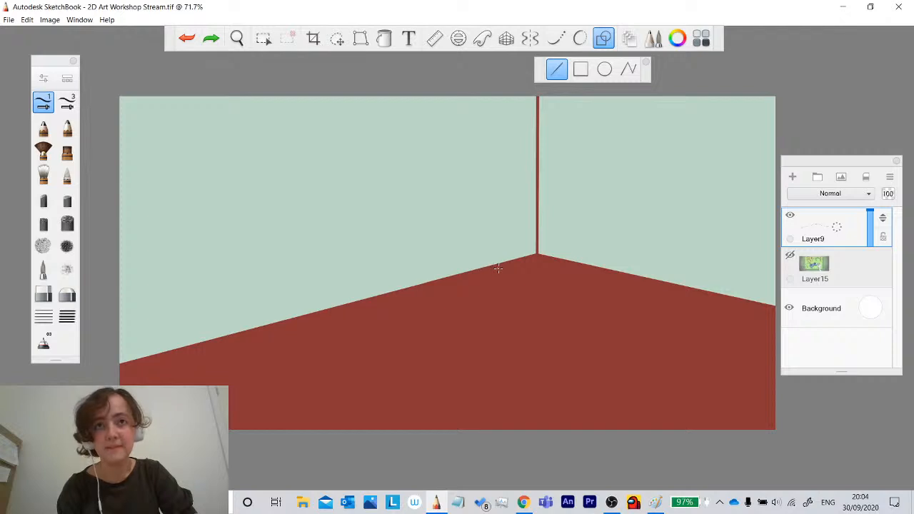
pyautogui.moveTo(498, 161); pyautogui.dragTo(498, 129)
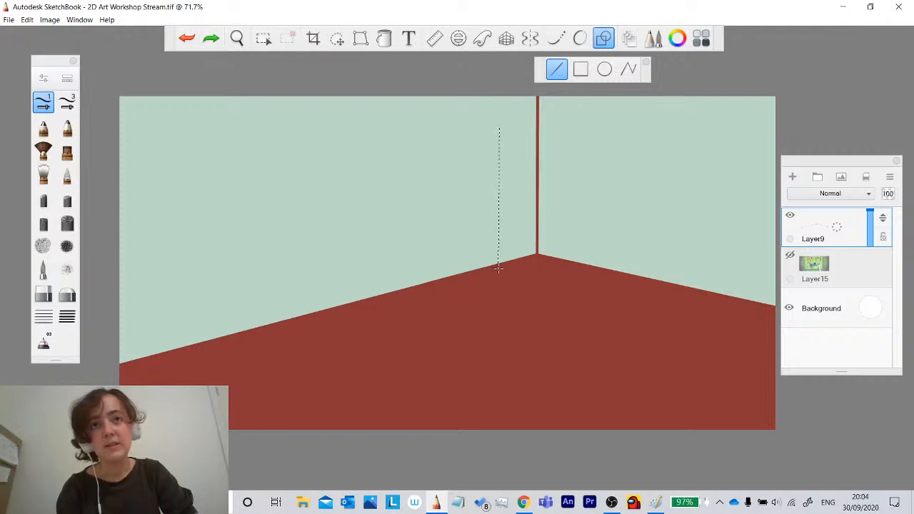
pyautogui.moveTo(498, 129); pyautogui.dragTo(499, 129)
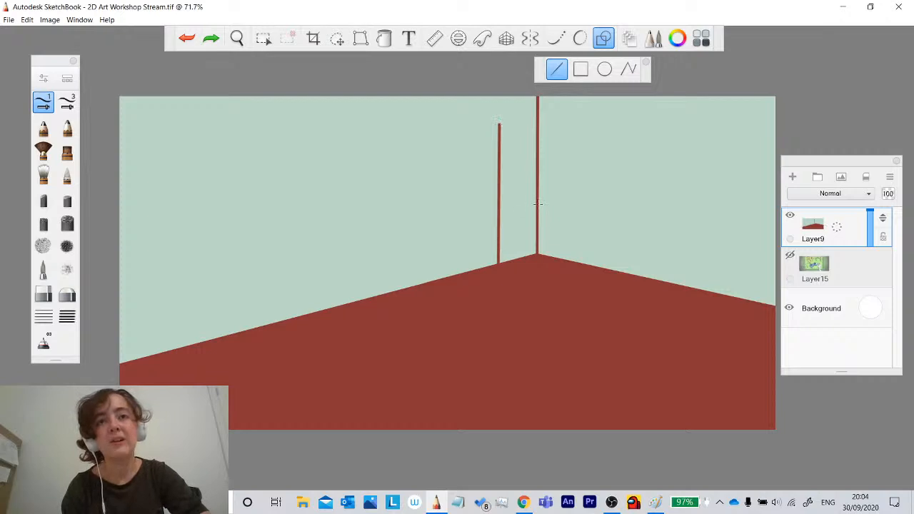
# Draw a short, nearly horizontal dark red line from the wall corner to the left, try undoing and redoing it, and reselect Layer9.
pyautogui.moveTo(538, 205); pyautogui.dragTo(513, 208)
pyautogui.click(188, 37)
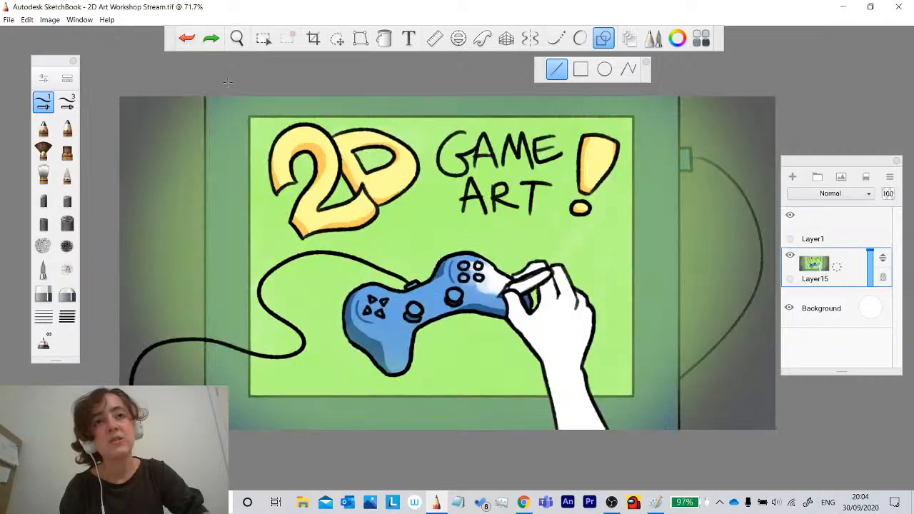
pyautogui.click(211, 38)
pyautogui.click(848, 260)
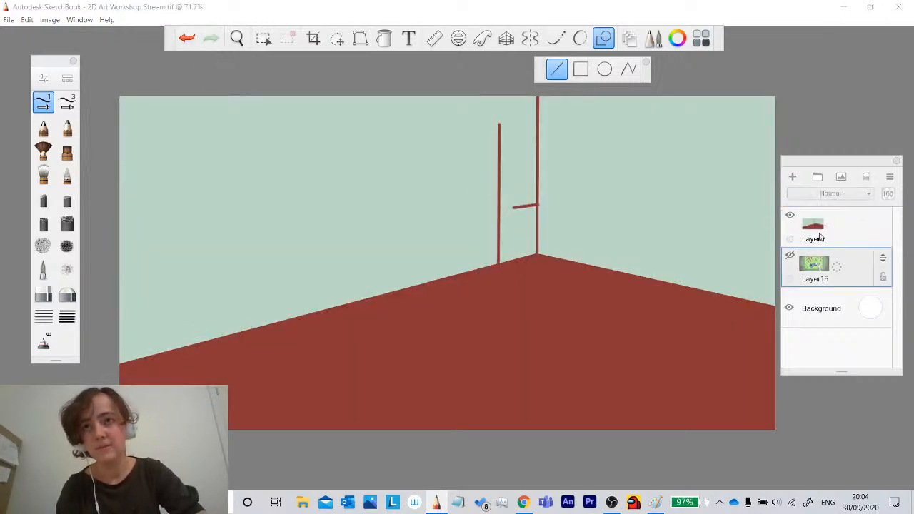
pyautogui.click(819, 235)
# Try stepping back through the drawing's undo history, redo the changes to restore the room, and make Layer9 active.
pyautogui.click(188, 38)
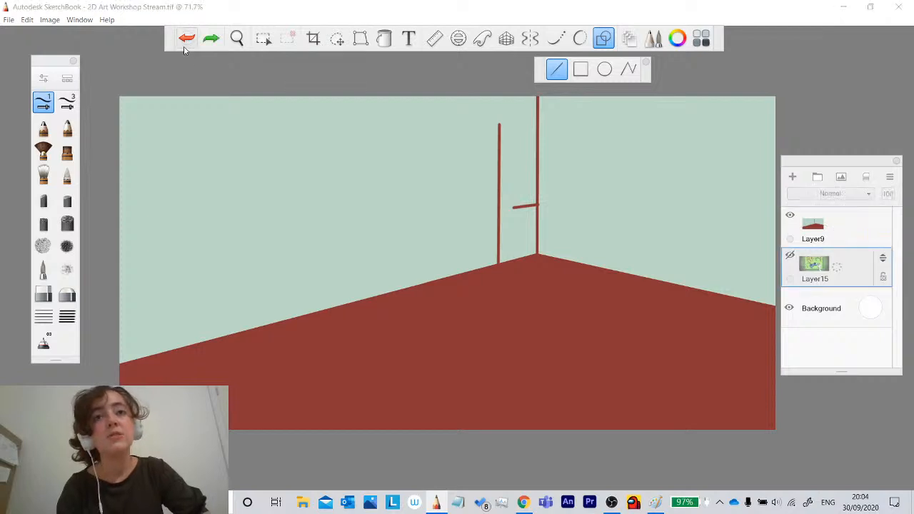
pyautogui.click(187, 39)
pyautogui.click(186, 42)
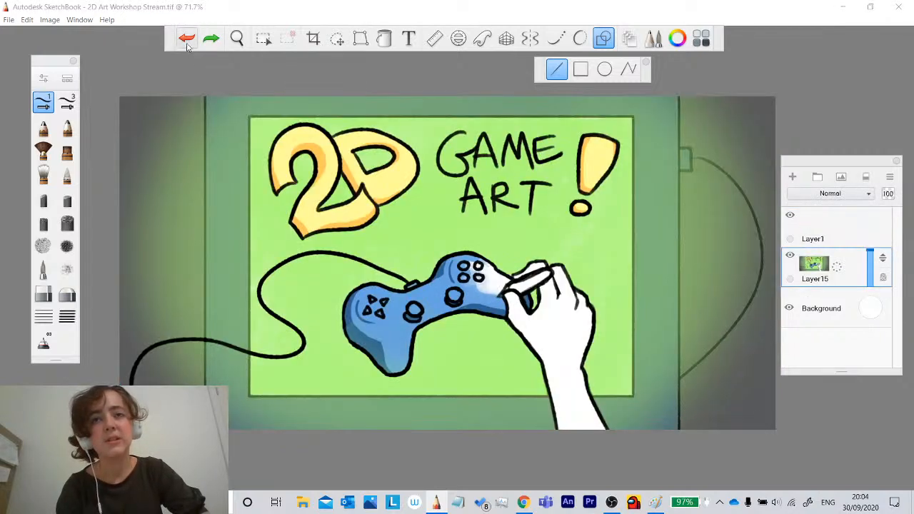
pyautogui.click(186, 44)
pyautogui.click(187, 38)
pyautogui.click(187, 40)
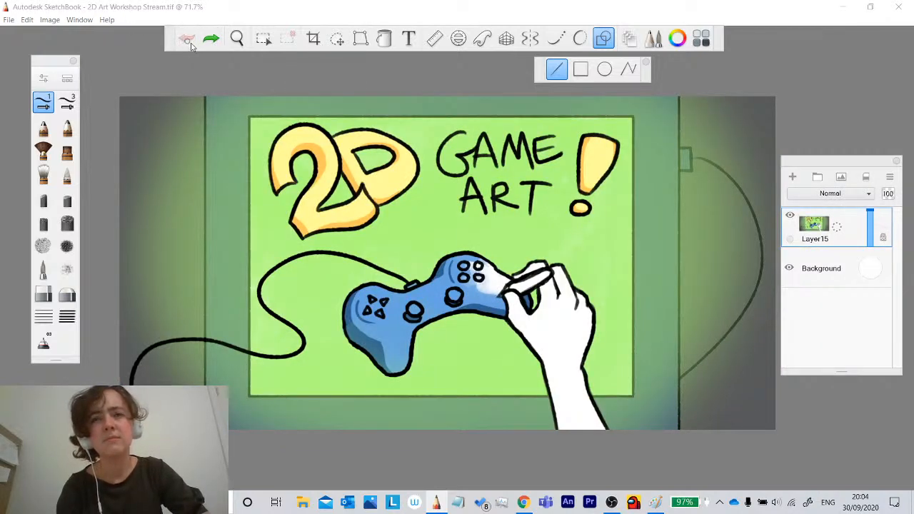
pyautogui.click(211, 38)
pyautogui.click(210, 37)
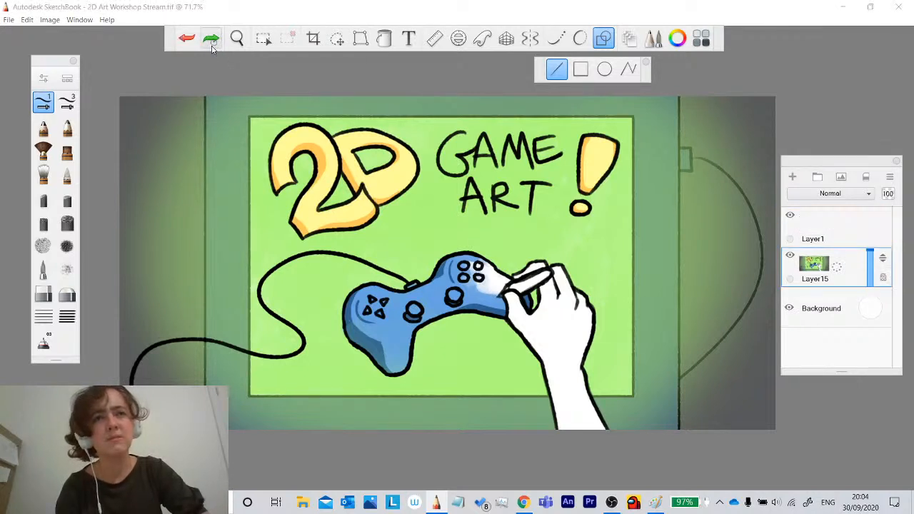
pyautogui.click(211, 39)
pyautogui.click(825, 226)
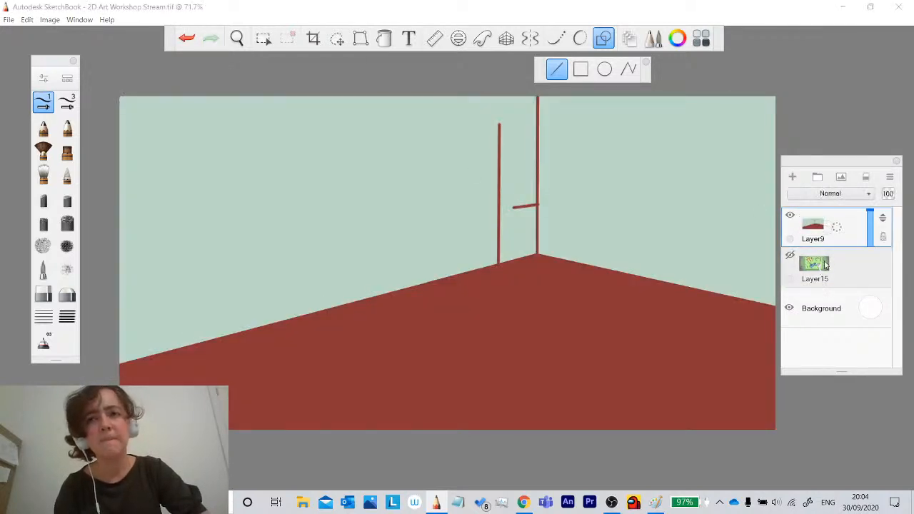
pyautogui.click(826, 265)
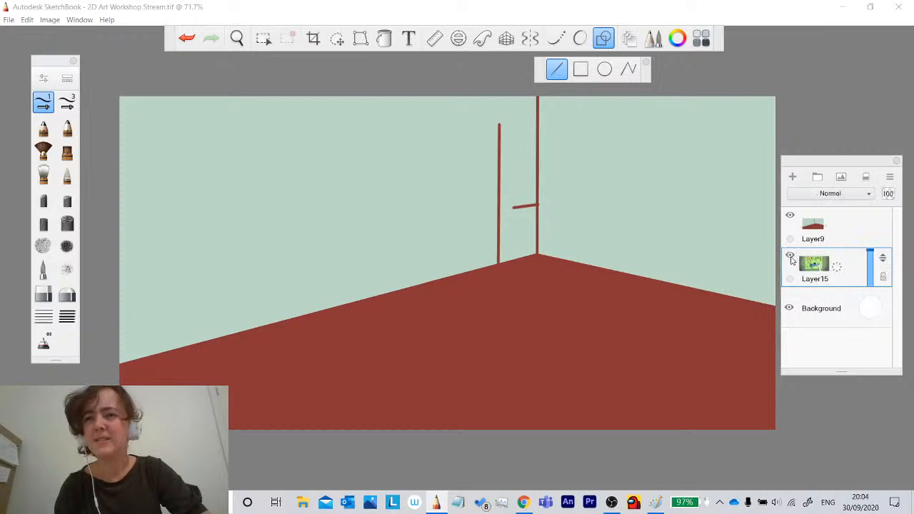
pyautogui.click(833, 223)
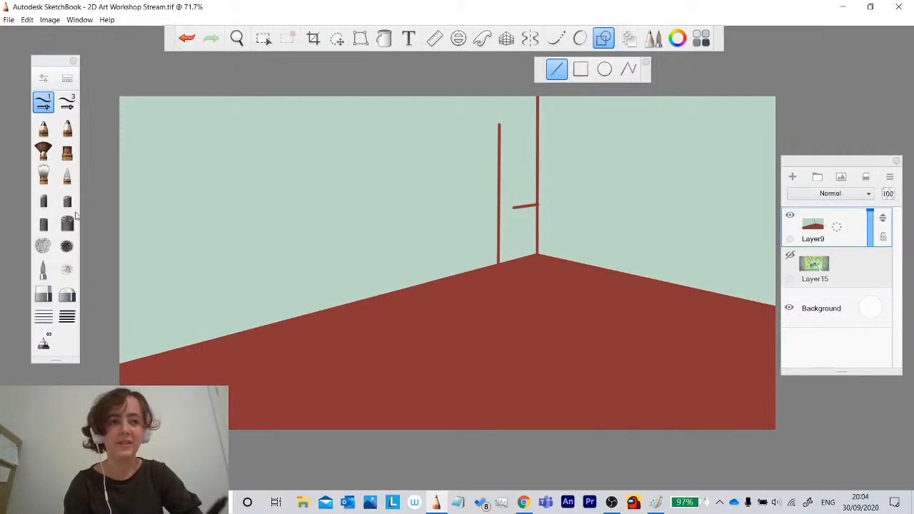
# Sample the pale green from the wall and paint over the short horizontal line beside the corner.
pyautogui.click(43, 294)
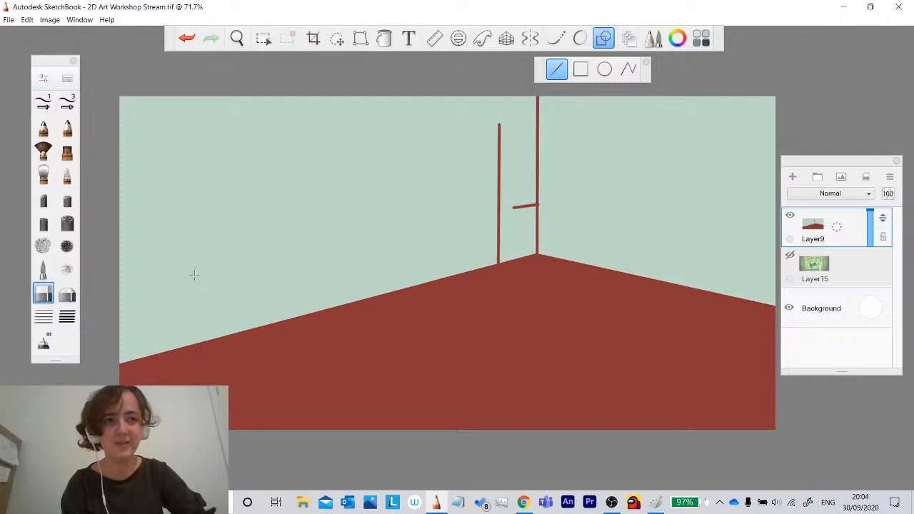
pyautogui.click(677, 38)
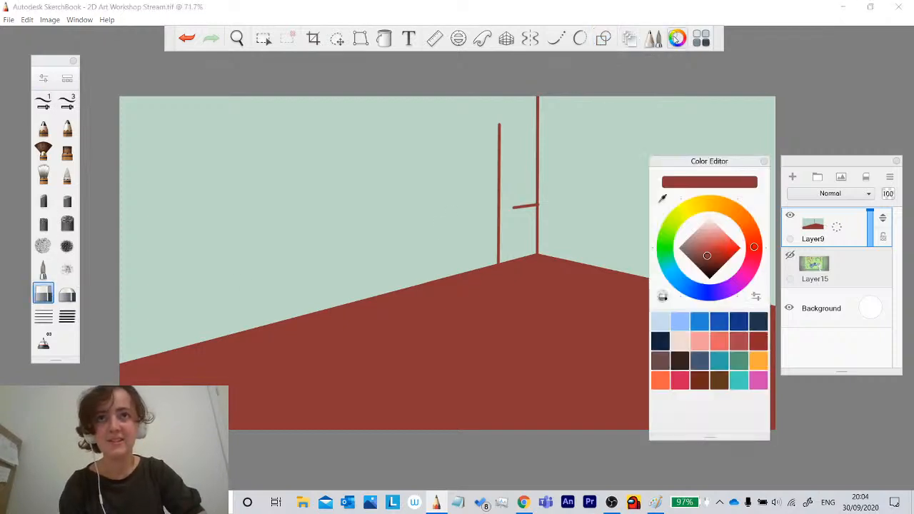
pyautogui.click(659, 202)
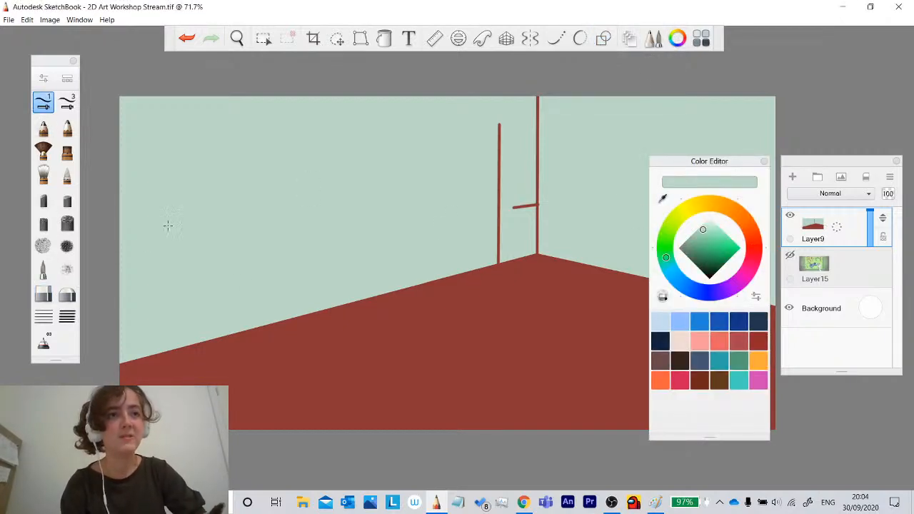
pyautogui.click(506, 207)
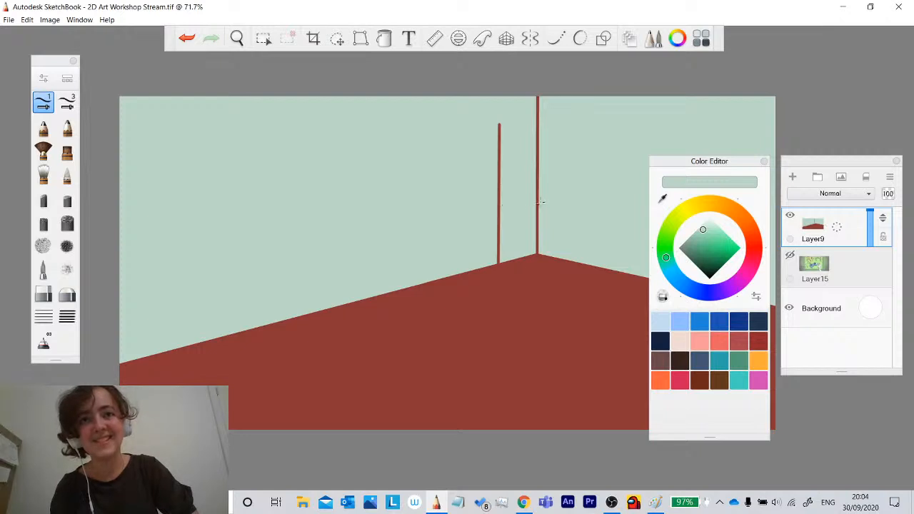
# Pick the dark red from the floor and draw a straight slanted line from the wall line's upper end up to the left.
pyautogui.press('l')
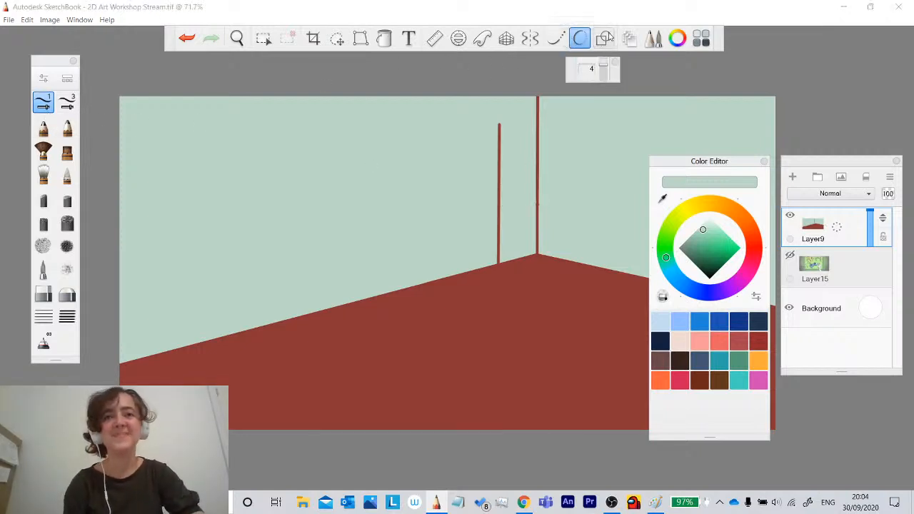
pyautogui.click(663, 198)
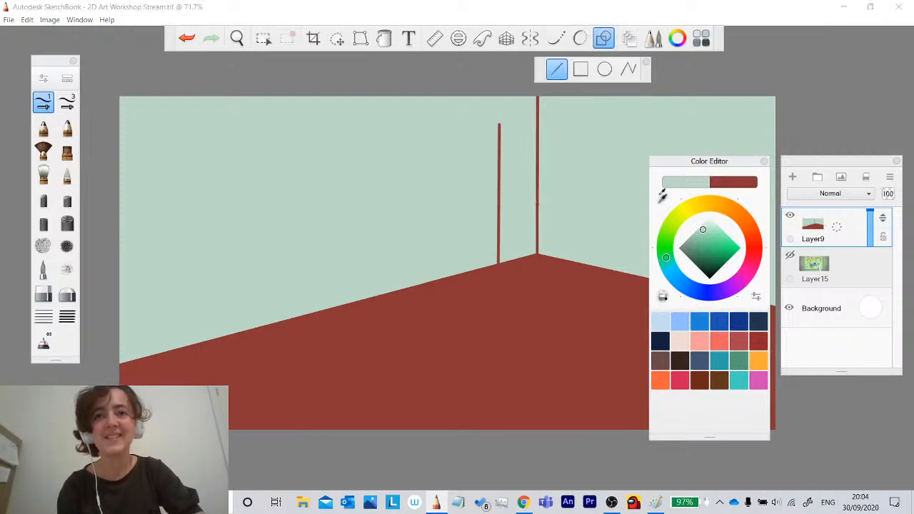
pyautogui.click(630, 295)
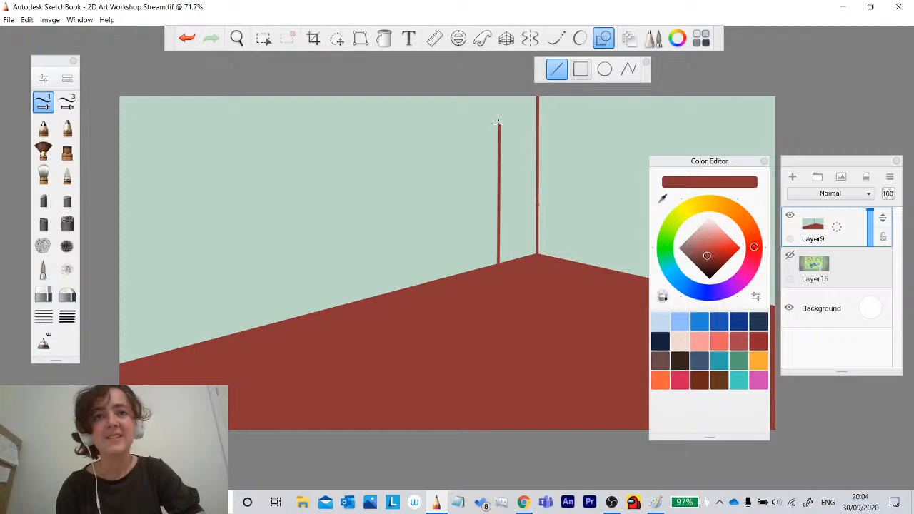
pyautogui.moveTo(423, 110); pyautogui.dragTo(421, 105)
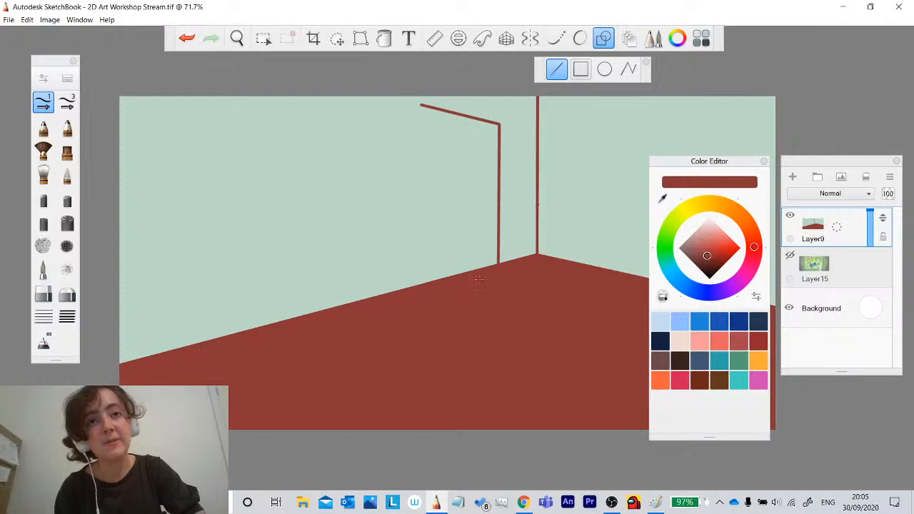
# Turn on the one-point perspective guide and try a diagonal and a horizontal stroke around the wall lines' upper ends.
pyautogui.click(507, 38)
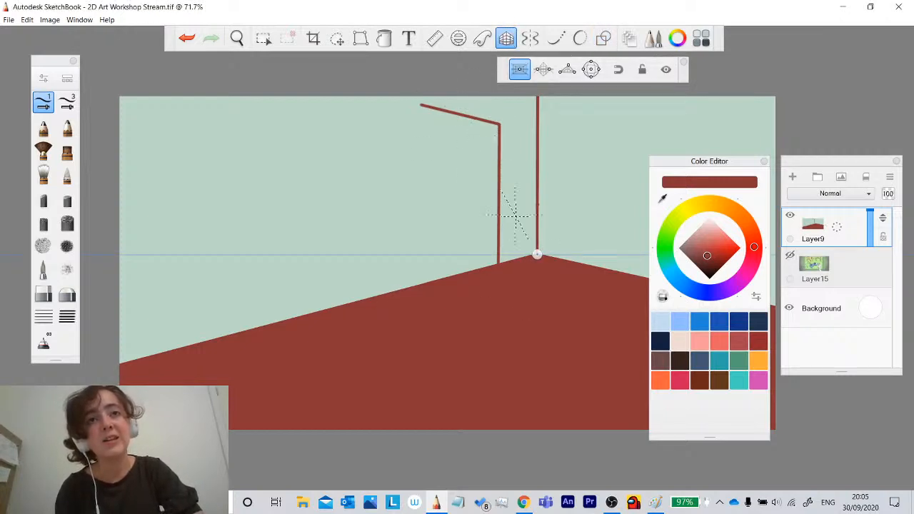
pyautogui.moveTo(523, 221); pyautogui.dragTo(500, 168)
pyautogui.moveTo(485, 132)
pyautogui.mouseDown()
pyautogui.moveTo(481, 123)
pyautogui.moveTo(414, 113)
pyautogui.mouseUp()
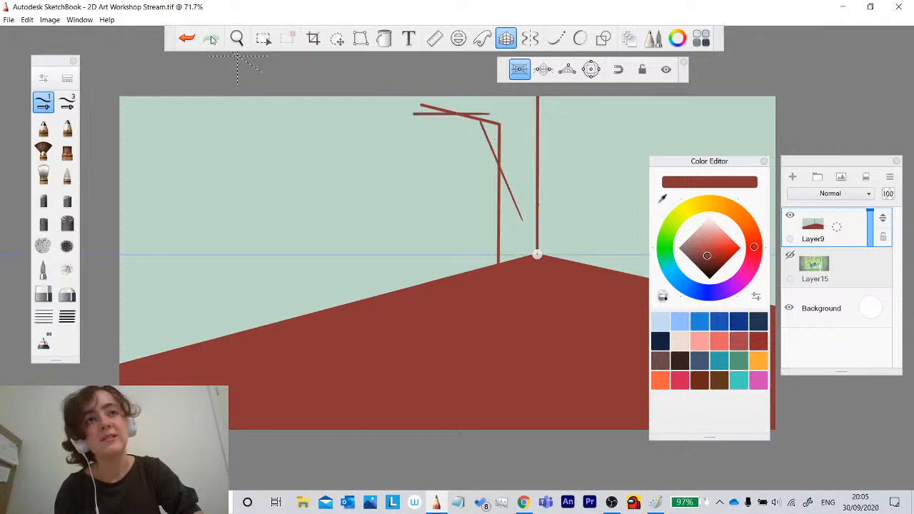
# Try to undo the perspective guide strokes, and redo the changes to bring back the room drawing.
pyautogui.click(187, 40)
pyautogui.click(187, 40)
pyautogui.click(187, 40)
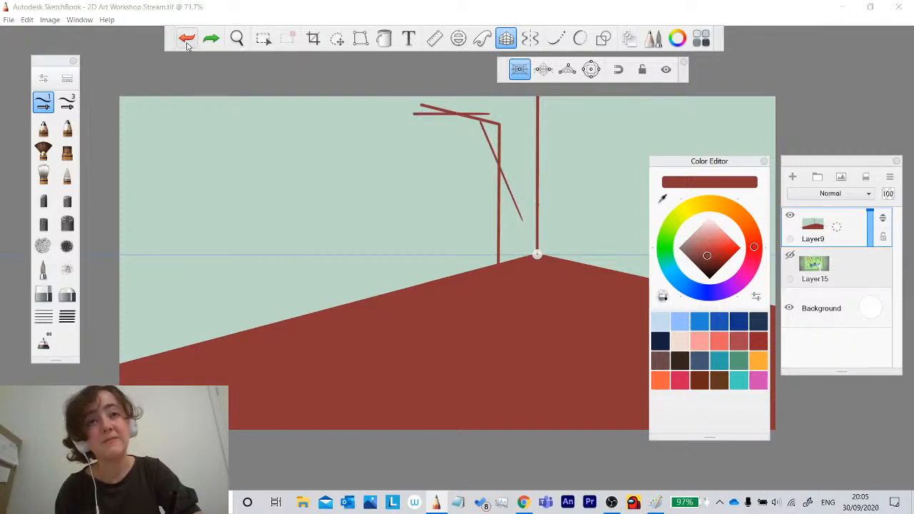
pyautogui.click(187, 40)
pyautogui.click(187, 40)
pyautogui.click(186, 40)
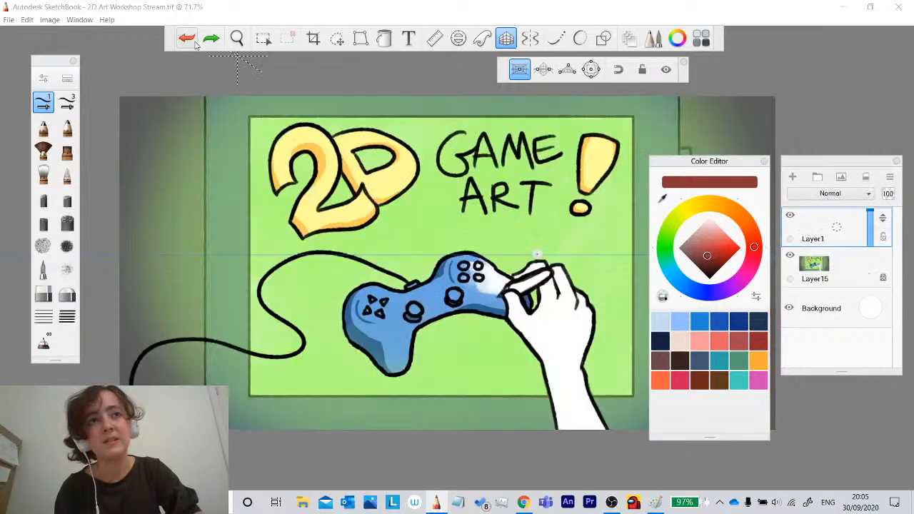
pyautogui.click(208, 40)
pyautogui.click(208, 41)
pyautogui.click(208, 41)
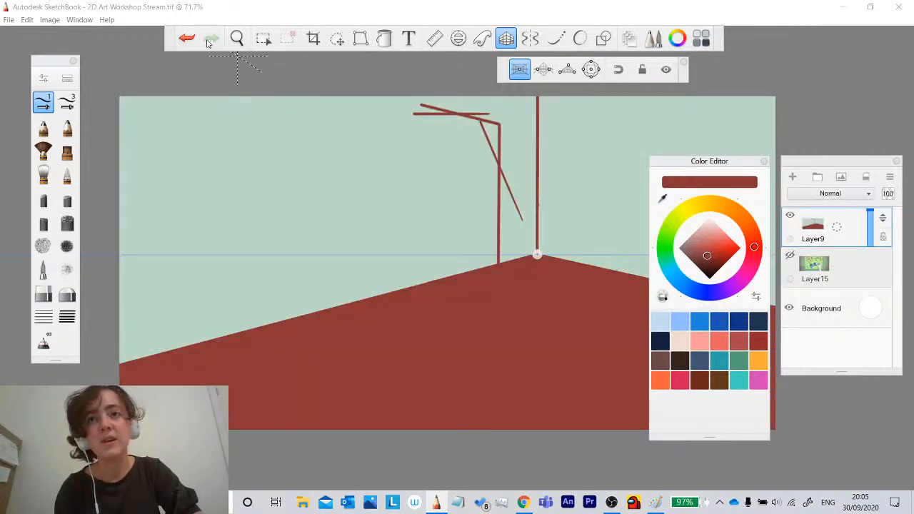
# Delete Layer9 with the room drawing, turn off the perspective guide, and make Layer15 visible.
pyautogui.moveTo(829, 217); pyautogui.dragTo(863, 183)
pyautogui.click(507, 40)
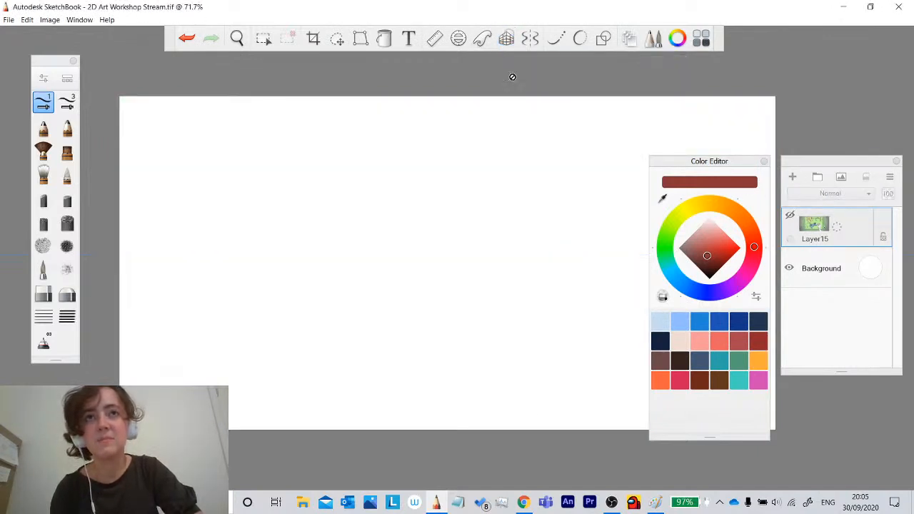
pyautogui.click(791, 215)
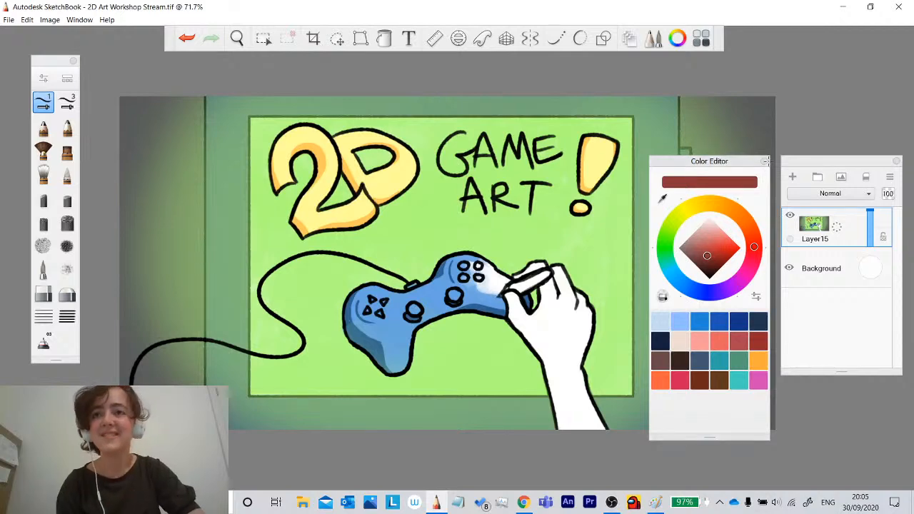
# Close the colour editor and the drawing program, and relaunch SketchBook with a new blank canvas.
pyautogui.click(765, 161)
pyautogui.click(902, 6)
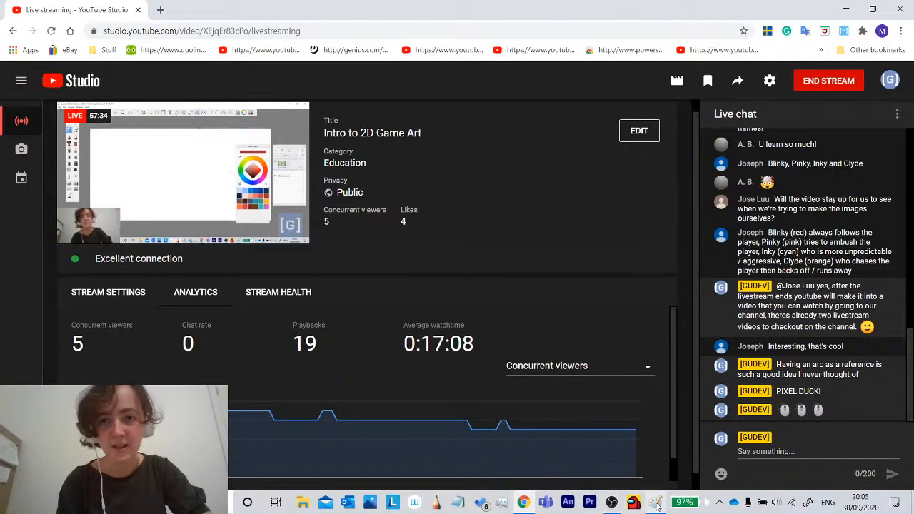
pyautogui.rightClick(436, 503)
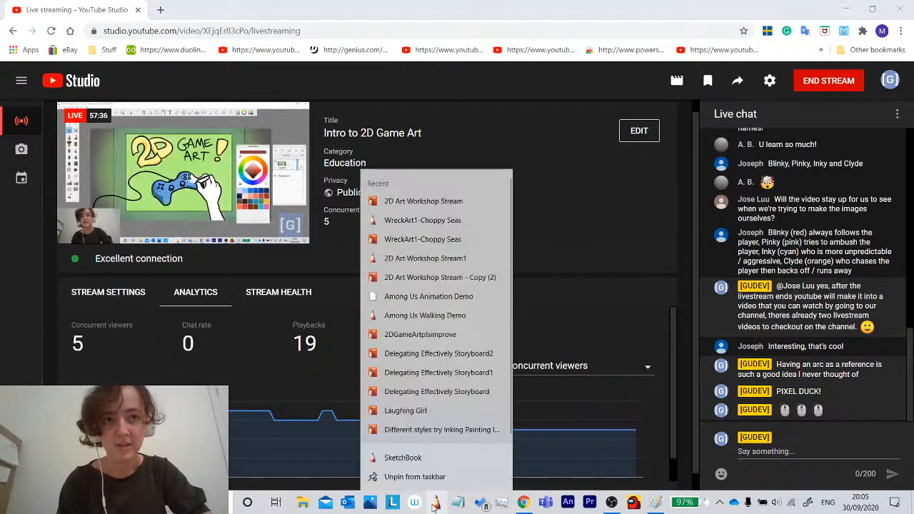
pyautogui.click(410, 459)
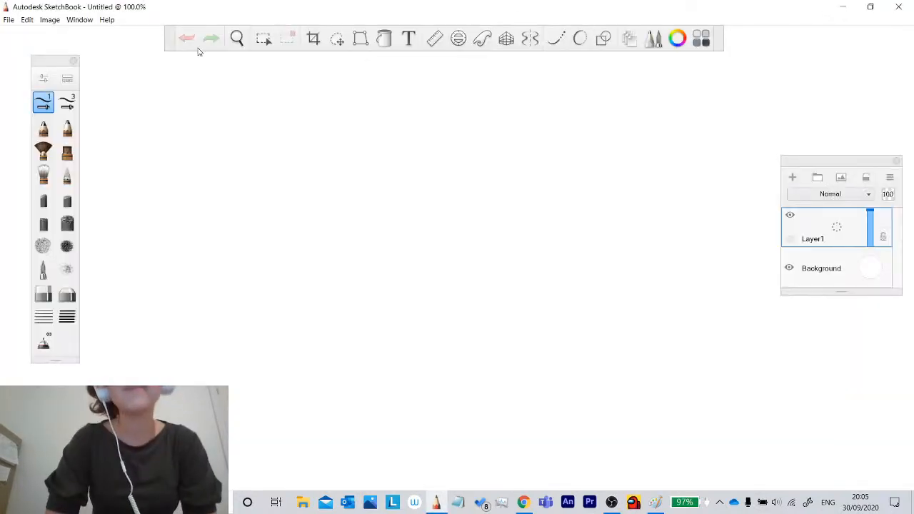
# Fit the new blank canvas in view and set the drawing colour to black.
pyautogui.click(236, 38)
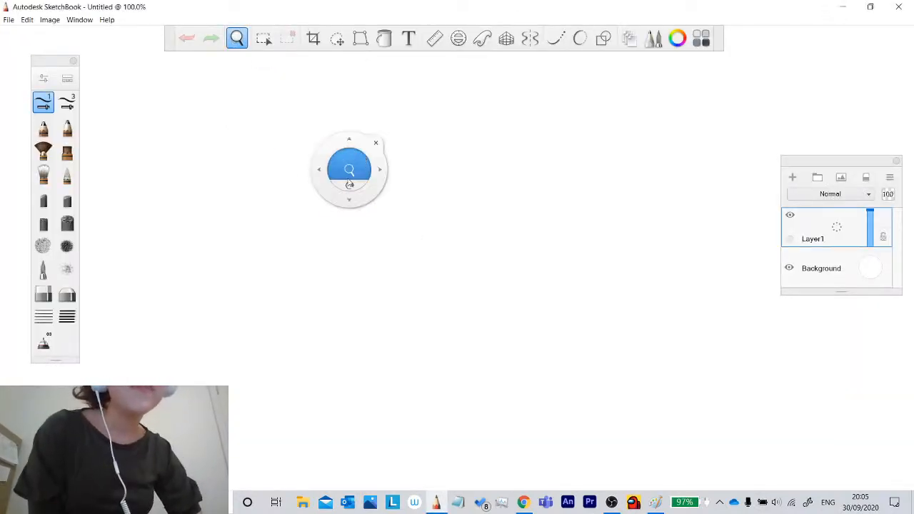
pyautogui.click(377, 148)
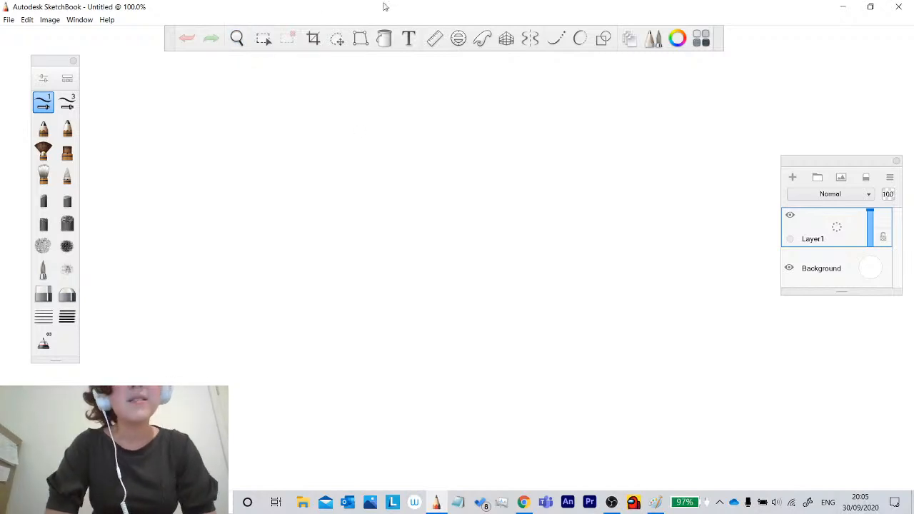
pyautogui.click(237, 39)
pyautogui.moveTo(357, 195); pyautogui.dragTo(351, 220)
pyautogui.click(677, 39)
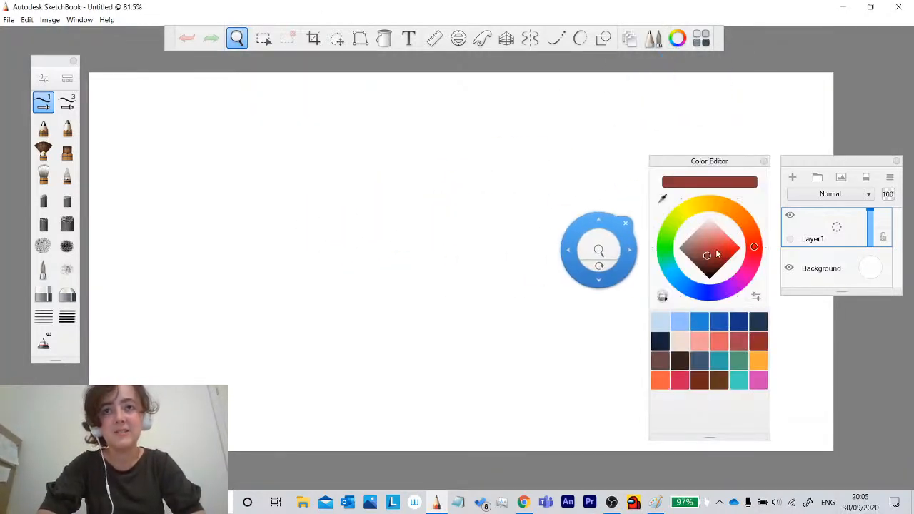
pyautogui.moveTo(717, 254); pyautogui.dragTo(710, 279)
pyautogui.click(765, 162)
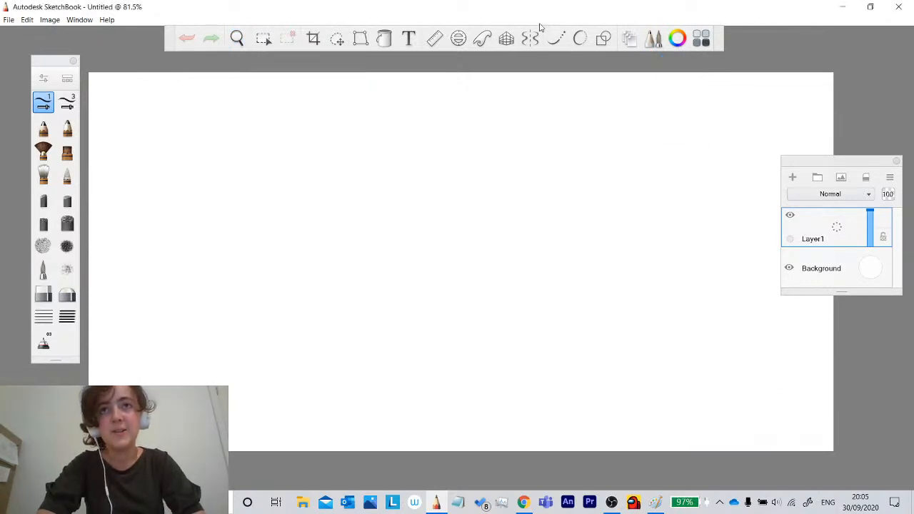
# Turn on the one-point perspective guide and move its vanishing point right of the canvas centre and slightly lower.
pyautogui.click(506, 38)
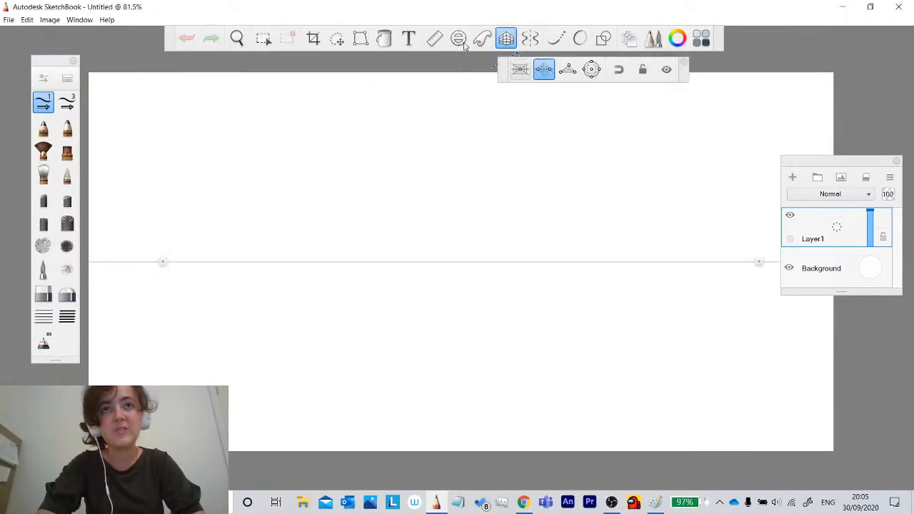
pyautogui.click(516, 70)
pyautogui.moveTo(462, 261)
pyautogui.mouseDown()
pyautogui.moveTo(594, 248)
pyautogui.moveTo(585, 279)
pyautogui.mouseUp()
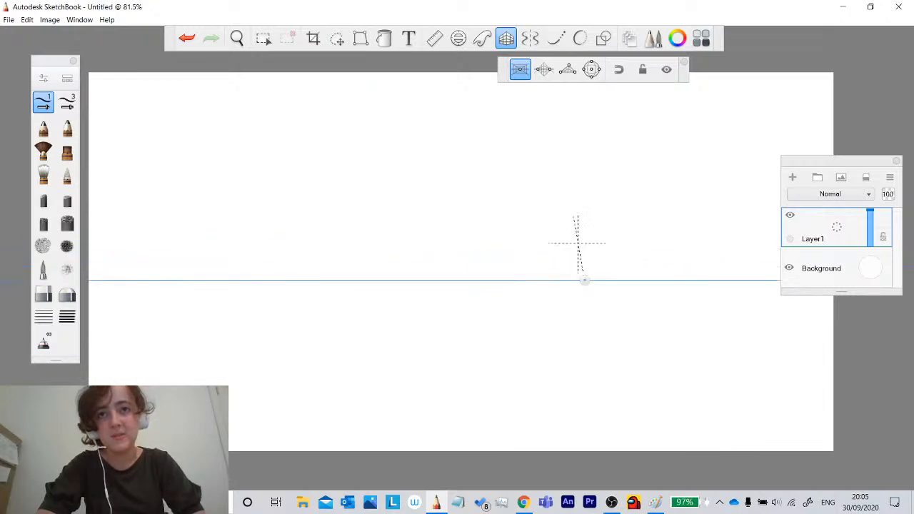
# Draw the vertical wall corner and left floor edge through the vanishing point, try a right floor edge, and undo that stroke.
pyautogui.moveTo(584, 243)
pyautogui.mouseDown()
pyautogui.moveTo(585, 82)
pyautogui.moveTo(585, 278)
pyautogui.moveTo(230, 395)
pyautogui.moveTo(582, 282)
pyautogui.mouseUp()
pyautogui.moveTo(638, 300)
pyautogui.mouseDown()
pyautogui.moveTo(672, 299)
pyautogui.moveTo(597, 299)
pyautogui.mouseUp()
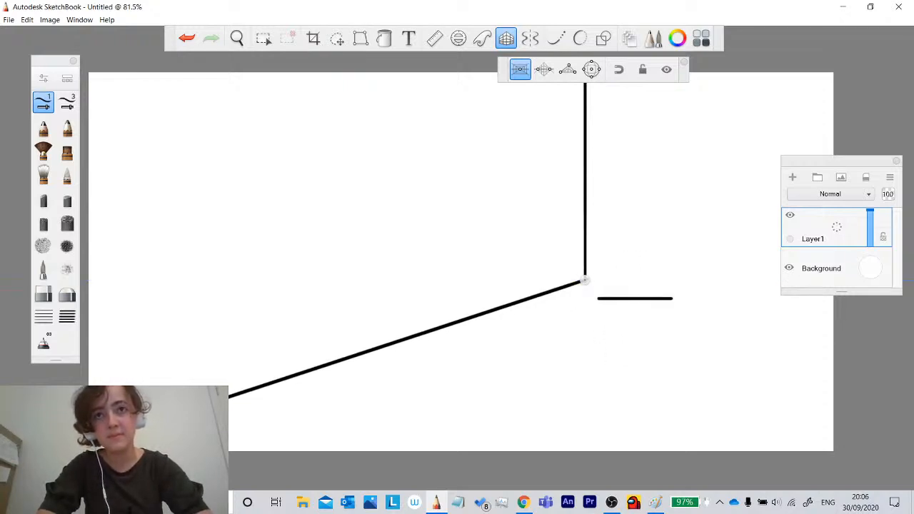
pyautogui.click(187, 38)
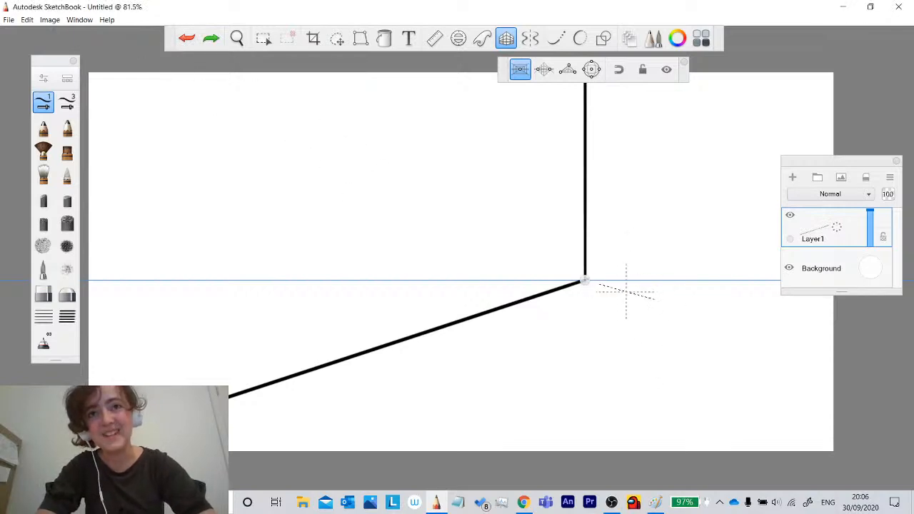
# Draw the right floor edge through the vanishing point and turn off the perspective guide.
pyautogui.moveTo(594, 284); pyautogui.dragTo(886, 385)
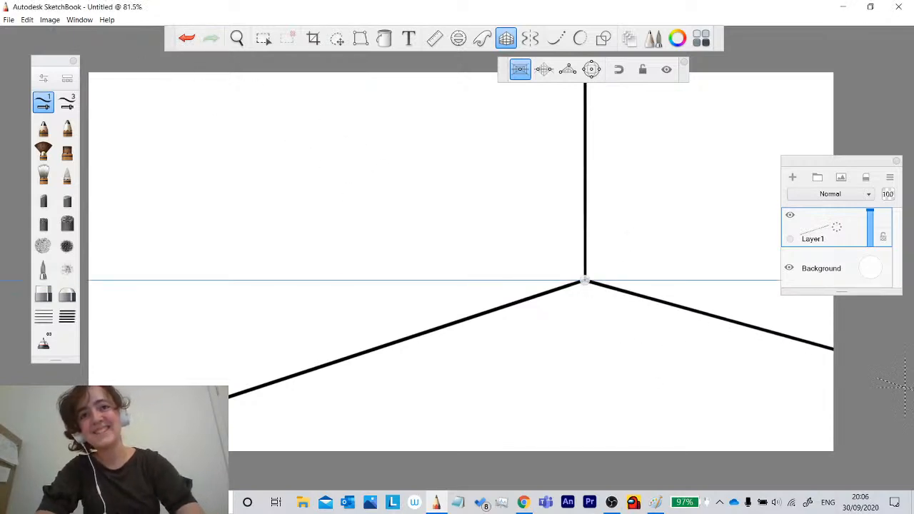
pyautogui.click(505, 38)
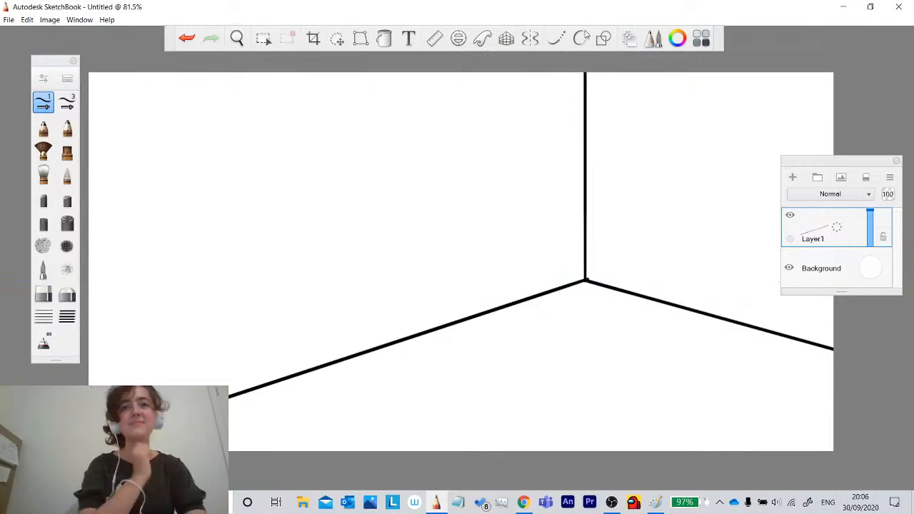
# Draw a door on the left wall with the straight Line tool and add a small round freehand doorknob.
pyautogui.click(604, 38)
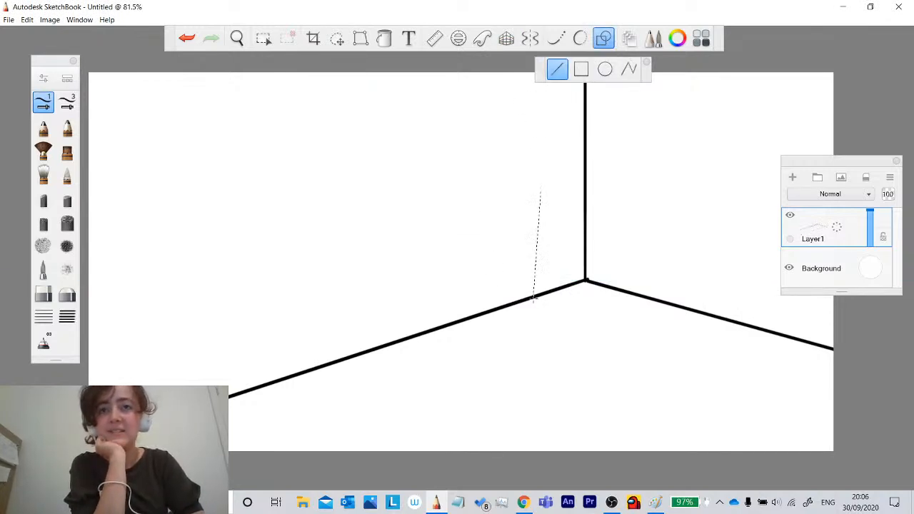
pyautogui.moveTo(541, 192); pyautogui.dragTo(419, 334)
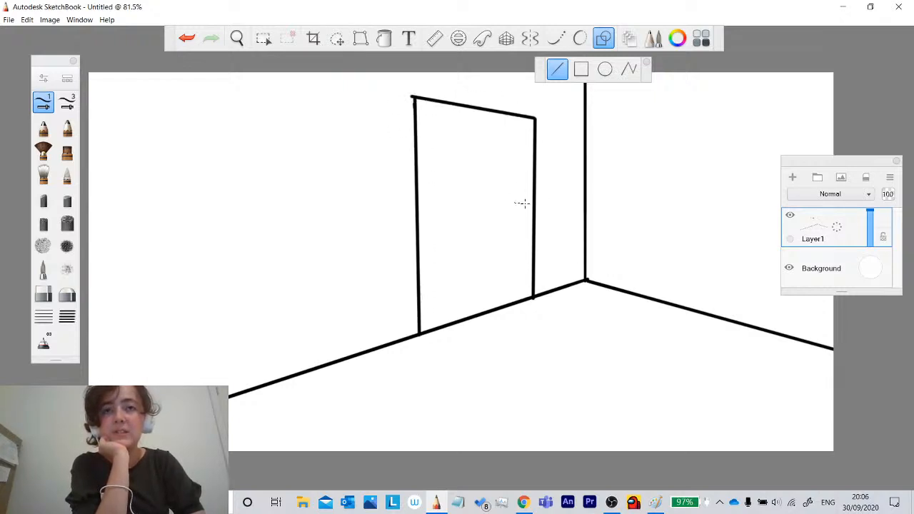
pyautogui.click(188, 38)
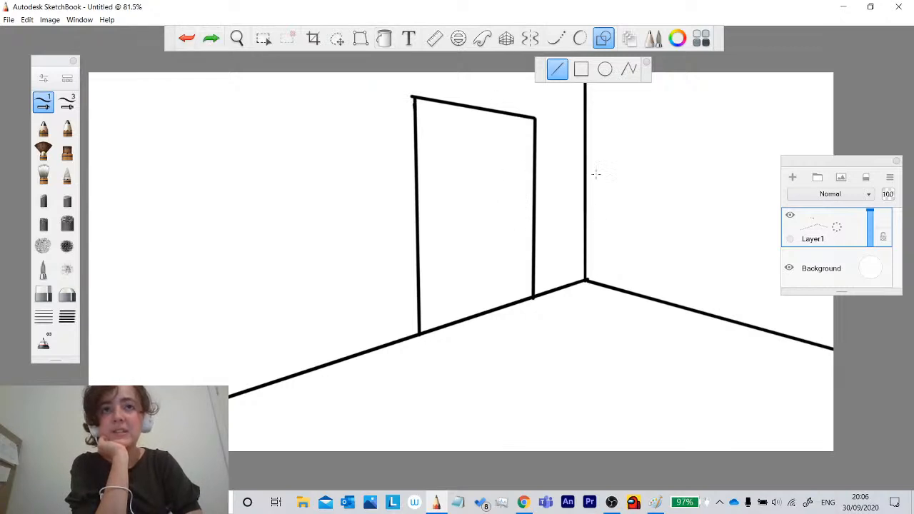
pyautogui.click(604, 38)
pyautogui.moveTo(526, 201)
pyautogui.mouseDown()
pyautogui.moveTo(524, 211)
pyautogui.moveTo(525, 201)
pyautogui.mouseUp()
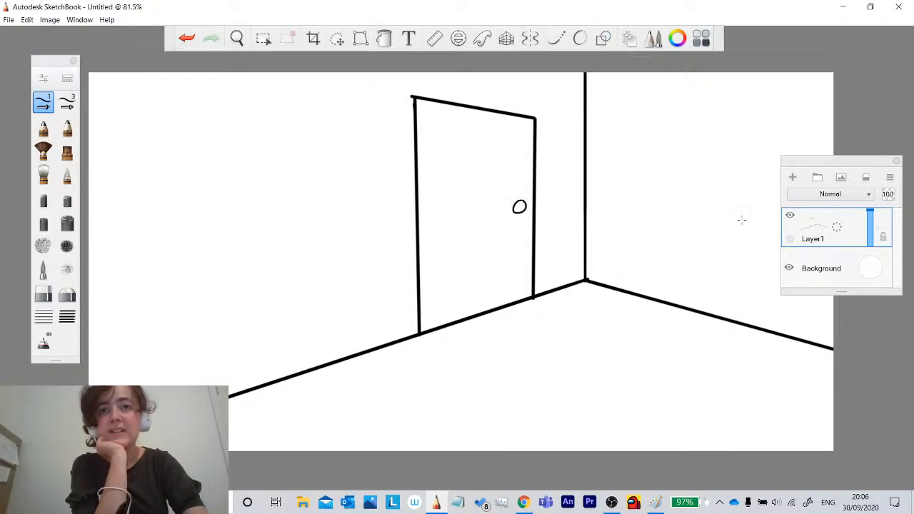
pyautogui.moveTo(779, 223); pyautogui.dragTo(653, 193)
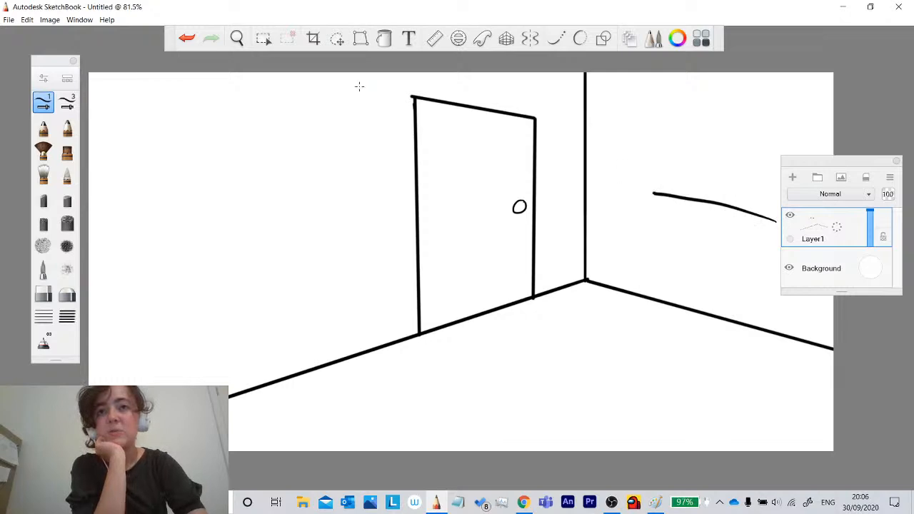
pyautogui.click(187, 37)
pyautogui.moveTo(763, 217); pyautogui.dragTo(654, 208)
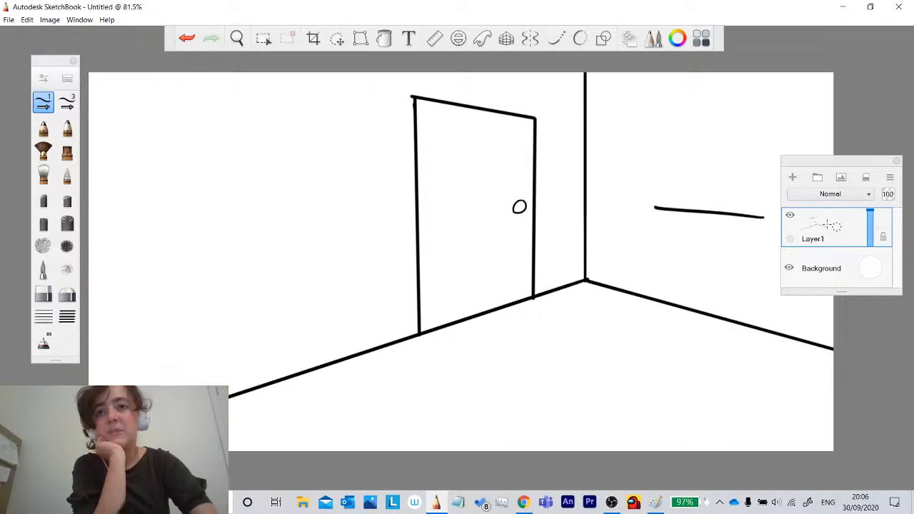
pyautogui.click(187, 38)
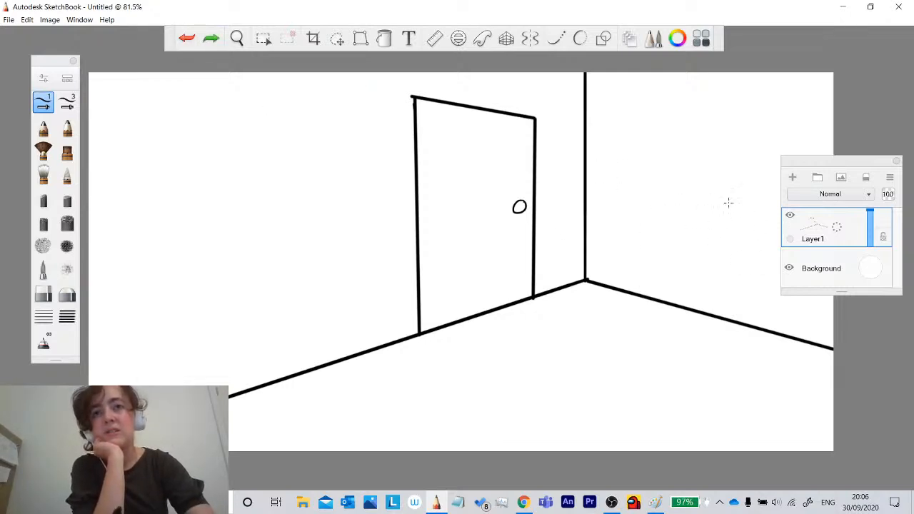
pyautogui.moveTo(761, 214)
pyautogui.mouseDown()
pyautogui.moveTo(650, 188)
pyautogui.moveTo(638, 289)
pyautogui.mouseUp()
pyautogui.click(186, 38)
pyautogui.click(186, 39)
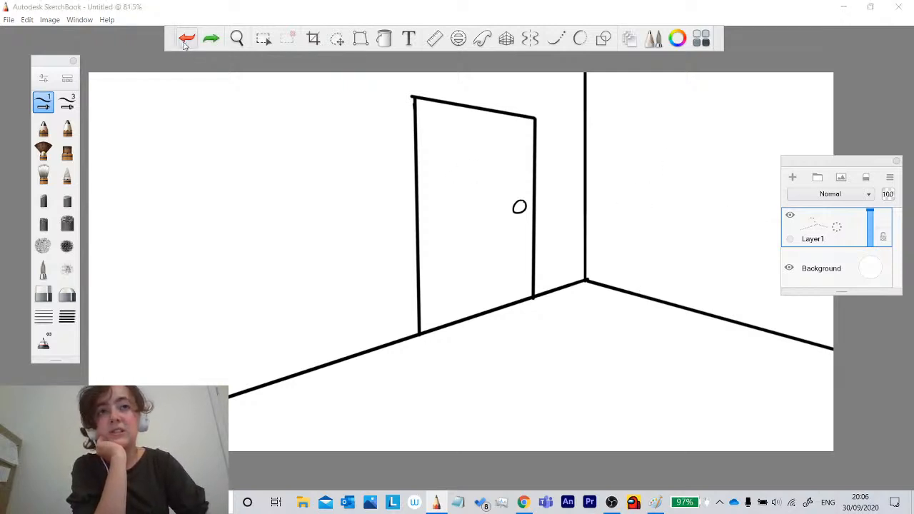
# Try drawing with symmetry on both axes centred on the door, undo those strokes and keep only the horizontal mirror axis.
pyautogui.click(530, 39)
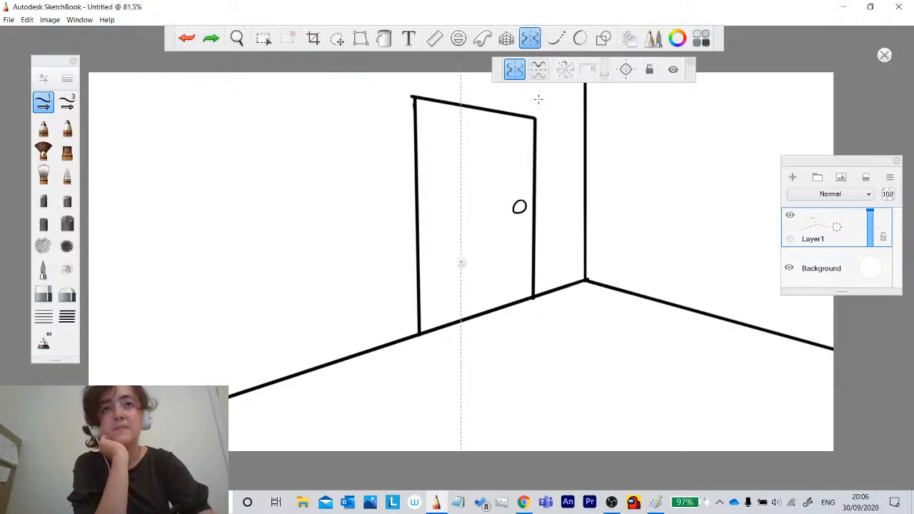
pyautogui.moveTo(461, 263); pyautogui.dragTo(466, 220)
pyautogui.moveTo(531, 300)
pyautogui.mouseDown()
pyautogui.moveTo(424, 334)
pyautogui.moveTo(479, 315)
pyautogui.mouseUp()
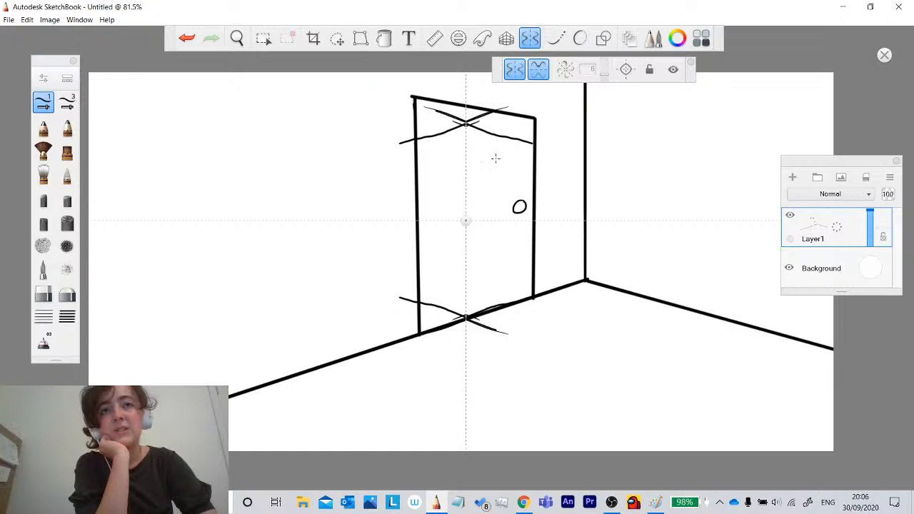
pyautogui.moveTo(534, 142); pyautogui.dragTo(465, 123)
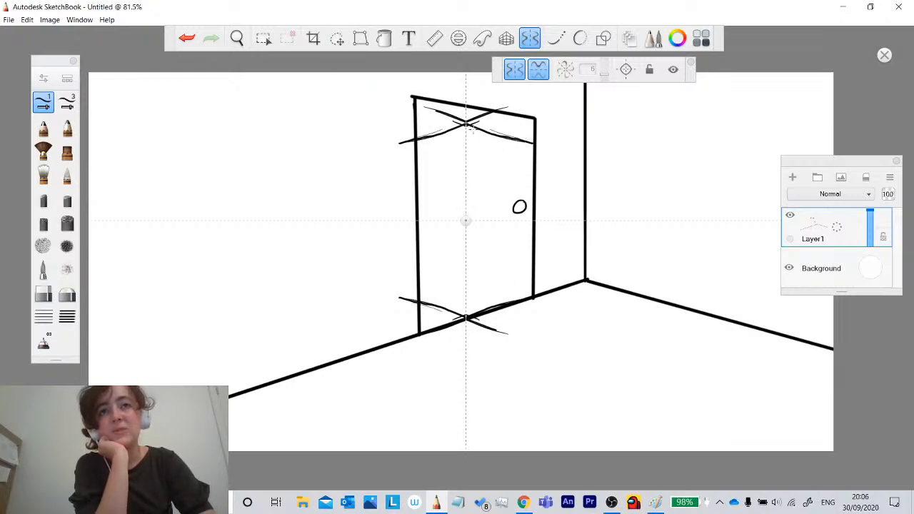
pyautogui.click(515, 68)
pyautogui.click(186, 39)
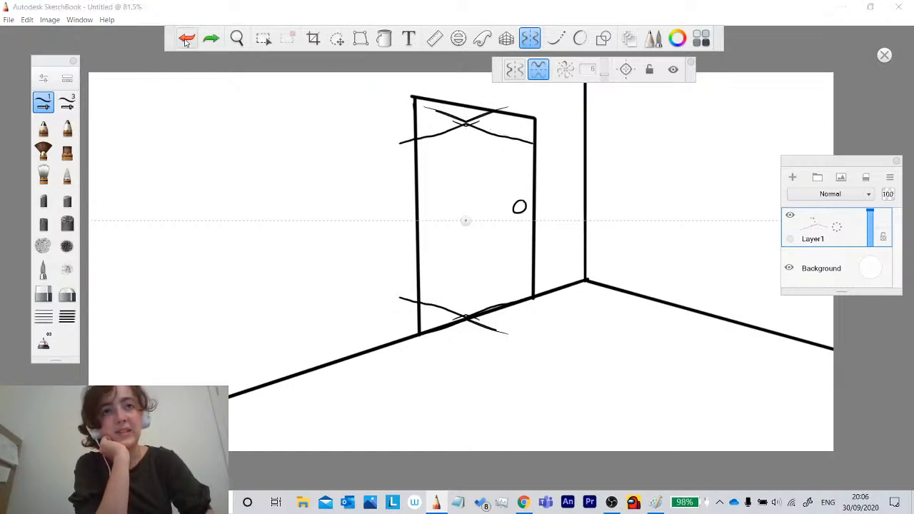
pyautogui.click(186, 40)
pyautogui.click(186, 40)
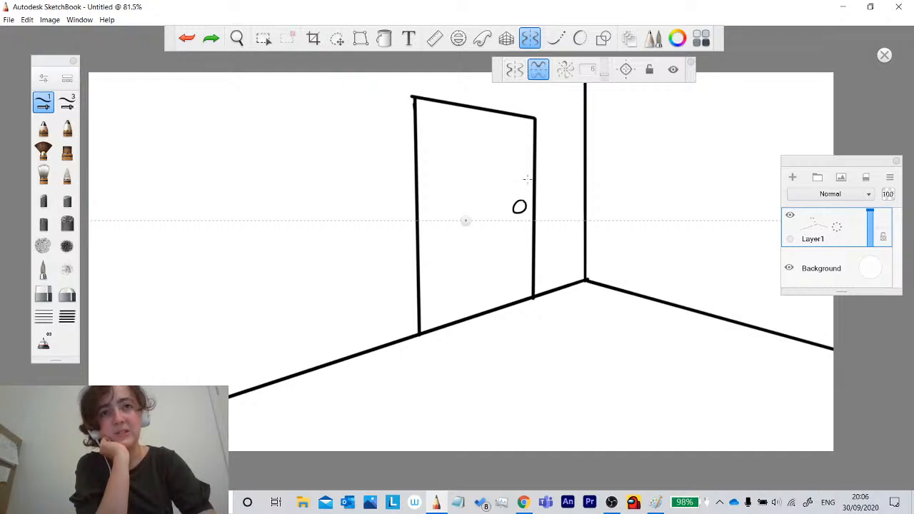
# Try drawing a narrow inner door frame with the horizontal mirror axis, turn symmetry off and undo the strokes.
pyautogui.moveTo(533, 144)
pyautogui.mouseDown()
pyautogui.moveTo(469, 124)
pyautogui.moveTo(471, 169)
pyautogui.mouseUp()
pyautogui.moveTo(468, 220)
pyautogui.mouseDown()
pyautogui.moveTo(469, 128)
pyautogui.moveTo(472, 209)
pyautogui.mouseUp()
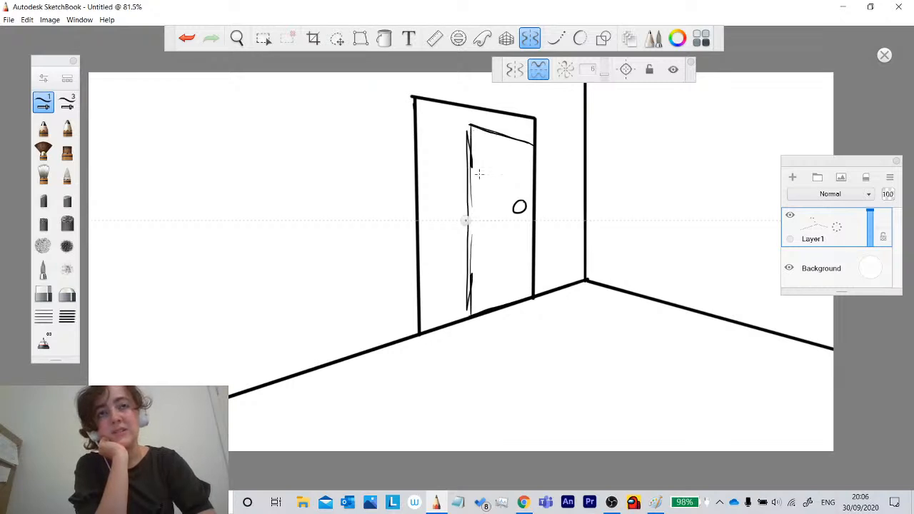
pyautogui.click(530, 38)
pyautogui.click(186, 39)
pyautogui.click(186, 38)
pyautogui.click(186, 38)
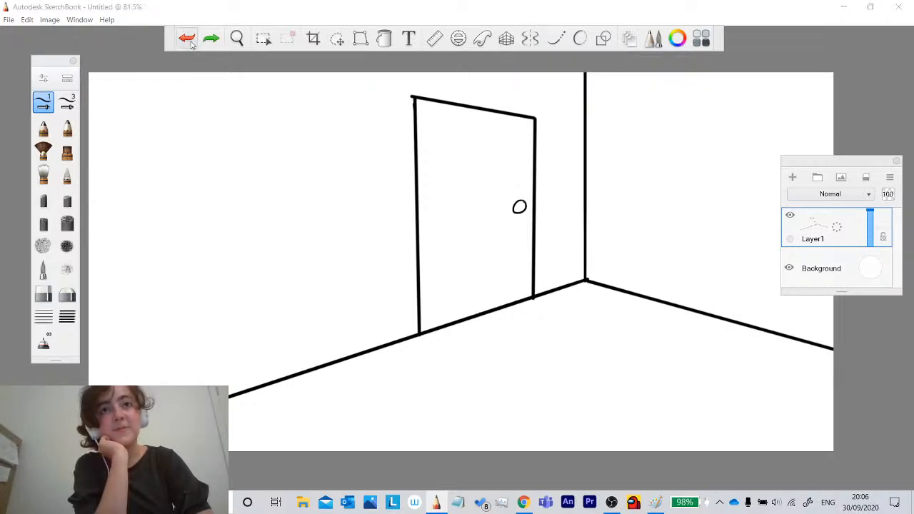
# Add a new layer and delete Layer1 with the room drawing, moving the layer list slightly up.
pyautogui.click(792, 177)
pyautogui.click(816, 275)
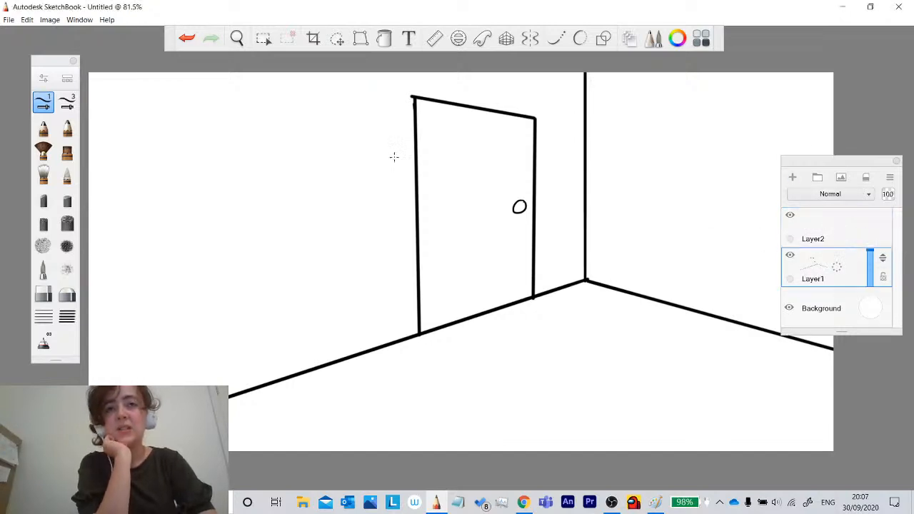
pyautogui.click(384, 38)
pyautogui.click(384, 40)
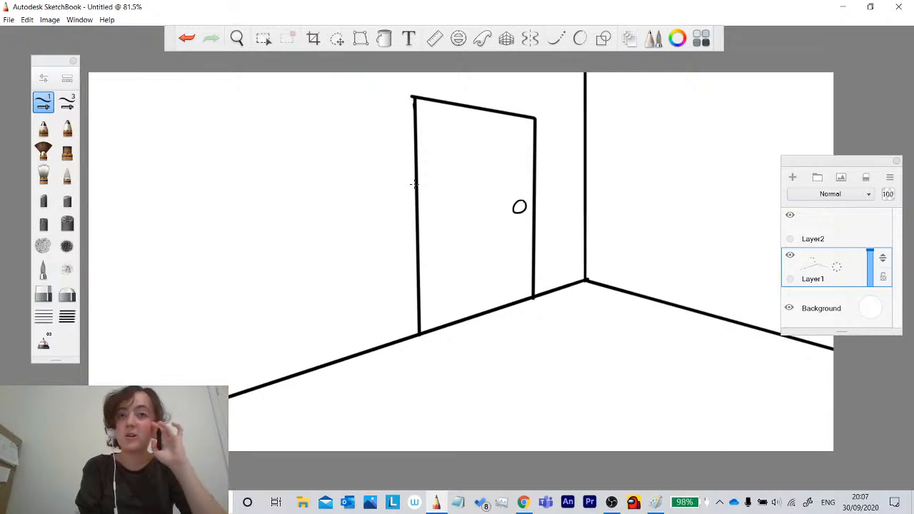
pyautogui.click(840, 240)
pyautogui.moveTo(835, 266); pyautogui.dragTo(892, 217)
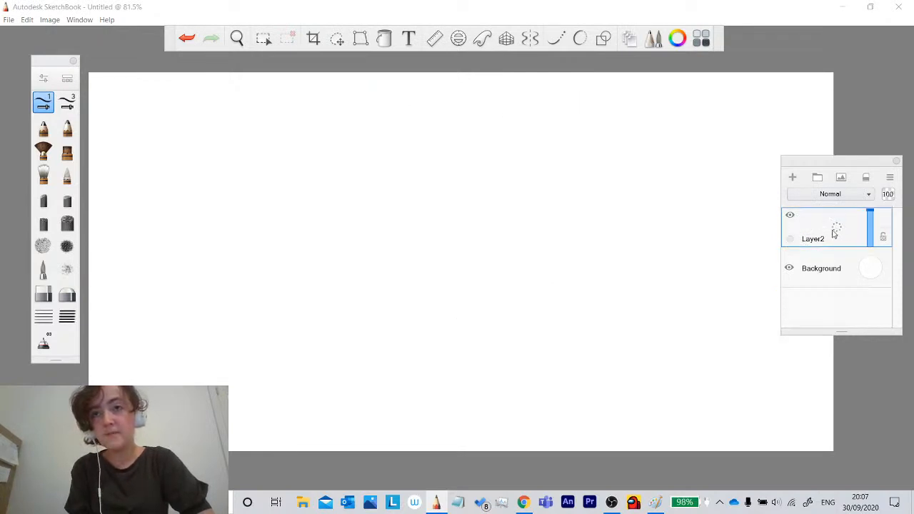
pyautogui.moveTo(801, 157); pyautogui.dragTo(805, 138)
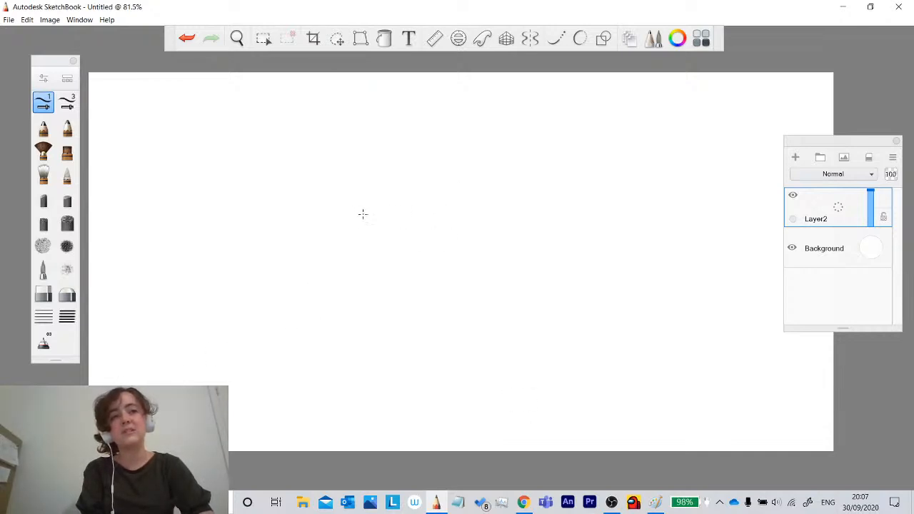
# Sketch a small stick figure with an oval head on the left part of the canvas.
pyautogui.moveTo(320, 210); pyautogui.dragTo(322, 211)
pyautogui.moveTo(316, 304); pyautogui.dragTo(316, 250)
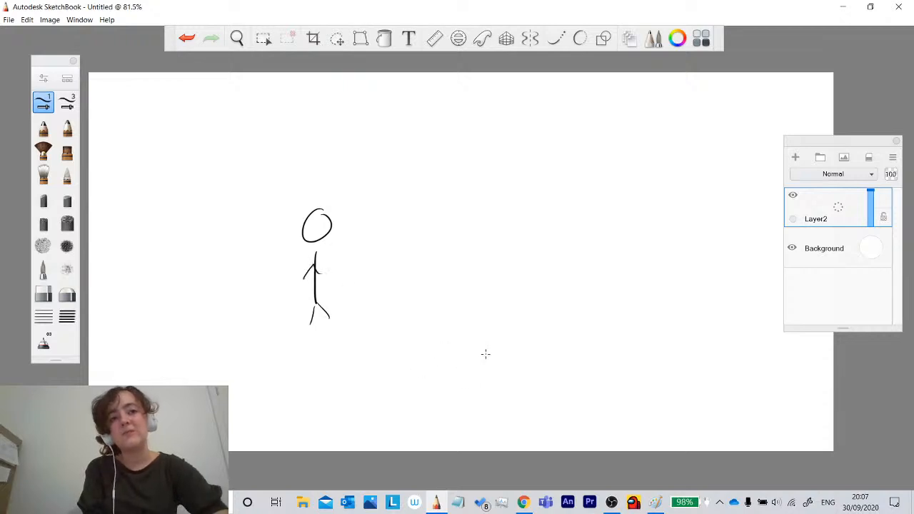
# Sketch a long flat slab below the figure and a bookcase above it with two shelves of books.
pyautogui.moveTo(489, 353)
pyautogui.mouseDown()
pyautogui.moveTo(321, 381)
pyautogui.moveTo(498, 354)
pyautogui.moveTo(457, 255)
pyautogui.moveTo(404, 313)
pyautogui.moveTo(453, 334)
pyautogui.moveTo(407, 334)
pyautogui.mouseUp()
pyautogui.moveTo(458, 298); pyautogui.dragTo(419, 298)
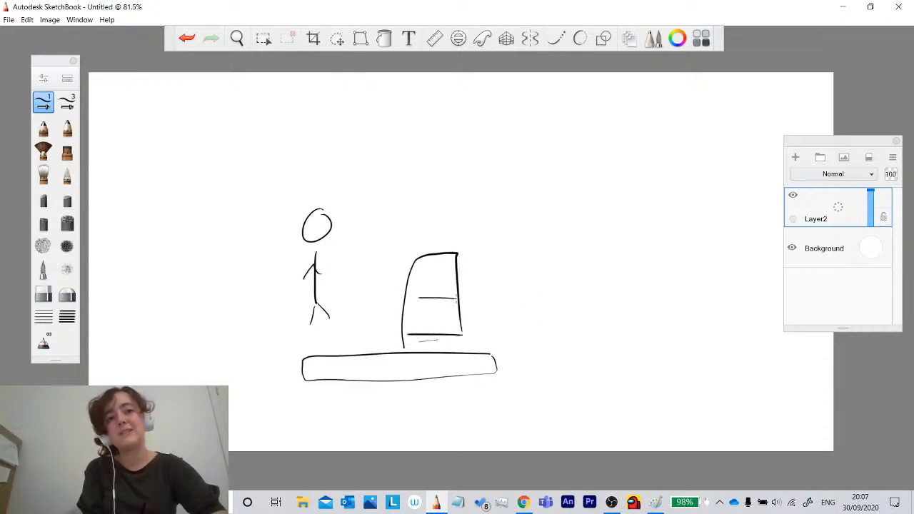
pyautogui.moveTo(457, 261); pyautogui.dragTo(416, 262)
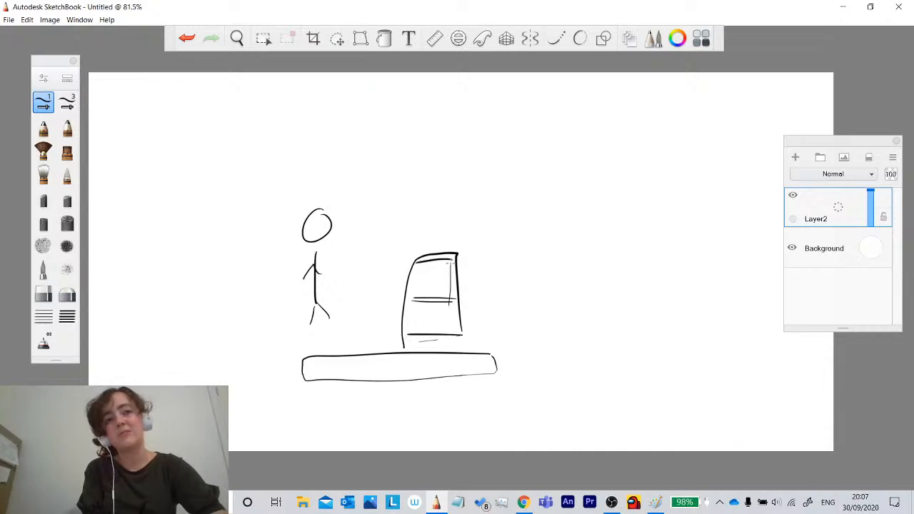
pyautogui.moveTo(450, 304); pyautogui.dragTo(450, 334)
pyautogui.moveTo(413, 266); pyautogui.dragTo(412, 327)
pyautogui.moveTo(445, 288); pyautogui.dragTo(418, 283)
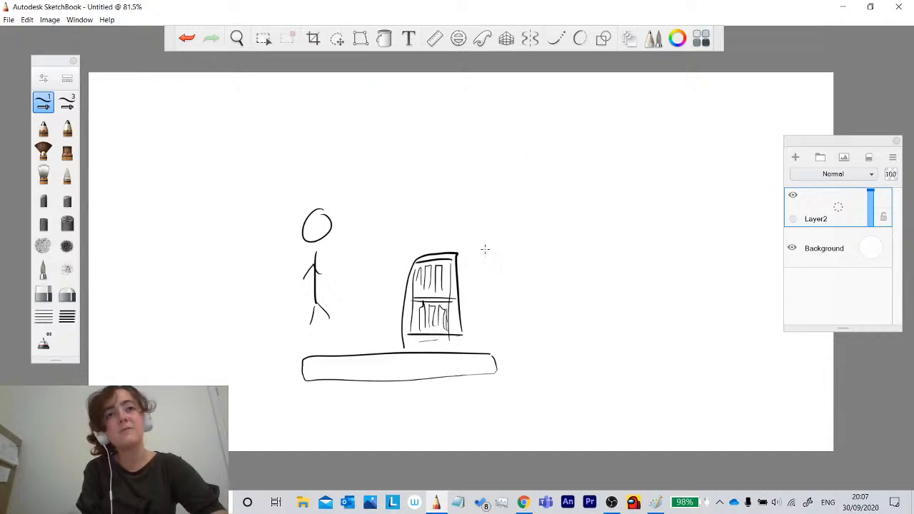
# Replace Layer2 with a new empty layer and draw a large, nearly square outline with the Rectangle tool.
pyautogui.click(796, 158)
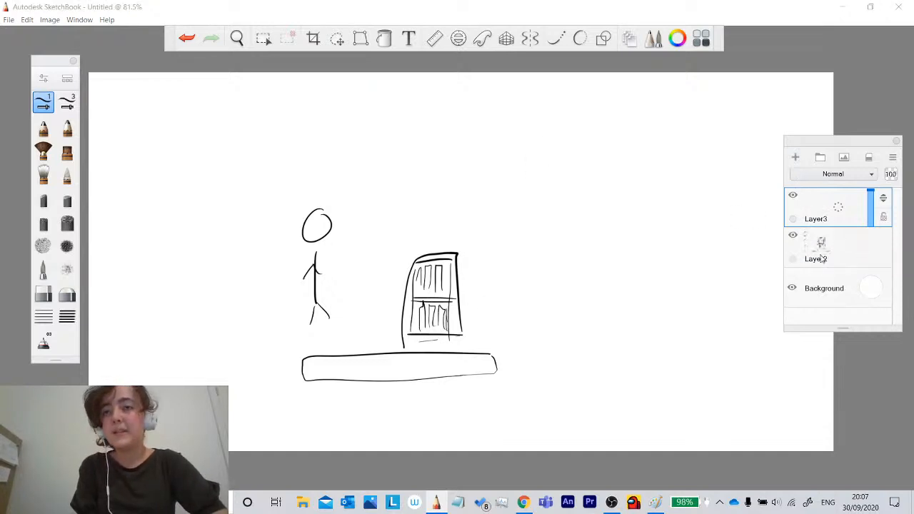
pyautogui.moveTo(835, 249); pyautogui.dragTo(870, 195)
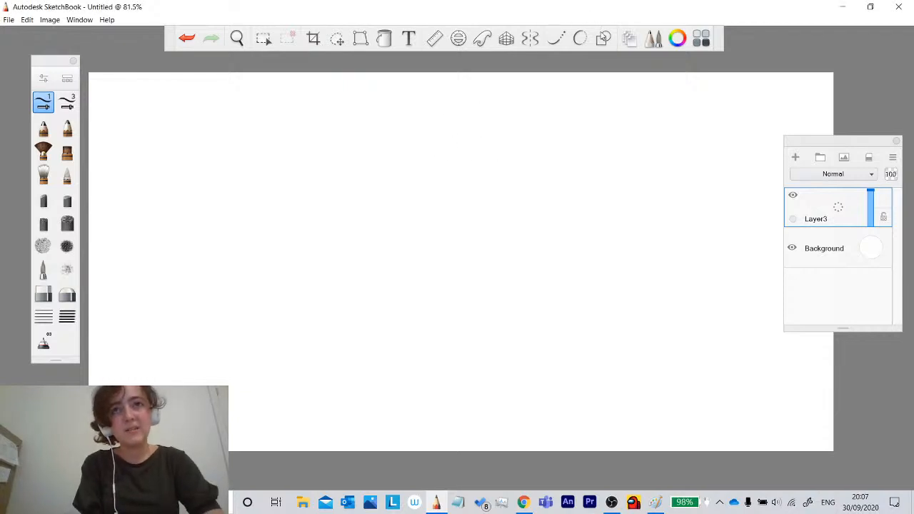
pyautogui.click(603, 37)
pyautogui.click(582, 68)
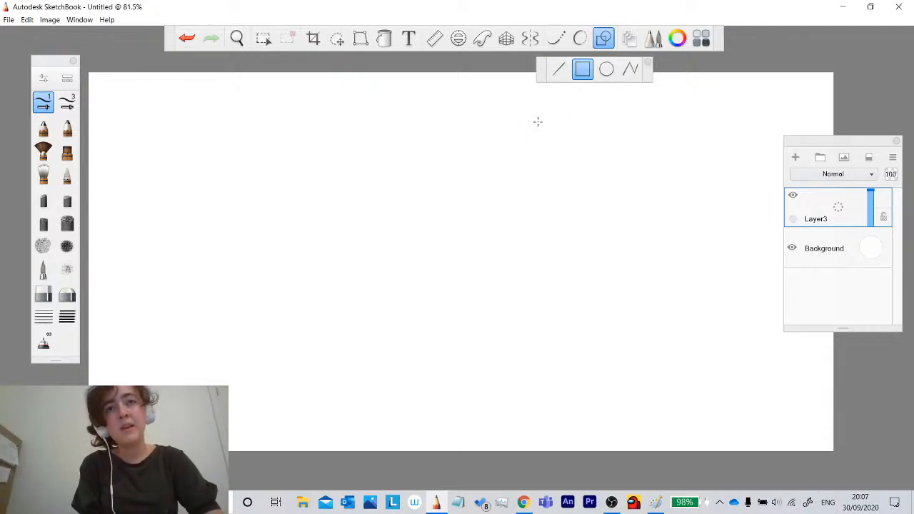
pyautogui.moveTo(552, 112); pyautogui.dragTo(268, 411)
# Move the large square outline to the right, to the middle of the canvas.
pyautogui.click(237, 38)
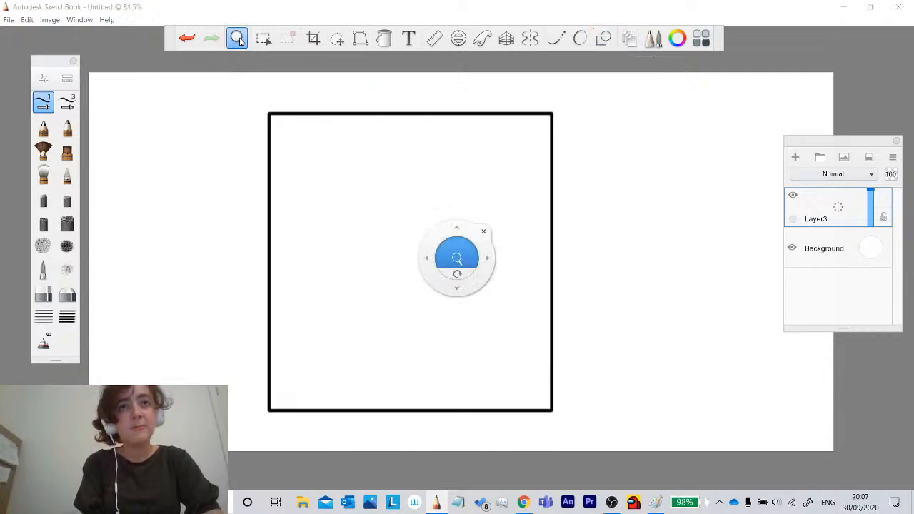
pyautogui.moveTo(326, 243); pyautogui.dragTo(321, 242)
pyautogui.click(337, 39)
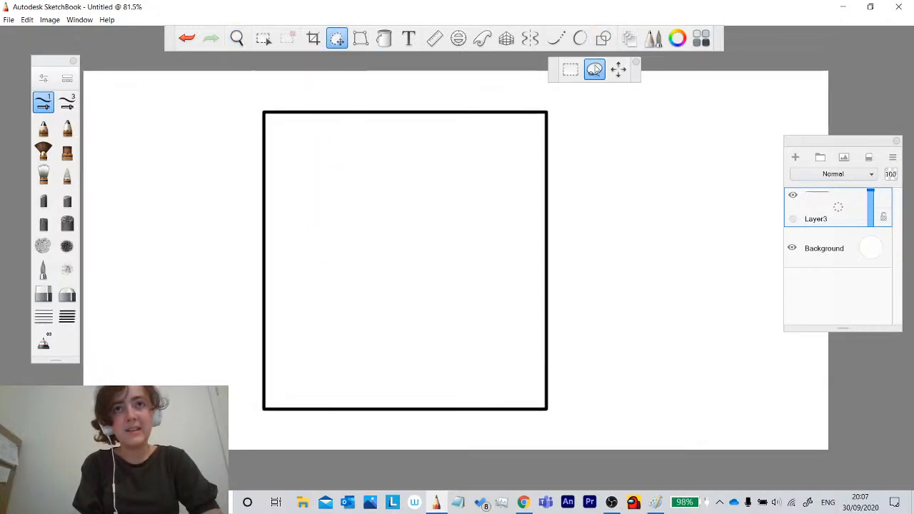
pyautogui.click(619, 70)
pyautogui.moveTo(370, 278); pyautogui.dragTo(418, 273)
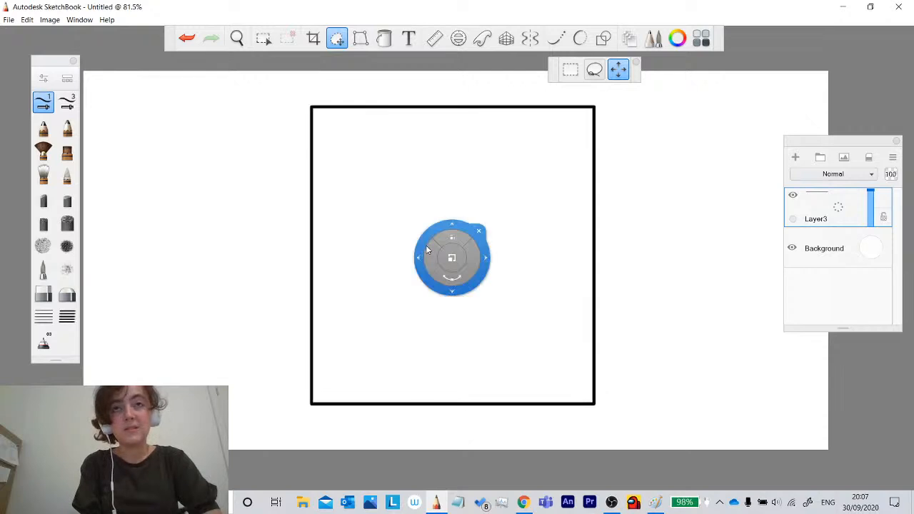
pyautogui.click(520, 274)
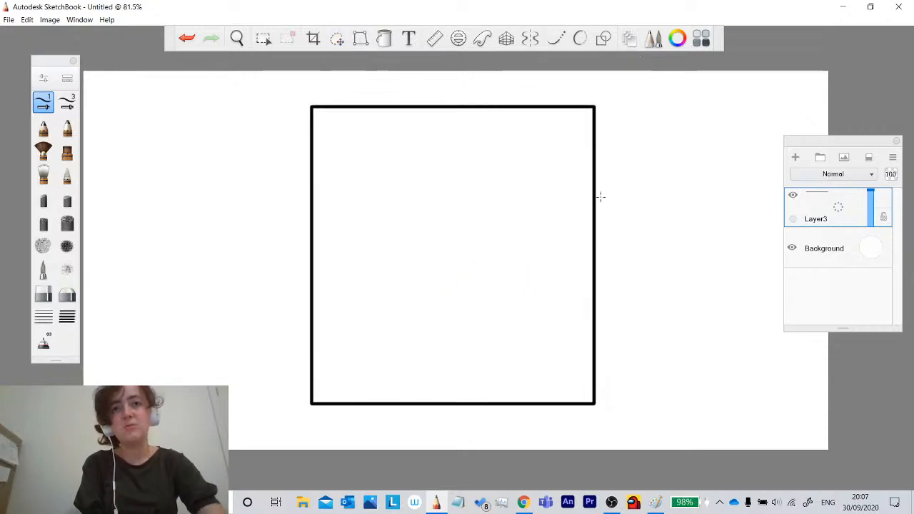
# Draw a wide rectangle over the upper part of the square and narrow upright rectangles from the canvas's top edge into it.
pyautogui.click(603, 38)
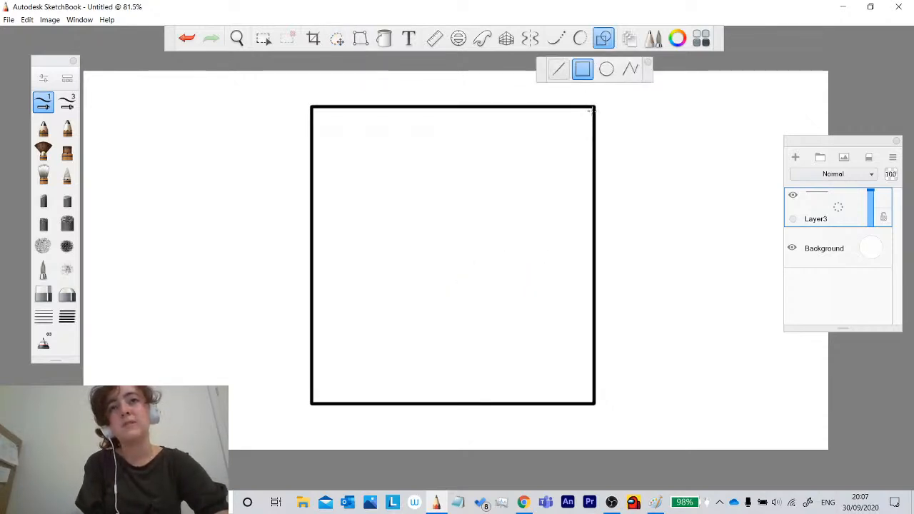
pyautogui.moveTo(534, 181); pyautogui.dragTo(308, 284)
pyautogui.moveTo(447, 181); pyautogui.dragTo(447, 71)
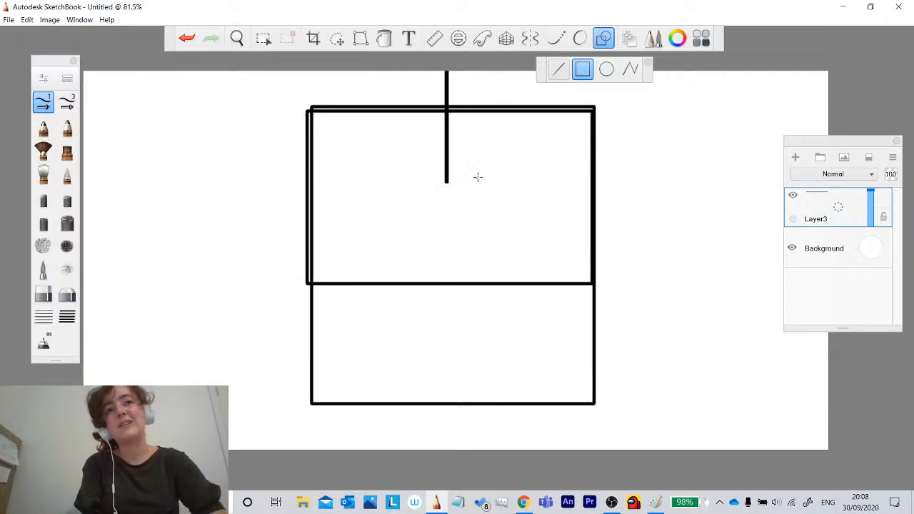
pyautogui.moveTo(478, 177)
pyautogui.mouseDown()
pyautogui.moveTo(471, 57)
pyautogui.moveTo(438, 171)
pyautogui.moveTo(446, 16)
pyautogui.mouseUp()
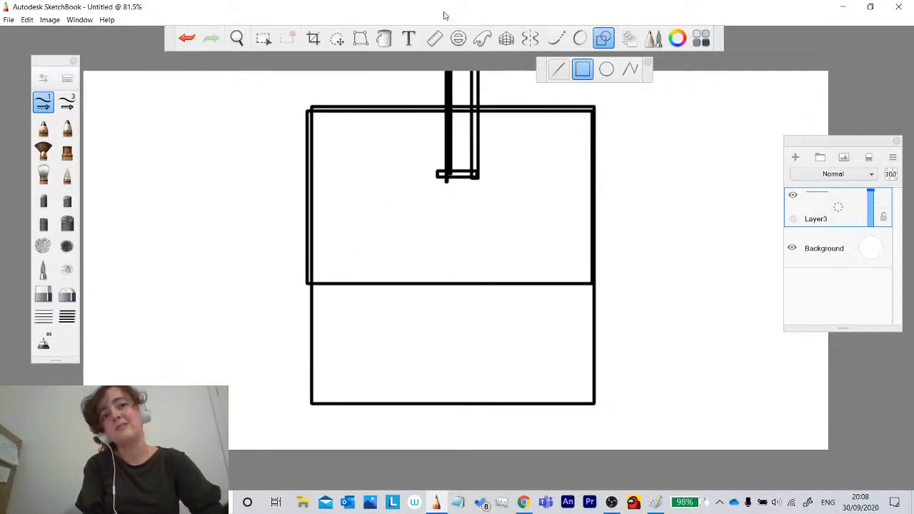
# Undo the narrow upright rectangles and the wide rectangle, back to the single large square outline.
pyautogui.click(187, 38)
pyautogui.click(187, 39)
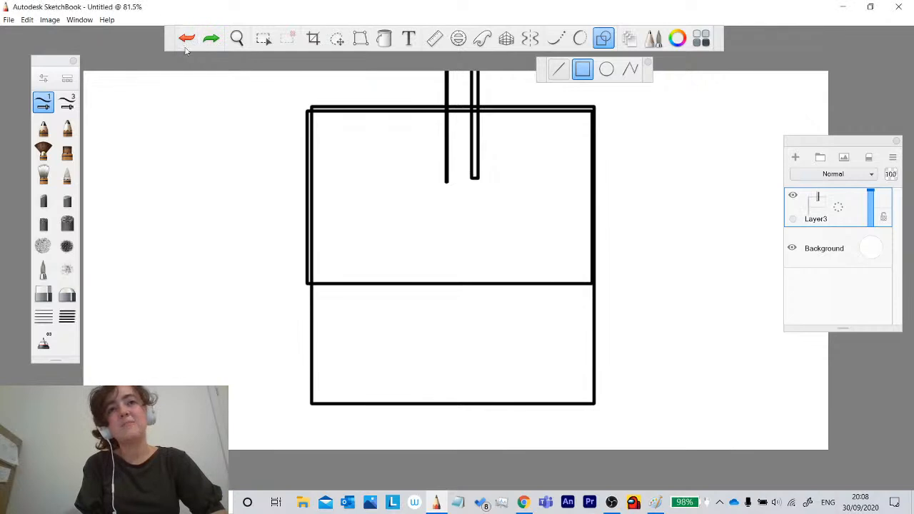
pyautogui.click(186, 38)
pyautogui.click(186, 38)
pyautogui.click(187, 39)
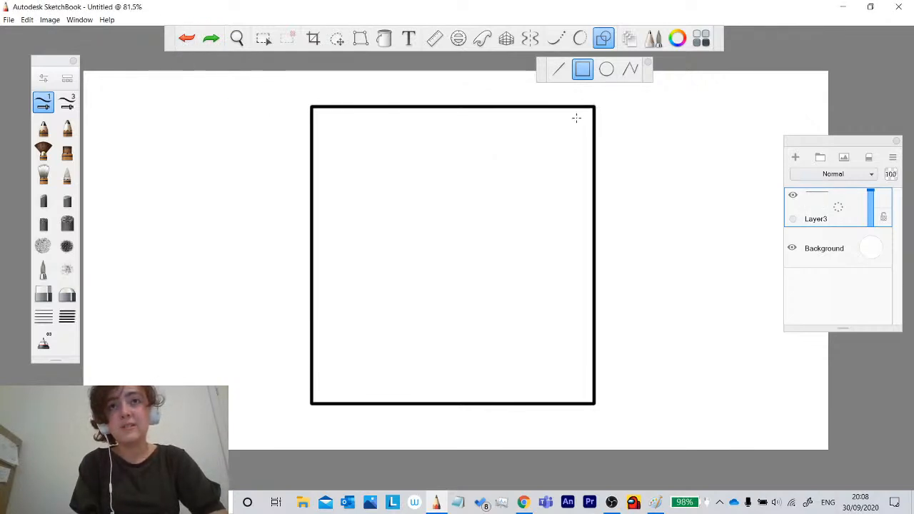
# Draw a slightly smaller square inside the large outline, then sketch a freehand circle beside it and undo the circle.
pyautogui.moveTo(583, 120); pyautogui.dragTo(321, 395)
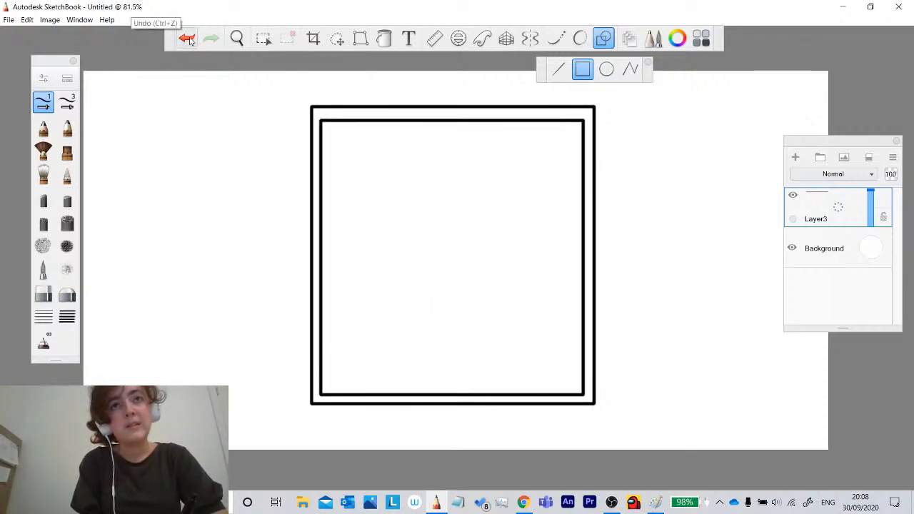
pyautogui.click(604, 38)
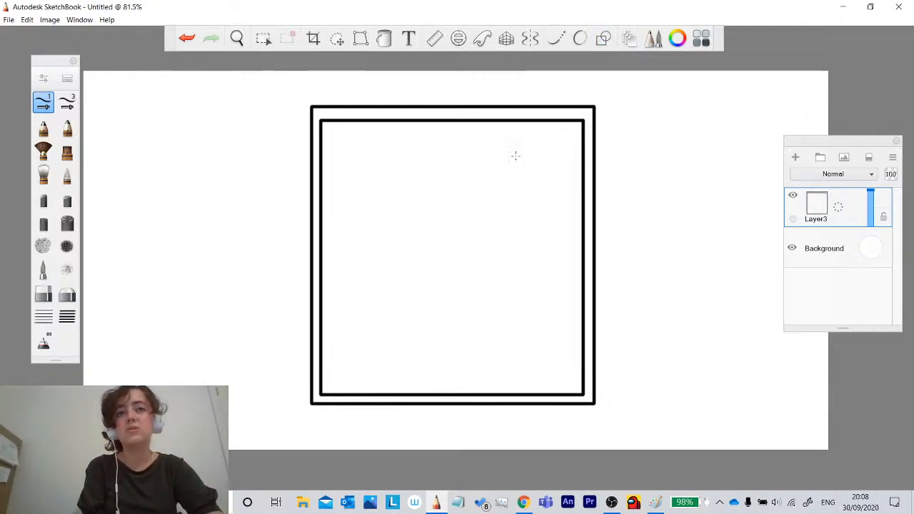
pyautogui.moveTo(227, 147)
pyautogui.mouseDown()
pyautogui.moveTo(159, 180)
pyautogui.moveTo(234, 195)
pyautogui.moveTo(212, 140)
pyautogui.mouseUp()
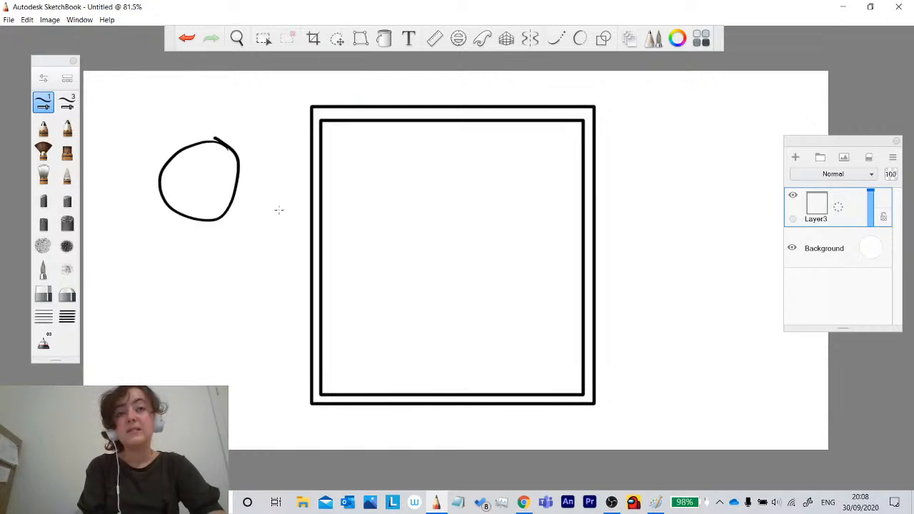
pyautogui.click(186, 38)
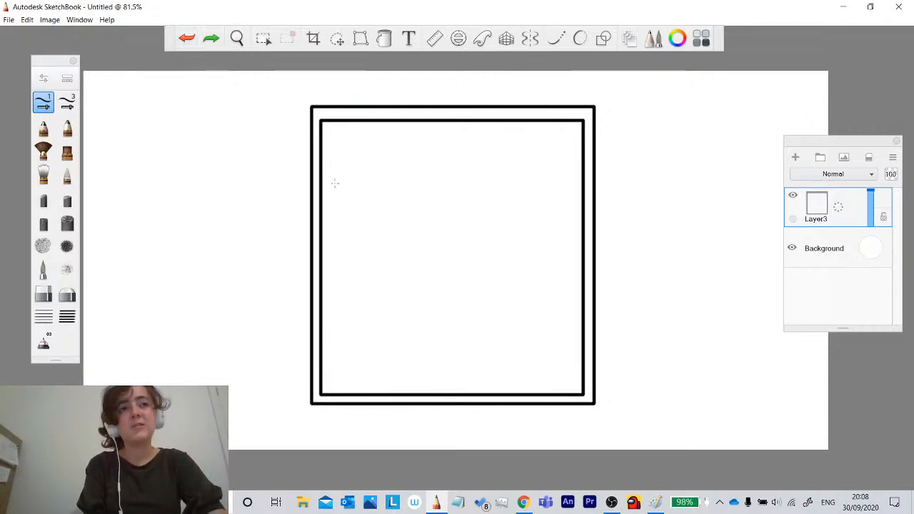
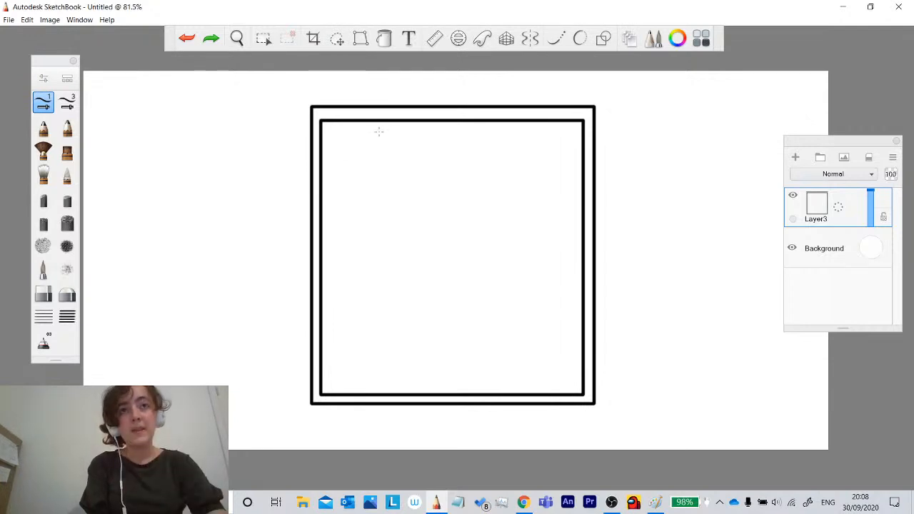
# Undo the inner square, the move and the large square outline, back to an empty layer.
pyautogui.click(185, 39)
pyautogui.click(184, 41)
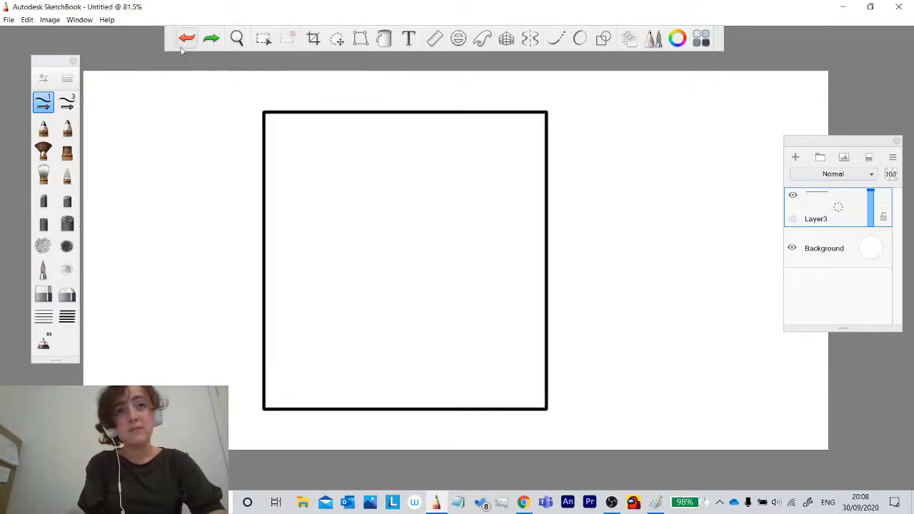
pyautogui.click(184, 40)
# Draw a large, nearly square rectangle in light orange-brown in the middle of the canvas and flood fill it with the same colour.
pyautogui.click(604, 38)
pyautogui.click(677, 38)
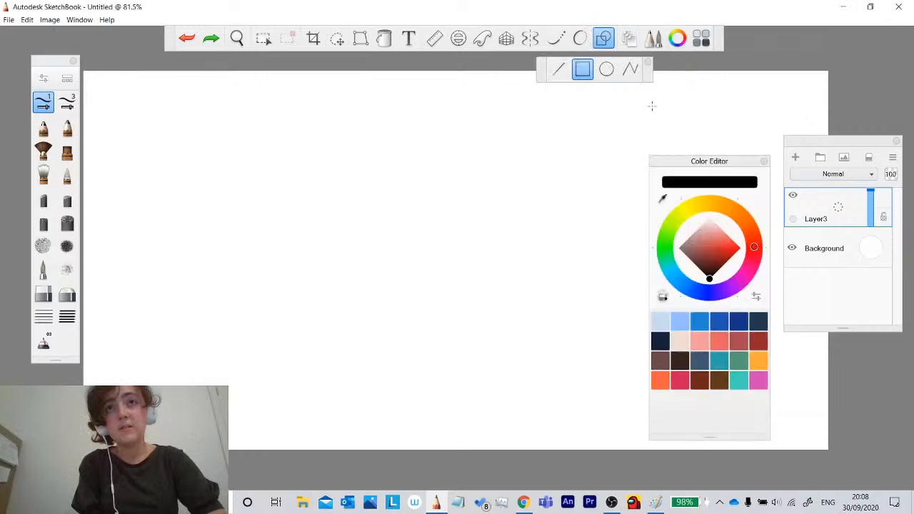
pyautogui.moveTo(747, 230)
pyautogui.mouseDown()
pyautogui.moveTo(752, 242)
pyautogui.moveTo(748, 226)
pyautogui.mouseUp()
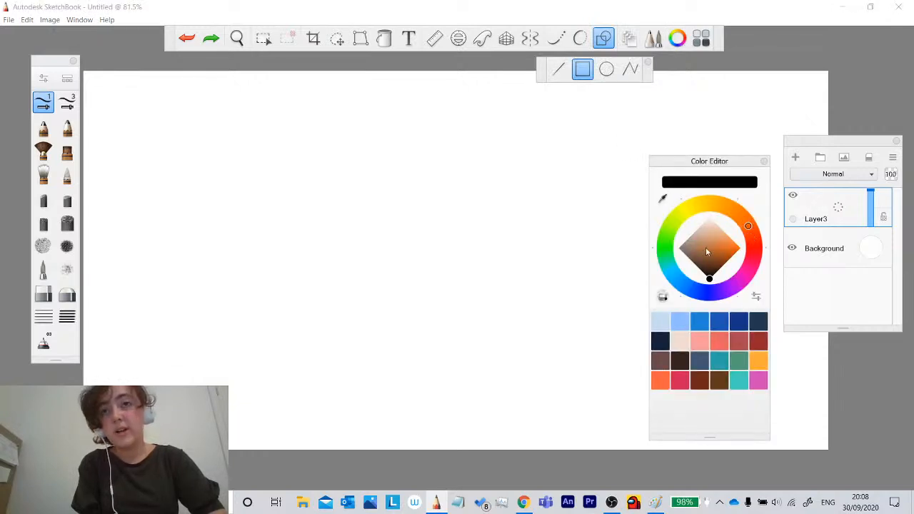
pyautogui.moveTo(706, 251); pyautogui.dragTo(704, 260)
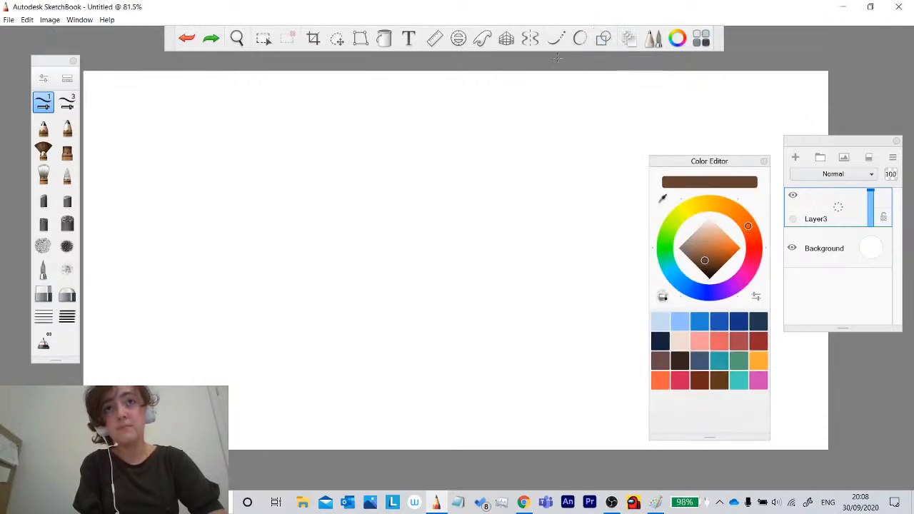
pyautogui.click(706, 246)
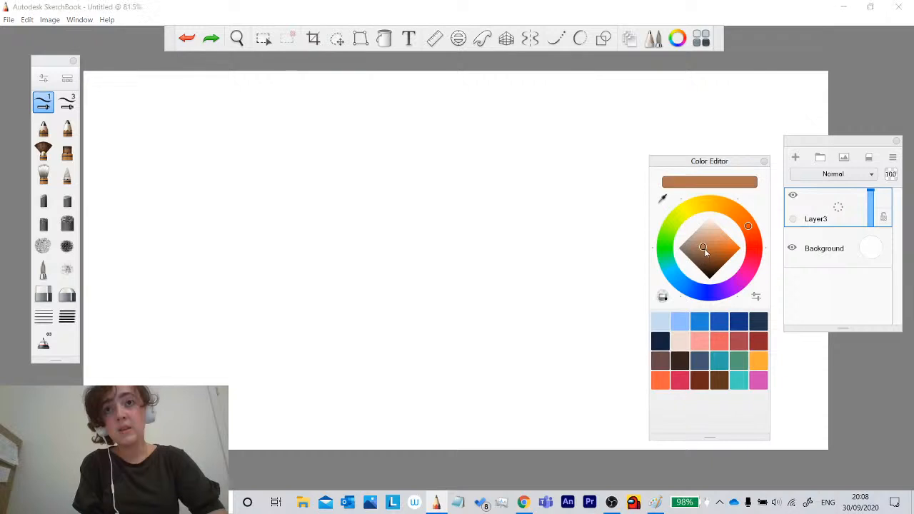
pyautogui.click(605, 39)
pyautogui.moveTo(572, 107); pyautogui.dragTo(266, 417)
pyautogui.click(384, 39)
pyautogui.click(453, 241)
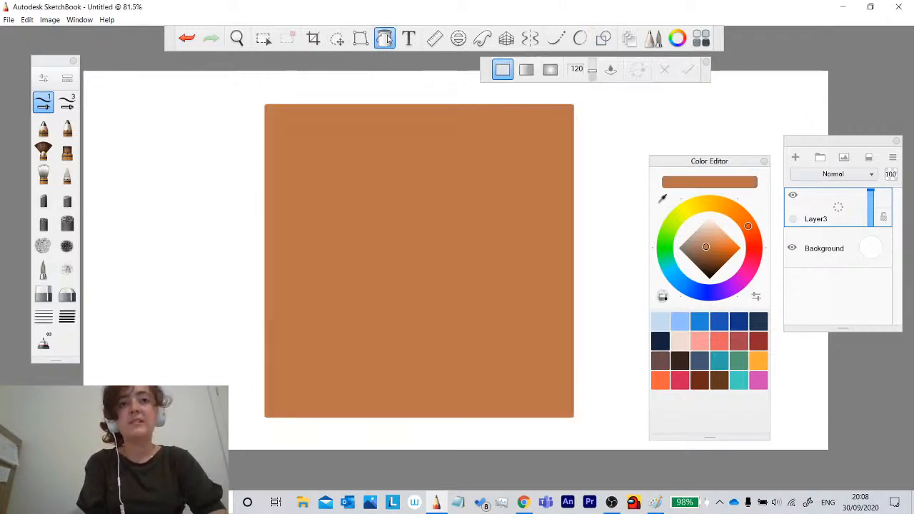
pyautogui.click(390, 41)
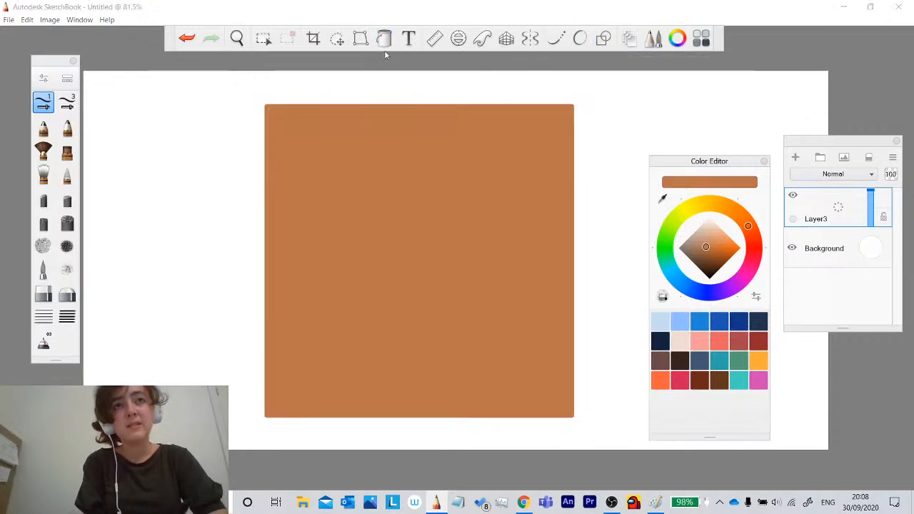
# Draw a dark brown square inside the orange-brown one, leaving an even border, and flood fill it with the same dark brown.
pyautogui.moveTo(705, 246); pyautogui.dragTo(706, 258)
pyautogui.click(604, 39)
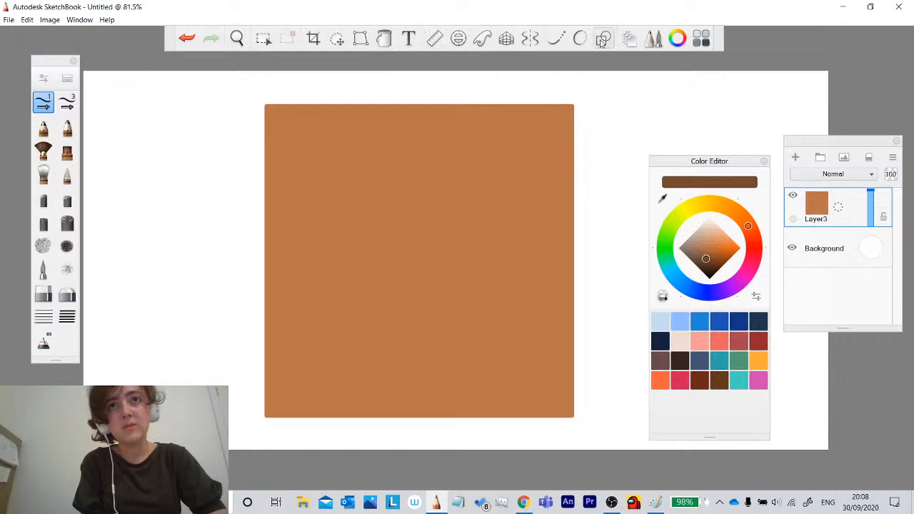
pyautogui.moveTo(557, 119); pyautogui.dragTo(283, 394)
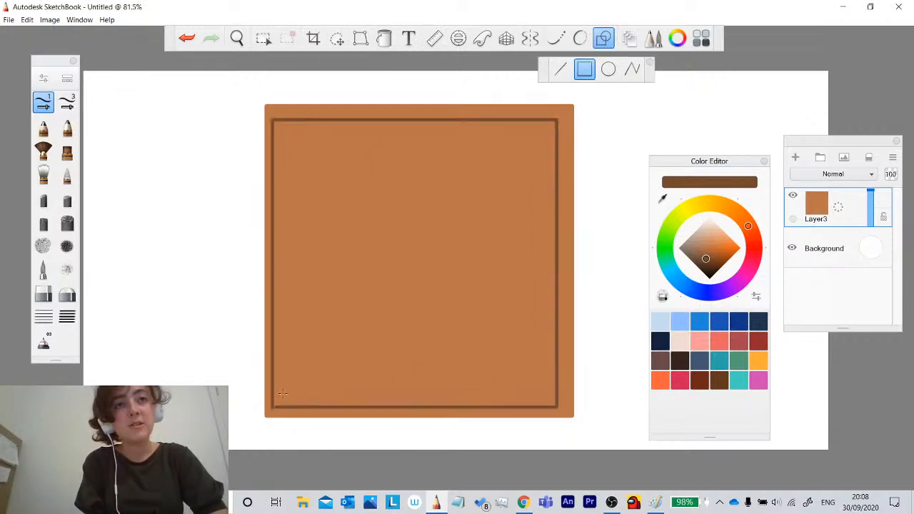
pyautogui.click(187, 38)
pyautogui.moveTo(554, 123)
pyautogui.mouseDown()
pyautogui.moveTo(280, 405)
pyautogui.moveTo(558, 120)
pyautogui.mouseUp()
pyautogui.click(385, 38)
pyautogui.click(429, 184)
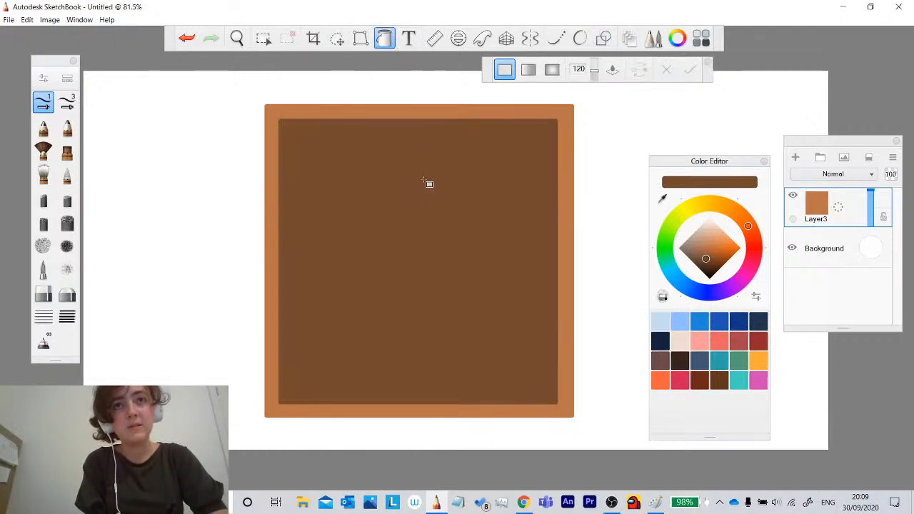
pyautogui.click(385, 39)
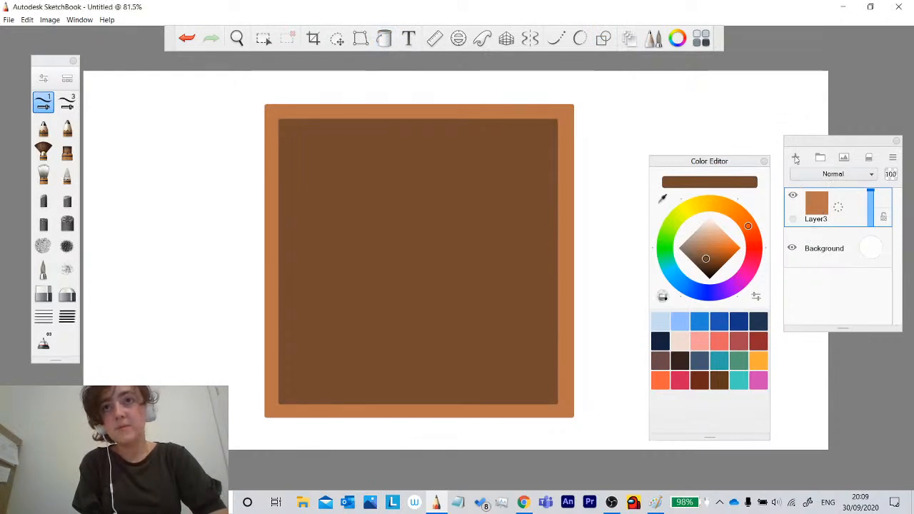
# Draw a horizontal orange-brown band across the middle of the dark square and fill it as the bookcase's shelf.
pyautogui.click(606, 38)
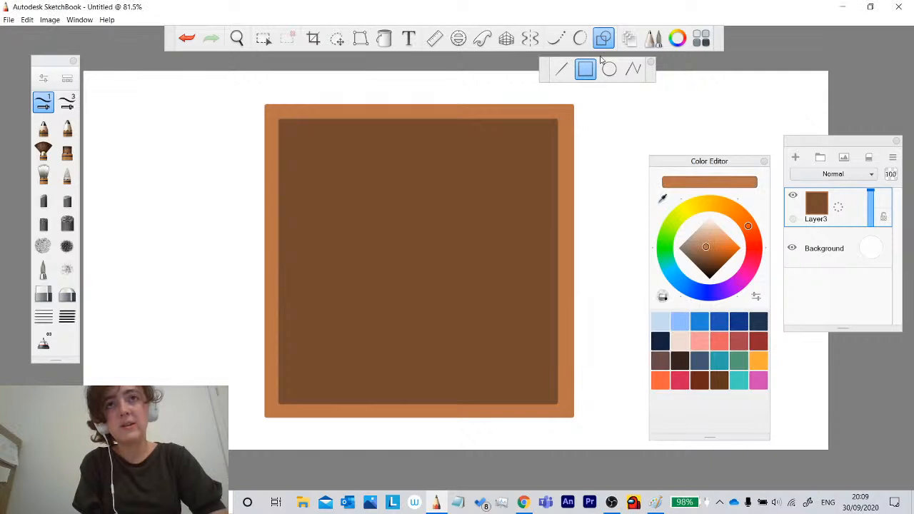
pyautogui.moveTo(560, 227); pyautogui.dragTo(274, 271)
pyautogui.hotkey('ctrl', 'z')
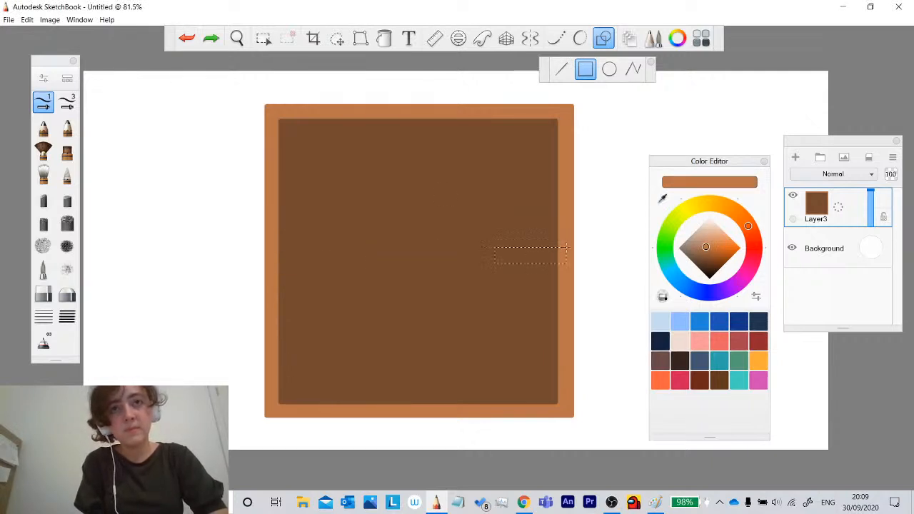
pyautogui.moveTo(566, 248); pyautogui.dragTo(274, 286)
pyautogui.click(384, 38)
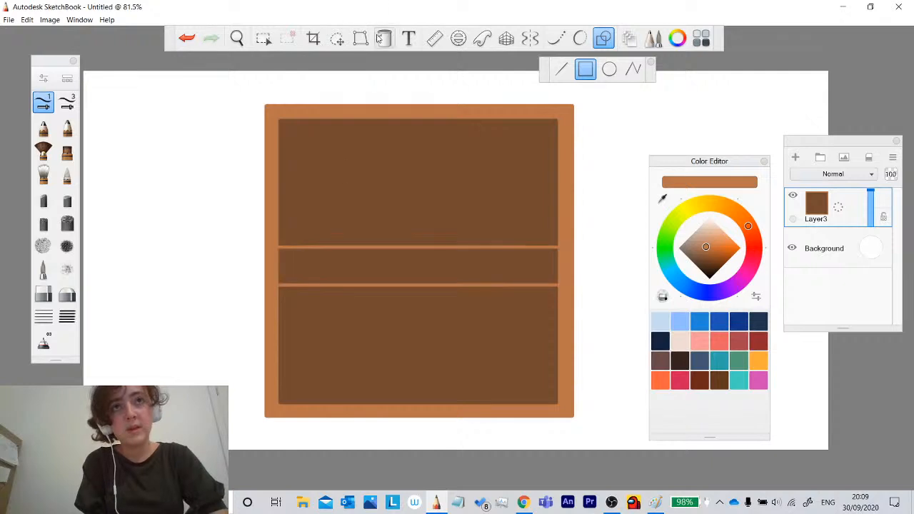
pyautogui.click(455, 268)
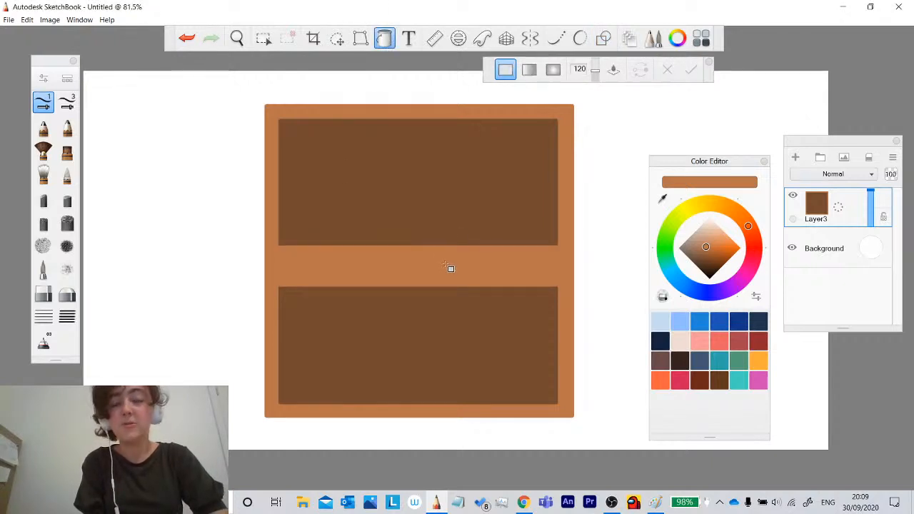
pyautogui.click(386, 40)
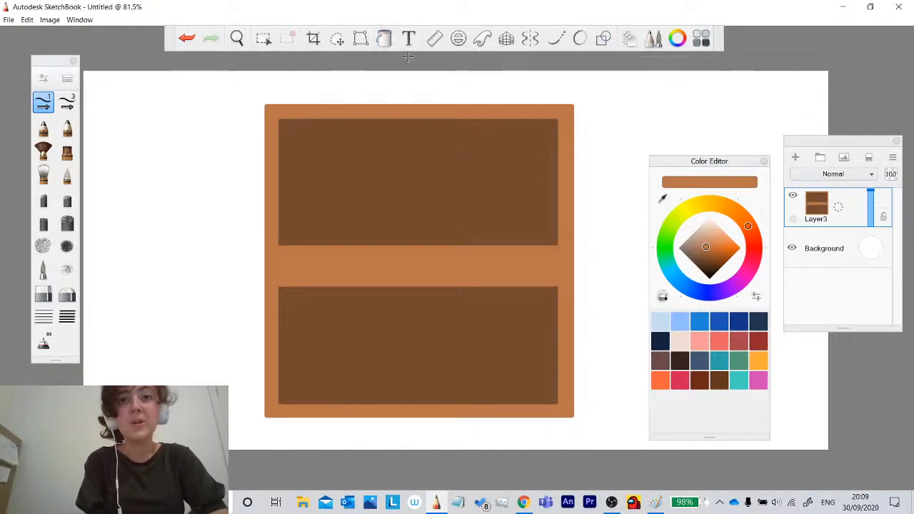
pyautogui.click(795, 157)
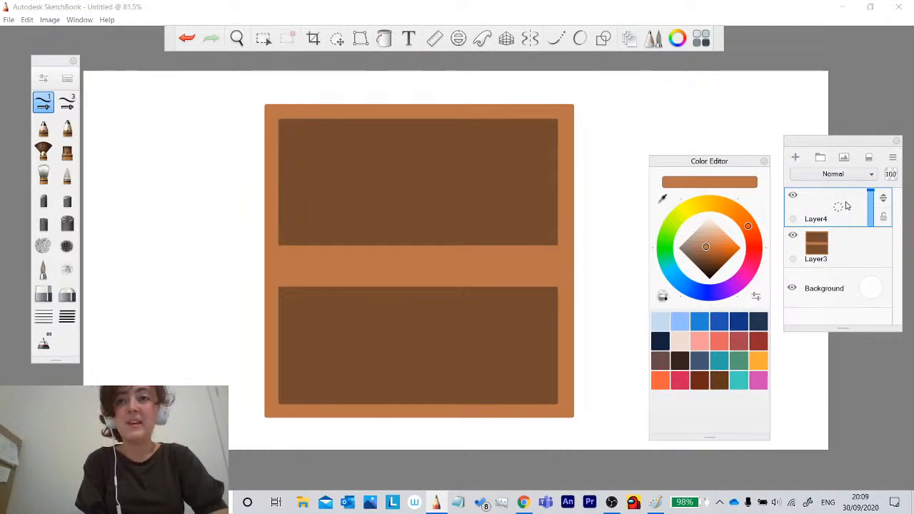
pyautogui.moveTo(616, 188); pyautogui.dragTo(508, 245)
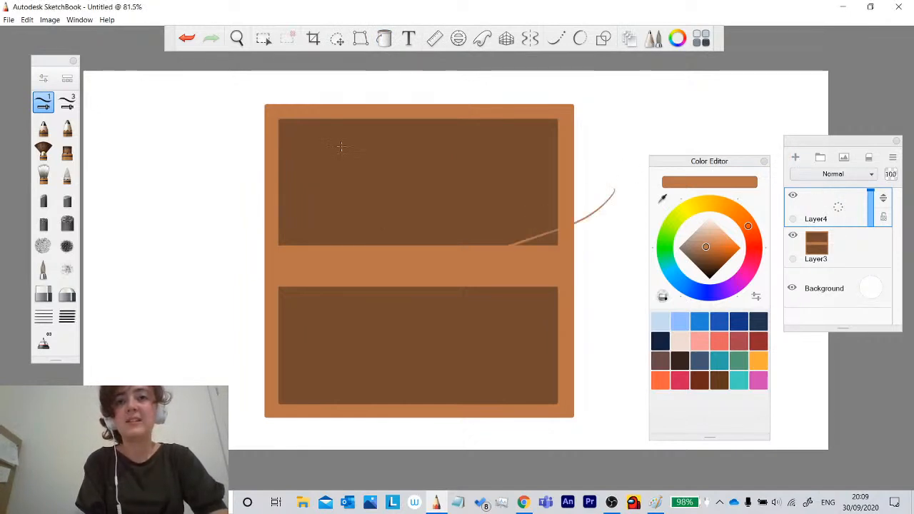
pyautogui.hotkey('ctrl', 'z')
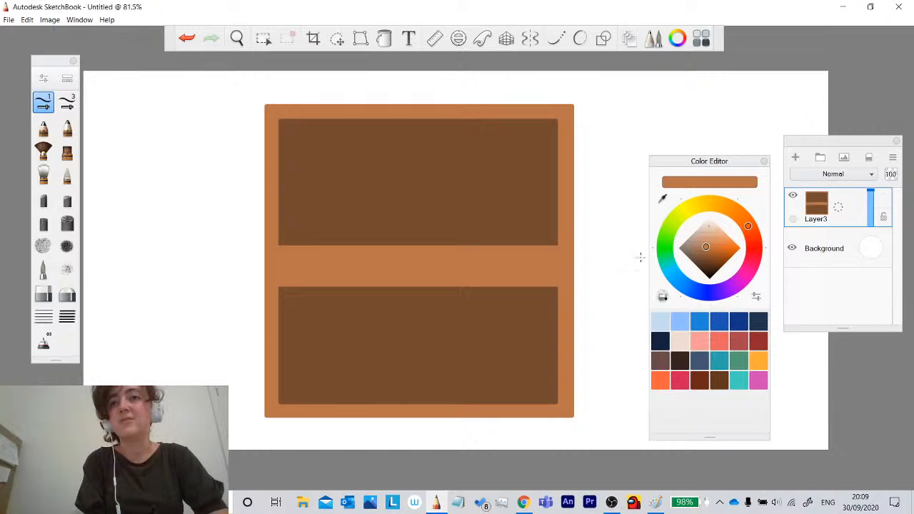
# Draw a narrow upright book outline in pinkish red near the right end of the upper shelf.
pyautogui.click(755, 244)
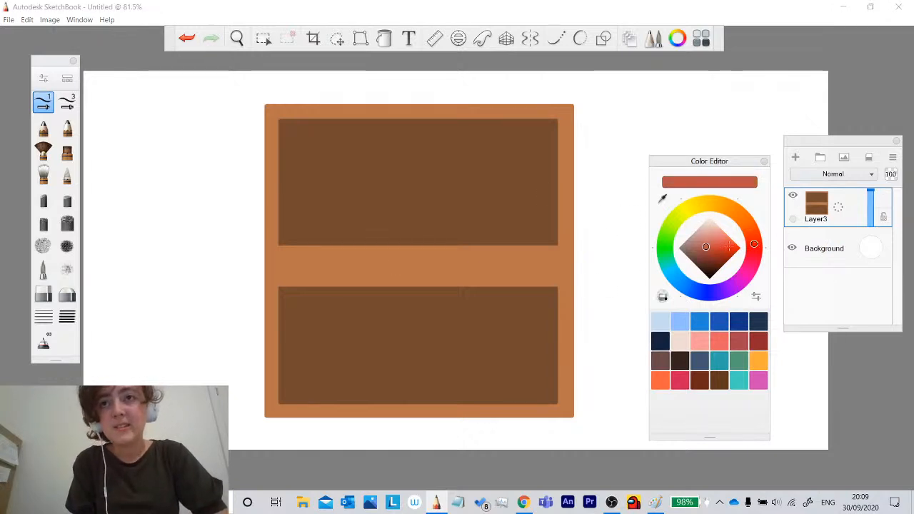
pyautogui.moveTo(717, 250); pyautogui.dragTo(705, 247)
pyautogui.click(764, 162)
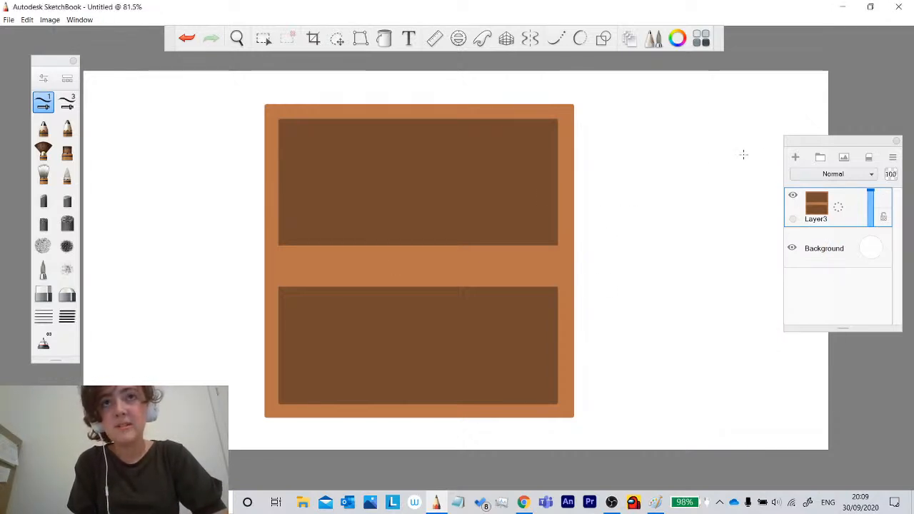
pyautogui.click(604, 38)
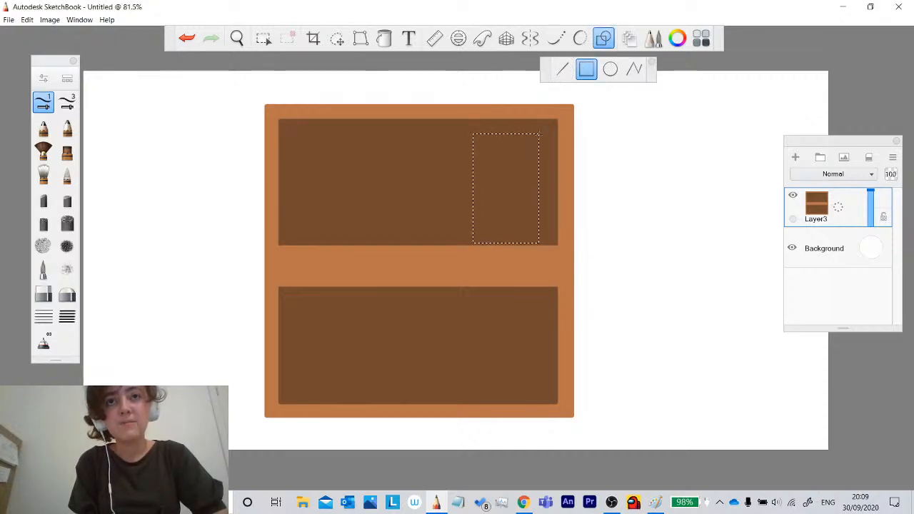
pyautogui.moveTo(499, 240); pyautogui.dragTo(500, 240)
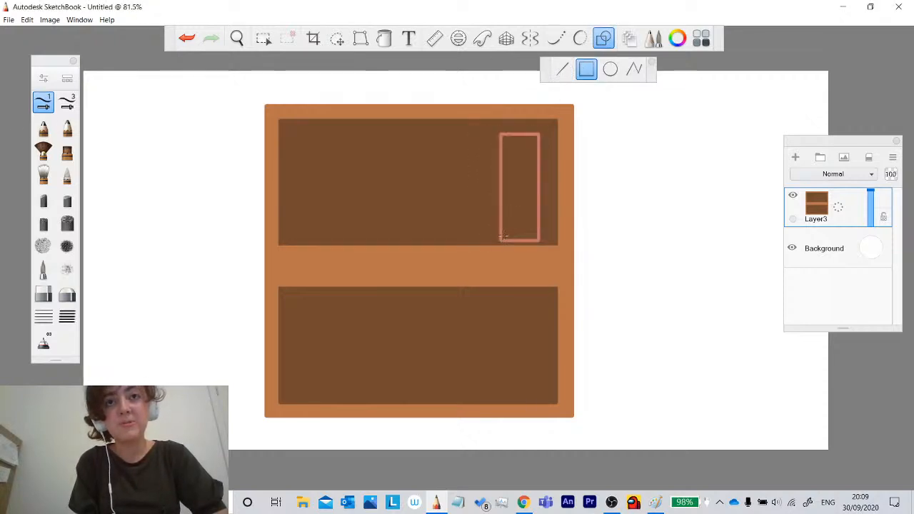
# Draw four more upright book outlines along the upper shelf in dark red, ochre, green and brown, working leftwards from the pinkish one.
pyautogui.click(673, 39)
pyautogui.click(704, 251)
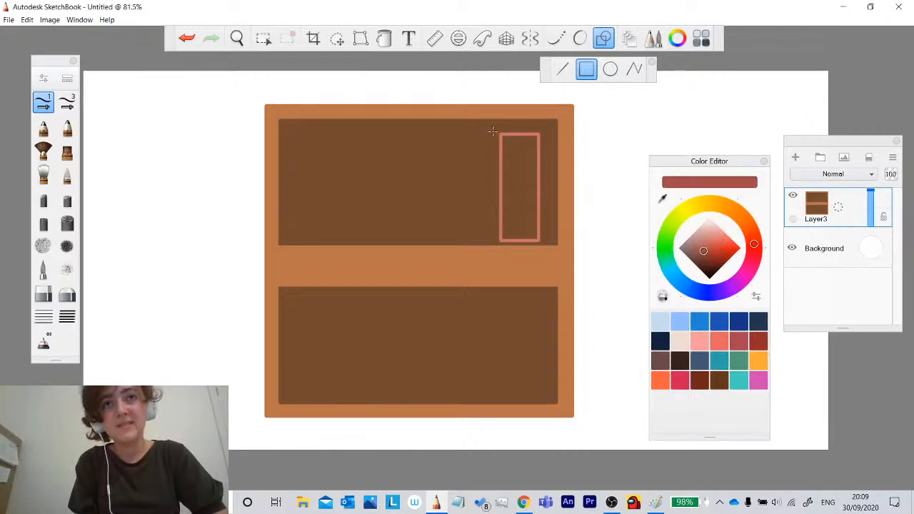
pyautogui.moveTo(468, 220); pyautogui.dragTo(446, 240)
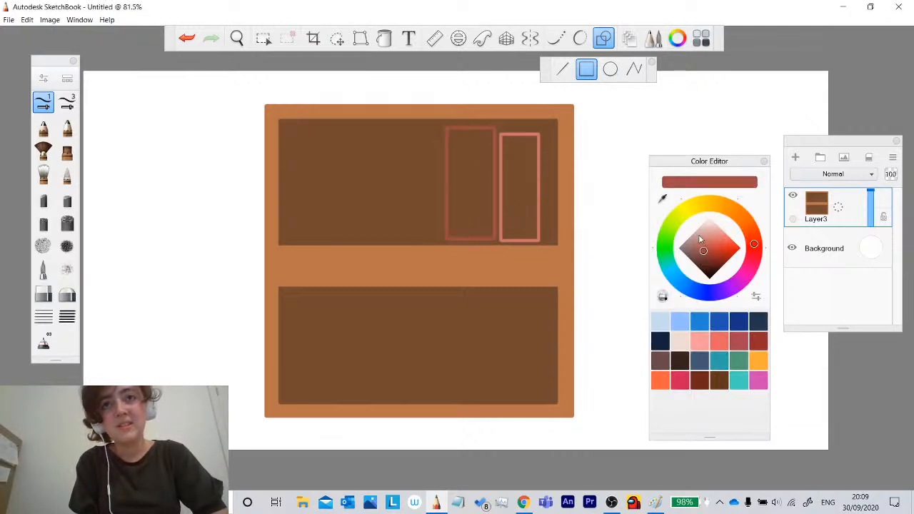
pyautogui.moveTo(755, 238)
pyautogui.mouseDown()
pyautogui.moveTo(748, 218)
pyautogui.moveTo(726, 207)
pyautogui.mouseUp()
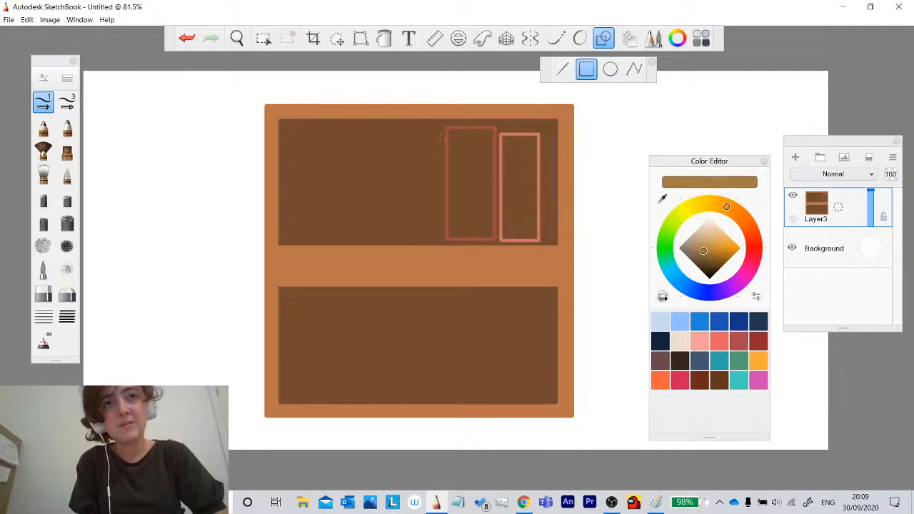
pyautogui.moveTo(384, 223); pyautogui.dragTo(391, 242)
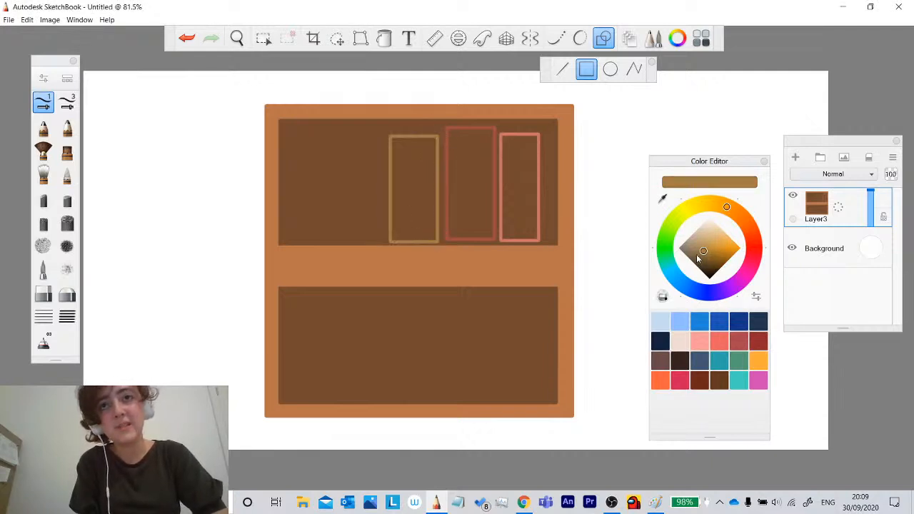
pyautogui.click(666, 239)
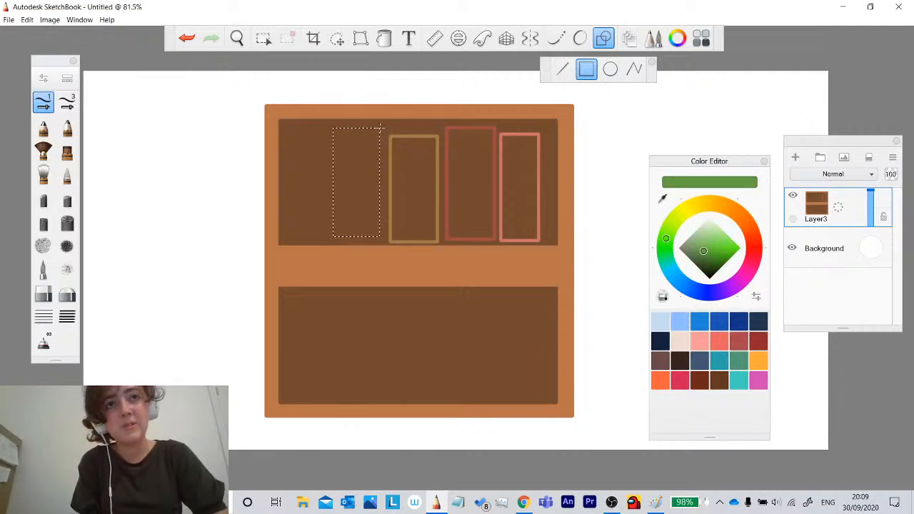
pyautogui.moveTo(382, 128); pyautogui.dragTo(381, 129)
pyautogui.click(743, 218)
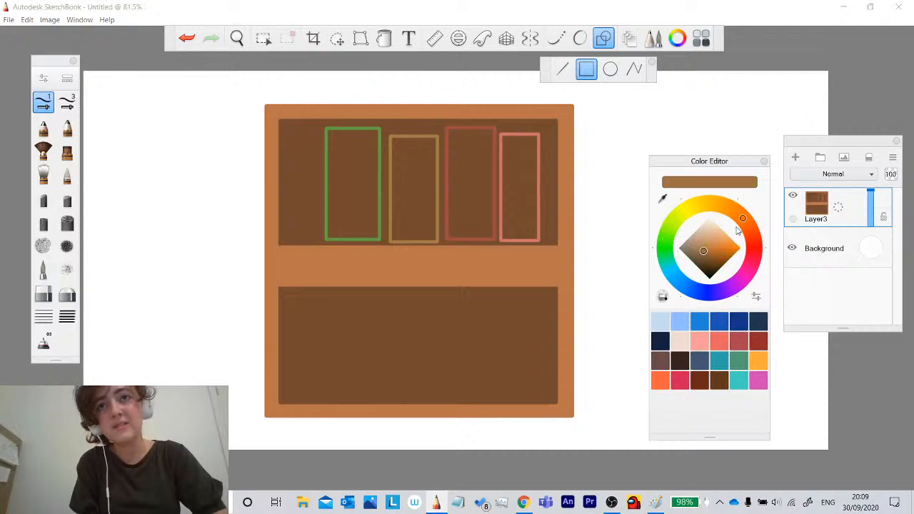
pyautogui.moveTo(319, 235); pyautogui.dragTo(319, 239)
# Try to flood fill the book outlines on the upper shelf with brown.
pyautogui.click(384, 39)
pyautogui.click(308, 165)
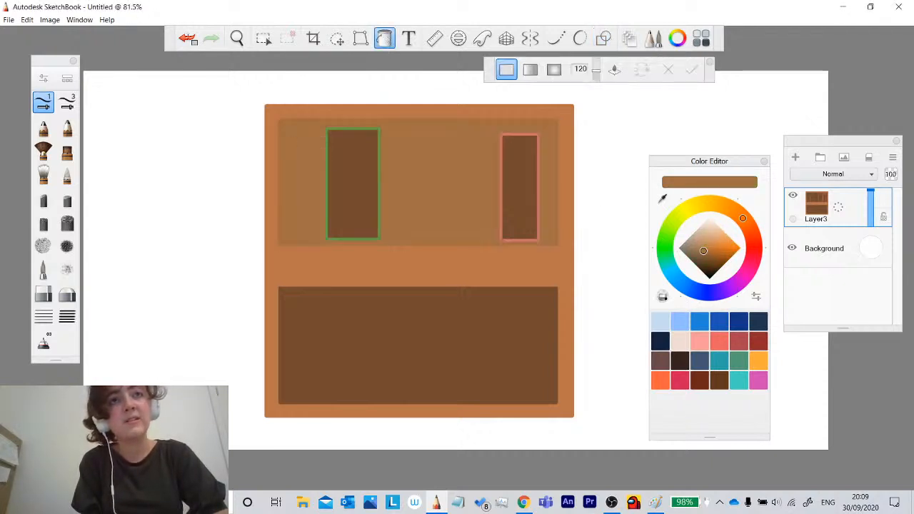
pyautogui.click(187, 39)
pyautogui.click(385, 41)
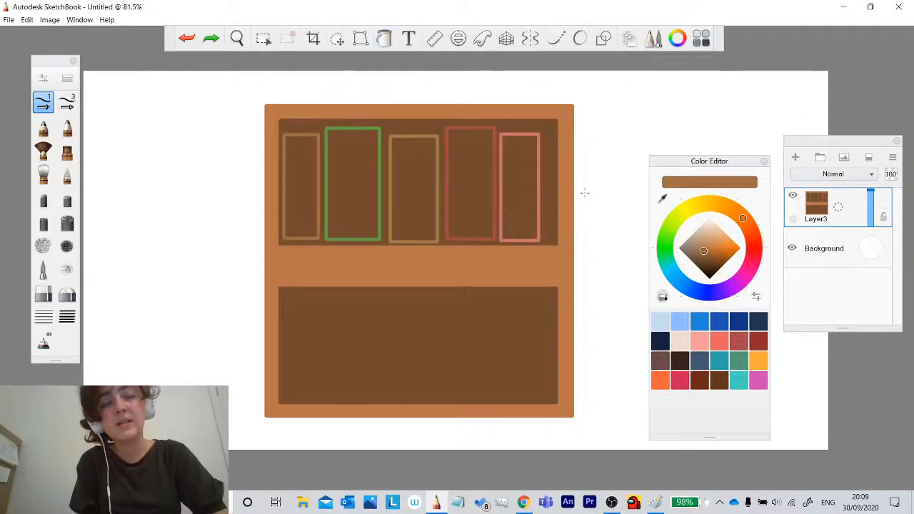
pyautogui.click(384, 39)
pyautogui.click(360, 182)
pyautogui.click(431, 171)
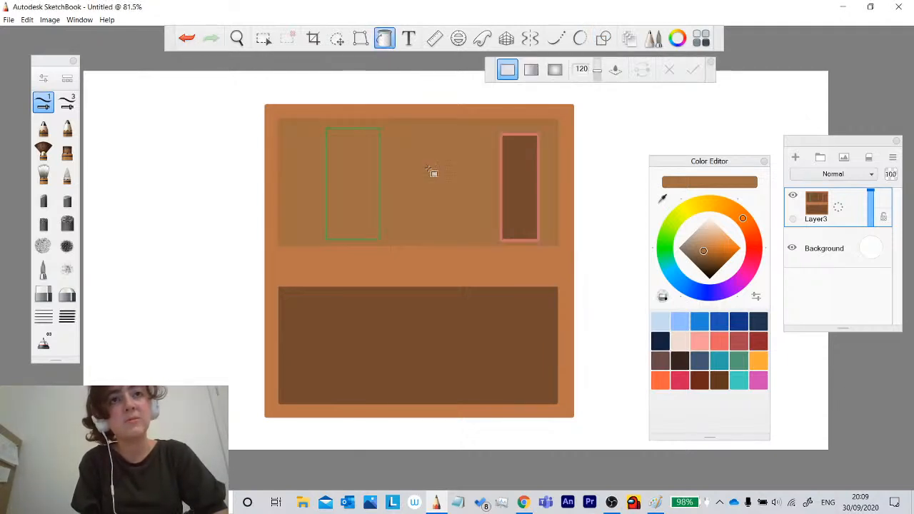
pyautogui.click(187, 38)
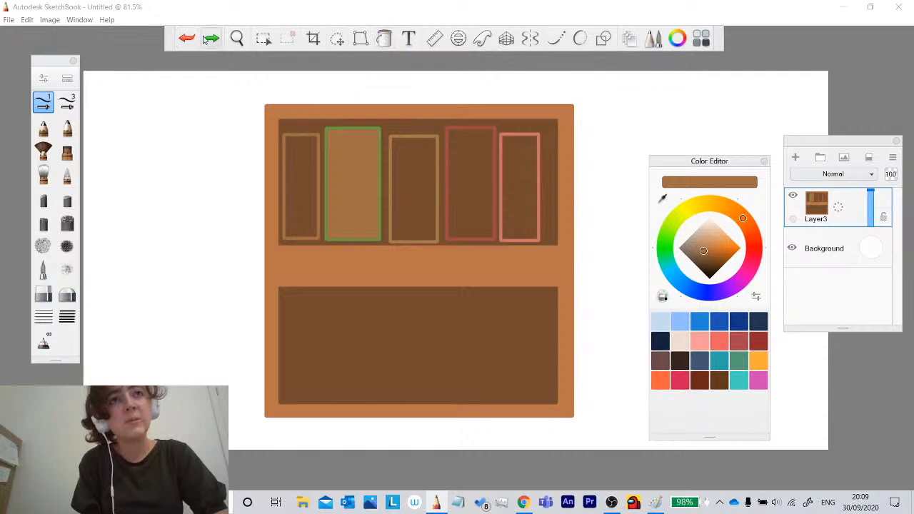
# Undo the remaining brown fill and all the book outlines on the upper shelf, including the pinkish red one.
pyautogui.click(190, 40)
pyautogui.click(191, 41)
pyautogui.click(191, 40)
pyautogui.click(190, 40)
pyautogui.click(188, 41)
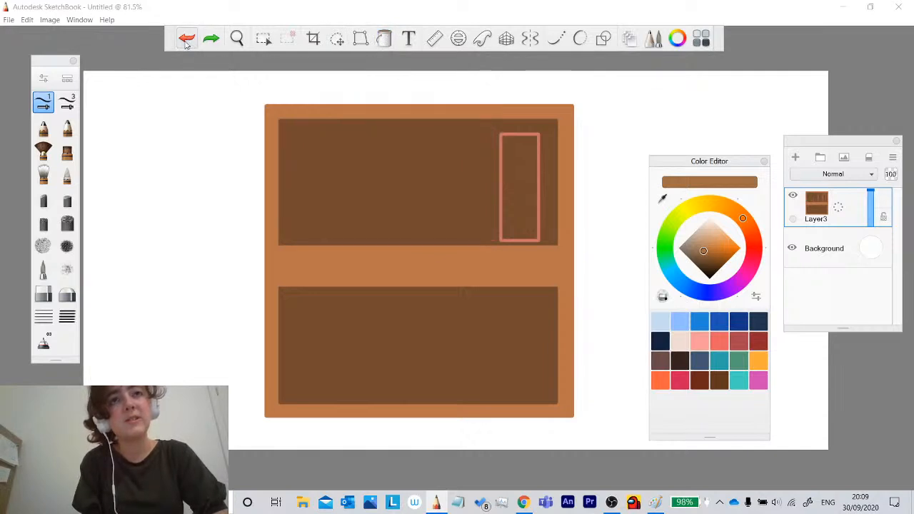
pyautogui.click(188, 40)
# Add a new layer above the bookcase, lock the bookcase layer and make the new layer active.
pyautogui.click(796, 156)
pyautogui.click(855, 259)
pyautogui.click(883, 258)
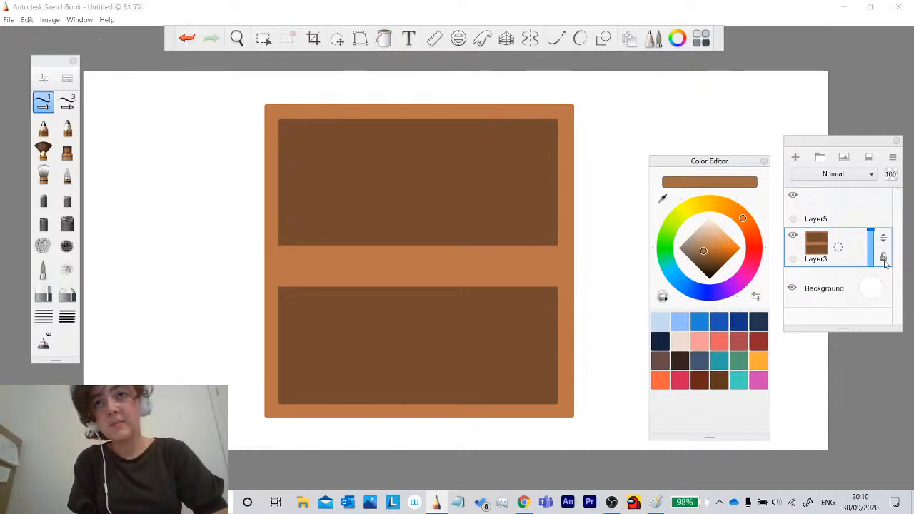
pyautogui.click(822, 196)
# Draw a narrow upright orange-red book near the right end of the upper shelf and flood fill it with the same colour.
pyautogui.click(749, 237)
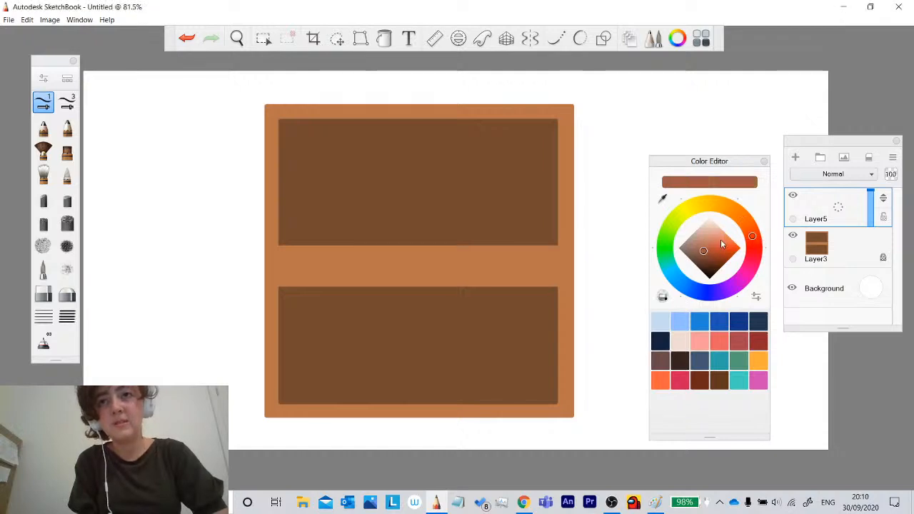
pyautogui.moveTo(721, 239); pyautogui.dragTo(715, 249)
pyautogui.click(603, 37)
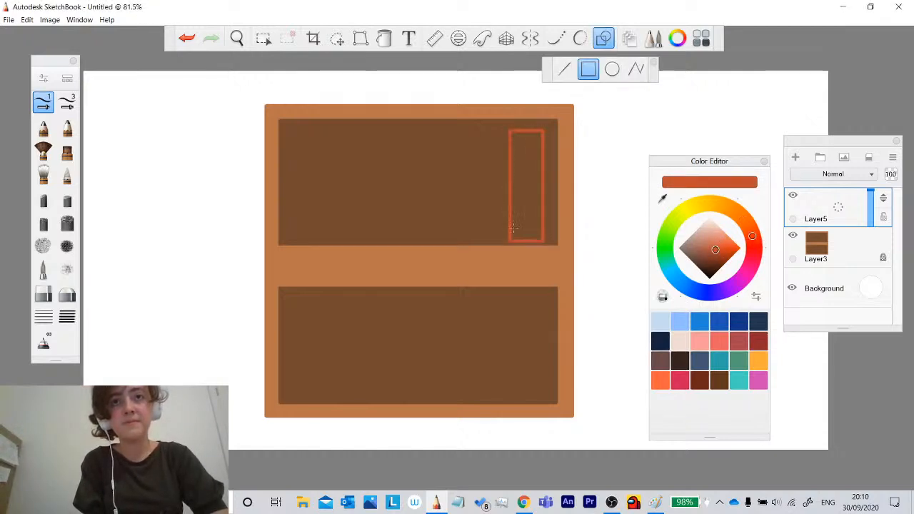
pyautogui.click(384, 38)
pyautogui.click(537, 190)
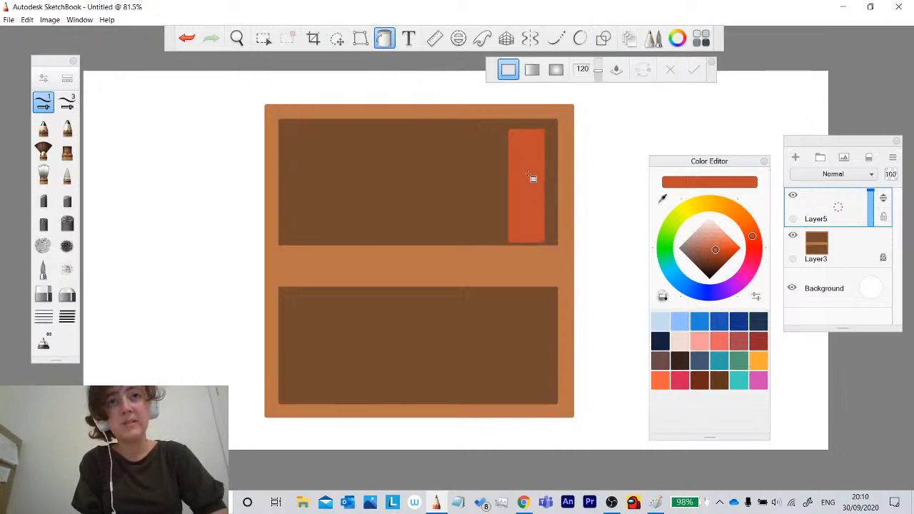
# Duplicate the book layer four times and move the topmost copy to the left end of the upper shelf.
pyautogui.click(237, 38)
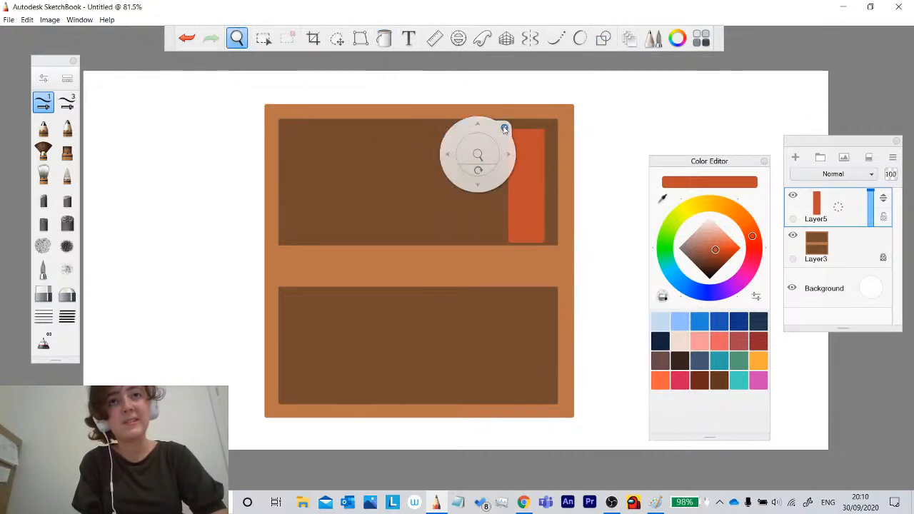
pyautogui.moveTo(824, 205); pyautogui.dragTo(791, 161)
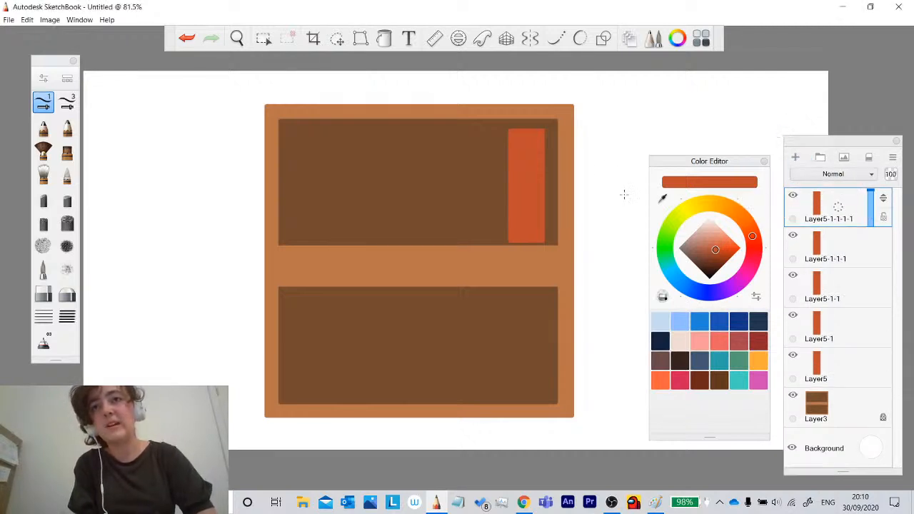
pyautogui.click(337, 38)
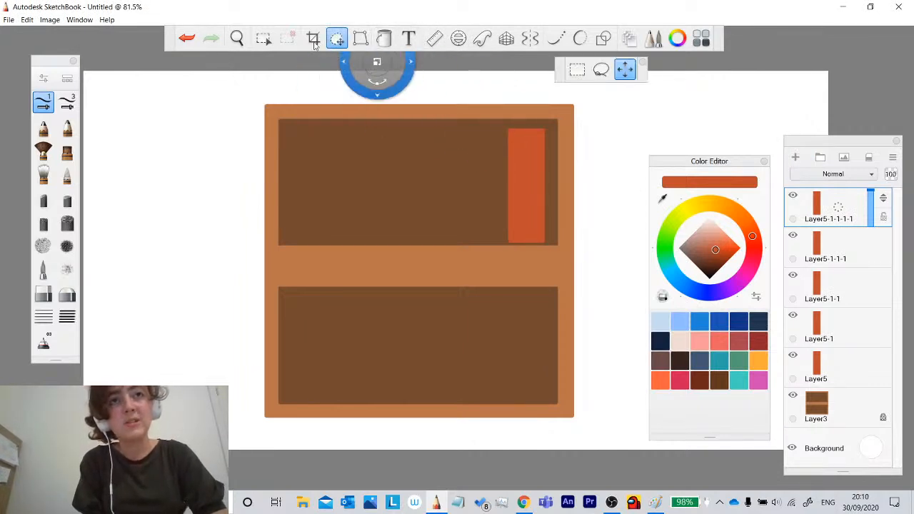
pyautogui.moveTo(361, 168)
pyautogui.mouseDown()
pyautogui.moveTo(258, 203)
pyautogui.moveTo(158, 160)
pyautogui.moveTo(136, 166)
pyautogui.mouseUp()
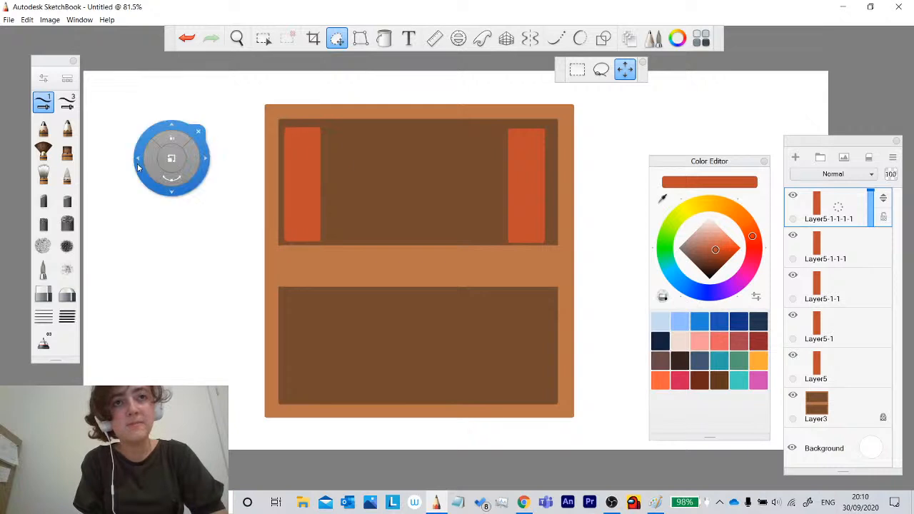
# Move the second book copy right beside the leftmost book on the upper shelf, leaving a narrow gap.
pyautogui.click(841, 251)
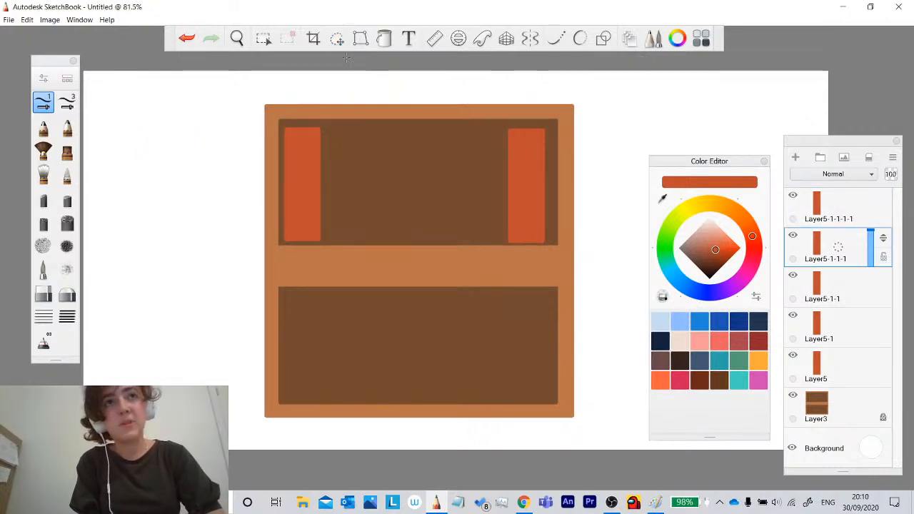
pyautogui.moveTo(302, 262); pyautogui.dragTo(114, 259)
pyautogui.click(261, 212)
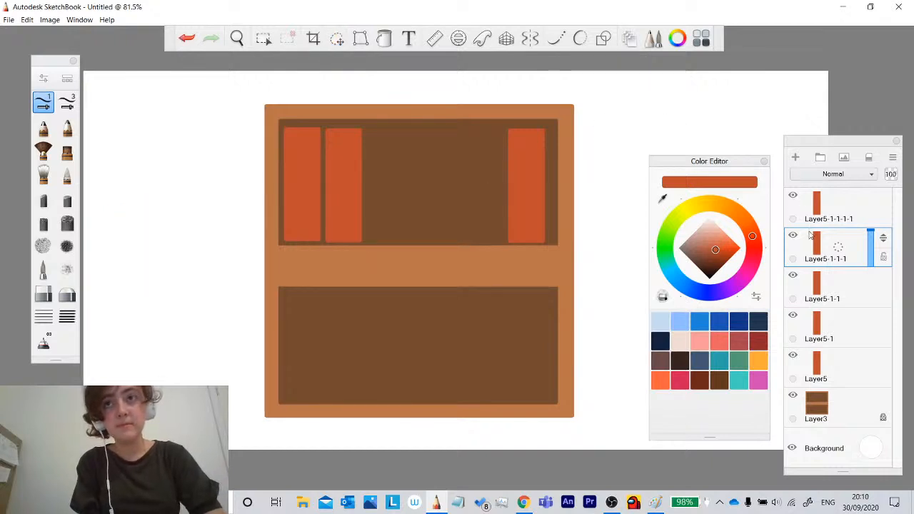
# Move the third book copy onto the lower shelf, standing upright slightly left of the middle.
pyautogui.click(822, 282)
pyautogui.click(337, 38)
pyautogui.moveTo(316, 175); pyautogui.dragTo(153, 350)
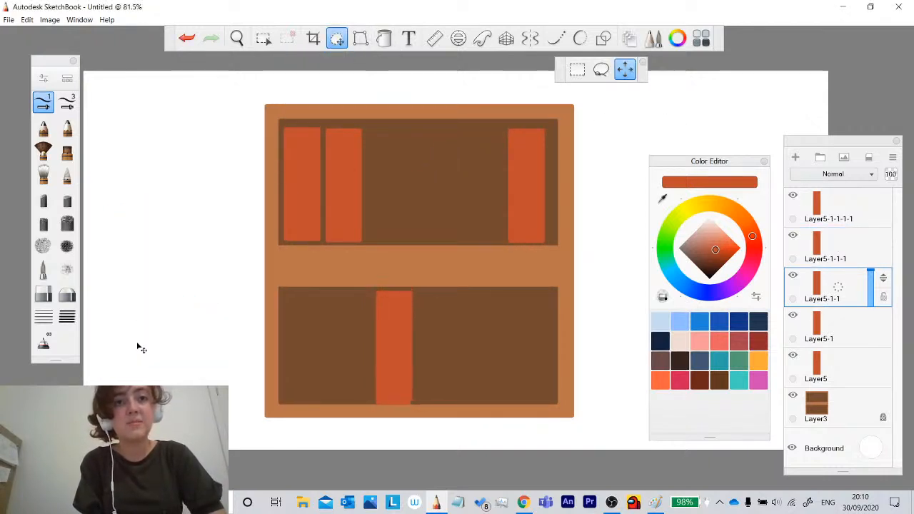
pyautogui.moveTo(422, 297); pyautogui.dragTo(408, 295)
pyautogui.click(465, 247)
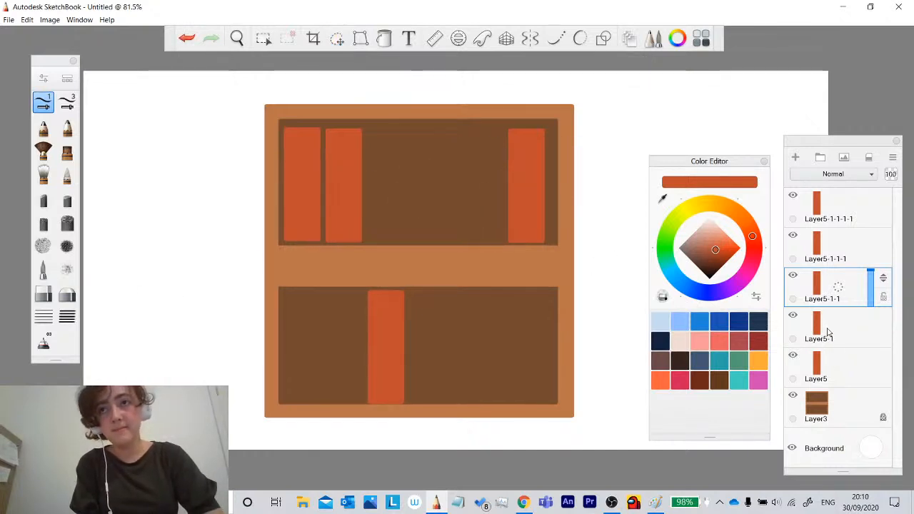
pyautogui.click(338, 40)
pyautogui.moveTo(326, 315)
pyautogui.mouseDown()
pyautogui.moveTo(418, 362)
pyautogui.moveTo(310, 295)
pyautogui.moveTo(329, 314)
pyautogui.mouseUp()
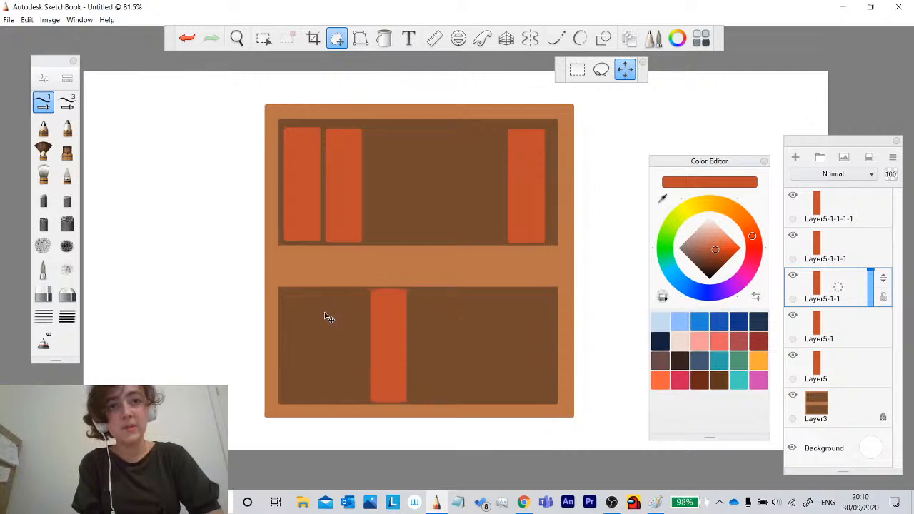
pyautogui.click(337, 323)
# Move the fourth book copy onto the lower shelf and rotate it so it leans against the upright book's right side.
pyautogui.click(817, 341)
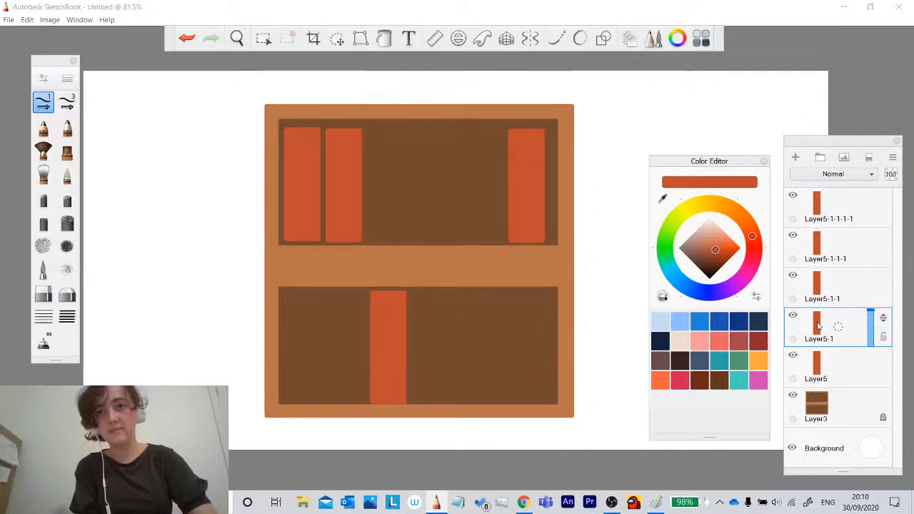
pyautogui.click(338, 40)
pyautogui.moveTo(325, 240); pyautogui.dragTo(372, 443)
pyautogui.moveTo(264, 292); pyautogui.dragTo(226, 311)
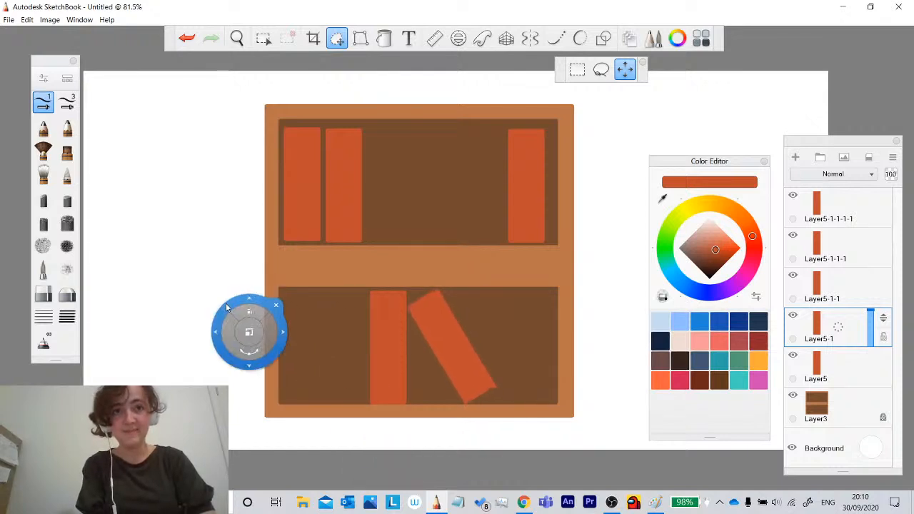
pyautogui.click(278, 294)
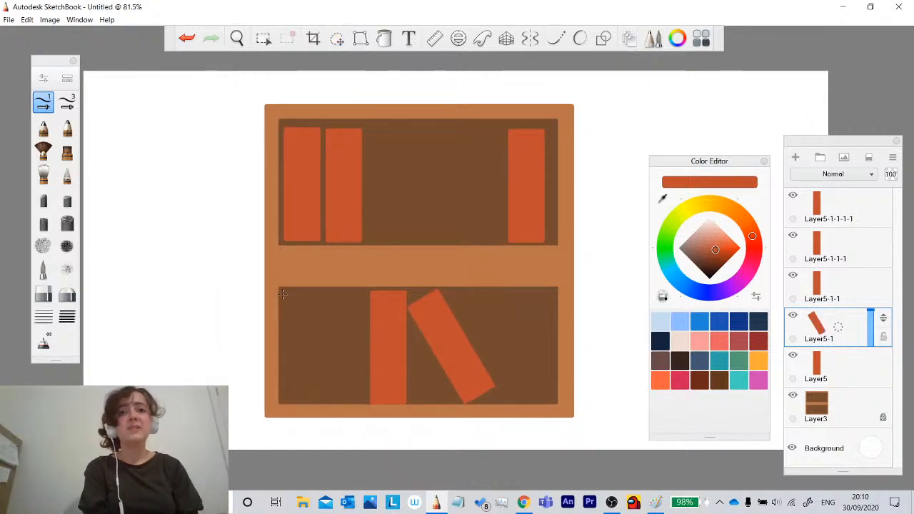
# Merge the five book layers into a single layer above the bookcase.
pyautogui.click(813, 215)
pyautogui.hotkey('ctrl', 'e')
pyautogui.hotkey('ctrl', 'e')
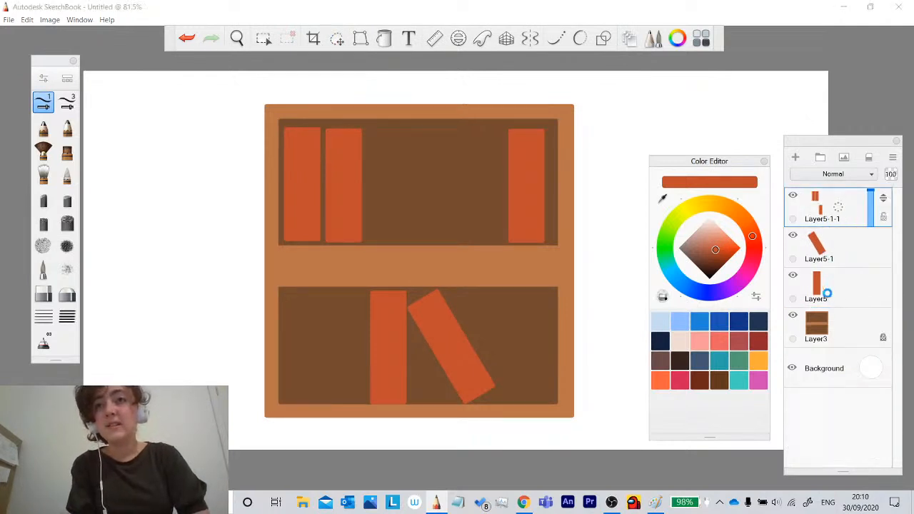
pyautogui.hotkey('ctrl', 'e')
pyautogui.hotkey('ctrl', 'e')
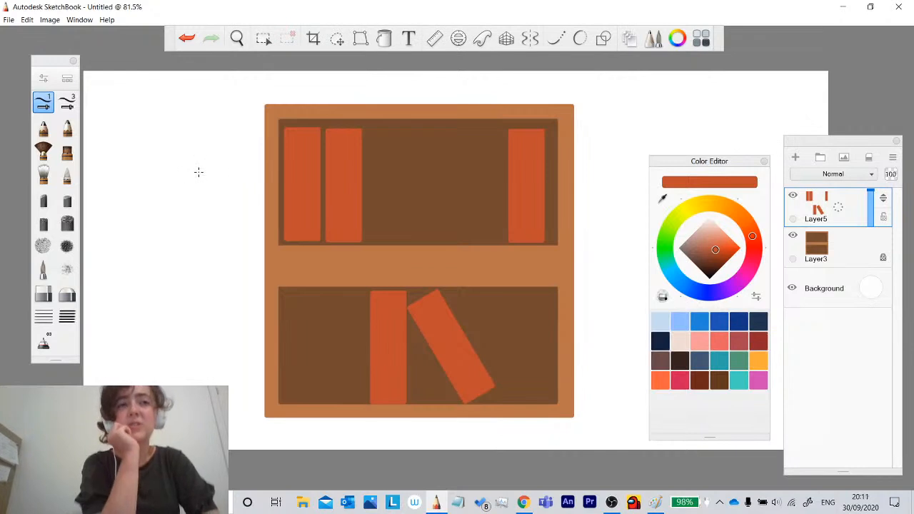
# Try to sketch an open rectangular outline freehand on the white canvas left of the bookcase.
pyautogui.click(187, 37)
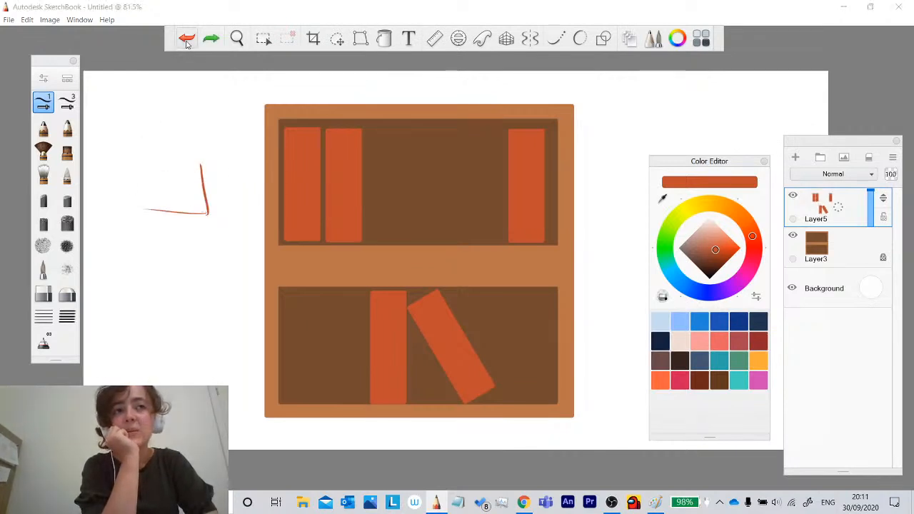
pyautogui.click(186, 38)
pyautogui.click(187, 38)
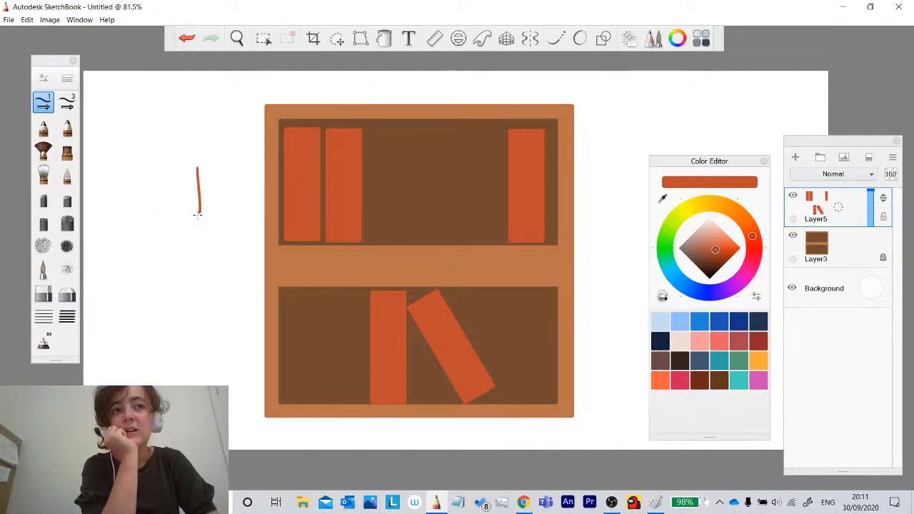
pyautogui.moveTo(198, 213); pyautogui.dragTo(108, 214)
pyautogui.moveTo(197, 169); pyautogui.dragTo(120, 174)
pyautogui.click(186, 38)
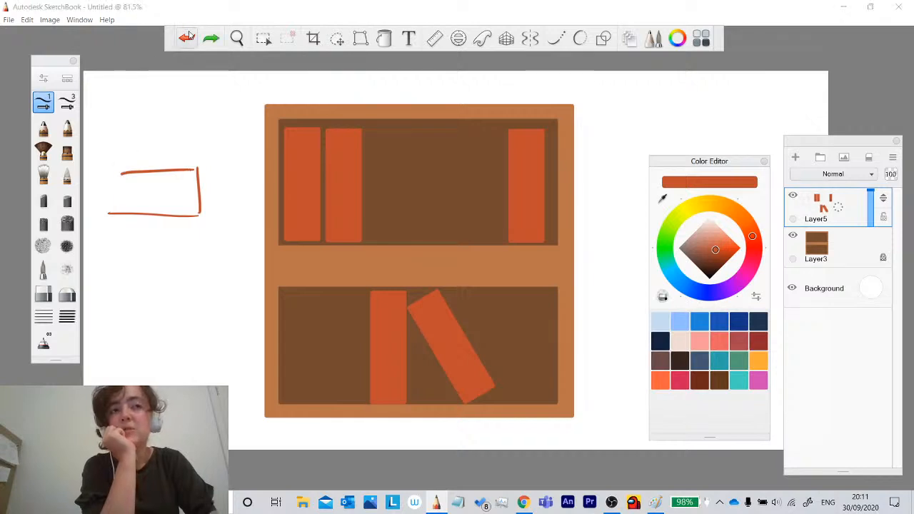
pyautogui.click(187, 38)
pyautogui.click(187, 38)
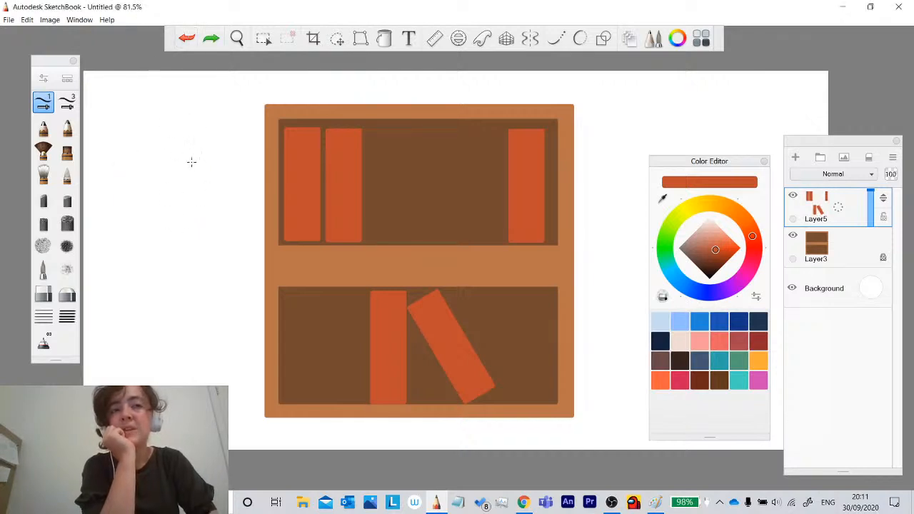
# Lock the merged books layer and create a new layer group above it.
pyautogui.click(881, 218)
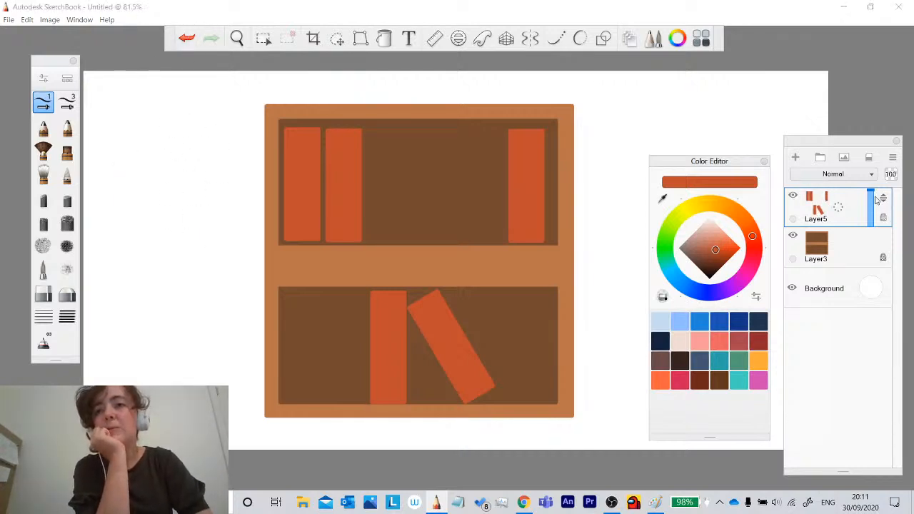
pyautogui.click(821, 157)
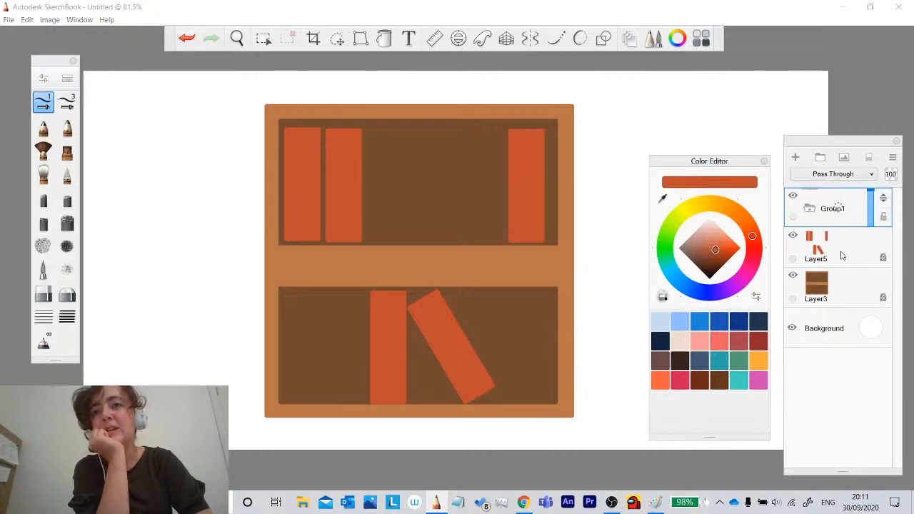
# Move the books layer and the bookcase layer into the new group, collapse the group and lock it.
pyautogui.moveTo(879, 226); pyautogui.dragTo(834, 186)
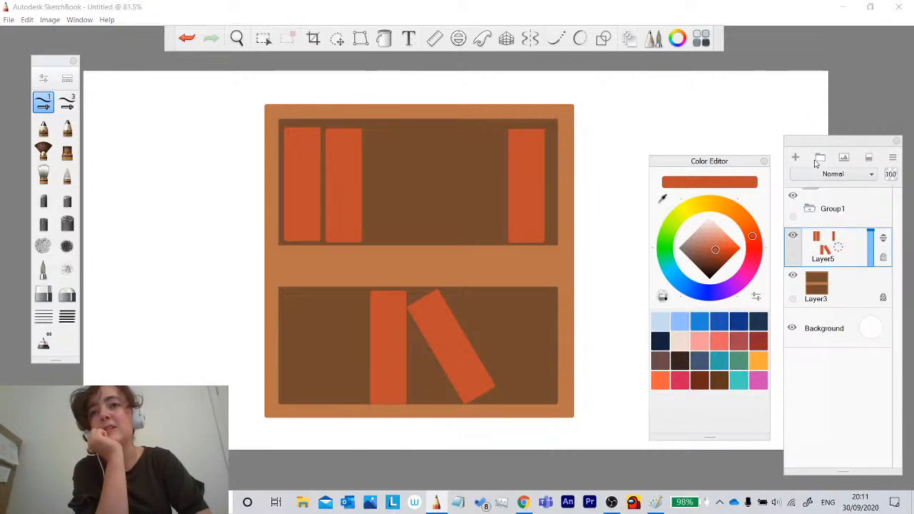
pyautogui.click(870, 289)
pyautogui.moveTo(884, 278); pyautogui.dragTo(891, 215)
pyautogui.click(811, 208)
pyautogui.click(883, 217)
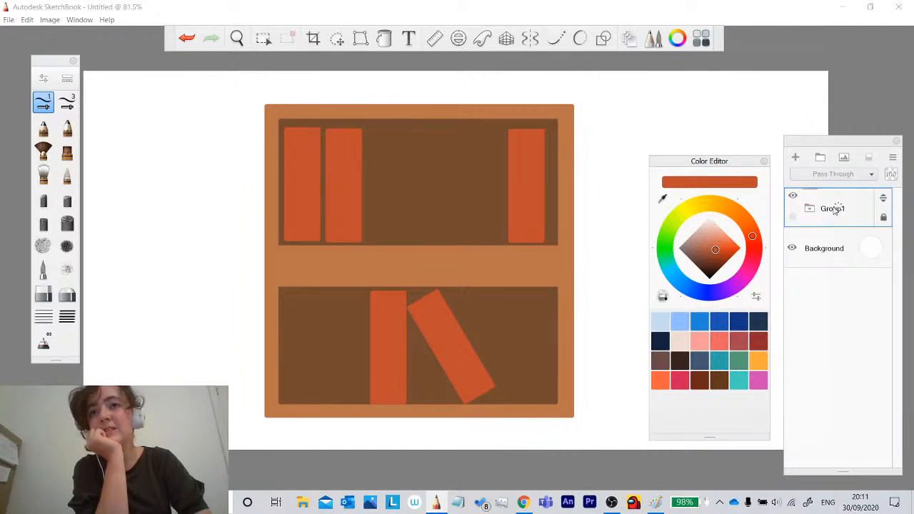
# Add a new layer above the group, unlock the group and lower its opacity to 58.
pyautogui.click(796, 157)
pyautogui.click(862, 261)
pyautogui.click(884, 258)
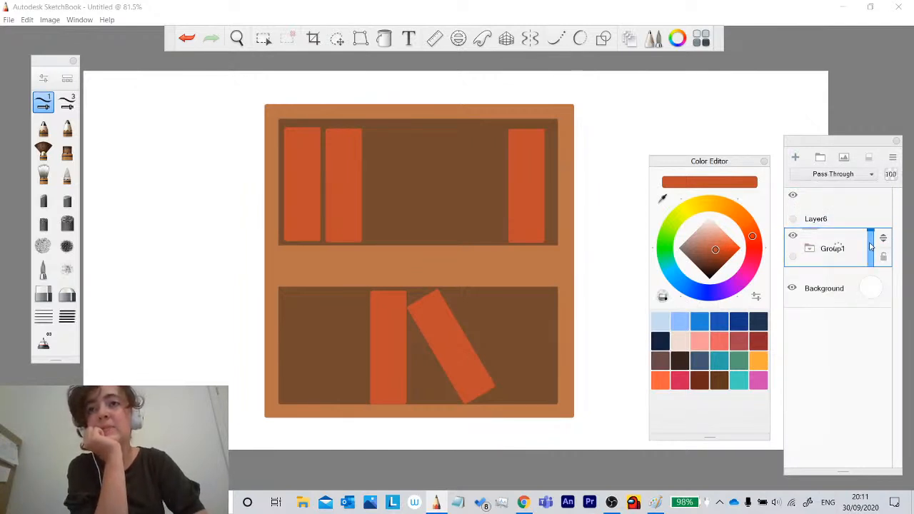
pyautogui.moveTo(871, 242); pyautogui.dragTo(872, 252)
pyautogui.moveTo(848, 155); pyautogui.dragTo(845, 125)
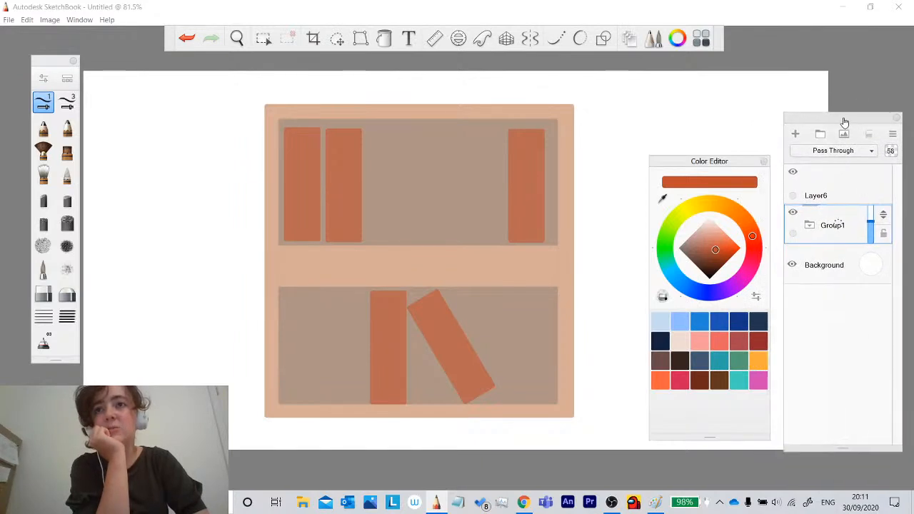
# Restore the group to full opacity, sample the bookcase frame's light brown, and fade the group to 51.
pyautogui.click(848, 190)
pyautogui.click(860, 220)
pyautogui.moveTo(871, 222); pyautogui.dragTo(871, 204)
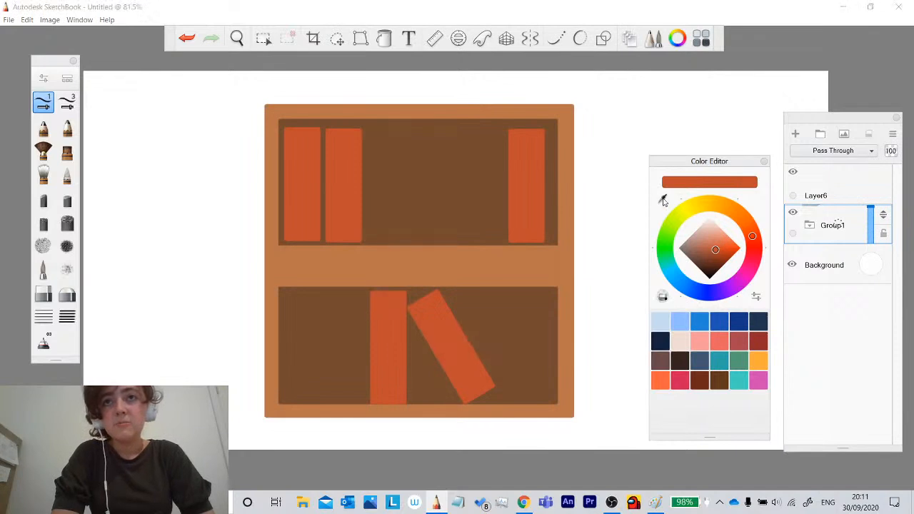
pyautogui.click(495, 115)
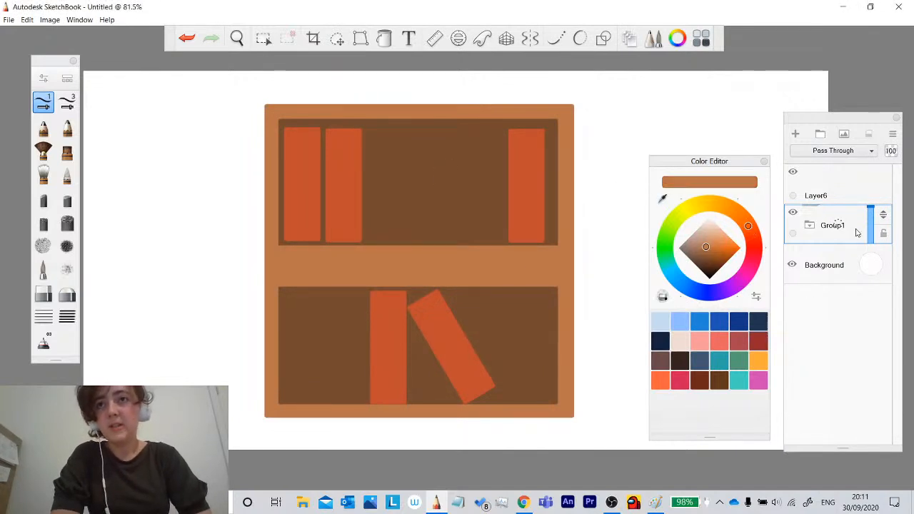
pyautogui.moveTo(870, 213); pyautogui.dragTo(871, 224)
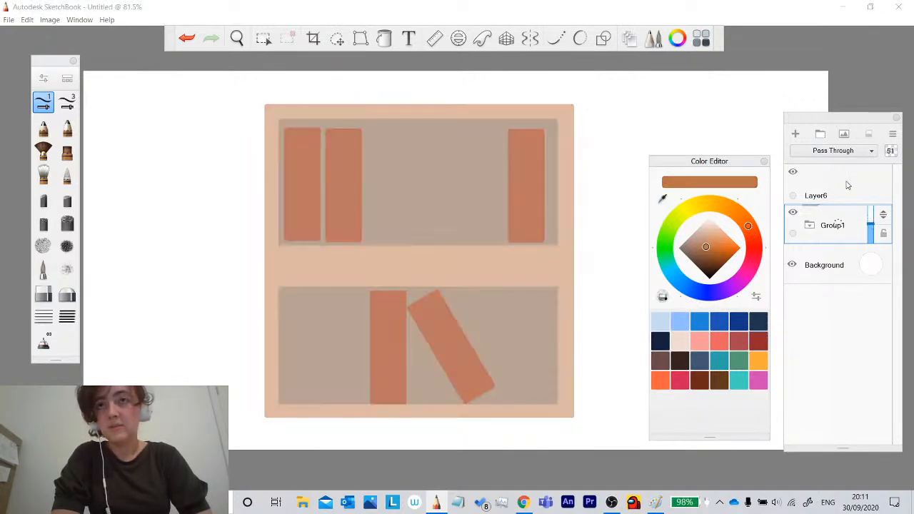
# On the new layer, draw a rectangle across the upper part of the bookcase and fill it with the sampled brown.
pyautogui.click(848, 186)
pyautogui.click(604, 40)
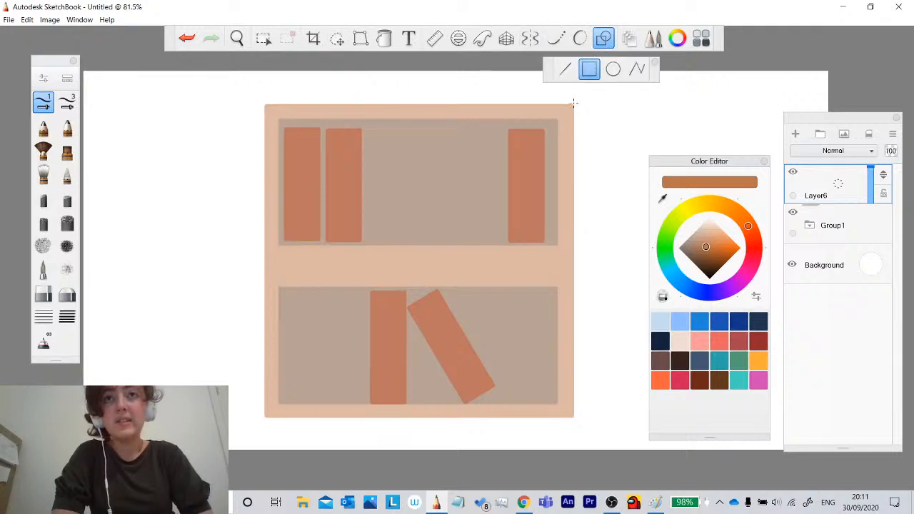
pyautogui.moveTo(358, 173); pyautogui.dragTo(264, 186)
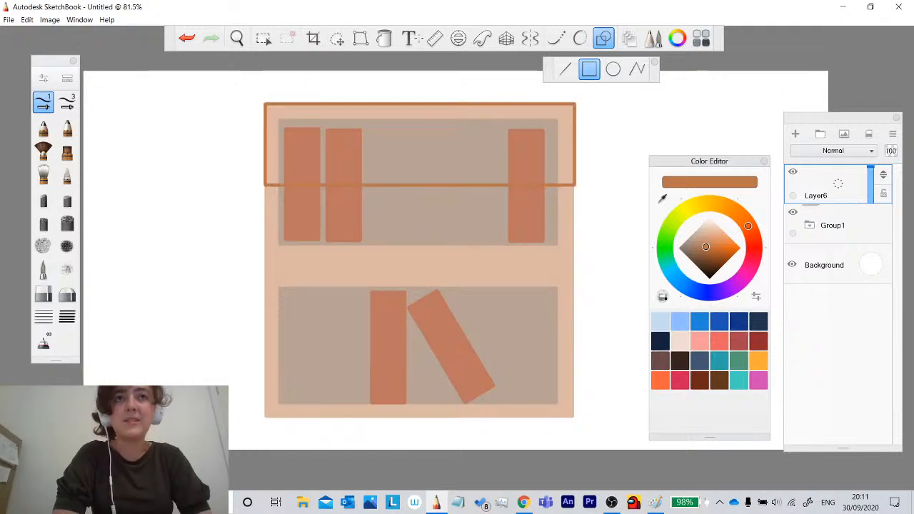
pyautogui.click(385, 38)
pyautogui.click(404, 136)
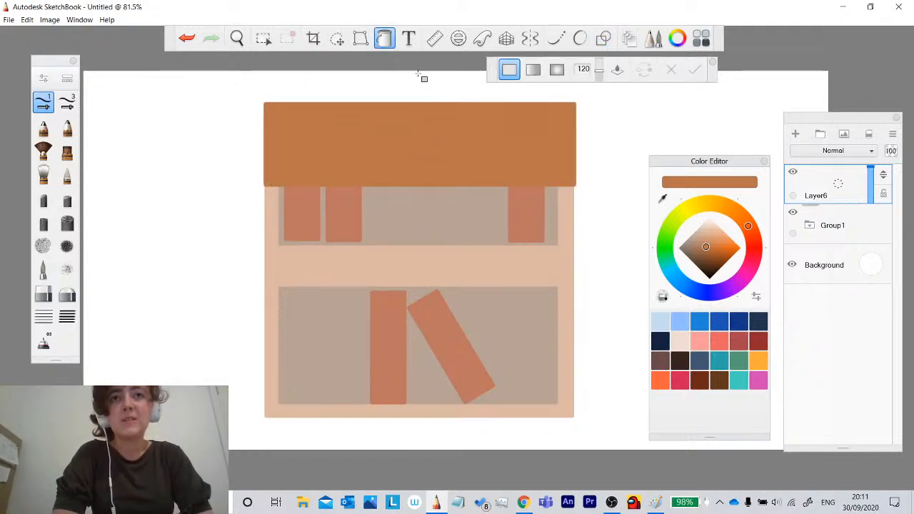
pyautogui.click(386, 39)
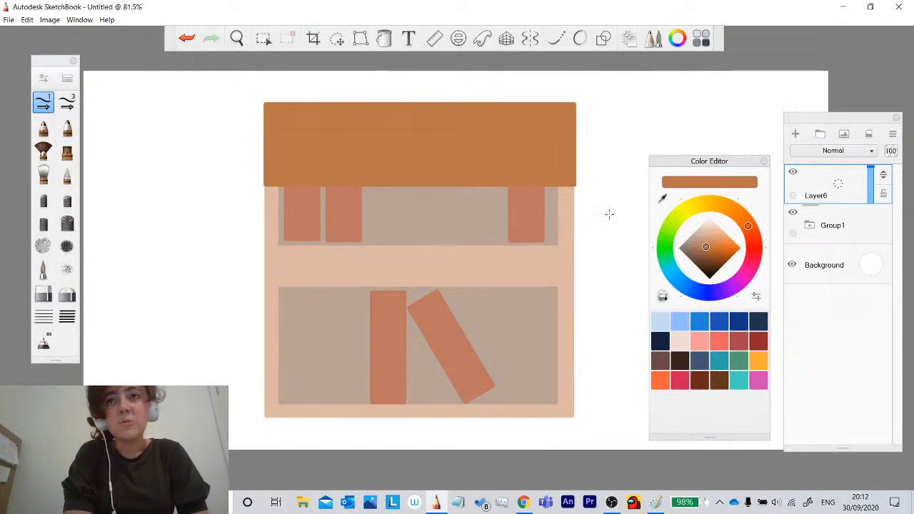
# Add another layer above the brown rectangle and try a freehand vertical stroke down the bookcase's right edge on the rectangle's layer.
pyautogui.click(796, 134)
pyautogui.click(829, 226)
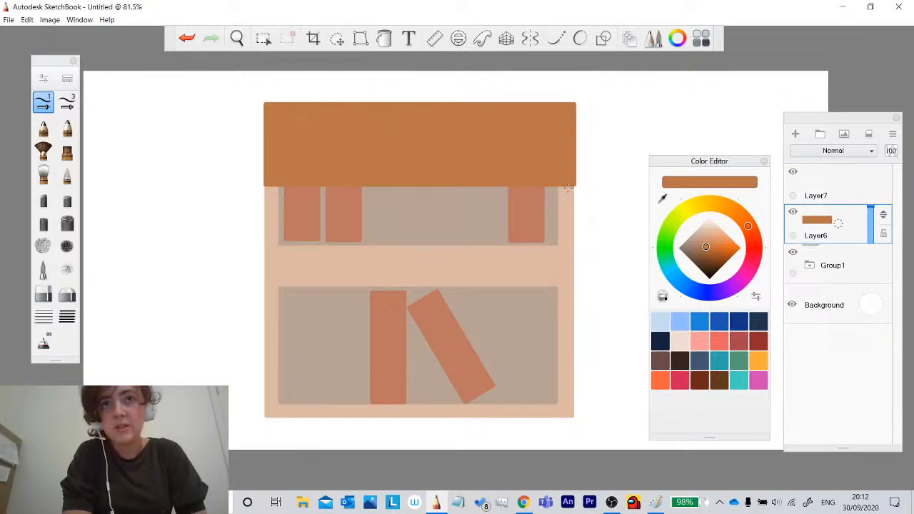
pyautogui.moveTo(574, 188); pyautogui.dragTo(570, 356)
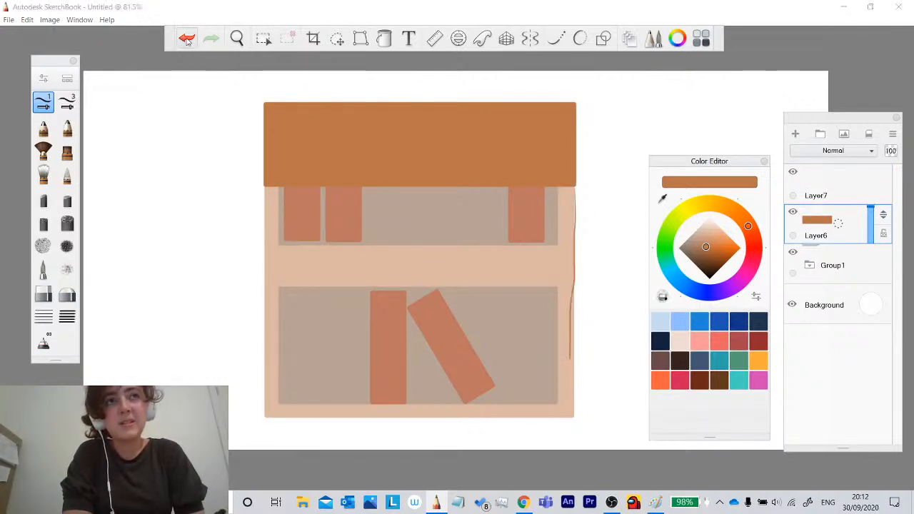
pyautogui.hotkey('ctrl', 'z')
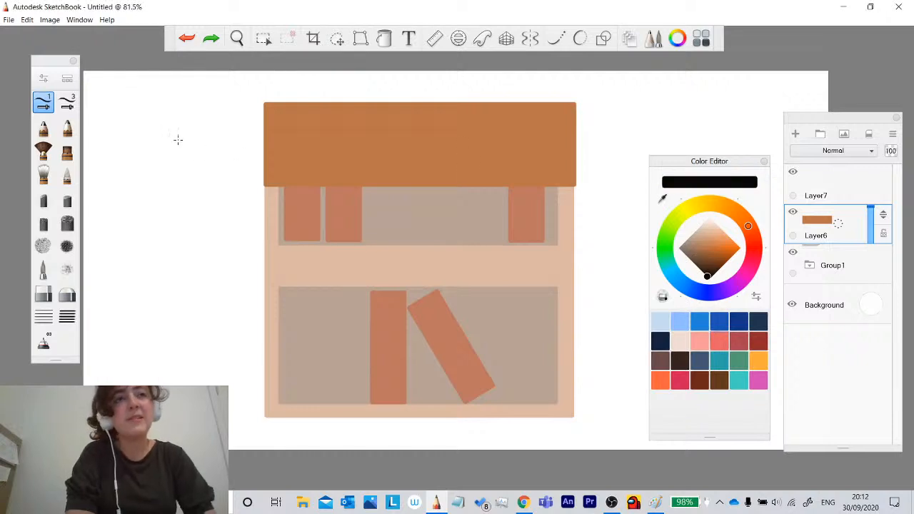
# Draw a black oval on the blank canvas left of the bookcase using Predictive Stroke at level 4.
pyautogui.moveTo(184, 111)
pyautogui.mouseDown()
pyautogui.moveTo(176, 203)
pyautogui.moveTo(187, 107)
pyautogui.mouseUp()
pyautogui.click(186, 38)
pyautogui.click(584, 42)
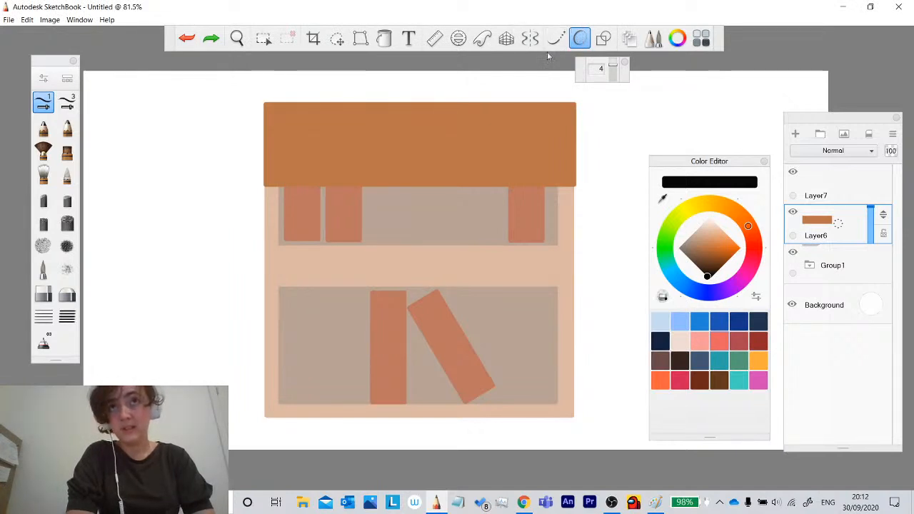
pyautogui.moveTo(184, 126)
pyautogui.mouseDown()
pyautogui.moveTo(126, 150)
pyautogui.moveTo(166, 210)
pyautogui.moveTo(187, 123)
pyautogui.mouseUp()
# Select the oval with a rectangular selection, cut it from the brown rectangle's layer and paste it onto its own layer.
pyautogui.click(236, 37)
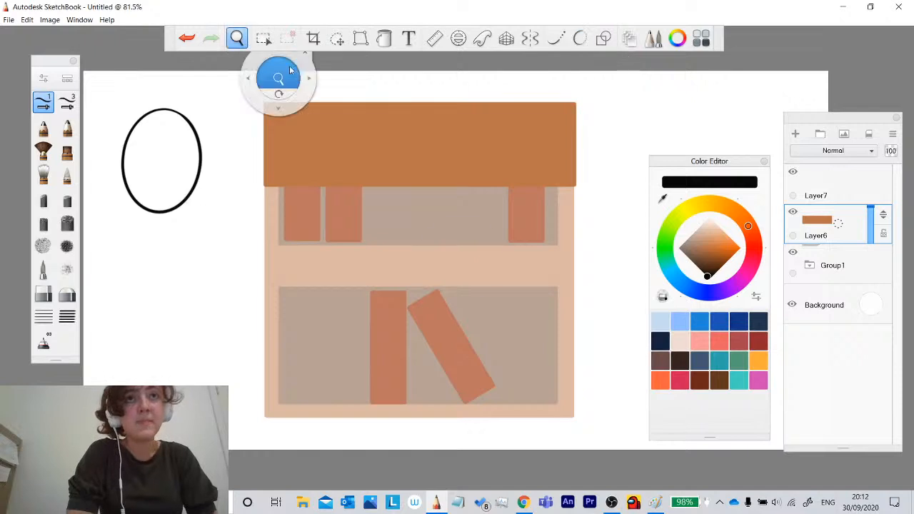
pyautogui.click(337, 38)
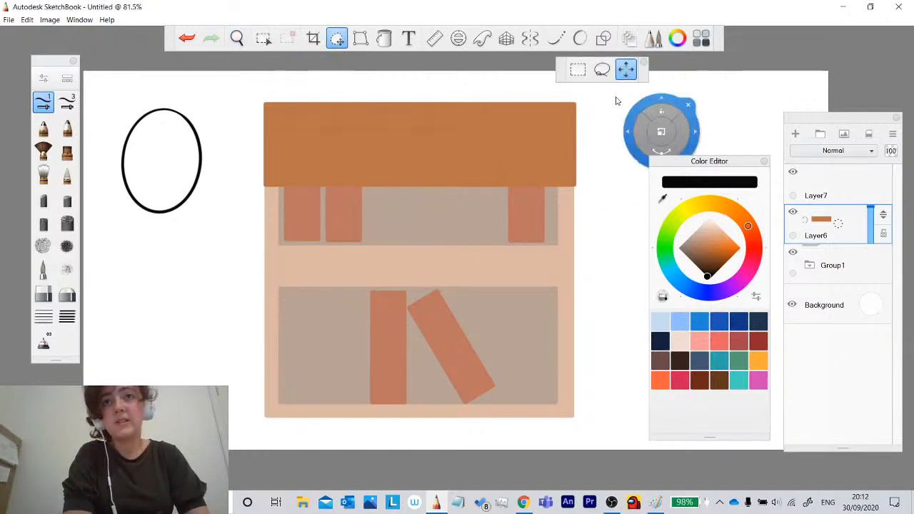
pyautogui.click(578, 69)
pyautogui.moveTo(222, 94); pyautogui.dragTo(83, 275)
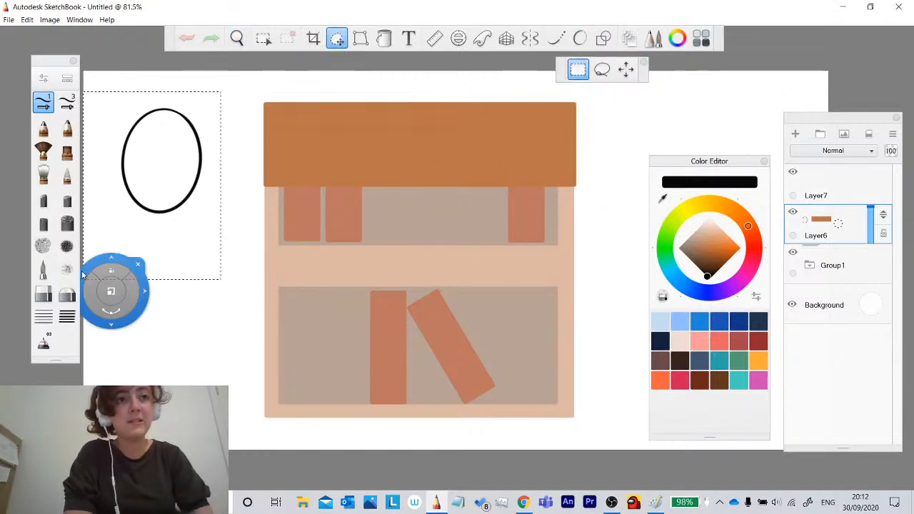
pyautogui.press('Delete')
pyautogui.hotkey('ctrl', 'd')
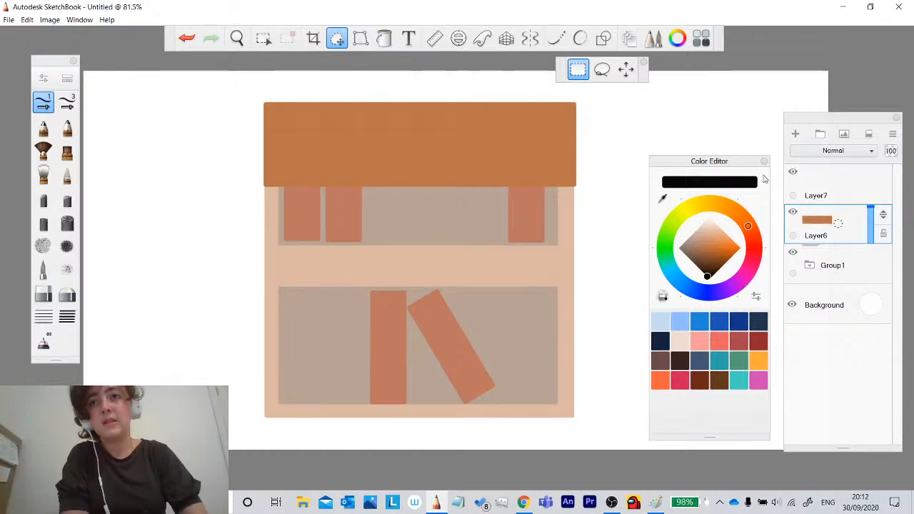
pyautogui.click(842, 203)
pyautogui.hotkey('ctrl', 'v')
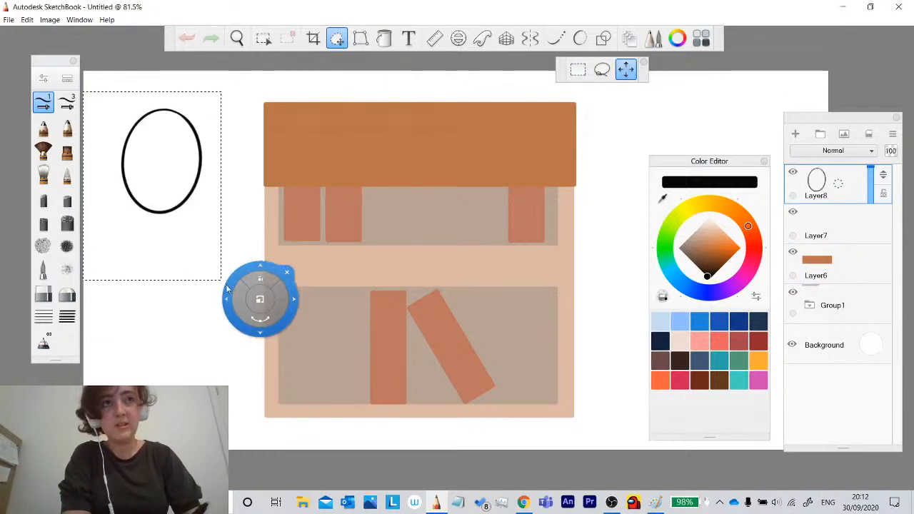
# Paste a second copy of the oval, place it below the first, and merge both ovals into one layer.
pyautogui.click(282, 184)
pyautogui.hotkey('ctrl', 'v')
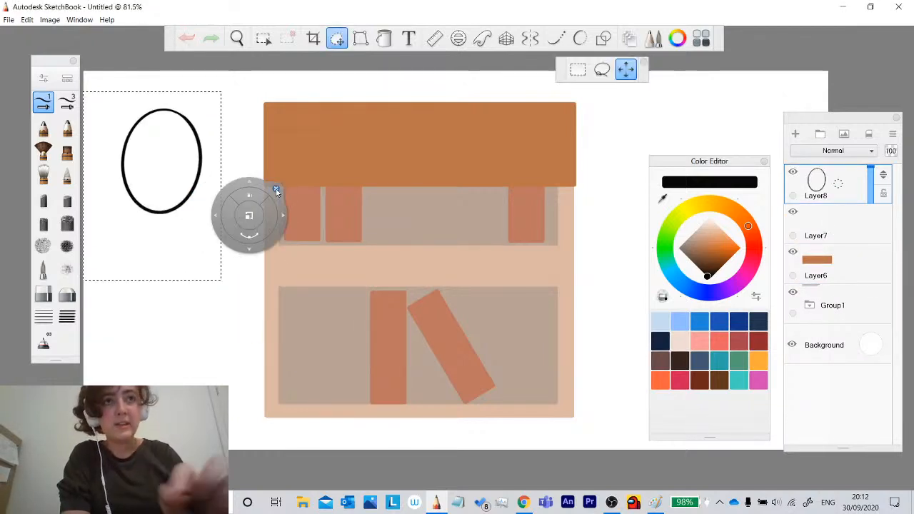
pyautogui.moveTo(285, 108); pyautogui.dragTo(278, 240)
pyautogui.click(298, 272)
pyautogui.moveTo(837, 185); pyautogui.dragTo(834, 238)
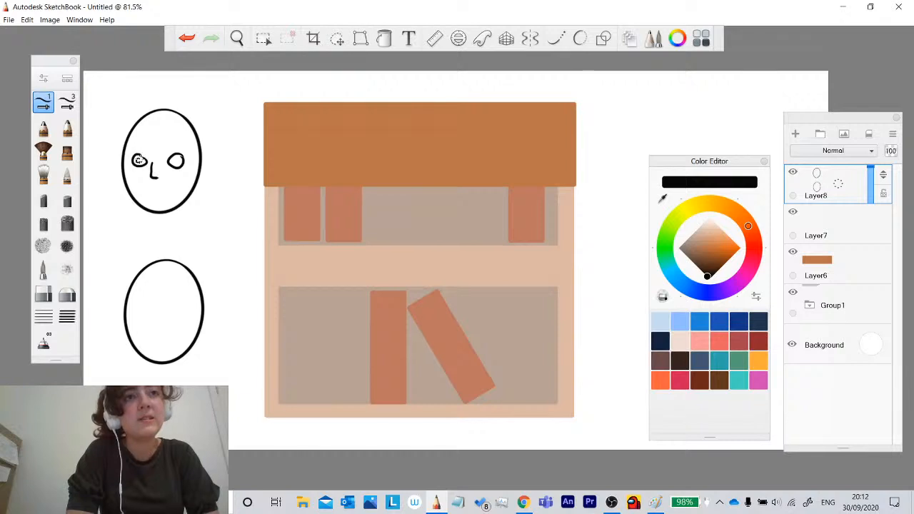
# Finish the upper oval's face with eyes, a smiling mouth, eyebrows and round ears at eye level.
pyautogui.click(185, 39)
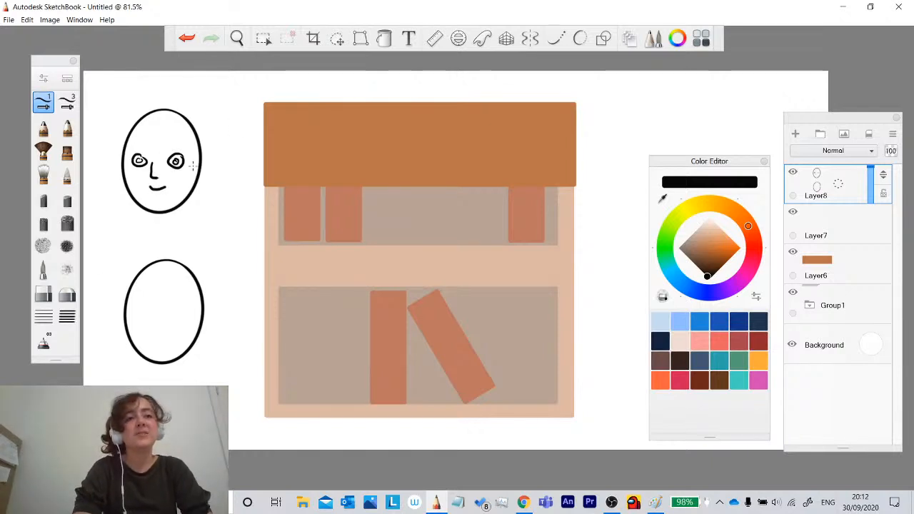
pyautogui.moveTo(203, 163); pyautogui.dragTo(205, 177)
pyautogui.moveTo(121, 161); pyautogui.dragTo(122, 178)
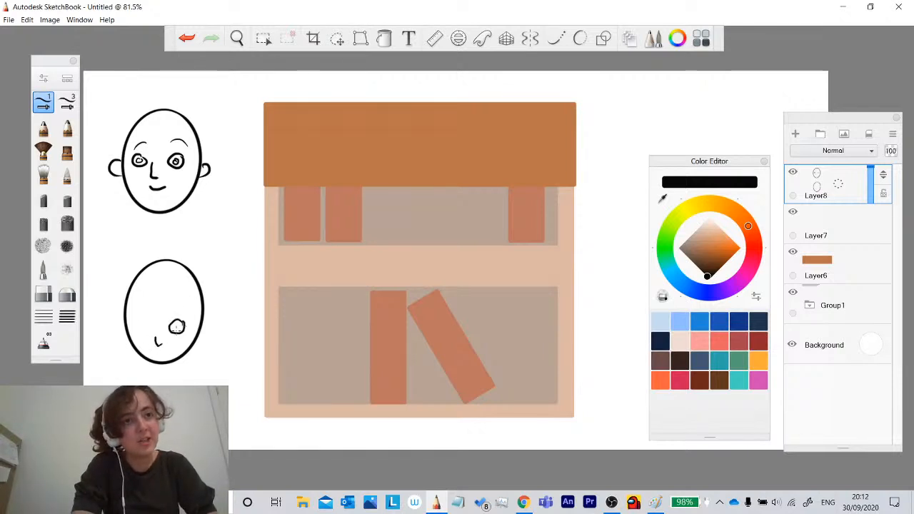
# Draw low-set facial features and higher ears on the lower oval, and add shoulder lines beneath both heads.
pyautogui.moveTo(145, 324); pyautogui.dragTo(143, 326)
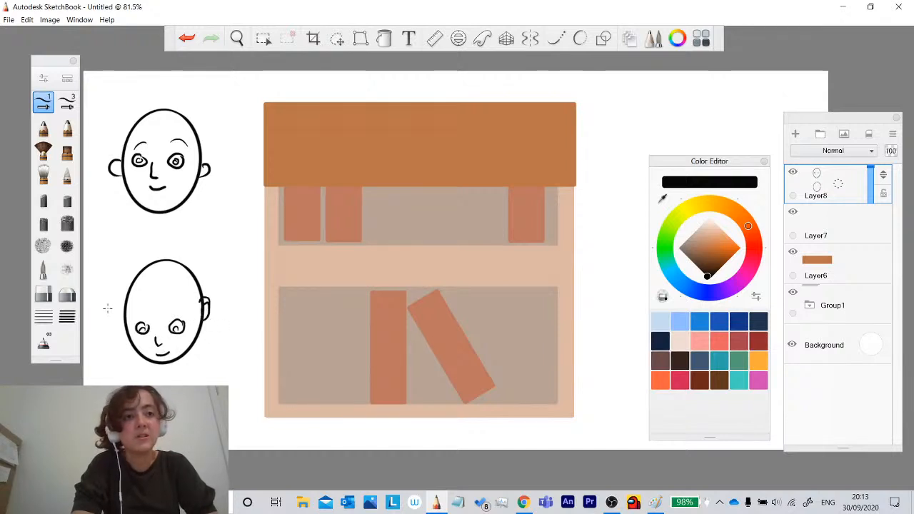
pyautogui.moveTo(120, 303); pyautogui.dragTo(126, 321)
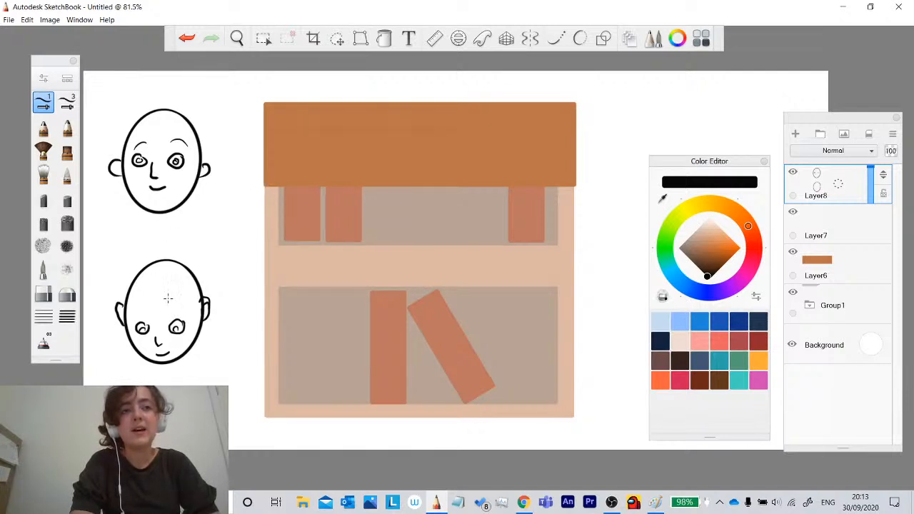
pyautogui.moveTo(194, 351); pyautogui.dragTo(203, 367)
pyautogui.moveTo(188, 373); pyautogui.dragTo(135, 368)
pyautogui.moveTo(131, 357); pyautogui.dragTo(124, 367)
pyautogui.moveTo(147, 213); pyautogui.dragTo(161, 233)
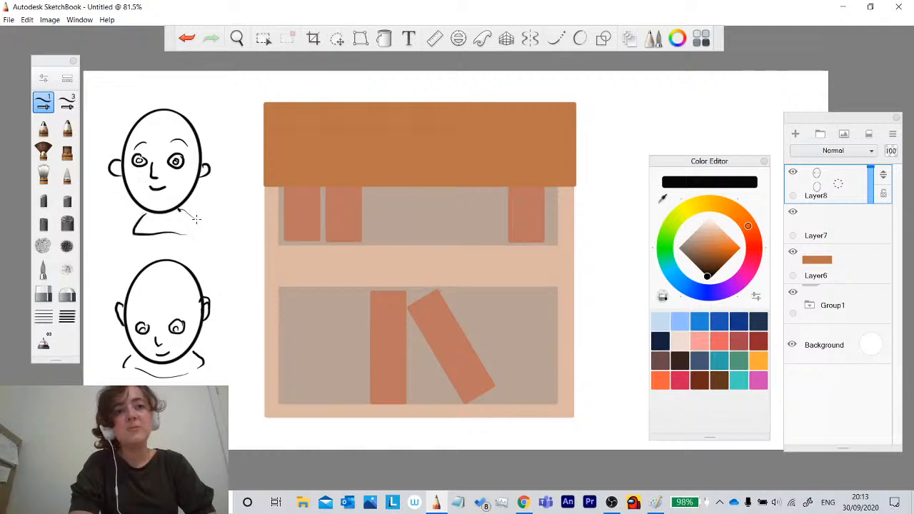
# Hide the faces layer and try a looping black stroke over the brown rectangle on its layer.
pyautogui.click(793, 172)
pyautogui.click(831, 265)
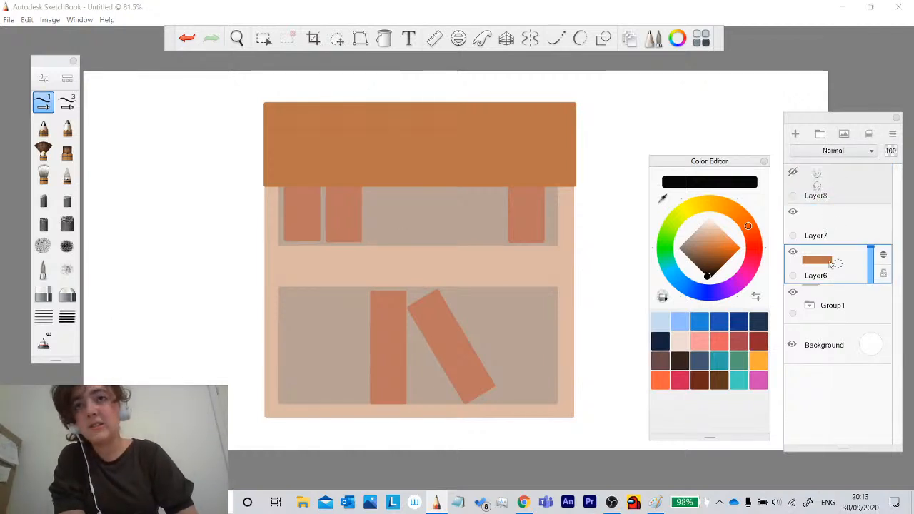
pyautogui.moveTo(464, 92); pyautogui.dragTo(436, 143)
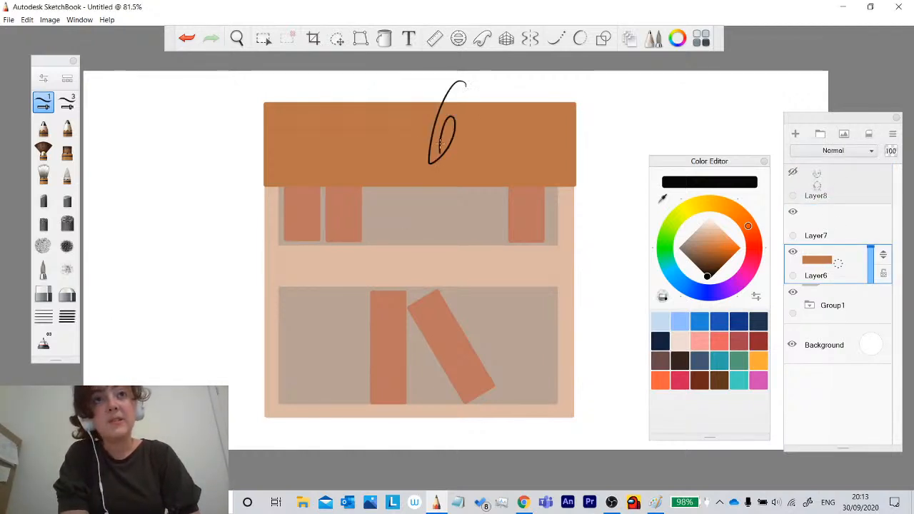
pyautogui.click(187, 38)
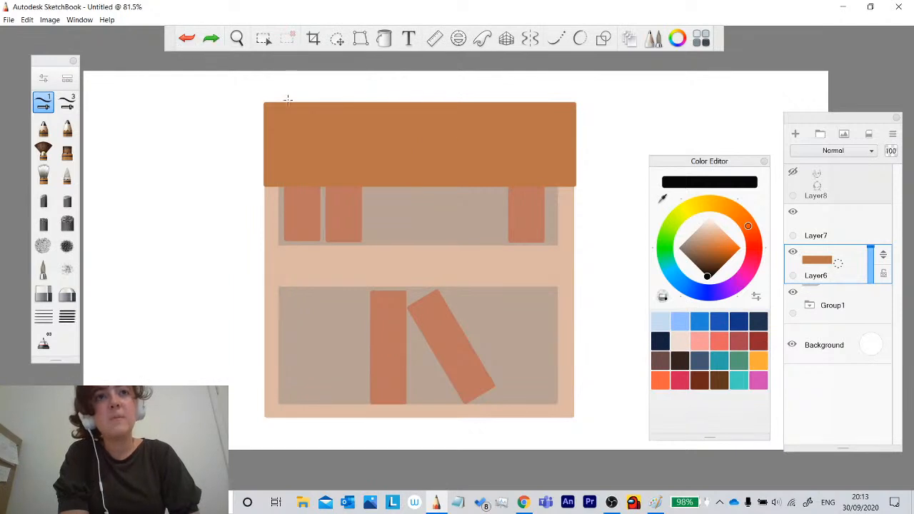
# On the empty layer, try to sketch lines slanting inward from the brown rectangle's lower corners and a horizontal line joining them.
pyautogui.click(814, 232)
pyautogui.click(604, 38)
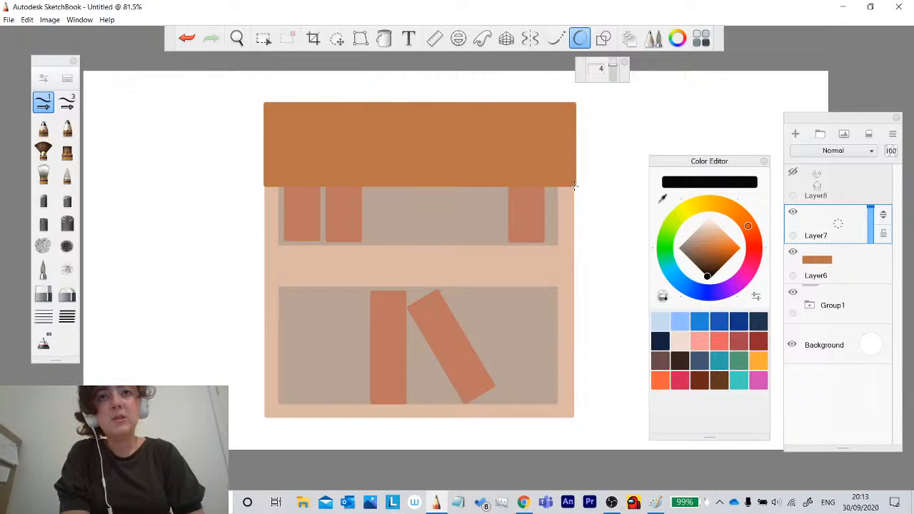
pyautogui.moveTo(575, 186); pyautogui.dragTo(502, 273)
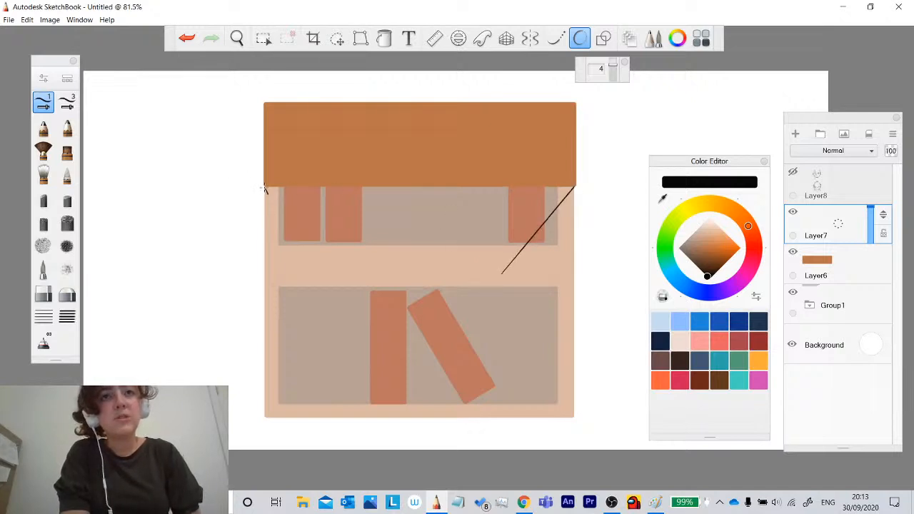
pyautogui.moveTo(265, 187); pyautogui.dragTo(332, 282)
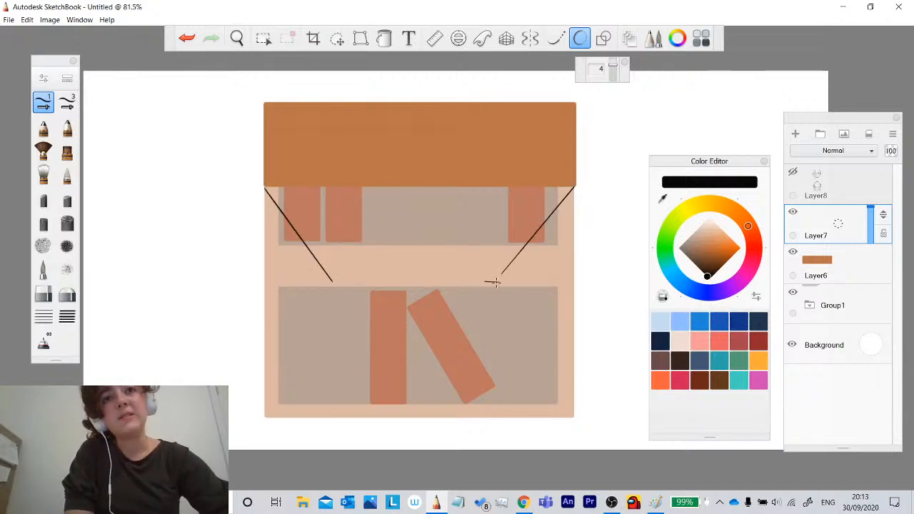
pyautogui.moveTo(493, 282); pyautogui.dragTo(370, 283)
pyautogui.click(186, 38)
pyautogui.click(186, 38)
pyautogui.click(186, 38)
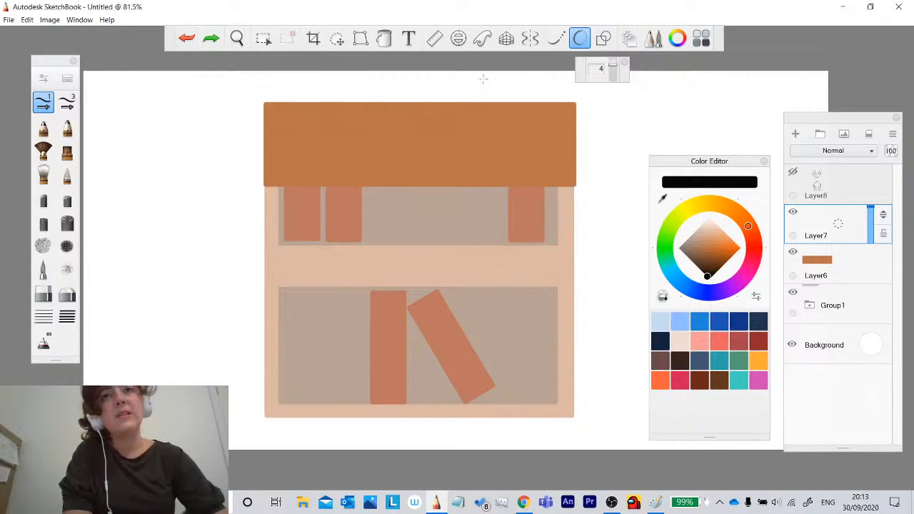
# Sample the top rectangle's brown, switch to Layer6 and try a small rectangle outline between the two shelf openings.
pyautogui.click(603, 38)
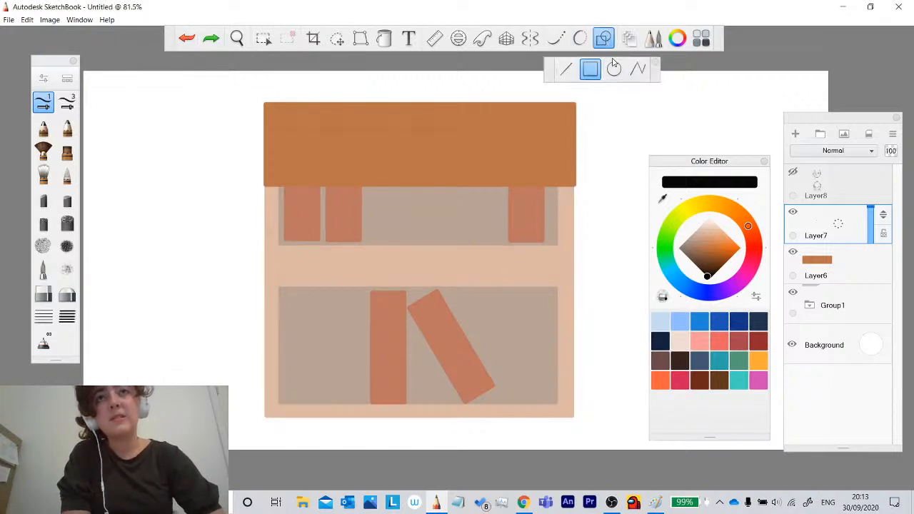
pyautogui.click(663, 199)
pyautogui.click(546, 158)
pyautogui.click(831, 262)
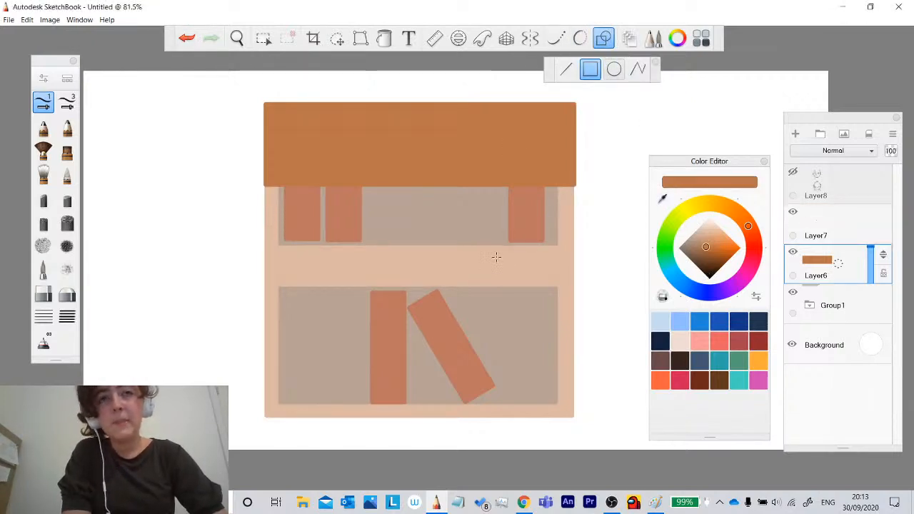
pyautogui.moveTo(502, 266); pyautogui.dragTo(389, 287)
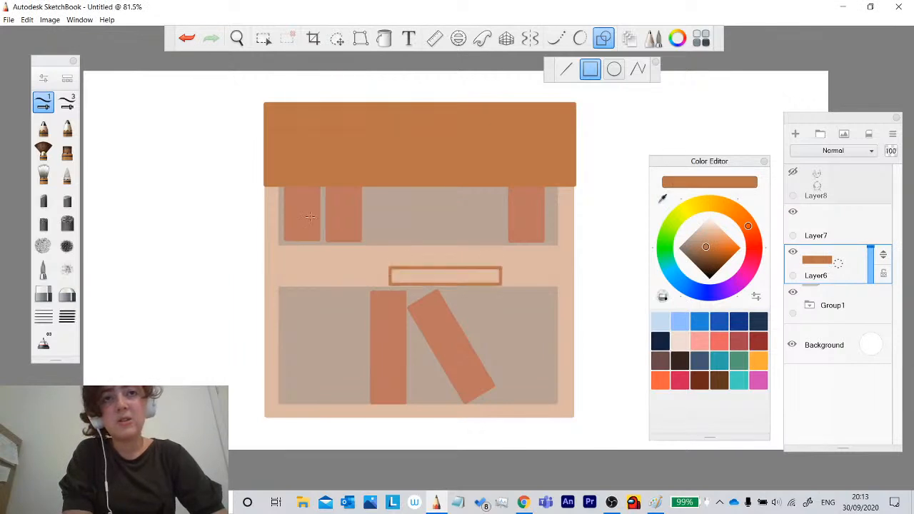
pyautogui.click(187, 37)
# Align the ruler horizontally at 0° and draw a brown line across the books in the lower shelf opening.
pyautogui.click(435, 38)
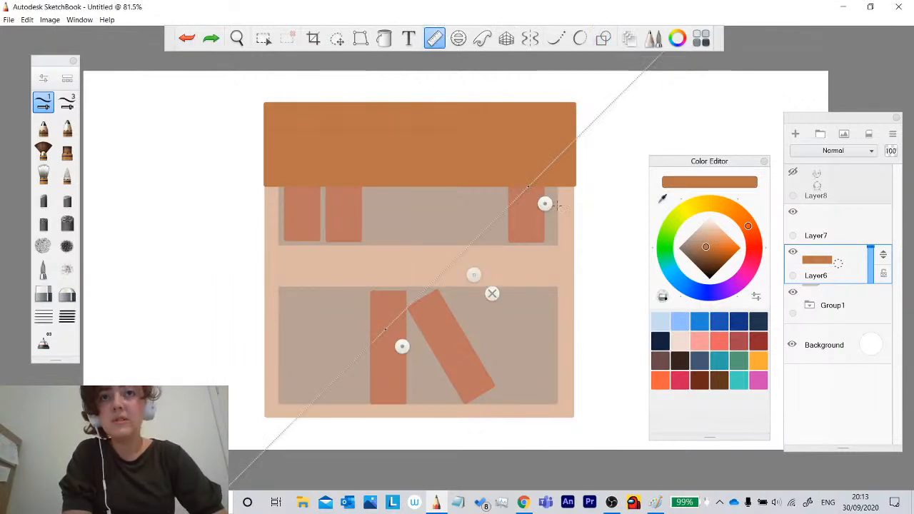
pyautogui.moveTo(550, 203); pyautogui.dragTo(516, 352)
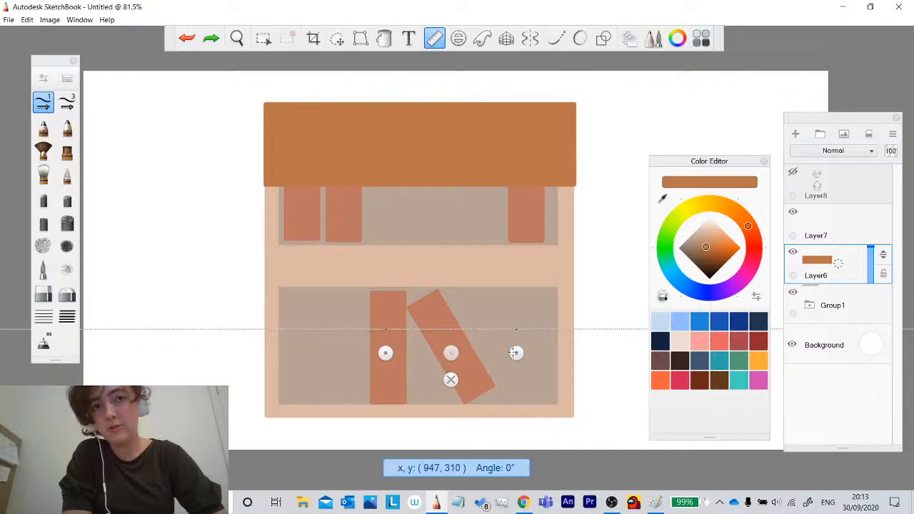
pyautogui.moveTo(451, 352)
pyautogui.mouseDown()
pyautogui.moveTo(435, 300)
pyautogui.moveTo(428, 310)
pyautogui.moveTo(425, 299)
pyautogui.moveTo(453, 358)
pyautogui.mouseUp()
pyautogui.moveTo(454, 294)
pyautogui.mouseDown()
pyautogui.moveTo(427, 307)
pyautogui.moveTo(491, 310)
pyautogui.mouseUp()
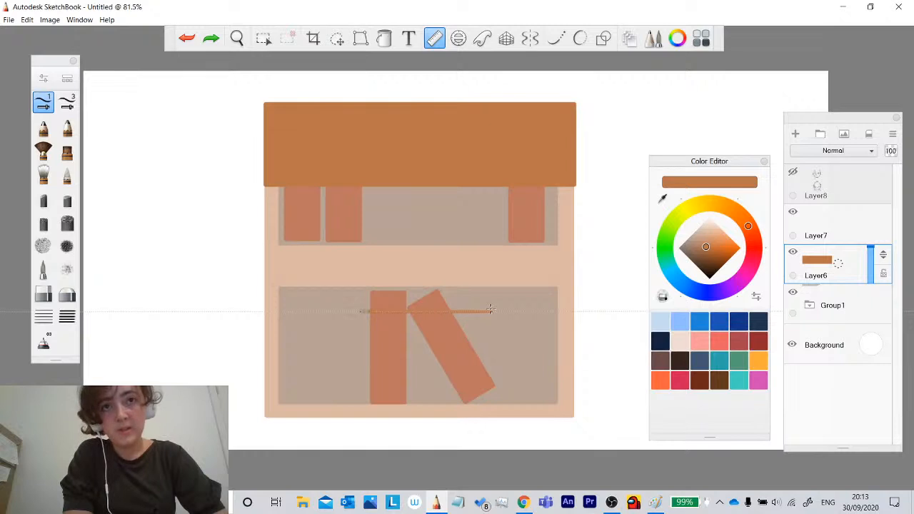
pyautogui.click(425, 361)
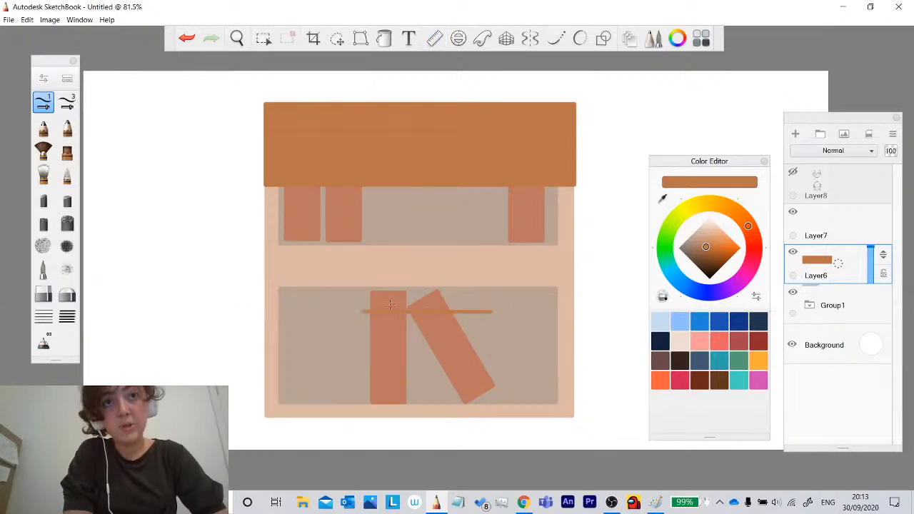
# Turn on vertical-axis symmetry centred on the bookcase and try freehand slanted lines from the top rectangle's lower corners.
pyautogui.click(530, 38)
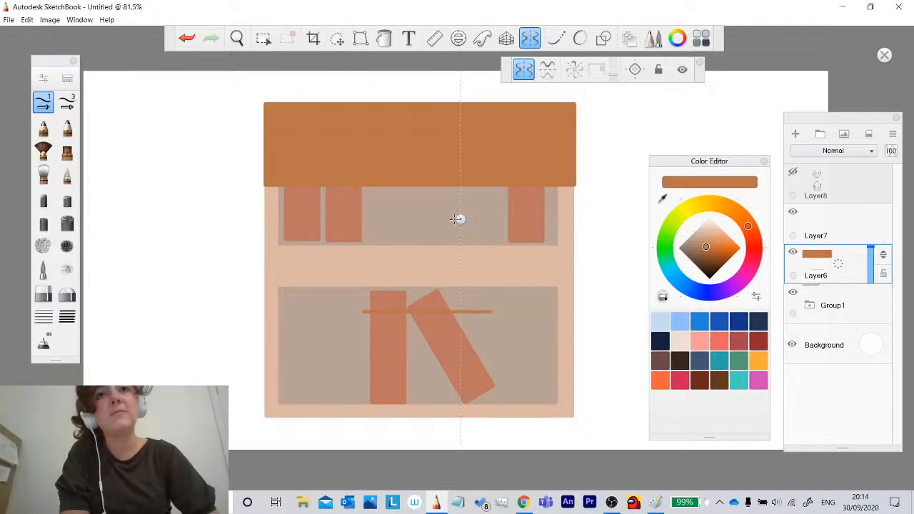
pyautogui.moveTo(461, 219); pyautogui.dragTo(421, 230)
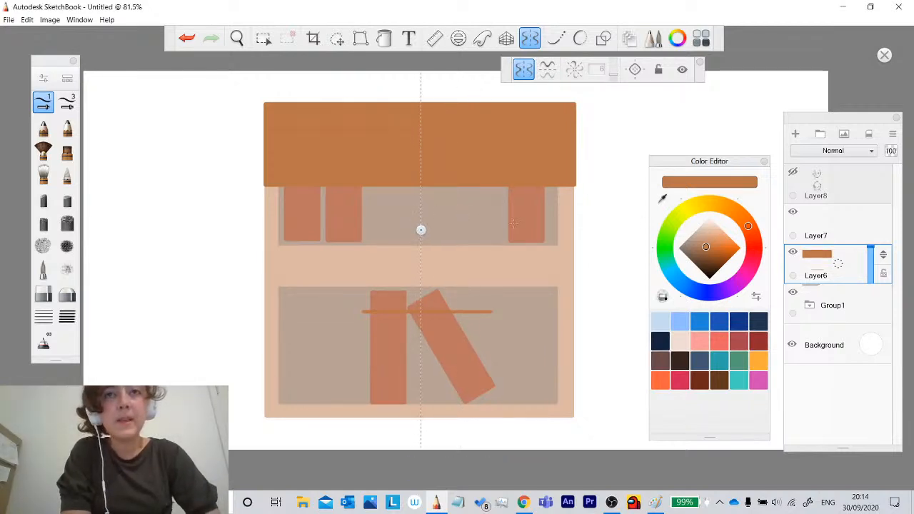
pyautogui.moveTo(575, 185); pyautogui.dragTo(495, 284)
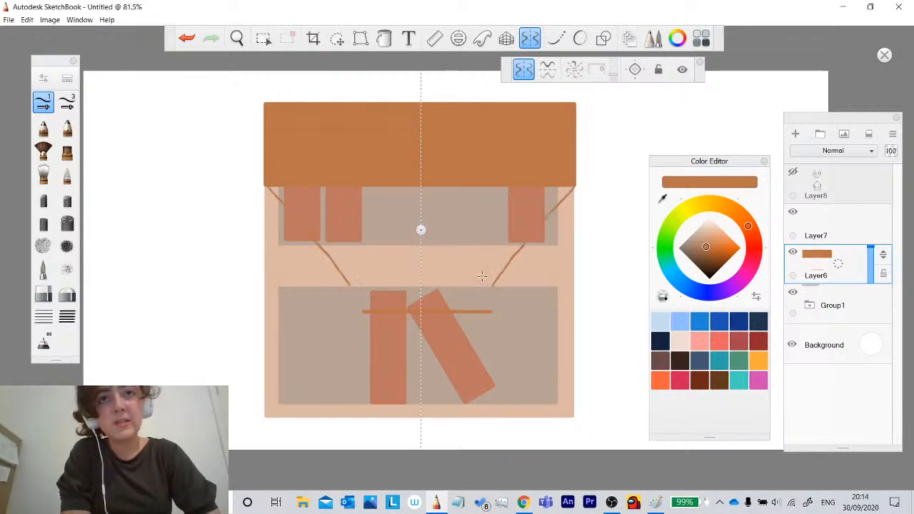
pyautogui.click(186, 38)
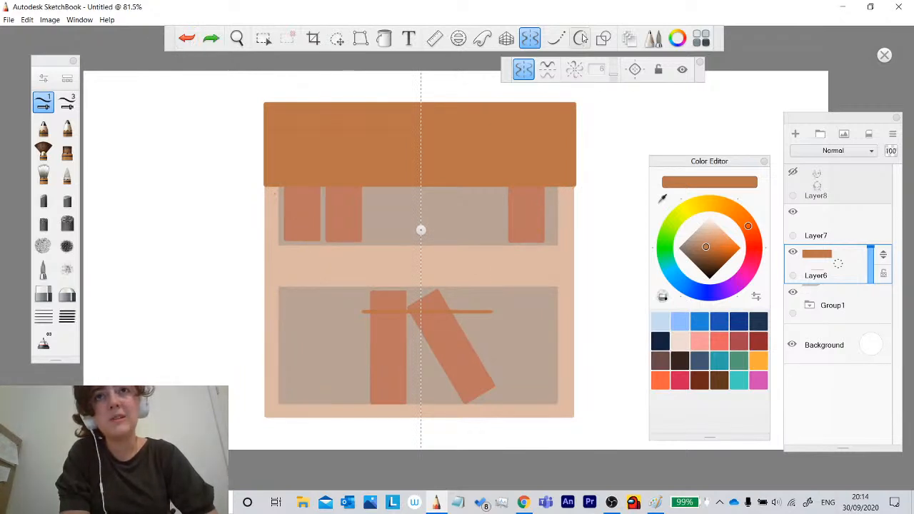
# Draw mirrored straight lines from the top rectangle's lower corners to the horizontal line's height, extend that line to meet them, and turn off symmetry.
pyautogui.click(604, 37)
pyautogui.click(568, 69)
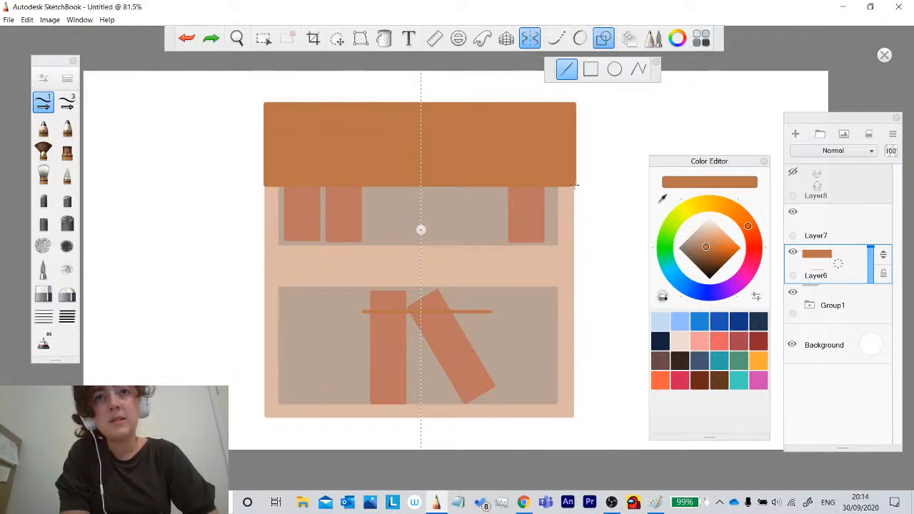
pyautogui.moveTo(532, 261)
pyautogui.mouseDown()
pyautogui.moveTo(538, 254)
pyautogui.moveTo(504, 311)
pyautogui.moveTo(361, 311)
pyautogui.mouseUp()
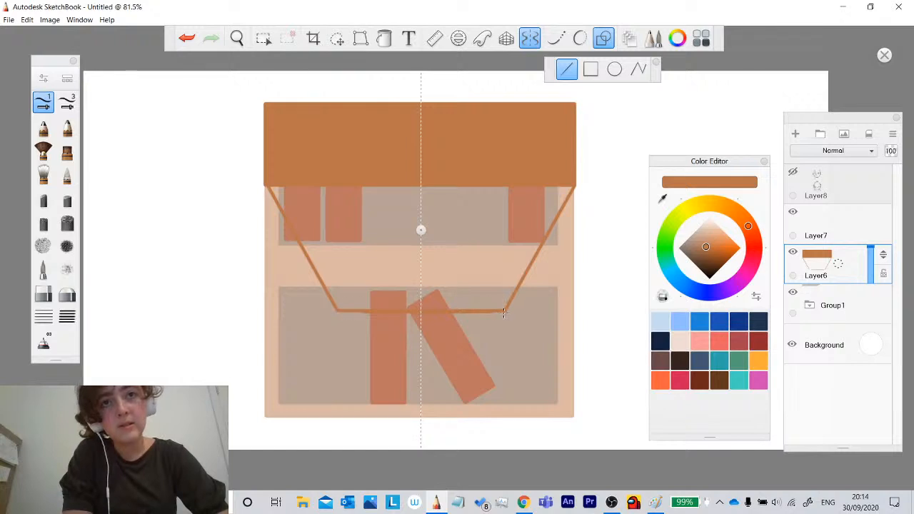
pyautogui.moveTo(505, 312); pyautogui.dragTo(504, 312)
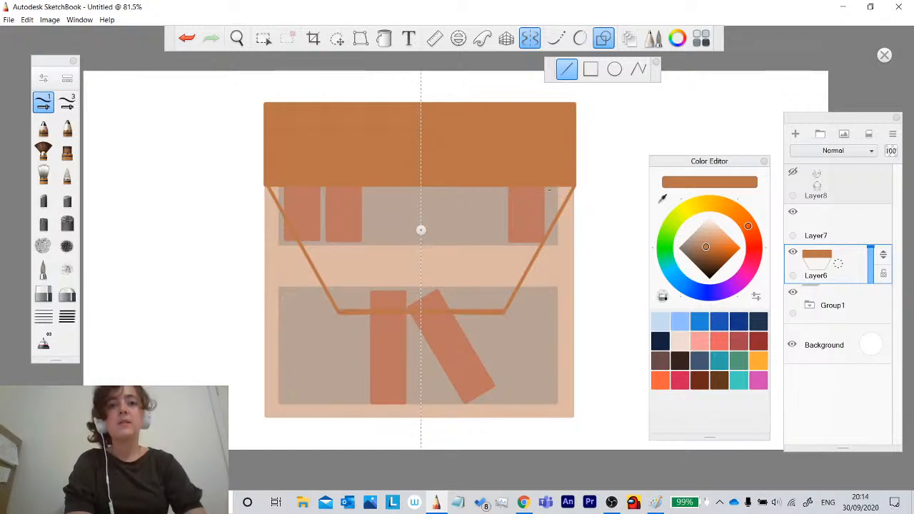
pyautogui.click(530, 39)
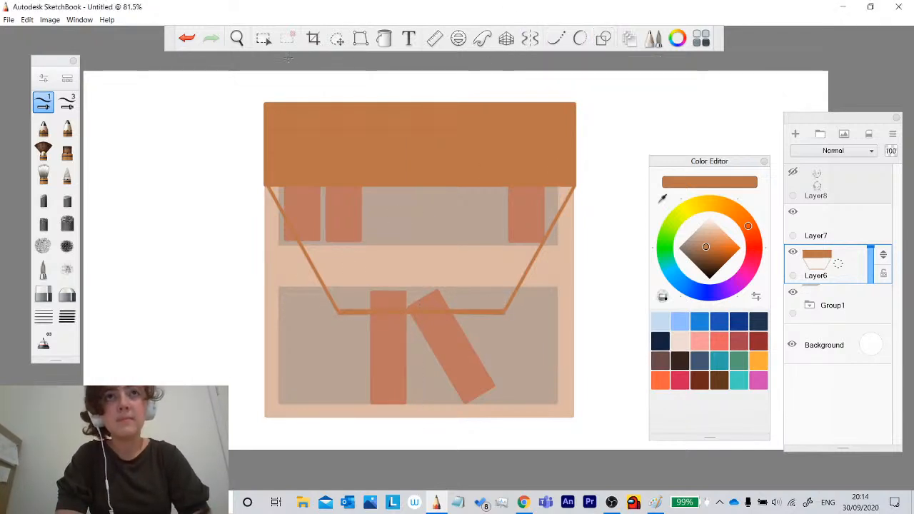
# Delete the empty Layer7 and the hidden faces layer, Layer8.
pyautogui.click(386, 41)
pyautogui.click(822, 229)
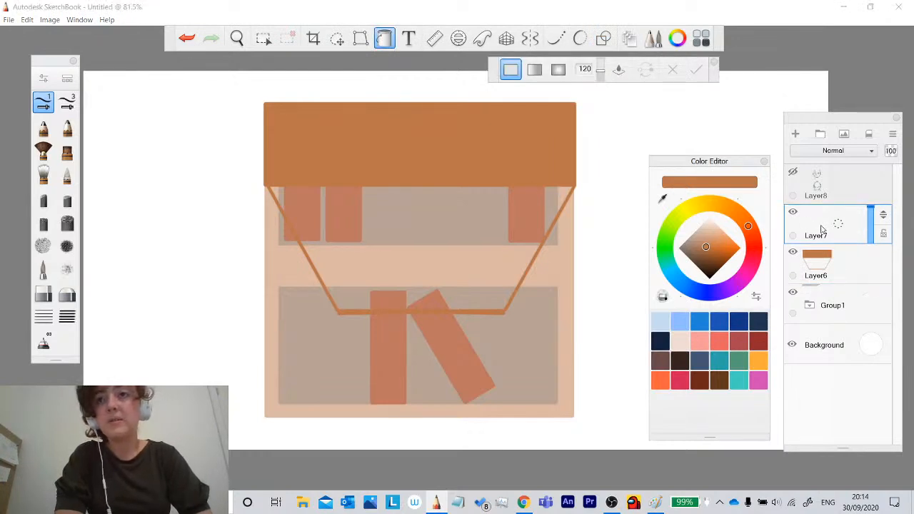
pyautogui.click(795, 214)
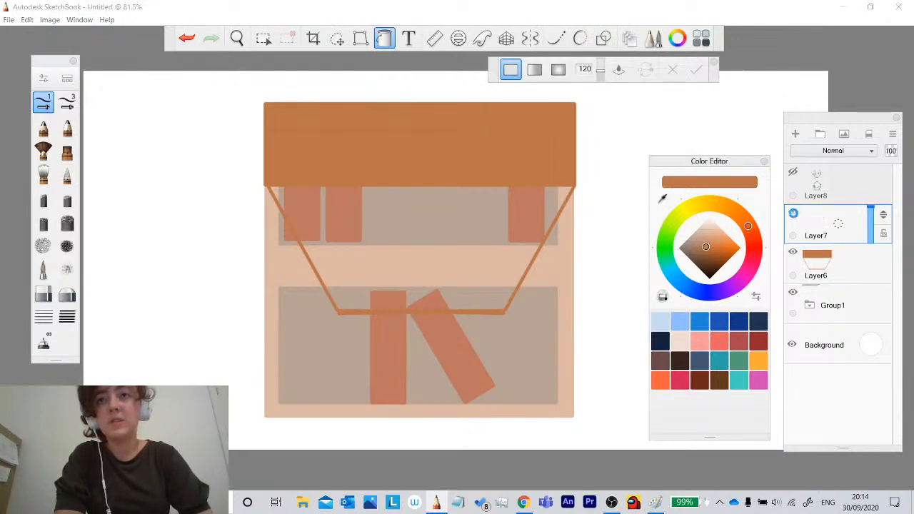
pyautogui.click(793, 213)
pyautogui.moveTo(819, 223)
pyautogui.mouseDown()
pyautogui.moveTo(866, 175)
pyautogui.moveTo(844, 169)
pyautogui.mouseUp()
pyautogui.click(821, 187)
pyautogui.click(794, 173)
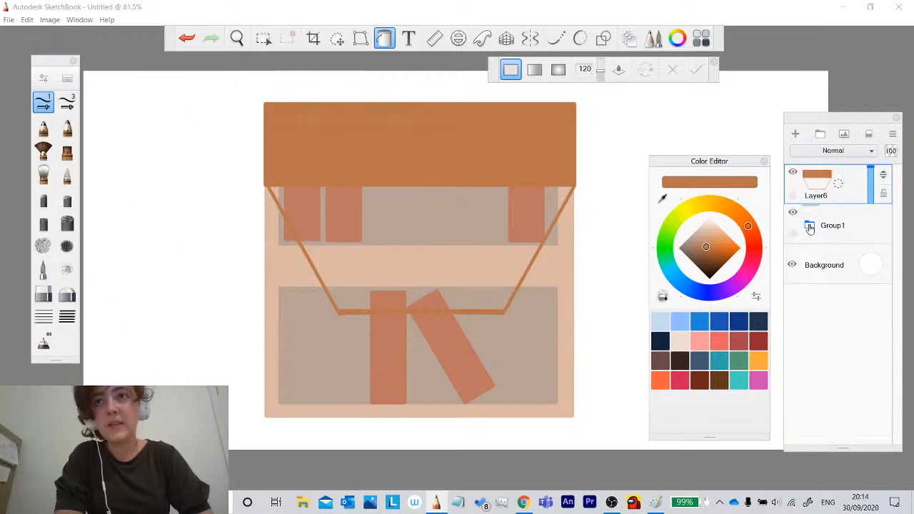
# Restore Group1 to full opacity and sample the dark brown of the shelf interior.
pyautogui.click(857, 227)
pyautogui.click(862, 228)
pyautogui.moveTo(871, 224); pyautogui.dragTo(873, 178)
pyautogui.click(848, 251)
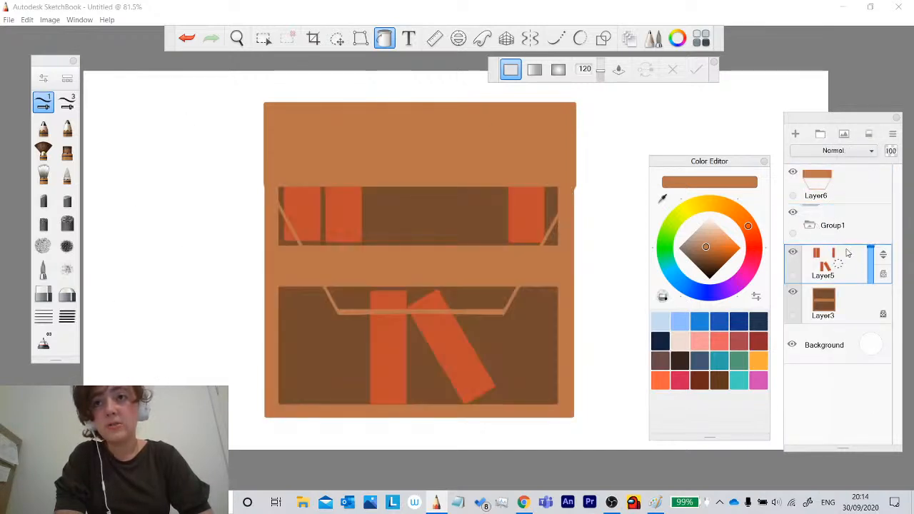
pyautogui.click(663, 199)
pyautogui.click(554, 222)
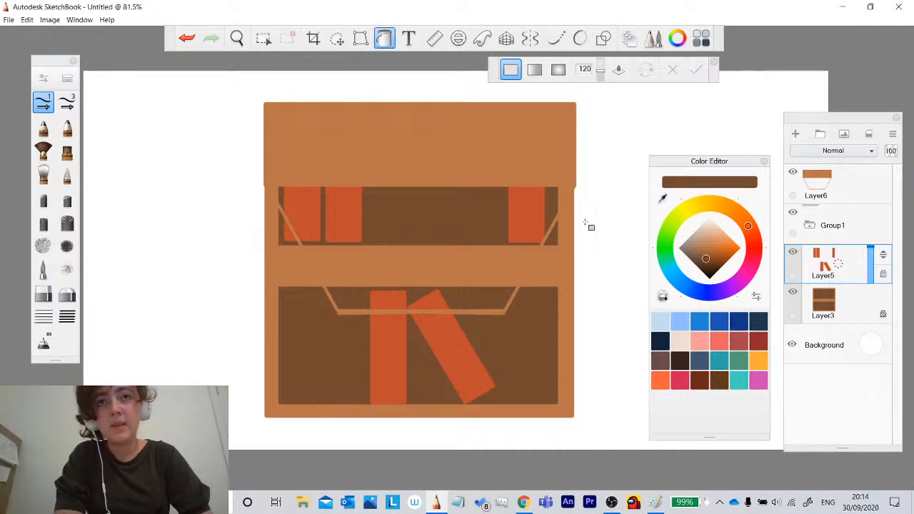
# Collapse and hide Group1, and fill the trapezoid outline on Layer6 with the dark brown.
pyautogui.click(861, 228)
pyautogui.click(862, 229)
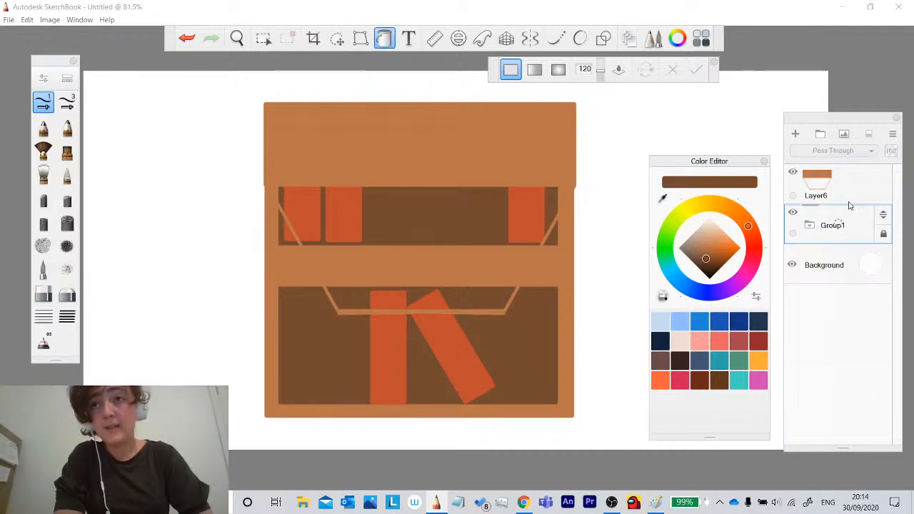
pyautogui.click(829, 184)
pyautogui.click(793, 213)
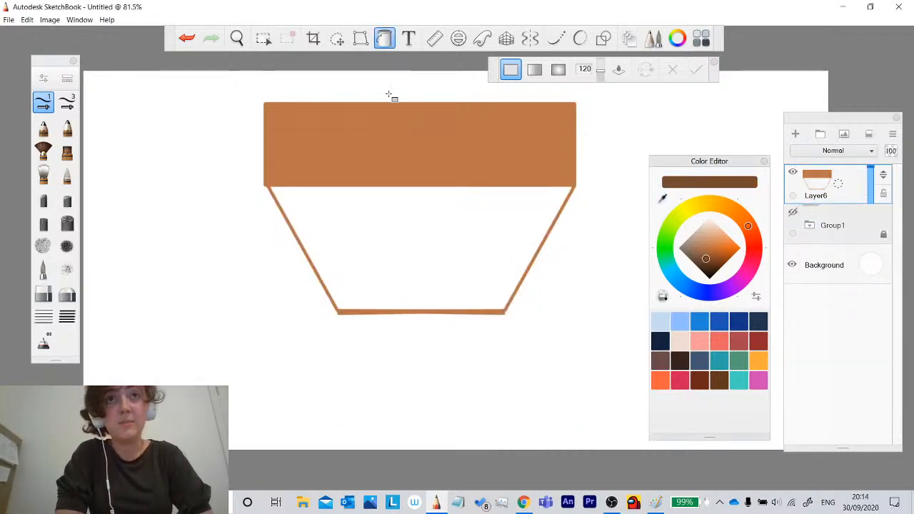
pyautogui.click(416, 190)
pyautogui.click(393, 43)
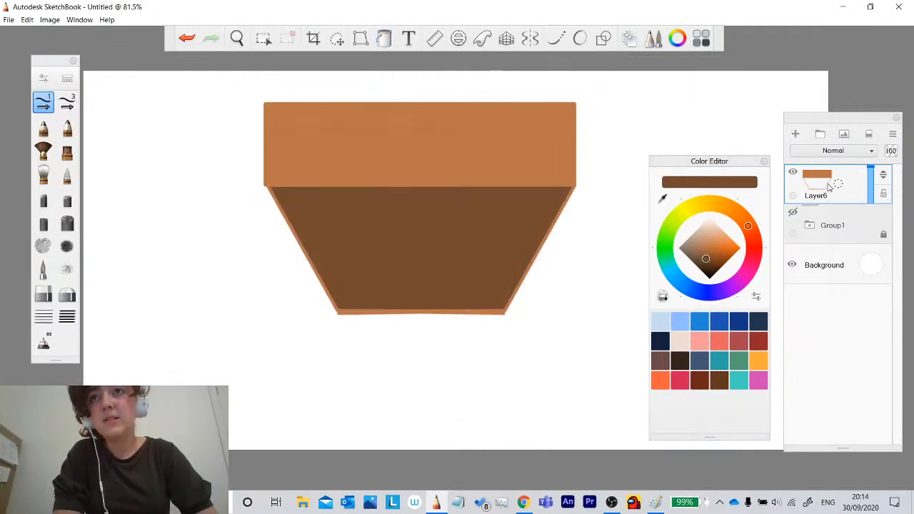
# Show Group1 to sample the red of the books, hide it again and return to Layer6.
pyautogui.click(809, 225)
pyautogui.click(793, 213)
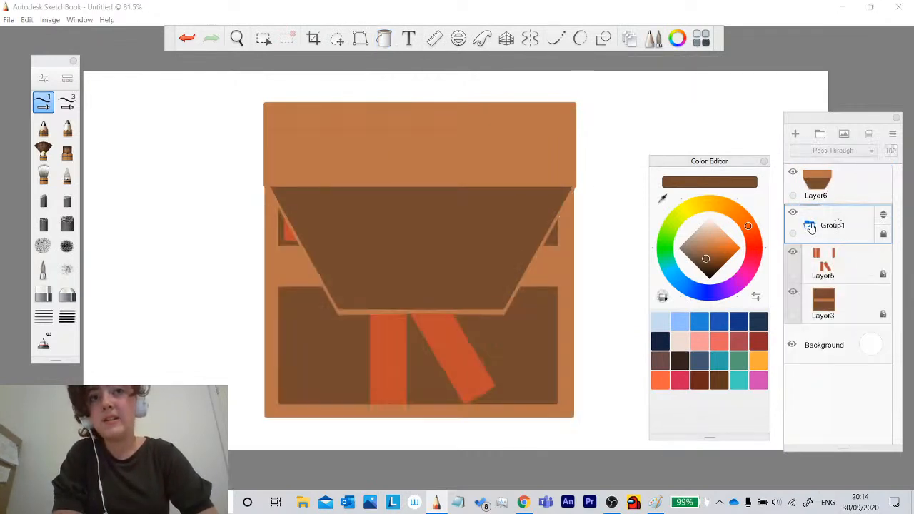
pyautogui.click(811, 226)
pyautogui.click(810, 226)
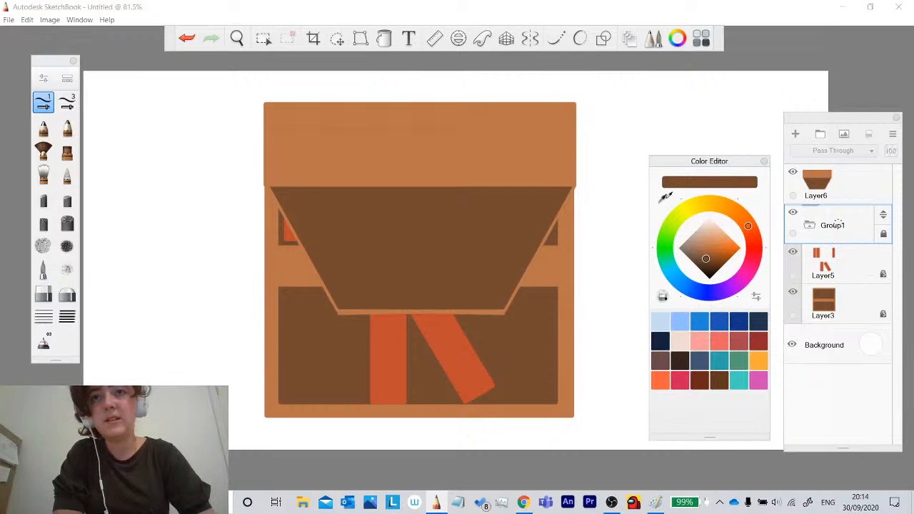
pyautogui.click(664, 197)
pyautogui.click(465, 360)
pyautogui.click(811, 226)
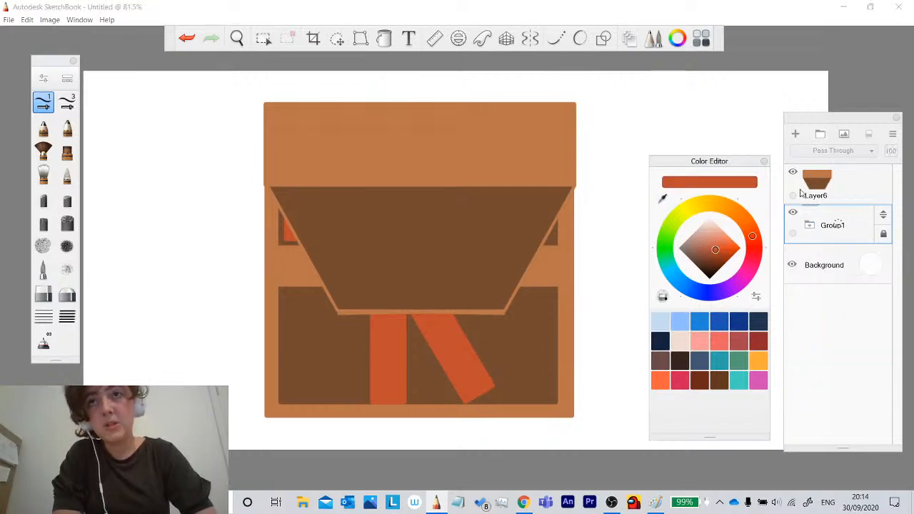
pyautogui.click(793, 212)
pyautogui.click(822, 184)
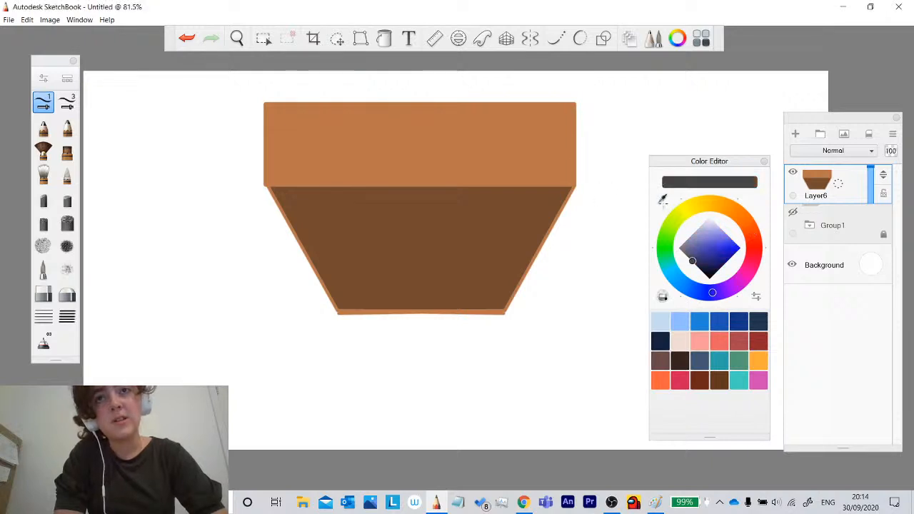
# Draw a rectangle in the sampled lighter brown across the upper part of the dark trapezoid and fill it.
pyautogui.click(507, 161)
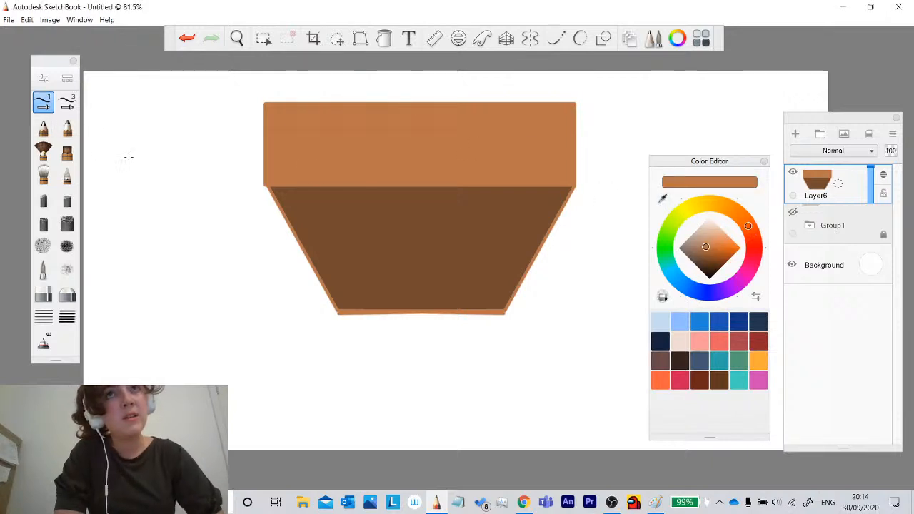
pyautogui.click(604, 38)
pyautogui.click(592, 71)
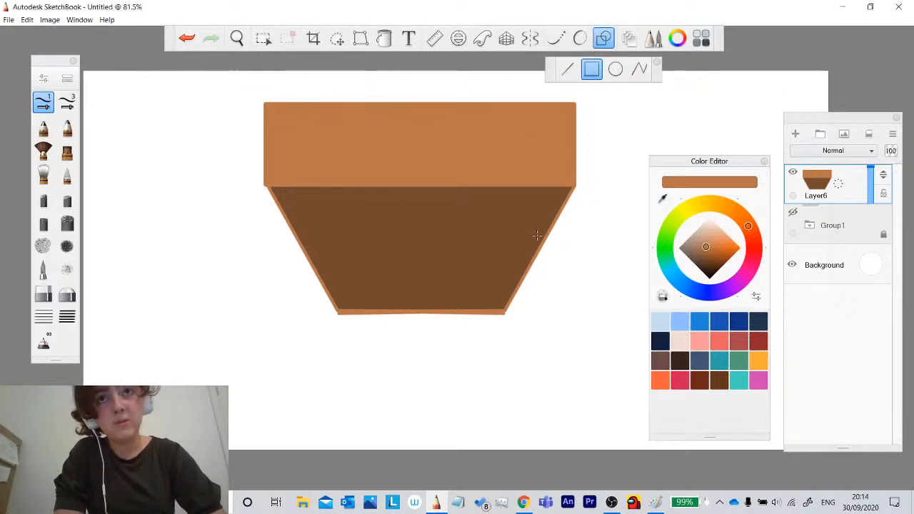
pyautogui.moveTo(536, 250); pyautogui.dragTo(305, 188)
pyautogui.click(384, 39)
pyautogui.click(408, 196)
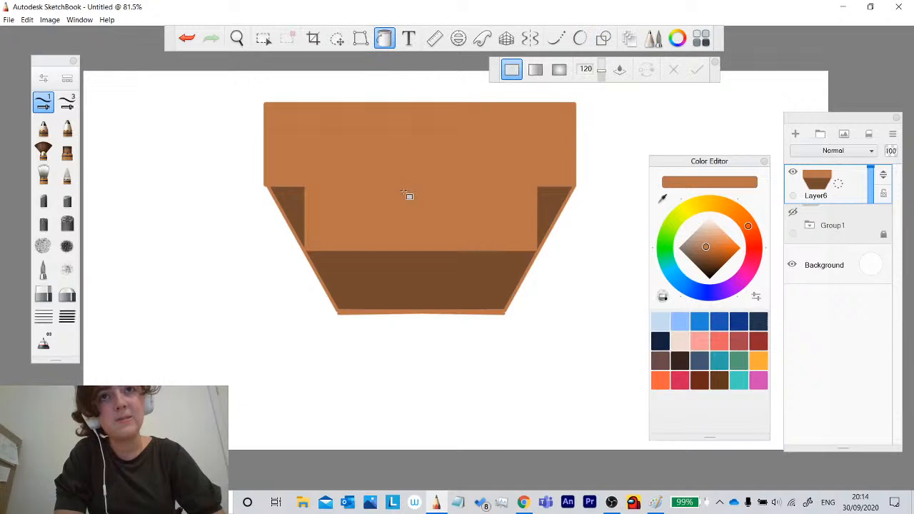
pyautogui.click(417, 248)
pyautogui.click(384, 39)
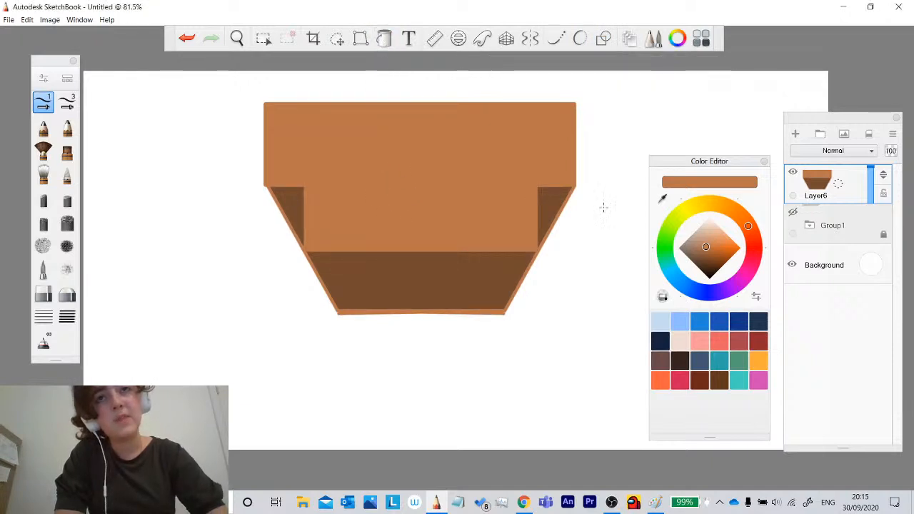
# Sample the dark brown and draw a straight line under the top rectangle to separate it from the shelf rectangle.
pyautogui.click(553, 206)
pyautogui.click(604, 39)
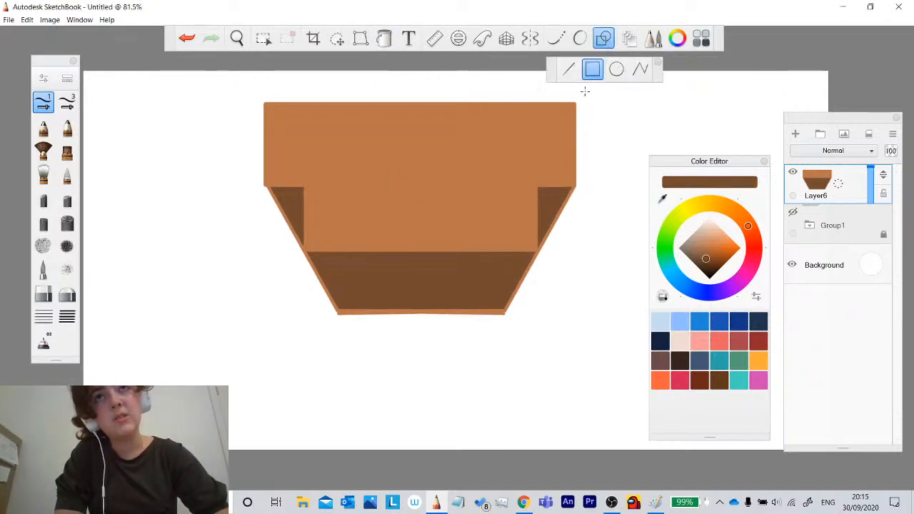
pyautogui.click(569, 70)
pyautogui.moveTo(276, 188); pyautogui.dragTo(571, 188)
pyautogui.click(385, 40)
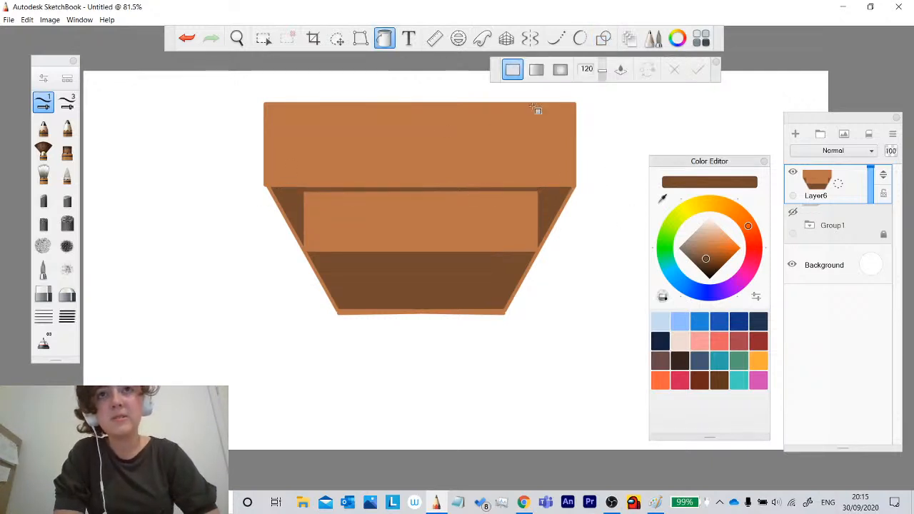
pyautogui.click(391, 36)
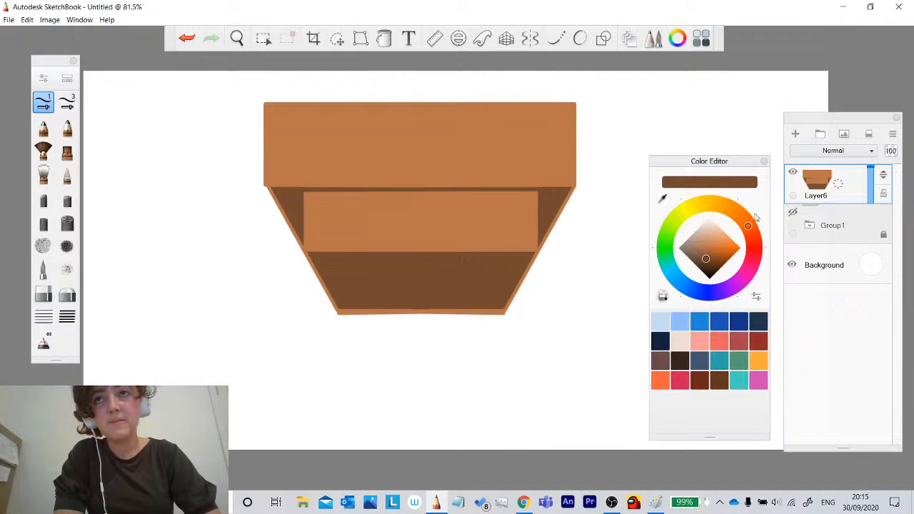
# Show Group1 to sample the red of the books, hide it again and try a book outline on Layer6.
pyautogui.click(793, 213)
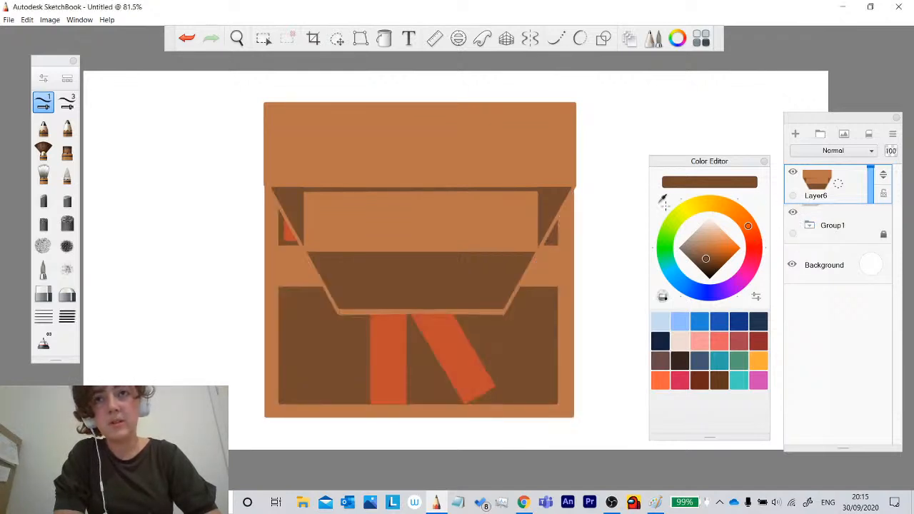
pyautogui.click(793, 213)
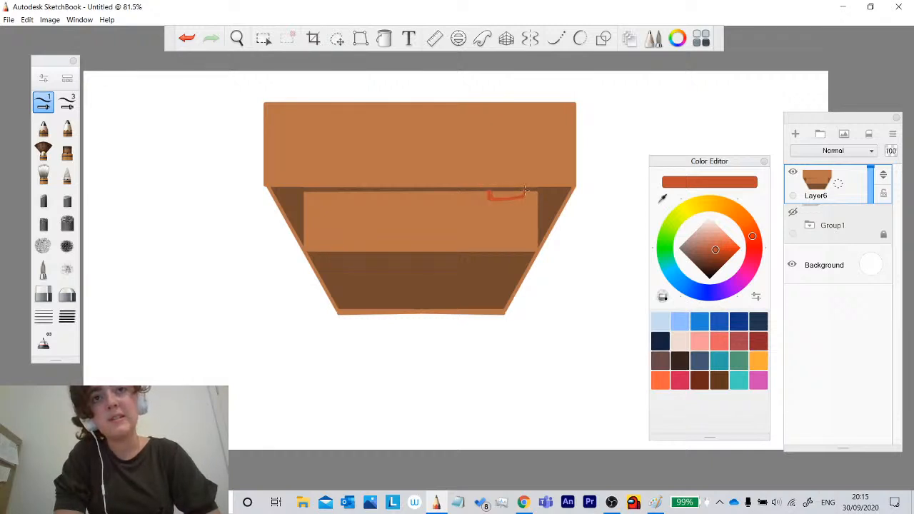
pyautogui.moveTo(525, 190); pyautogui.dragTo(527, 197)
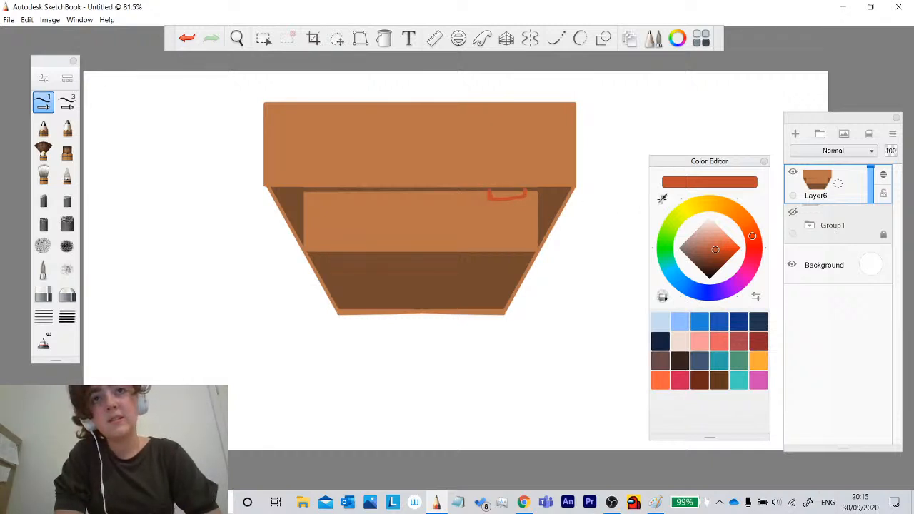
pyautogui.click(188, 39)
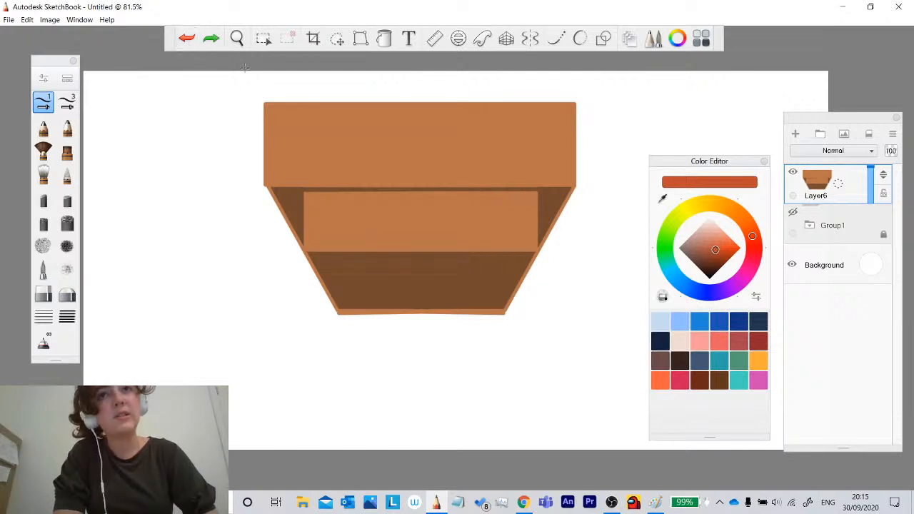
# Add a new layer and draw a book's top edge on the upper shelf, with a U-shaped red cover and white pages inside.
pyautogui.click(795, 135)
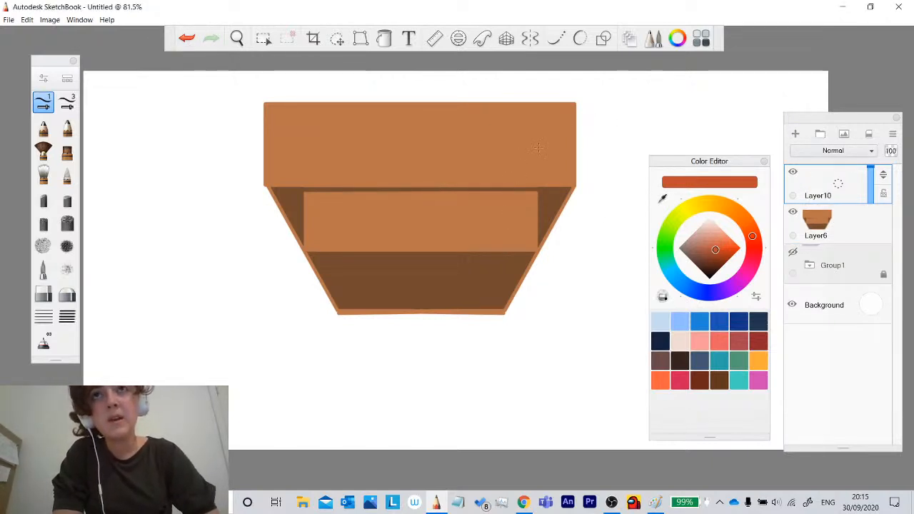
pyautogui.moveTo(495, 198); pyautogui.dragTo(519, 183)
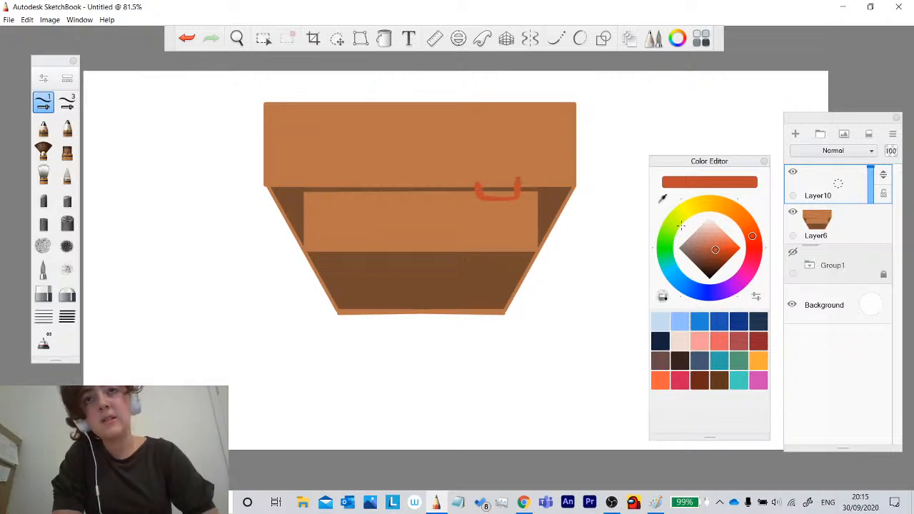
pyautogui.moveTo(707, 221); pyautogui.dragTo(703, 203)
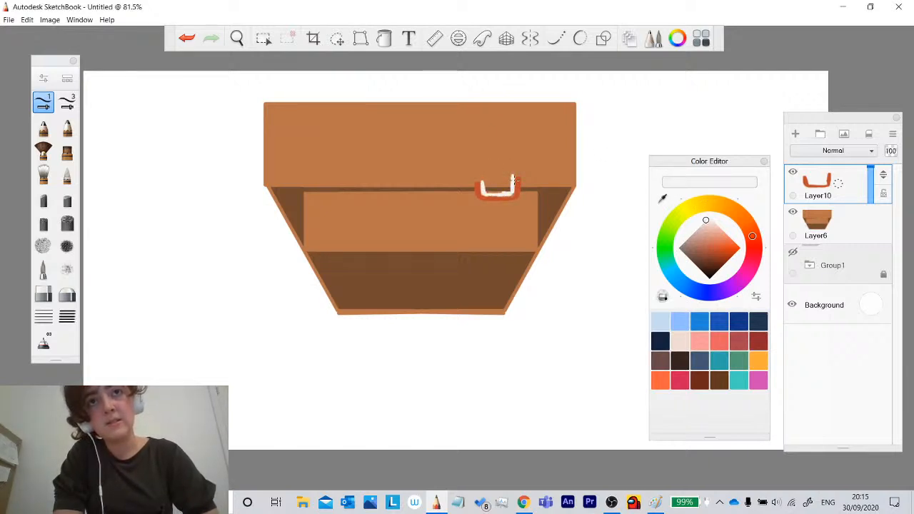
pyautogui.moveTo(513, 180); pyautogui.dragTo(485, 183)
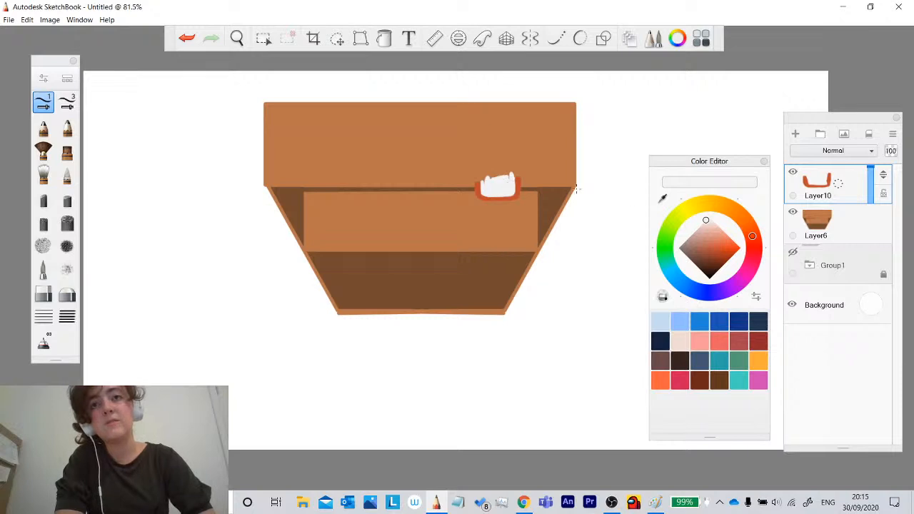
pyautogui.click(715, 249)
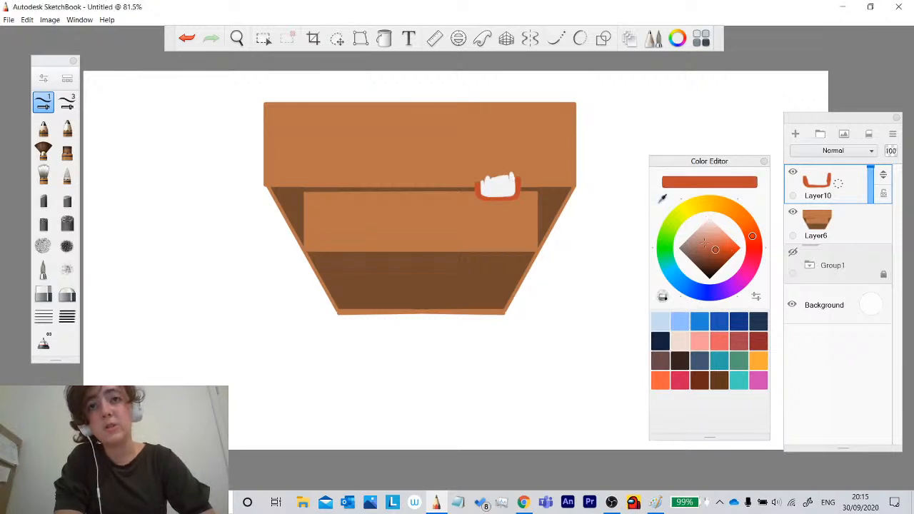
pyautogui.click(722, 245)
pyautogui.click(730, 240)
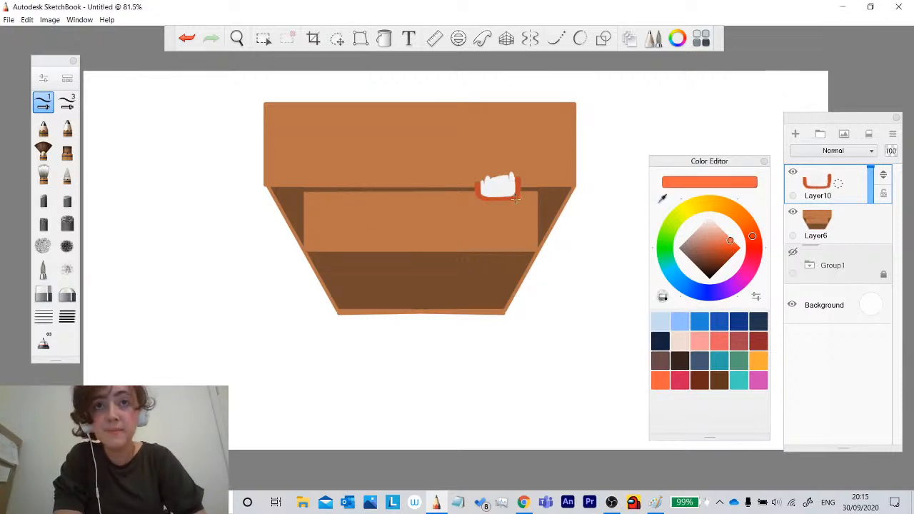
pyautogui.moveTo(501, 234); pyautogui.dragTo(515, 203)
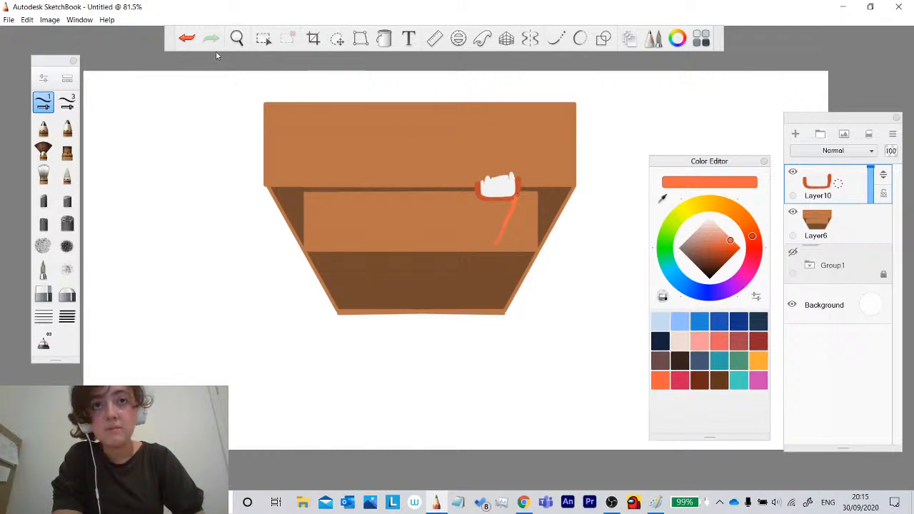
pyautogui.click(186, 38)
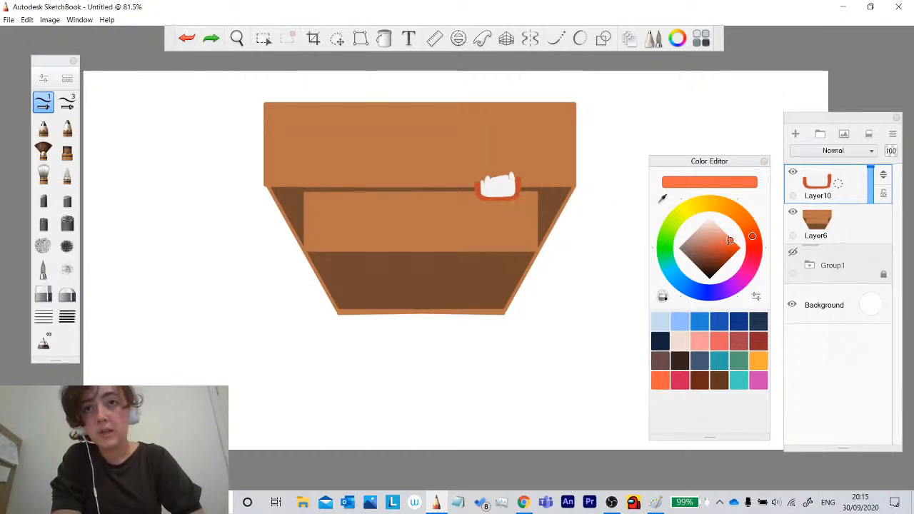
# Choose a slightly lighter orange-red than the cover and draw the book's tapered spine below the white pages.
pyautogui.click(721, 245)
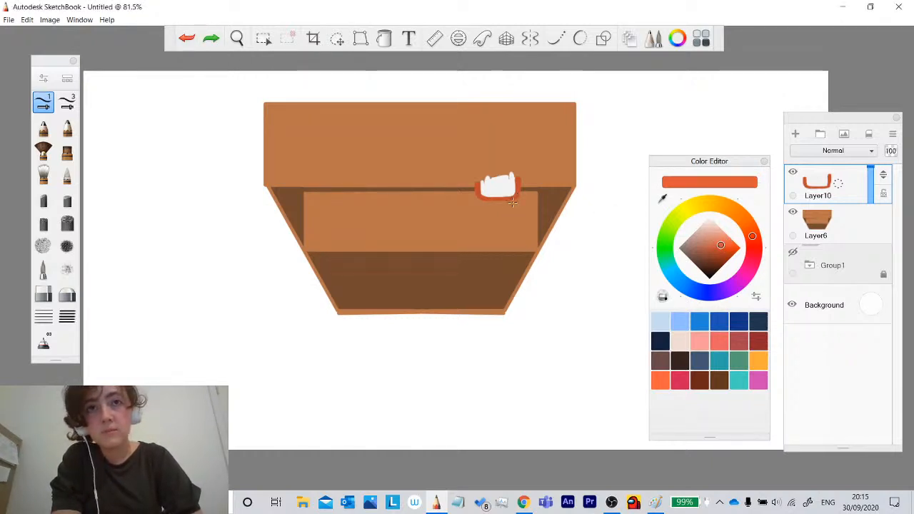
pyautogui.moveTo(513, 203); pyautogui.dragTo(514, 201)
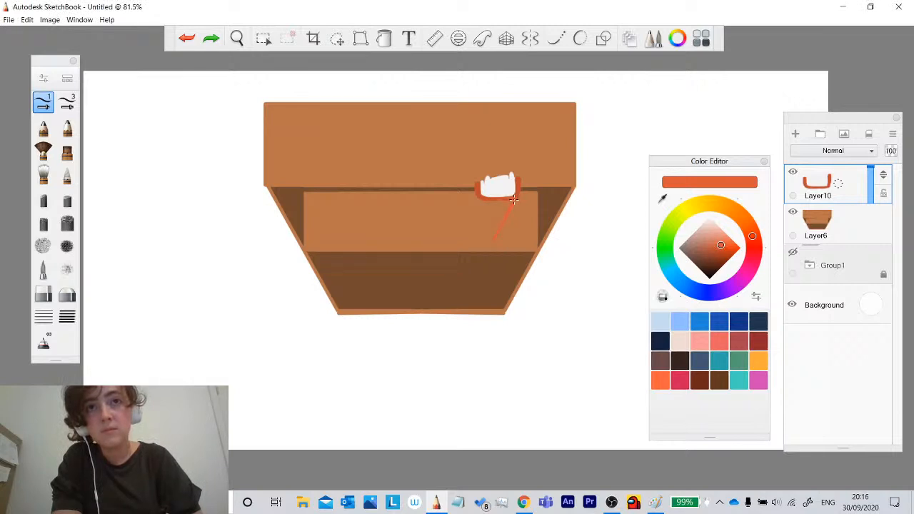
pyautogui.click(186, 38)
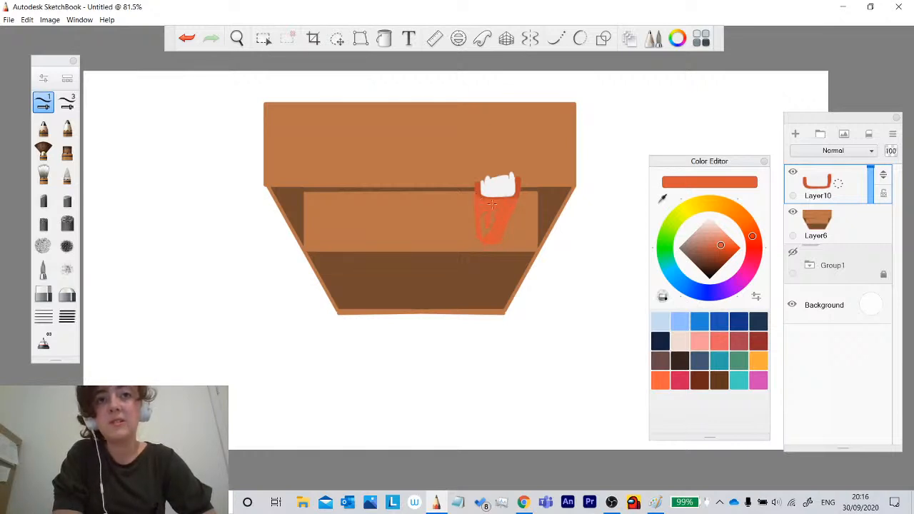
# Fill in the book's spine, then erase the excess around it and the part of the pages above the shelf opening.
pyautogui.click(43, 127)
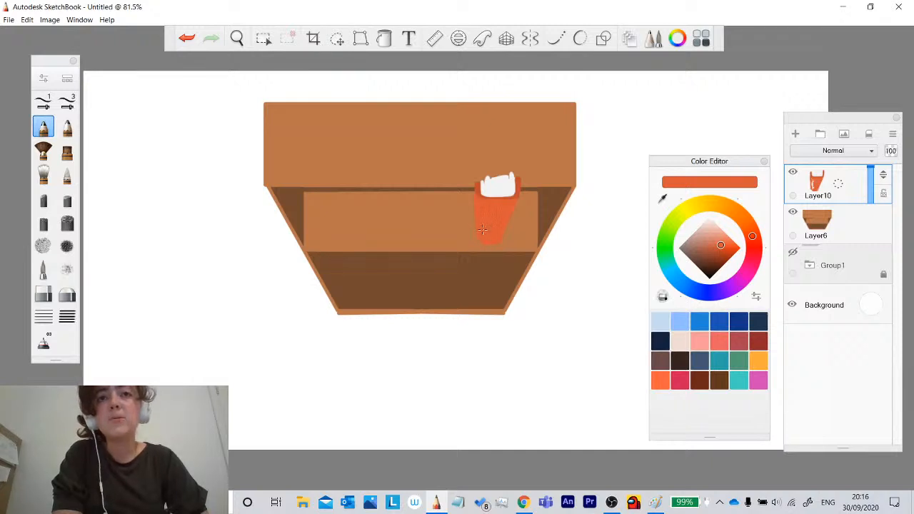
pyautogui.click(42, 294)
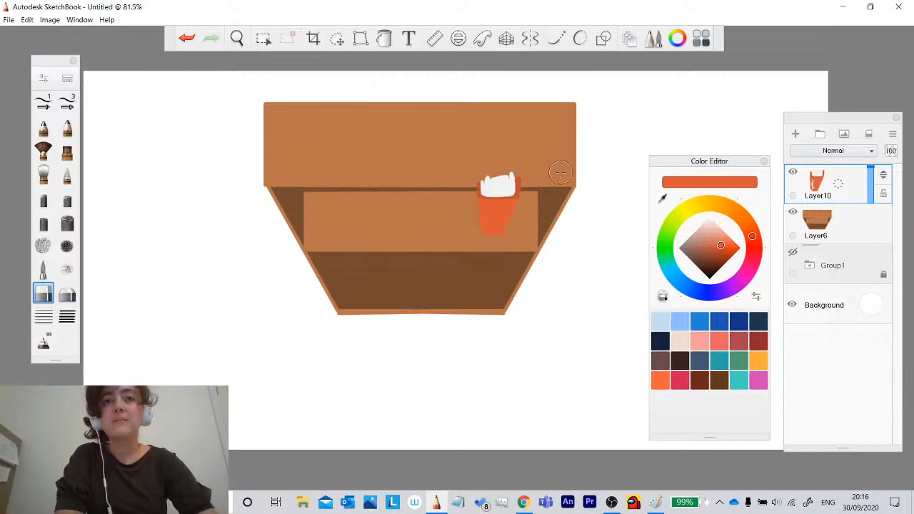
pyautogui.moveTo(492, 160); pyautogui.dragTo(513, 158)
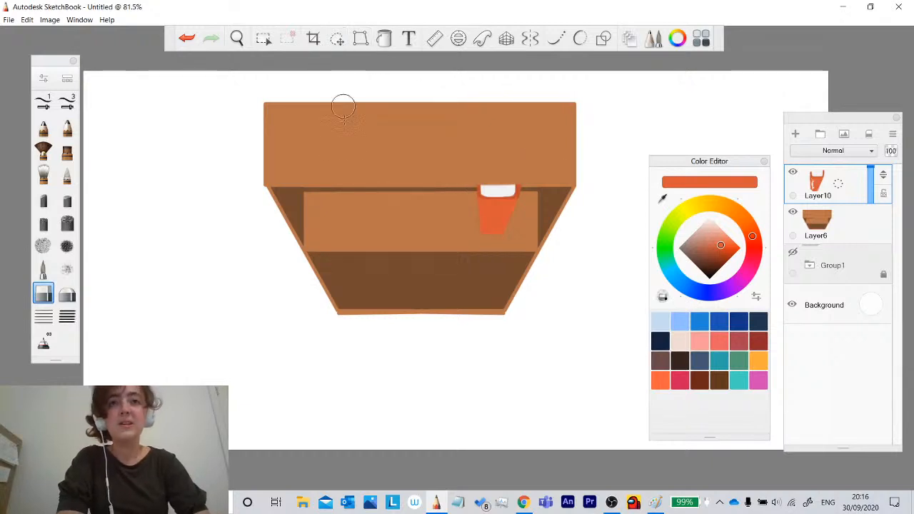
# Lasso the book on Layer10, copy and paste it, and place the copy beside the original on the upper shelf.
pyautogui.click(338, 39)
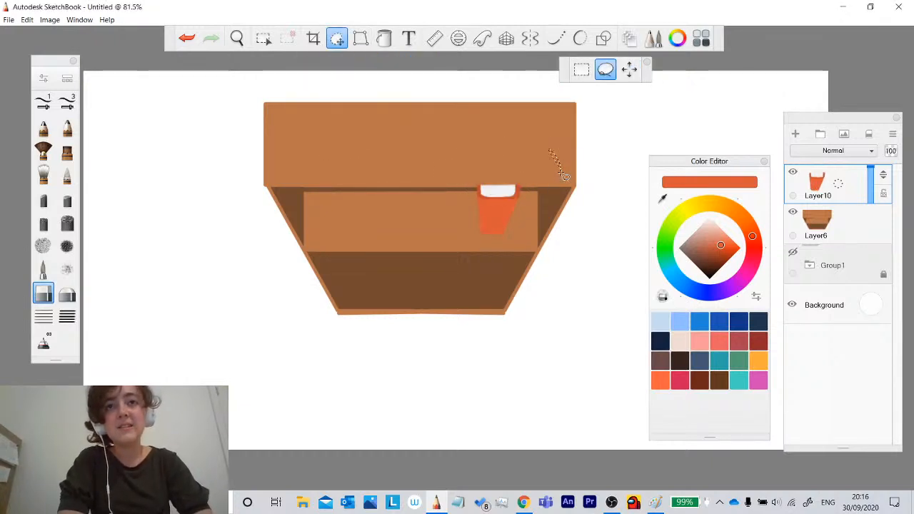
pyautogui.moveTo(561, 161); pyautogui.dragTo(562, 214)
pyautogui.hotkey('ctrl', 'c')
pyautogui.hotkey('ctrl', 'v')
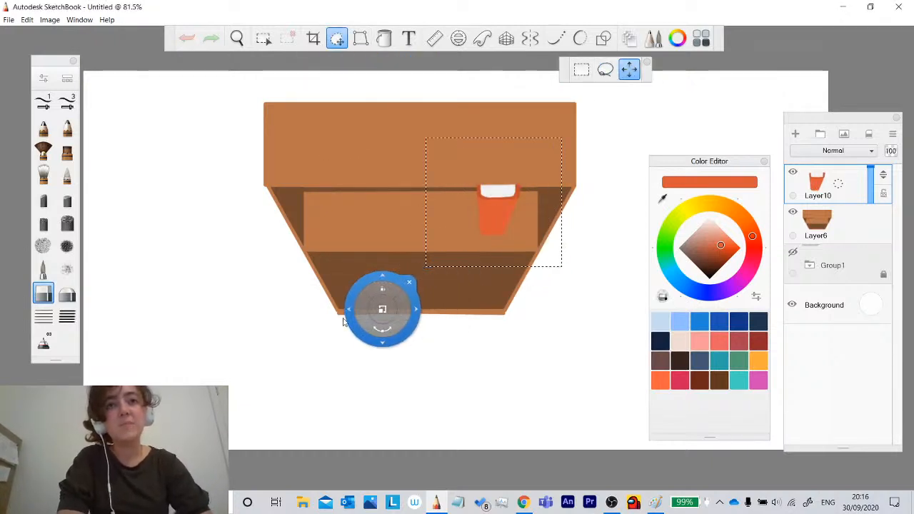
pyautogui.moveTo(346, 319); pyautogui.dragTo(238, 315)
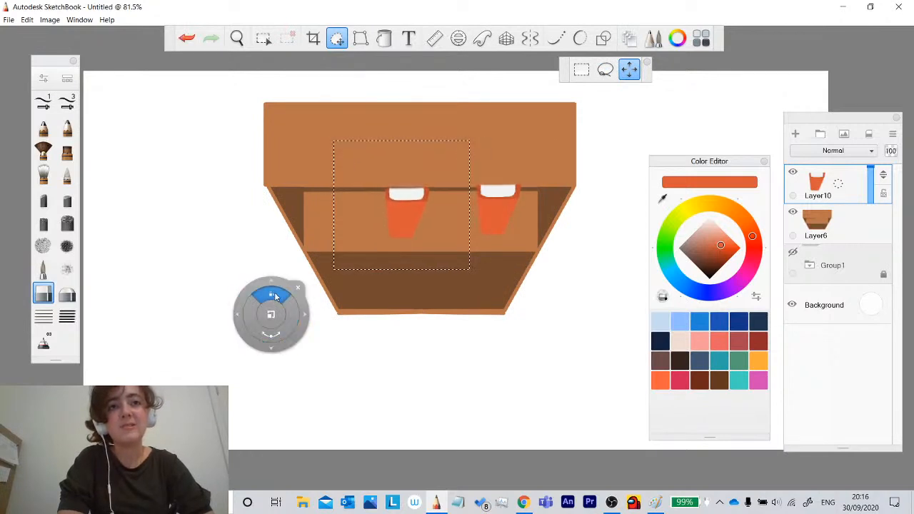
pyautogui.moveTo(273, 282)
pyautogui.mouseDown()
pyautogui.moveTo(310, 282)
pyautogui.moveTo(278, 283)
pyautogui.mouseUp()
pyautogui.click(343, 279)
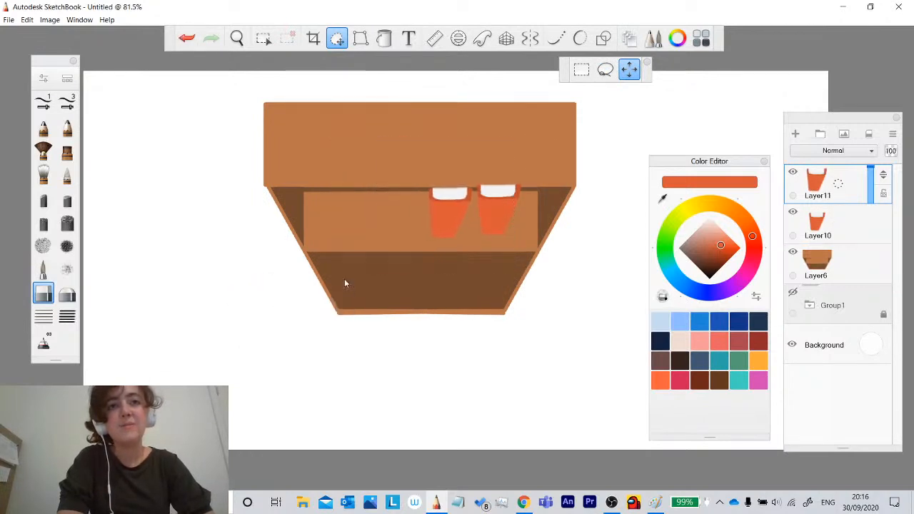
# Lasso and copy the book again, make the copy narrower and place it on the lower shelf.
pyautogui.click(337, 39)
pyautogui.click(337, 38)
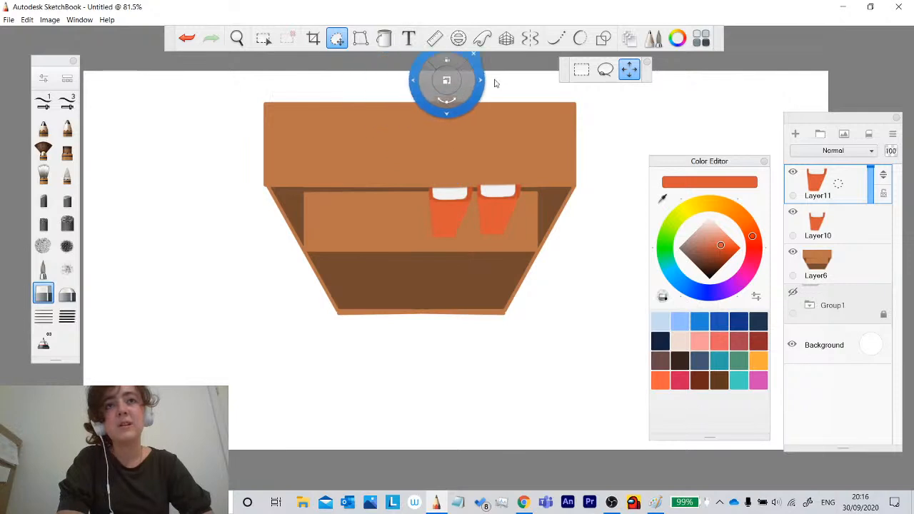
pyautogui.click(606, 69)
pyautogui.moveTo(539, 172); pyautogui.dragTo(541, 217)
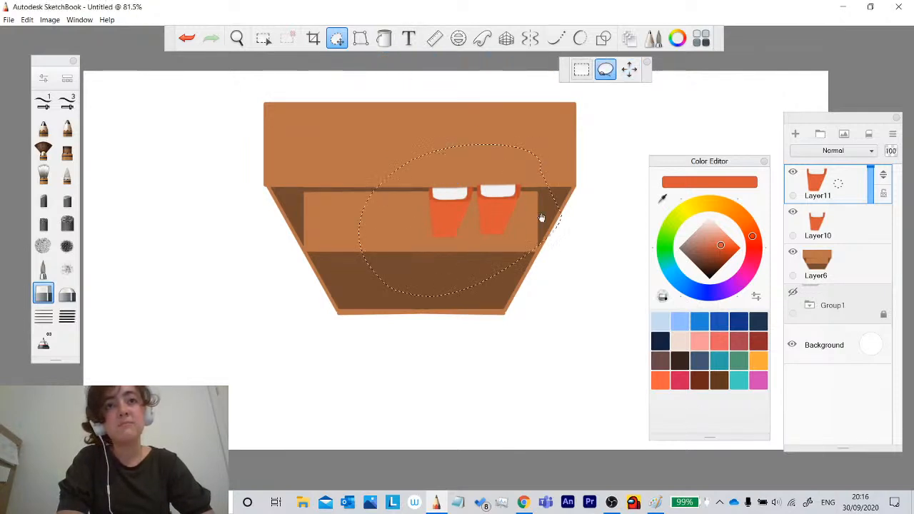
pyautogui.click(510, 208)
pyautogui.moveTo(306, 270)
pyautogui.mouseDown()
pyautogui.moveTo(251, 331)
pyautogui.moveTo(241, 325)
pyautogui.moveTo(281, 291)
pyautogui.moveTo(295, 292)
pyautogui.mouseUp()
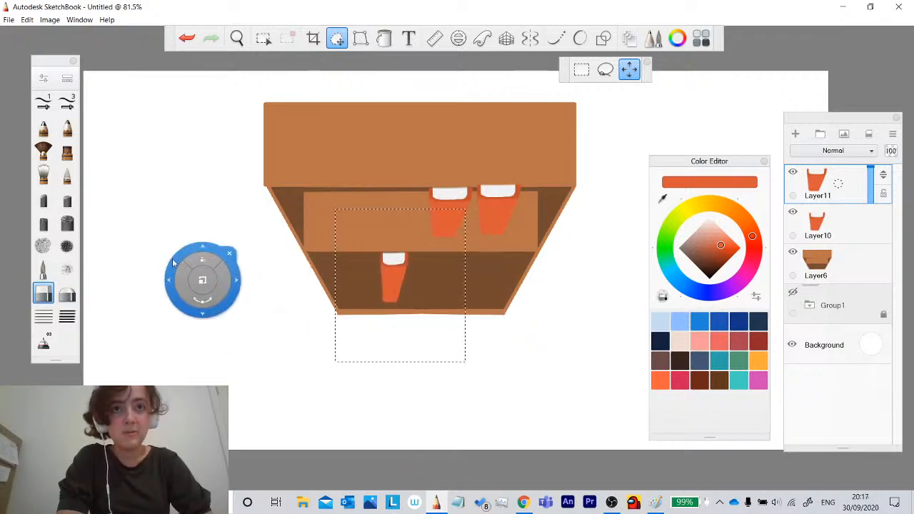
pyautogui.moveTo(189, 253); pyautogui.dragTo(182, 220)
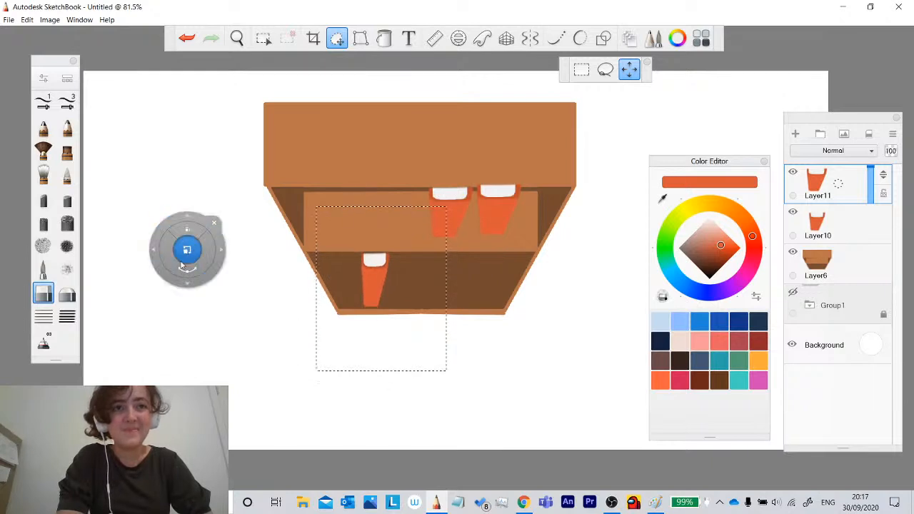
pyautogui.moveTo(171, 263); pyautogui.dragTo(172, 264)
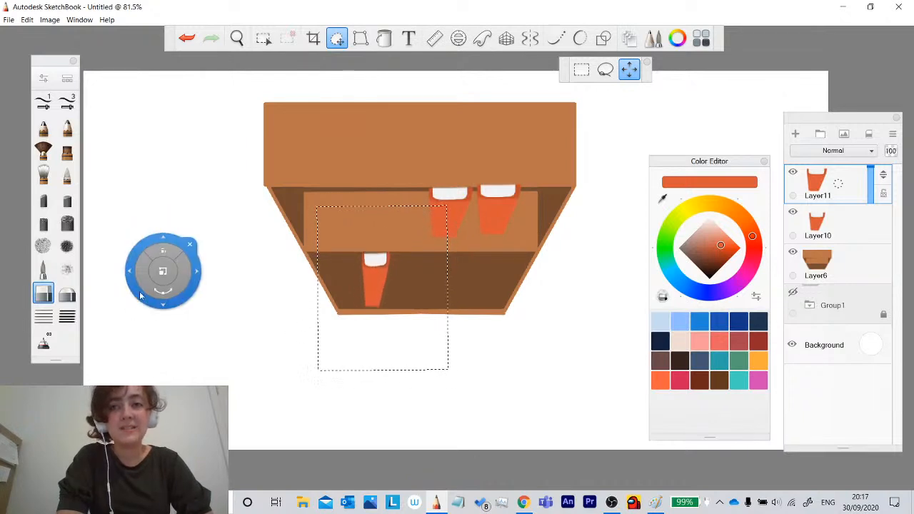
pyautogui.press('Escape')
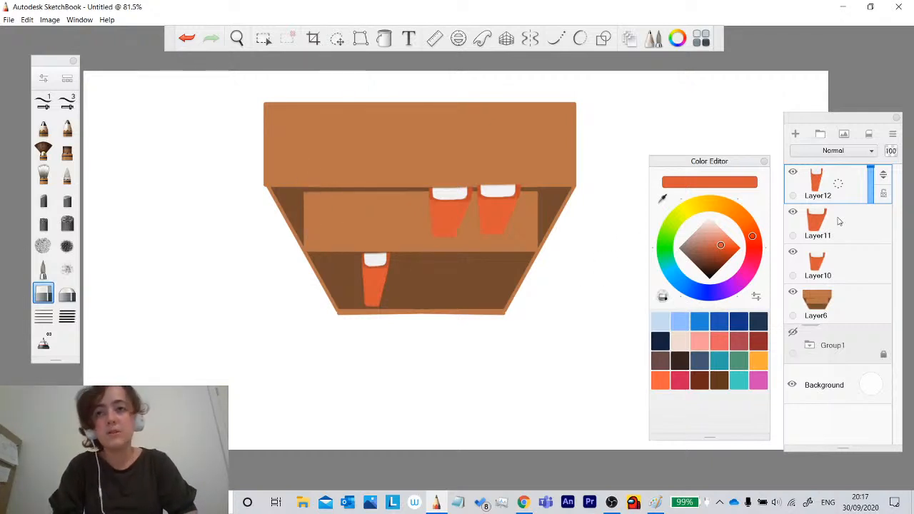
# Paint slanted side walls in the sampled dark brown at both ends of the upper shelf on Layer6.
pyautogui.click(816, 302)
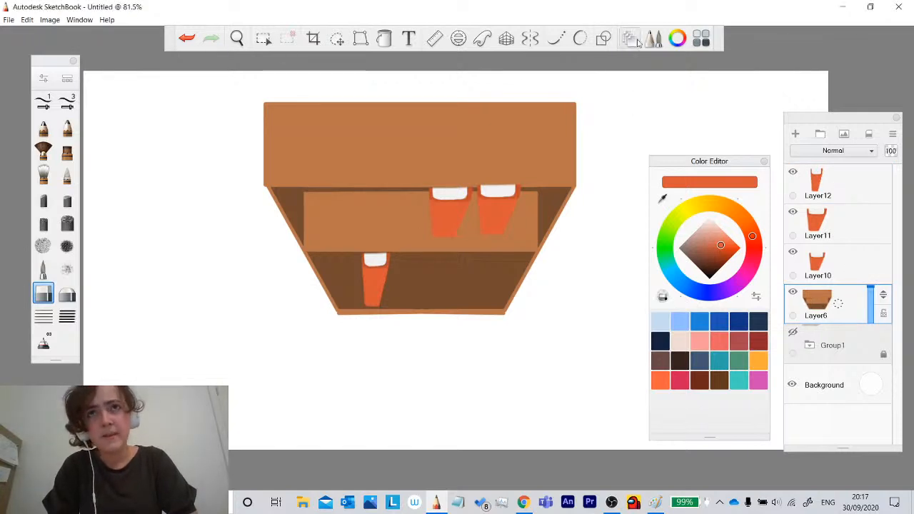
pyautogui.click(678, 38)
pyautogui.click(678, 38)
pyautogui.click(663, 198)
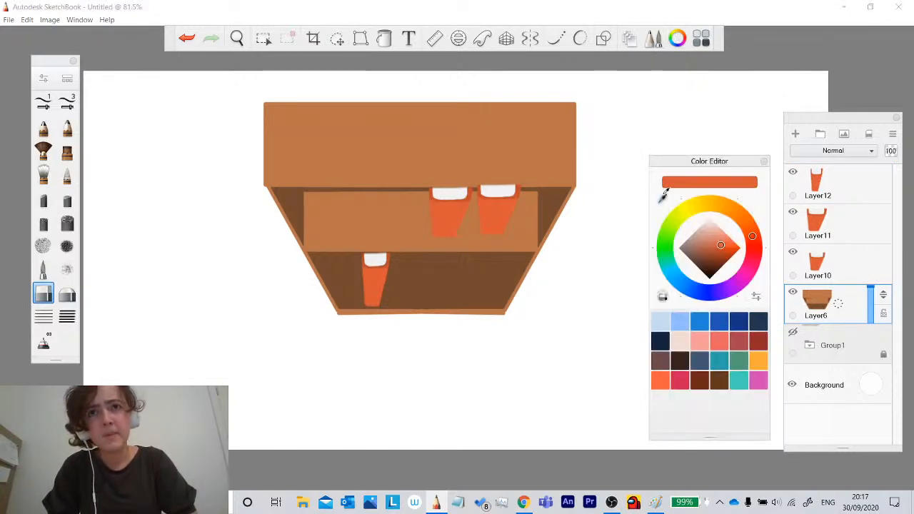
pyautogui.click(546, 206)
pyautogui.click(43, 102)
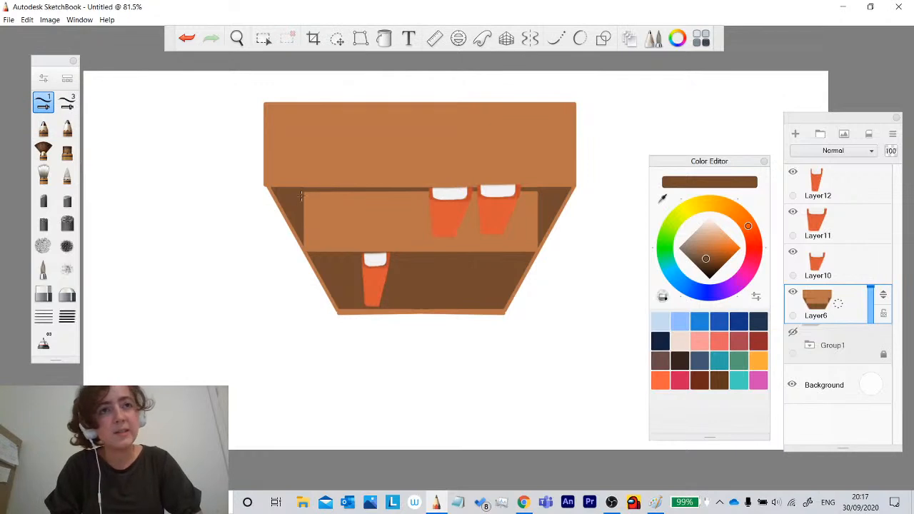
pyautogui.moveTo(301, 195)
pyautogui.mouseDown()
pyautogui.moveTo(307, 215)
pyautogui.moveTo(302, 196)
pyautogui.mouseUp()
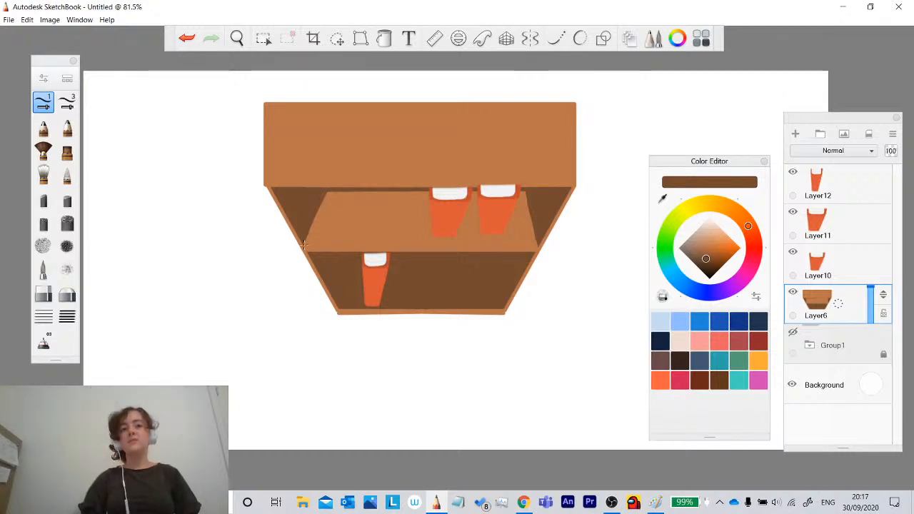
pyautogui.click(196, 39)
# Merge the three book layers into Layer6 and toggle the merged layer's visibility to check it.
pyautogui.moveTo(825, 177); pyautogui.dragTo(818, 235)
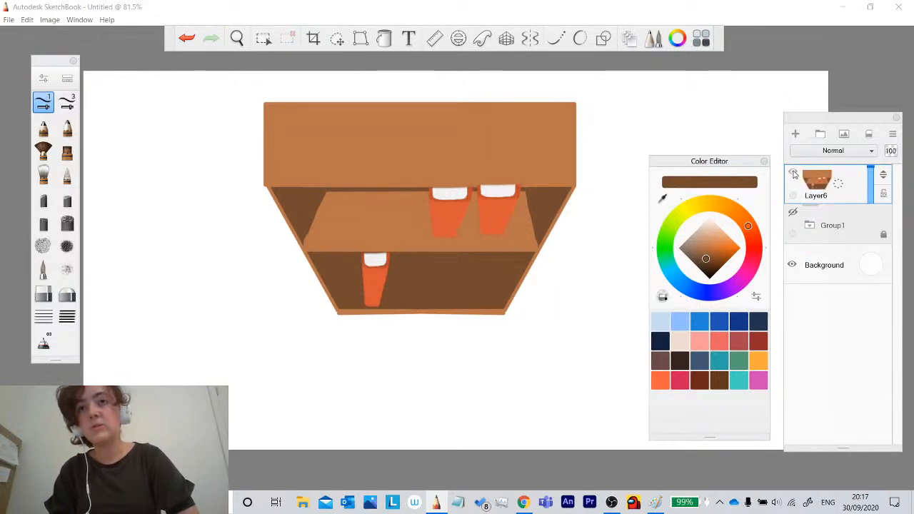
pyautogui.click(793, 172)
pyautogui.click(793, 172)
pyautogui.click(794, 173)
pyautogui.click(794, 174)
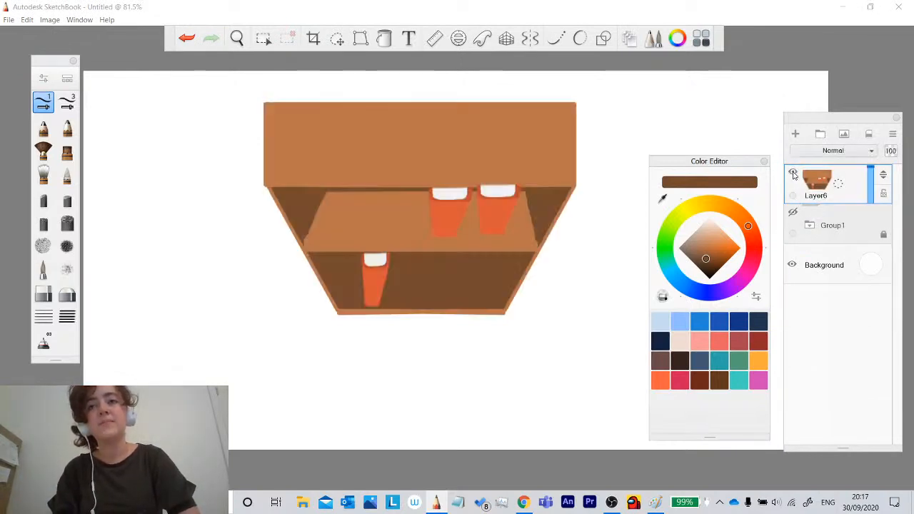
# Save the drawing to the Desktop as a TIFF file named bookshelves and close the program.
pyautogui.hotkey('ctrl', 's')
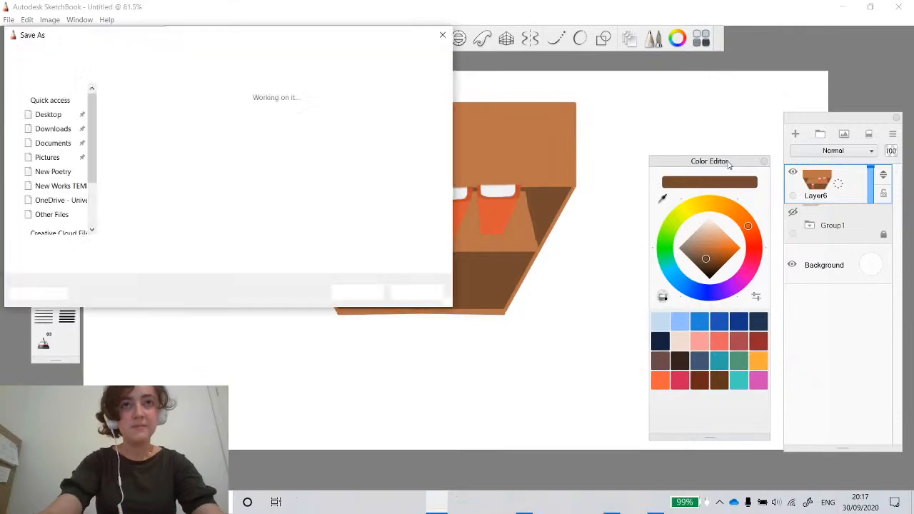
pyautogui.write('bookshel')
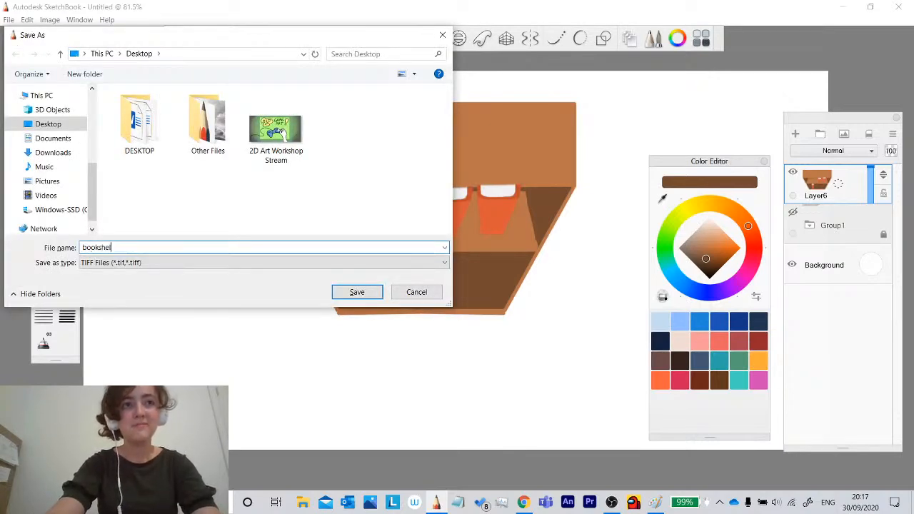
pyautogui.write('ves')
pyautogui.press('Return')
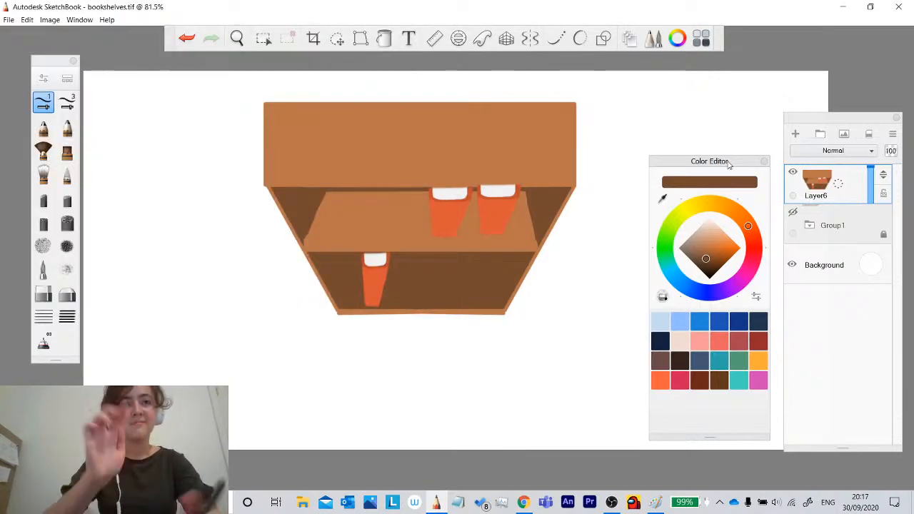
pyautogui.click(900, 5)
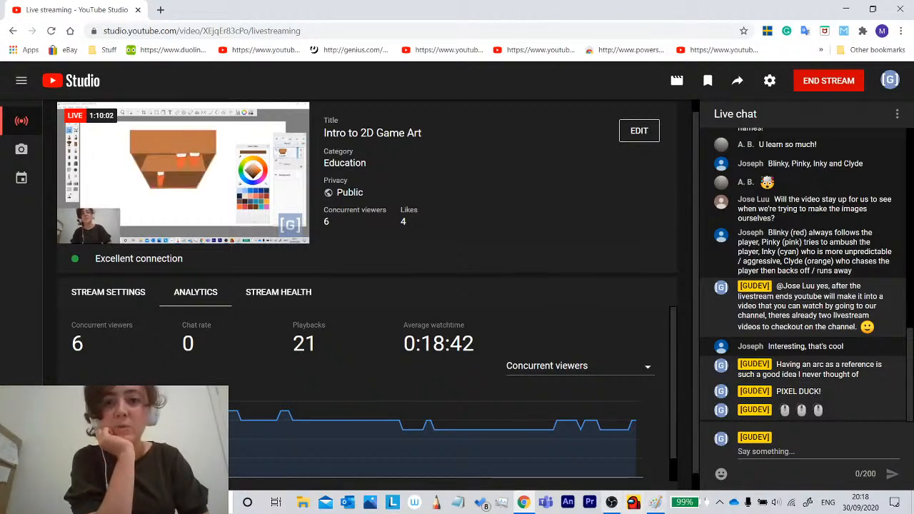
# Reopen Autodesk SketchBook and create an empty FlipBook at HD (1280 x 720) with 24 frames per second and 240 frames.
pyautogui.click(436, 504)
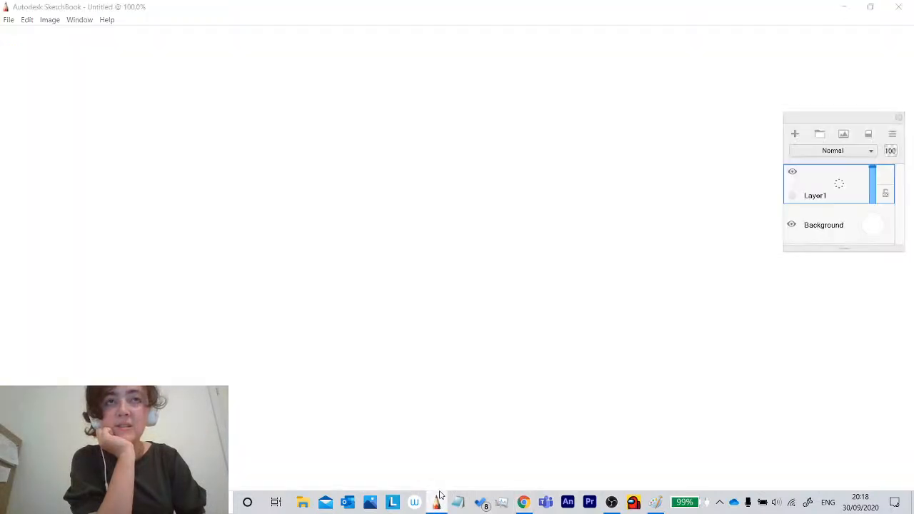
pyautogui.click(437, 503)
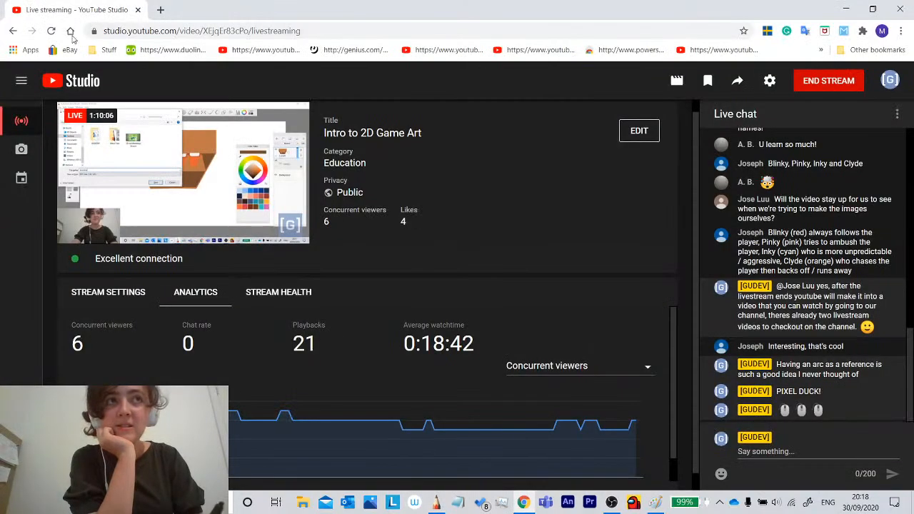
pyautogui.click(436, 502)
pyautogui.click(10, 20)
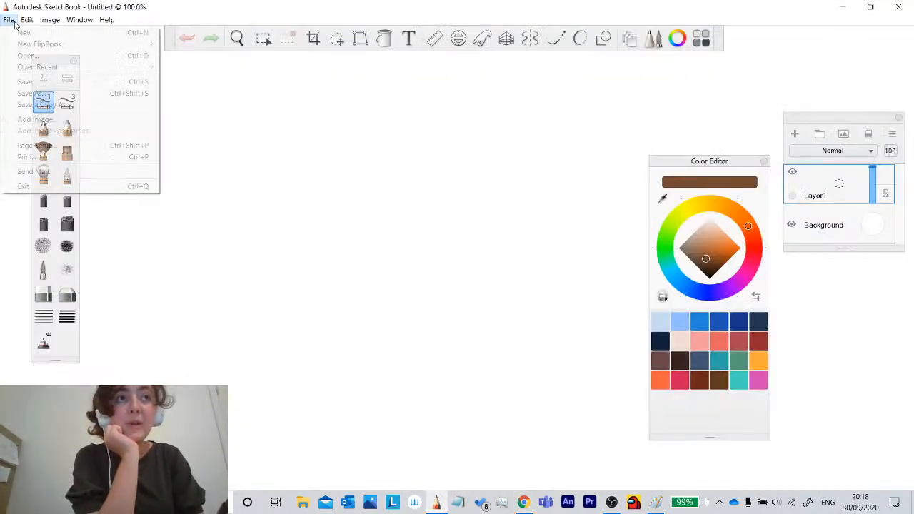
pyautogui.moveTo(139, 44)
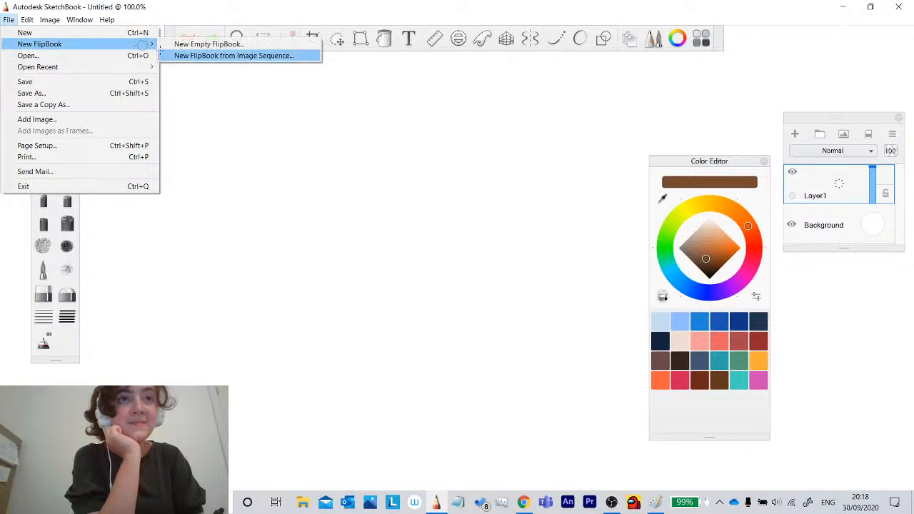
pyautogui.click(207, 43)
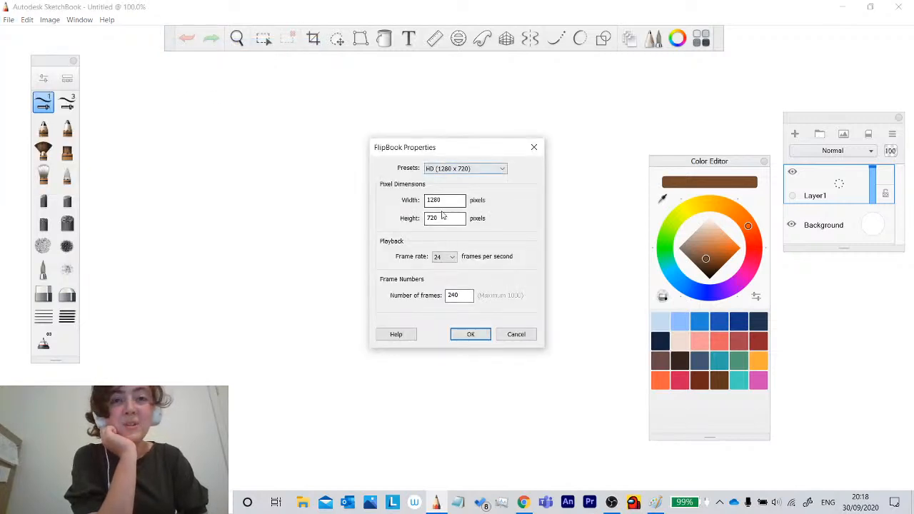
pyautogui.click(471, 335)
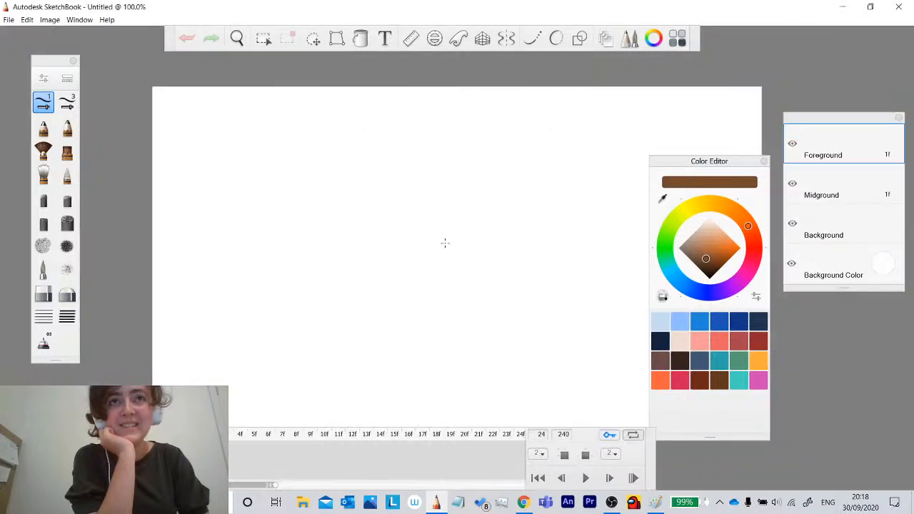
# Select the pencil brush in black, try a freehand stroke on the Foreground layer and undo it.
pyautogui.click(237, 39)
pyautogui.moveTo(433, 330); pyautogui.dragTo(396, 304)
pyautogui.moveTo(335, 289); pyautogui.dragTo(343, 290)
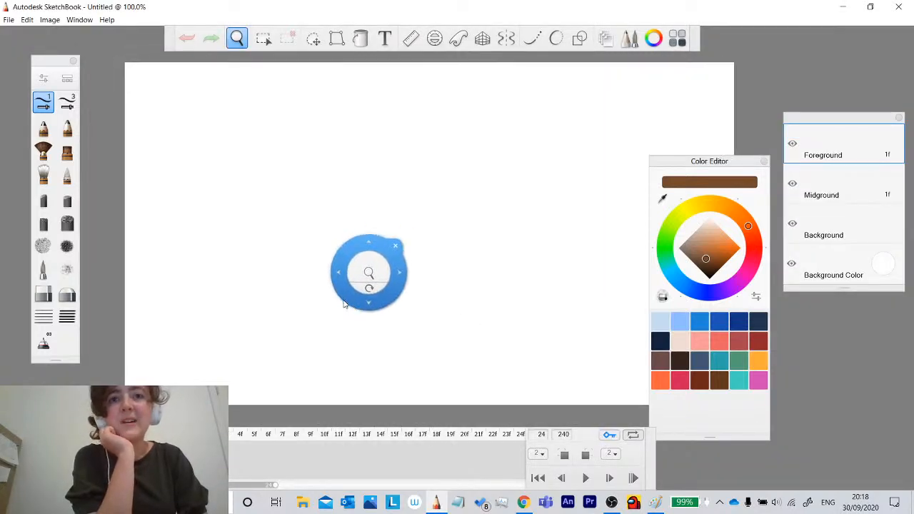
pyautogui.click(44, 127)
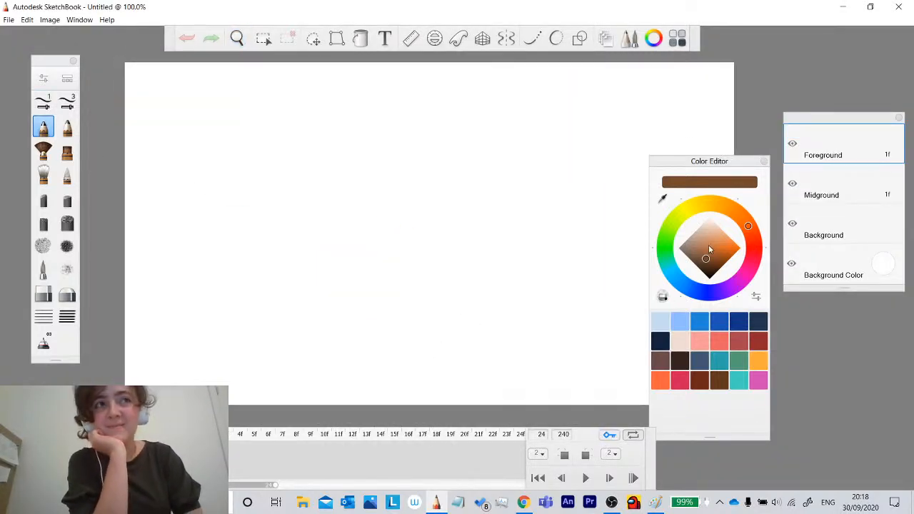
pyautogui.moveTo(709, 249); pyautogui.dragTo(710, 278)
pyautogui.moveTo(359, 221)
pyautogui.mouseDown()
pyautogui.moveTo(385, 161)
pyautogui.moveTo(222, 183)
pyautogui.mouseUp()
pyautogui.click(185, 37)
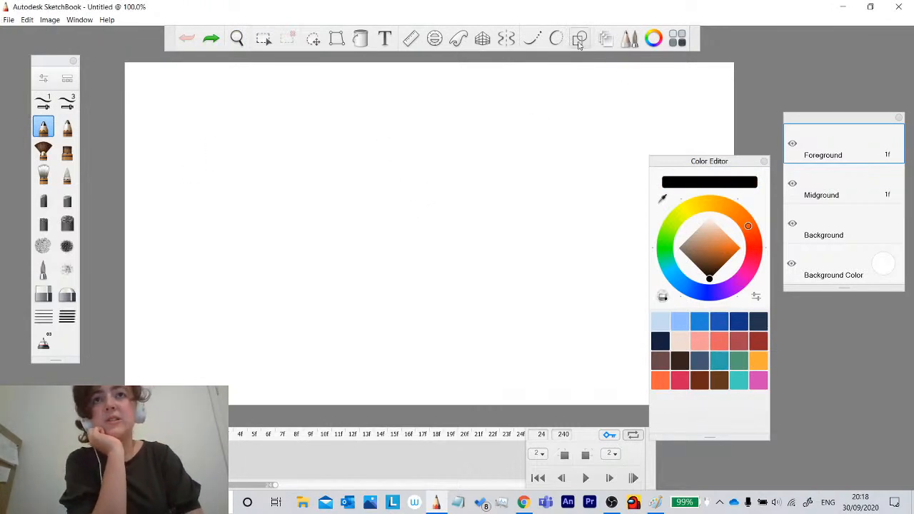
# Hide the Color Editor and reposition the timeline and layer list so both stay clear of the canvas.
pyautogui.click(829, 233)
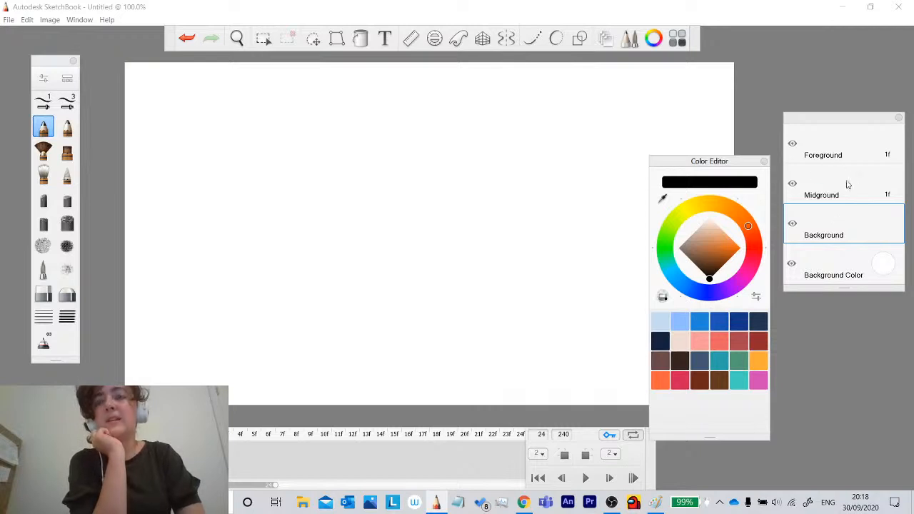
pyautogui.click(764, 161)
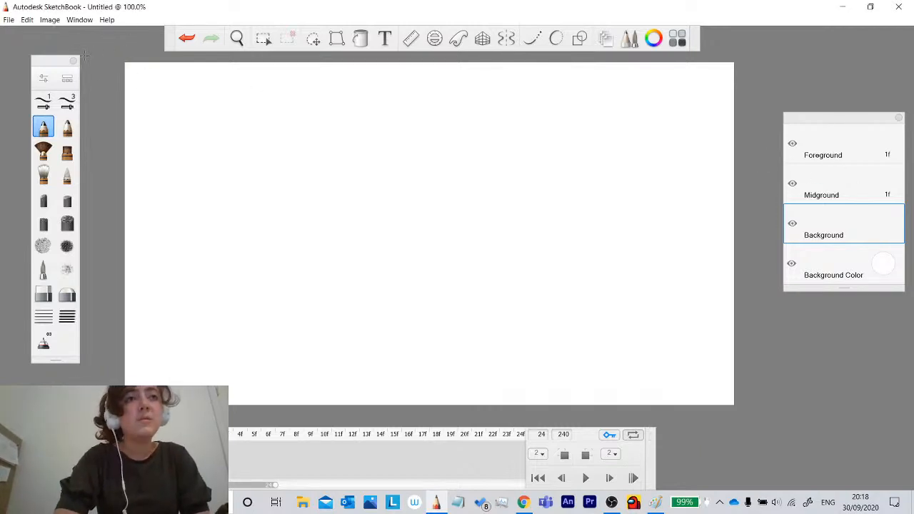
pyautogui.moveTo(829, 120); pyautogui.dragTo(827, 96)
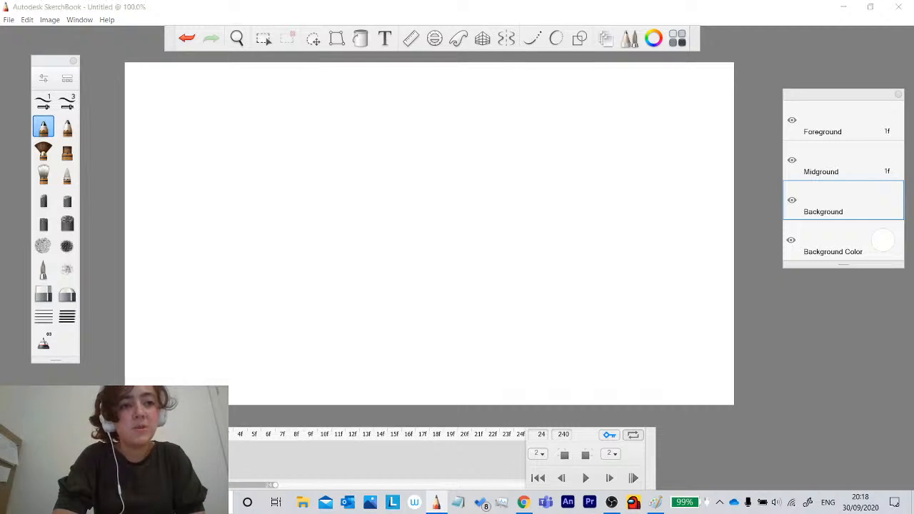
pyautogui.moveTo(135, 458); pyautogui.dragTo(165, 435)
pyautogui.moveTo(853, 95); pyautogui.dragTo(817, 85)
pyautogui.click(608, 38)
pyautogui.click(615, 40)
# Go through the Foreground and Midground layers and make the Background layer active.
pyautogui.click(818, 112)
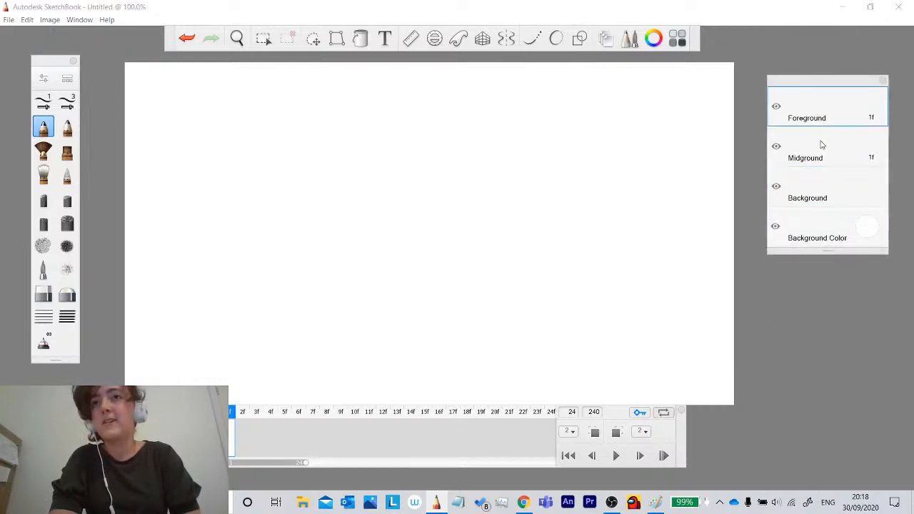
pyautogui.click(821, 141)
pyautogui.click(820, 112)
pyautogui.click(835, 151)
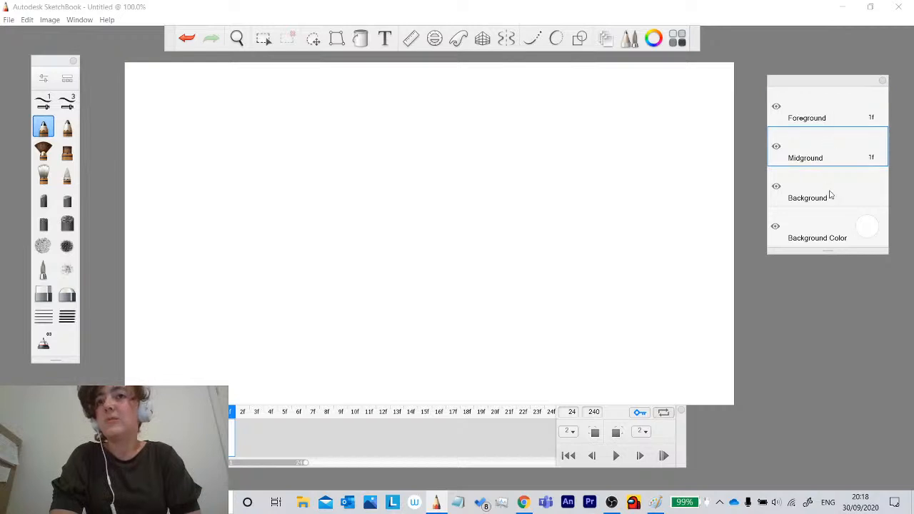
pyautogui.click(834, 192)
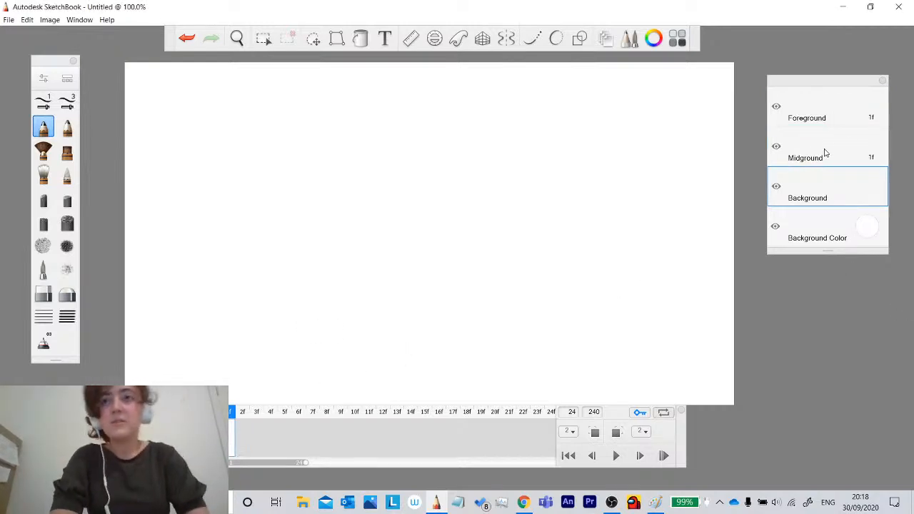
# Try a straight black diagonal across the canvas on the Background layer and undo it.
pyautogui.click(581, 37)
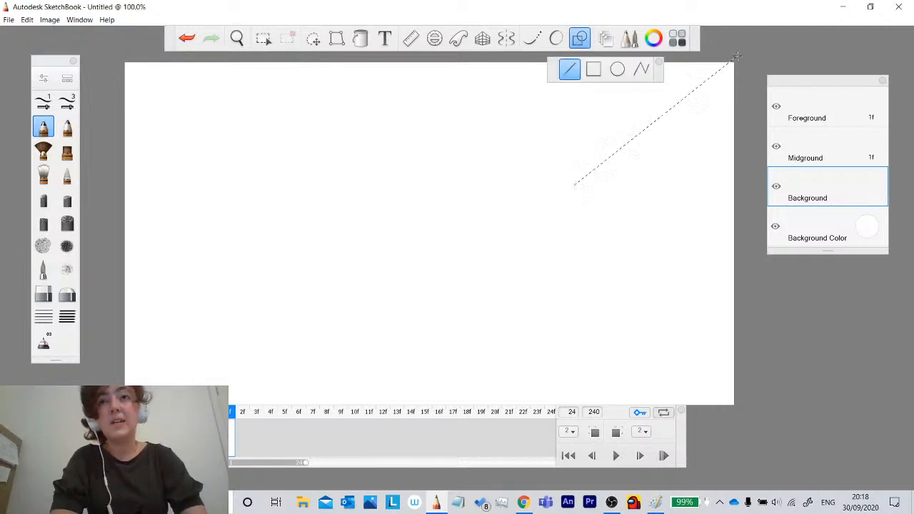
pyautogui.moveTo(736, 56); pyautogui.dragTo(737, 56)
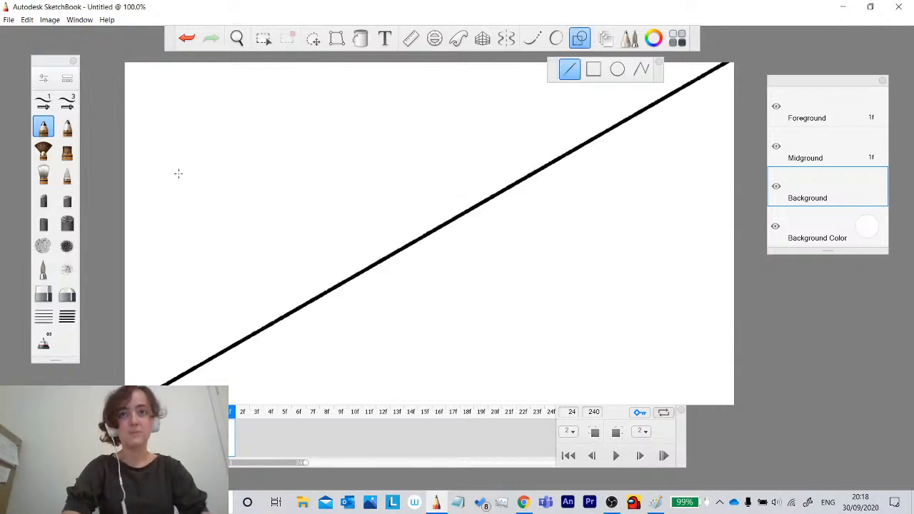
pyautogui.click(186, 38)
# Try two crossing dark grey diagonals between the canvas corners and undo both lines.
pyautogui.click(654, 38)
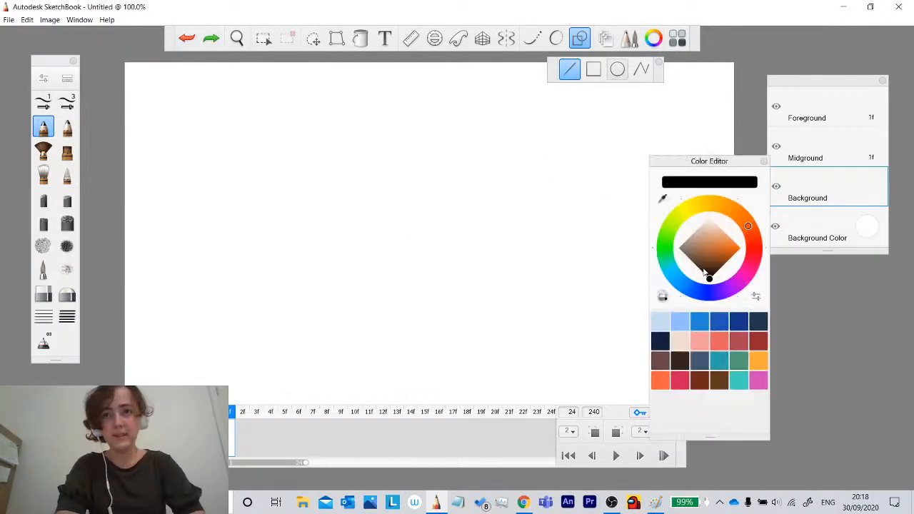
pyautogui.click(579, 41)
pyautogui.click(579, 40)
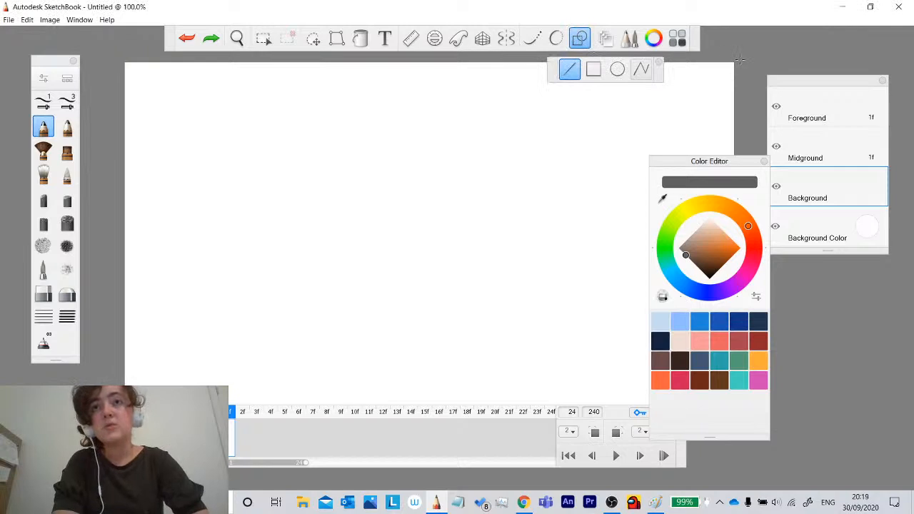
pyautogui.moveTo(331, 324); pyautogui.dragTo(152, 386)
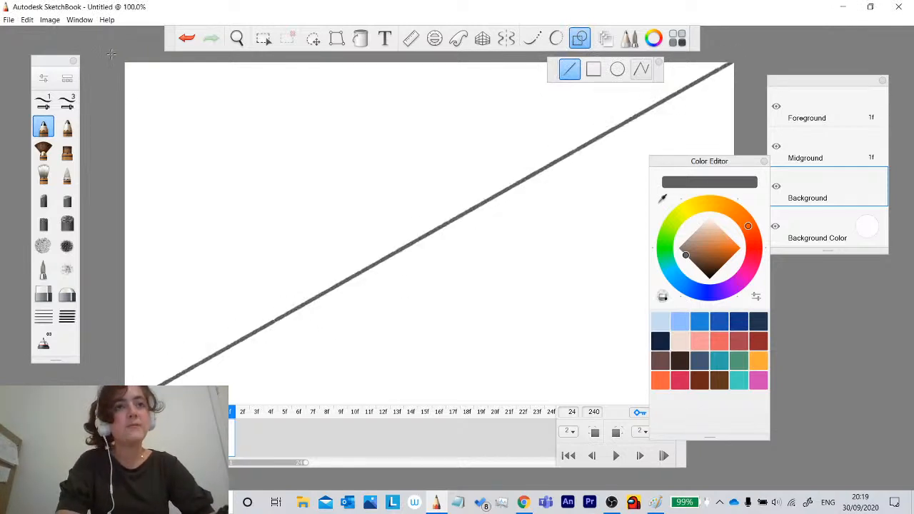
pyautogui.moveTo(377, 264); pyautogui.dragTo(735, 412)
pyautogui.click(764, 162)
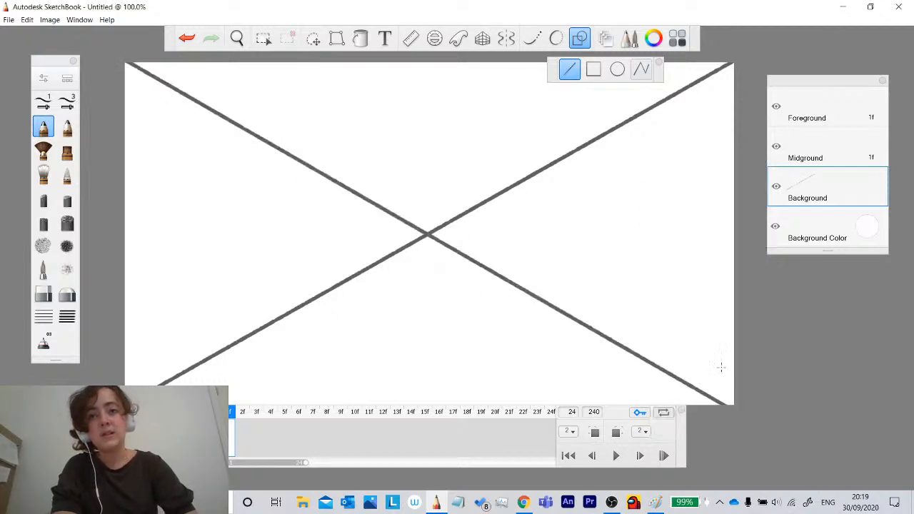
pyautogui.click(187, 39)
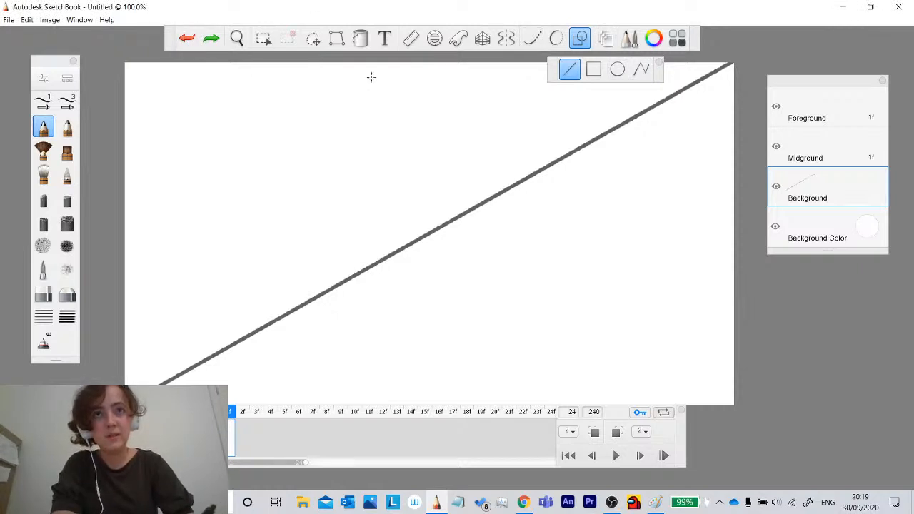
pyautogui.click(187, 39)
# Draw two crossing light grey straight lines between opposite canvas corners on the Background layer.
pyautogui.click(654, 40)
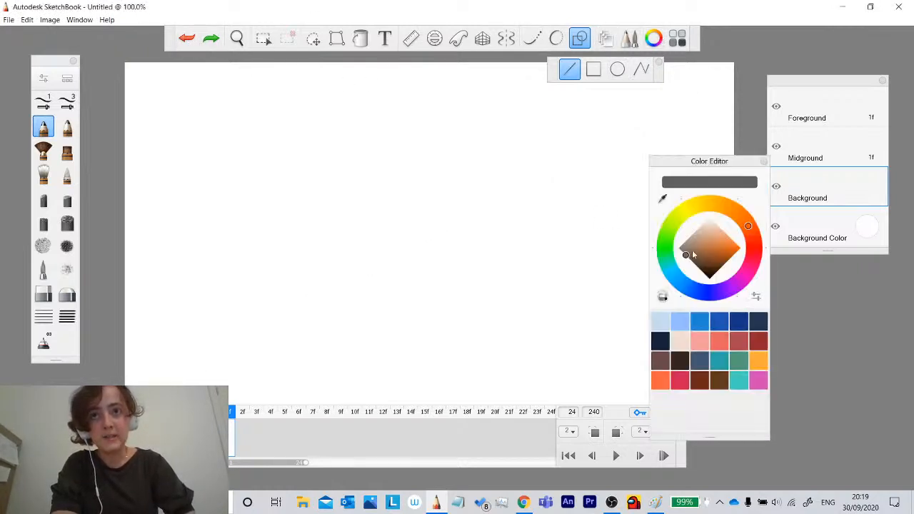
pyautogui.click(763, 161)
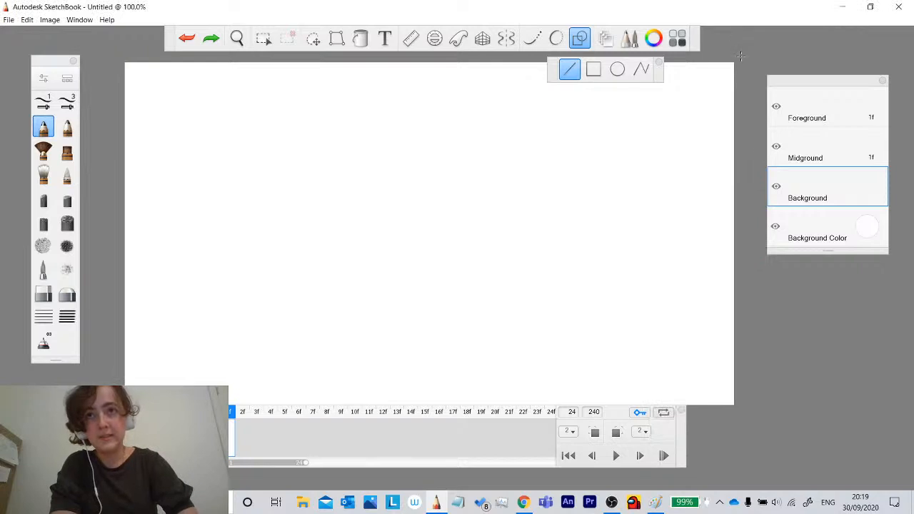
pyautogui.moveTo(739, 55); pyautogui.dragTo(738, 57)
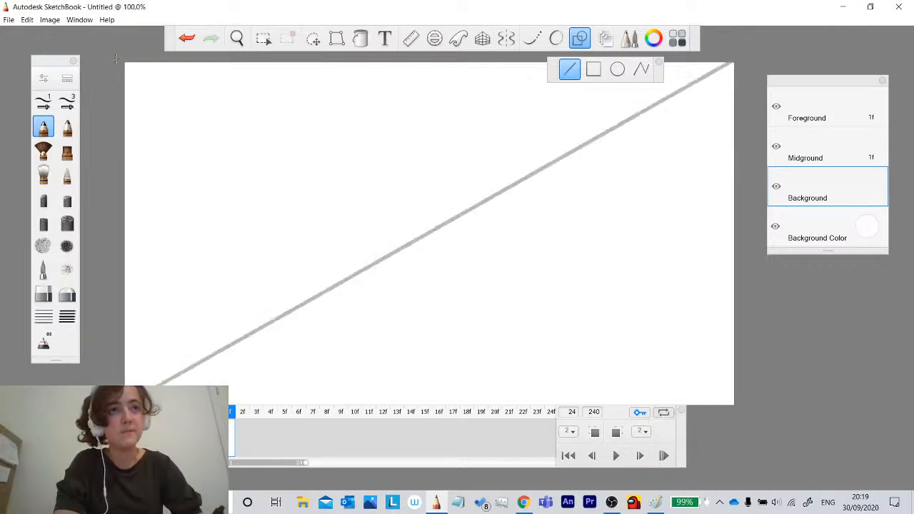
pyautogui.moveTo(121, 60); pyautogui.dragTo(737, 406)
# Draw a large rectangle and a smaller one inside it, placing their corners on the crossing diagonals.
pyautogui.click(593, 70)
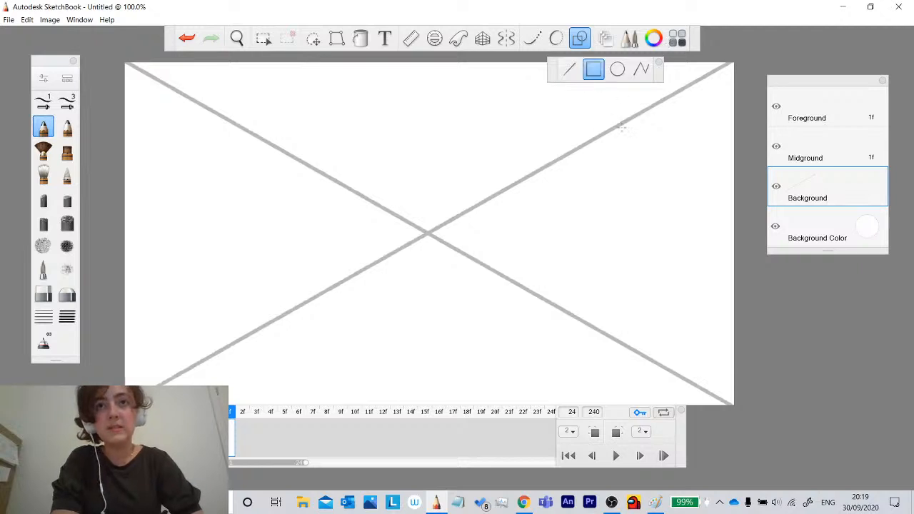
pyautogui.moveTo(627, 120); pyautogui.dragTo(239, 259)
pyautogui.moveTo(240, 303); pyautogui.dragTo(225, 347)
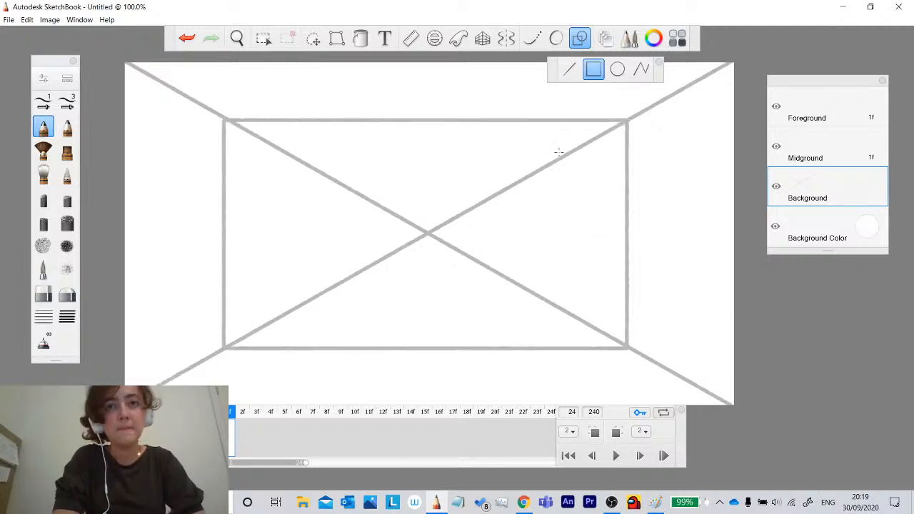
pyautogui.moveTo(527, 254); pyautogui.dragTo(289, 312)
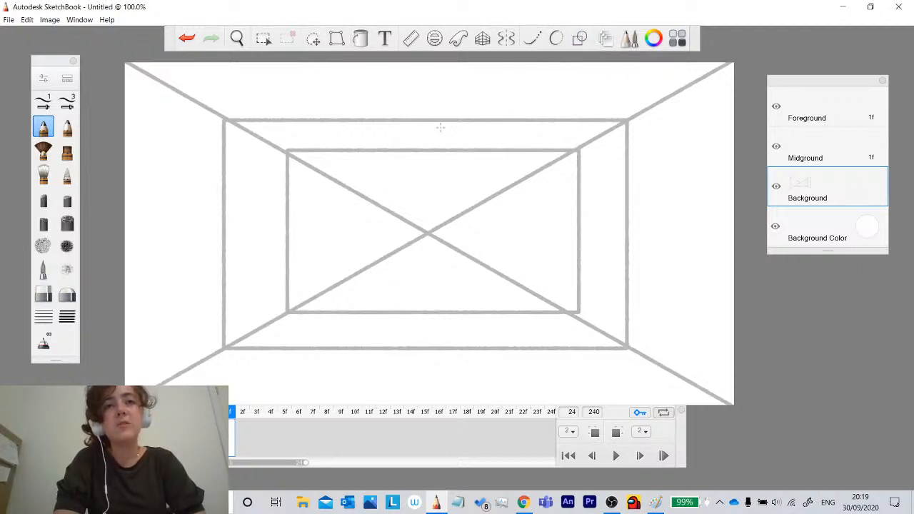
# Try a curved motion path descending from the outer rectangle's top edge on the Background layer and undo the strokes.
pyautogui.moveTo(412, 120)
pyautogui.mouseDown()
pyautogui.moveTo(386, 149)
pyautogui.moveTo(383, 203)
pyautogui.mouseUp()
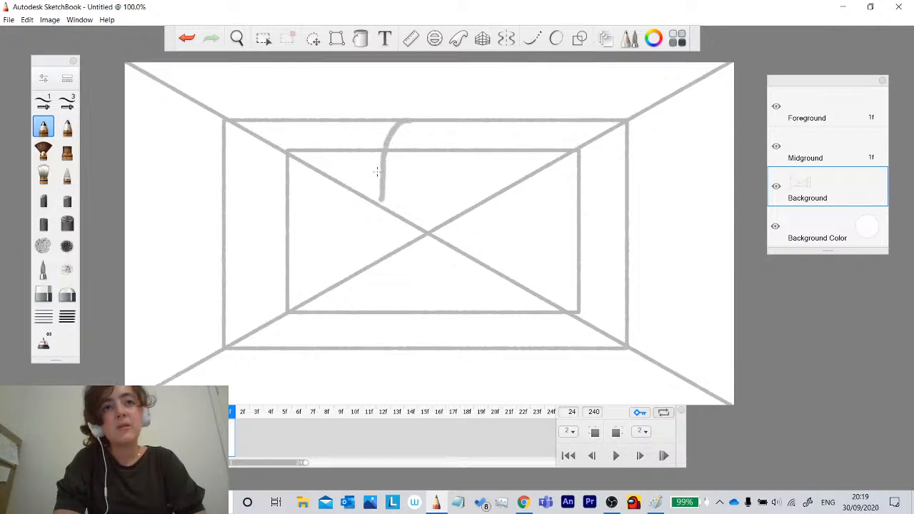
pyautogui.click(187, 38)
pyautogui.moveTo(404, 119)
pyautogui.mouseDown()
pyautogui.moveTo(378, 153)
pyautogui.moveTo(374, 198)
pyautogui.mouseUp()
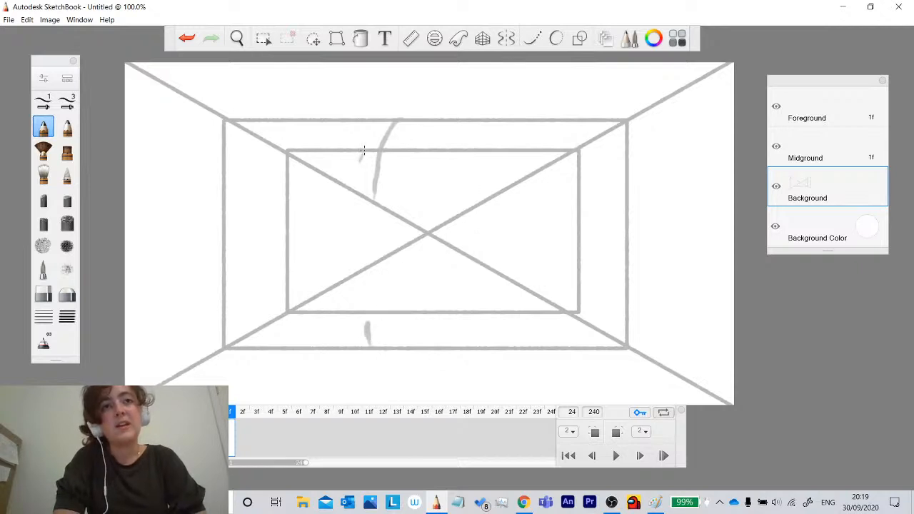
pyautogui.click(186, 38)
pyautogui.click(187, 38)
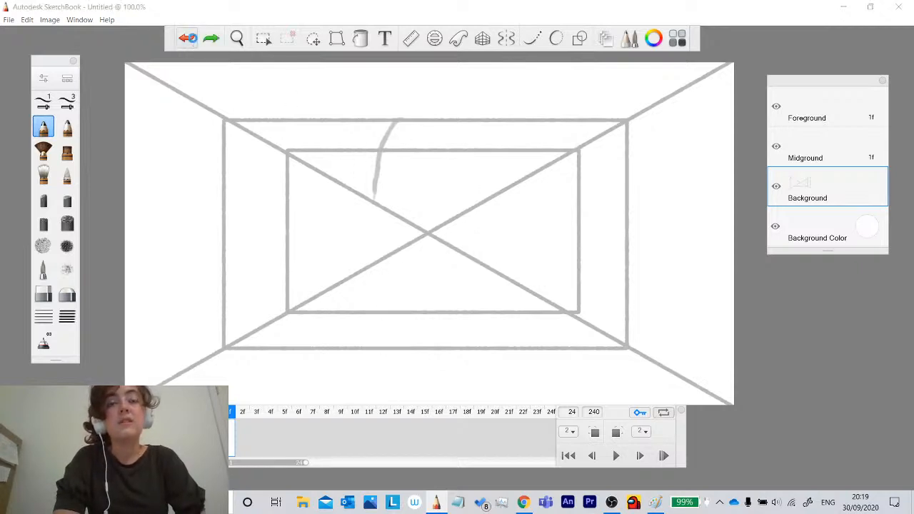
pyautogui.click(189, 38)
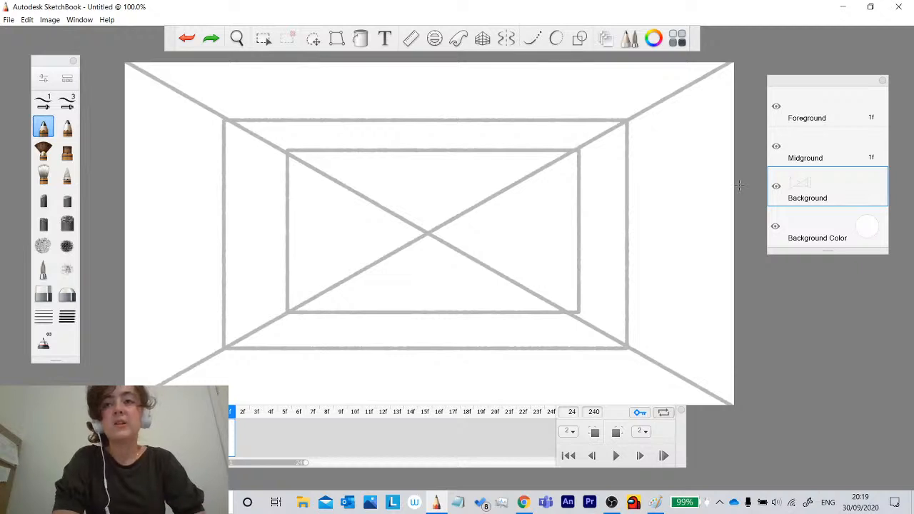
# Make the Foreground layer active and set the brush colour to near-black.
pyautogui.click(791, 158)
pyautogui.click(807, 102)
pyautogui.click(654, 38)
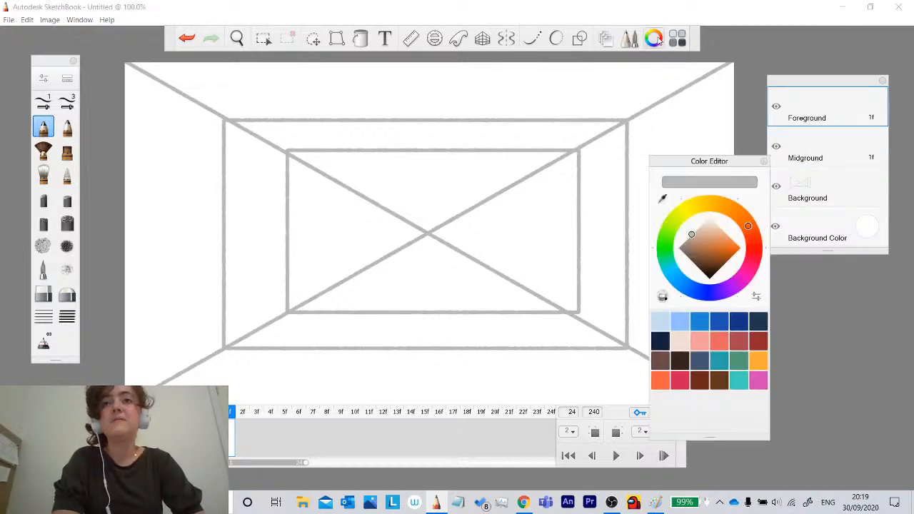
pyautogui.click(702, 270)
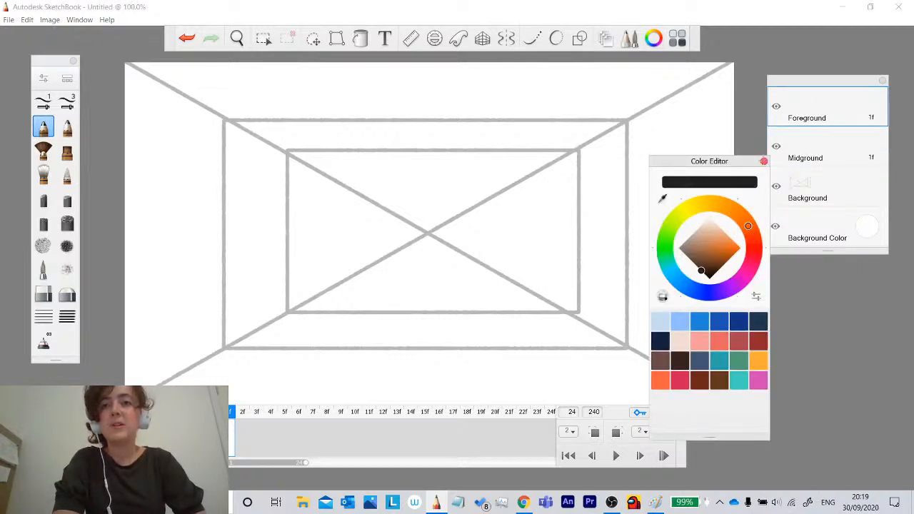
pyautogui.click(764, 161)
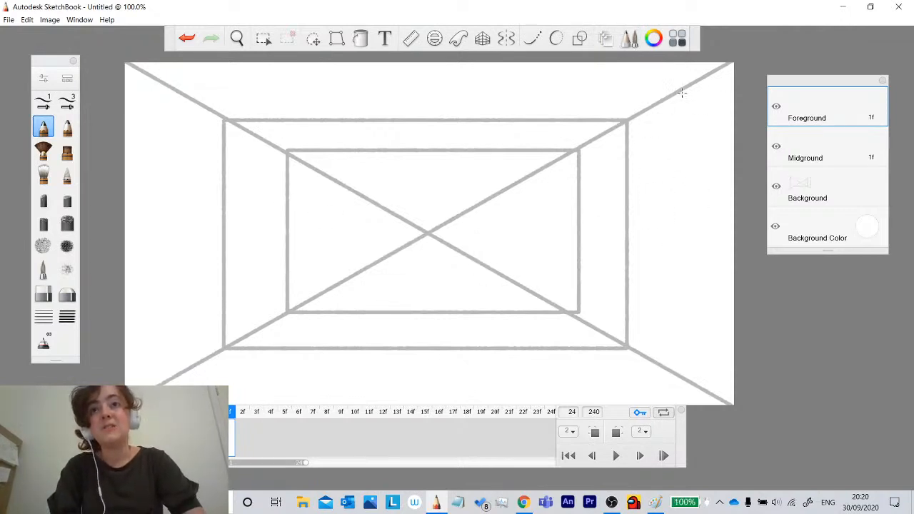
# Draw a circle on the upper-right diagonal in Foreground frame 1, and turn on onion skin for the preceding frames from frame 2.
pyautogui.moveTo(683, 91)
pyautogui.mouseDown()
pyautogui.moveTo(678, 124)
pyautogui.moveTo(684, 92)
pyautogui.mouseUp()
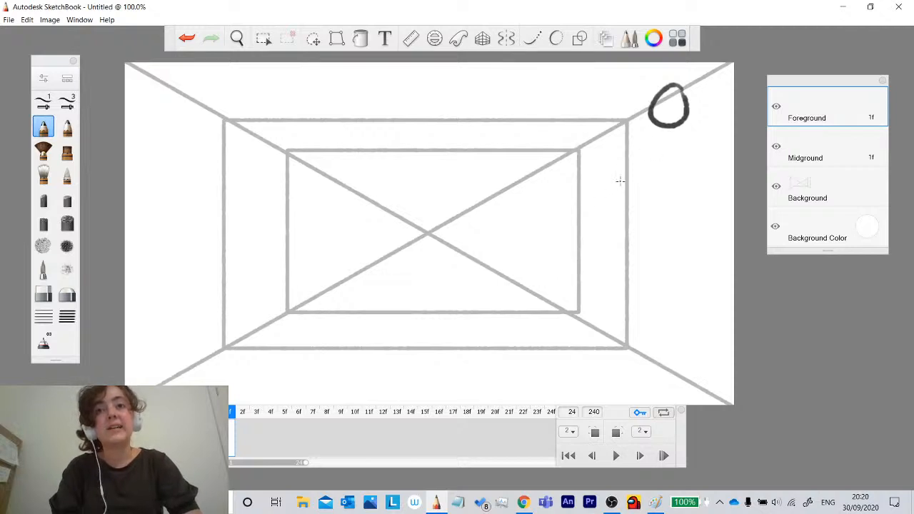
pyautogui.click(243, 443)
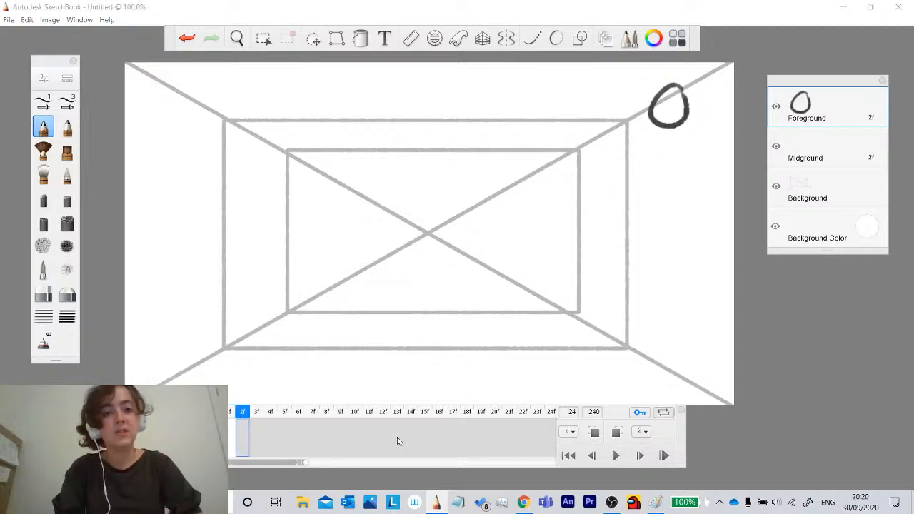
pyautogui.click(596, 432)
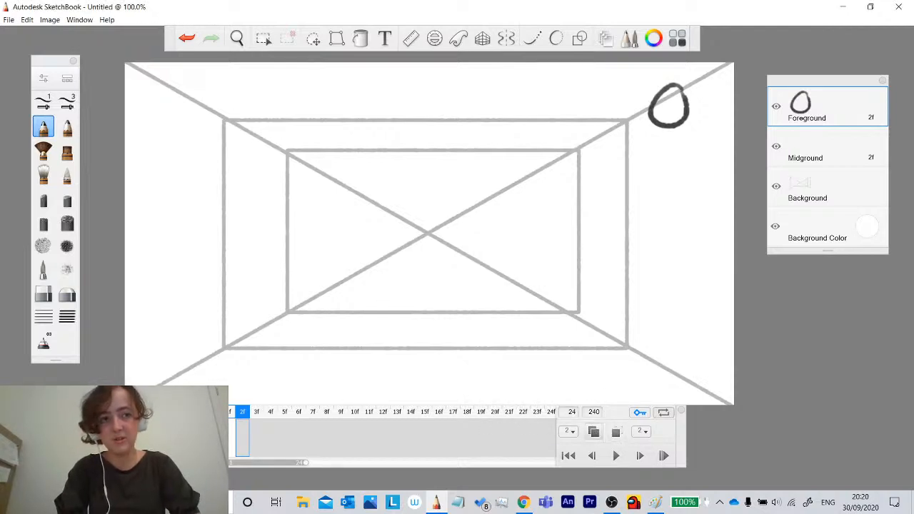
# Try further circles descending through Foreground frames 2 and 3, and undo them together with the frame 1 circle.
pyautogui.click(533, 257)
pyautogui.moveTo(644, 146)
pyautogui.mouseDown()
pyautogui.moveTo(620, 173)
pyautogui.moveTo(646, 147)
pyautogui.mouseUp()
pyautogui.click(186, 38)
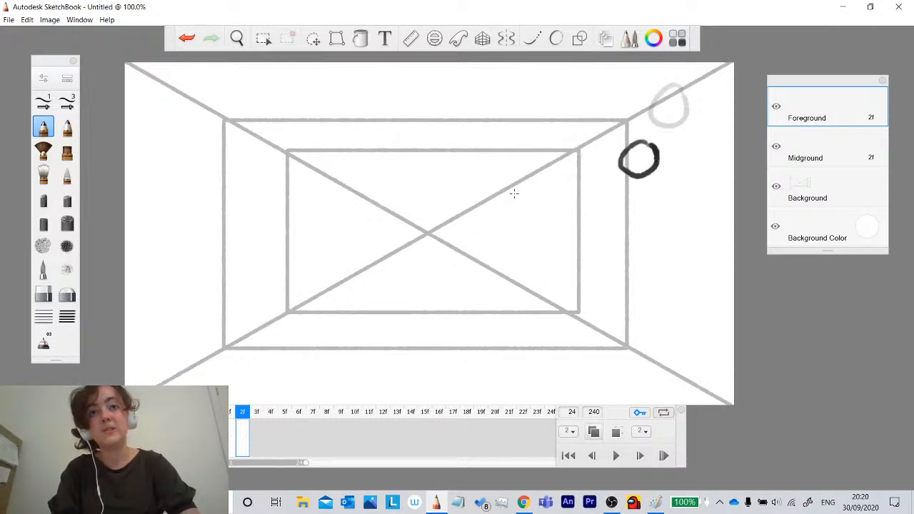
pyautogui.click(255, 438)
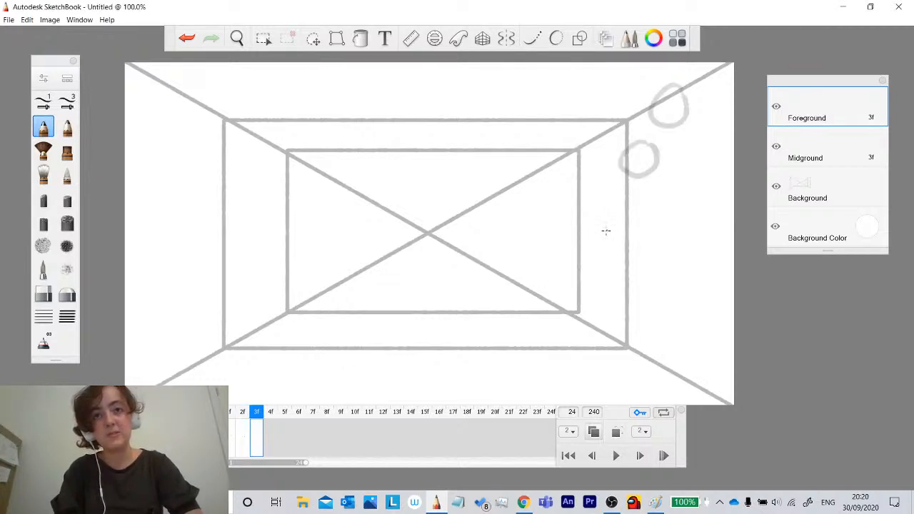
pyautogui.moveTo(619, 220)
pyautogui.mouseDown()
pyautogui.moveTo(607, 246)
pyautogui.moveTo(620, 216)
pyautogui.mouseUp()
pyautogui.click(188, 39)
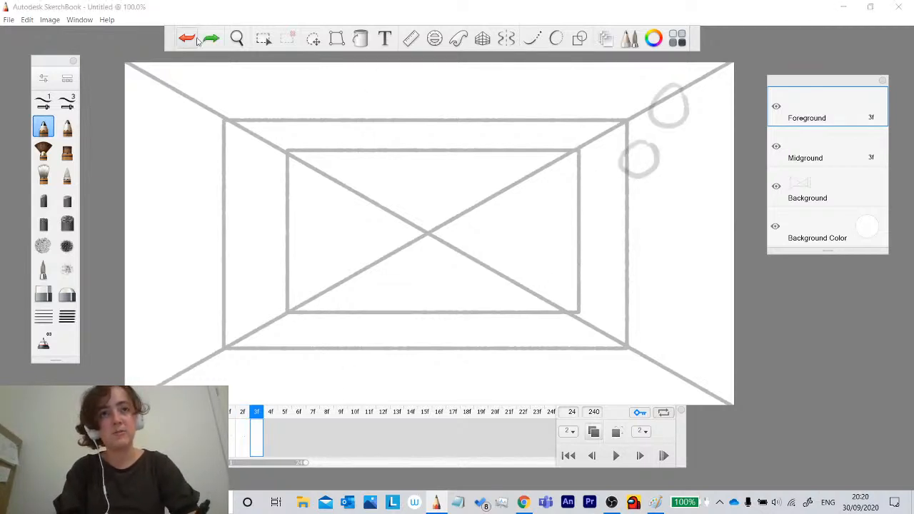
pyautogui.click(188, 38)
pyautogui.click(187, 40)
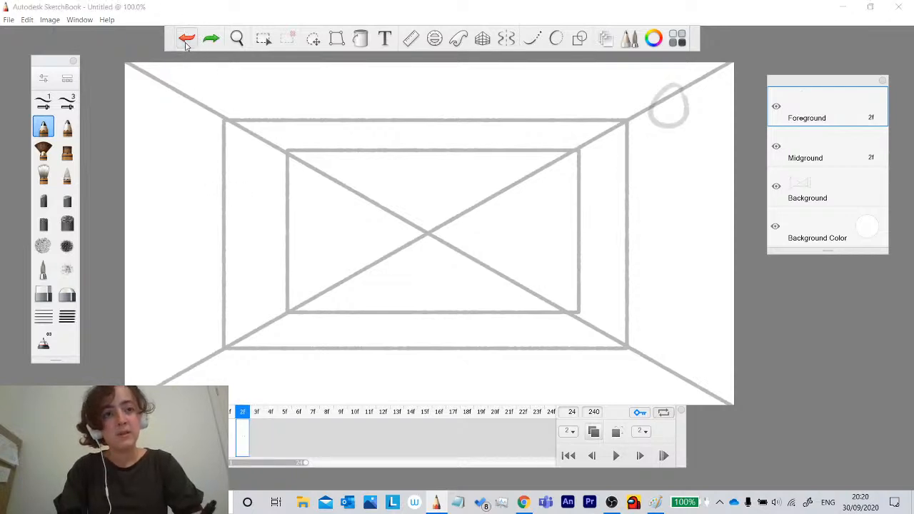
pyautogui.click(186, 39)
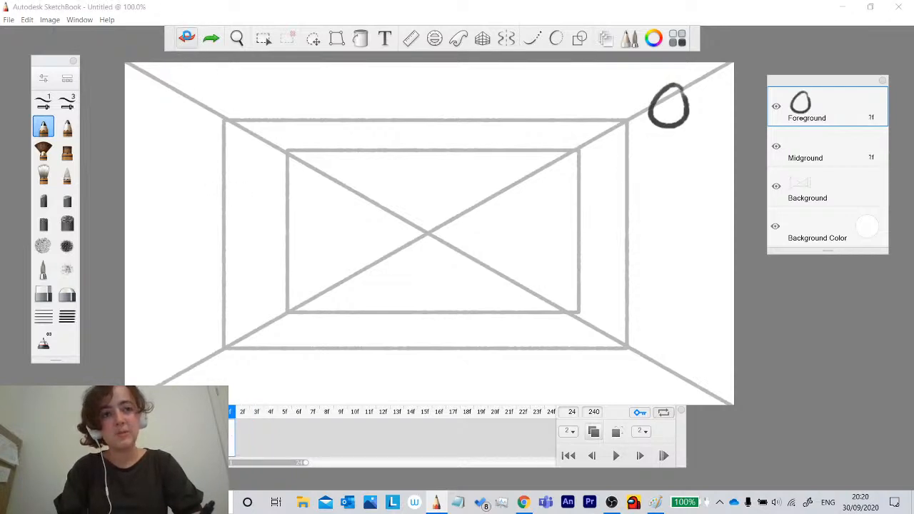
pyautogui.click(186, 39)
# Draw a black circle beside the upper-right diagonal in frame 1 of the Midground layer.
pyautogui.click(189, 429)
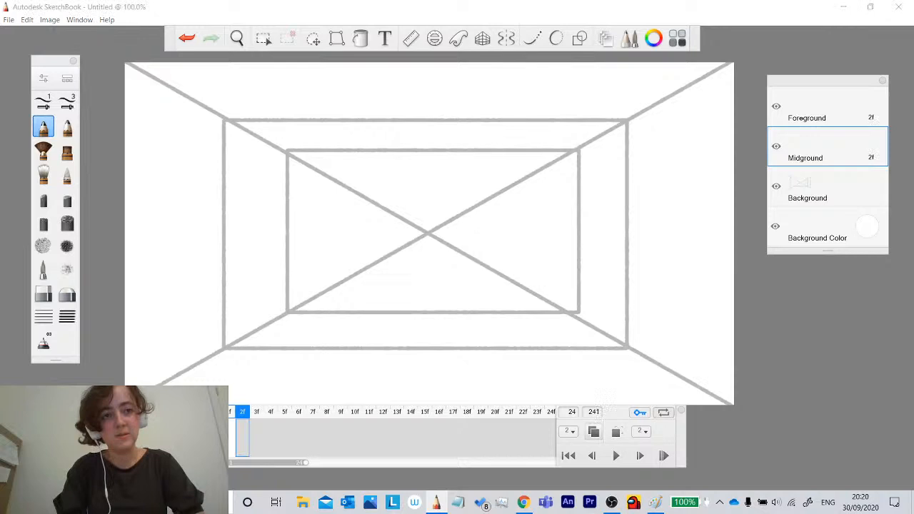
pyautogui.click(230, 437)
pyautogui.moveTo(684, 101)
pyautogui.mouseDown()
pyautogui.moveTo(662, 100)
pyautogui.moveTo(667, 134)
pyautogui.moveTo(684, 102)
pyautogui.mouseUp()
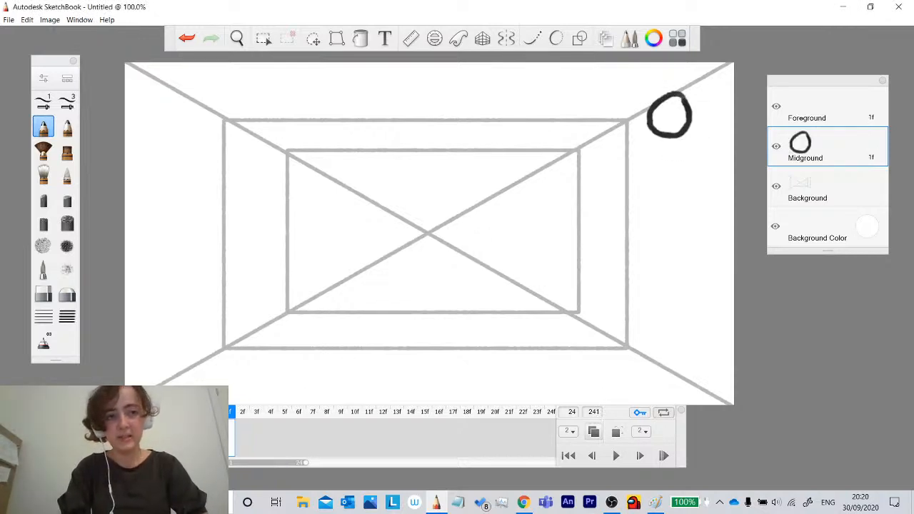
# Duplicate the frame 1 circle into Midground frames 2 to 4.
pyautogui.click(243, 435)
pyautogui.press('Right')
pyautogui.press('Right')
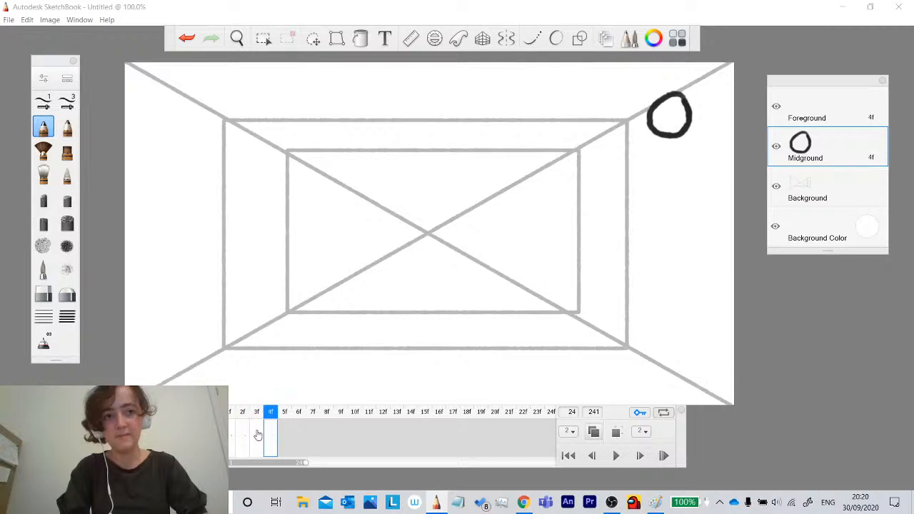
# In frame 2, move the circle diagonally down and left onto the outer rectangle's right edge.
pyautogui.press('Left')
pyautogui.press('Left')
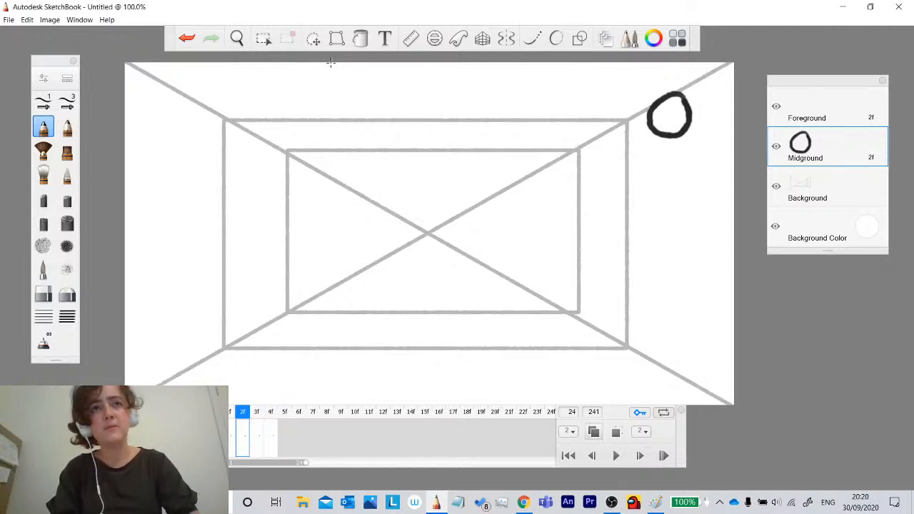
pyautogui.click(313, 38)
pyautogui.click(629, 69)
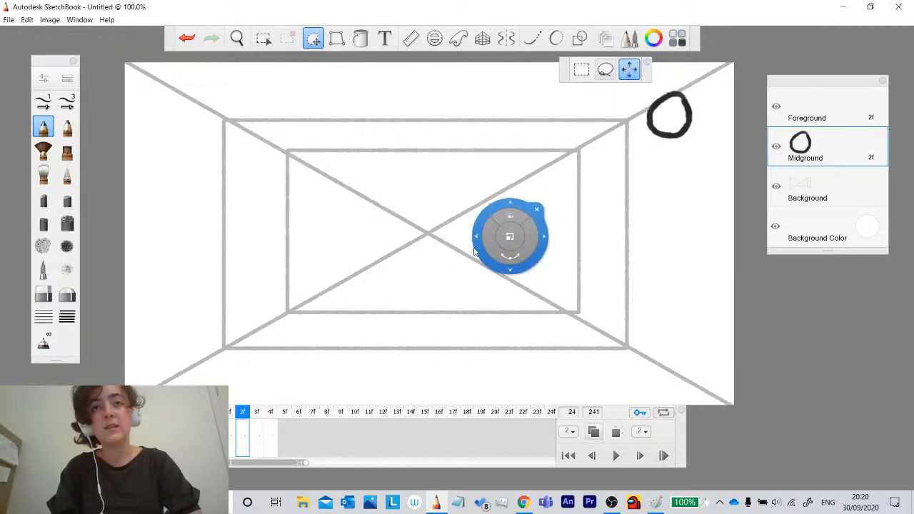
pyautogui.moveTo(475, 250); pyautogui.dragTo(429, 295)
pyautogui.click(489, 255)
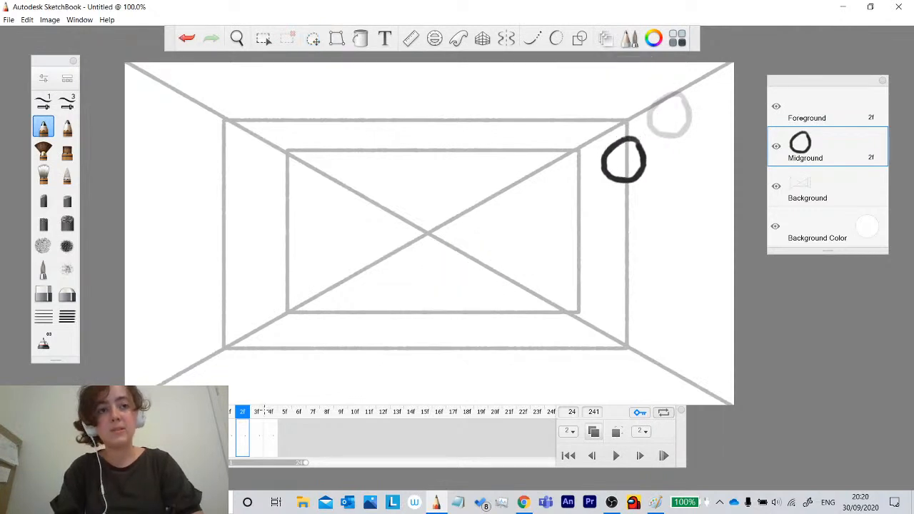
# In frame 3, move the circle further down and left onto the inner rectangle's right edge.
pyautogui.click(261, 412)
pyautogui.click(313, 38)
pyautogui.moveTo(376, 260); pyautogui.dragTo(344, 310)
pyautogui.click(315, 367)
# In frame 4, move the circle near the inner rectangle's lower-right corner and stretch it into a tilted oval.
pyautogui.click(270, 425)
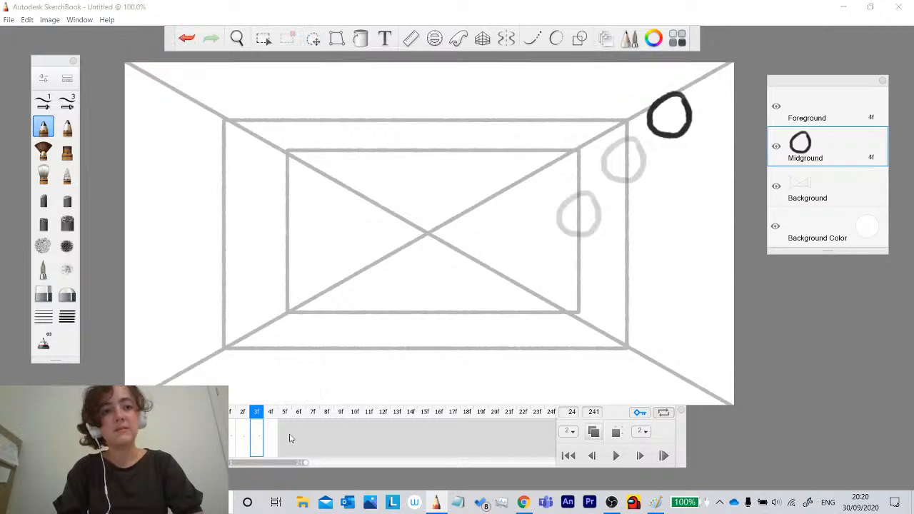
pyautogui.click(313, 38)
pyautogui.moveTo(390, 333); pyautogui.dragTo(387, 351)
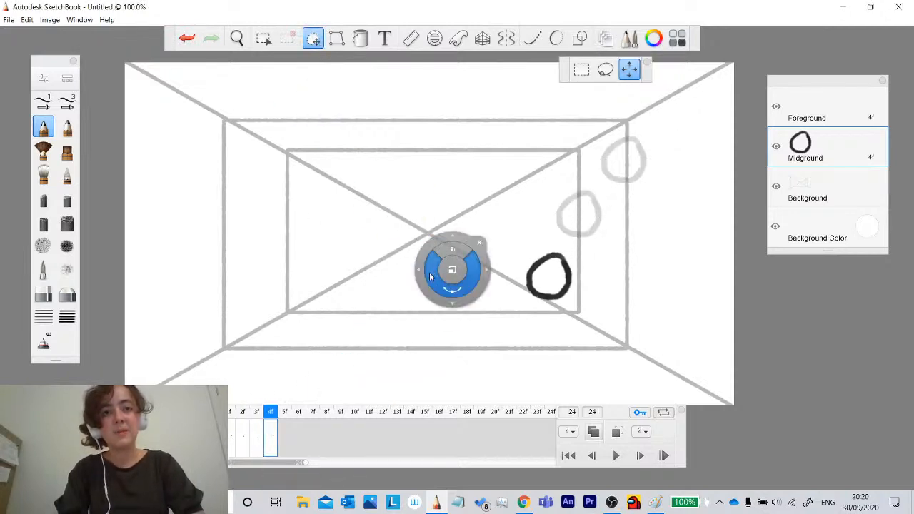
pyautogui.moveTo(449, 253); pyautogui.dragTo(410, 286)
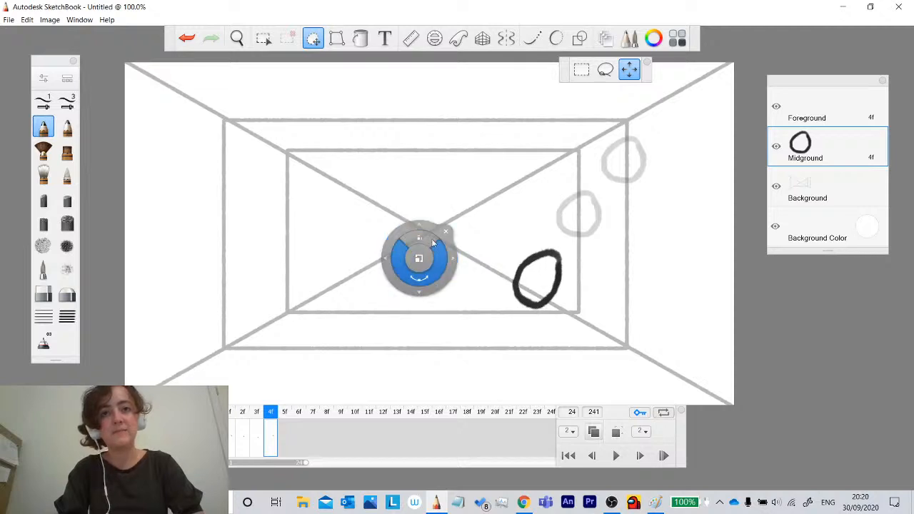
pyautogui.moveTo(433, 243); pyautogui.dragTo(421, 242)
pyautogui.moveTo(353, 307); pyautogui.dragTo(350, 308)
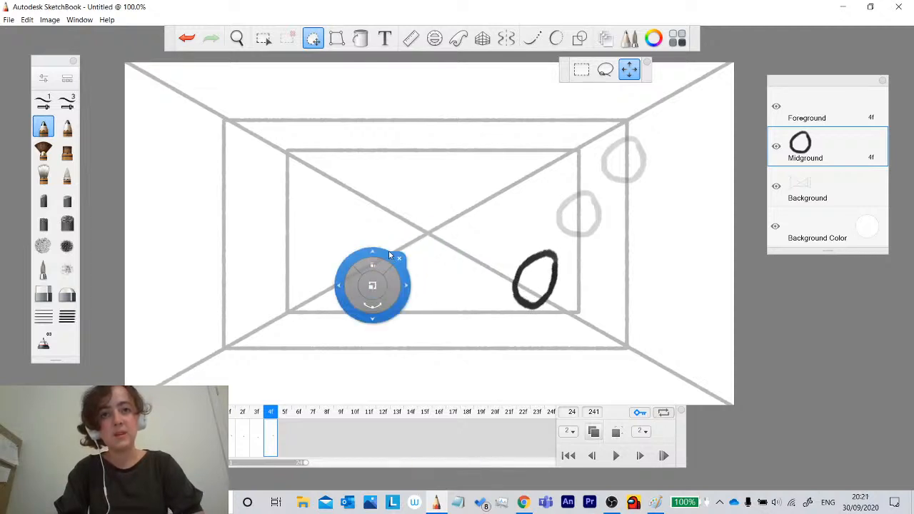
pyautogui.moveTo(389, 253); pyautogui.dragTo(394, 250)
pyautogui.click(403, 255)
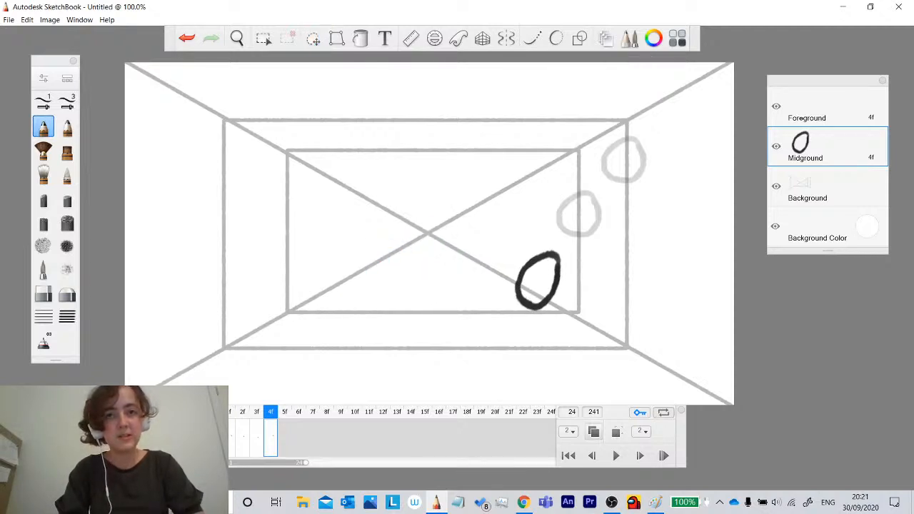
# Copy the frame 3 circle into frame 5 of the Midground layer.
pyautogui.click(259, 443)
pyautogui.moveTo(259, 444); pyautogui.dragTo(303, 427)
pyautogui.click(268, 441)
pyautogui.click(226, 453)
pyautogui.click(286, 439)
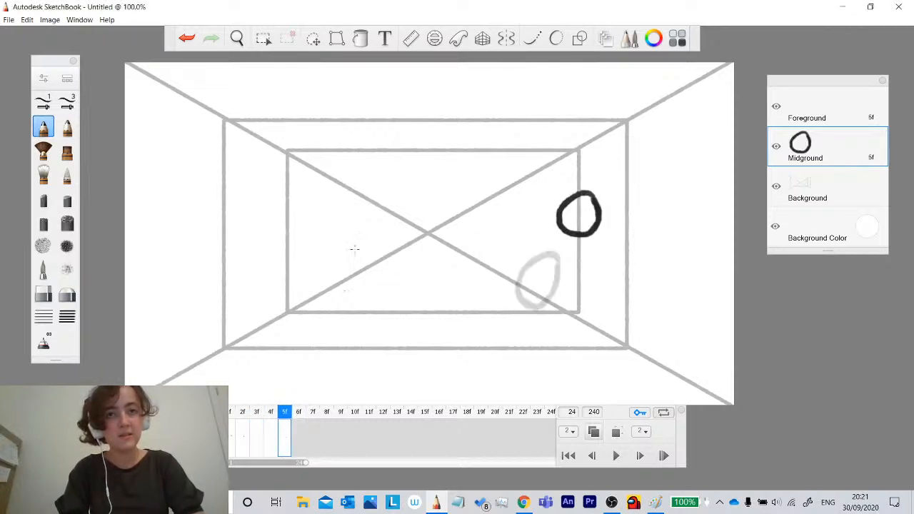
# In frame 5, move the circle down to the floor area and squash it into a flat horizontal oval.
pyautogui.click(337, 39)
pyautogui.click(313, 38)
pyautogui.moveTo(473, 251); pyautogui.dragTo(371, 361)
pyautogui.moveTo(382, 312); pyautogui.dragTo(384, 313)
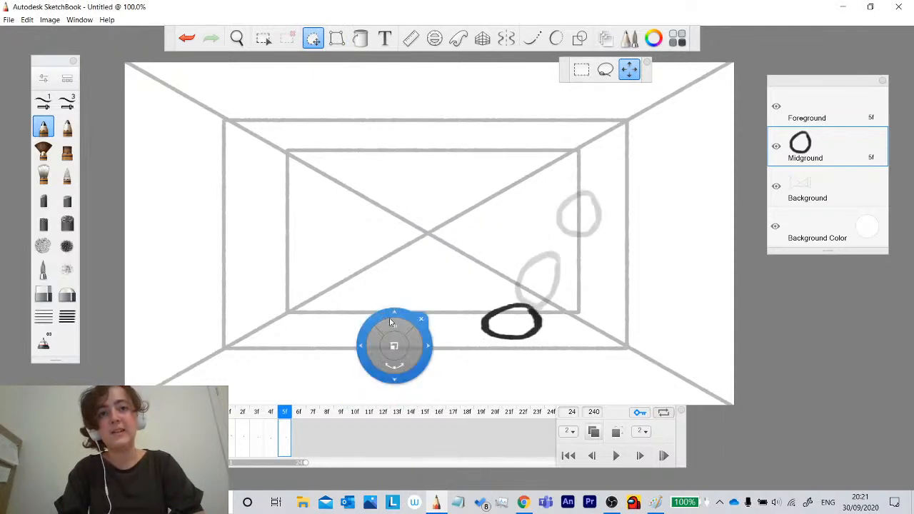
pyautogui.click(275, 430)
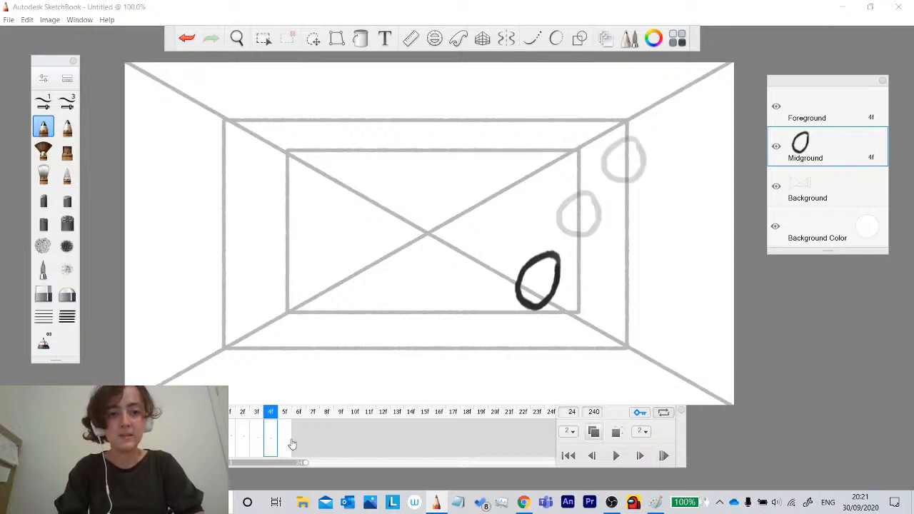
# Copy the frame 3 circle into frame 6 and remove the leftover blank frame from the timeline.
pyautogui.click(297, 443)
pyautogui.click(257, 444)
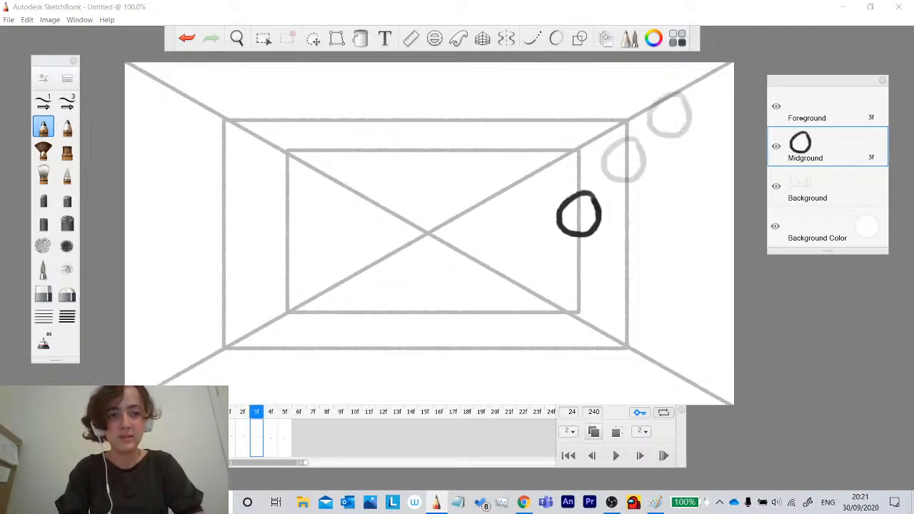
pyautogui.click(205, 451)
pyautogui.moveTo(270, 443); pyautogui.dragTo(313, 438)
pyautogui.click(275, 437)
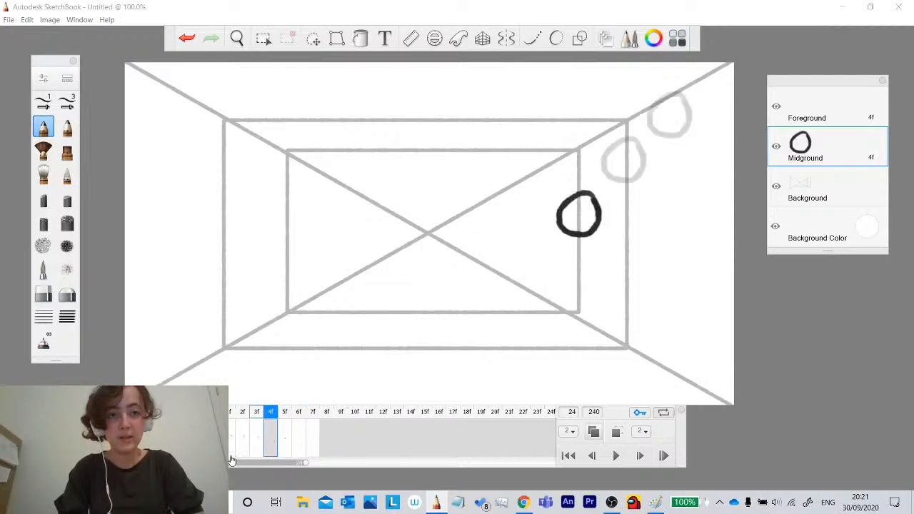
pyautogui.click(206, 455)
pyautogui.click(298, 445)
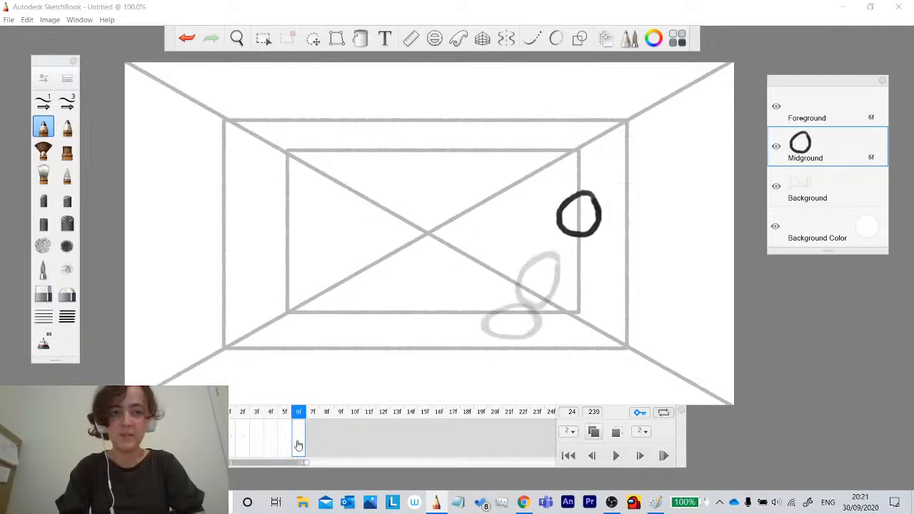
# Copy the frame 2 circle into frame 7, remove the leftover blank frame and check the last frames of the bounce.
pyautogui.click(245, 443)
pyautogui.click(206, 452)
pyautogui.moveTo(255, 441); pyautogui.dragTo(327, 434)
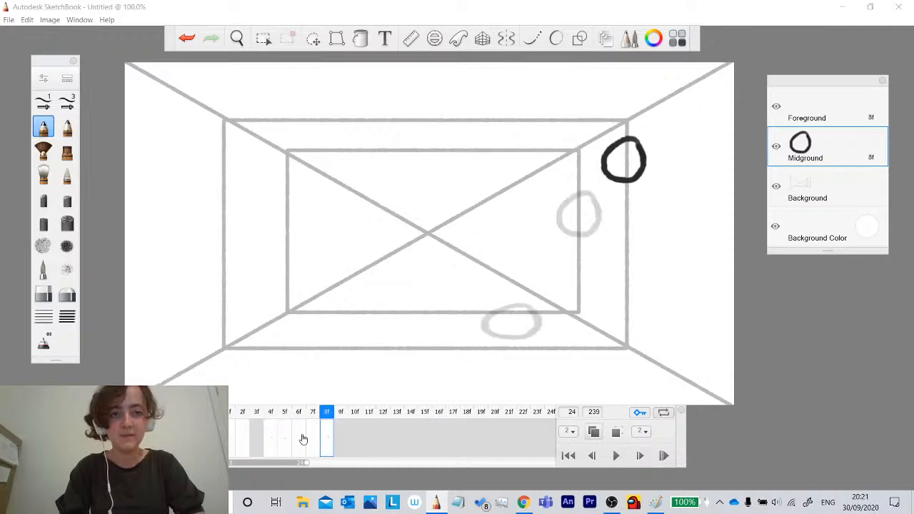
pyautogui.click(257, 445)
pyautogui.click(206, 456)
pyautogui.click(299, 442)
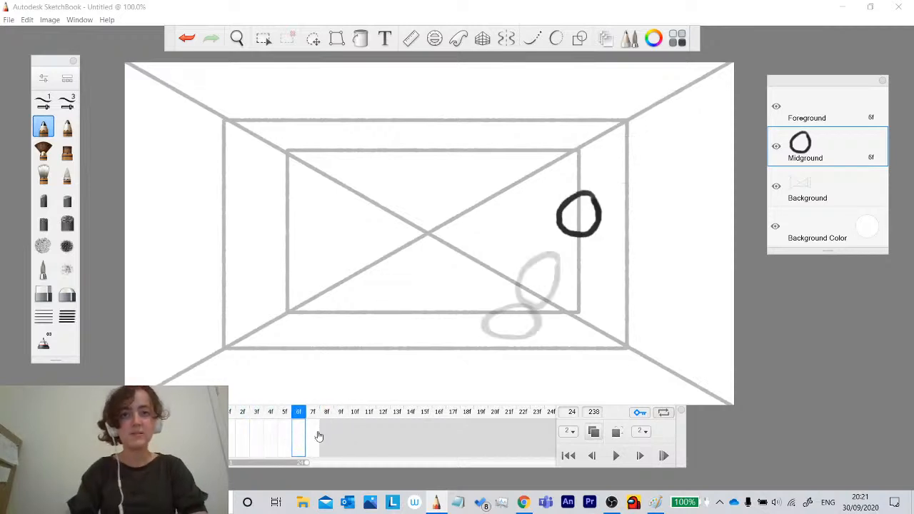
pyautogui.click(313, 442)
pyautogui.click(288, 441)
pyautogui.click(301, 441)
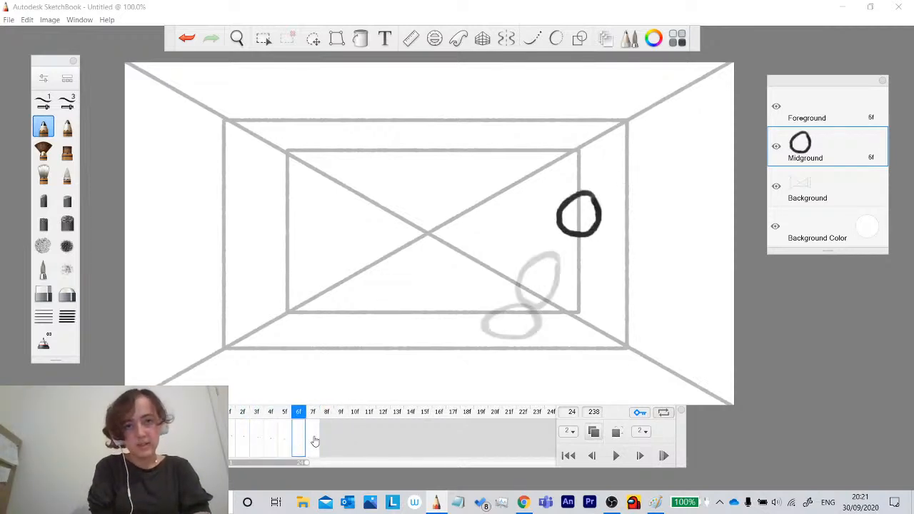
# In frame 6, move the circle up and away from the floor oval and stretch it into a tilted upright oval.
pyautogui.click(314, 442)
pyautogui.click(276, 444)
pyautogui.click(285, 443)
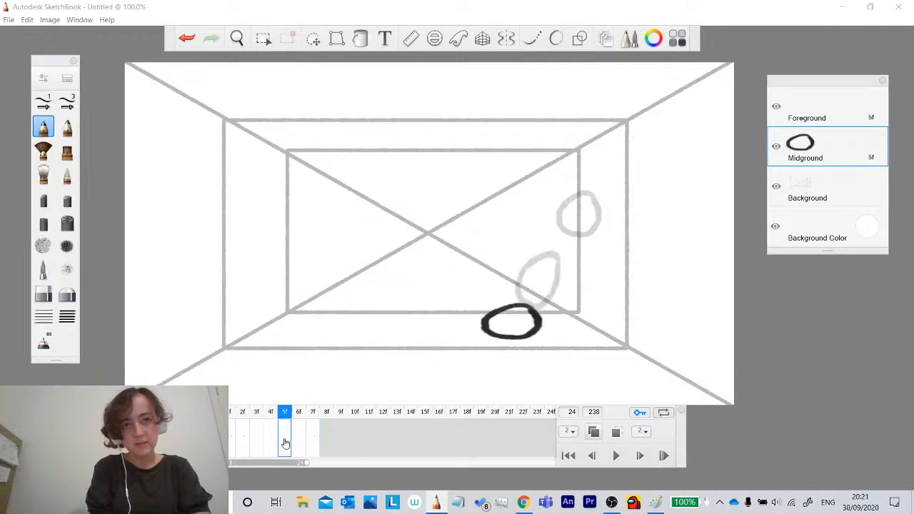
pyautogui.click(299, 443)
pyautogui.click(313, 38)
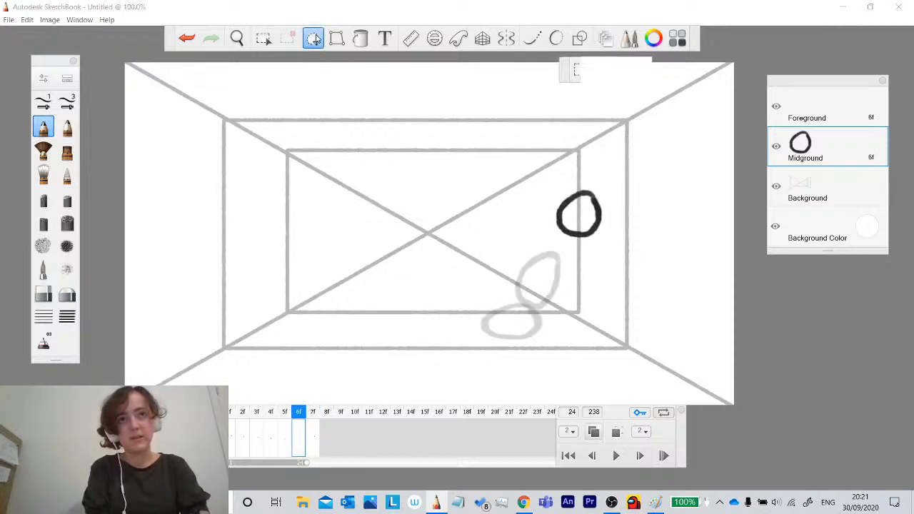
pyautogui.moveTo(461, 254); pyautogui.dragTo(364, 343)
pyautogui.moveTo(379, 304); pyautogui.dragTo(344, 323)
pyautogui.moveTo(300, 392); pyautogui.dragTo(286, 370)
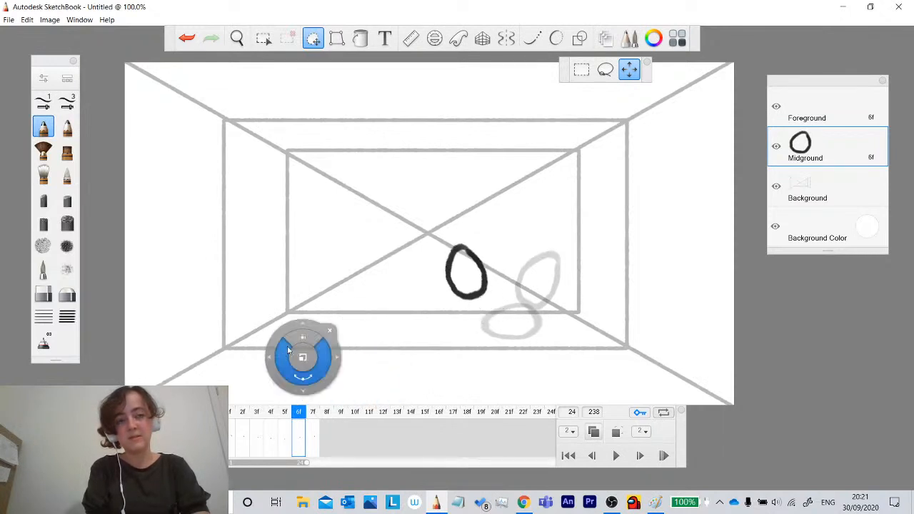
# In frame 7, move the circle to just above the guide's central vanishing point.
pyautogui.click(310, 435)
pyautogui.click(315, 39)
pyautogui.moveTo(312, 247); pyautogui.dragTo(113, 293)
pyautogui.click(363, 388)
# Review the bounce frames and extend each of the first three ball drawings to last two frames.
pyautogui.click(232, 437)
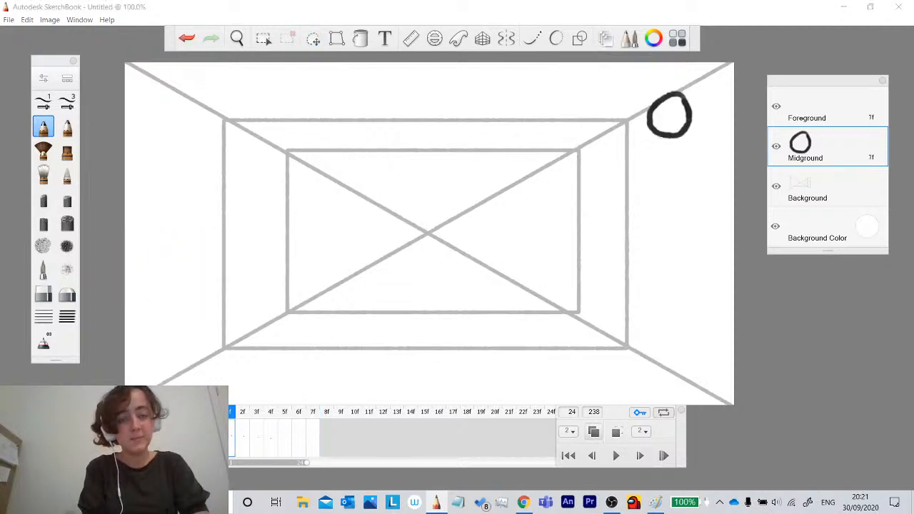
pyautogui.moveTo(235, 438); pyautogui.dragTo(306, 440)
pyautogui.click(258, 438)
pyautogui.click(285, 439)
pyautogui.click(313, 441)
pyautogui.click(233, 433)
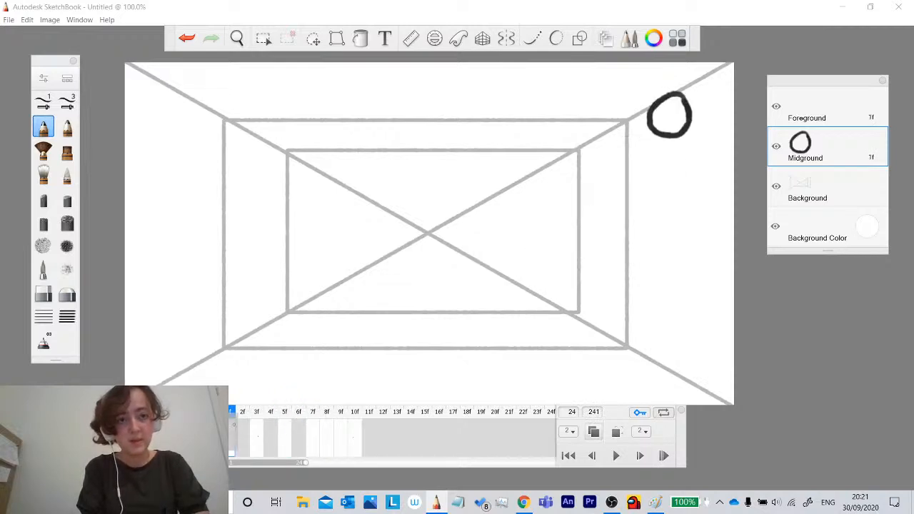
# Extend the next three ball drawings to two frames each so the last drawing falls on frame 13, and play the animation.
pyautogui.click(260, 445)
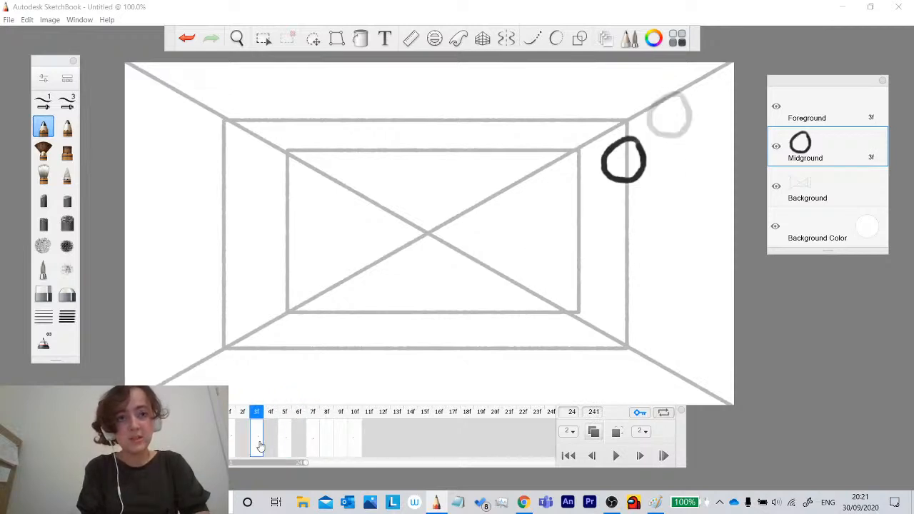
pyautogui.click(287, 441)
pyautogui.click(301, 446)
pyautogui.click(311, 446)
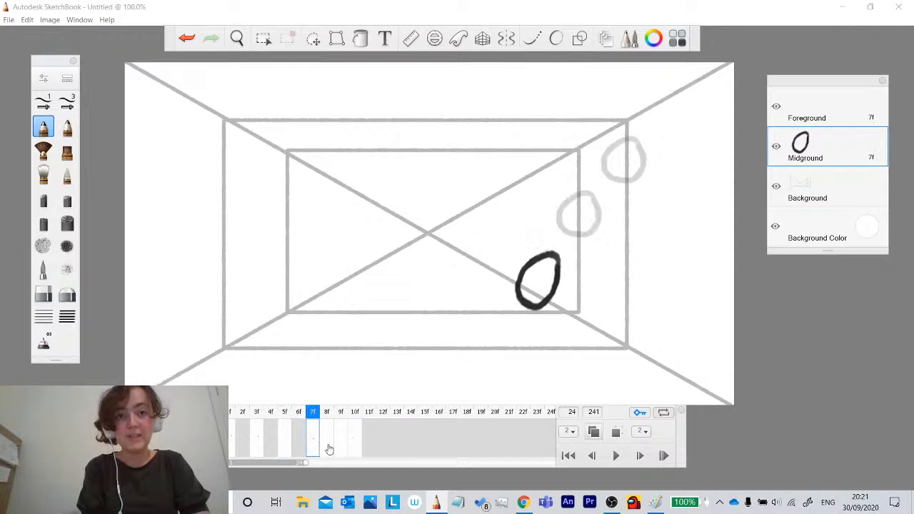
pyautogui.click(336, 441)
pyautogui.click(368, 437)
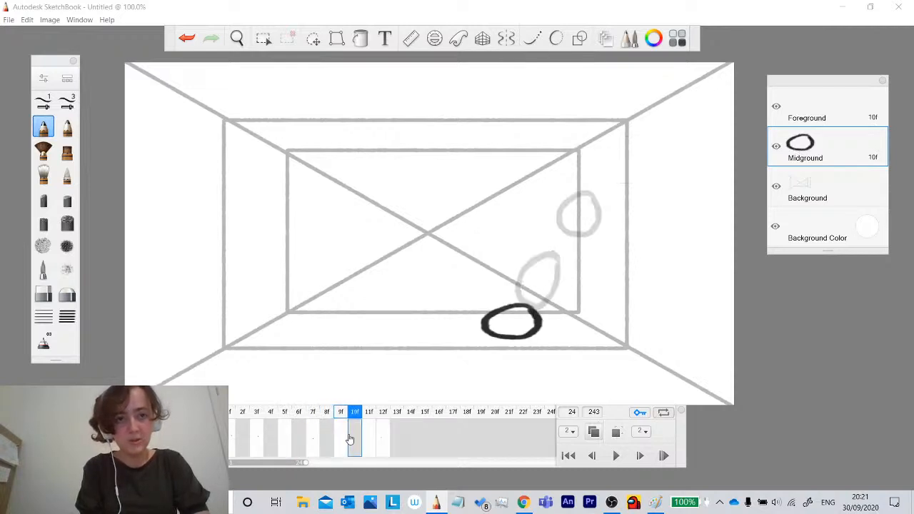
pyautogui.click(377, 446)
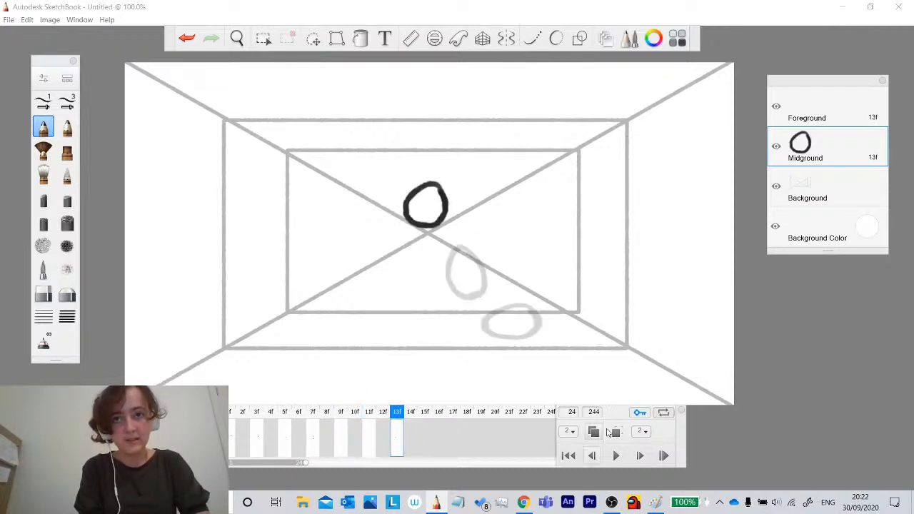
pyautogui.click(616, 456)
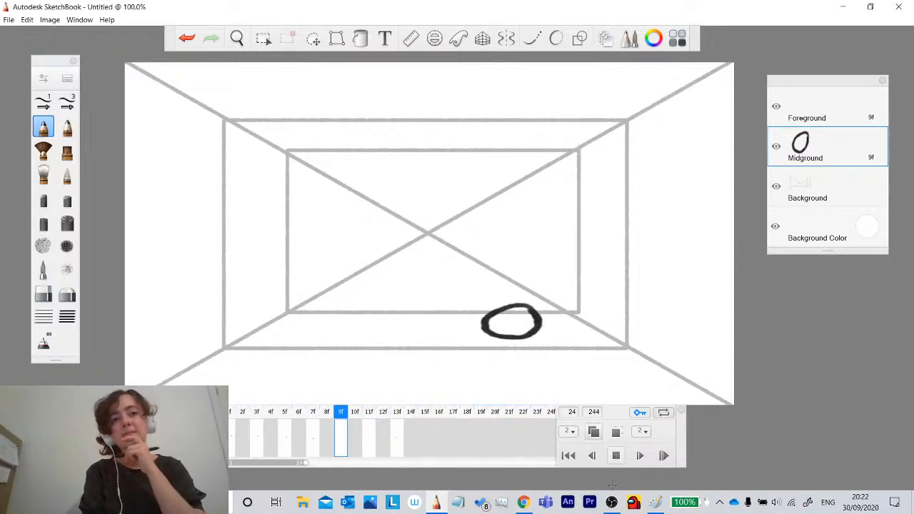
pyautogui.click(618, 460)
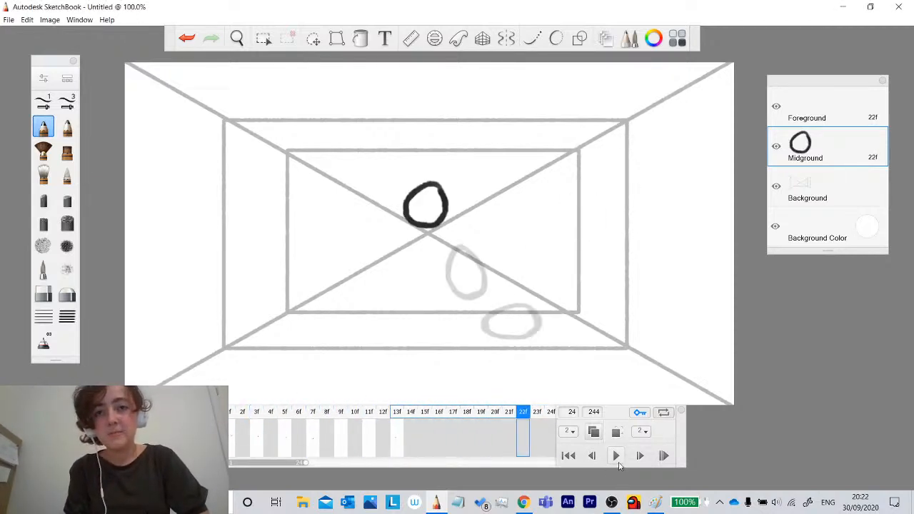
# Delete all the ball frames from the timeline, keeping only the perspective room guide in the Background layer.
pyautogui.click(226, 440)
pyautogui.press('Delete')
pyautogui.press('Delete')
pyautogui.press('Delete')
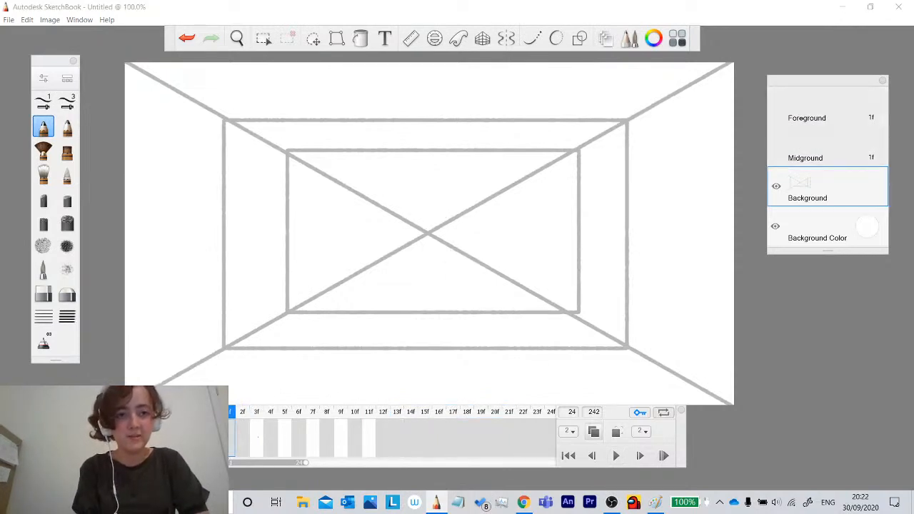
pyautogui.press('Delete')
pyautogui.press('Delete')
pyautogui.press('Delete')
pyautogui.press('Delete')
pyautogui.press('Delete')
pyautogui.press('Delete')
pyautogui.press('Delete')
pyautogui.press('Delete')
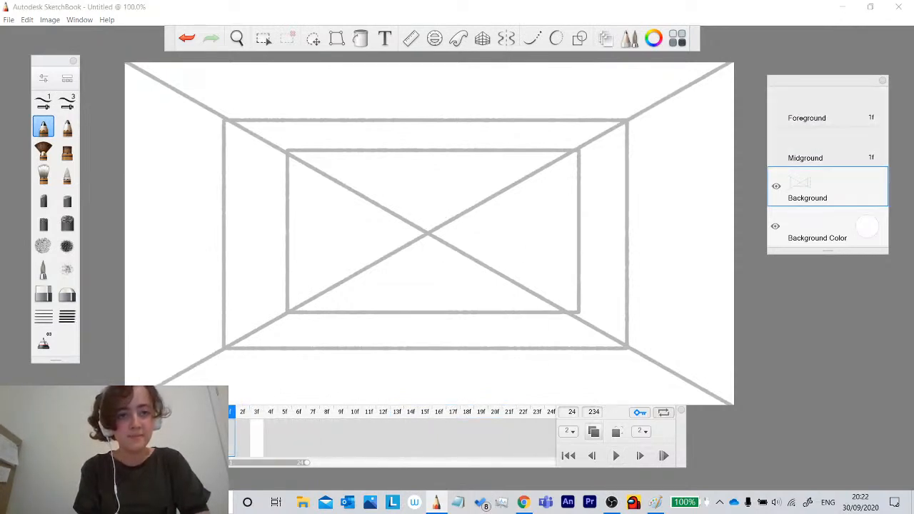
pyautogui.press('Delete')
pyautogui.press('Delete')
pyautogui.press('Delete')
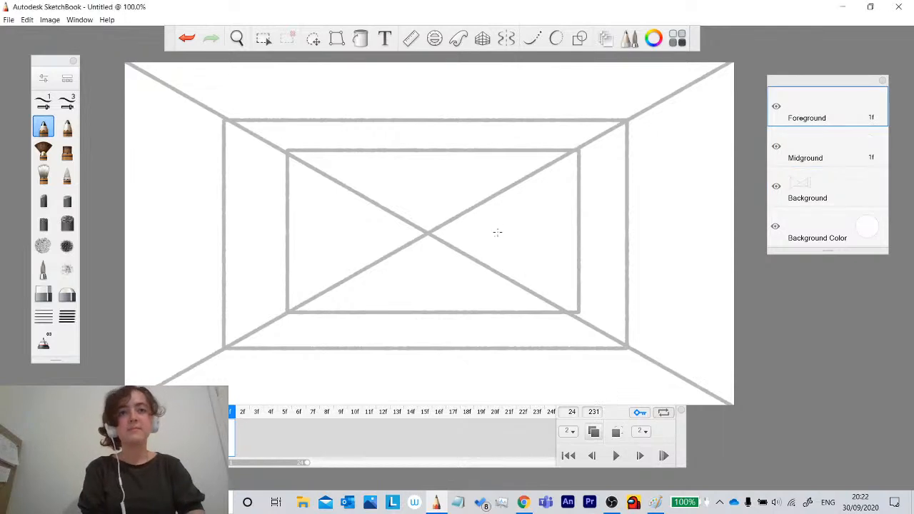
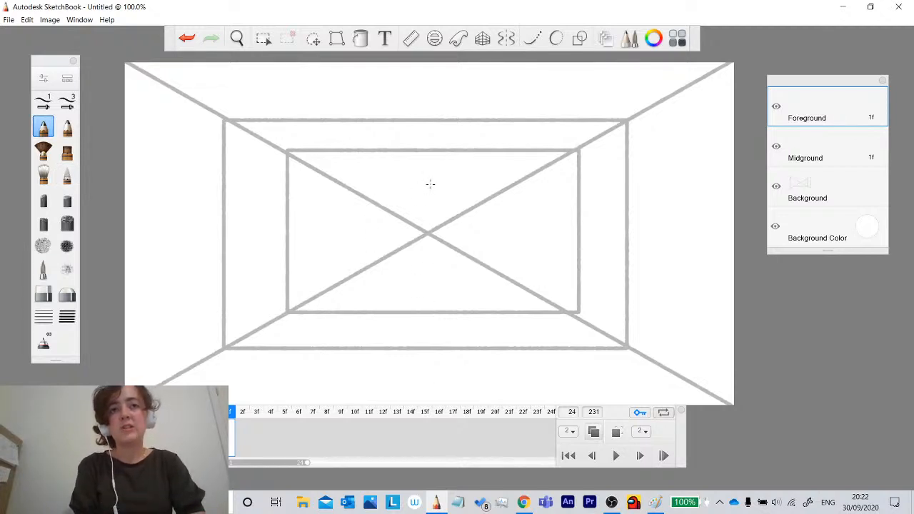
# With Predictive Stroke on, draw the character's upper body on the Foreground layer: an oval visor, an arched back and a short front line.
pyautogui.click(557, 37)
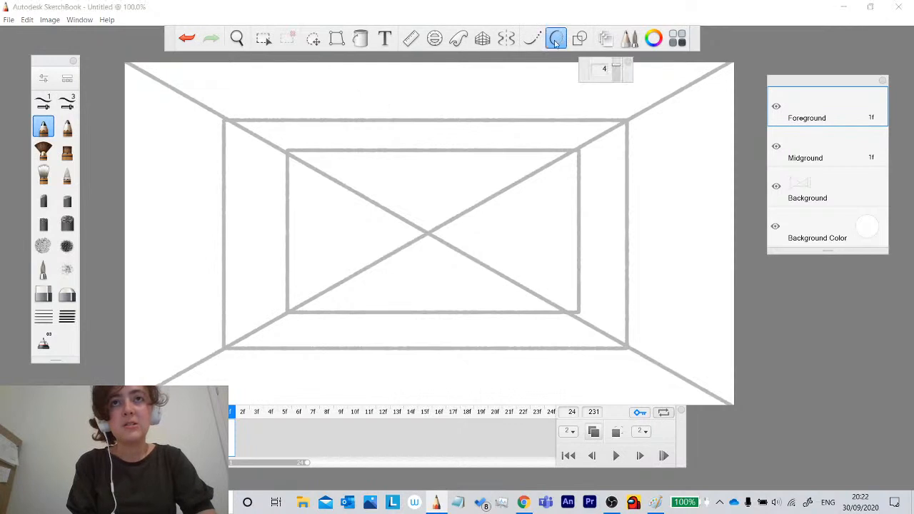
pyautogui.click(244, 442)
pyautogui.click(231, 438)
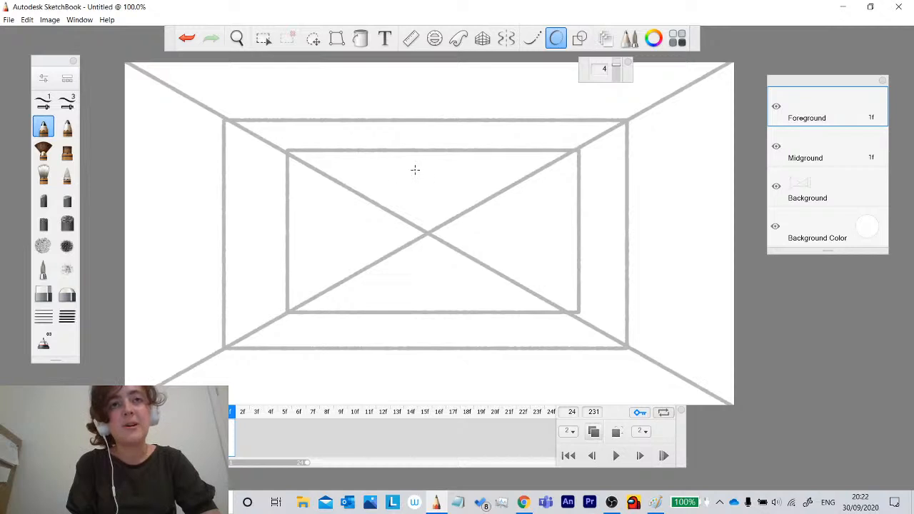
pyautogui.moveTo(422, 172)
pyautogui.mouseDown()
pyautogui.moveTo(375, 160)
pyautogui.moveTo(352, 167)
pyautogui.moveTo(340, 191)
pyautogui.moveTo(358, 205)
pyautogui.moveTo(405, 207)
pyautogui.moveTo(427, 174)
pyautogui.mouseUp()
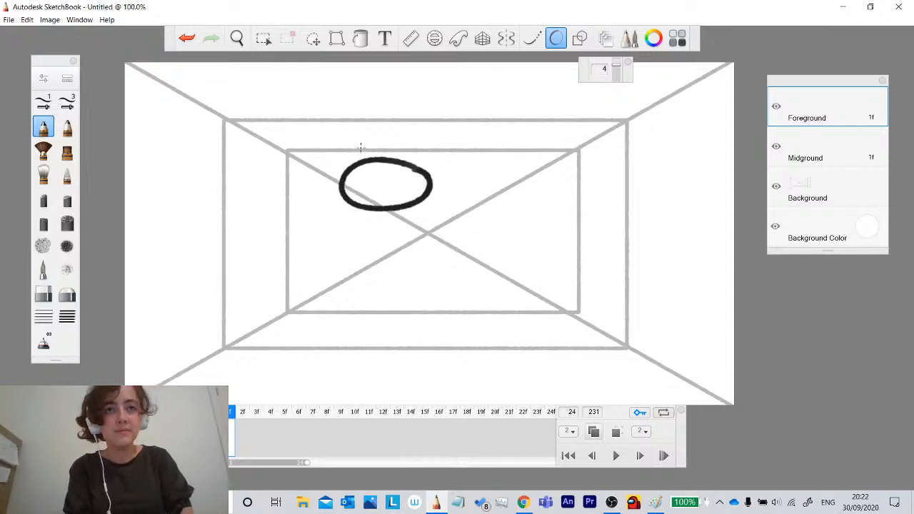
pyautogui.moveTo(366, 157)
pyautogui.mouseDown()
pyautogui.moveTo(398, 127)
pyautogui.moveTo(437, 125)
pyautogui.moveTo(454, 138)
pyautogui.moveTo(473, 183)
pyautogui.moveTo(475, 261)
pyautogui.mouseUp()
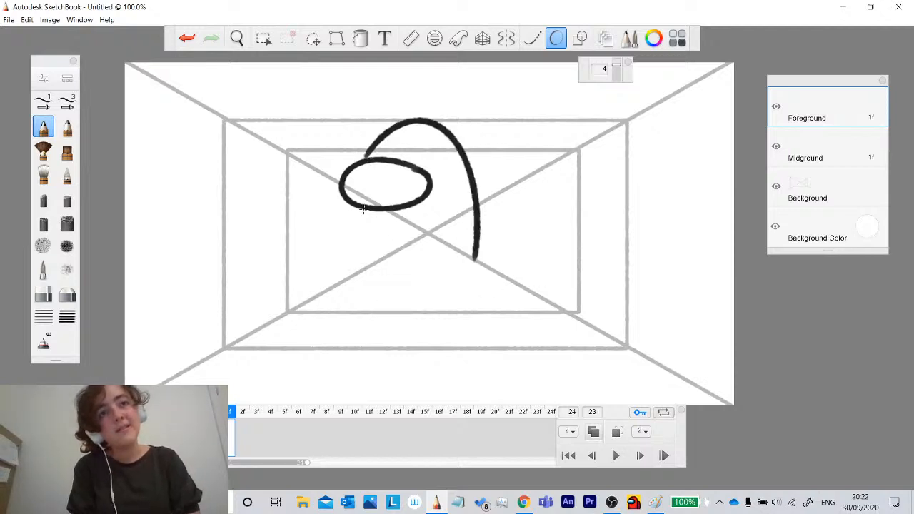
pyautogui.moveTo(362, 208); pyautogui.dragTo(359, 248)
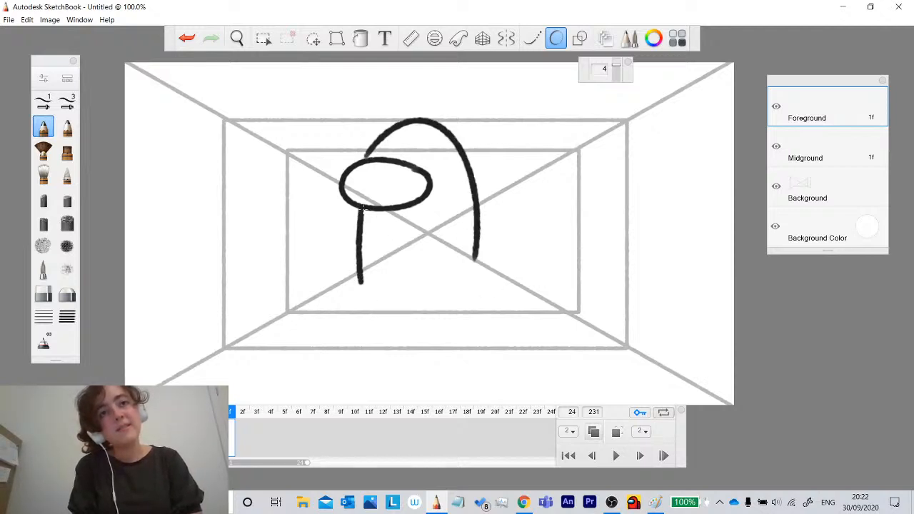
pyautogui.hotkey('ctrl', 'z')
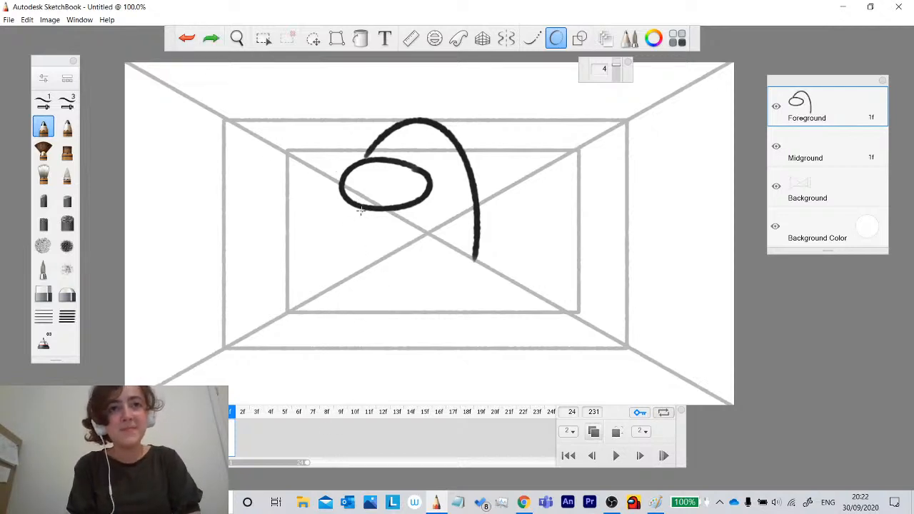
pyautogui.moveTo(359, 207); pyautogui.dragTo(361, 256)
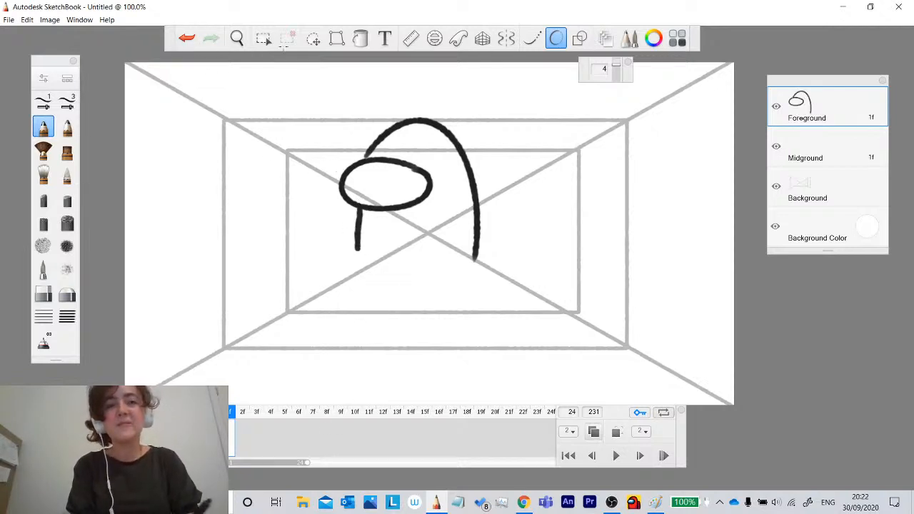
# Transform the upper-body drawing, enlarging it slightly and shifting it down and to the right.
pyautogui.click(313, 38)
pyautogui.moveTo(426, 247)
pyautogui.mouseDown()
pyautogui.moveTo(408, 190)
pyautogui.moveTo(422, 228)
pyautogui.moveTo(427, 194)
pyautogui.moveTo(441, 198)
pyautogui.mouseUp()
pyautogui.click(446, 230)
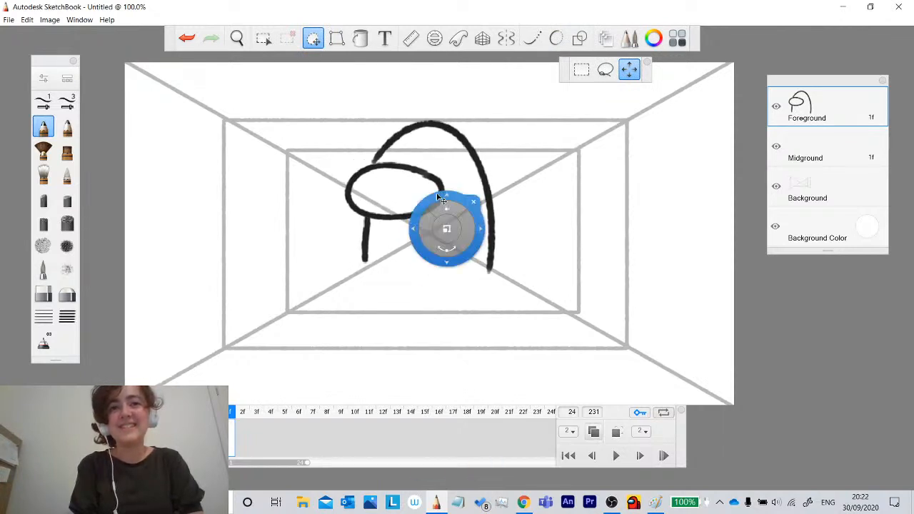
pyautogui.click(474, 205)
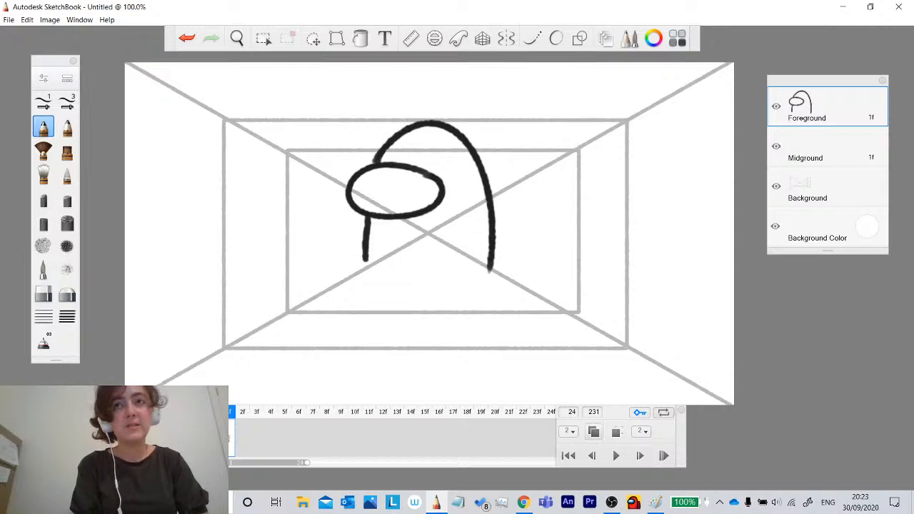
# Duplicate the upper-body keyframe along the timeline through frame 8, removing the extra ninth frame.
pyautogui.click(205, 435)
pyautogui.click(206, 435)
pyautogui.click(206, 436)
pyautogui.click(206, 436)
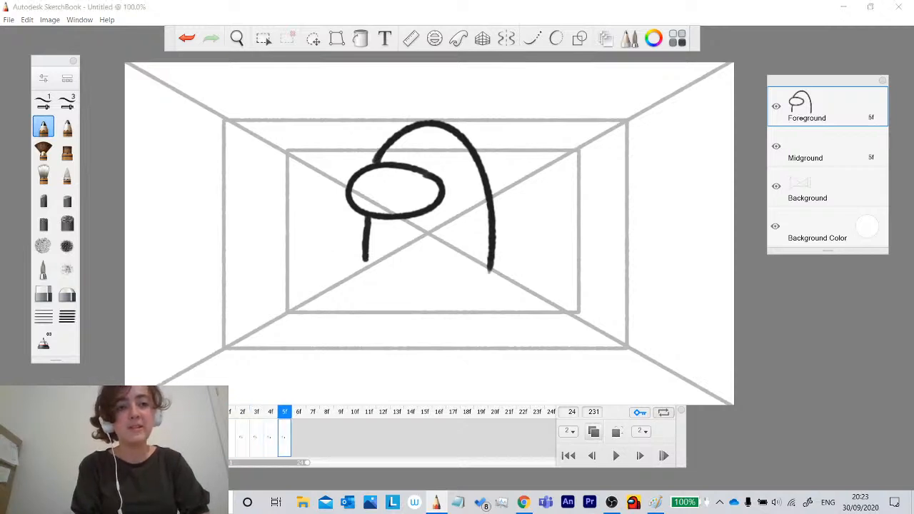
pyautogui.click(206, 436)
pyautogui.click(206, 436)
pyautogui.click(206, 436)
pyautogui.click(206, 436)
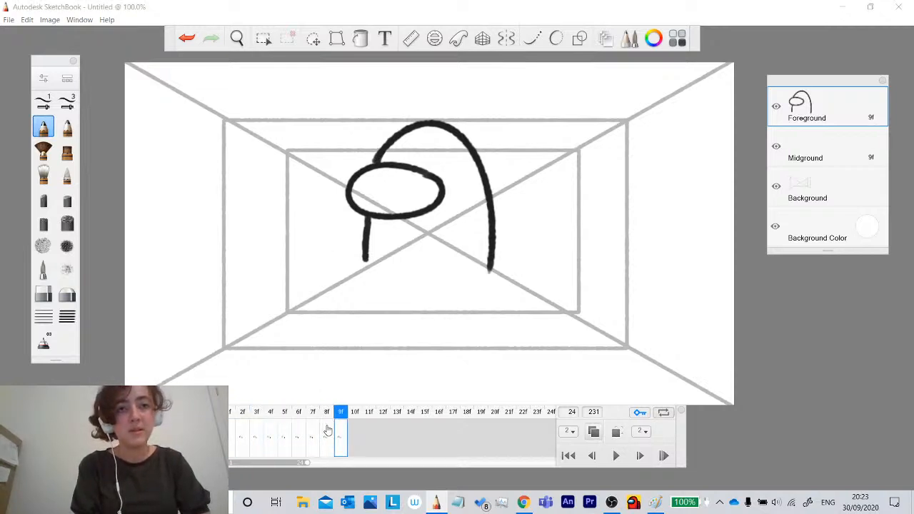
pyautogui.click(205, 455)
pyautogui.click(323, 433)
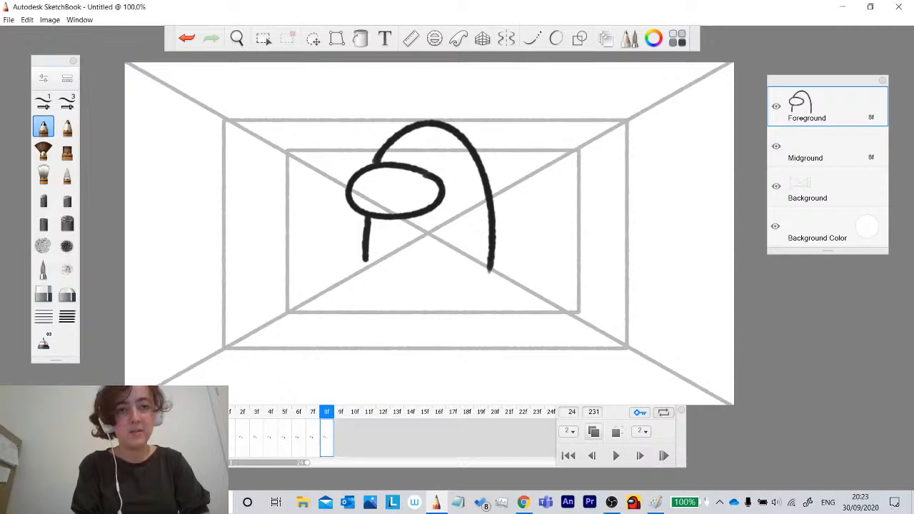
# Move the layer palette slightly up and make the Midground layer active on frame 1.
pyautogui.click(241, 445)
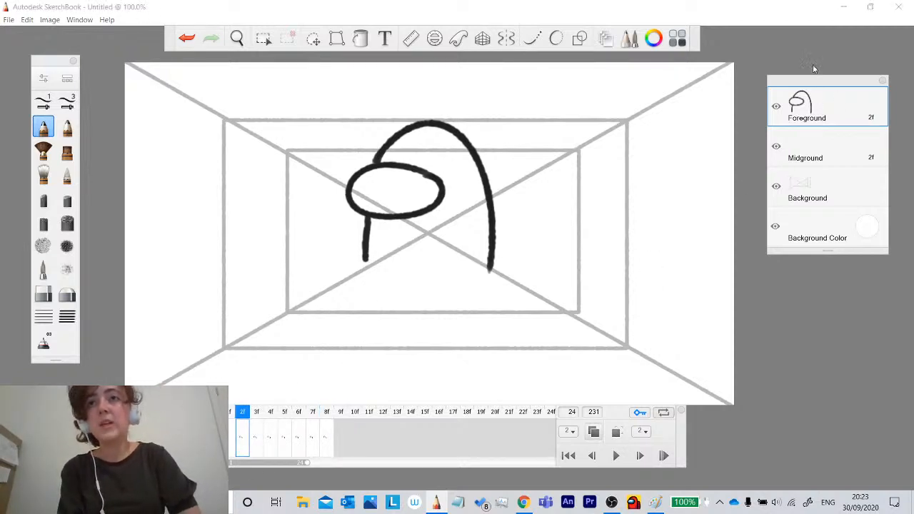
pyautogui.moveTo(813, 81); pyautogui.dragTo(813, 64)
pyautogui.click(817, 126)
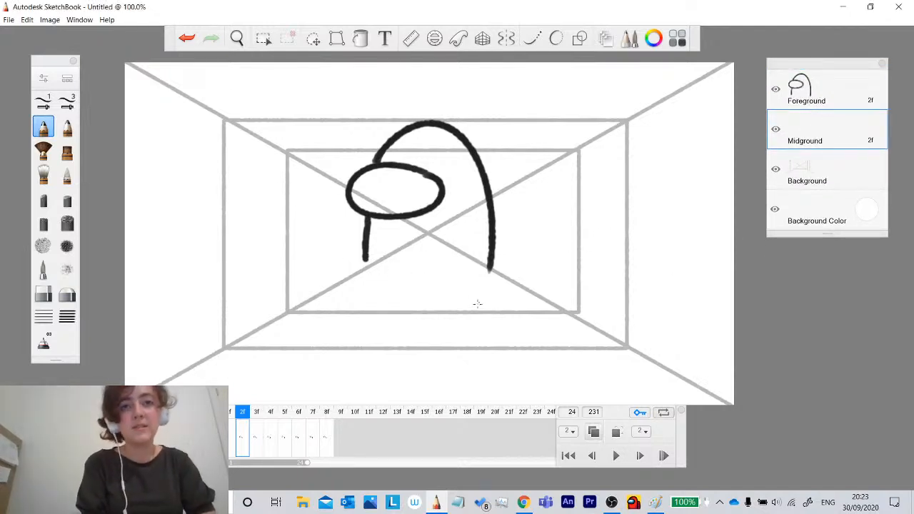
pyautogui.click(232, 443)
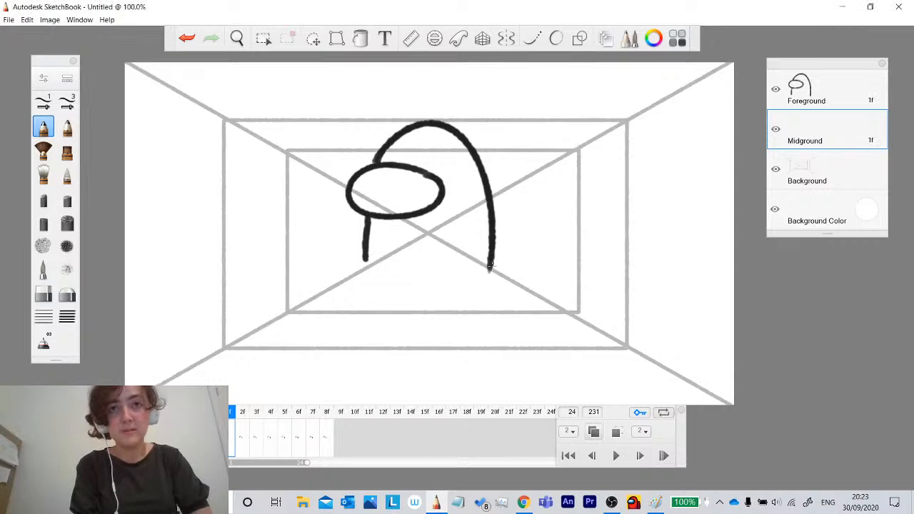
pyautogui.moveTo(491, 254)
pyautogui.mouseDown()
pyautogui.moveTo(490, 328)
pyautogui.moveTo(491, 252)
pyautogui.mouseUp()
pyautogui.click(186, 38)
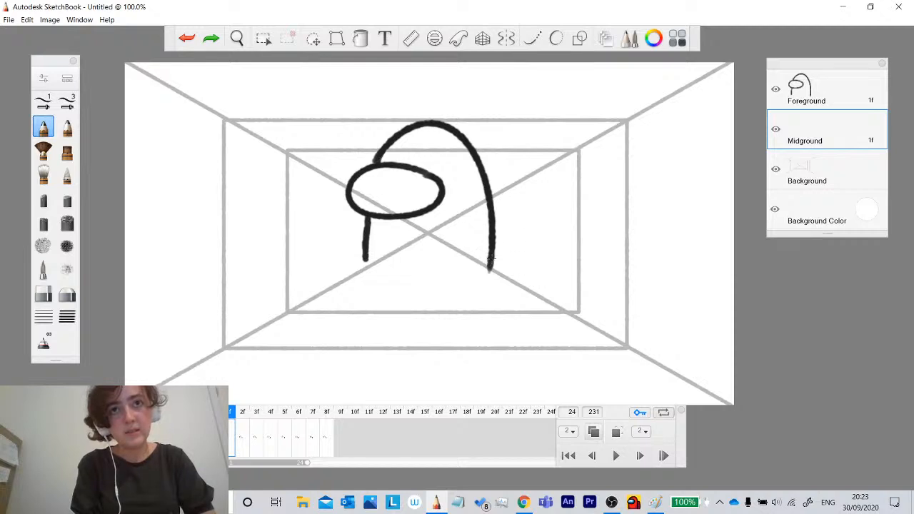
pyautogui.moveTo(491, 260)
pyautogui.mouseDown()
pyautogui.moveTo(490, 327)
pyautogui.moveTo(448, 344)
pyautogui.mouseUp()
pyautogui.click(186, 37)
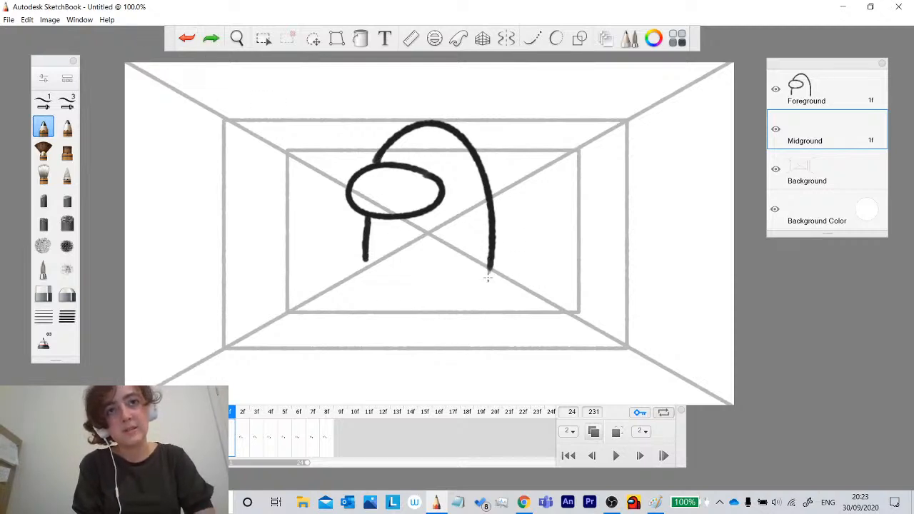
# Draw two standing legs below the upper body on frame 1 of the Midground layer, undoing misplaced strokes.
pyautogui.moveTo(493, 262)
pyautogui.mouseDown()
pyautogui.moveTo(477, 343)
pyautogui.moveTo(428, 341)
pyautogui.moveTo(420, 297)
pyautogui.moveTo(426, 344)
pyautogui.mouseUp()
pyautogui.click(186, 38)
pyautogui.moveTo(420, 294)
pyautogui.mouseDown()
pyautogui.moveTo(398, 292)
pyautogui.moveTo(396, 345)
pyautogui.mouseUp()
pyautogui.click(186, 38)
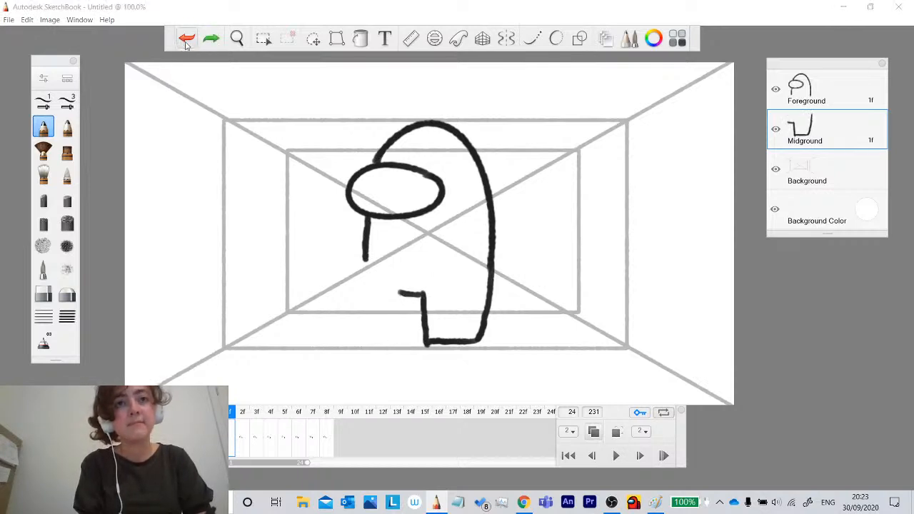
pyautogui.click(186, 40)
pyautogui.moveTo(420, 293)
pyautogui.mouseDown()
pyautogui.moveTo(403, 293)
pyautogui.moveTo(402, 344)
pyautogui.moveTo(371, 347)
pyautogui.mouseUp()
pyautogui.moveTo(366, 260)
pyautogui.mouseDown()
pyautogui.moveTo(373, 345)
pyautogui.moveTo(407, 295)
pyautogui.mouseUp()
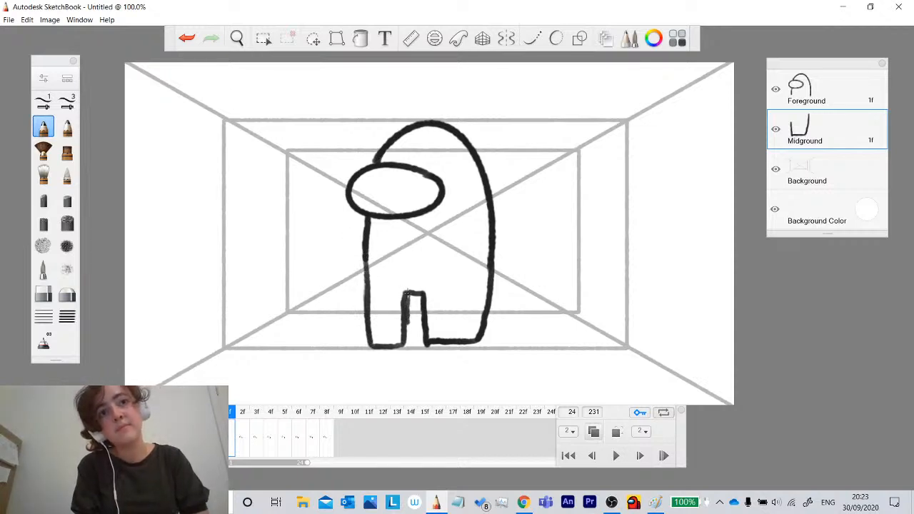
# Erase the inner leg lines on frame 1 and redraw a squared gap between the legs.
pyautogui.click(43, 294)
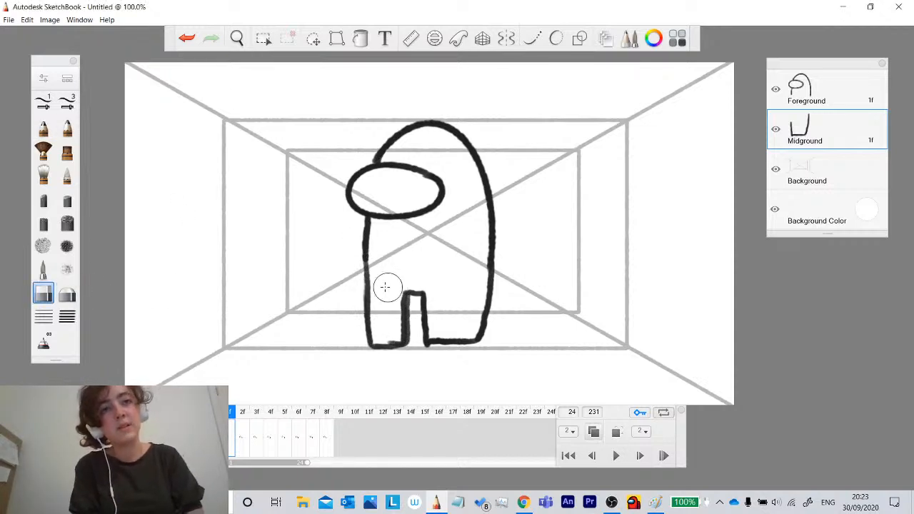
pyautogui.moveTo(396, 289); pyautogui.dragTo(398, 328)
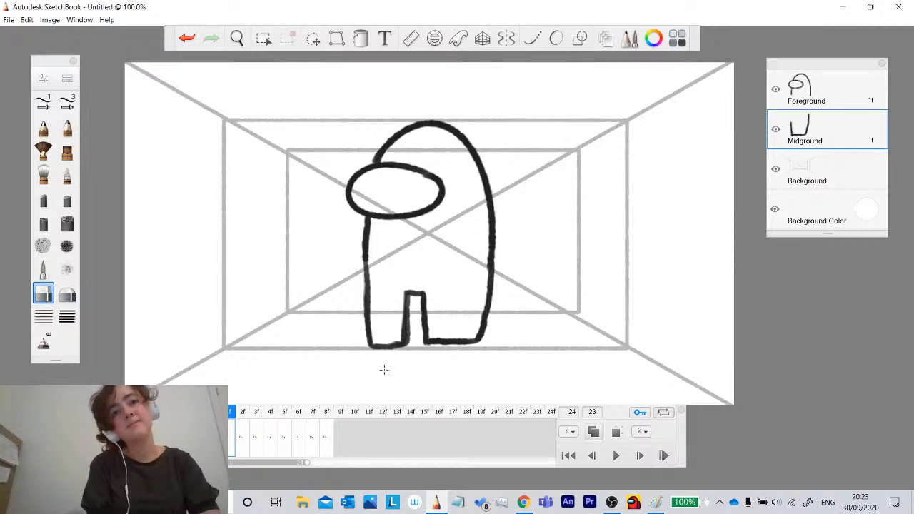
pyautogui.moveTo(407, 300)
pyautogui.mouseDown()
pyautogui.moveTo(405, 265)
pyautogui.moveTo(426, 342)
pyautogui.moveTo(449, 342)
pyautogui.mouseUp()
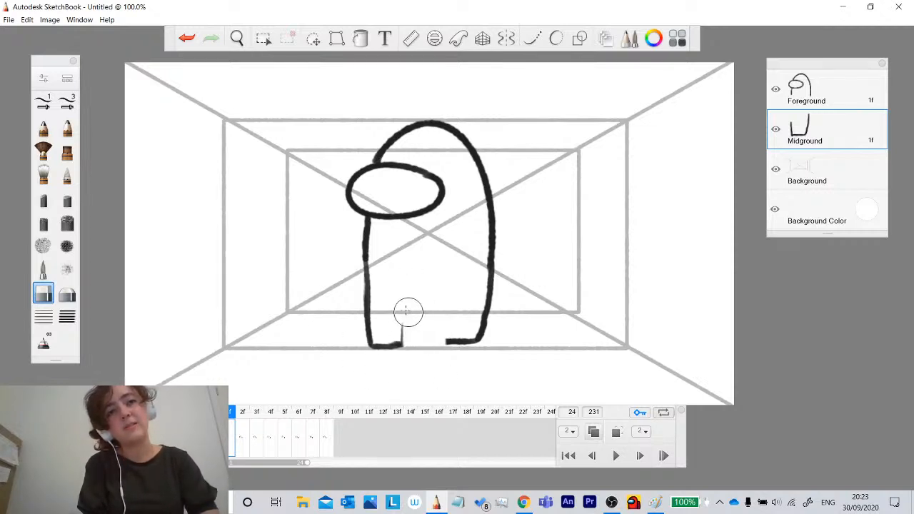
pyautogui.click(43, 102)
pyautogui.click(43, 127)
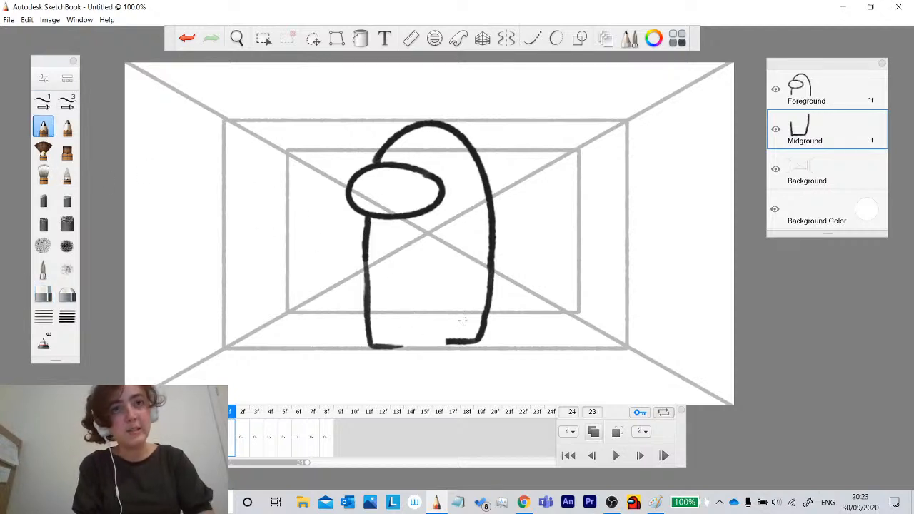
pyautogui.moveTo(448, 341)
pyautogui.mouseDown()
pyautogui.moveTo(437, 336)
pyautogui.moveTo(435, 313)
pyautogui.moveTo(436, 336)
pyautogui.moveTo(431, 313)
pyautogui.moveTo(441, 327)
pyautogui.moveTo(415, 300)
pyautogui.moveTo(411, 340)
pyautogui.moveTo(376, 347)
pyautogui.mouseUp()
pyautogui.click(186, 38)
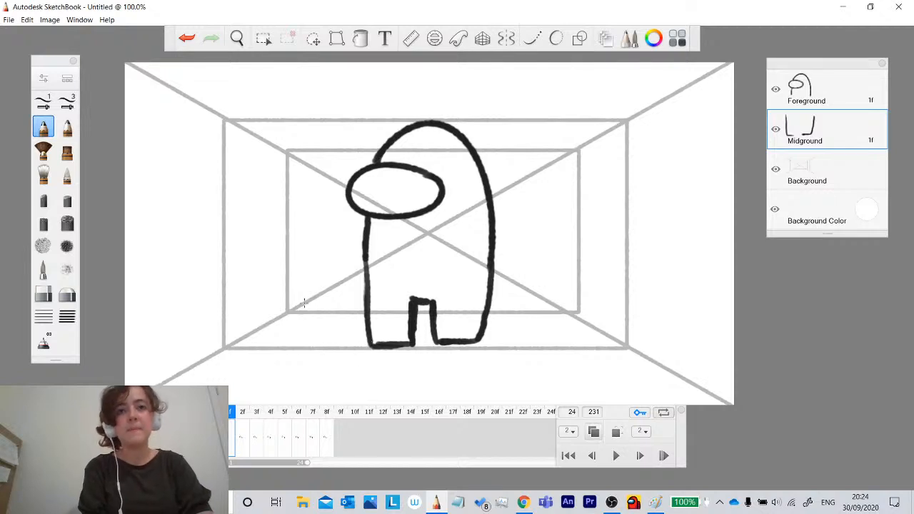
# Draw the crossing-legs walk pose on frame 2 of the Midground layer, with the back leg swinging forward over the front one.
pyautogui.click(240, 440)
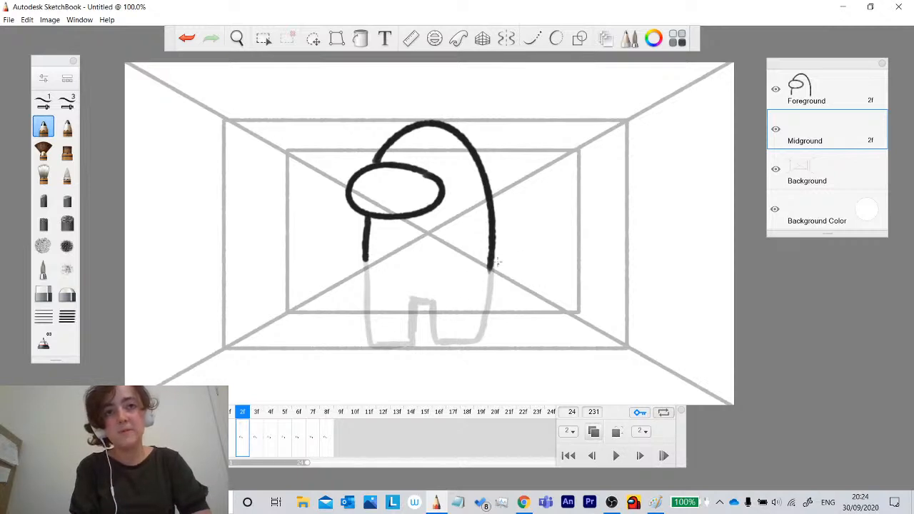
pyautogui.moveTo(492, 263)
pyautogui.mouseDown()
pyautogui.moveTo(481, 300)
pyautogui.moveTo(493, 269)
pyautogui.moveTo(450, 332)
pyautogui.moveTo(413, 333)
pyautogui.moveTo(443, 343)
pyautogui.moveTo(493, 272)
pyautogui.mouseUp()
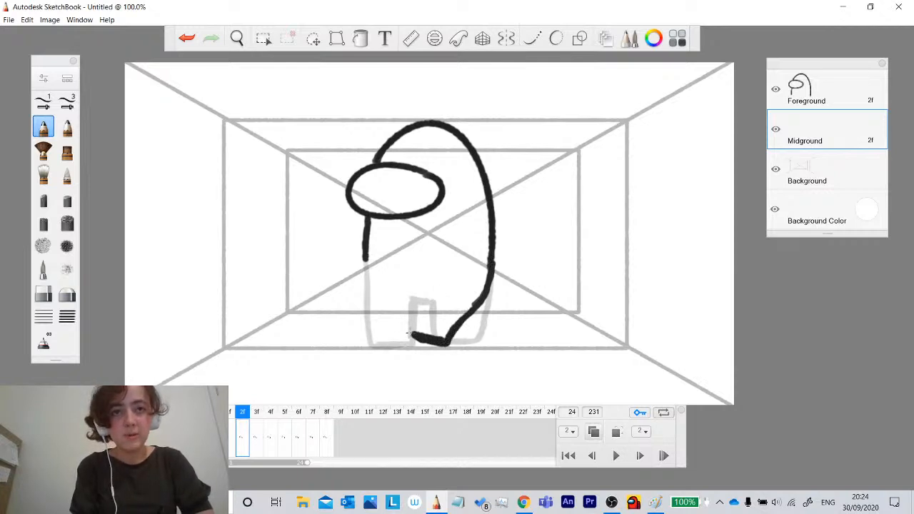
pyautogui.moveTo(409, 333); pyautogui.dragTo(422, 291)
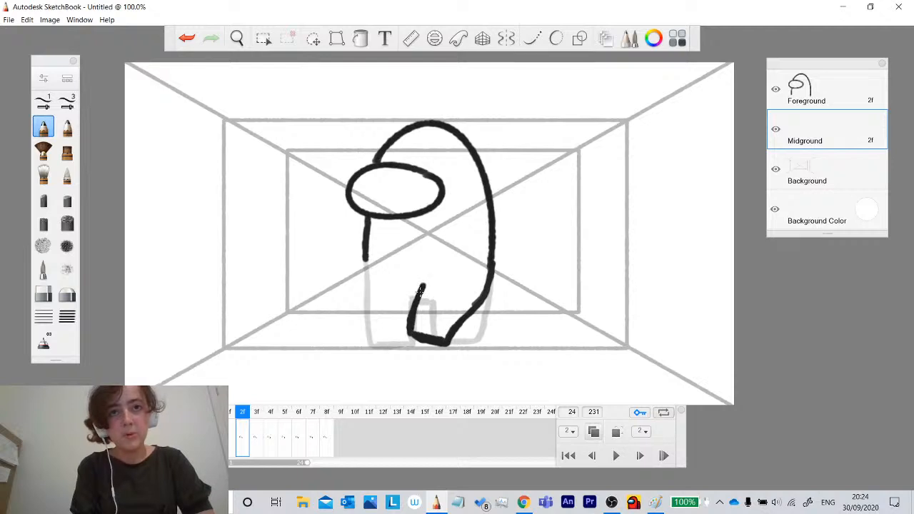
pyautogui.moveTo(364, 256); pyautogui.dragTo(382, 342)
pyautogui.moveTo(367, 256)
pyautogui.mouseDown()
pyautogui.moveTo(382, 338)
pyautogui.moveTo(424, 346)
pyautogui.mouseUp()
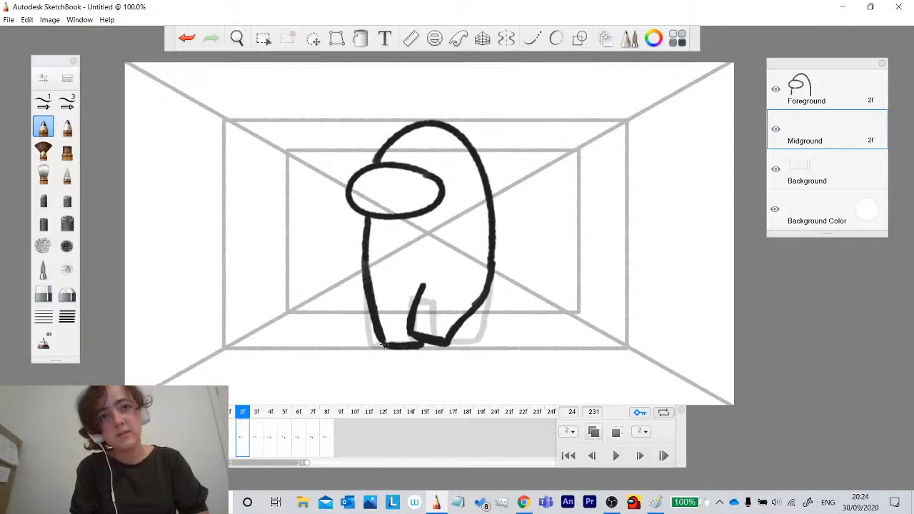
# Draw the stride pose on frame 3 of the Midground layer, with one leg raised forward and the other foot trailing behind.
pyautogui.click(258, 441)
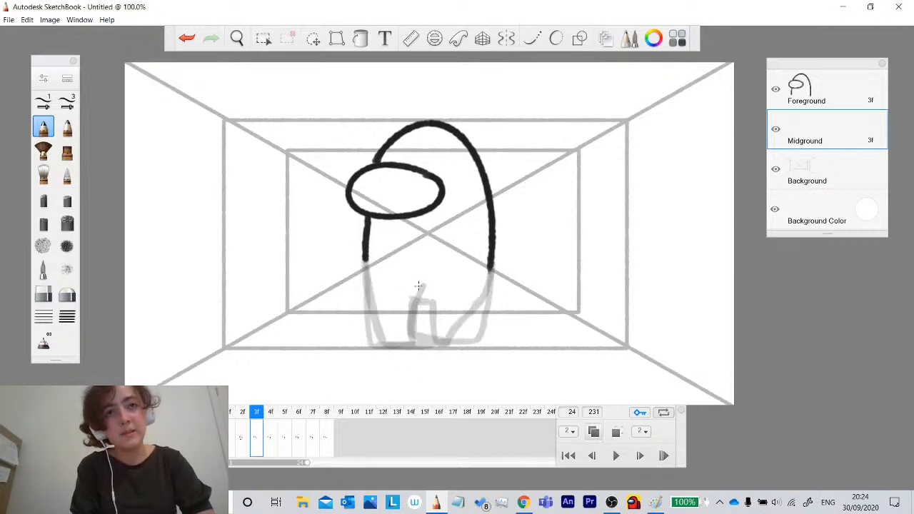
pyautogui.moveTo(416, 285)
pyautogui.mouseDown()
pyautogui.moveTo(366, 308)
pyautogui.moveTo(416, 286)
pyautogui.mouseUp()
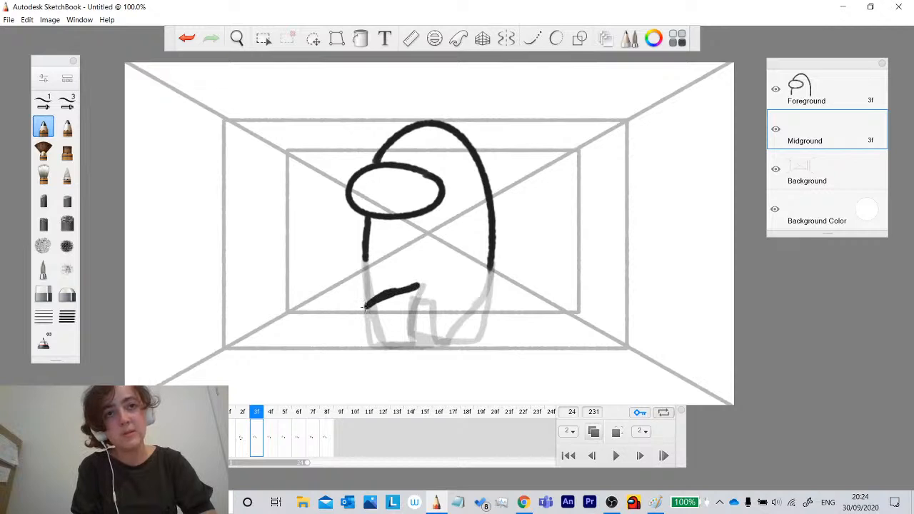
pyautogui.moveTo(366, 307)
pyautogui.mouseDown()
pyautogui.moveTo(410, 340)
pyautogui.moveTo(461, 323)
pyautogui.moveTo(490, 300)
pyautogui.moveTo(490, 261)
pyautogui.mouseUp()
pyautogui.moveTo(365, 256); pyautogui.dragTo(369, 299)
pyautogui.moveTo(430, 332)
pyautogui.mouseDown()
pyautogui.moveTo(446, 349)
pyautogui.moveTo(489, 321)
pyautogui.mouseUp()
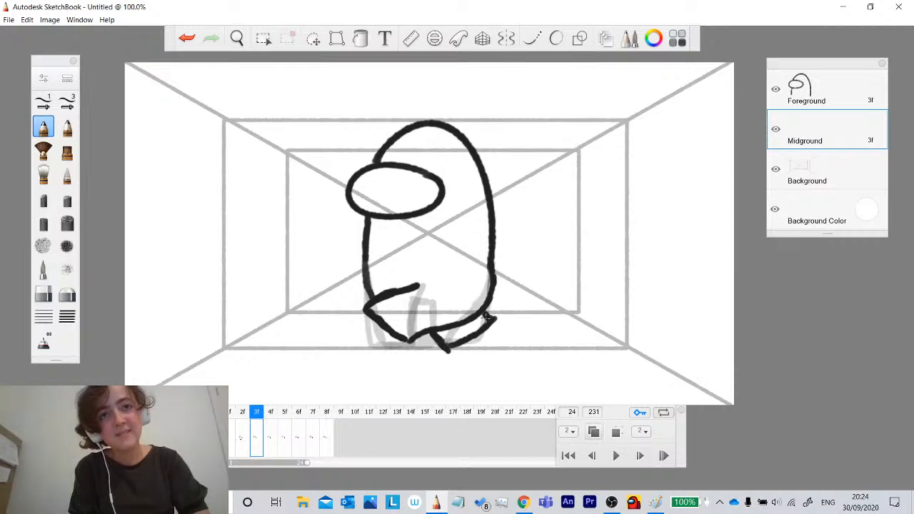
# Trim the overshooting line ends of the trailing foot on frame 3 with the eraser, and go back to frame 2.
pyautogui.click(43, 294)
pyautogui.moveTo(509, 309); pyautogui.dragTo(512, 320)
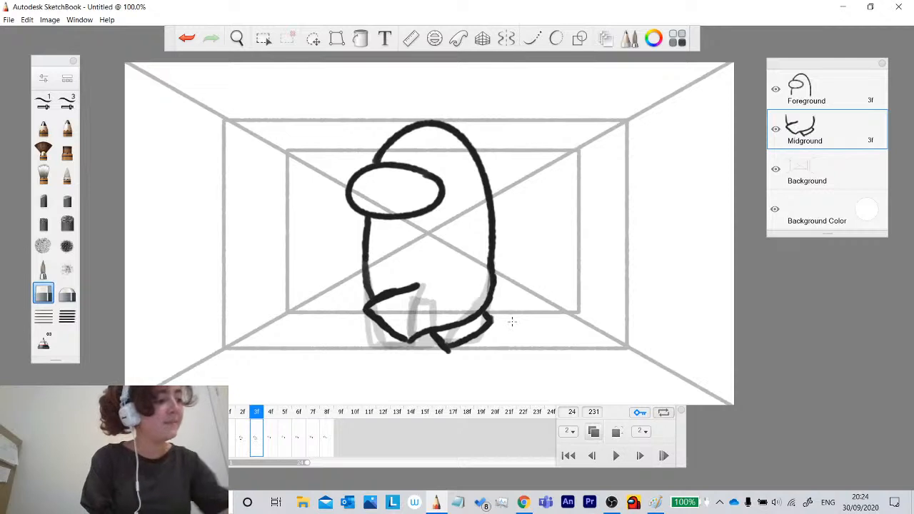
pyautogui.moveTo(445, 367); pyautogui.dragTo(446, 363)
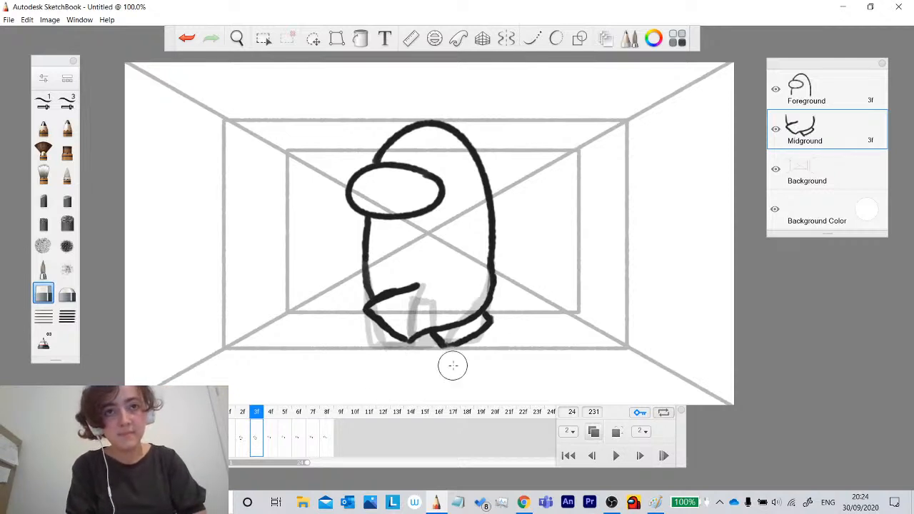
pyautogui.click(272, 442)
pyautogui.click(257, 444)
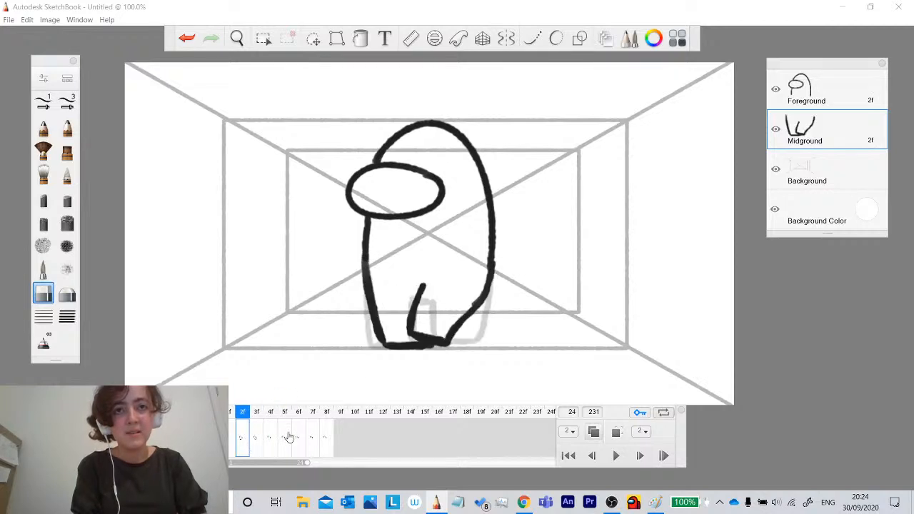
# Duplicate the crossing-legs pose from frame 2 into frame 4 of the timeline, after the stride pose.
pyautogui.moveTo(261, 440); pyautogui.dragTo(280, 431)
pyautogui.click(262, 441)
pyautogui.hotkey('ctrl', 'z')
pyautogui.click(243, 445)
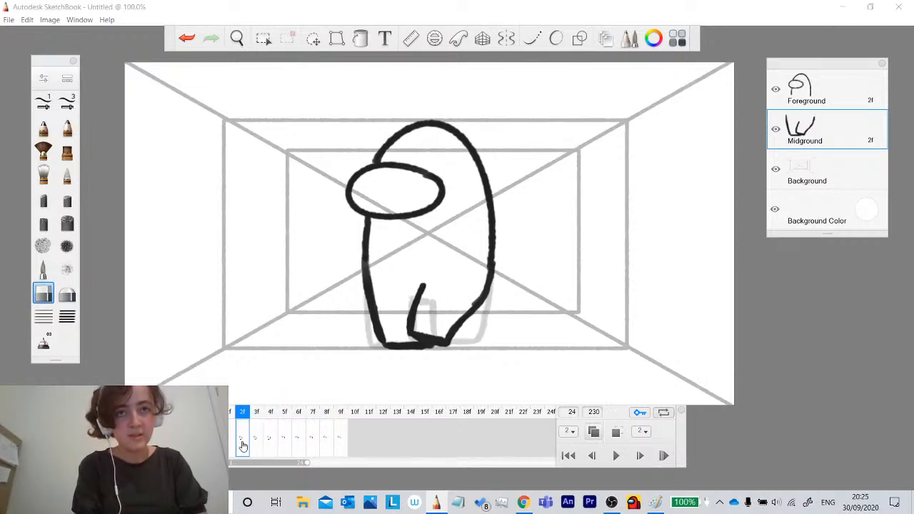
pyautogui.click(255, 443)
pyautogui.click(271, 443)
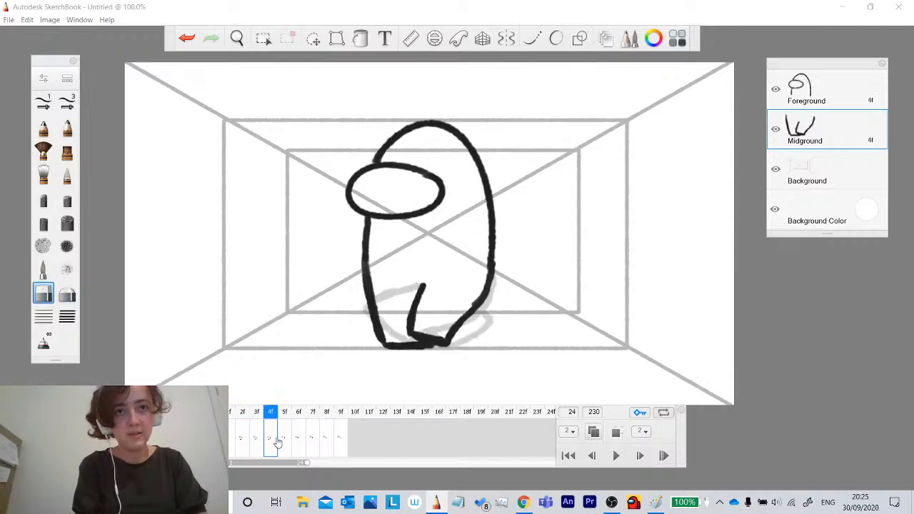
# Extend the front body line downward on frame 5 of the Midground layer with the pencil, as the start of the front leg.
pyautogui.click(284, 442)
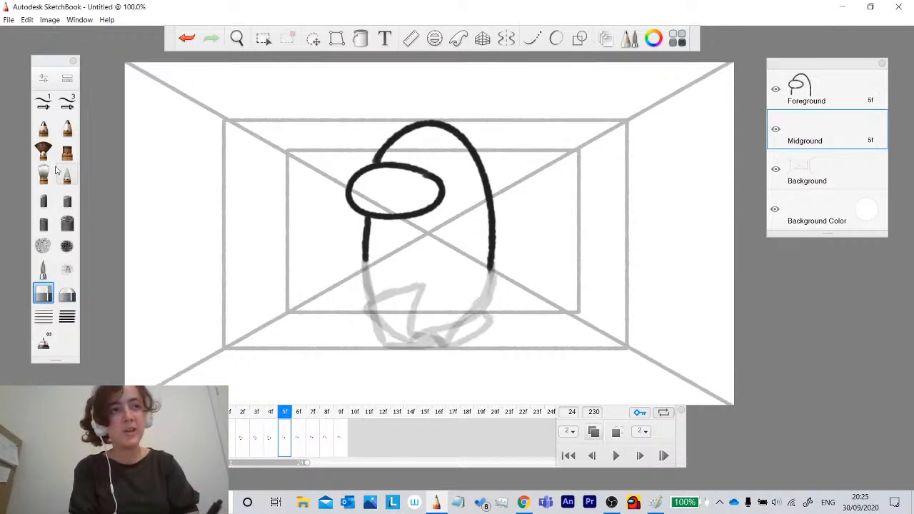
pyautogui.click(43, 127)
pyautogui.moveTo(365, 255); pyautogui.dragTo(368, 284)
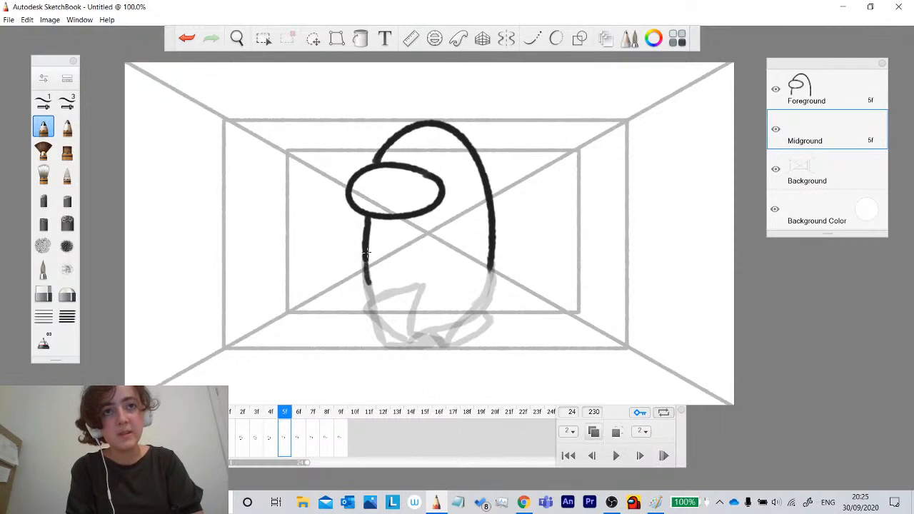
pyautogui.moveTo(366, 252); pyautogui.dragTo(371, 290)
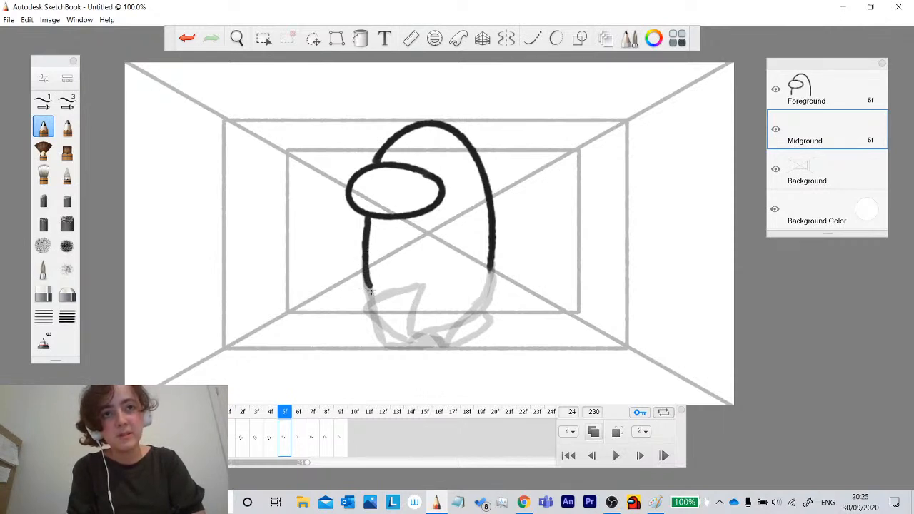
pyautogui.click(593, 432)
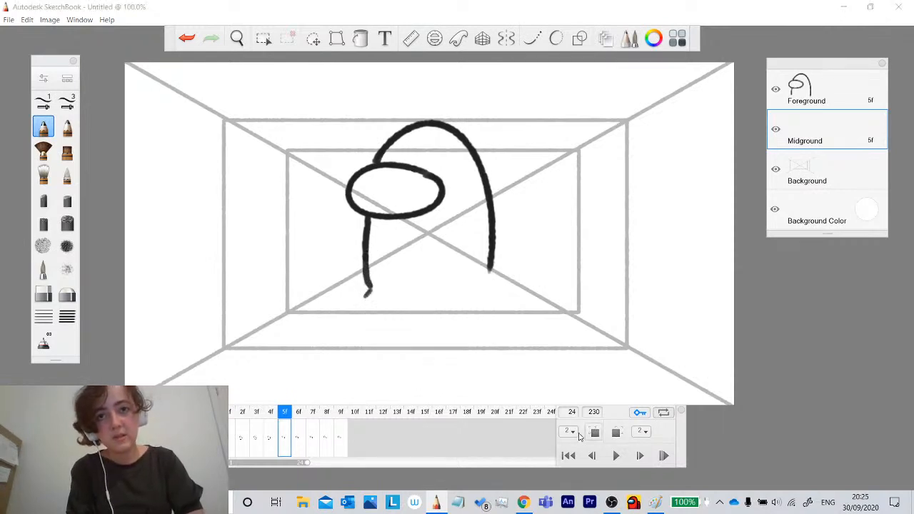
pyautogui.click(571, 433)
pyautogui.click(569, 428)
pyautogui.click(571, 434)
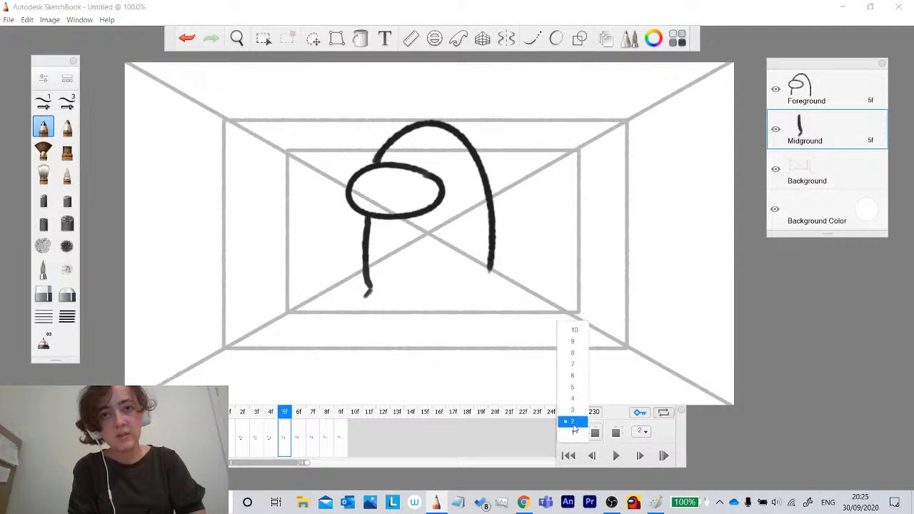
pyautogui.click(574, 425)
pyautogui.click(594, 433)
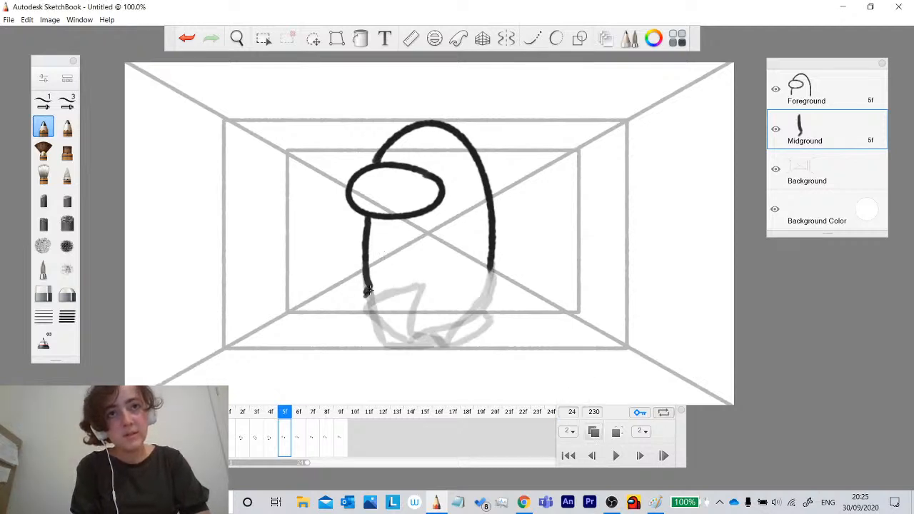
# Draw the wide stride pose on frame 5 with both feet spread outward, and tidy its line joins with a smaller eraser and the pencil.
pyautogui.moveTo(367, 288)
pyautogui.mouseDown()
pyautogui.moveTo(333, 306)
pyautogui.moveTo(367, 341)
pyautogui.moveTo(419, 308)
pyautogui.moveTo(485, 334)
pyautogui.moveTo(502, 330)
pyautogui.moveTo(511, 295)
pyautogui.moveTo(479, 291)
pyautogui.moveTo(491, 261)
pyautogui.mouseUp()
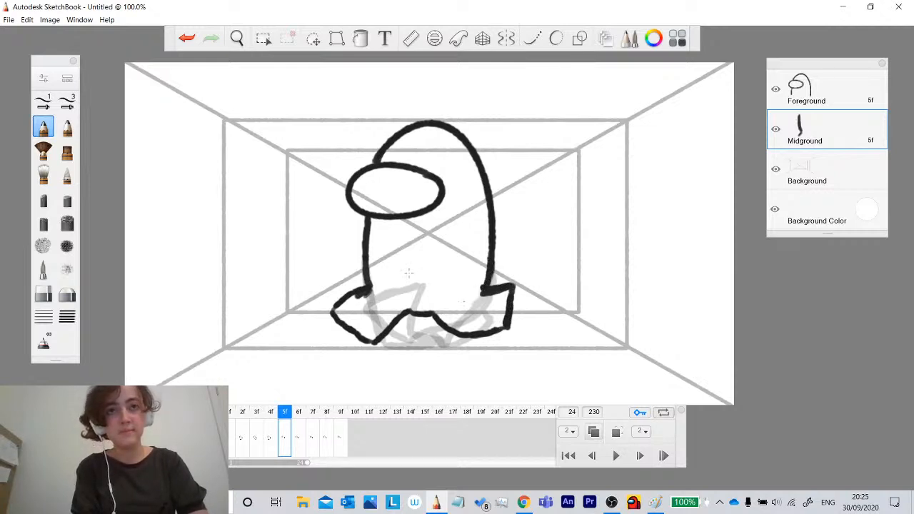
pyautogui.click(42, 294)
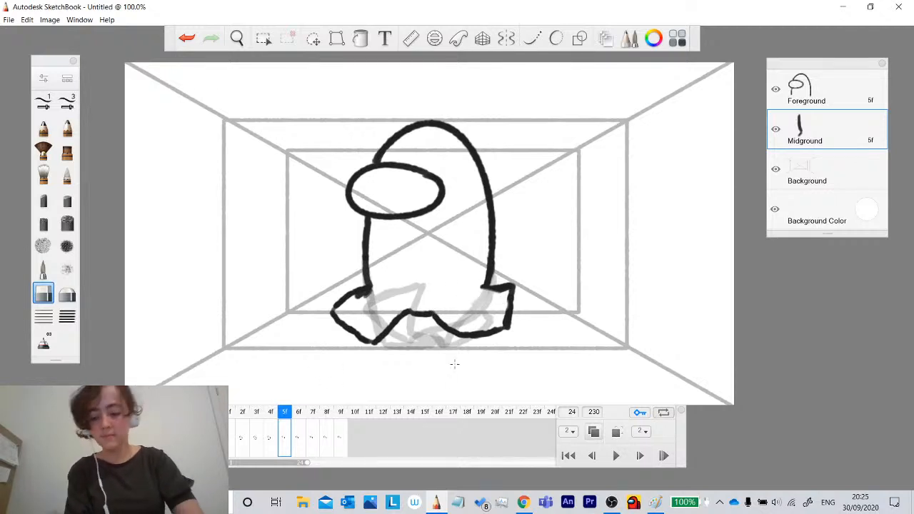
pyautogui.press('[')
pyautogui.press('[')
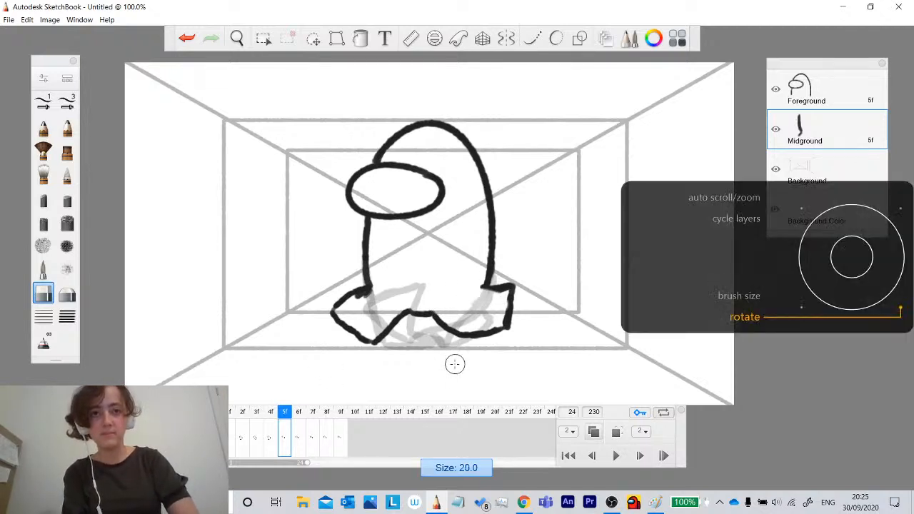
pyautogui.press('Left')
pyautogui.press('Right')
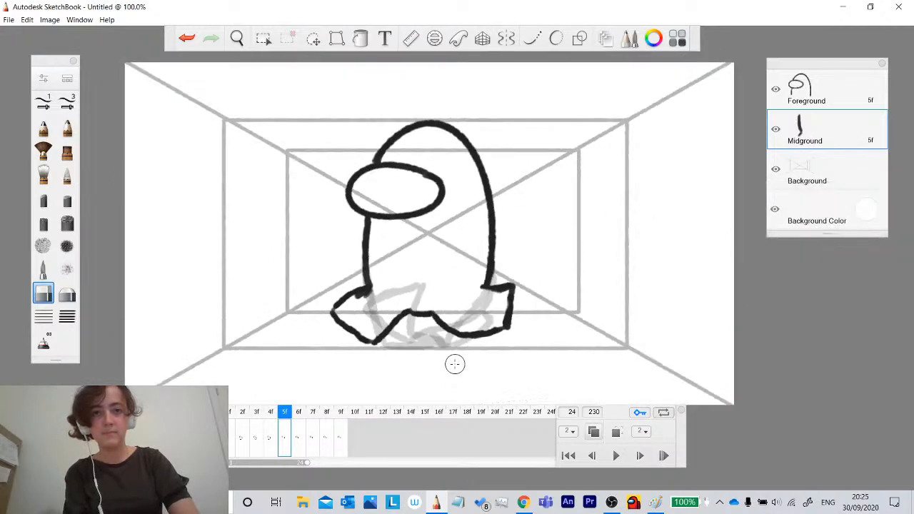
pyautogui.press('[')
pyautogui.press('[')
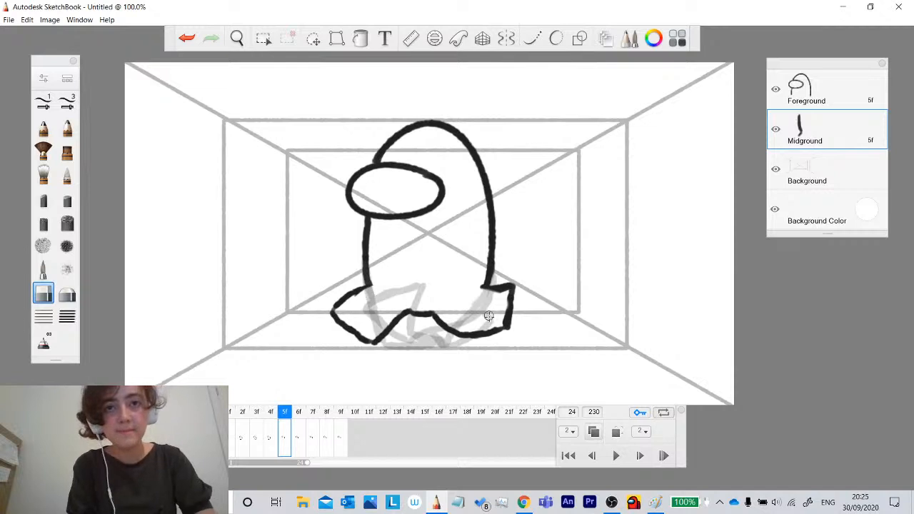
pyautogui.click(43, 128)
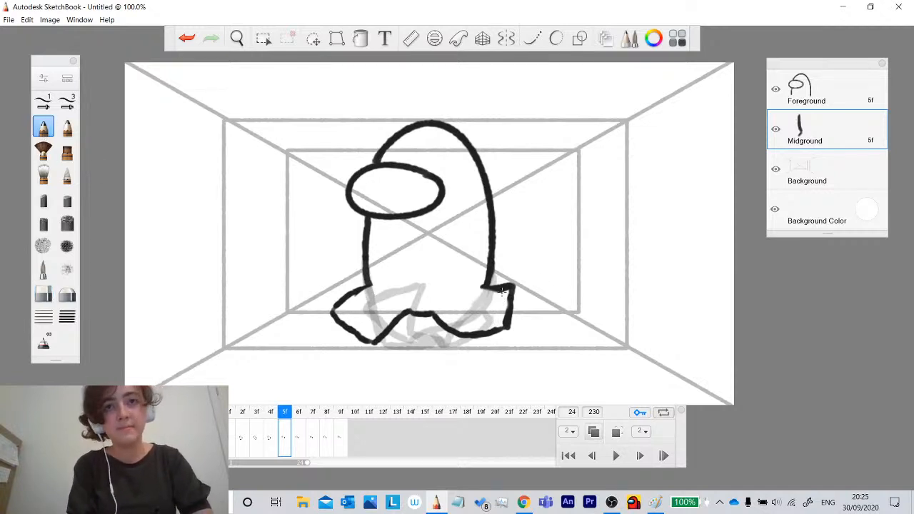
pyautogui.moveTo(502, 290)
pyautogui.mouseDown()
pyautogui.moveTo(486, 290)
pyautogui.moveTo(510, 301)
pyautogui.moveTo(507, 318)
pyautogui.mouseUp()
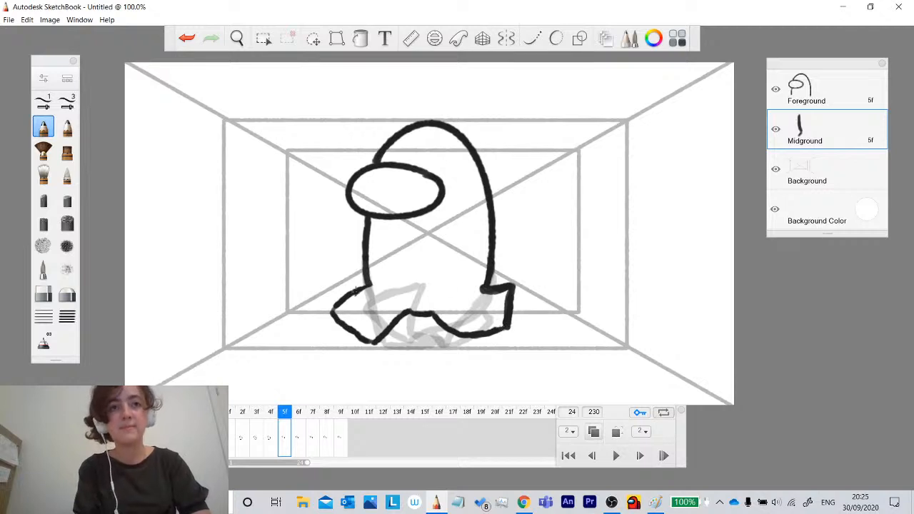
# Compare the poses on frames 4 to 6, and touch up the joint between body and front leg on frame 5.
pyautogui.click(299, 438)
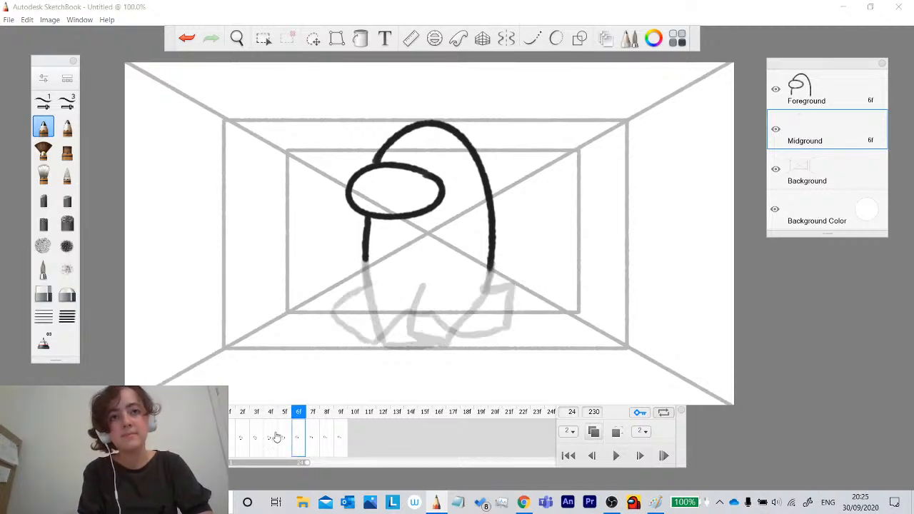
pyautogui.click(271, 437)
pyautogui.click(297, 438)
pyautogui.click(285, 438)
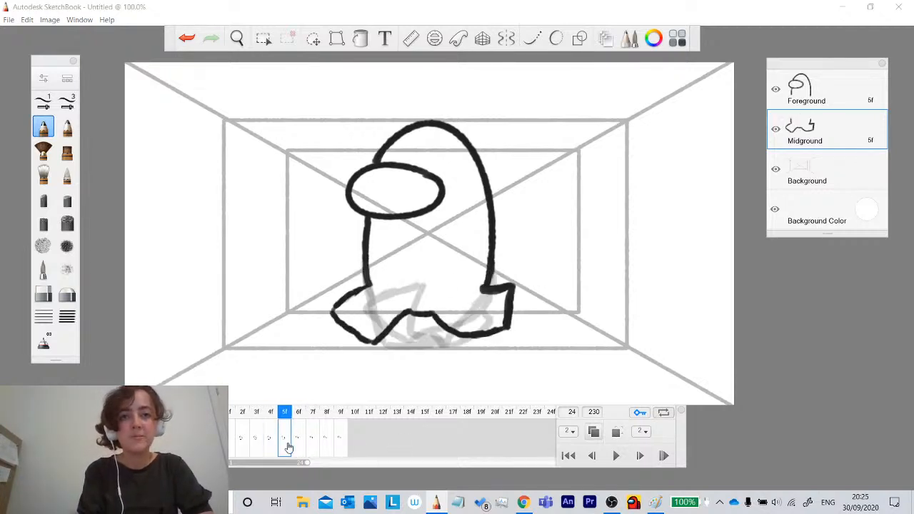
pyautogui.moveTo(366, 286); pyautogui.dragTo(370, 285)
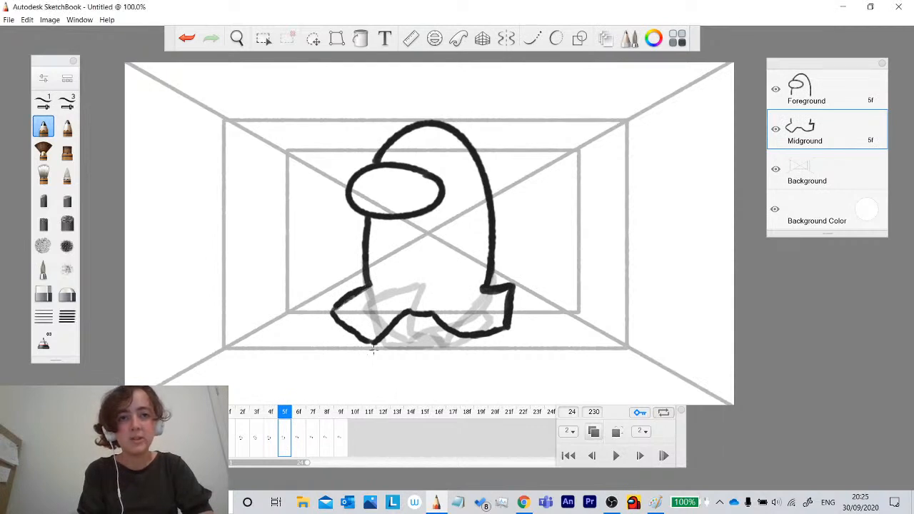
# Copy the crossing-legs pose from frame 4 and place the copy at frame 7, behind the wide stride pose.
pyautogui.click(275, 451)
pyautogui.hotkey('ctrl', 'c')
pyautogui.hotkey('ctrl', 'v')
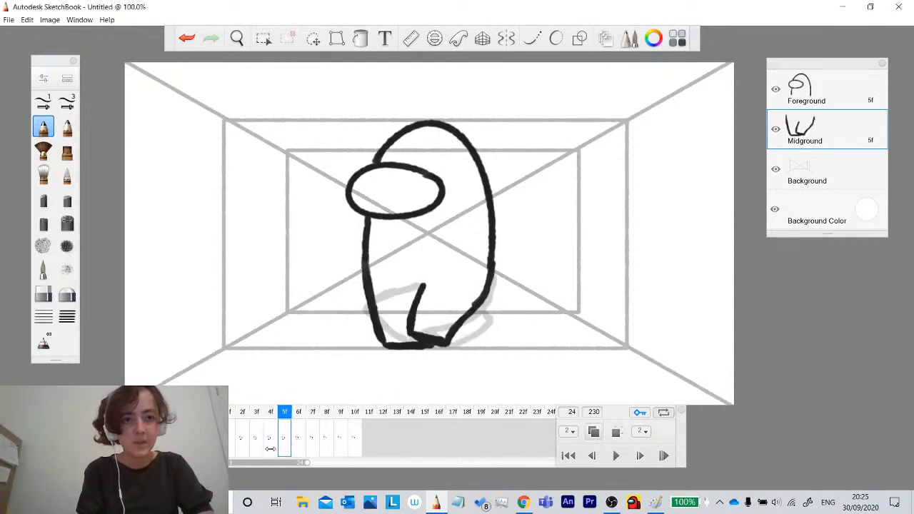
pyautogui.moveTo(287, 443); pyautogui.dragTo(315, 438)
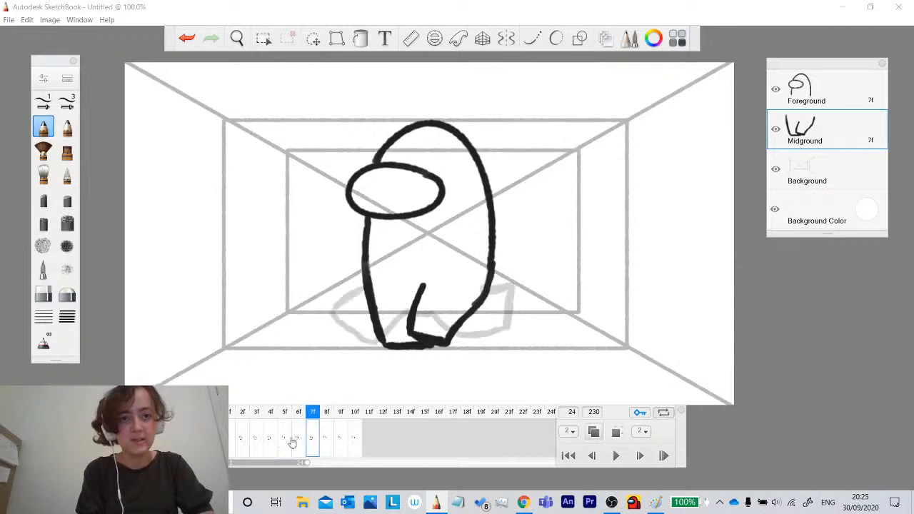
pyautogui.click(326, 441)
# Move the standing pose out of frame 1 to the far end of the timeline, well past the walk frames.
pyautogui.click(231, 448)
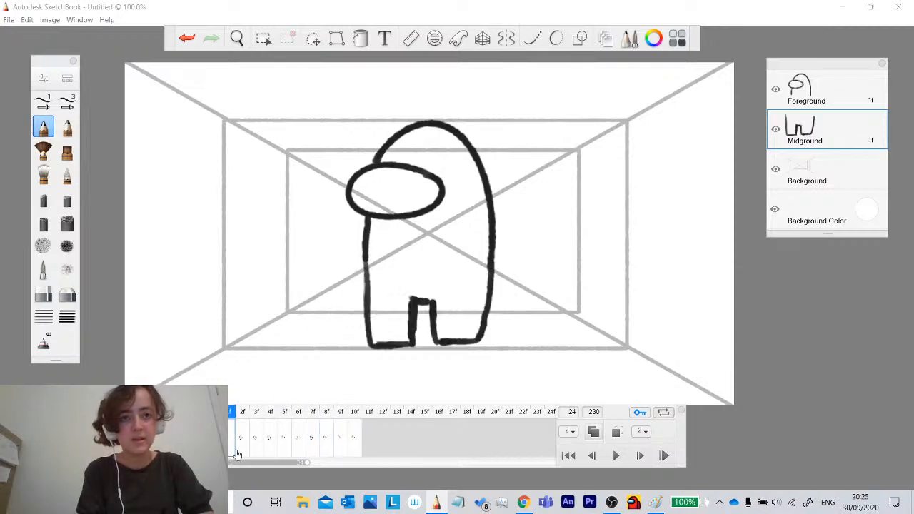
pyautogui.moveTo(232, 450)
pyautogui.mouseDown()
pyautogui.moveTo(298, 404)
pyautogui.moveTo(562, 423)
pyautogui.mouseUp()
pyautogui.click(233, 445)
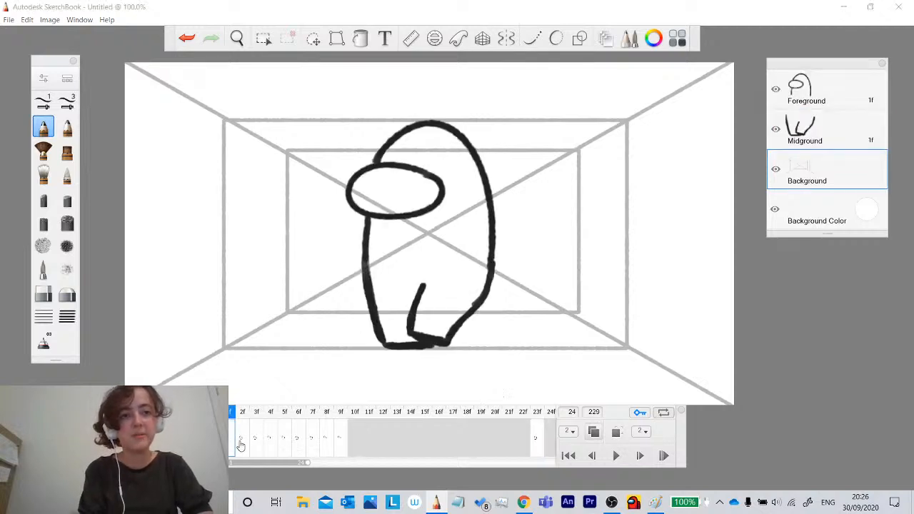
# Delete the blank frame 4 between the crossing-legs pose and the wide stride pose.
pyautogui.click(253, 441)
pyautogui.click(272, 443)
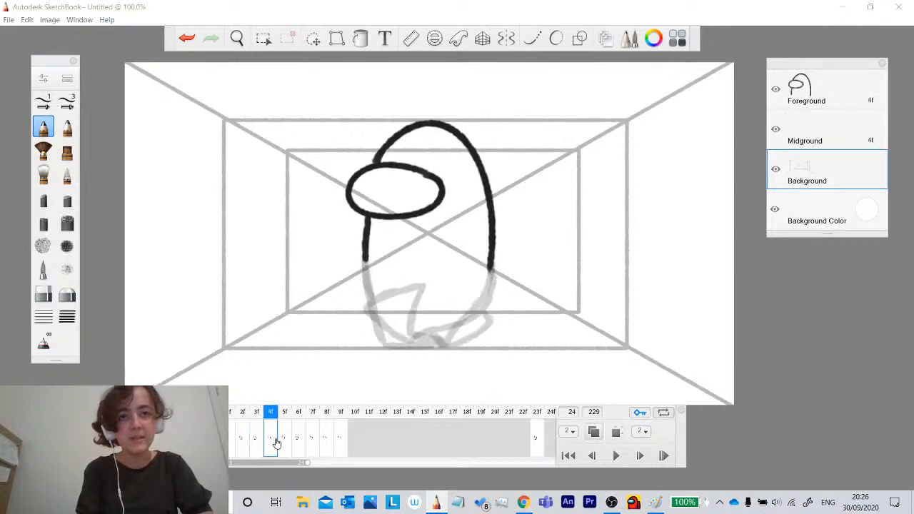
pyautogui.click(281, 443)
pyautogui.click(271, 445)
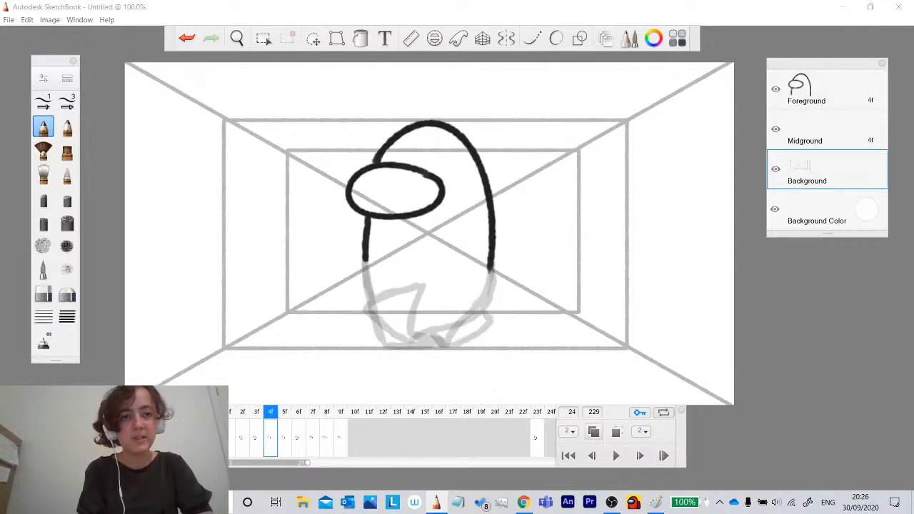
pyautogui.moveTo(272, 444); pyautogui.dragTo(305, 443)
pyautogui.click(284, 443)
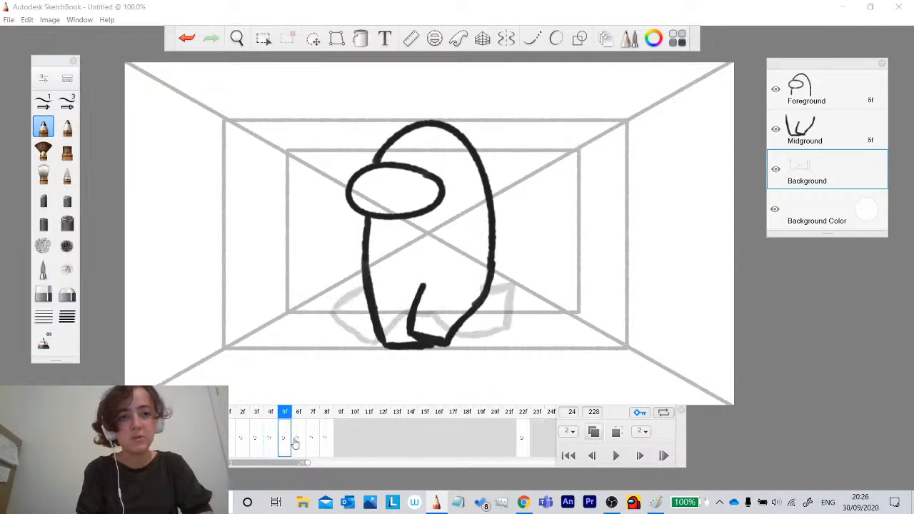
# Delete the extra crossing-legs copy and the blank frames after the wide stride pose, leaving four walk poses.
pyautogui.click(215, 449)
pyautogui.click(215, 449)
pyautogui.click(214, 448)
pyautogui.click(215, 449)
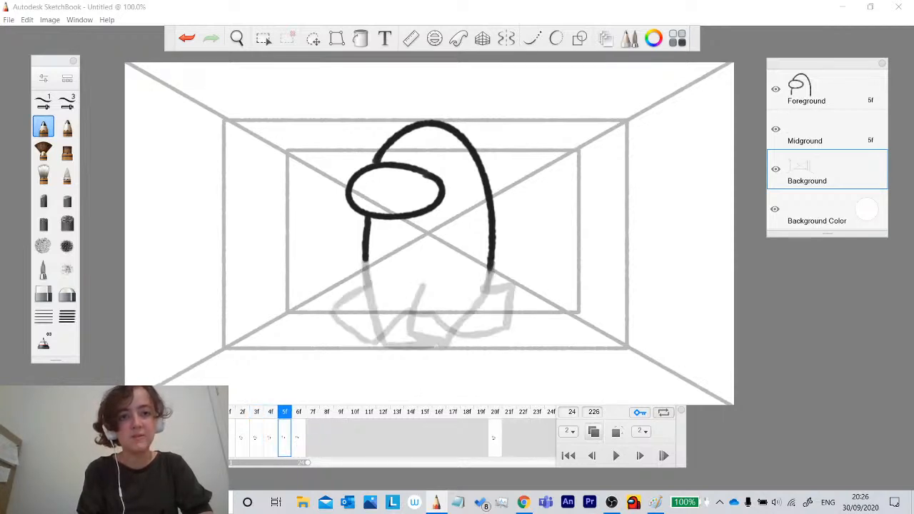
pyautogui.click(215, 449)
pyautogui.click(214, 449)
pyautogui.click(215, 448)
# Hold the first crossing-legs pose over frames 1 to 5, removing the surplus hold frame.
pyautogui.click(230, 444)
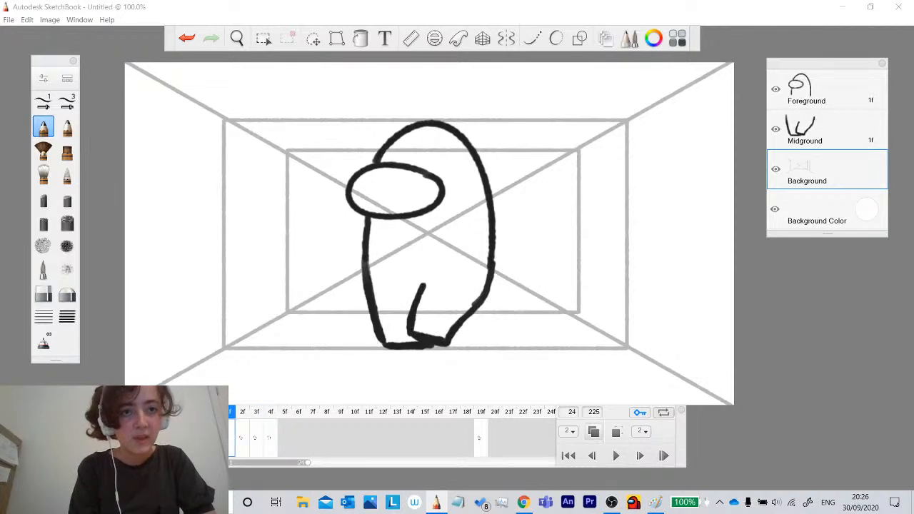
pyautogui.press('F5')
pyautogui.press('F5')
pyautogui.press('F5')
pyautogui.press('F5')
pyautogui.press('F5')
pyautogui.click(315, 439)
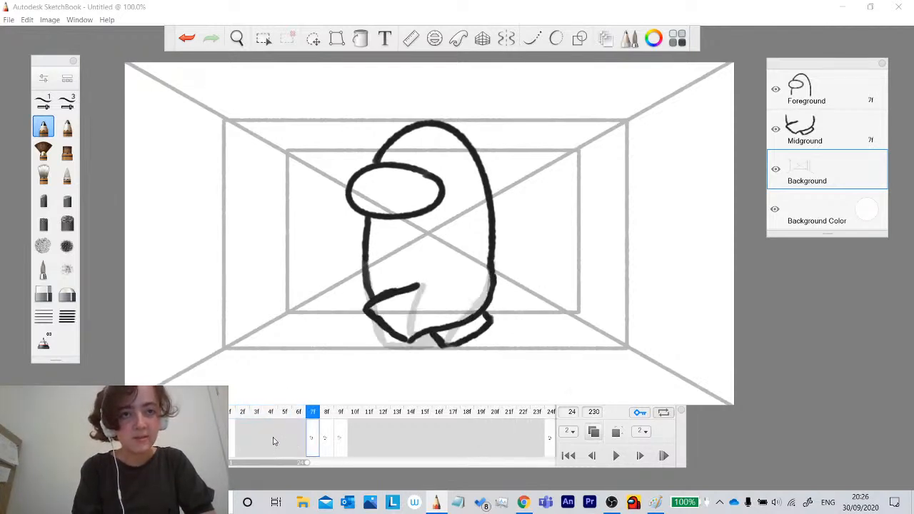
pyautogui.click(279, 440)
pyautogui.click(215, 449)
pyautogui.click(246, 435)
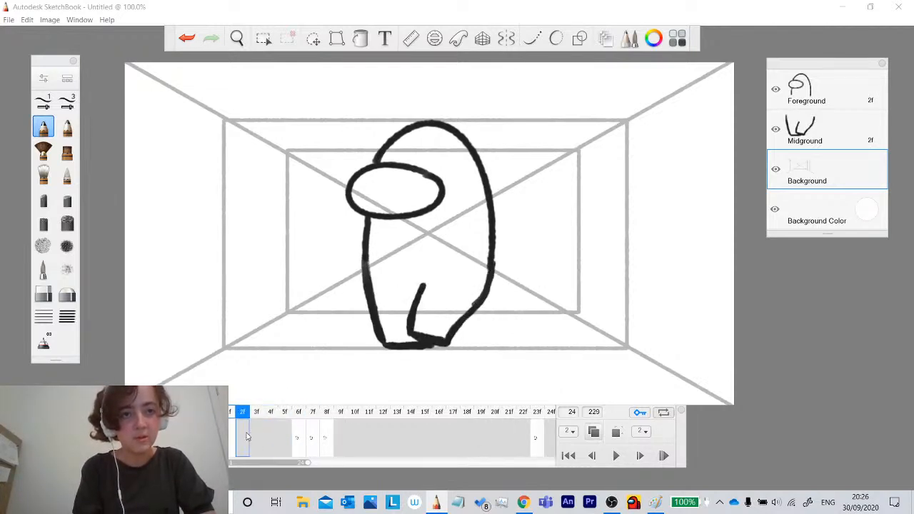
# Extend the stride pose at frame 6 so it holds through frame 11.
pyautogui.click(305, 437)
pyautogui.press('F5')
pyautogui.press('F5')
pyautogui.press('F5')
pyautogui.press('F5')
pyautogui.press('F5')
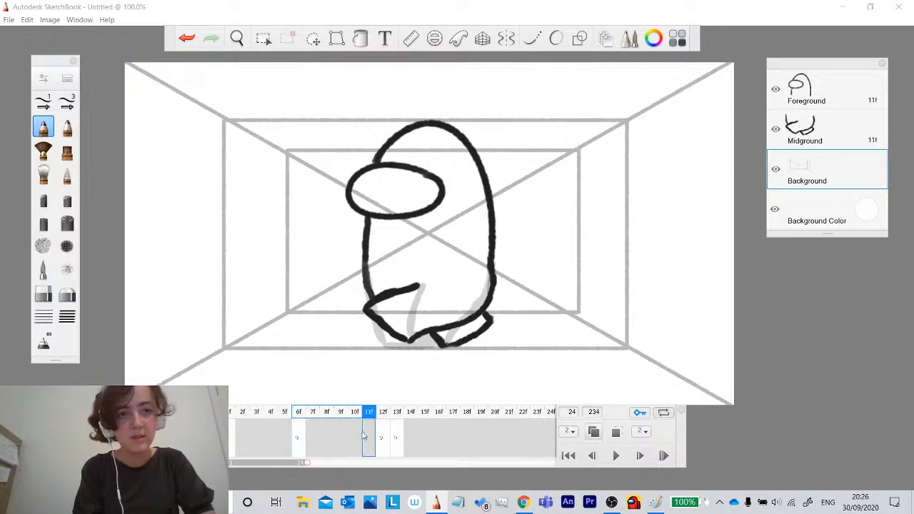
# Extend the second crossing-legs pose at frame 12 so it holds through frame 17.
pyautogui.click(382, 437)
pyautogui.press('F5')
pyautogui.press('F5')
pyautogui.press('F5')
pyautogui.press('F5')
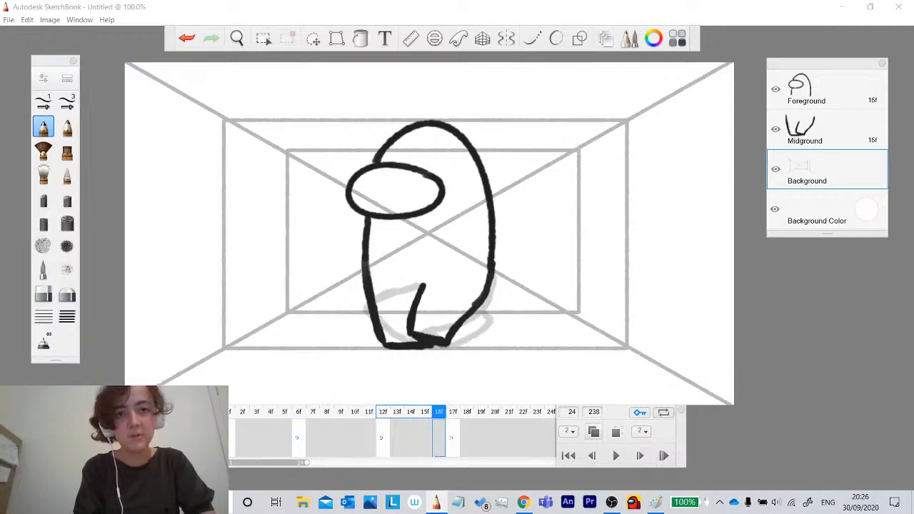
pyautogui.press('F5')
# End the playback range at frame 23, within the wide stride pose's hold, and play the walk cycle.
pyautogui.click(489, 435)
pyautogui.click(512, 430)
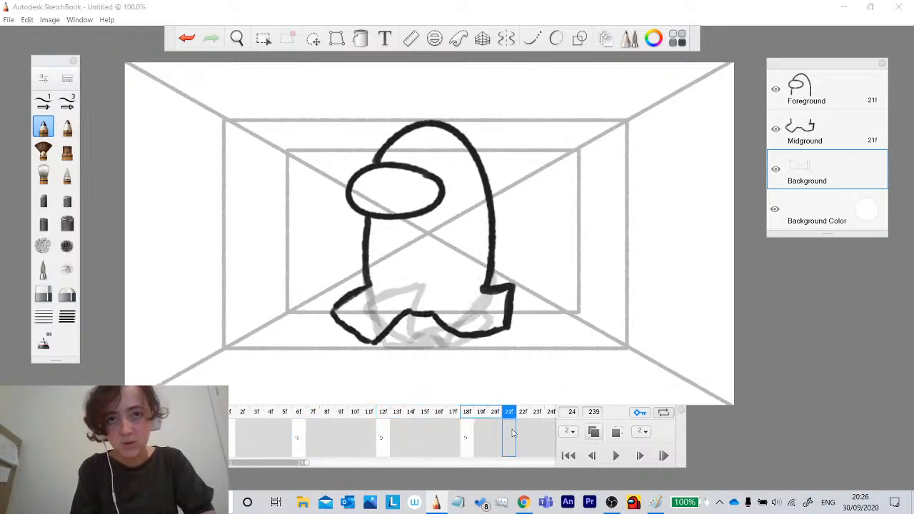
pyautogui.click(537, 434)
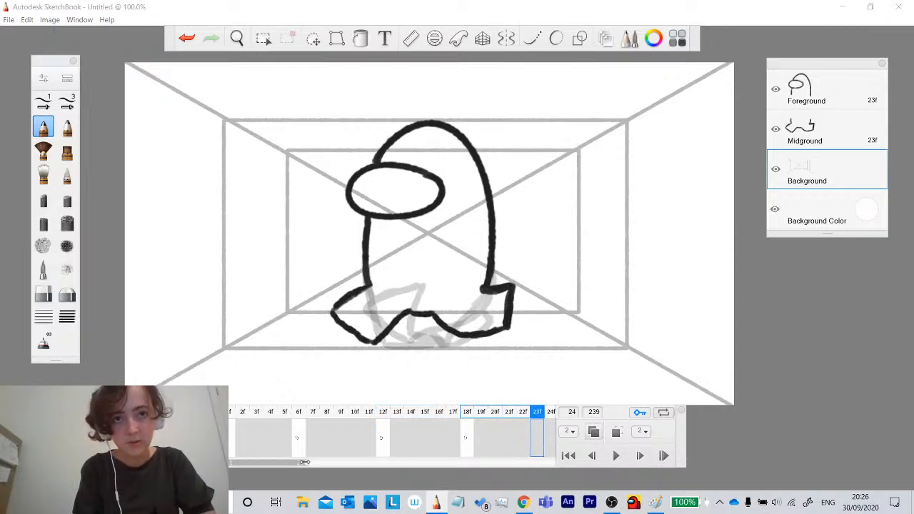
pyautogui.moveTo(304, 462)
pyautogui.mouseDown()
pyautogui.moveTo(291, 463)
pyautogui.moveTo(307, 462)
pyautogui.mouseUp()
pyautogui.click(241, 454)
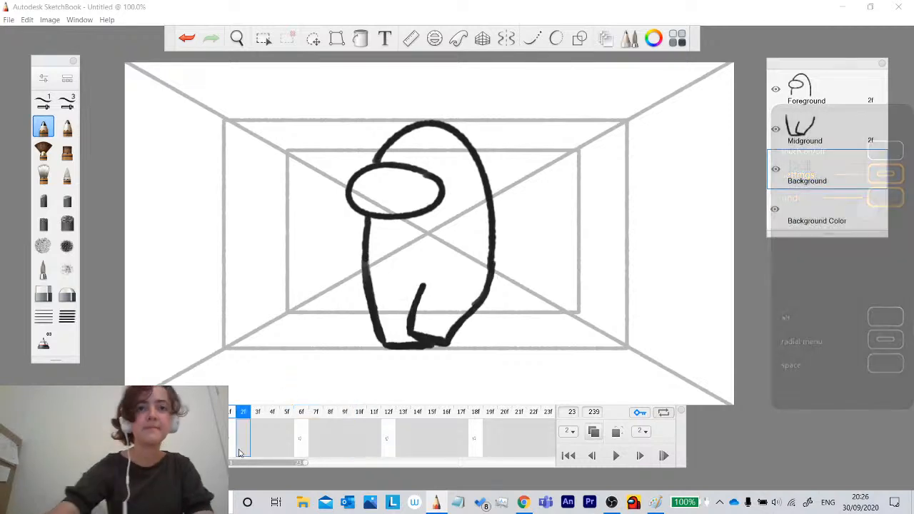
pyautogui.click(616, 456)
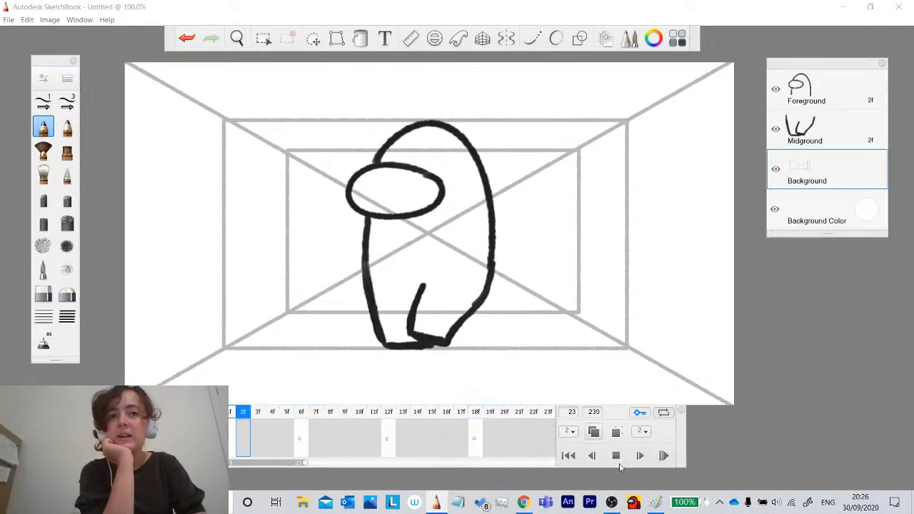
# Stop the walk cycle playback, return to frame 1 and select the Midground layer.
pyautogui.click(619, 464)
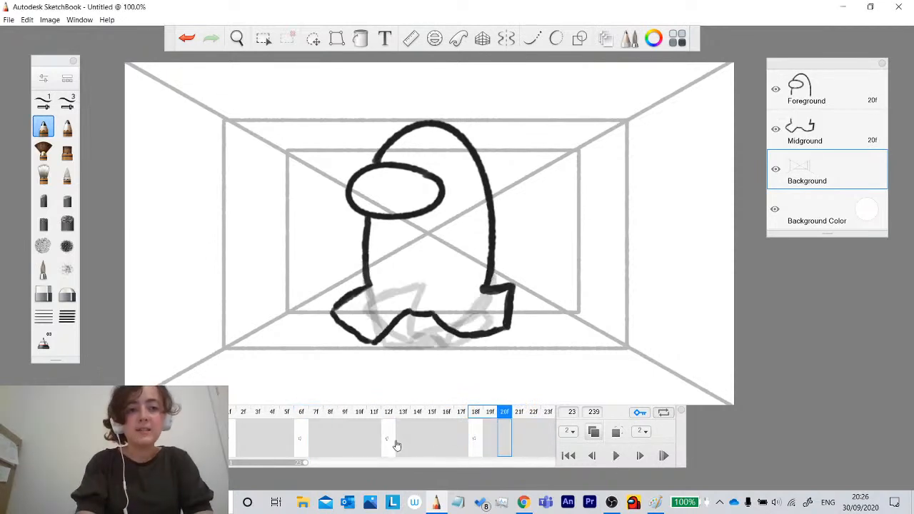
pyautogui.click(230, 454)
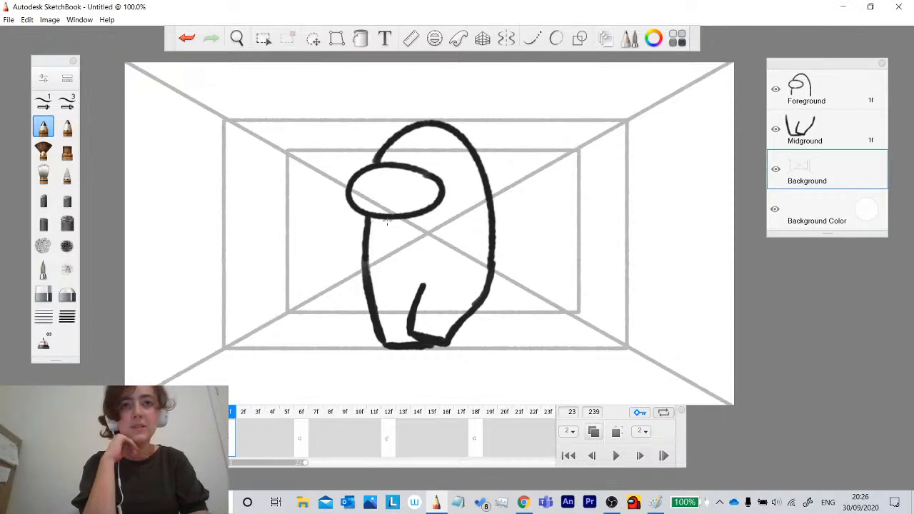
pyautogui.click(785, 90)
pyautogui.click(818, 130)
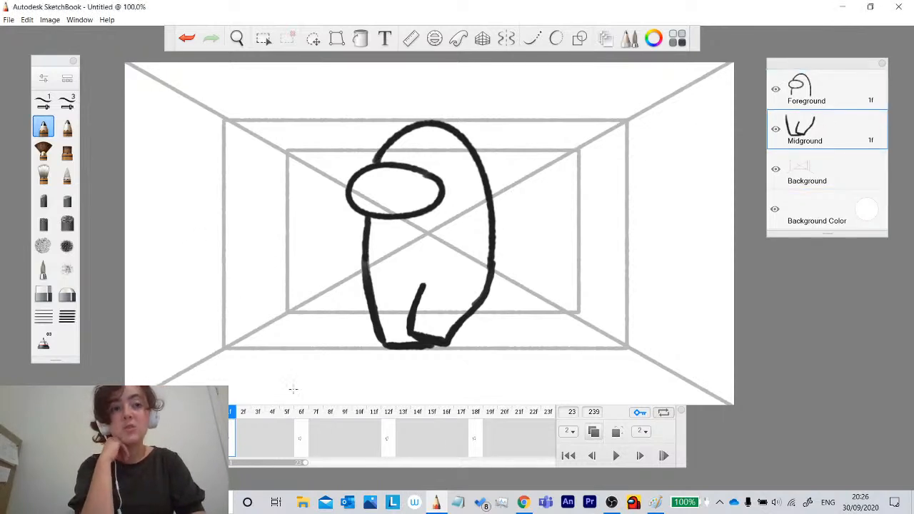
# Try squashing the Foreground body at frame 6 to about 93% of its height and lowering it over the legs.
pyautogui.click(302, 444)
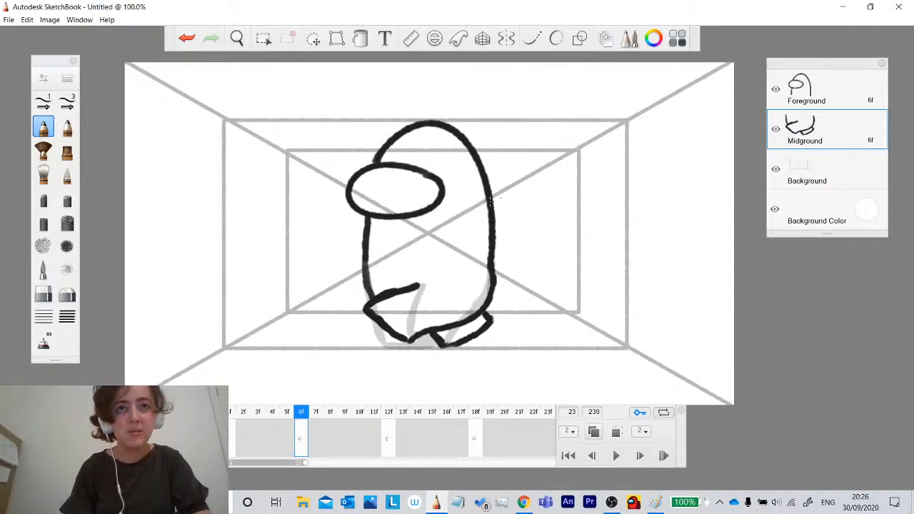
pyautogui.click(313, 38)
pyautogui.click(819, 89)
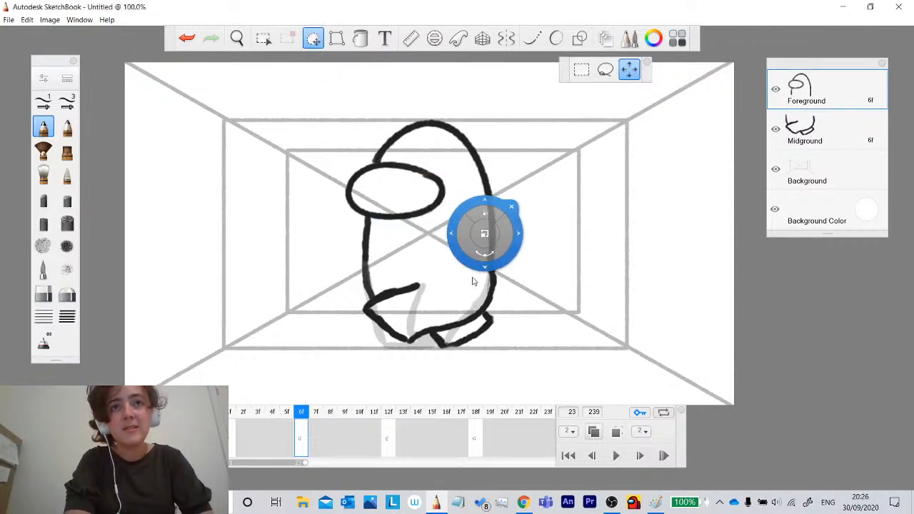
pyautogui.moveTo(433, 250); pyautogui.dragTo(437, 248)
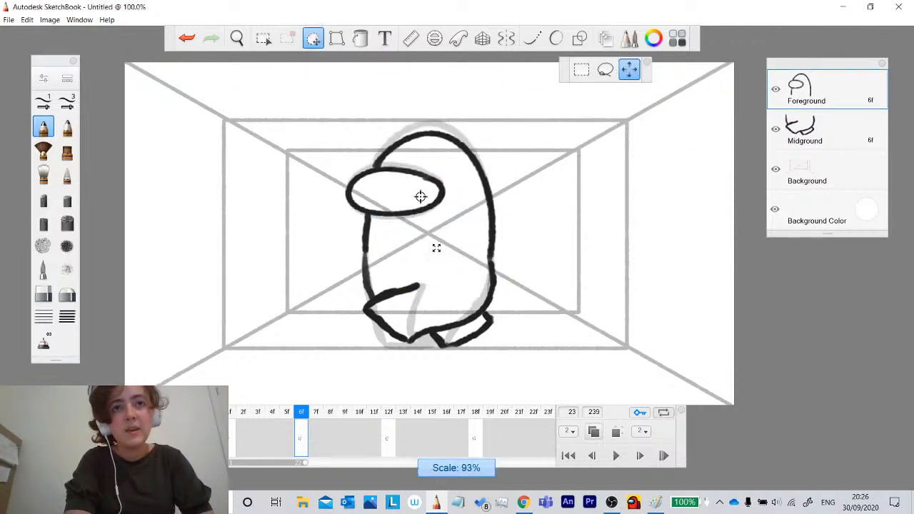
pyautogui.moveTo(421, 197)
pyautogui.mouseDown()
pyautogui.moveTo(400, 207)
pyautogui.moveTo(418, 236)
pyautogui.mouseUp()
pyautogui.click(445, 214)
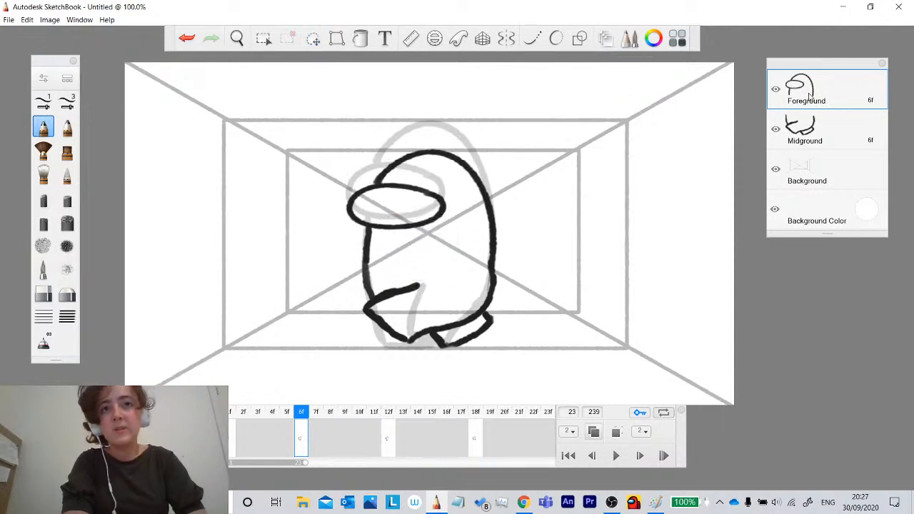
# Try cutting the marquee-selected body out of frame 6 for reuse, checking the poses at the other keyframes.
pyautogui.click(313, 38)
pyautogui.click(582, 69)
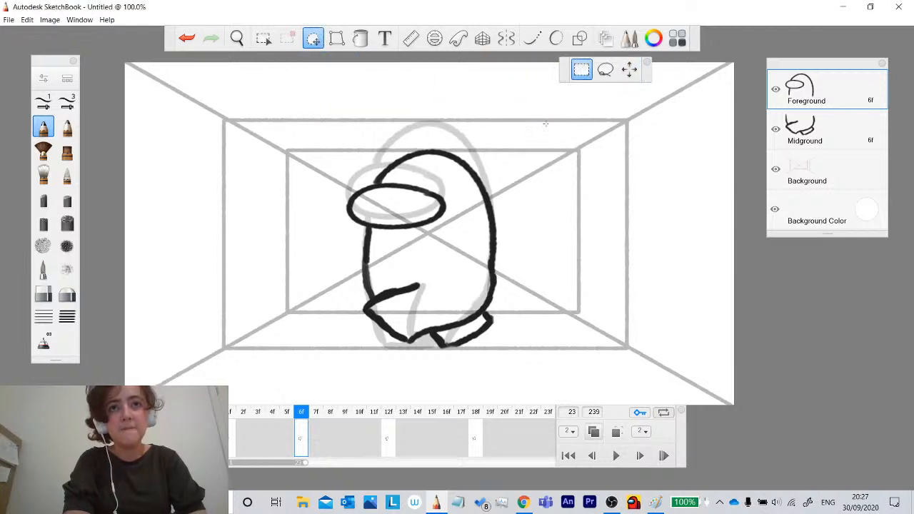
pyautogui.moveTo(572, 125); pyautogui.dragTo(279, 312)
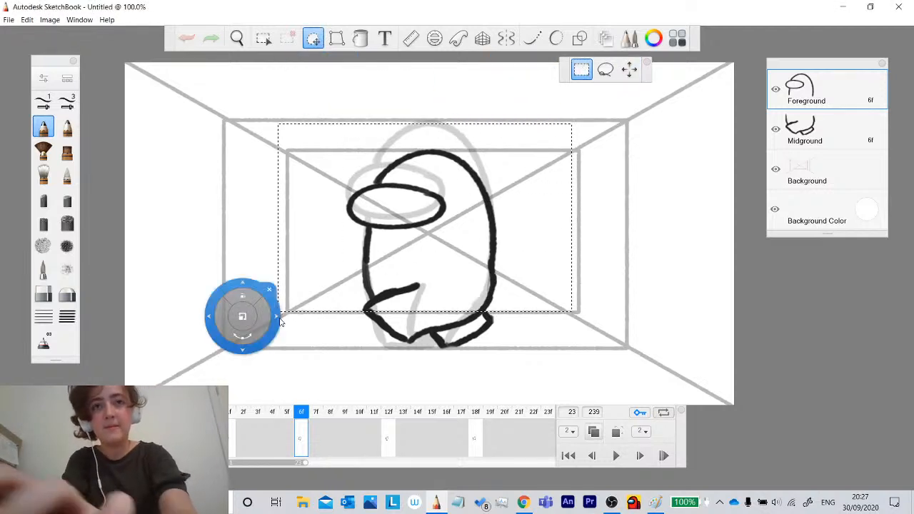
pyautogui.click(473, 436)
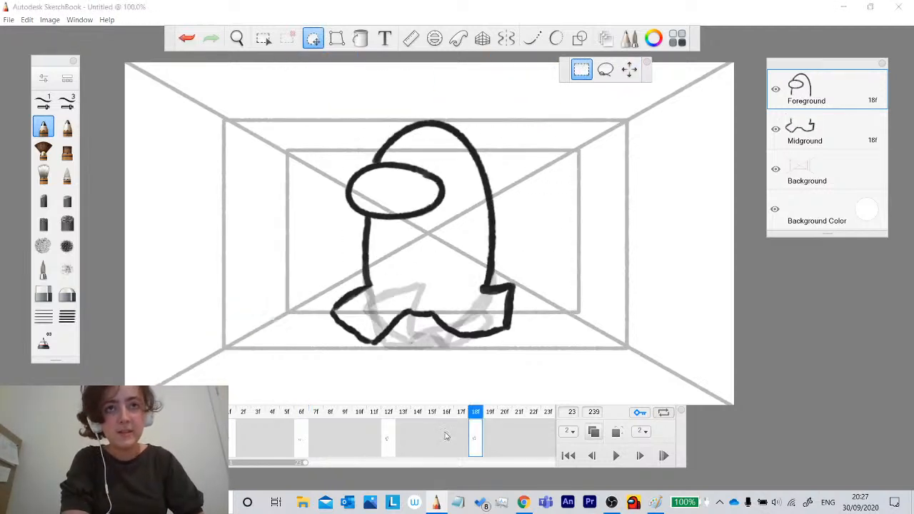
pyautogui.click(386, 446)
pyautogui.click(318, 446)
pyautogui.click(235, 443)
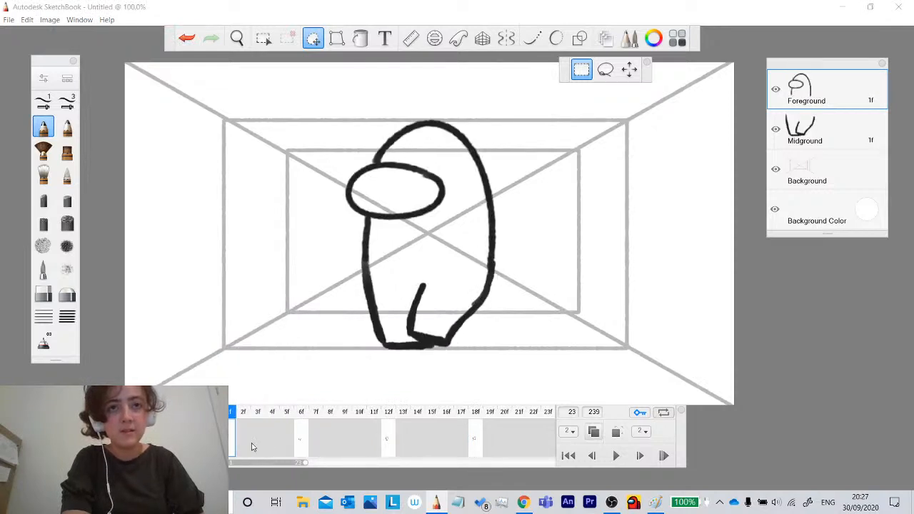
pyautogui.click(300, 445)
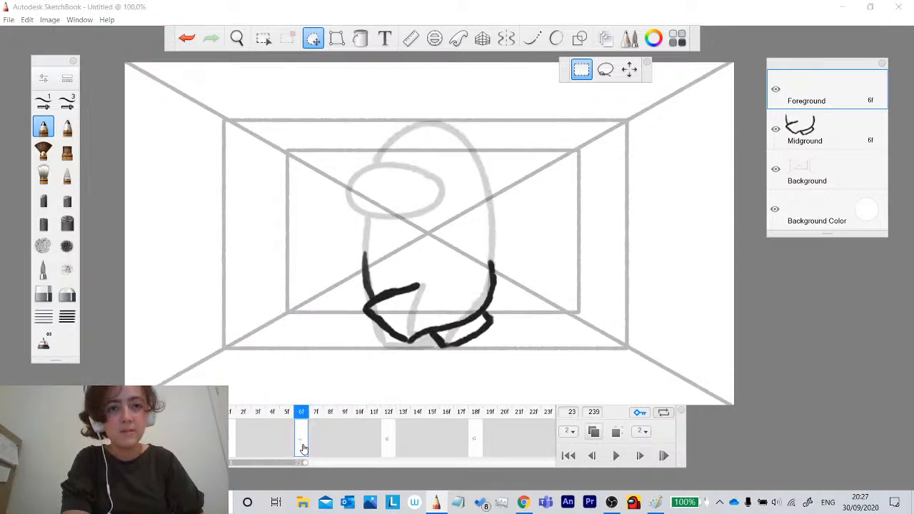
# Undo the body changes at frame 6 back to the original Foreground drawing.
pyautogui.click(189, 40)
pyautogui.click(192, 41)
pyautogui.click(190, 41)
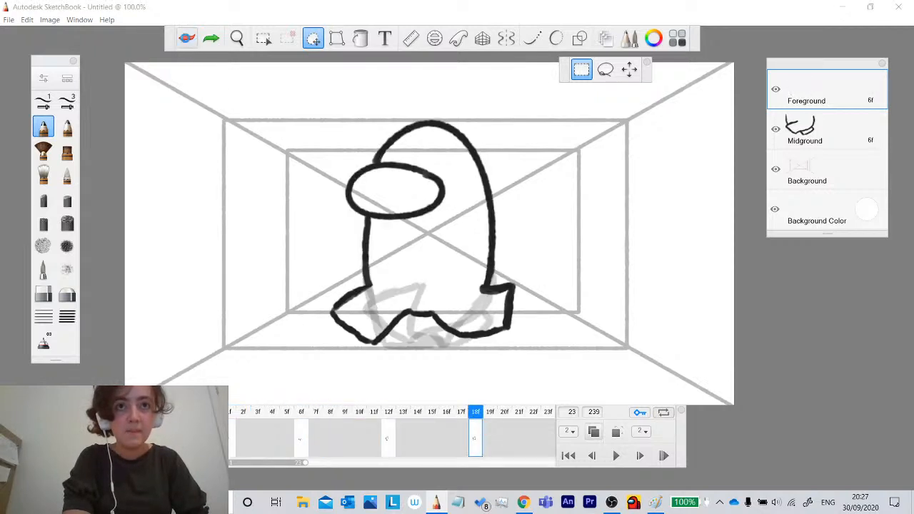
pyautogui.click(188, 42)
pyautogui.click(191, 41)
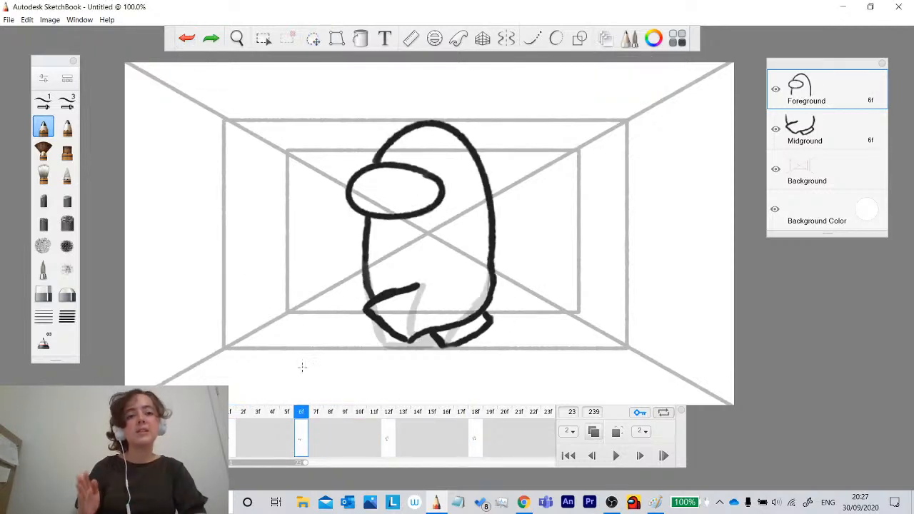
# Compare the key poses at frames 1, 6, 12 and 18 to decide where the body should dip.
pyautogui.click(232, 447)
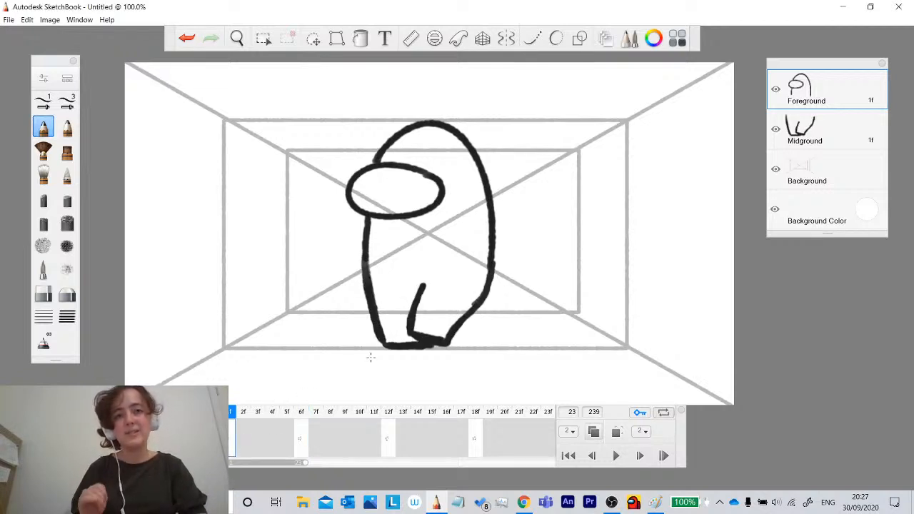
pyautogui.click(383, 448)
pyautogui.click(475, 435)
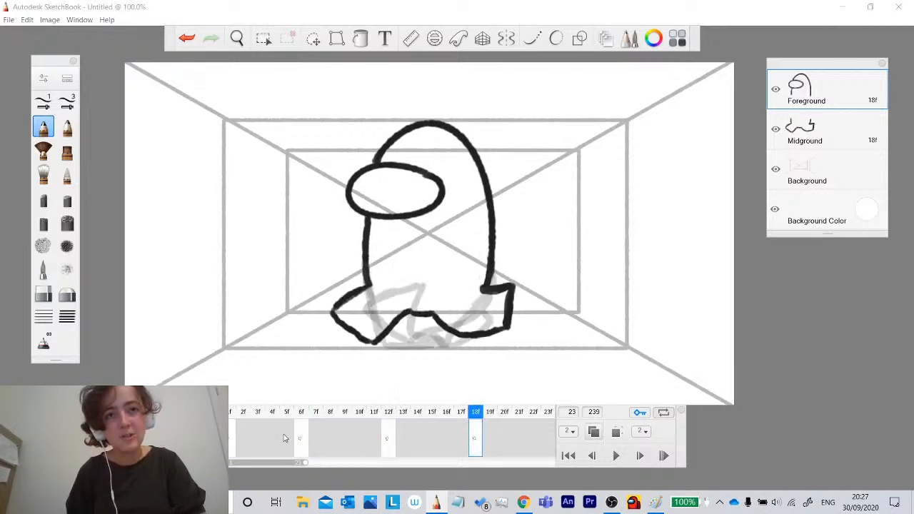
pyautogui.click(302, 439)
pyautogui.click(389, 436)
pyautogui.click(475, 437)
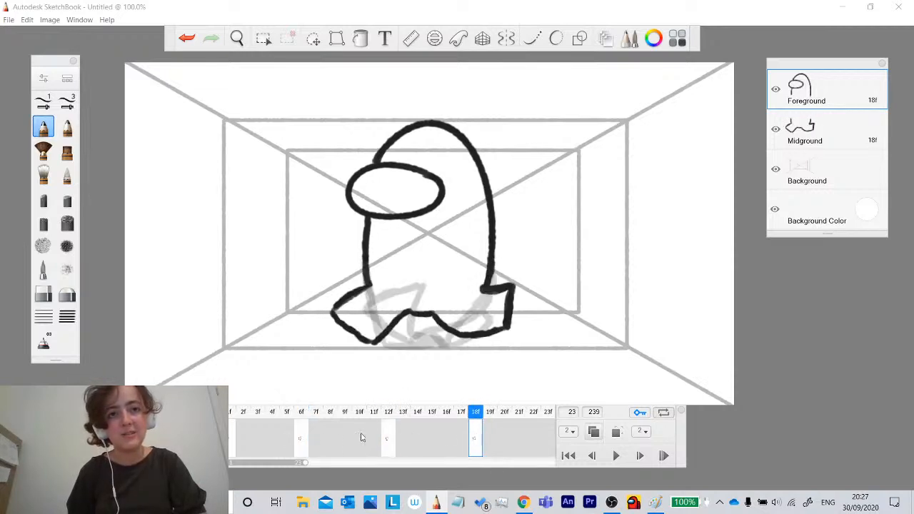
pyautogui.click(380, 447)
pyautogui.click(230, 439)
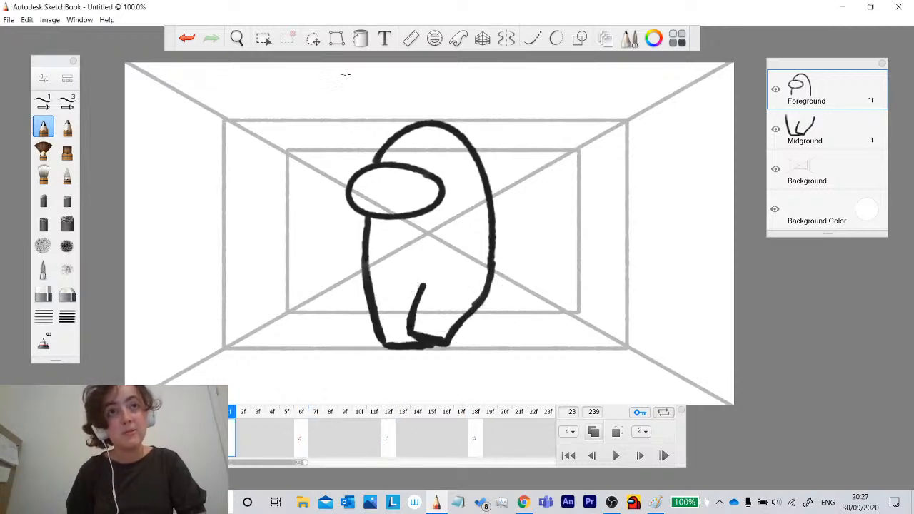
# Squash and lower the upper body on the Foreground layer at frame 1, undoing the stray pasted copy.
pyautogui.click(313, 39)
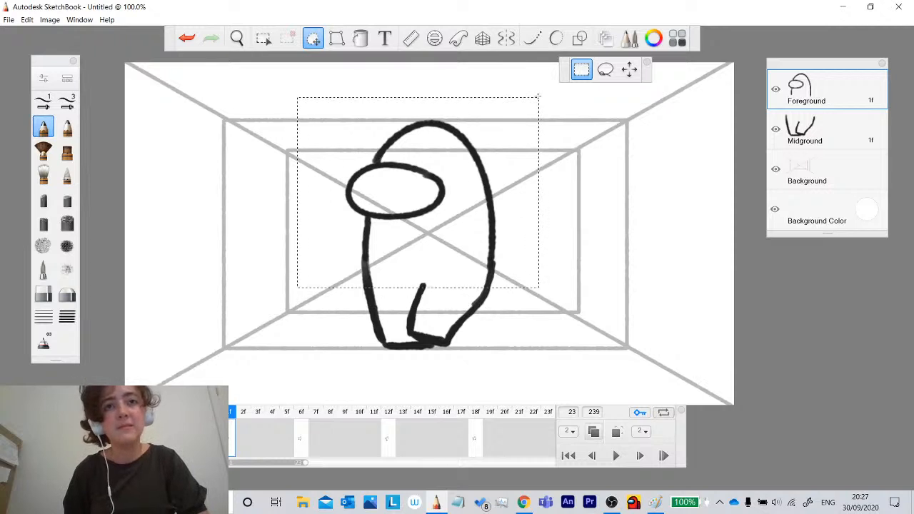
pyautogui.moveTo(540, 96); pyautogui.dragTo(295, 267)
pyautogui.moveTo(394, 230); pyautogui.dragTo(392, 227)
pyautogui.moveTo(368, 180)
pyautogui.mouseDown()
pyautogui.moveTo(367, 199)
pyautogui.moveTo(367, 180)
pyautogui.moveTo(363, 193)
pyautogui.mouseUp()
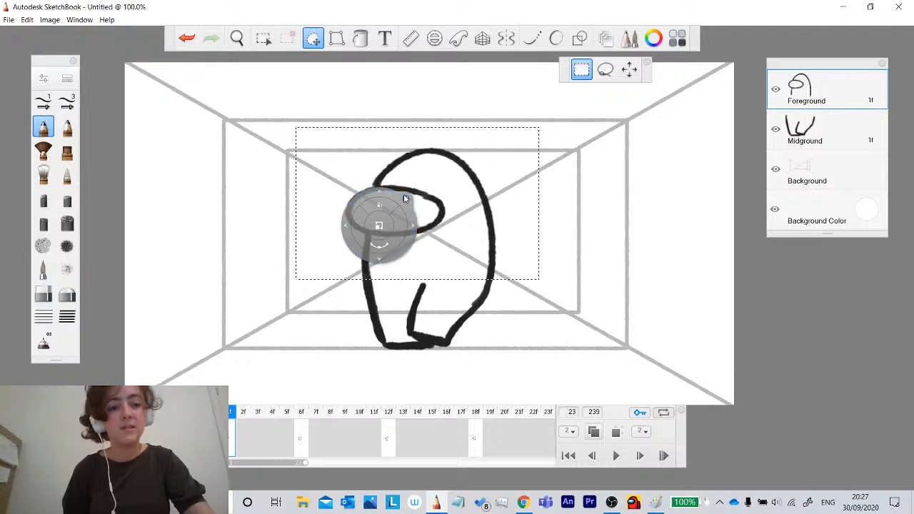
pyautogui.click(404, 198)
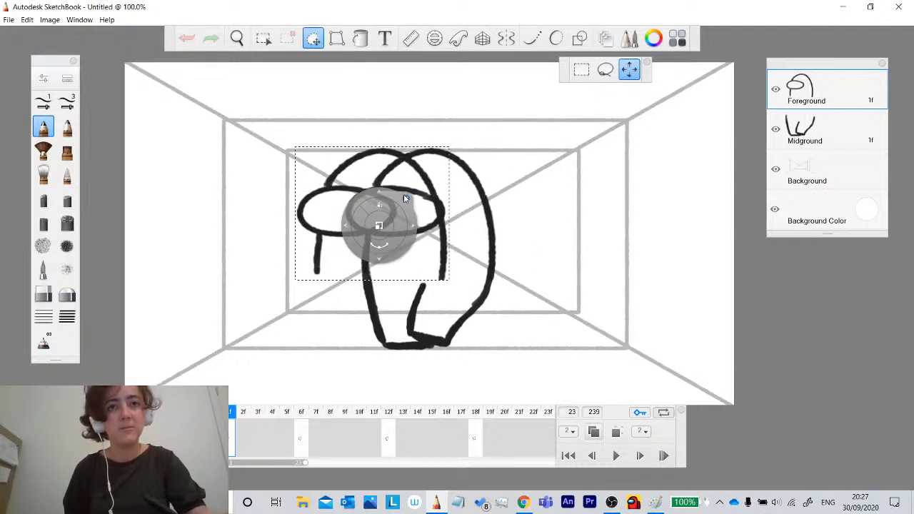
pyautogui.click(418, 214)
pyautogui.hotkey('ctrl', 'z')
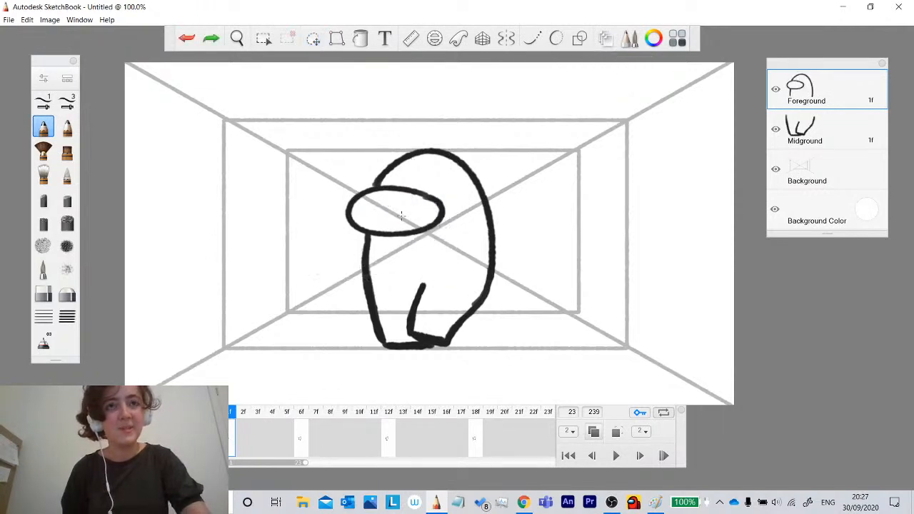
# Duplicate the lowered-body frame from frame 1, move the copy to frame 12, and briefly play the cycle.
pyautogui.click(313, 38)
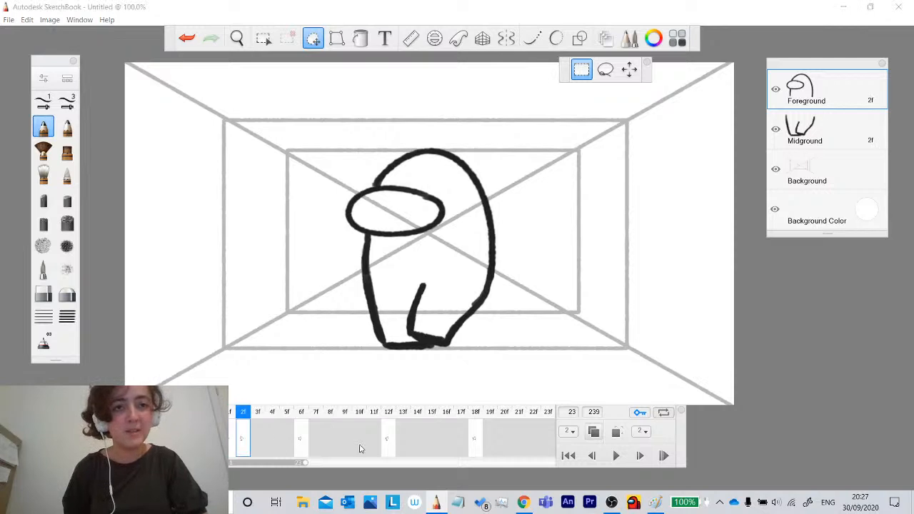
pyautogui.click(383, 450)
pyautogui.moveTo(248, 448); pyautogui.dragTo(388, 437)
pyautogui.click(616, 455)
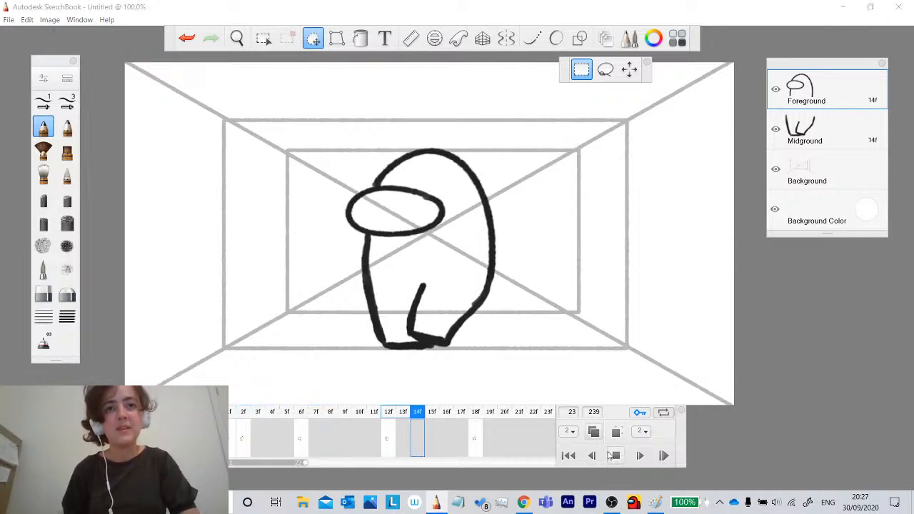
pyautogui.click(559, 485)
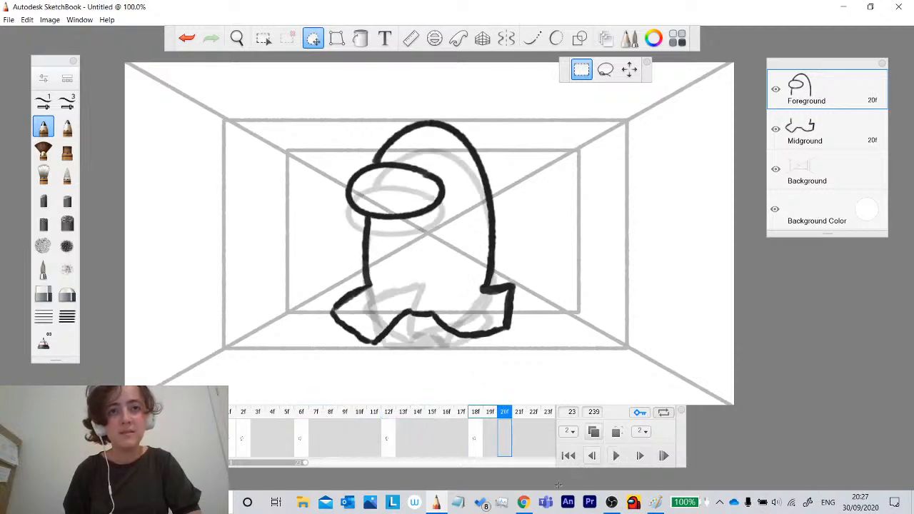
# Remove the leftover keyframe at frame 2 so frame 1 holds through frame 5, and play the walk cycle.
pyautogui.click(234, 443)
pyautogui.click(245, 444)
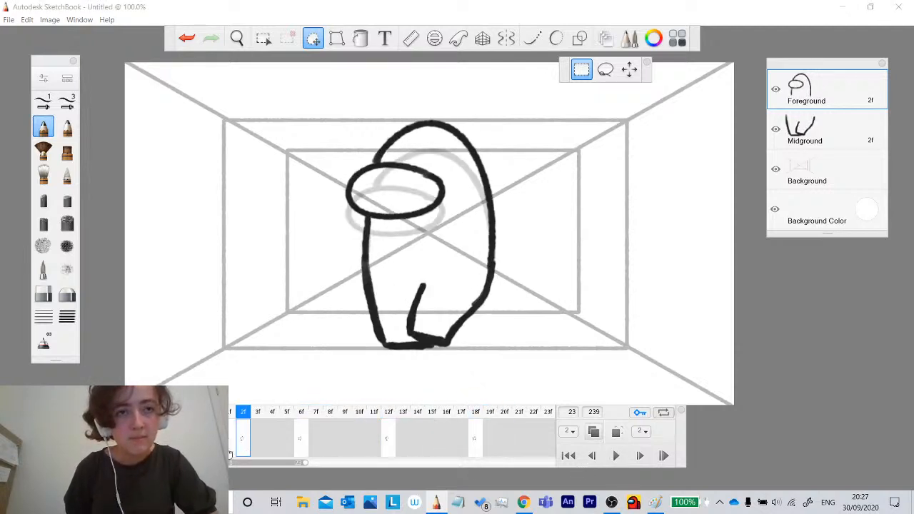
pyautogui.click(232, 450)
pyautogui.click(374, 444)
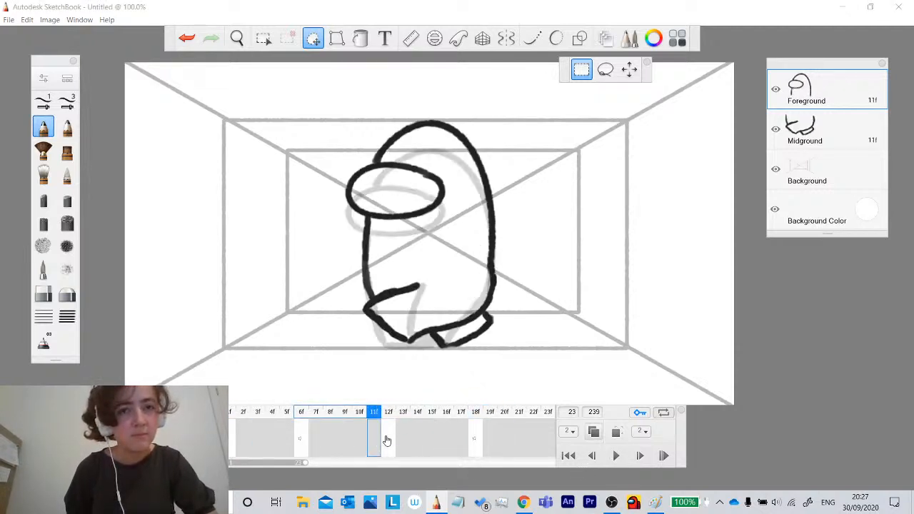
pyautogui.click(390, 442)
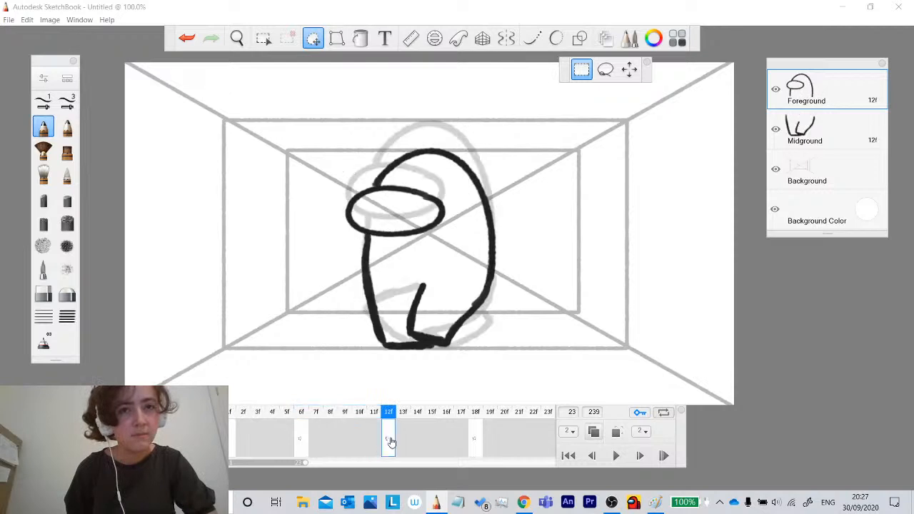
pyautogui.click(616, 457)
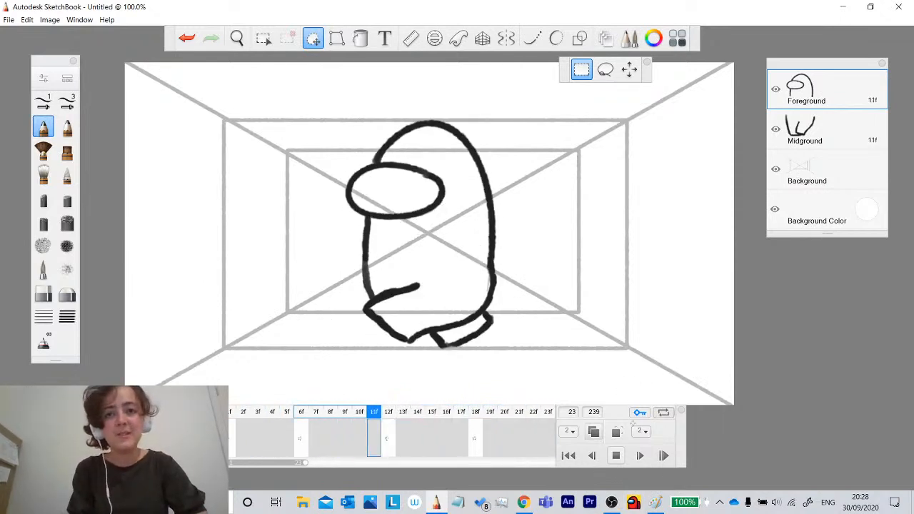
# Stop playback and review the body's bobbing across the keyframes at frames 1, 6, 12 and 18.
pyautogui.click(302, 439)
pyautogui.click(388, 441)
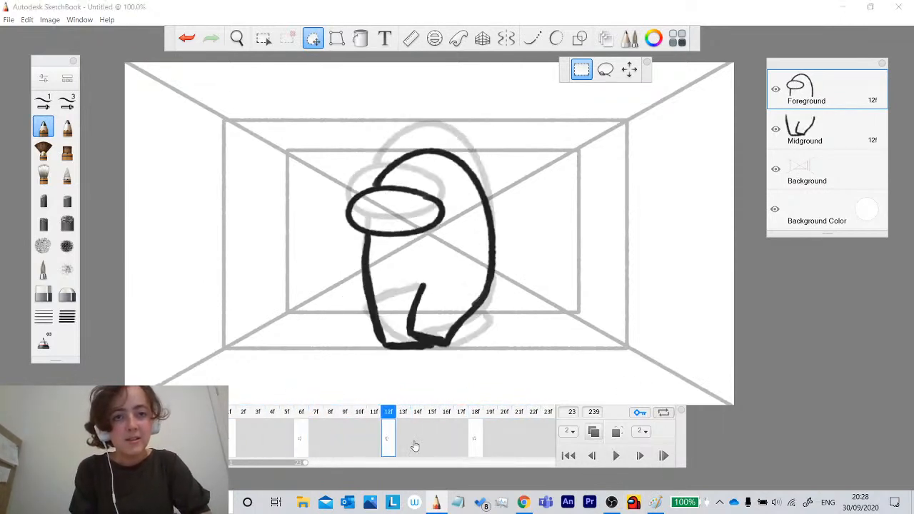
pyautogui.click(490, 439)
pyautogui.click(238, 443)
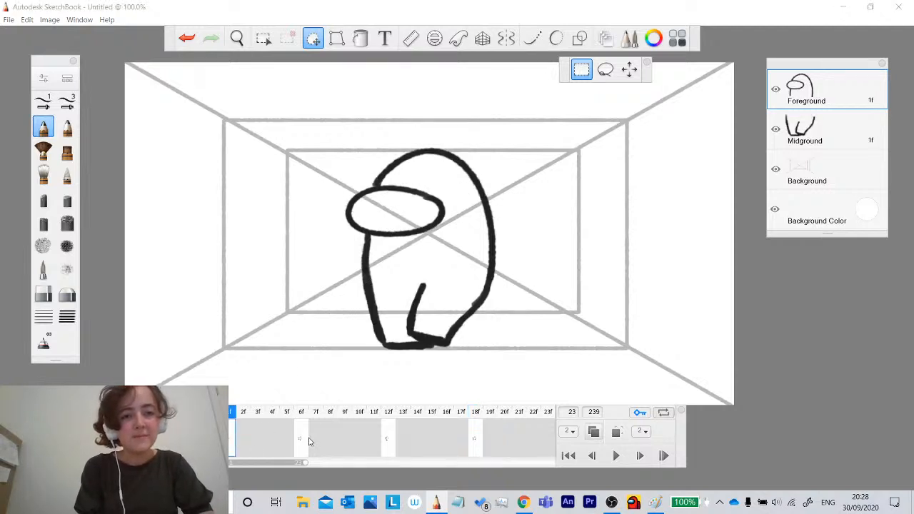
pyautogui.click(302, 438)
pyautogui.click(388, 441)
pyautogui.click(476, 440)
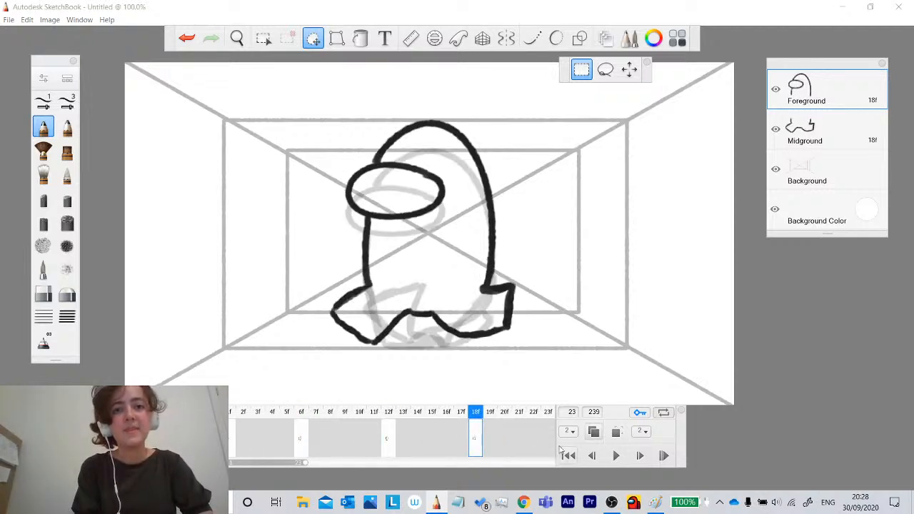
# Turn off the onion skin of the previous frames and choose a light pink colour.
pyautogui.click(314, 38)
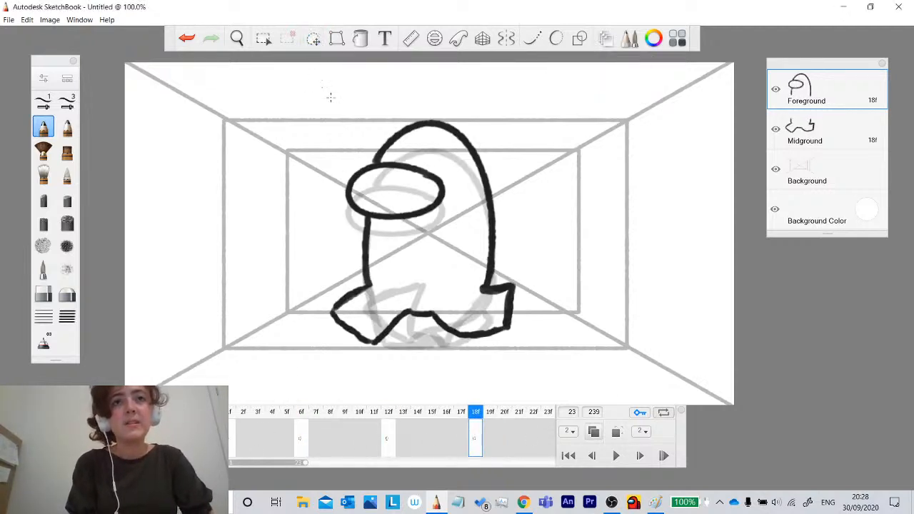
pyautogui.click(596, 432)
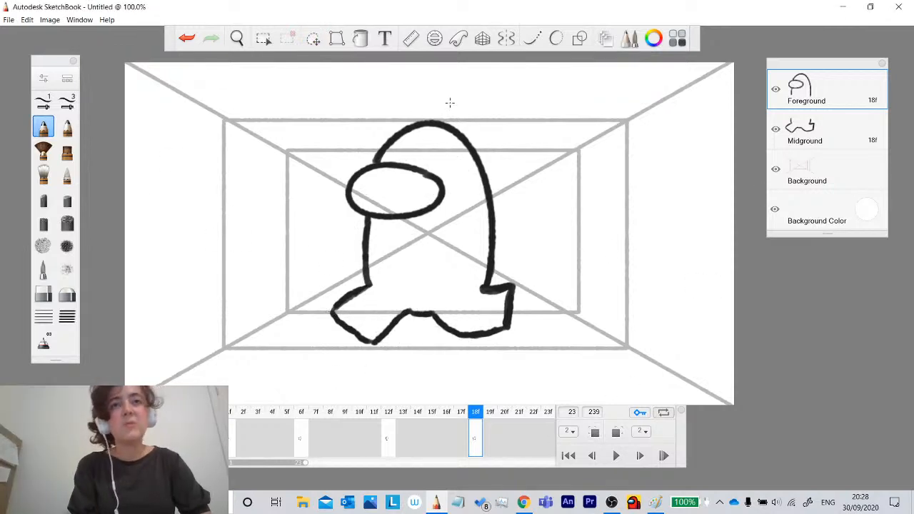
pyautogui.click(652, 38)
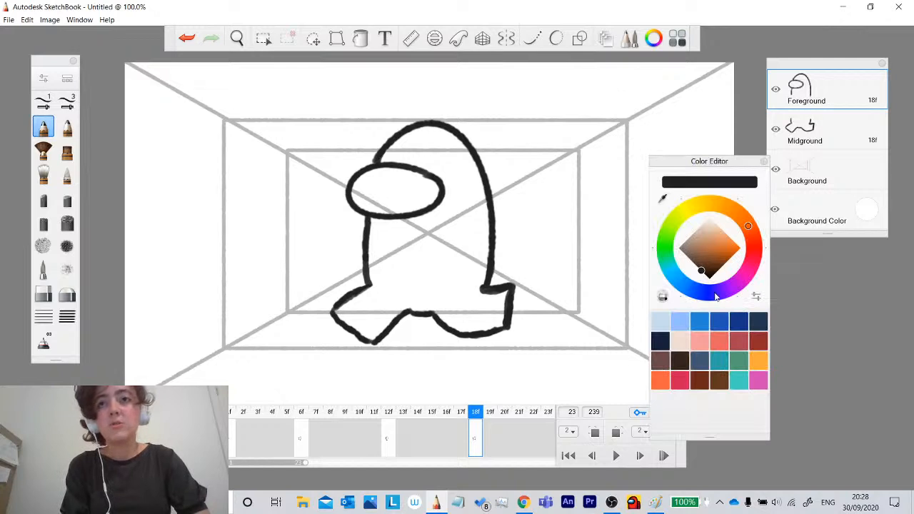
pyautogui.moveTo(717, 296)
pyautogui.mouseDown()
pyautogui.moveTo(743, 286)
pyautogui.moveTo(754, 247)
pyautogui.mouseUp()
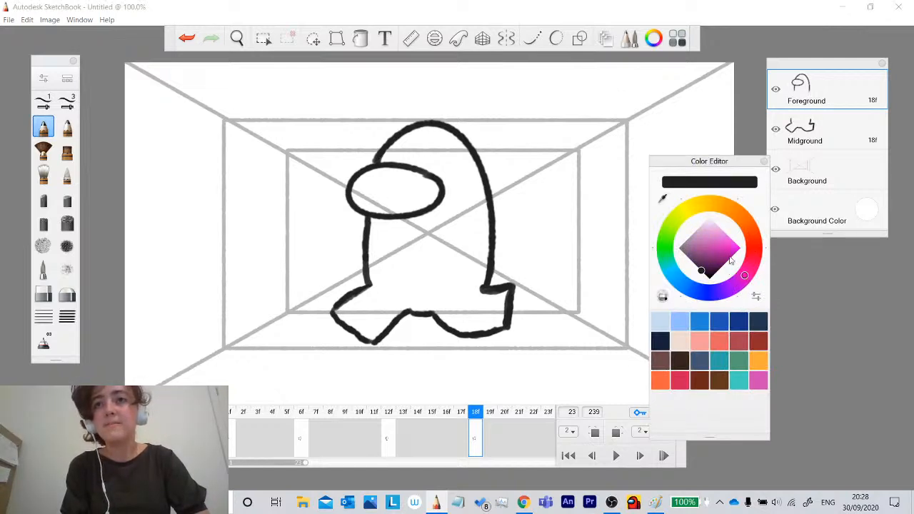
pyautogui.moveTo(730, 261); pyautogui.dragTo(723, 231)
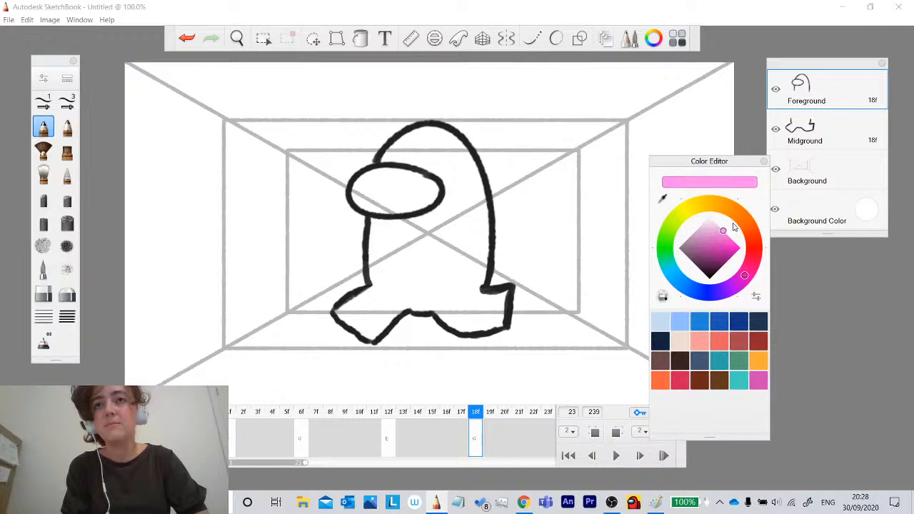
# Try to flood-fill the body with pink on the Foreground layer at frame 18, and undo the fill.
pyautogui.click(362, 39)
pyautogui.click(450, 243)
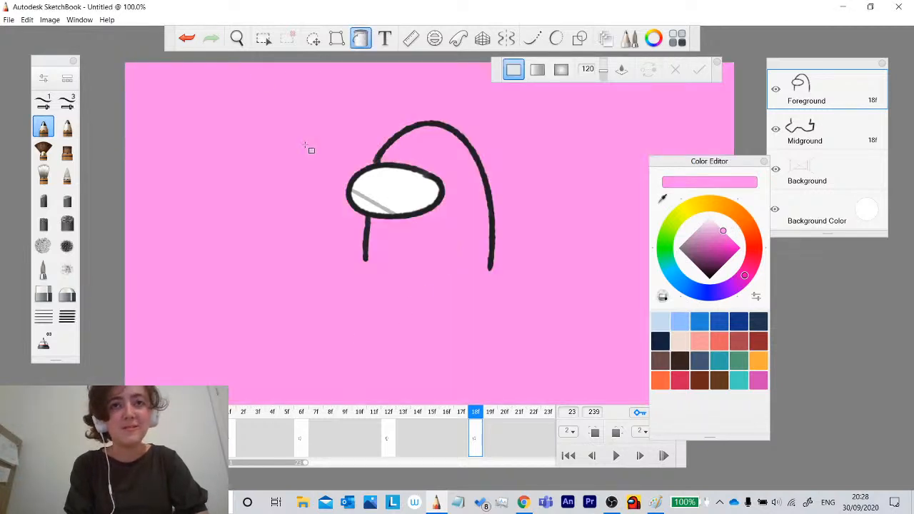
pyautogui.click(186, 39)
pyautogui.click(361, 38)
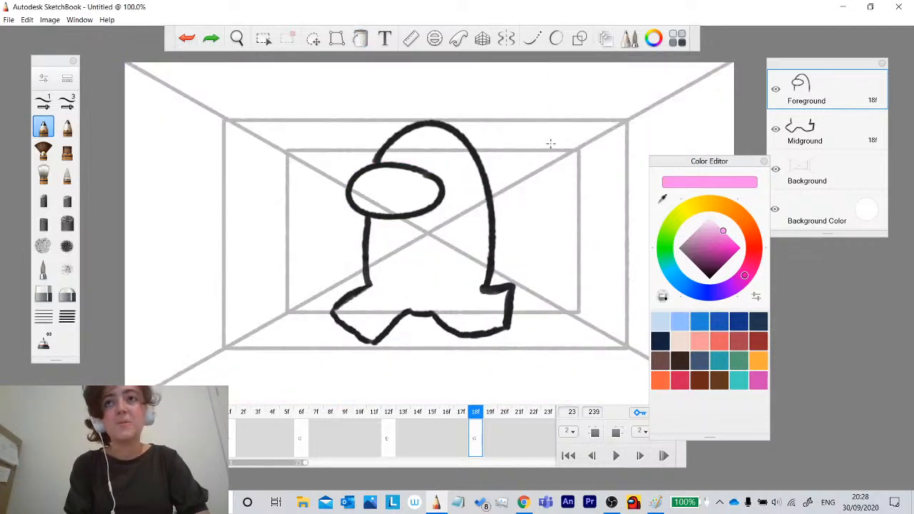
pyautogui.click(764, 162)
# Move the legs drawing at frame 18 from the Midground layer onto the Foreground layer, keeping its position.
pyautogui.click(313, 39)
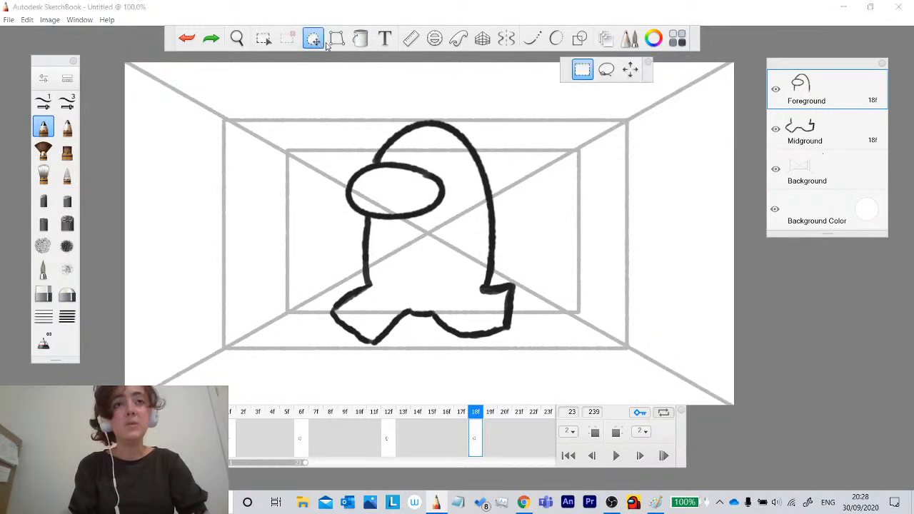
pyautogui.click(800, 136)
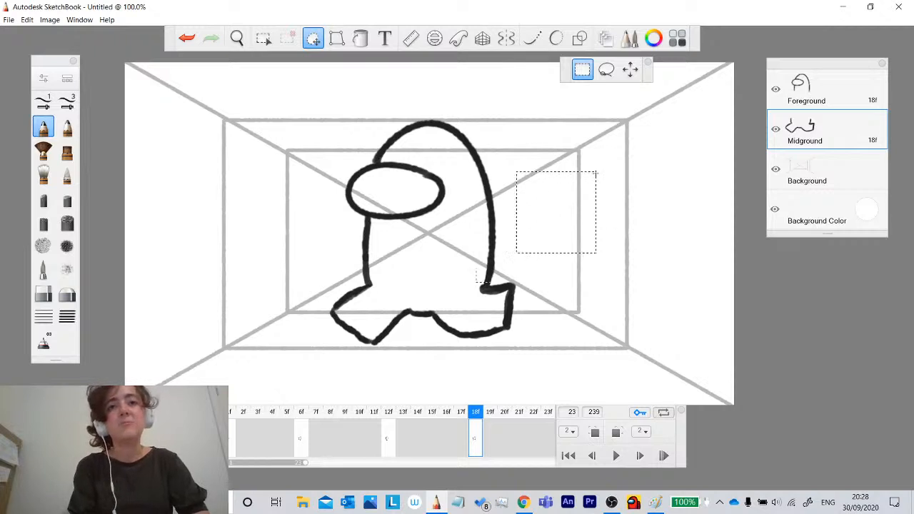
pyautogui.moveTo(596, 174); pyautogui.dragTo(245, 361)
pyautogui.press('Delete')
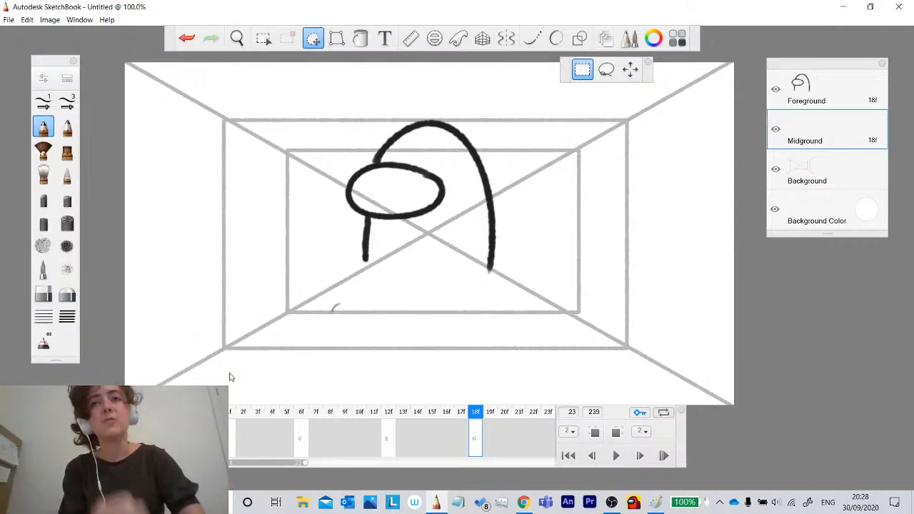
pyautogui.click(788, 93)
pyautogui.hotkey('ctrl', 'z')
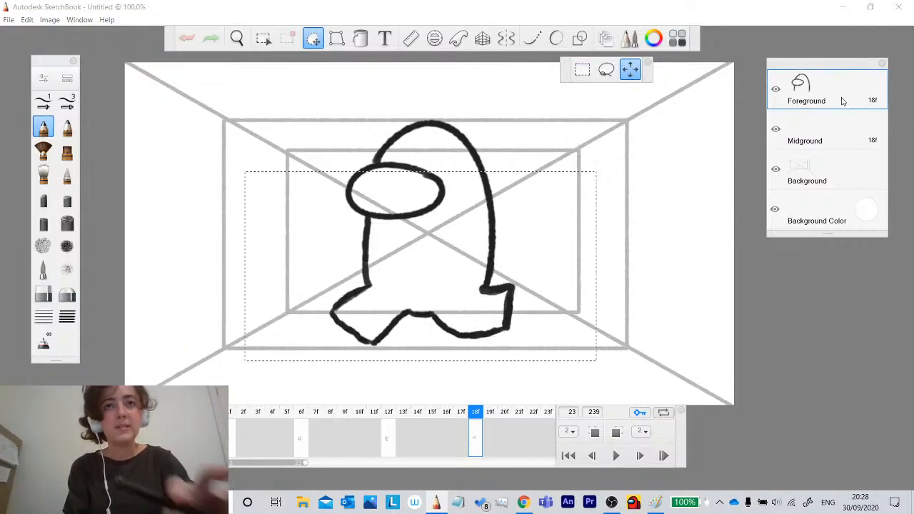
pyautogui.click(460, 338)
# Move the legs drawing at frame 12 from the Midground layer onto the Foreground layer, and go to frame 6.
pyautogui.click(389, 437)
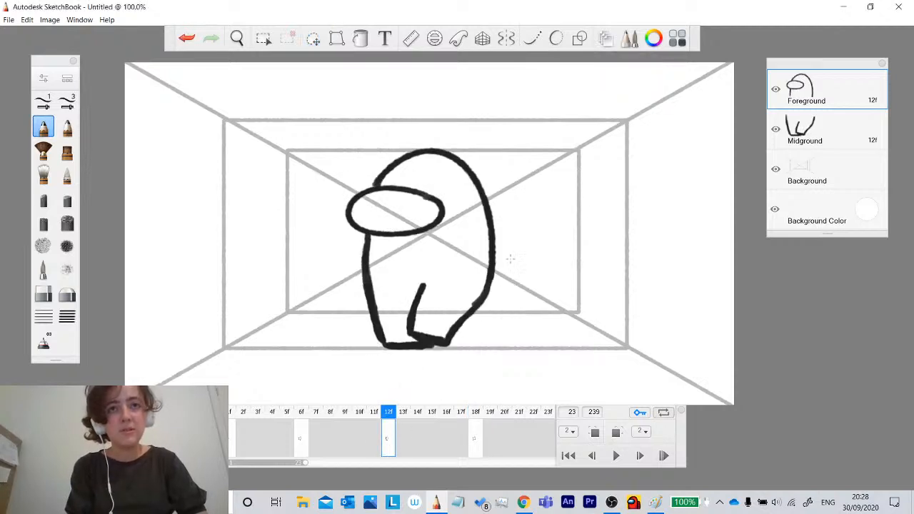
pyautogui.click(800, 135)
pyautogui.click(337, 38)
pyautogui.click(313, 38)
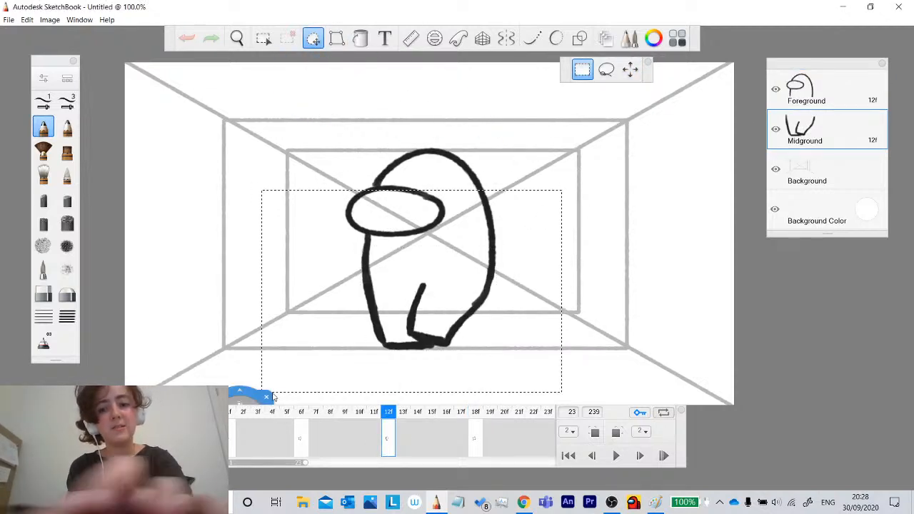
pyautogui.press('Delete')
pyautogui.click(833, 88)
pyautogui.hotkey('ctrl', 'v')
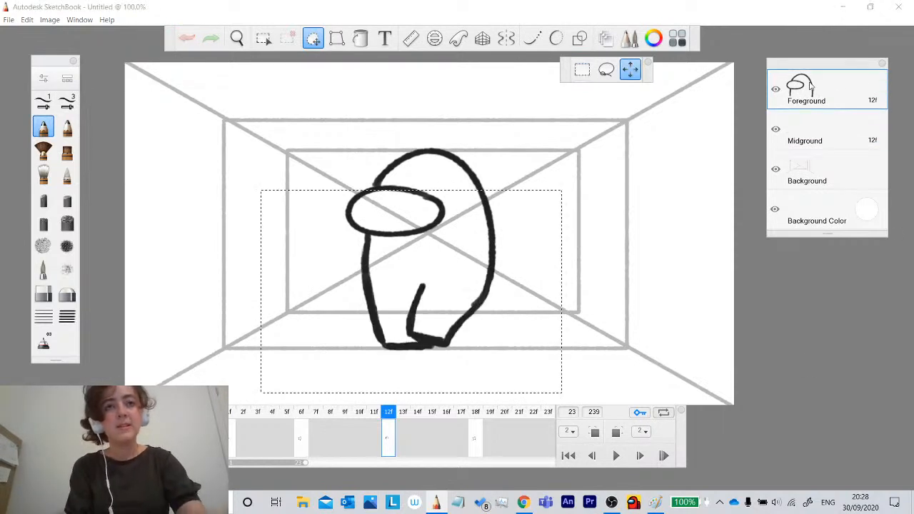
pyautogui.click(301, 439)
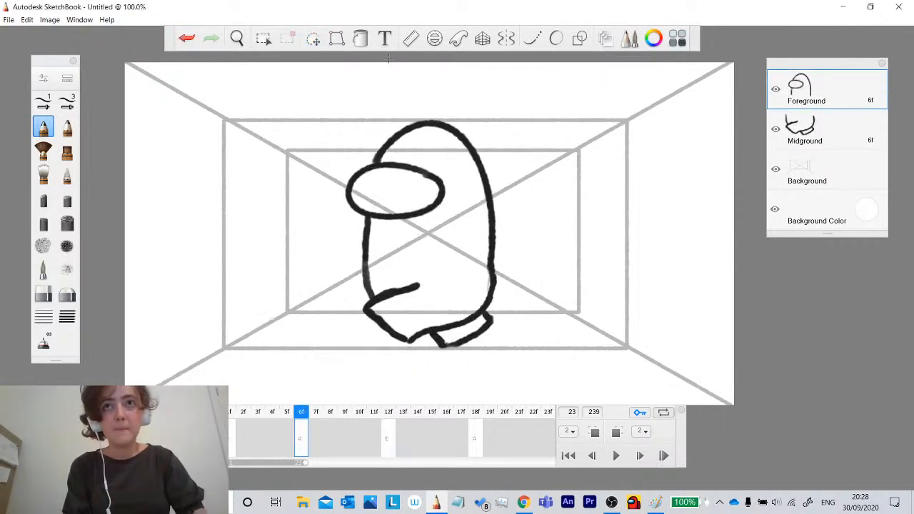
pyautogui.click(313, 38)
pyautogui.click(582, 70)
pyautogui.moveTo(562, 206); pyautogui.dragTo(284, 387)
pyautogui.hotkey('ctrl', 'x')
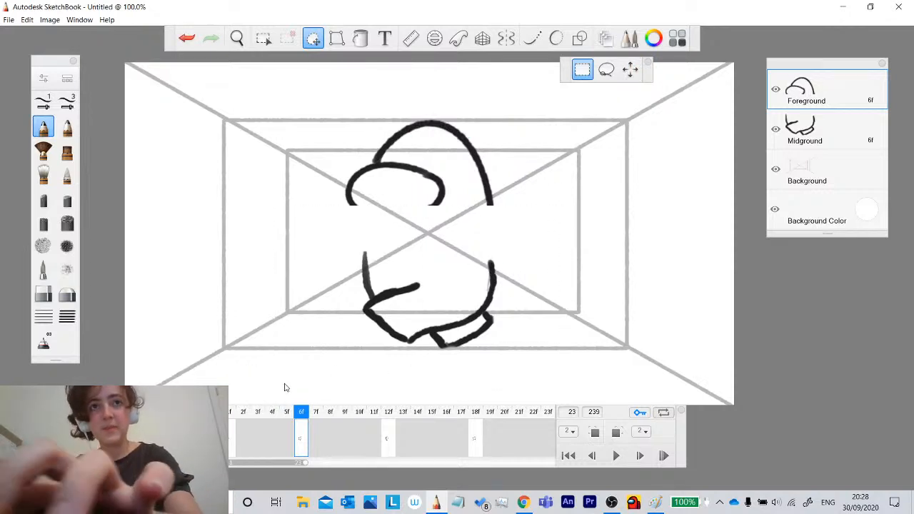
pyautogui.hotkey('ctrl', 'z')
# Cut the legs drawing at frame 6 from the Midground layer and paste it in place on the Foreground layer.
pyautogui.click(829, 140)
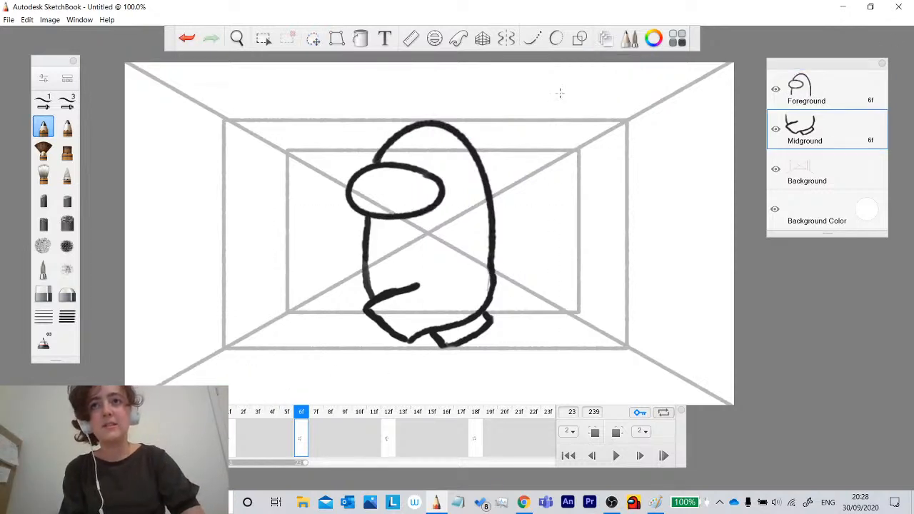
pyautogui.click(313, 38)
pyautogui.moveTo(495, 265); pyautogui.dragTo(272, 378)
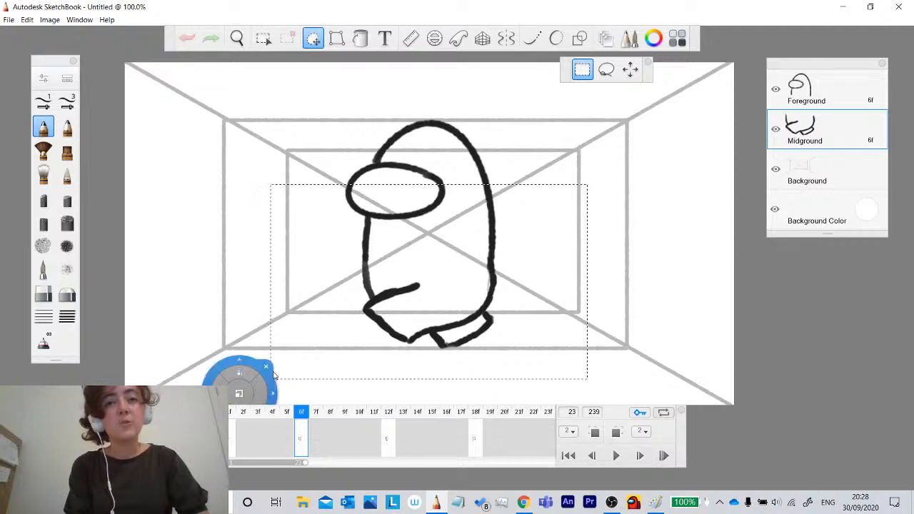
pyautogui.hotkey('ctrl', 'x')
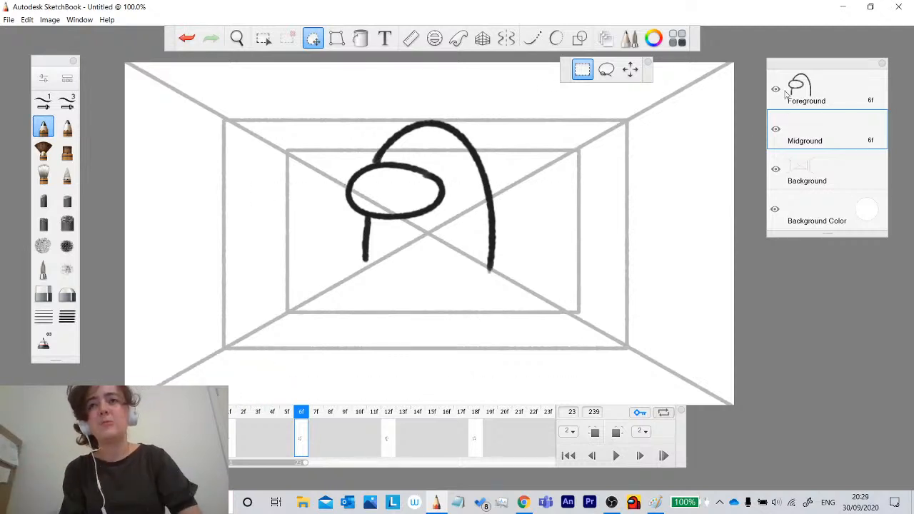
pyautogui.click(807, 89)
pyautogui.hotkey('ctrl', 'v')
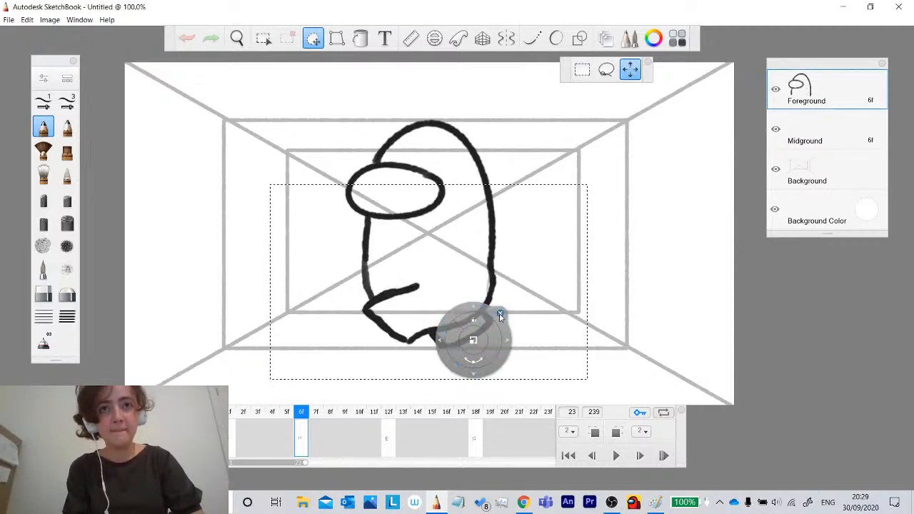
pyautogui.press('Escape')
# Cut the legs at frame 1 from the Midground layer and paste them in place on the Foreground layer.
pyautogui.click(233, 437)
pyautogui.click(806, 133)
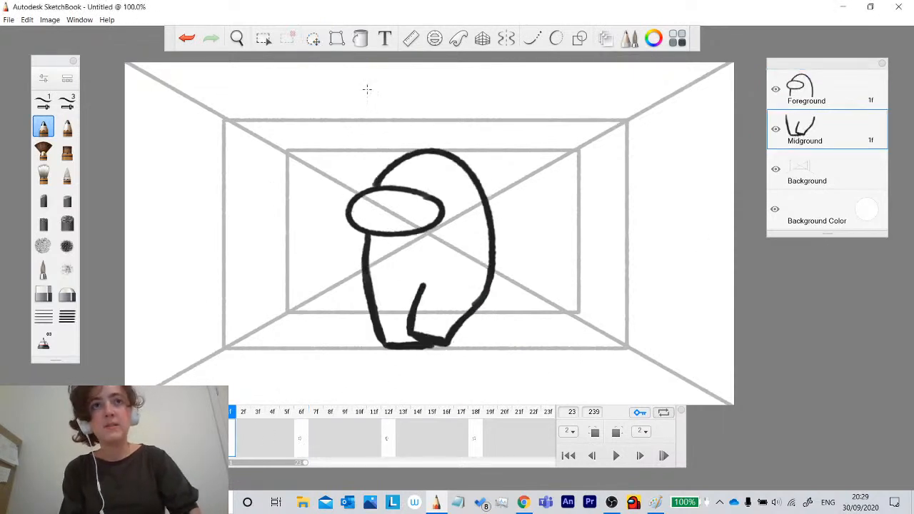
pyautogui.click(313, 38)
pyautogui.click(582, 69)
pyautogui.moveTo(549, 214); pyautogui.dragTo(275, 371)
pyautogui.hotkey('ctrl', 'x')
pyautogui.press('Escape')
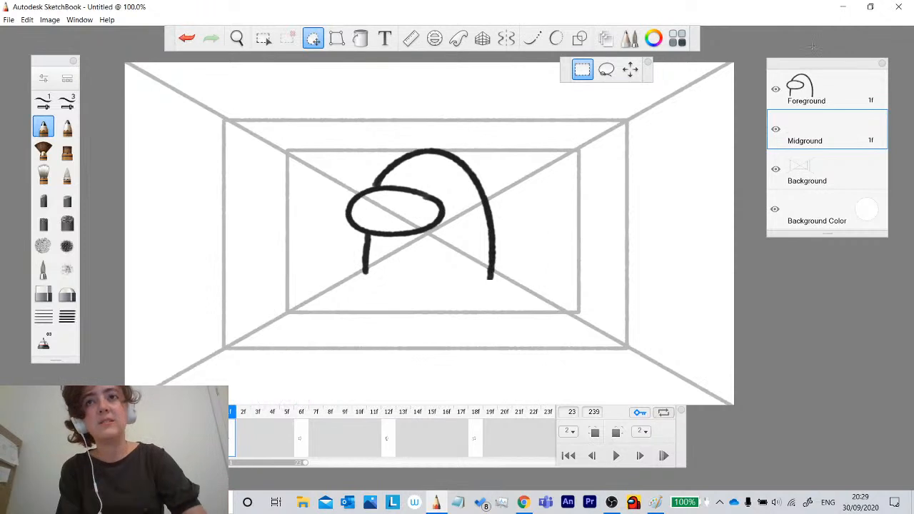
pyautogui.click(811, 104)
pyautogui.hotkey('ctrl', 'v')
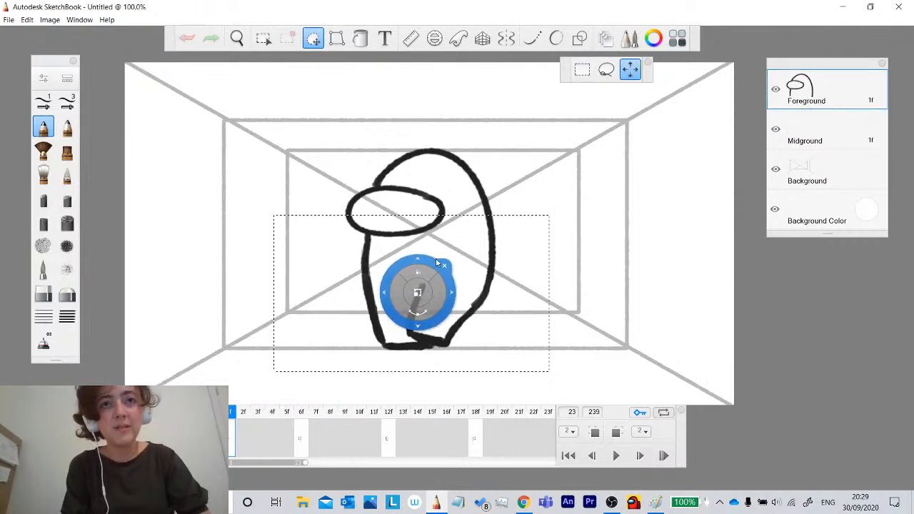
pyautogui.press('Escape')
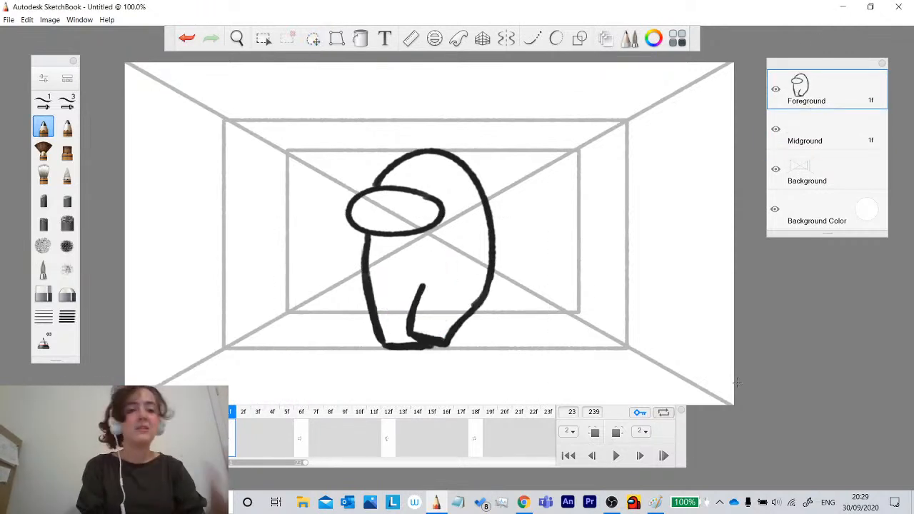
# Check the merged body and legs on the keyframes at frames 6, 12, 18 and 1.
pyautogui.click(300, 437)
pyautogui.click(388, 437)
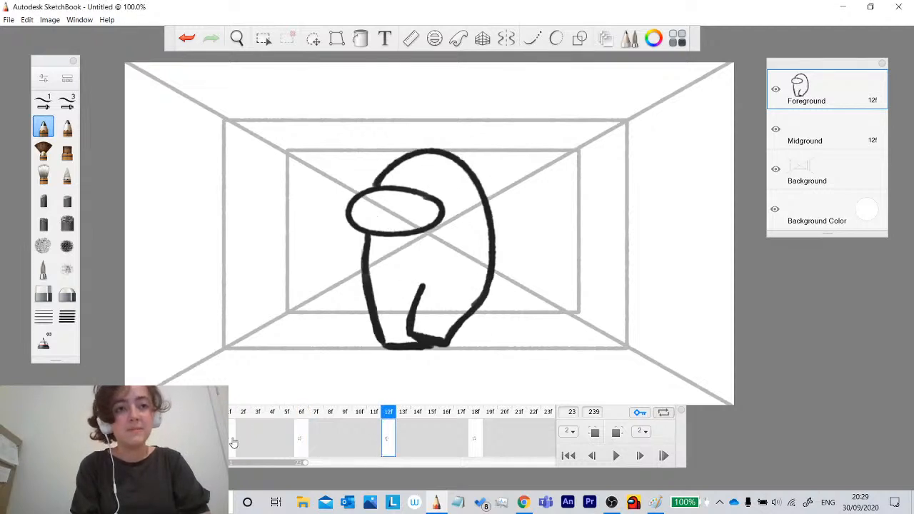
pyautogui.click(234, 440)
pyautogui.click(476, 438)
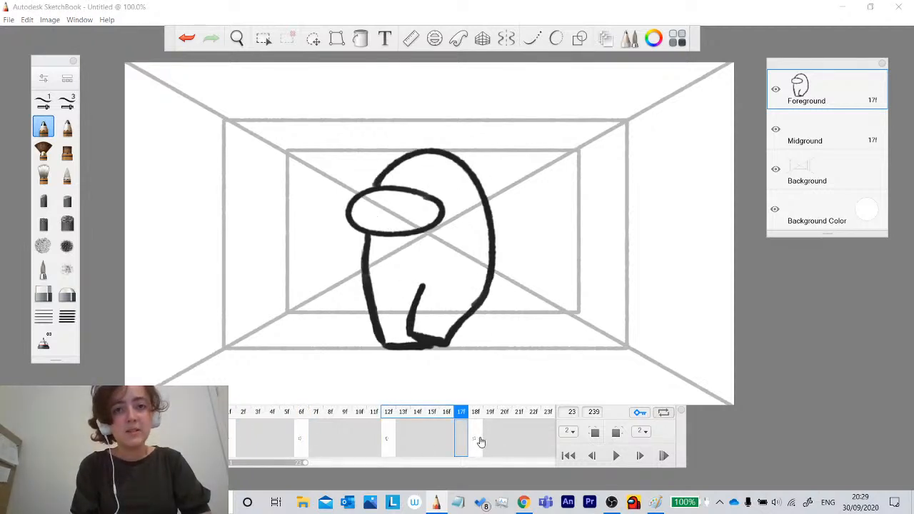
pyautogui.click(388, 439)
pyautogui.click(300, 437)
pyautogui.click(233, 440)
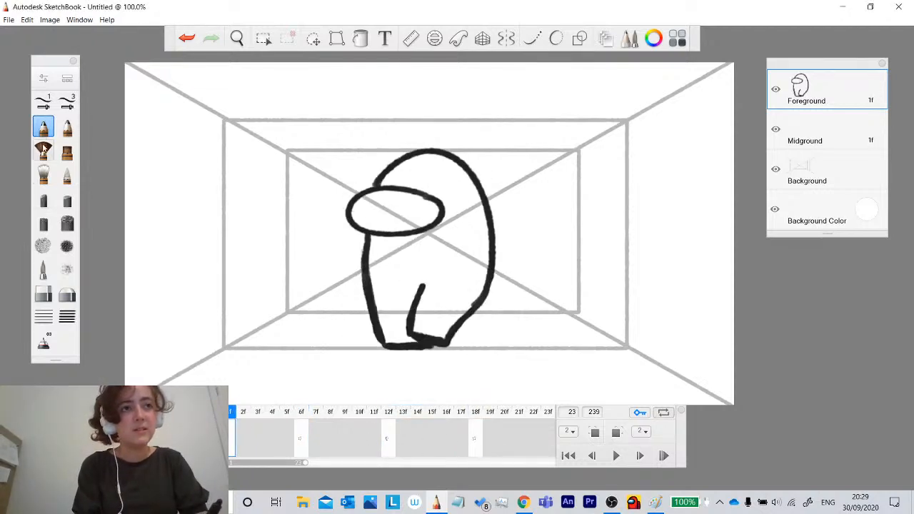
# Paint the body pink with a smaller soft brush on the Midground layer at frame 1, undoing the unwanted strokes.
pyautogui.click(42, 269)
pyautogui.click(506, 233)
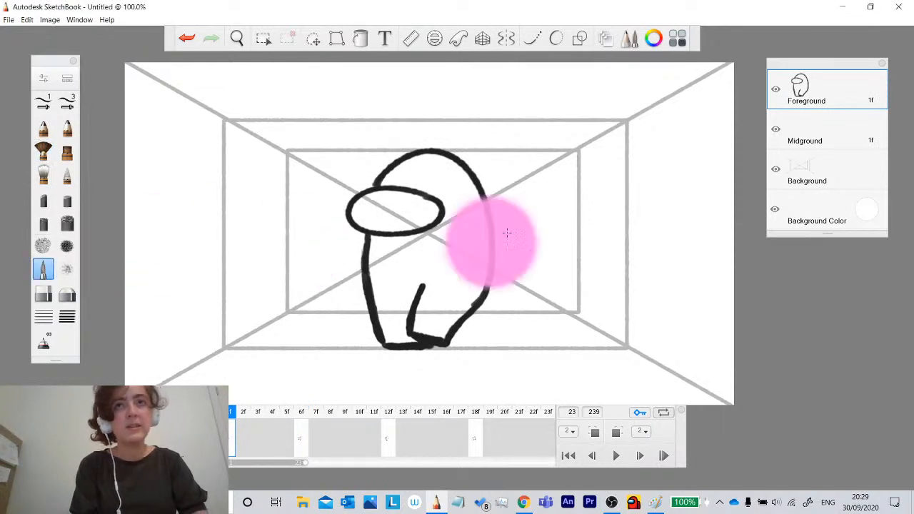
pyautogui.click(654, 38)
pyautogui.click(763, 162)
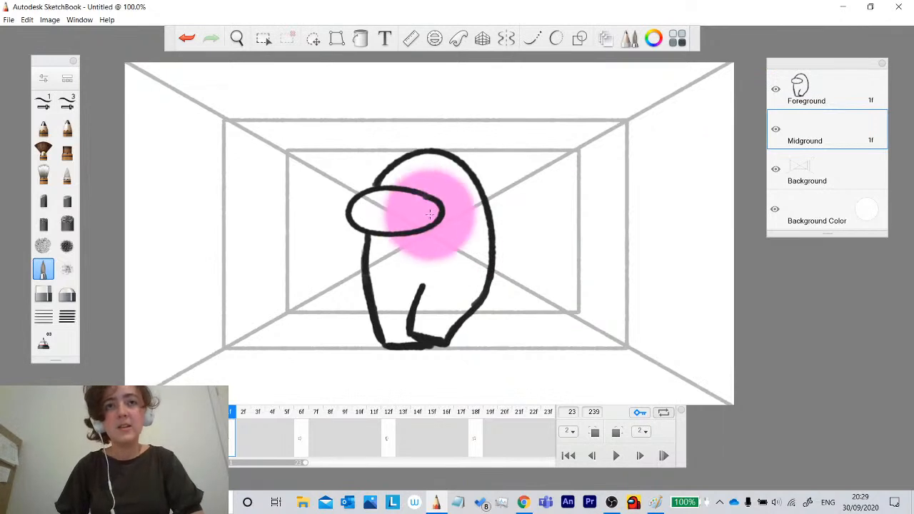
pyautogui.press('[')
pyautogui.press('[')
pyautogui.press('[')
pyautogui.press('[')
pyautogui.press('[')
pyautogui.moveTo(439, 192)
pyautogui.mouseDown()
pyautogui.moveTo(456, 227)
pyautogui.moveTo(439, 198)
pyautogui.moveTo(400, 175)
pyautogui.moveTo(389, 200)
pyautogui.moveTo(404, 308)
pyautogui.moveTo(433, 265)
pyautogui.mouseUp()
pyautogui.click(186, 38)
pyautogui.click(428, 183)
pyautogui.moveTo(420, 301)
pyautogui.mouseDown()
pyautogui.moveTo(428, 310)
pyautogui.moveTo(451, 278)
pyautogui.moveTo(475, 286)
pyautogui.moveTo(448, 216)
pyautogui.moveTo(468, 202)
pyautogui.moveTo(483, 230)
pyautogui.moveTo(464, 178)
pyautogui.moveTo(476, 200)
pyautogui.mouseUp()
pyautogui.moveTo(438, 222); pyautogui.dragTo(404, 296)
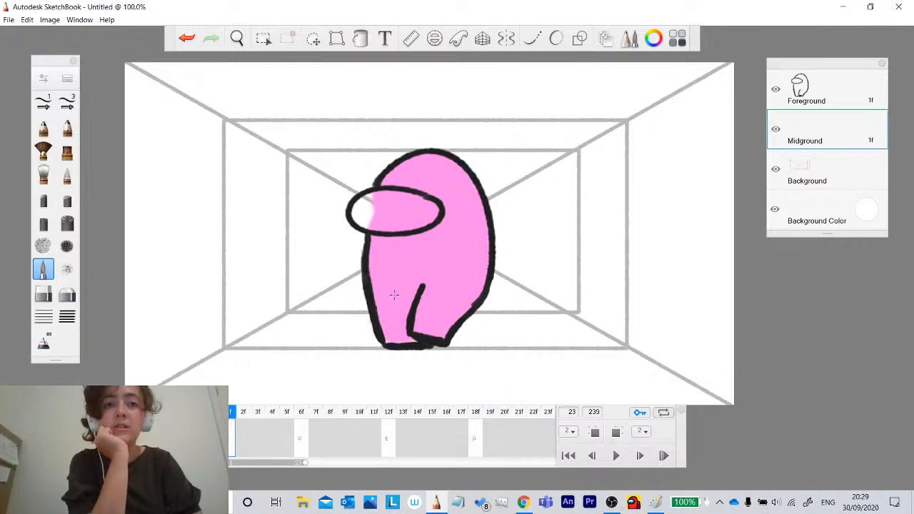
pyautogui.click(186, 38)
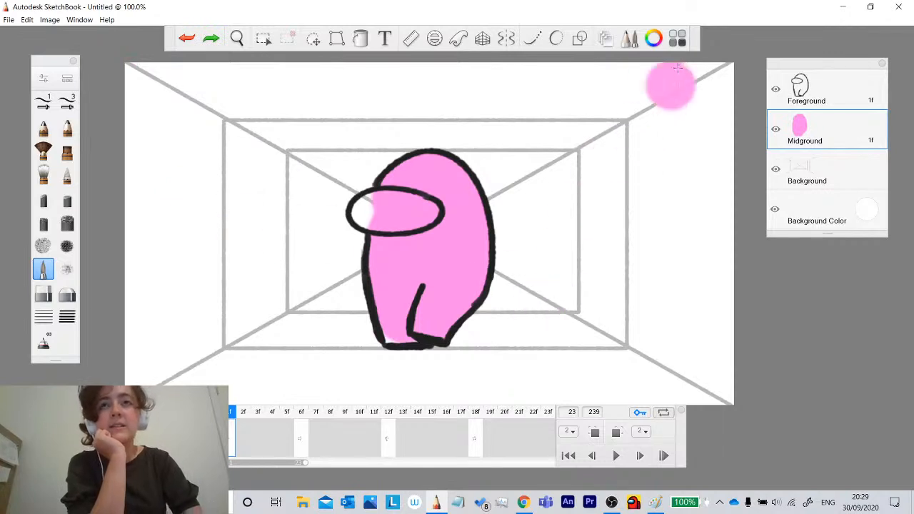
# Shrink the brush further and touch up the pink near the front foot and the visor at frame 1.
pyautogui.click(655, 44)
pyautogui.click(764, 161)
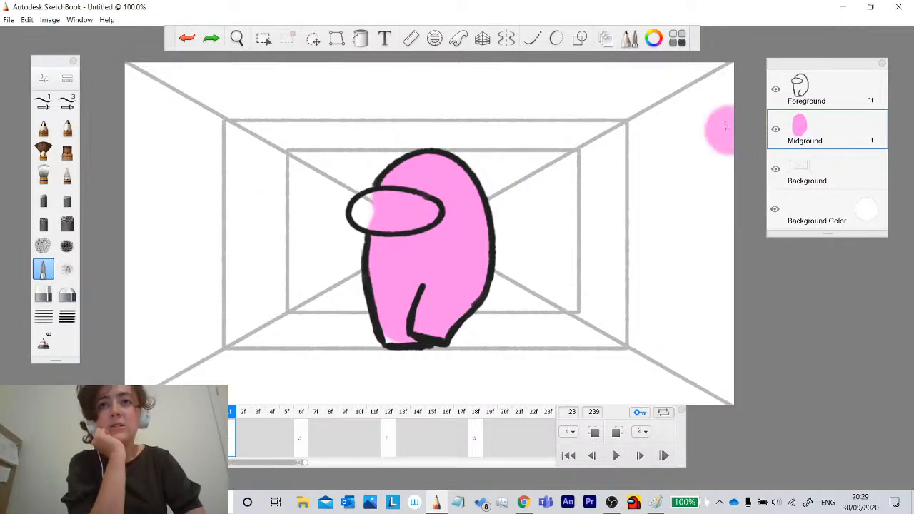
pyautogui.click(368, 253)
pyautogui.hotkey('ctrl', 'z')
pyautogui.press('[')
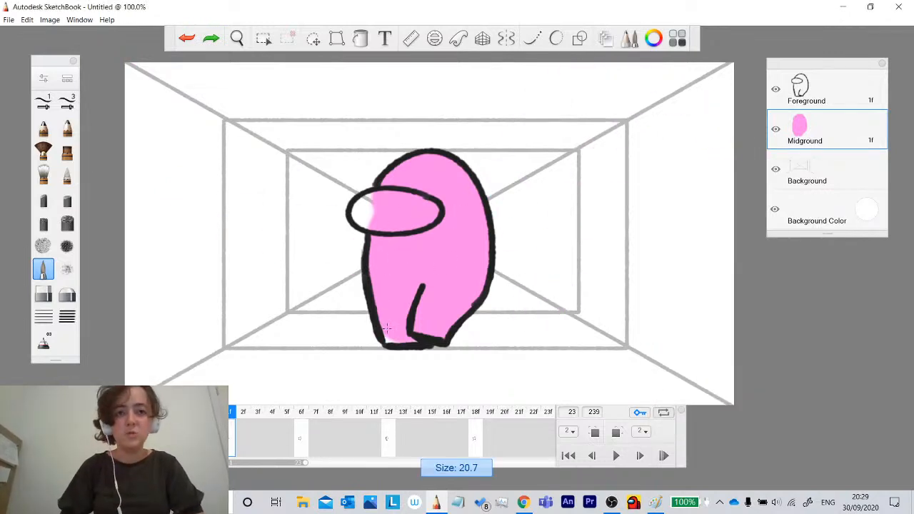
pyautogui.press('[')
pyautogui.press('[')
pyautogui.press('[')
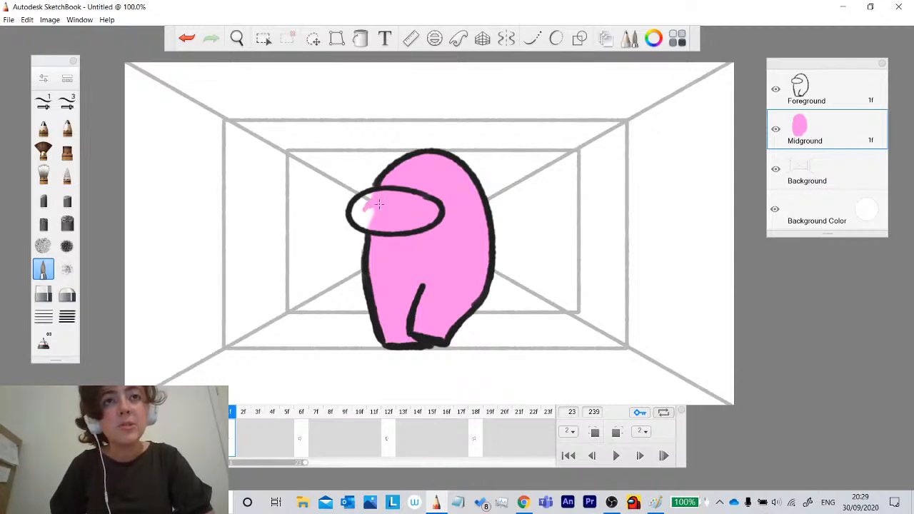
# Choose a light cyan brush colour, try it on the visor at frame 1 and undo the stroke.
pyautogui.click(654, 38)
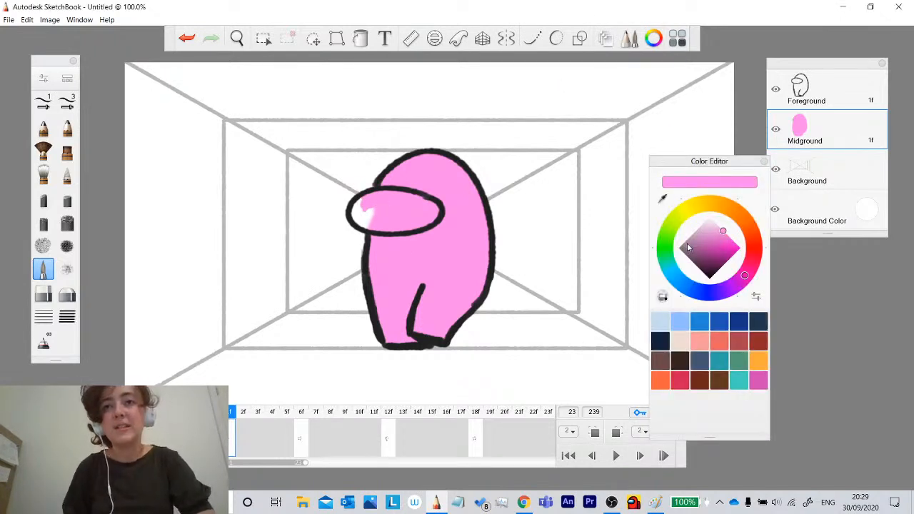
pyautogui.click(669, 268)
pyautogui.click(716, 229)
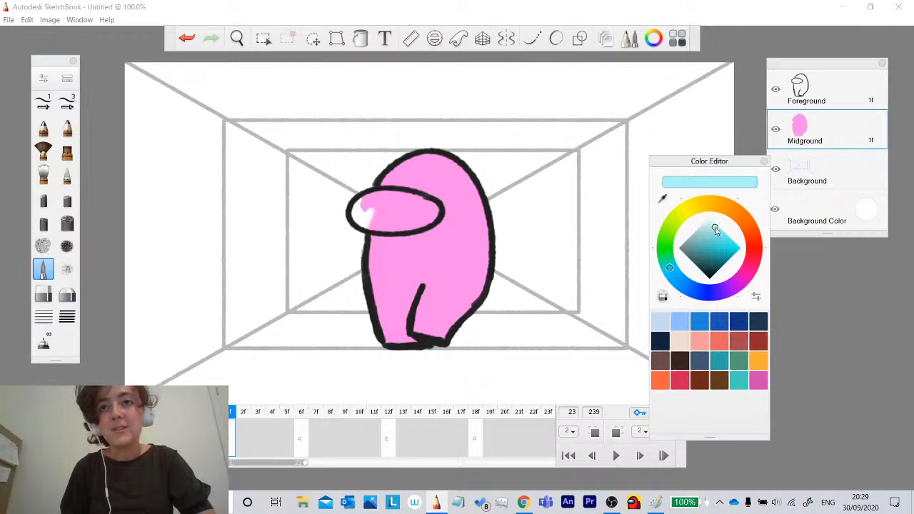
pyautogui.moveTo(714, 229); pyautogui.dragTo(715, 225)
pyautogui.click(763, 161)
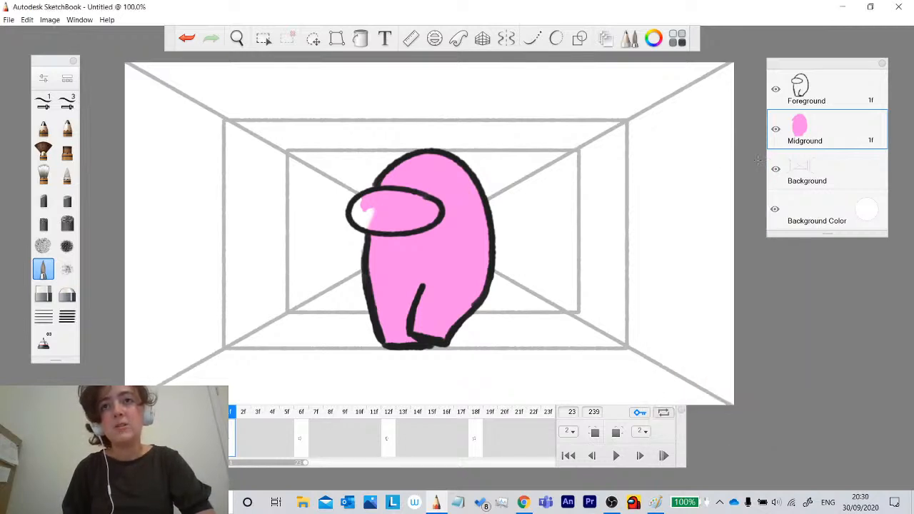
pyautogui.moveTo(394, 204); pyautogui.dragTo(394, 206)
pyautogui.click(187, 38)
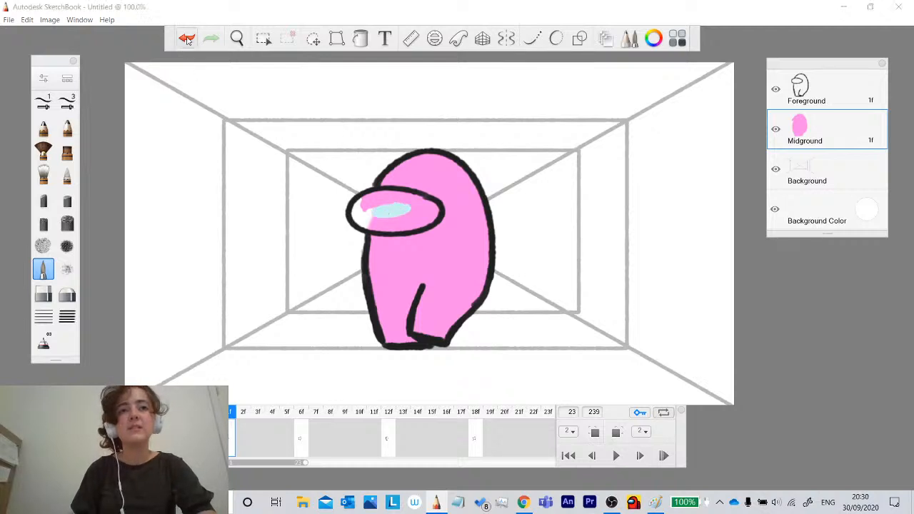
# Lighten the cyan to a paler tint, testing it with one stroke on the visor and undoing that stroke.
pyautogui.click(651, 35)
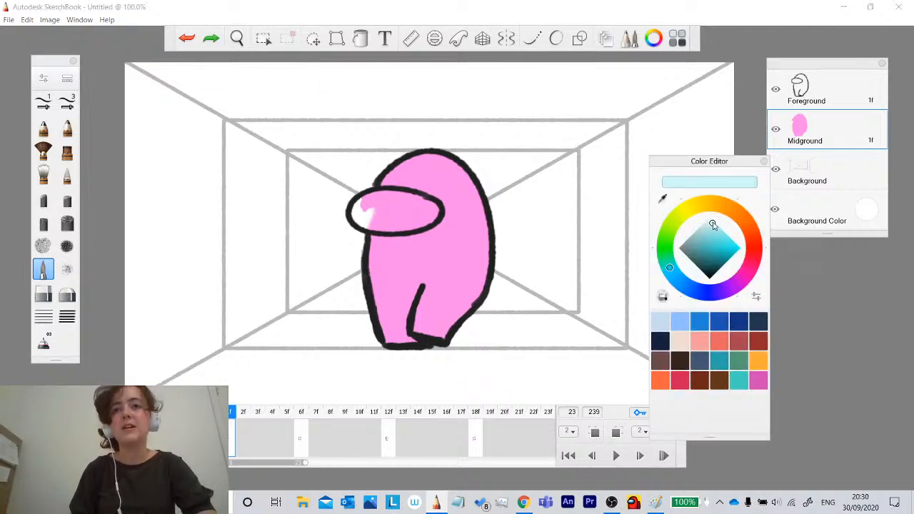
pyautogui.moveTo(402, 212); pyautogui.dragTo(418, 213)
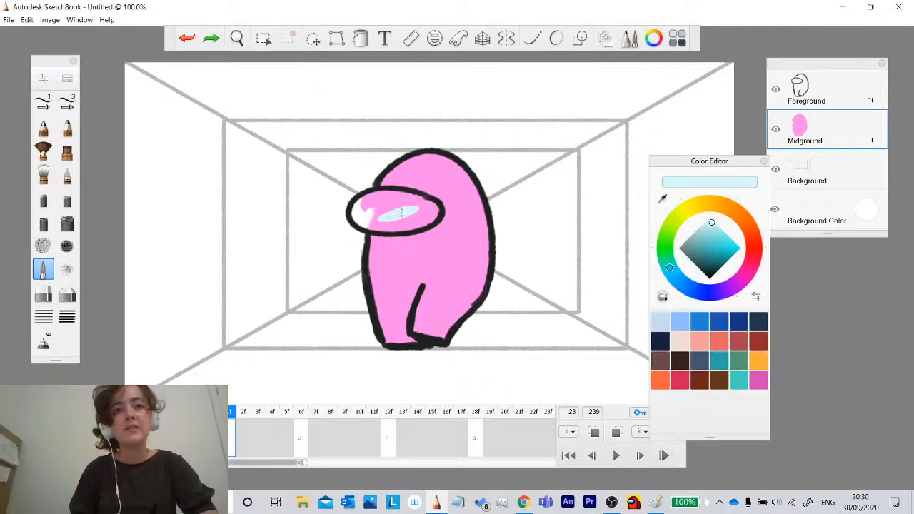
pyautogui.click(187, 38)
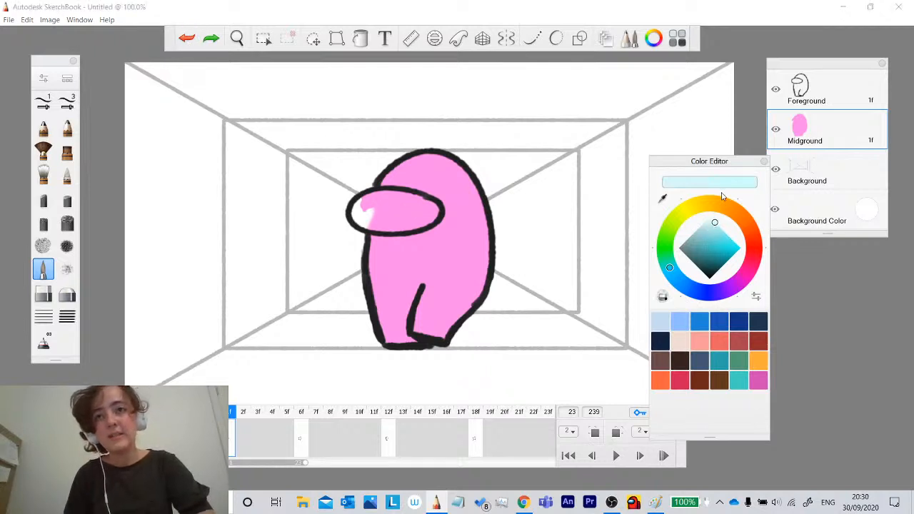
pyautogui.click(764, 162)
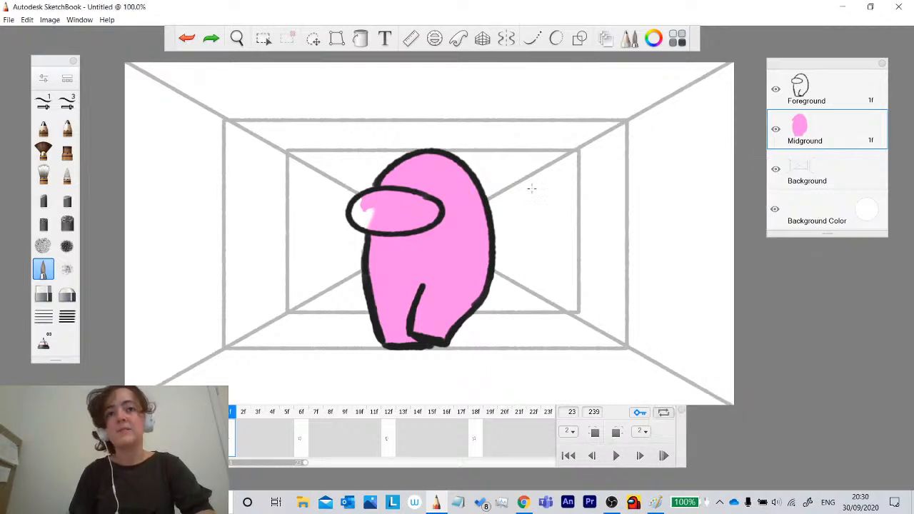
# Paint the whole visor pale cyan at frame 1 on the Midground layer, enlarging the brush to cover it.
pyautogui.moveTo(380, 207)
pyautogui.mouseDown()
pyautogui.moveTo(368, 208)
pyautogui.moveTo(399, 215)
pyautogui.moveTo(407, 206)
pyautogui.mouseUp()
pyautogui.press(']')
pyautogui.press(']')
pyautogui.press(']')
pyautogui.press(']')
pyautogui.press(']')
pyautogui.press(']')
pyautogui.press(']')
pyautogui.press(']')
pyautogui.press(']')
pyautogui.press(']')
pyautogui.press(']')
pyautogui.press(']')
pyautogui.press(']')
pyautogui.press(']')
pyautogui.press(']')
pyautogui.press(']')
pyautogui.press(']')
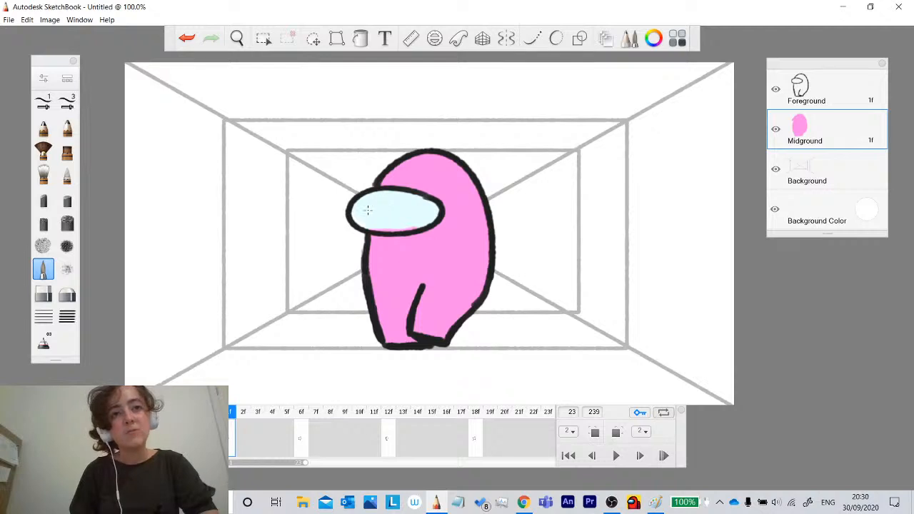
pyautogui.moveTo(384, 215)
pyautogui.mouseDown()
pyautogui.moveTo(376, 217)
pyautogui.moveTo(385, 190)
pyautogui.mouseUp()
# Paint the visor pale cyan on the Midground layer at the keyframes 6, 12 and 18.
pyautogui.click(300, 433)
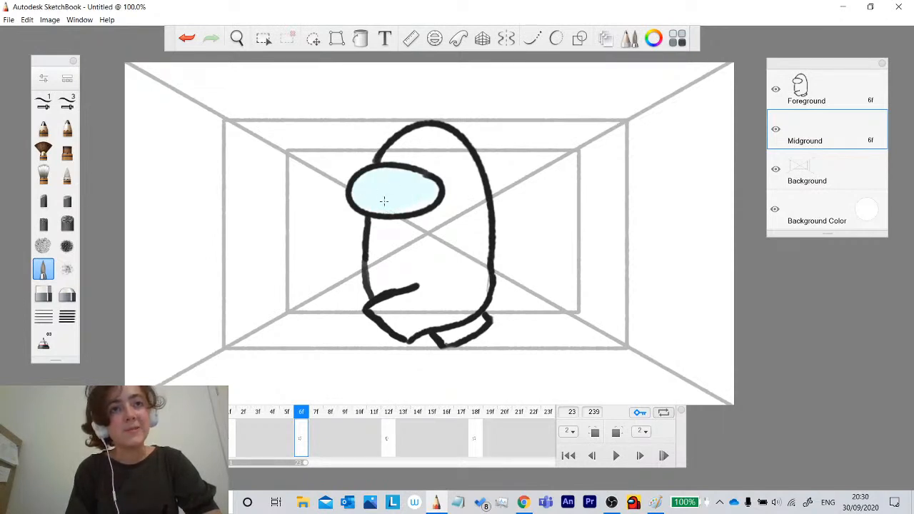
pyautogui.click(389, 433)
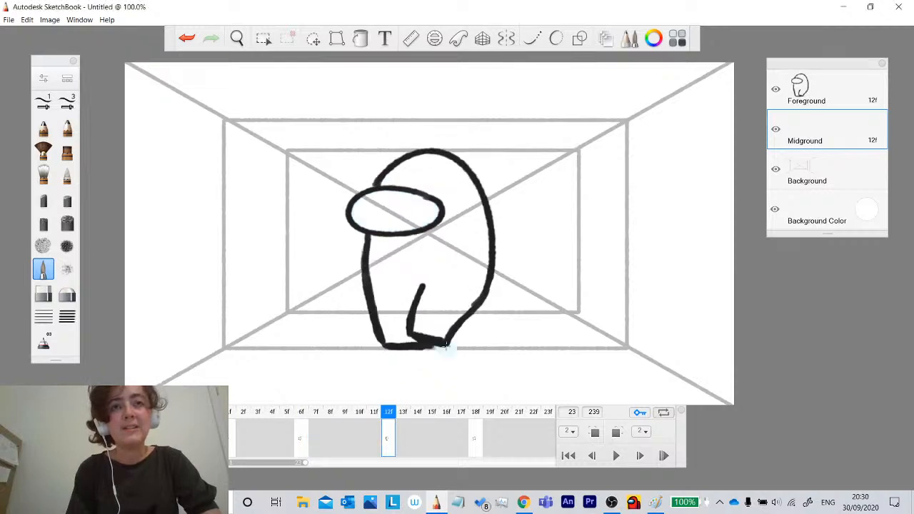
pyautogui.moveTo(372, 203); pyautogui.dragTo(401, 211)
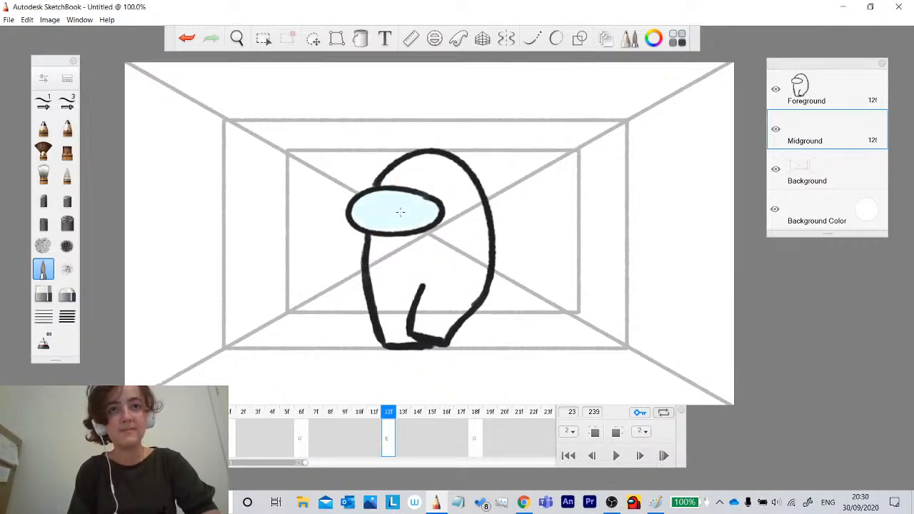
pyautogui.click(476, 436)
pyautogui.moveTo(390, 211)
pyautogui.mouseDown()
pyautogui.moveTo(393, 194)
pyautogui.moveTo(406, 207)
pyautogui.mouseUp()
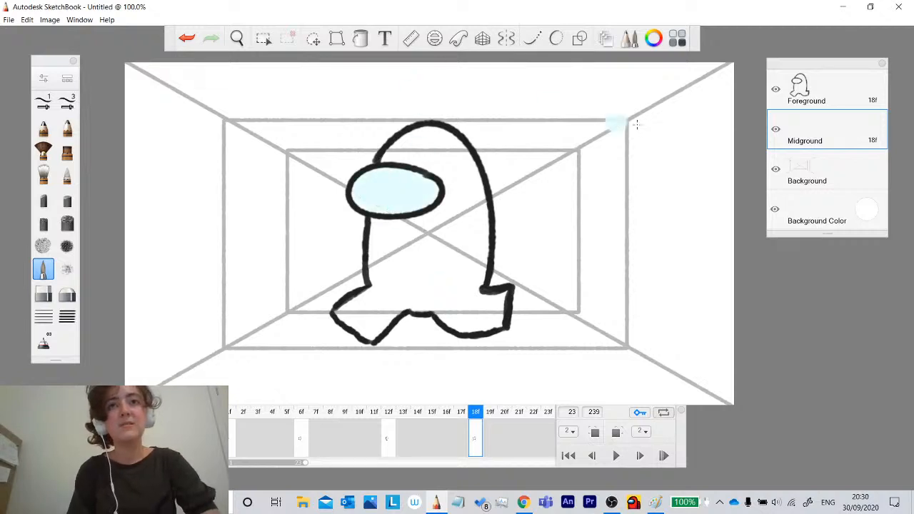
# Sample the body's pink from the coloured drawing at frame 2 as the brush colour.
pyautogui.click(654, 37)
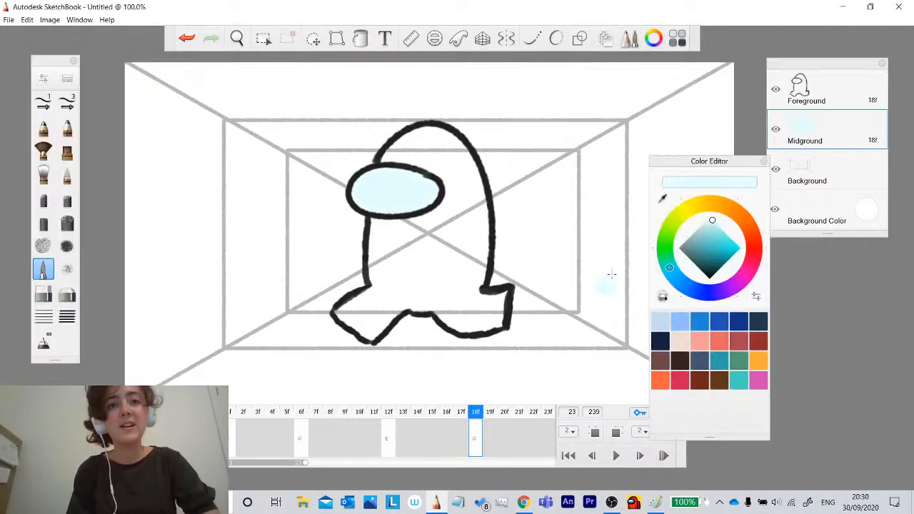
pyautogui.click(299, 438)
pyautogui.click(243, 436)
pyautogui.click(663, 199)
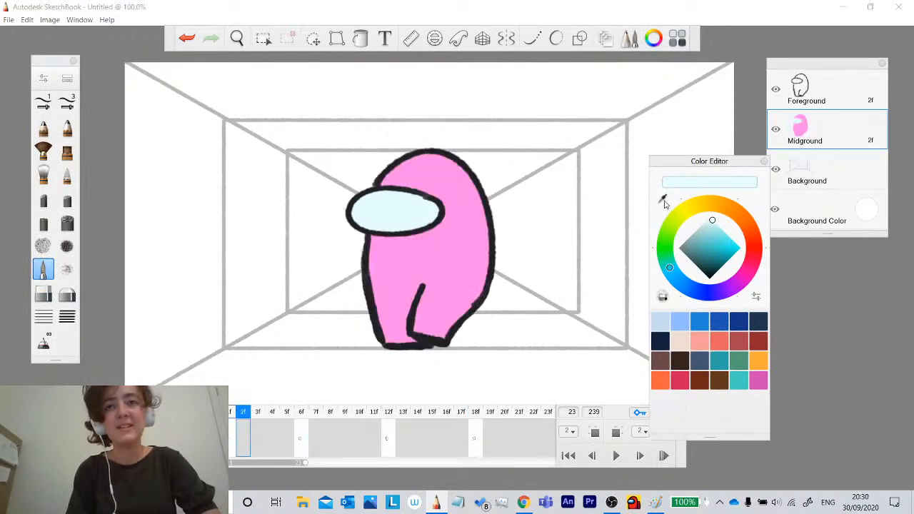
pyautogui.click(463, 209)
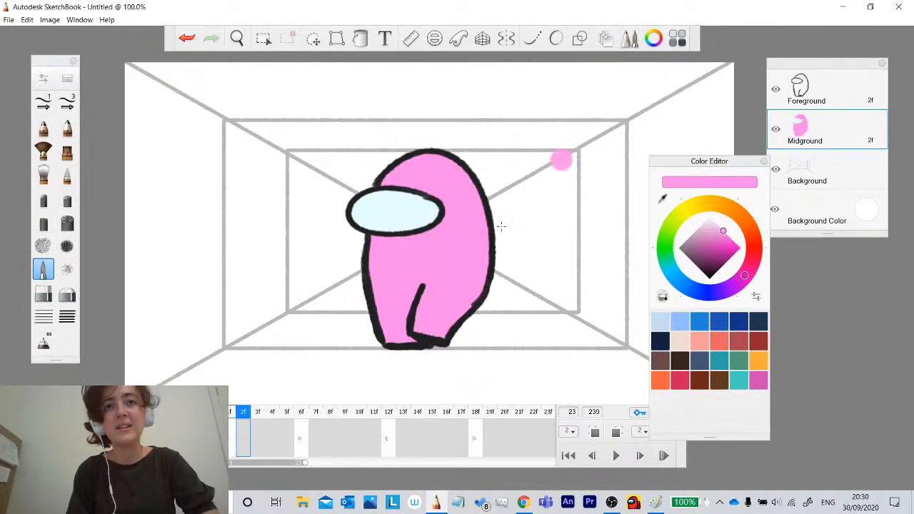
# Paint the head, body and feet pink at frame 6 on the Midground layer around the visor.
pyautogui.click(300, 437)
pyautogui.moveTo(466, 142)
pyautogui.mouseDown()
pyautogui.moveTo(461, 182)
pyautogui.moveTo(470, 193)
pyautogui.moveTo(453, 152)
pyautogui.moveTo(428, 140)
pyautogui.moveTo(453, 151)
pyautogui.moveTo(382, 147)
pyautogui.moveTo(415, 159)
pyautogui.moveTo(401, 149)
pyautogui.mouseUp()
pyautogui.moveTo(450, 175)
pyautogui.mouseDown()
pyautogui.moveTo(455, 277)
pyautogui.moveTo(468, 237)
pyautogui.moveTo(449, 266)
pyautogui.moveTo(475, 278)
pyautogui.mouseUp()
pyautogui.moveTo(488, 235)
pyautogui.mouseDown()
pyautogui.moveTo(475, 293)
pyautogui.moveTo(458, 320)
pyautogui.moveTo(411, 333)
pyautogui.moveTo(393, 300)
pyautogui.moveTo(377, 307)
pyautogui.moveTo(378, 328)
pyautogui.moveTo(425, 215)
pyautogui.moveTo(372, 242)
pyautogui.moveTo(361, 227)
pyautogui.moveTo(378, 282)
pyautogui.moveTo(361, 254)
pyautogui.mouseUp()
pyautogui.moveTo(490, 306)
pyautogui.mouseDown()
pyautogui.moveTo(450, 334)
pyautogui.moveTo(500, 325)
pyautogui.moveTo(503, 311)
pyautogui.mouseUp()
# Erase the pink that spills outside the outline around the feet and head at frame 6.
pyautogui.click(43, 293)
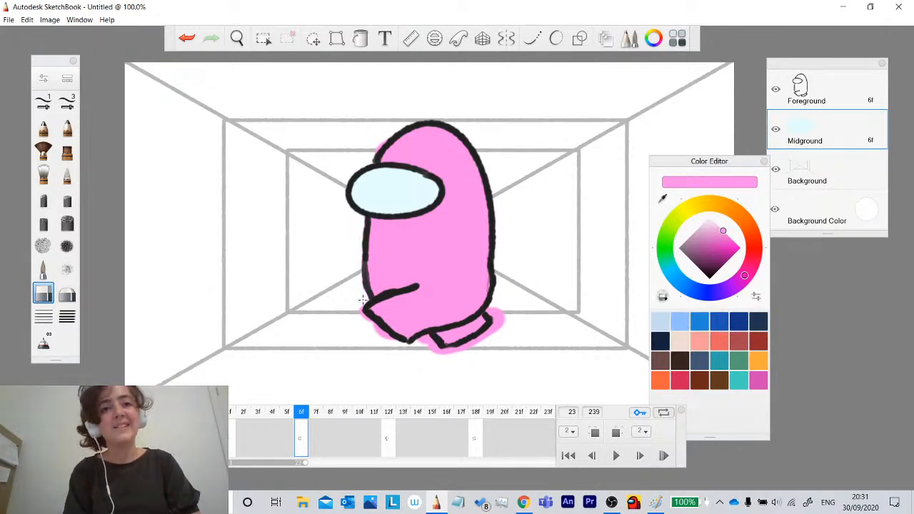
pyautogui.moveTo(365, 319); pyautogui.dragTo(390, 338)
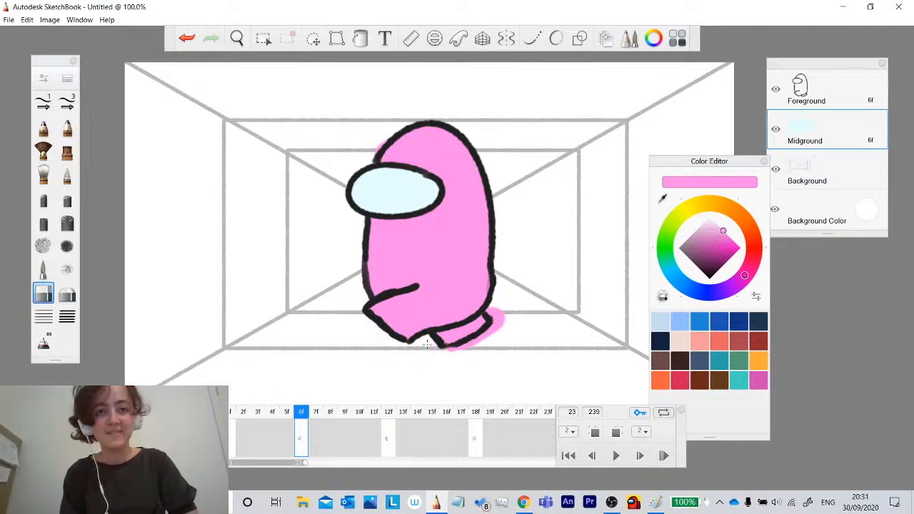
pyautogui.moveTo(449, 350); pyautogui.dragTo(496, 318)
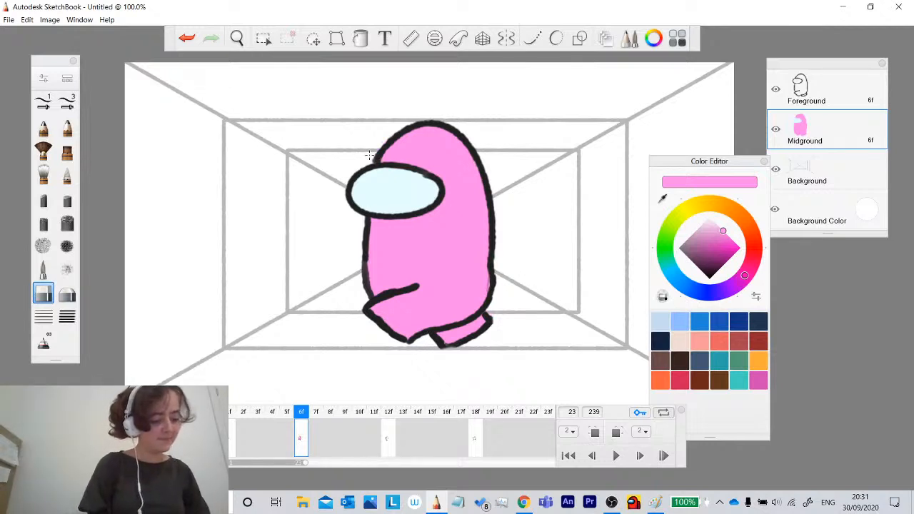
# Paint the head, body and legs pink at frame 12 on the Midground layer, undoing the unwanted strokes below the visor.
pyautogui.click(387, 446)
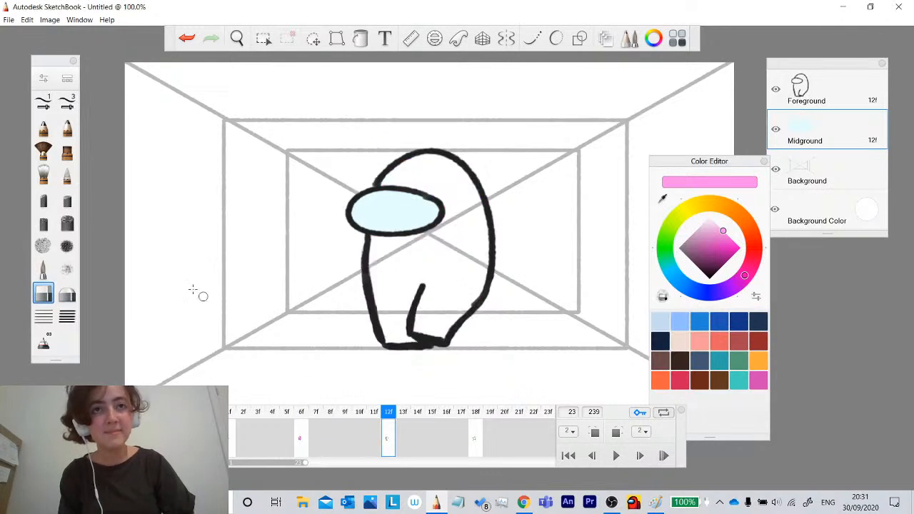
pyautogui.click(43, 269)
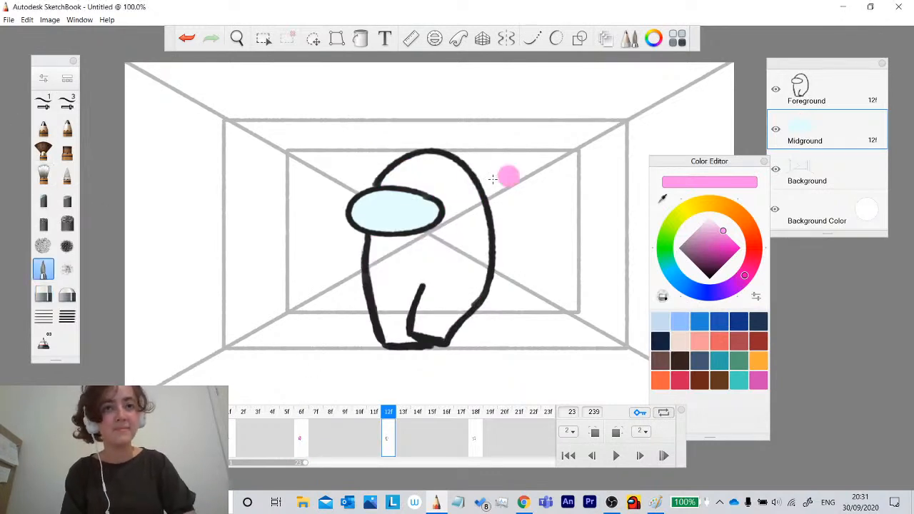
pyautogui.moveTo(493, 179)
pyautogui.mouseDown()
pyautogui.moveTo(464, 259)
pyautogui.moveTo(477, 184)
pyautogui.moveTo(449, 214)
pyautogui.mouseUp()
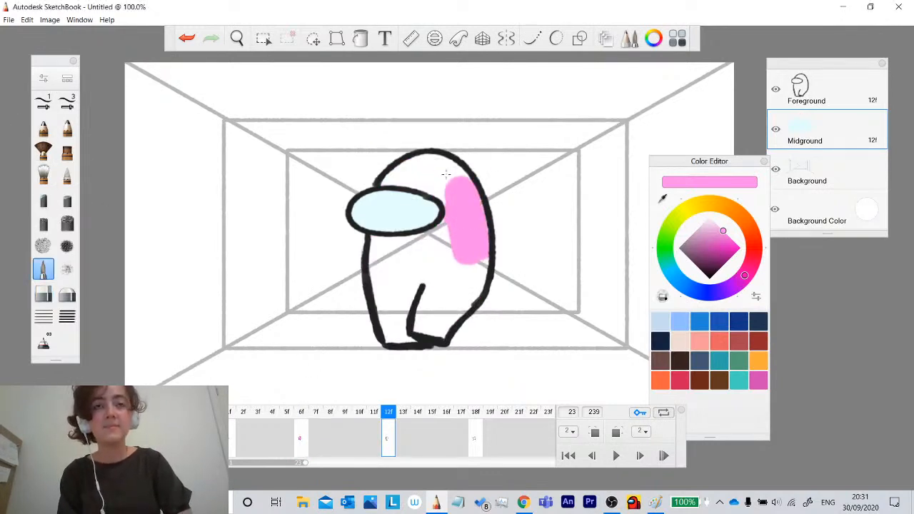
pyautogui.moveTo(446, 174)
pyautogui.mouseDown()
pyautogui.moveTo(397, 176)
pyautogui.moveTo(432, 184)
pyautogui.moveTo(414, 169)
pyautogui.mouseUp()
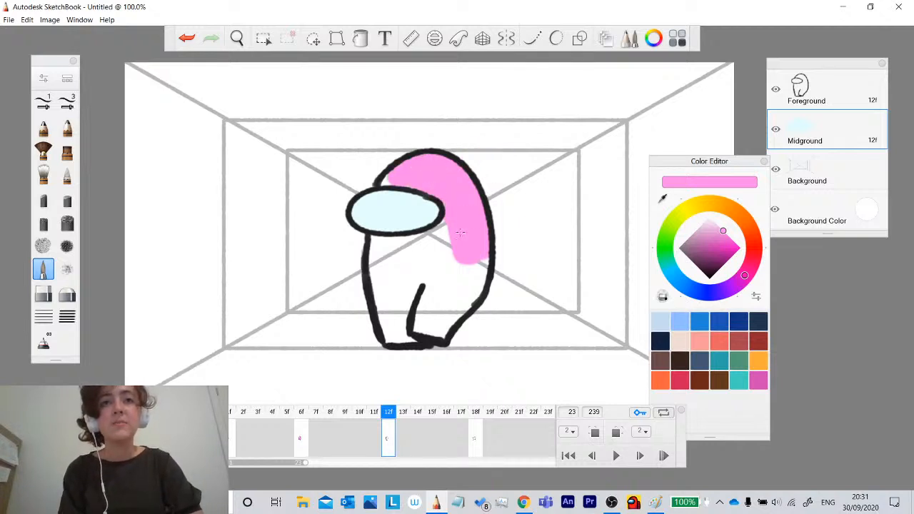
pyautogui.moveTo(461, 232)
pyautogui.mouseDown()
pyautogui.moveTo(433, 250)
pyautogui.moveTo(442, 231)
pyautogui.moveTo(389, 252)
pyautogui.moveTo(378, 241)
pyautogui.mouseUp()
pyautogui.click(186, 38)
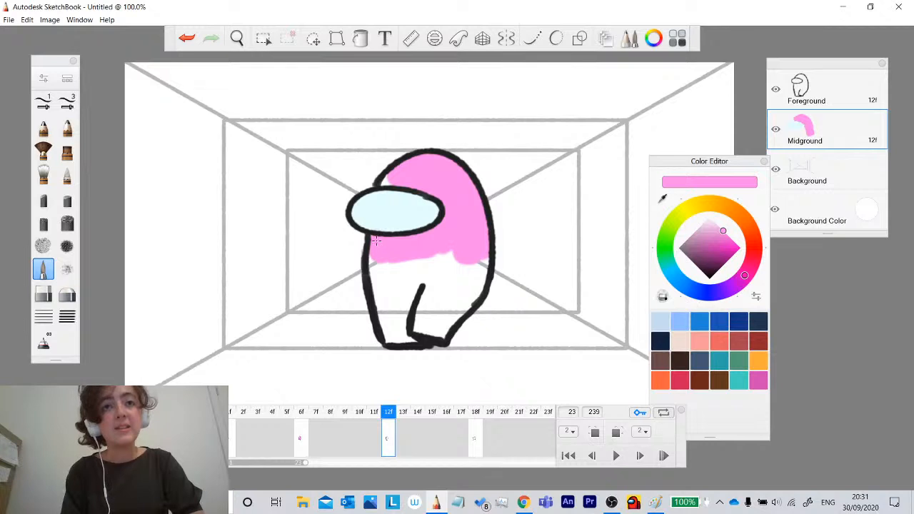
pyautogui.click(187, 38)
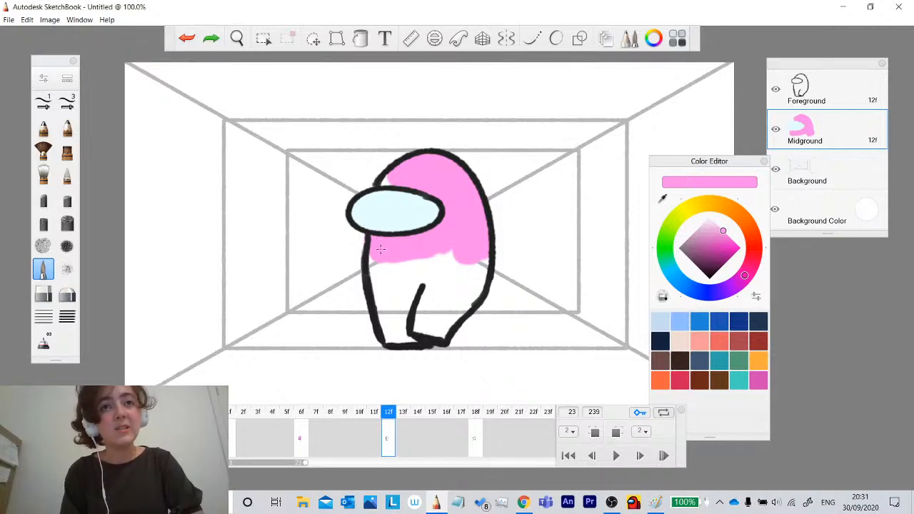
pyautogui.moveTo(386, 245)
pyautogui.mouseDown()
pyautogui.moveTo(378, 300)
pyautogui.moveTo(429, 279)
pyautogui.moveTo(388, 246)
pyautogui.mouseUp()
pyautogui.moveTo(453, 256)
pyautogui.mouseDown()
pyautogui.moveTo(476, 256)
pyautogui.moveTo(471, 301)
pyautogui.moveTo(443, 326)
pyautogui.moveTo(451, 311)
pyautogui.moveTo(418, 330)
pyautogui.moveTo(394, 335)
pyautogui.moveTo(389, 326)
pyautogui.mouseUp()
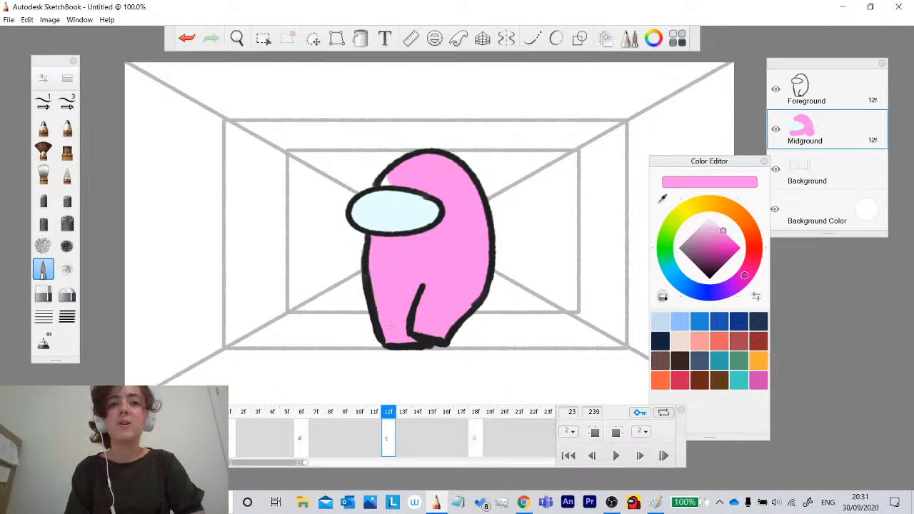
# Close the colour editor, shrink the brush and fill the unpainted gap above the visor with pink at frame 12.
pyautogui.click(654, 38)
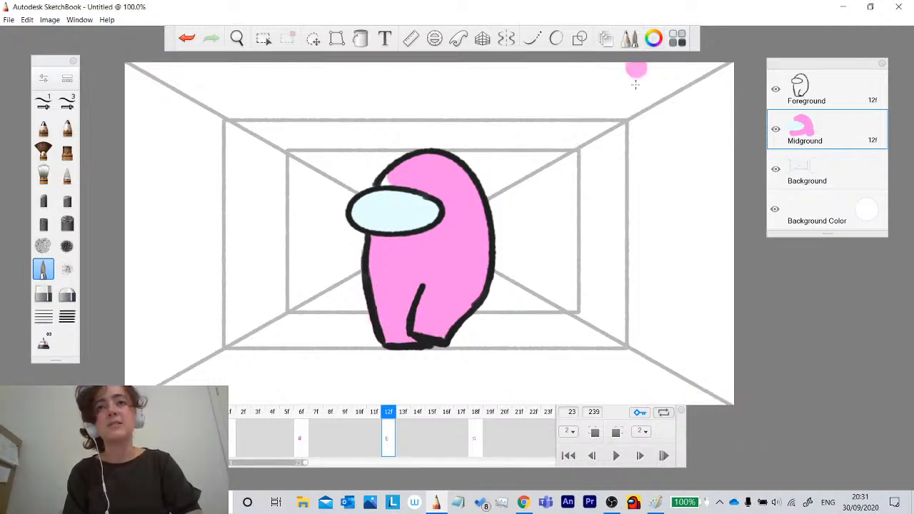
pyautogui.click(678, 40)
pyautogui.click(677, 40)
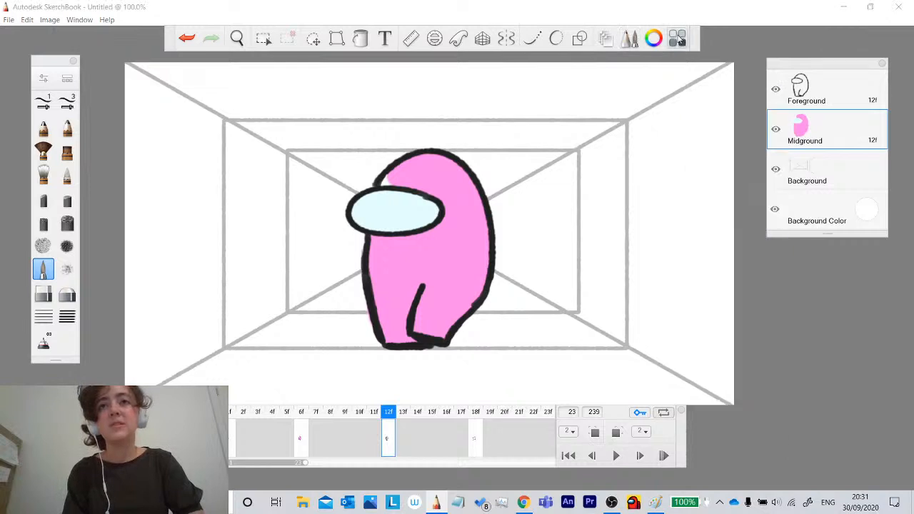
pyautogui.press('[')
pyautogui.press('[')
pyautogui.press('[')
pyautogui.press('[')
pyautogui.press('[')
pyautogui.press('[')
pyautogui.press('[')
pyautogui.press('[')
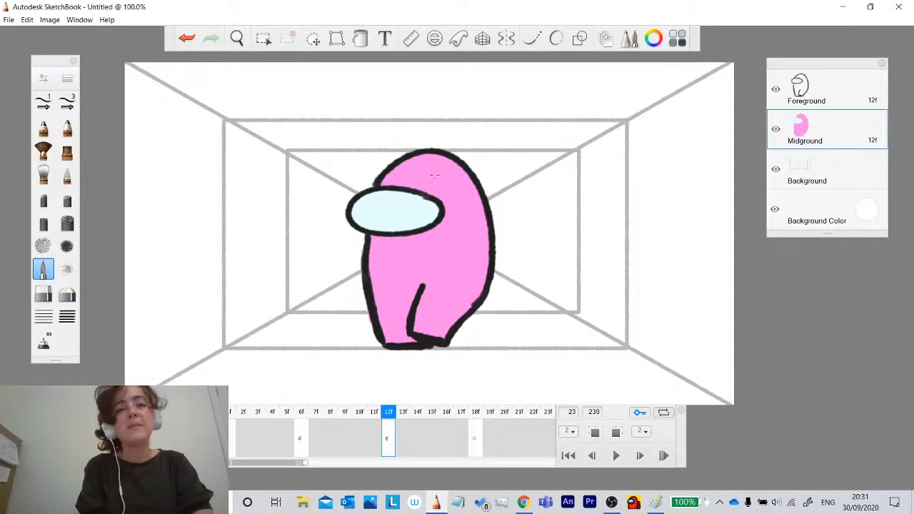
# Enlarge the brush and paint a pink band down the back of the body at frame 18 on the Midground layer.
pyautogui.click(473, 437)
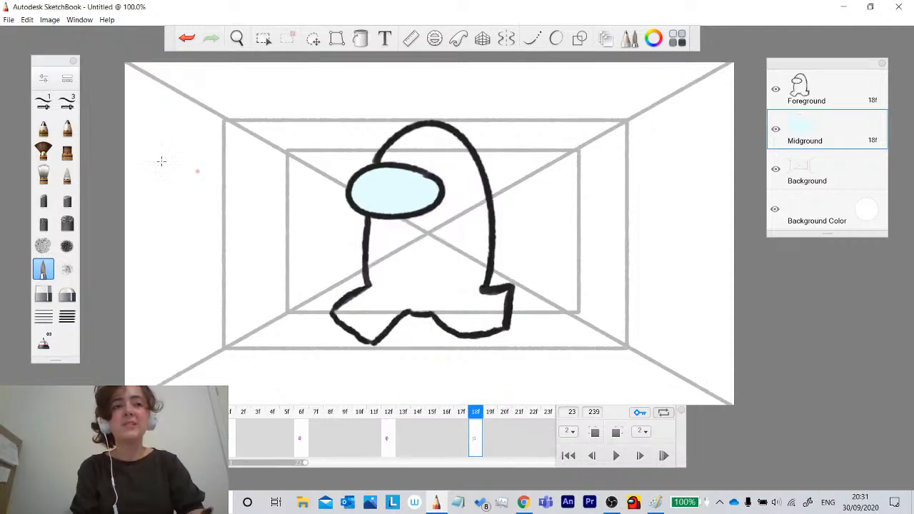
pyautogui.click(43, 127)
pyautogui.click(43, 269)
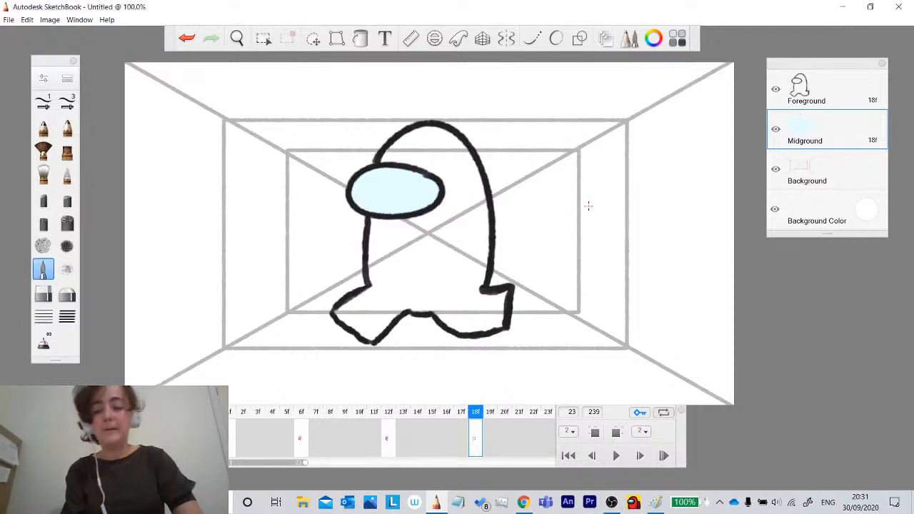
pyautogui.press(']')
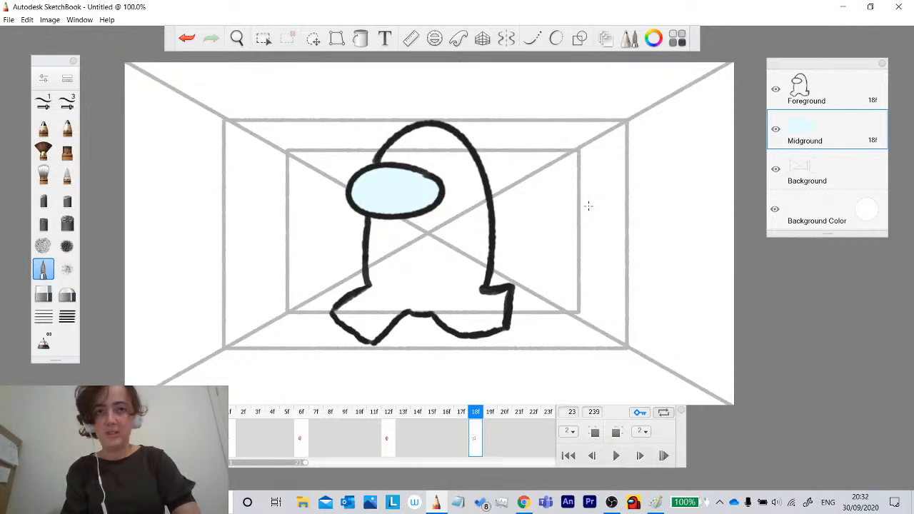
pyautogui.press(']')
pyautogui.press(']')
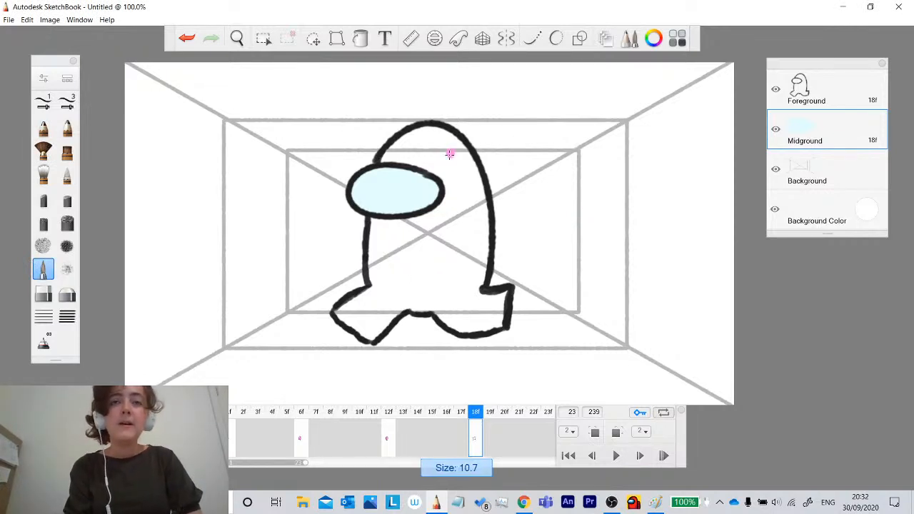
pyautogui.moveTo(449, 149)
pyautogui.mouseDown()
pyautogui.moveTo(473, 182)
pyautogui.moveTo(454, 156)
pyautogui.moveTo(473, 199)
pyautogui.moveTo(474, 236)
pyautogui.moveTo(483, 208)
pyautogui.moveTo(469, 221)
pyautogui.moveTo(472, 212)
pyautogui.moveTo(469, 281)
pyautogui.mouseUp()
pyautogui.press(']')
pyautogui.press(']')
pyautogui.press(']')
pyautogui.press(']')
pyautogui.press(']')
pyautogui.press(']')
pyautogui.press(']')
pyautogui.press(']')
pyautogui.press(']')
pyautogui.press(']')
pyautogui.press(']')
pyautogui.press(']')
pyautogui.press(']')
pyautogui.press(']')
pyautogui.press(']')
pyautogui.press(']')
pyautogui.press(']')
pyautogui.press(']')
pyautogui.press(']')
pyautogui.press(']')
pyautogui.hotkey('ctrl', 'z')
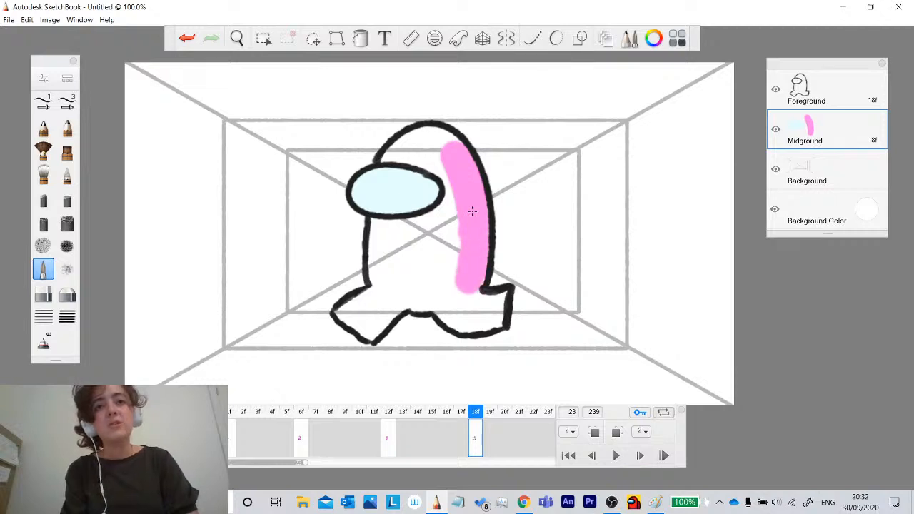
# Fill the remaining body, legs and head with pink around the visor at frame 18, and erase the spill beyond the rear foot.
pyautogui.moveTo(472, 211); pyautogui.dragTo(468, 306)
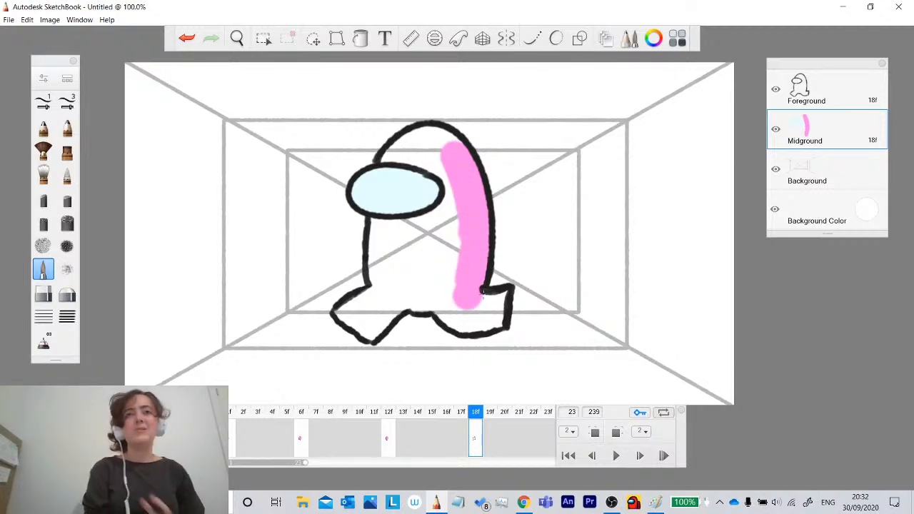
pyautogui.moveTo(436, 255)
pyautogui.mouseDown()
pyautogui.moveTo(459, 202)
pyautogui.moveTo(452, 197)
pyautogui.moveTo(394, 246)
pyautogui.moveTo(410, 239)
pyautogui.moveTo(386, 233)
pyautogui.moveTo(393, 236)
pyautogui.mouseUp()
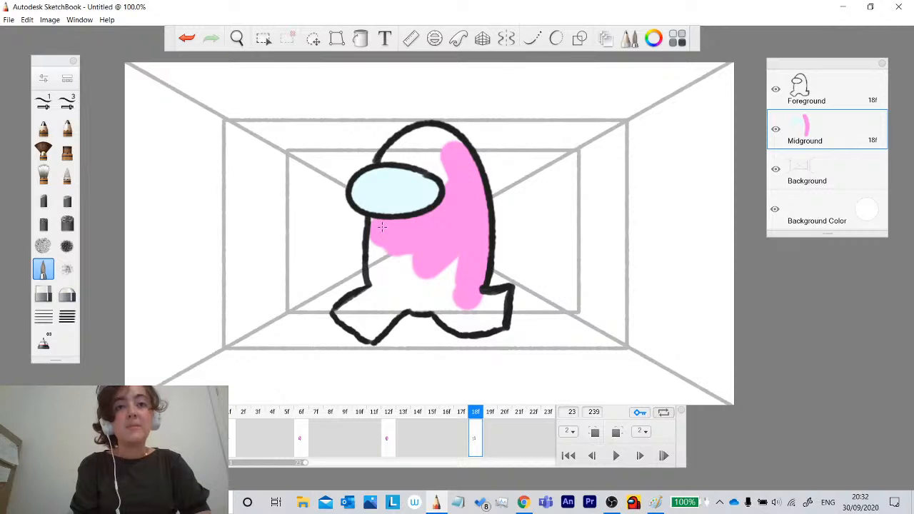
pyautogui.moveTo(380, 249)
pyautogui.mouseDown()
pyautogui.moveTo(401, 271)
pyautogui.moveTo(379, 282)
pyautogui.moveTo(386, 241)
pyautogui.moveTo(386, 286)
pyautogui.moveTo(400, 289)
pyautogui.moveTo(390, 294)
pyautogui.mouseUp()
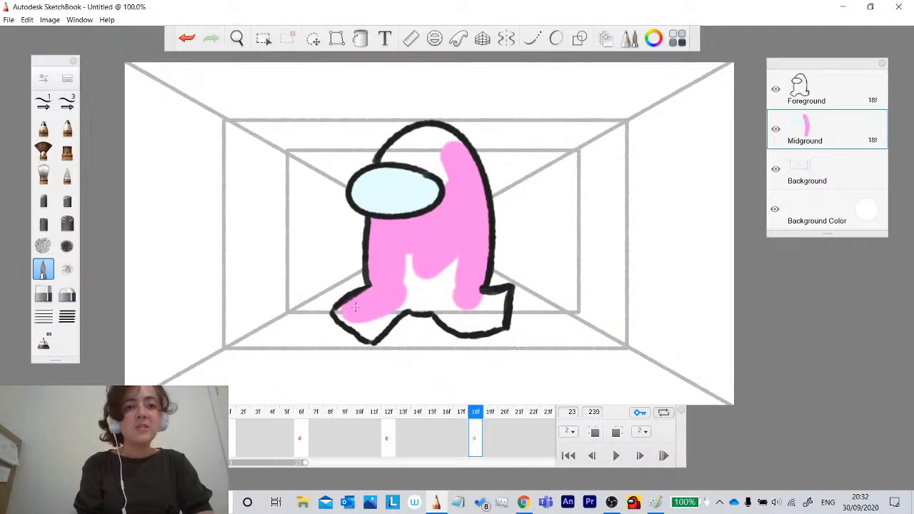
pyautogui.moveTo(341, 311)
pyautogui.mouseDown()
pyautogui.moveTo(387, 336)
pyautogui.moveTo(421, 285)
pyautogui.moveTo(457, 262)
pyautogui.moveTo(446, 291)
pyautogui.moveTo(418, 309)
pyautogui.moveTo(446, 295)
pyautogui.moveTo(500, 315)
pyautogui.moveTo(480, 328)
pyautogui.moveTo(491, 307)
pyautogui.moveTo(448, 315)
pyautogui.mouseUp()
pyautogui.moveTo(437, 171)
pyautogui.mouseDown()
pyautogui.moveTo(451, 190)
pyautogui.moveTo(425, 135)
pyautogui.moveTo(439, 138)
pyautogui.moveTo(390, 157)
pyautogui.mouseUp()
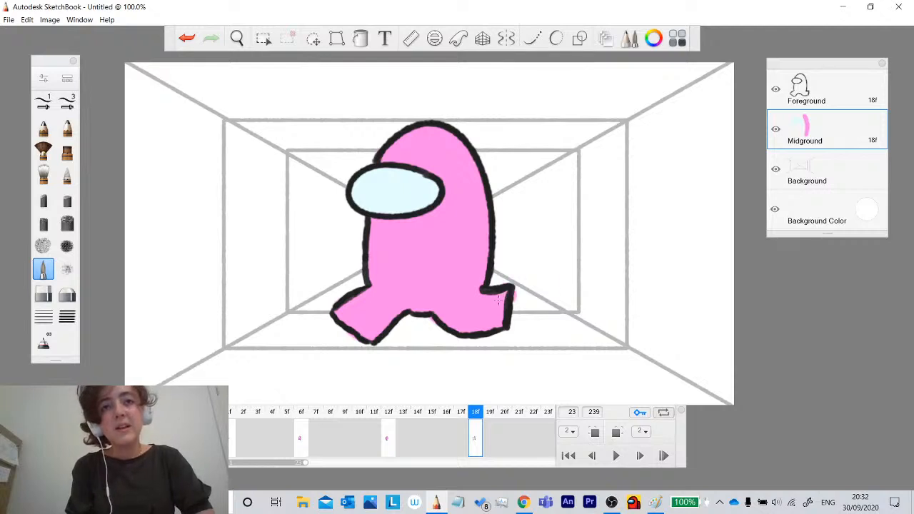
pyautogui.moveTo(511, 295); pyautogui.dragTo(519, 287)
pyautogui.moveTo(525, 284); pyautogui.dragTo(521, 286)
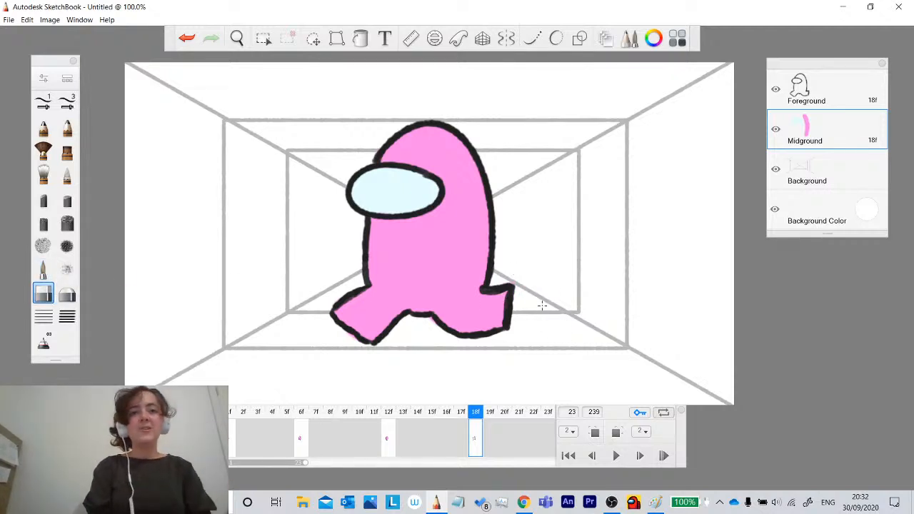
# Compare the coloured character poses at frames 1, 6, 12 and 18.
pyautogui.click(388, 445)
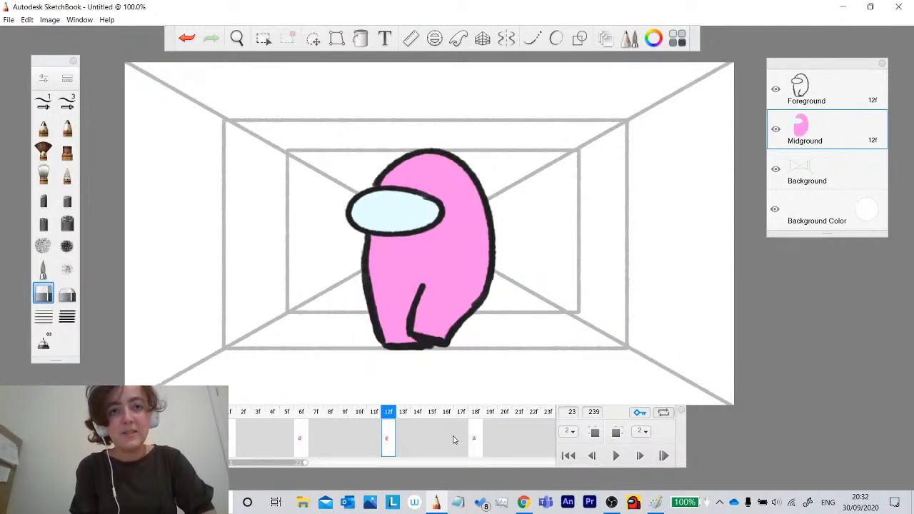
pyautogui.click(475, 442)
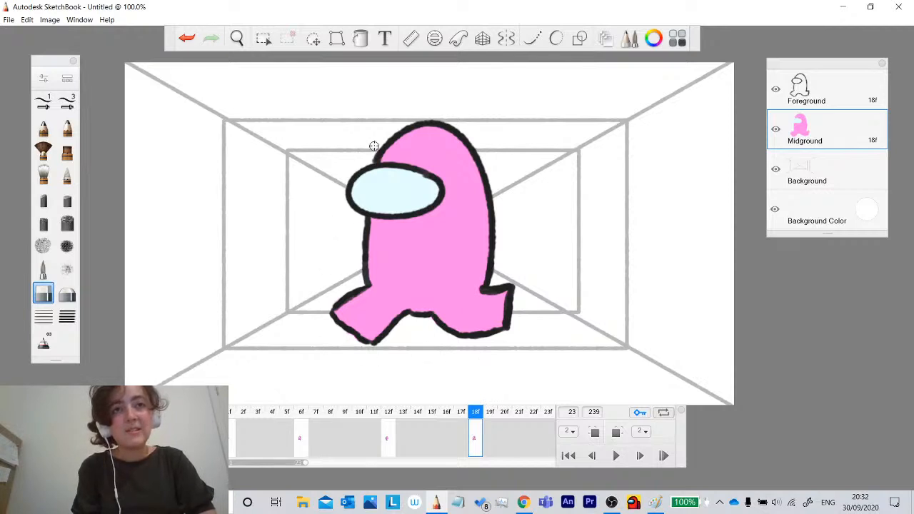
pyautogui.click(294, 443)
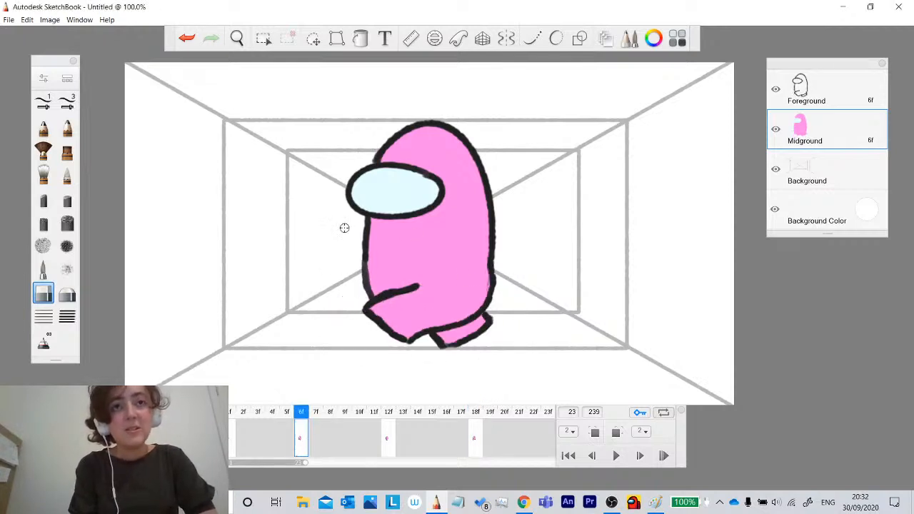
pyautogui.click(232, 439)
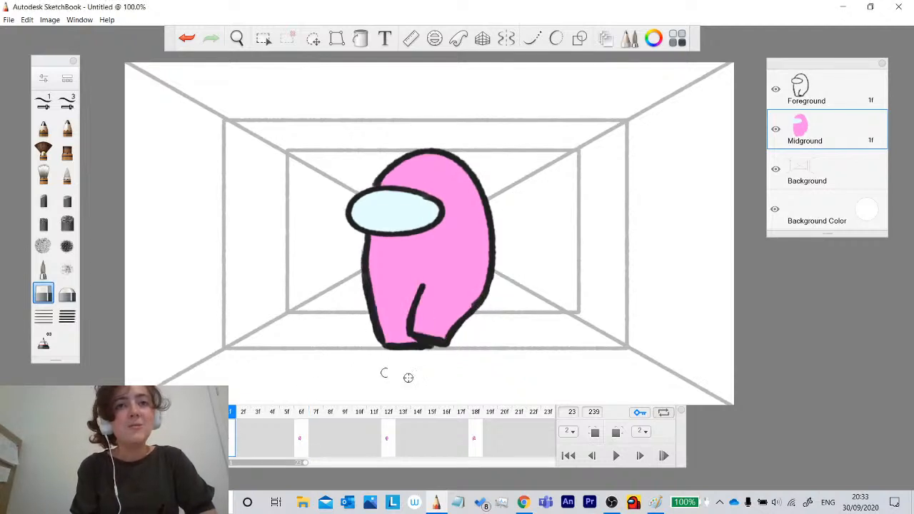
pyautogui.click(300, 439)
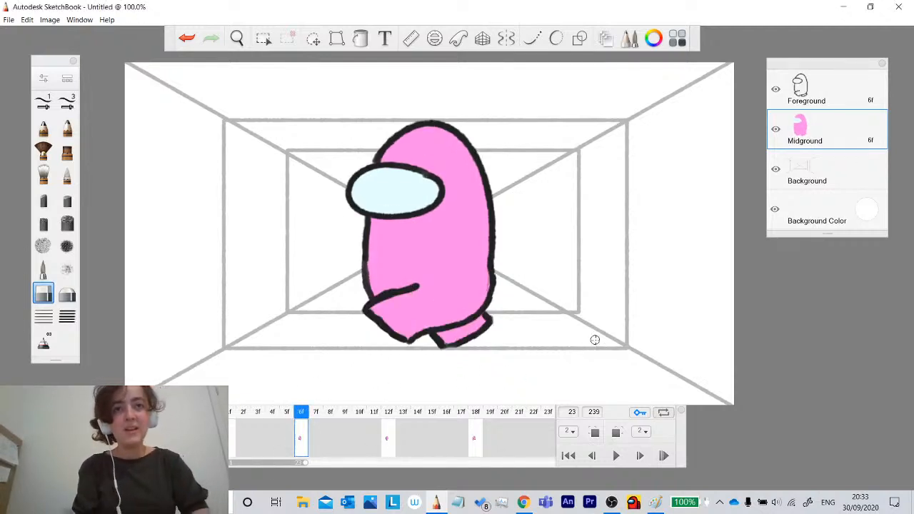
pyautogui.click(390, 445)
pyautogui.click(475, 442)
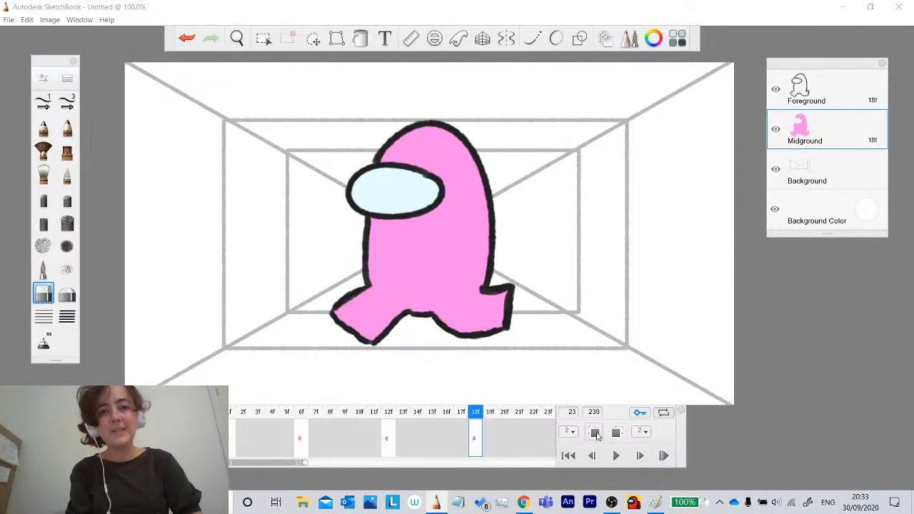
# Return to frame 1 and mix a darker, more purple pink for the paint brush in the colour editor.
pyautogui.click(233, 446)
pyautogui.click(654, 38)
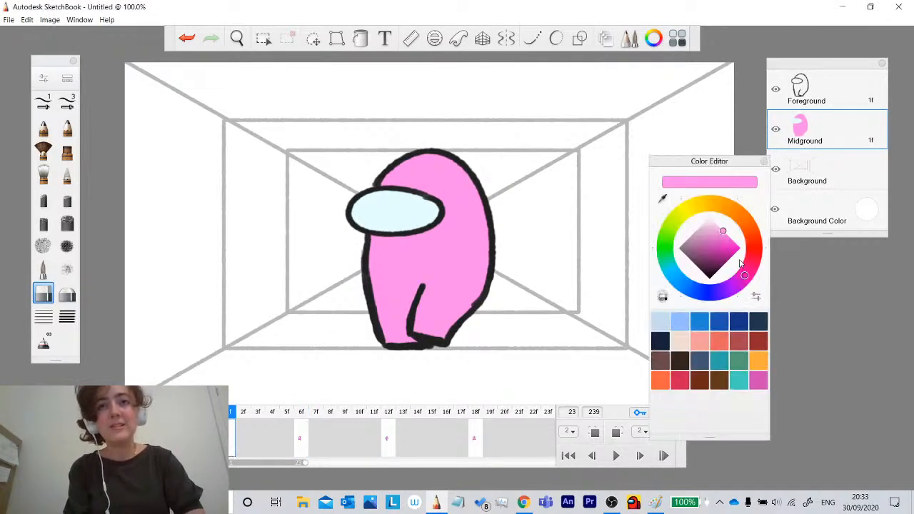
pyautogui.moveTo(707, 167); pyautogui.dragTo(632, 142)
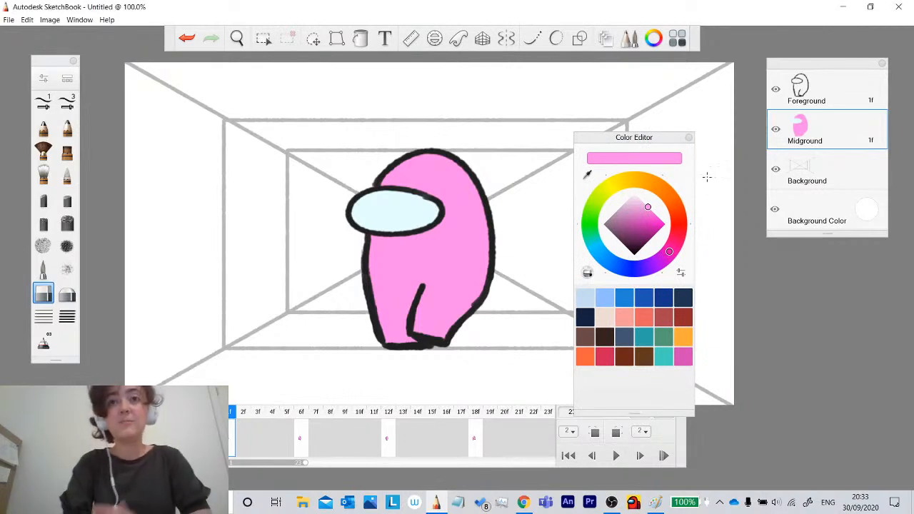
pyautogui.click(641, 217)
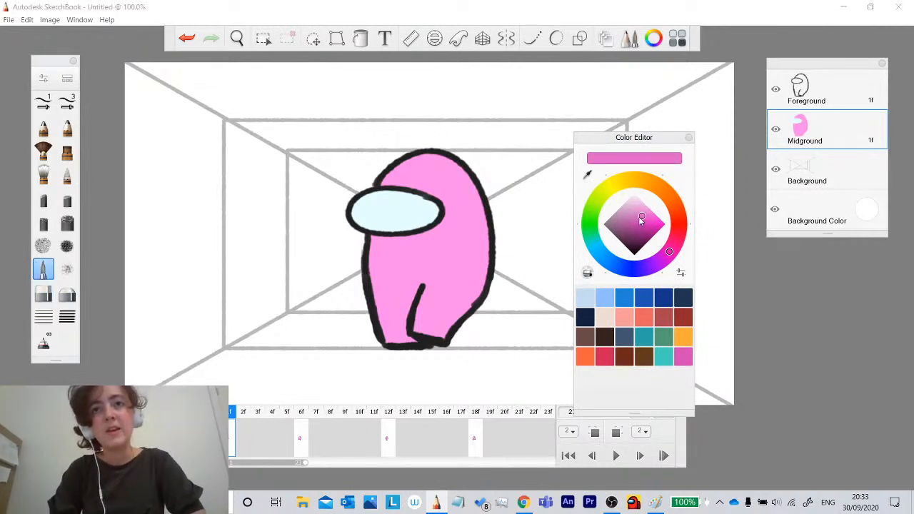
pyautogui.moveTo(647, 209)
pyautogui.mouseDown()
pyautogui.moveTo(627, 213)
pyautogui.moveTo(636, 221)
pyautogui.moveTo(648, 214)
pyautogui.moveTo(638, 233)
pyautogui.moveTo(645, 220)
pyautogui.mouseUp()
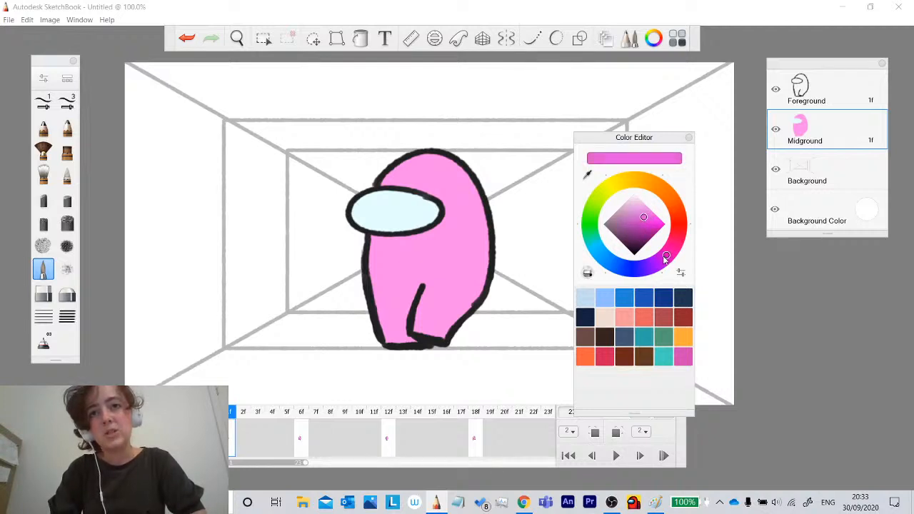
pyautogui.moveTo(664, 258); pyautogui.dragTo(661, 262)
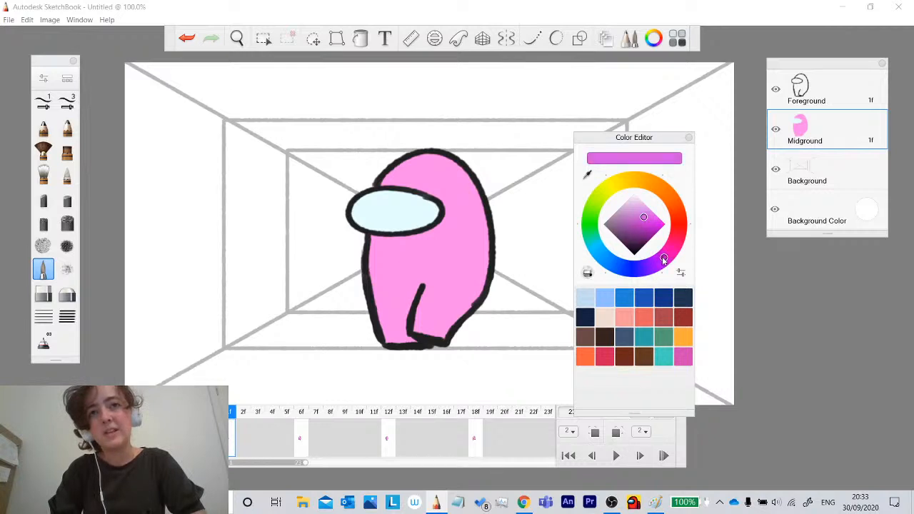
pyautogui.moveTo(644, 219)
pyautogui.mouseDown()
pyautogui.moveTo(646, 228)
pyautogui.moveTo(648, 211)
pyautogui.moveTo(647, 232)
pyautogui.moveTo(644, 214)
pyautogui.moveTo(620, 217)
pyautogui.moveTo(646, 214)
pyautogui.moveTo(655, 225)
pyautogui.moveTo(647, 251)
pyautogui.moveTo(649, 224)
pyautogui.mouseUp()
# Test darker and lighter purple-pink strokes on the body at frame 1, undoing each one.
pyautogui.moveTo(485, 258); pyautogui.dragTo(470, 303)
pyautogui.click(187, 41)
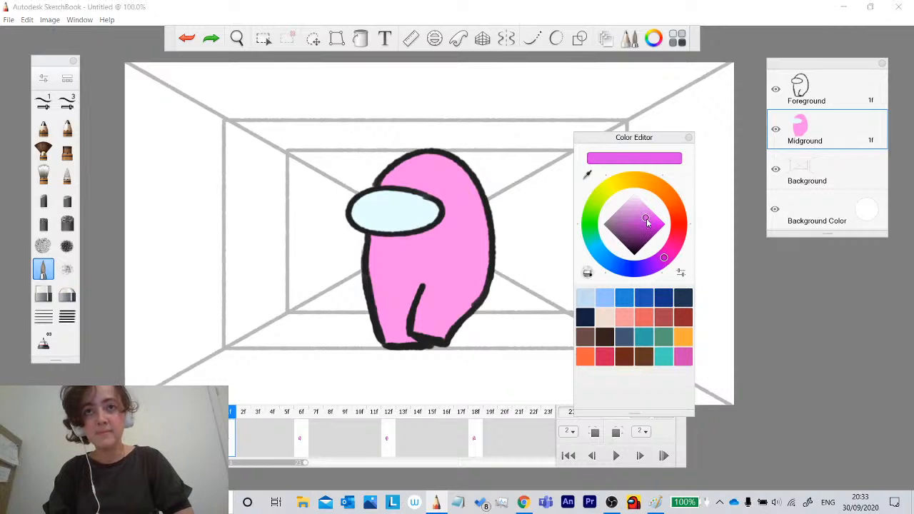
pyautogui.moveTo(483, 266); pyautogui.dragTo(446, 321)
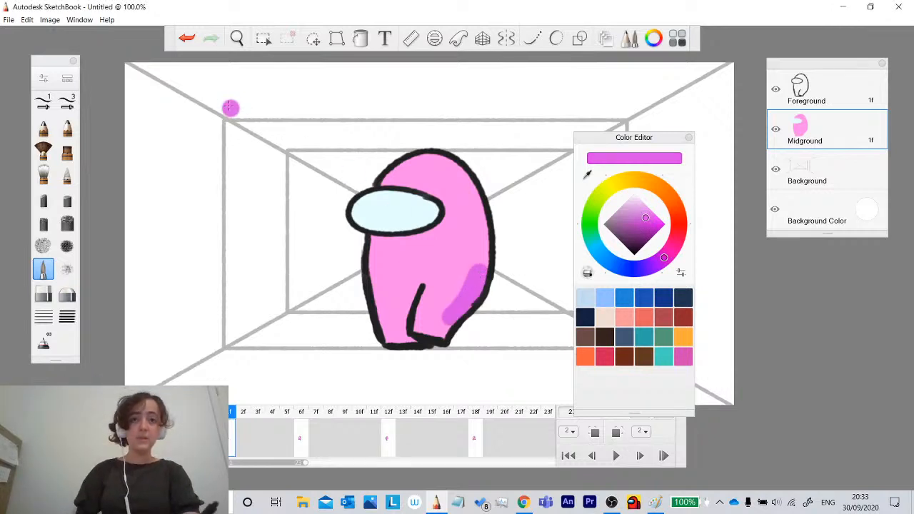
pyautogui.click(187, 39)
pyautogui.moveTo(647, 216); pyautogui.dragTo(644, 213)
pyautogui.moveTo(474, 247); pyautogui.dragTo(413, 272)
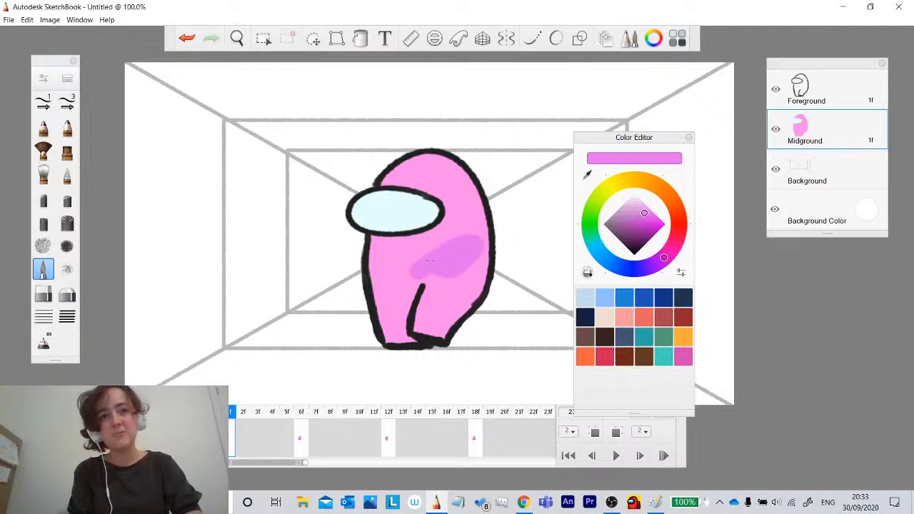
pyautogui.click(187, 39)
pyautogui.moveTo(477, 214); pyautogui.dragTo(422, 247)
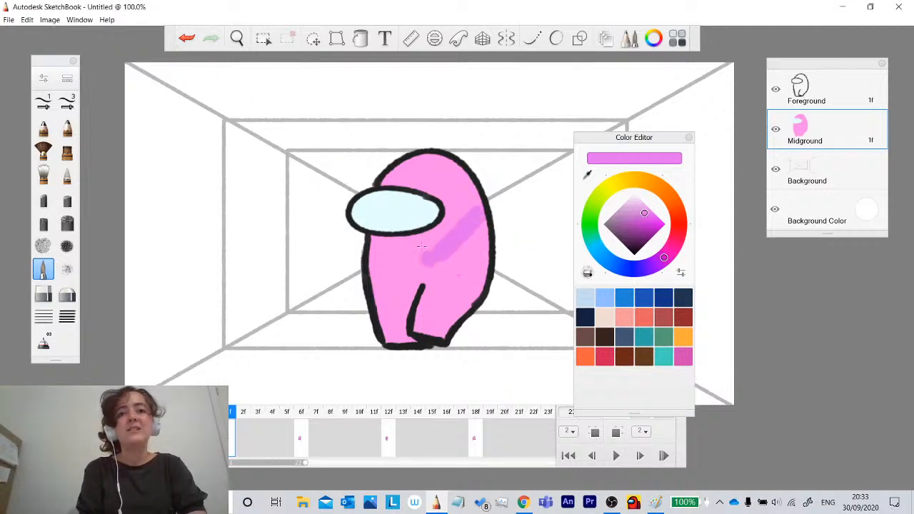
pyautogui.click(188, 39)
# Choose a deeper purple pink as the shading colour, undo a test stroke on the lower body and close the colour editor.
pyautogui.click(648, 223)
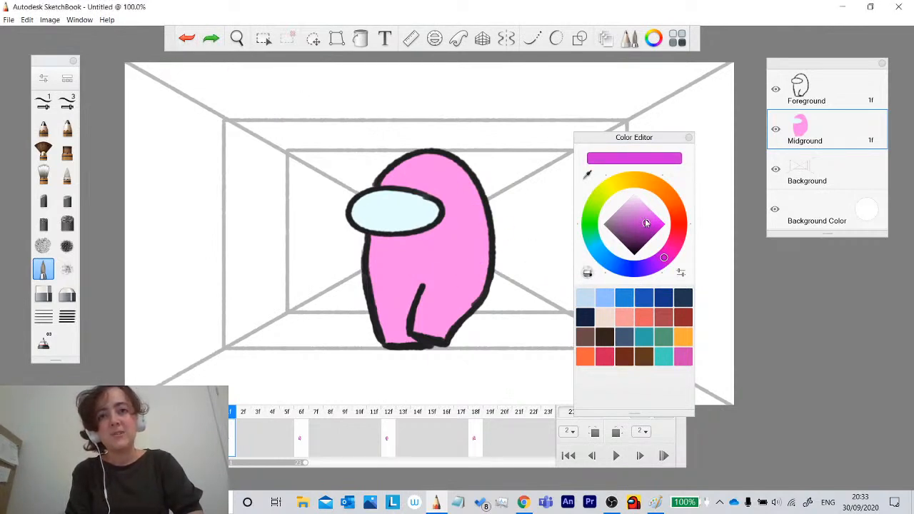
pyautogui.click(645, 220)
pyautogui.moveTo(466, 259)
pyautogui.mouseDown()
pyautogui.moveTo(472, 265)
pyautogui.moveTo(483, 250)
pyautogui.moveTo(478, 307)
pyautogui.mouseUp()
pyautogui.click(187, 39)
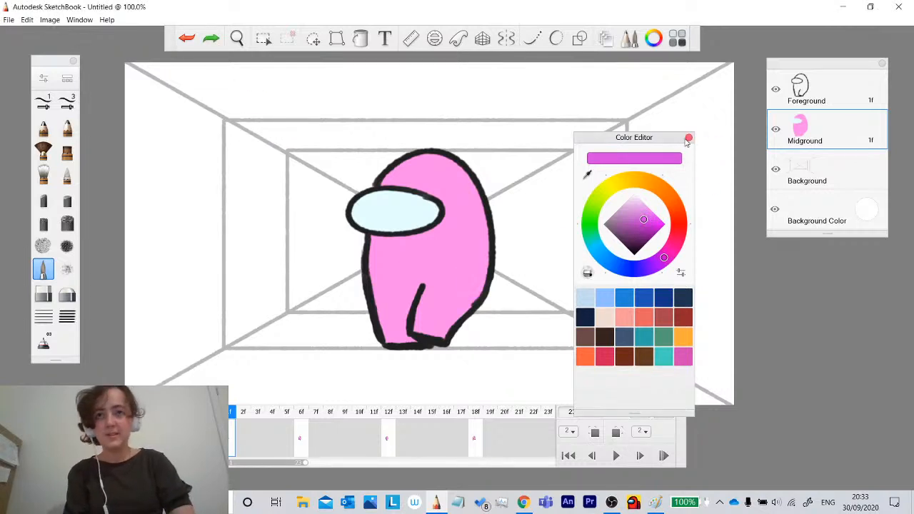
pyautogui.click(689, 137)
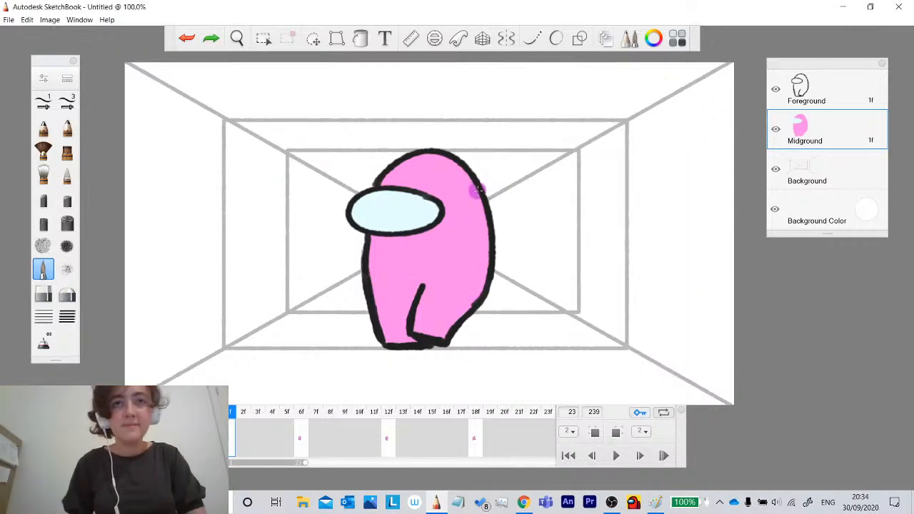
# Shrink the brush to size 8.7 and paint a purple-pink shadow along the character's back at frame 1, redoing the inner edge.
pyautogui.press('[')
pyautogui.press('[')
pyautogui.press('[')
pyautogui.press(']')
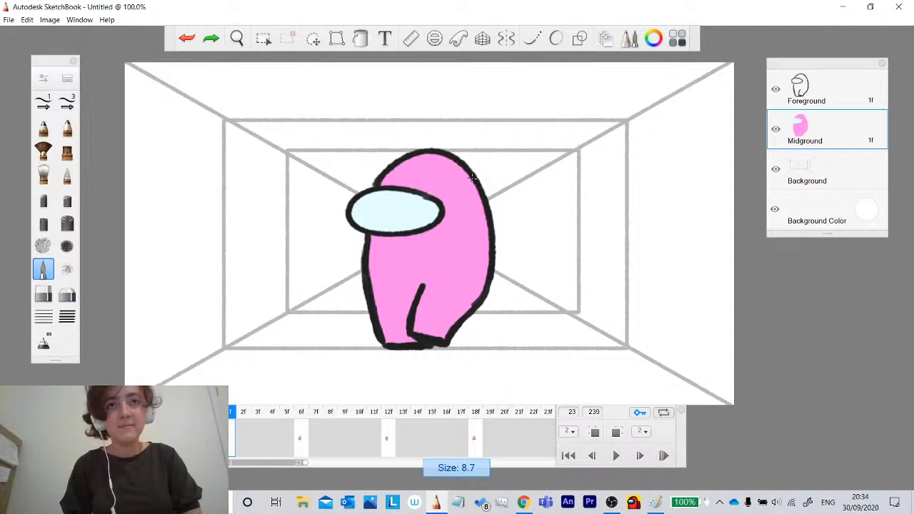
pyautogui.moveTo(471, 178)
pyautogui.mouseDown()
pyautogui.moveTo(483, 242)
pyautogui.moveTo(463, 314)
pyautogui.mouseUp()
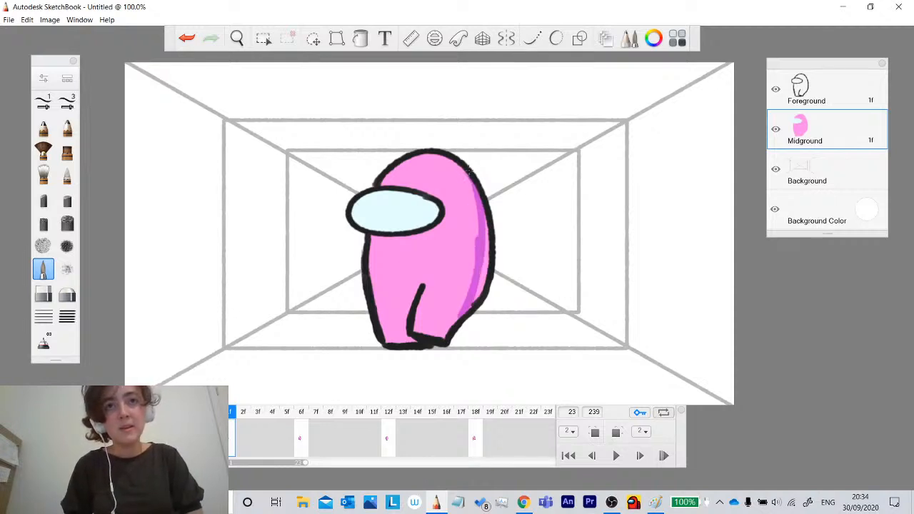
pyautogui.moveTo(469, 169); pyautogui.dragTo(455, 291)
pyautogui.click(187, 38)
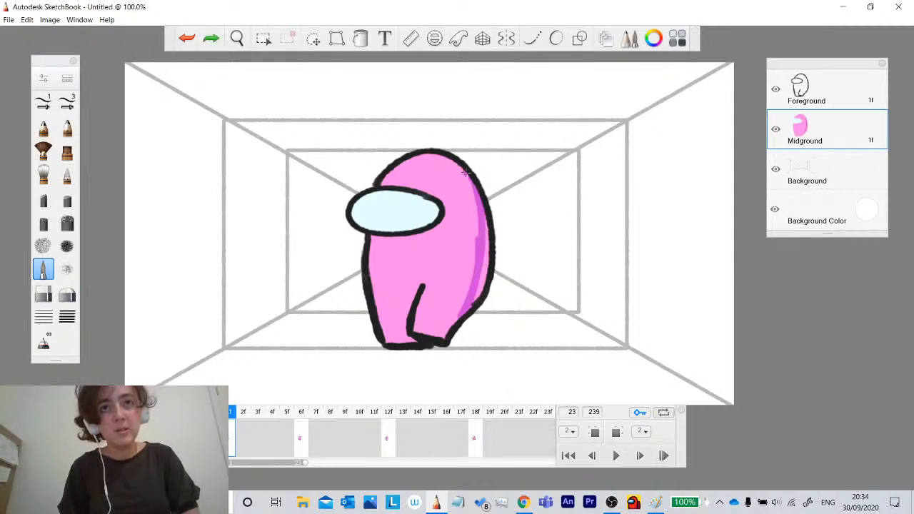
pyautogui.moveTo(466, 173)
pyautogui.mouseDown()
pyautogui.moveTo(471, 209)
pyautogui.moveTo(443, 307)
pyautogui.mouseUp()
pyautogui.moveTo(473, 191); pyautogui.dragTo(468, 292)
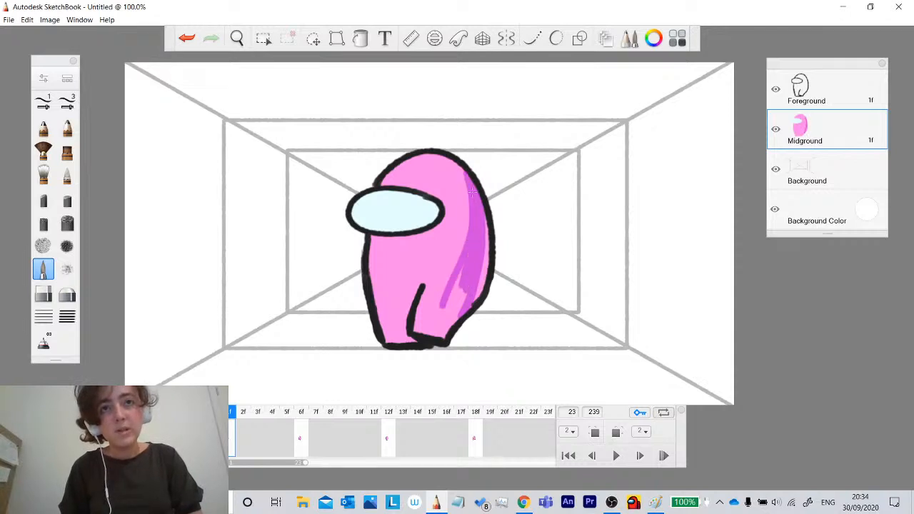
pyautogui.moveTo(484, 250); pyautogui.dragTo(486, 218)
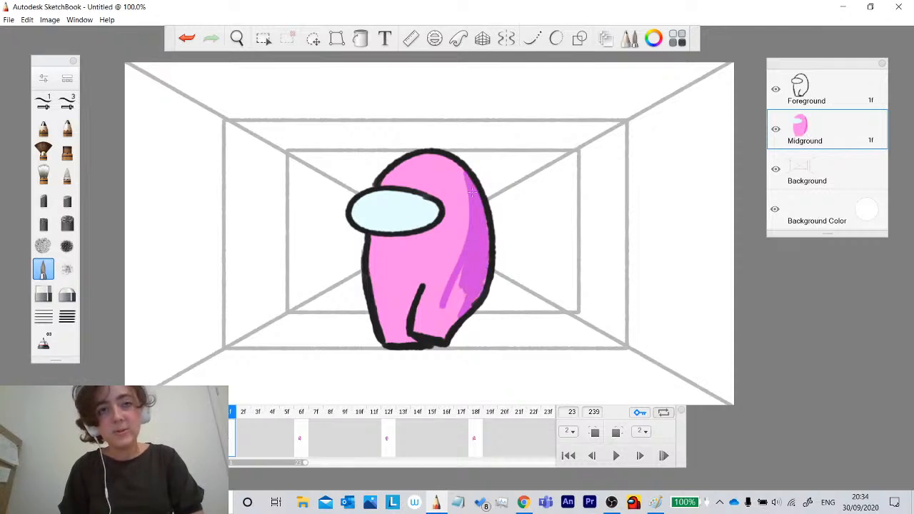
# Paint the purple-pink shadow across the lower back, belly edge and both legs at frame 1, redoing one stroke.
pyautogui.moveTo(463, 291)
pyautogui.mouseDown()
pyautogui.moveTo(459, 260)
pyautogui.moveTo(419, 286)
pyautogui.moveTo(374, 286)
pyautogui.moveTo(473, 260)
pyautogui.mouseUp()
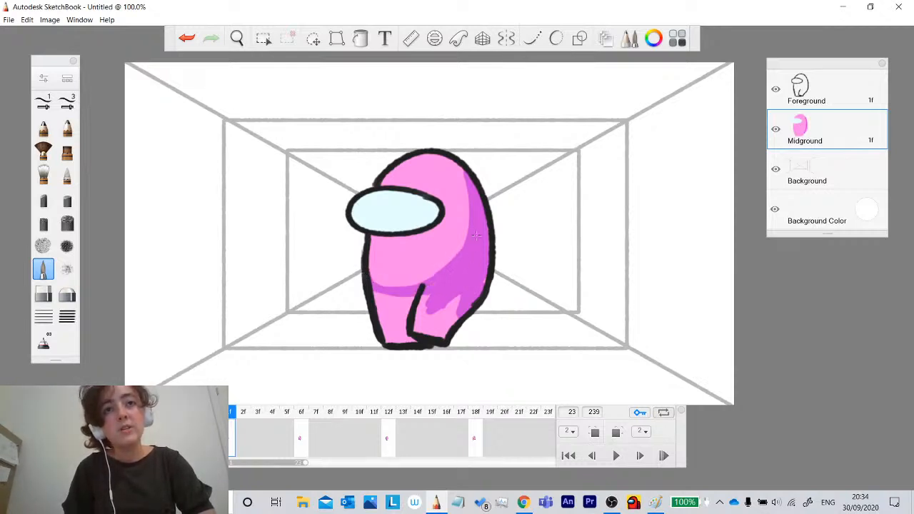
pyautogui.moveTo(425, 282); pyautogui.dragTo(473, 227)
pyautogui.hotkey('ctrl', 'z')
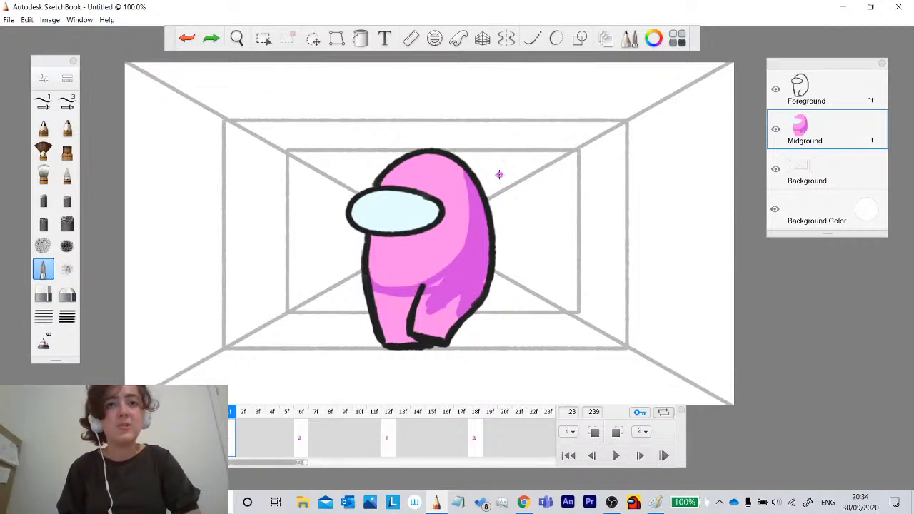
pyautogui.moveTo(467, 184); pyautogui.dragTo(470, 215)
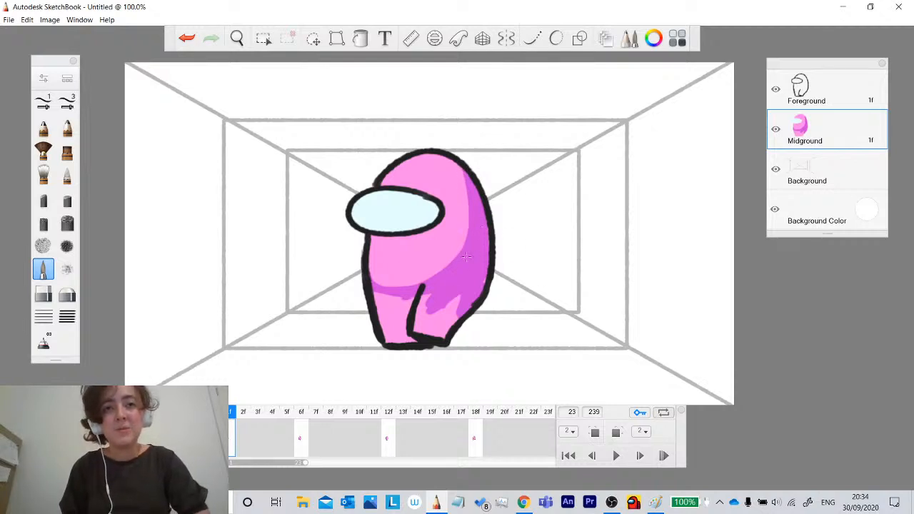
pyautogui.moveTo(458, 296)
pyautogui.mouseDown()
pyautogui.moveTo(450, 330)
pyautogui.moveTo(443, 306)
pyautogui.moveTo(424, 295)
pyautogui.moveTo(386, 304)
pyautogui.moveTo(368, 271)
pyautogui.mouseUp()
pyautogui.moveTo(433, 282)
pyautogui.mouseDown()
pyautogui.moveTo(361, 271)
pyautogui.moveTo(398, 323)
pyautogui.moveTo(370, 292)
pyautogui.mouseUp()
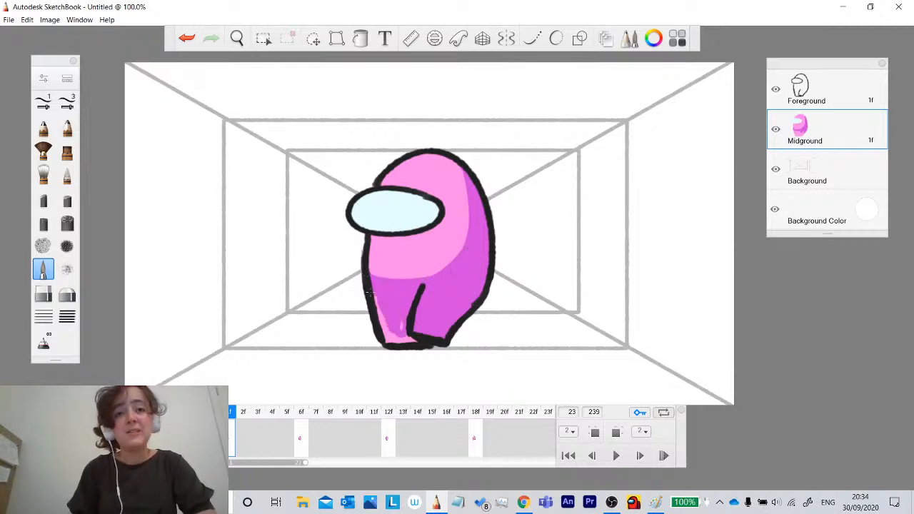
pyautogui.moveTo(390, 337); pyautogui.dragTo(370, 292)
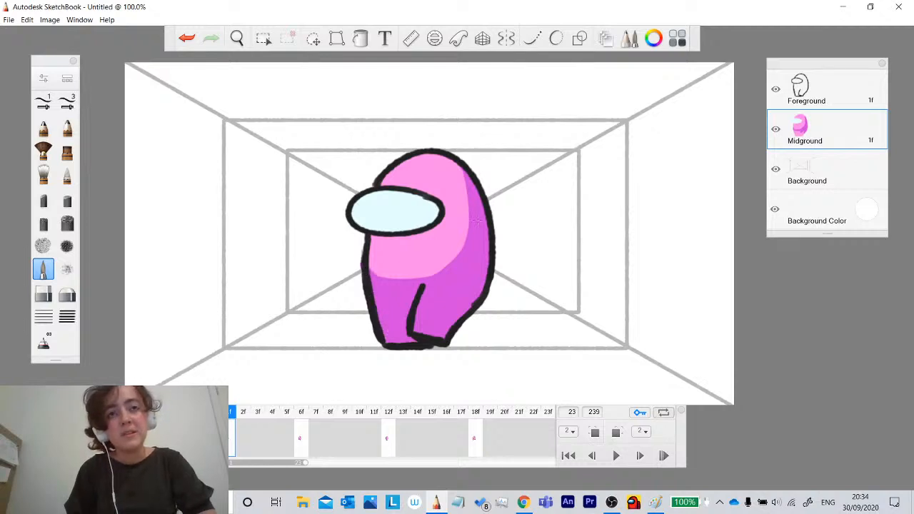
# Choose a near-white cyan in the colour editor, paint a highlight on the visor at frame 1 and close the editor.
pyautogui.click(653, 38)
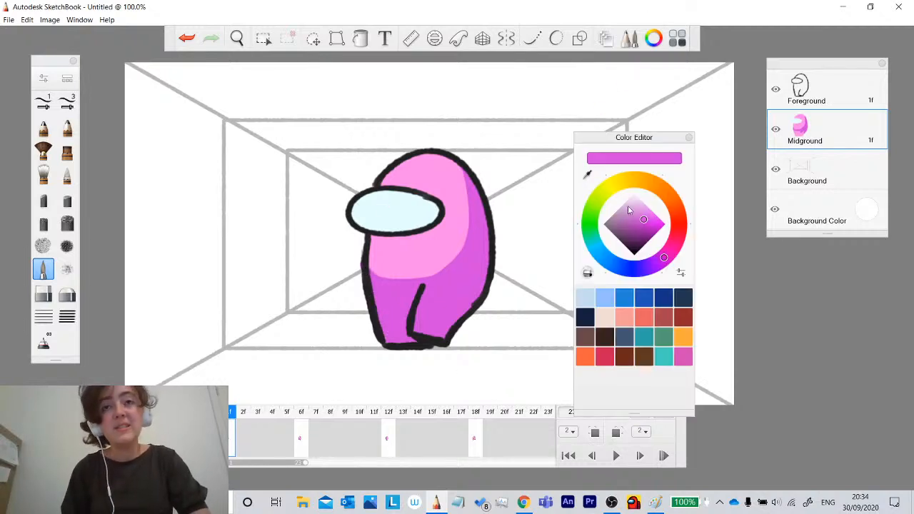
pyautogui.moveTo(599, 254); pyautogui.dragTo(596, 246)
pyautogui.moveTo(640, 206); pyautogui.dragTo(635, 193)
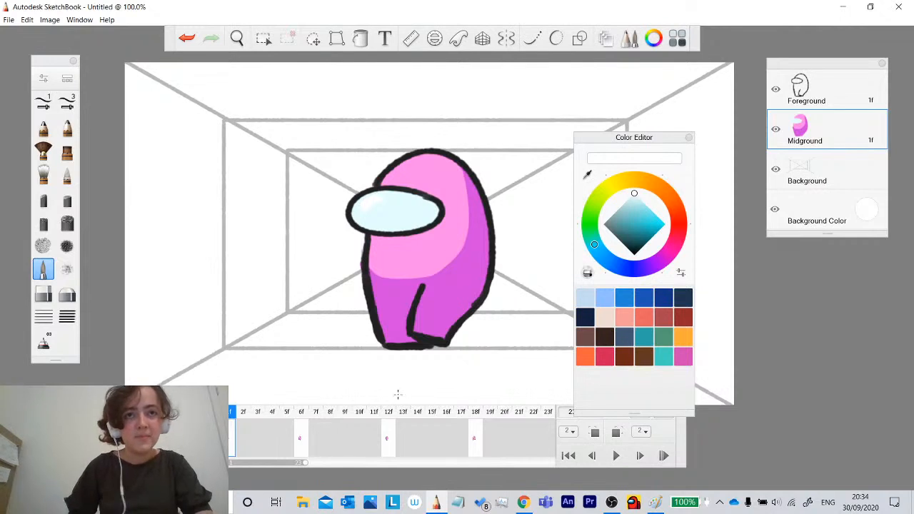
pyautogui.click(689, 138)
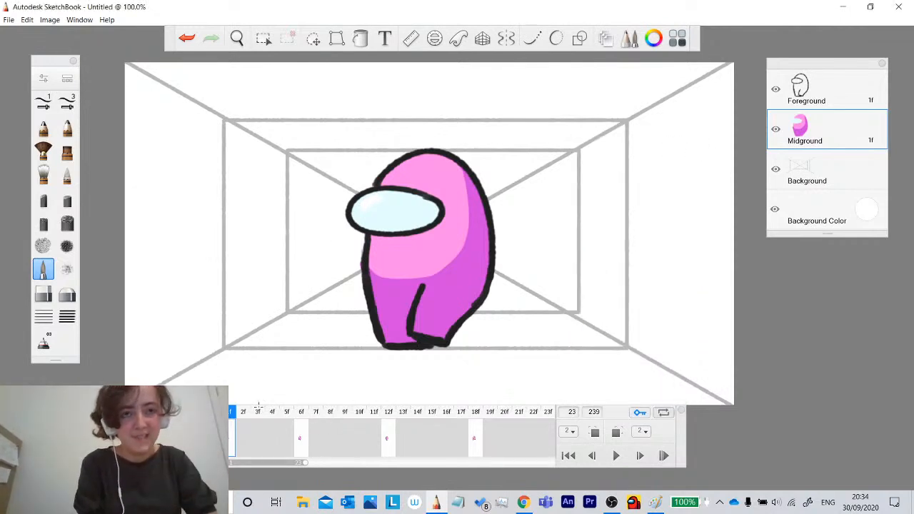
# Lasso and copy the visor highlight at frame 1, paste it into frame 6 and move it up onto the raised visor.
pyautogui.click(313, 37)
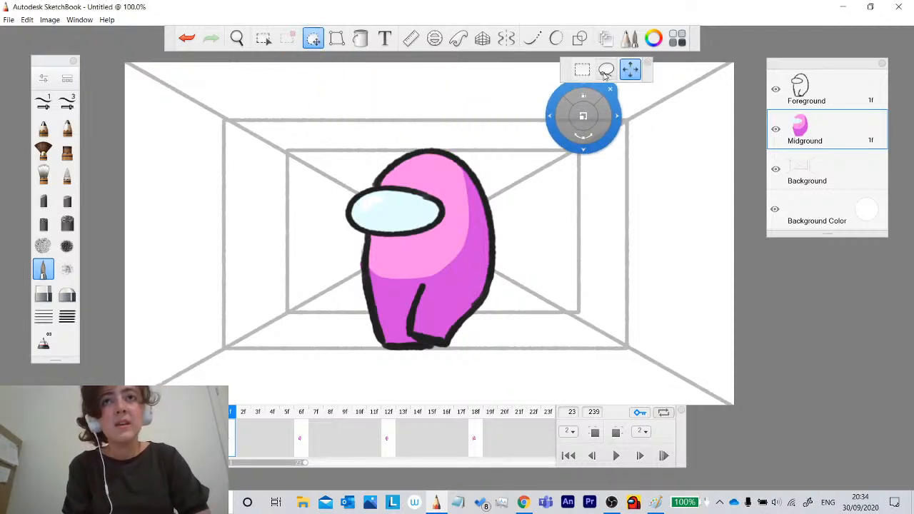
pyautogui.moveTo(400, 201); pyautogui.dragTo(346, 205)
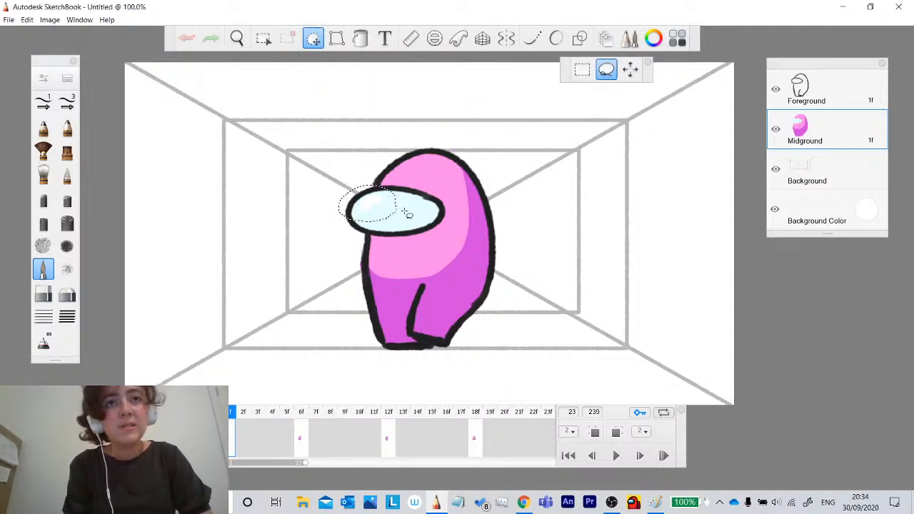
pyautogui.press('Delete')
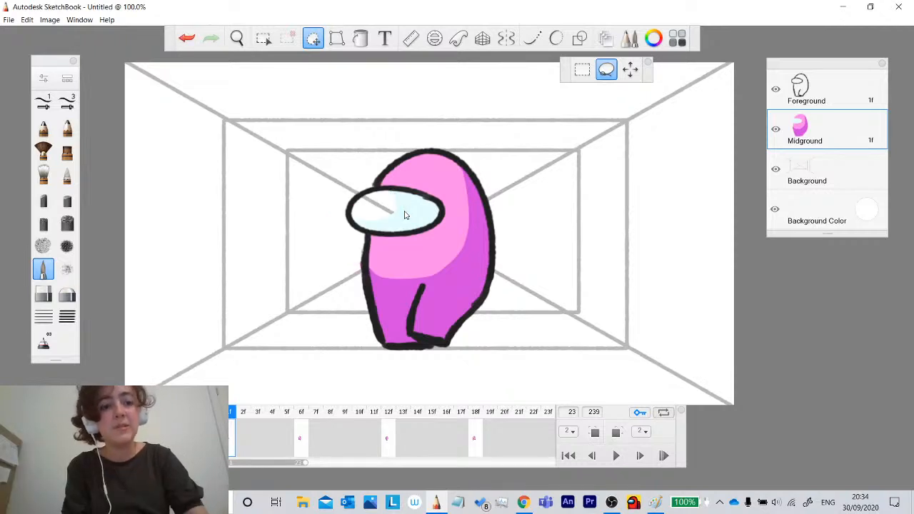
pyautogui.hotkey('ctrl', 'z')
pyautogui.click(313, 439)
pyautogui.click(301, 439)
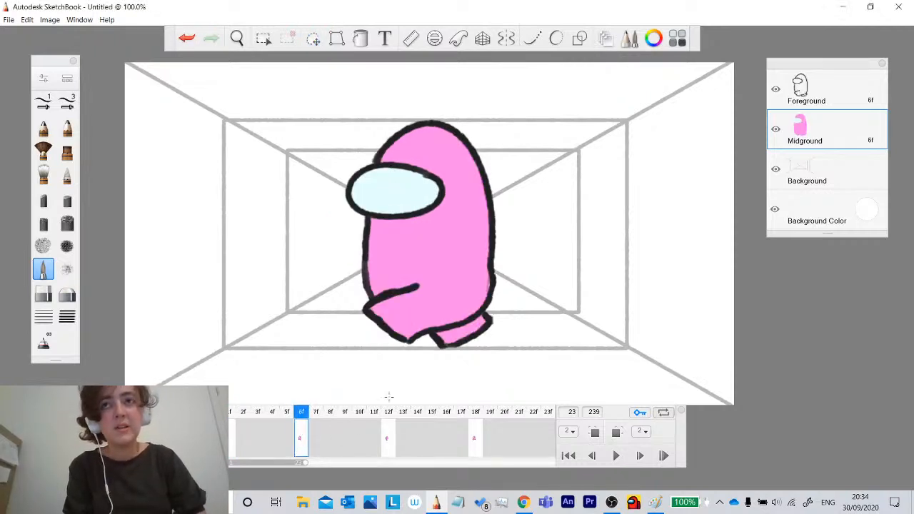
pyautogui.hotkey('ctrl', 'v')
pyautogui.moveTo(238, 314); pyautogui.dragTo(244, 295)
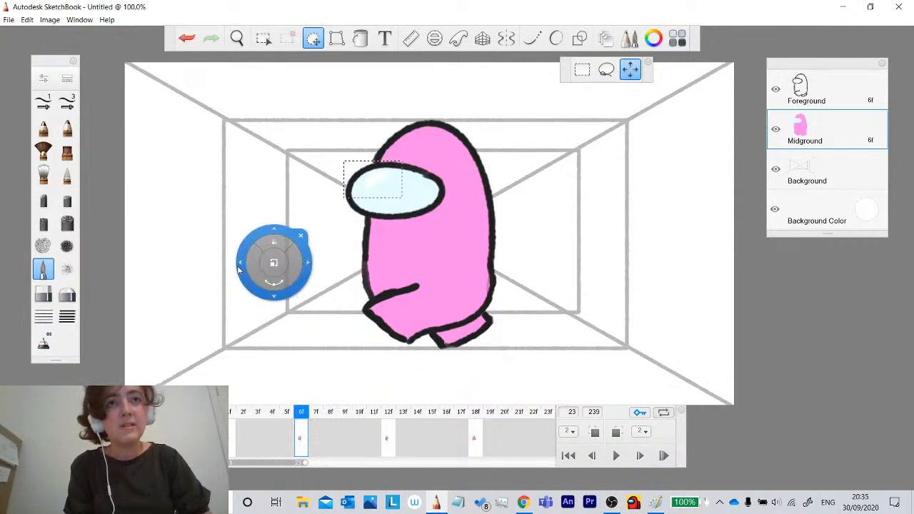
pyautogui.click(299, 235)
# Try to transfer the shaded frame 1 drawing to the frame 12 keyframe in the timeline.
pyautogui.click(391, 429)
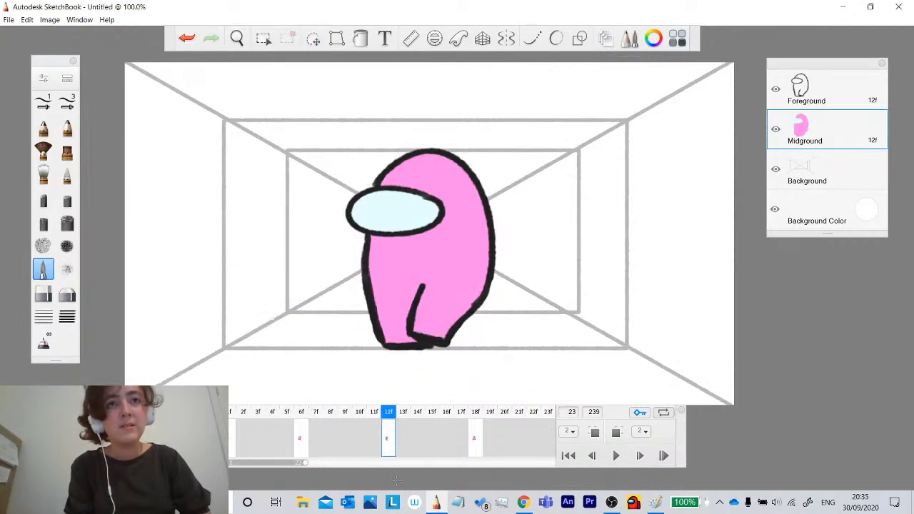
pyautogui.click(237, 440)
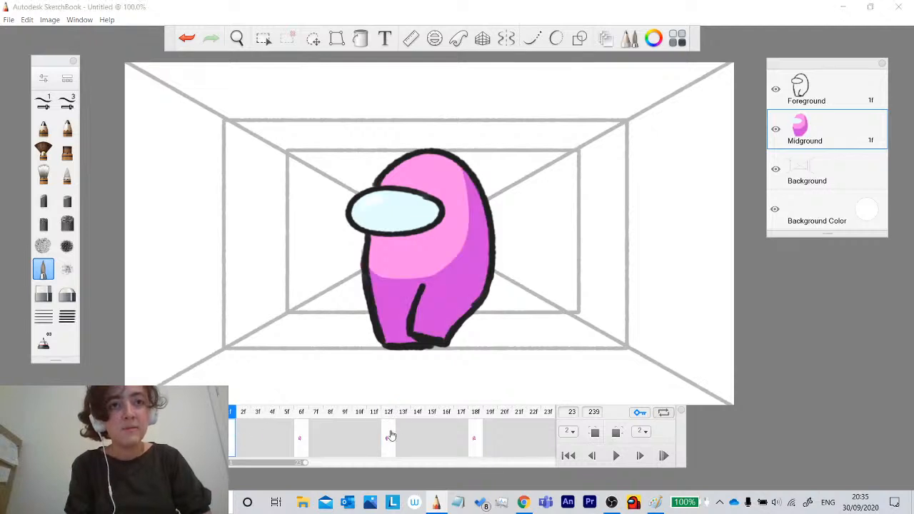
pyautogui.click(387, 435)
pyautogui.click(236, 439)
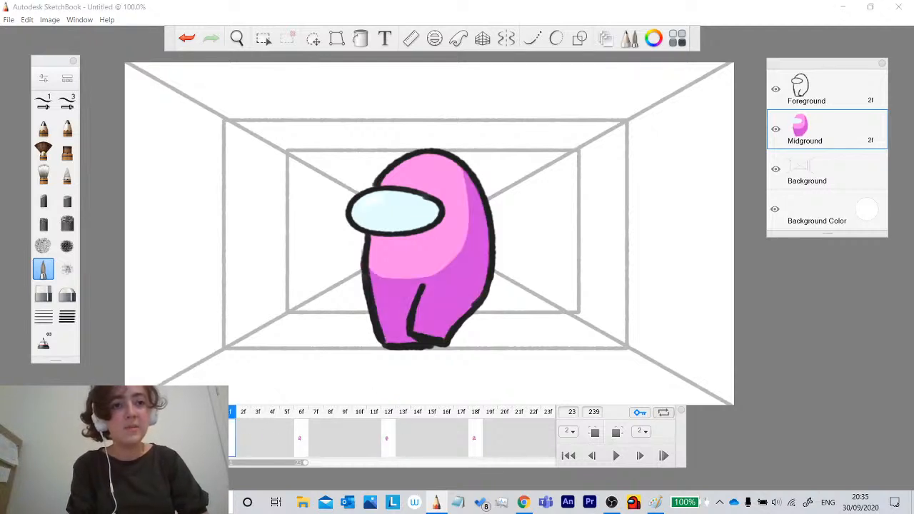
pyautogui.click(388, 435)
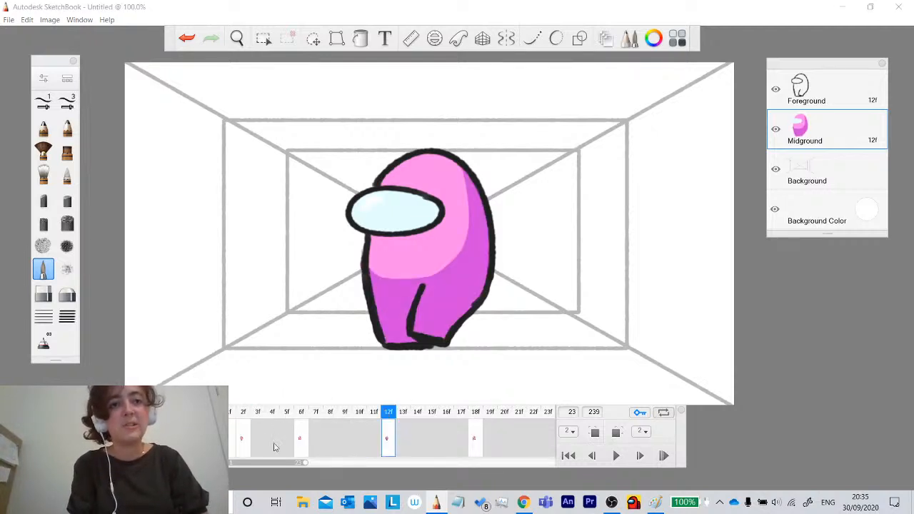
pyautogui.click(244, 443)
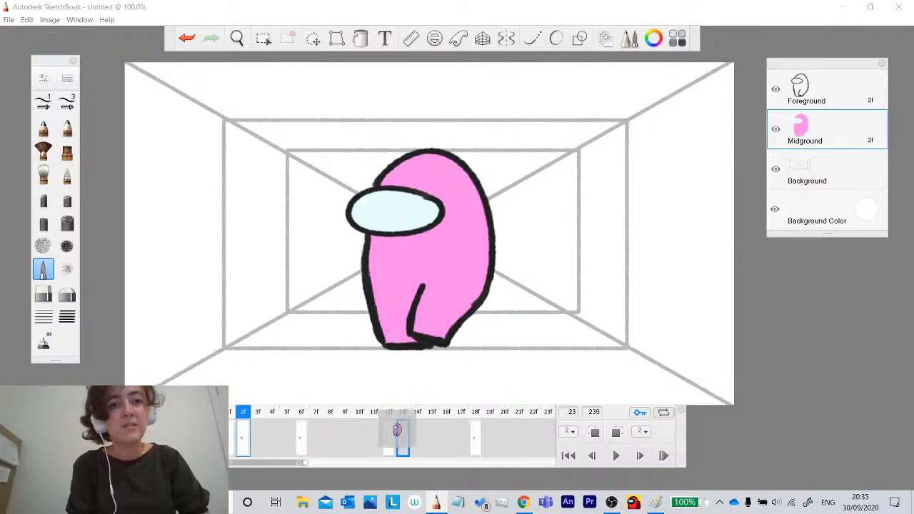
pyautogui.click(386, 435)
pyautogui.click(243, 437)
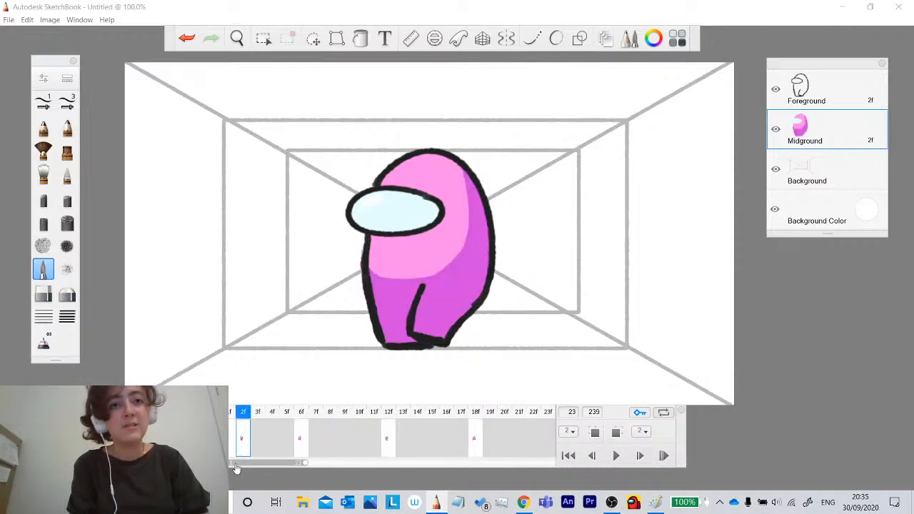
# Move the shaded keyframe from frame 2 to frame 11 and try swapping it with the frame 12 keyframe.
pyautogui.moveTo(243, 437); pyautogui.dragTo(372, 440)
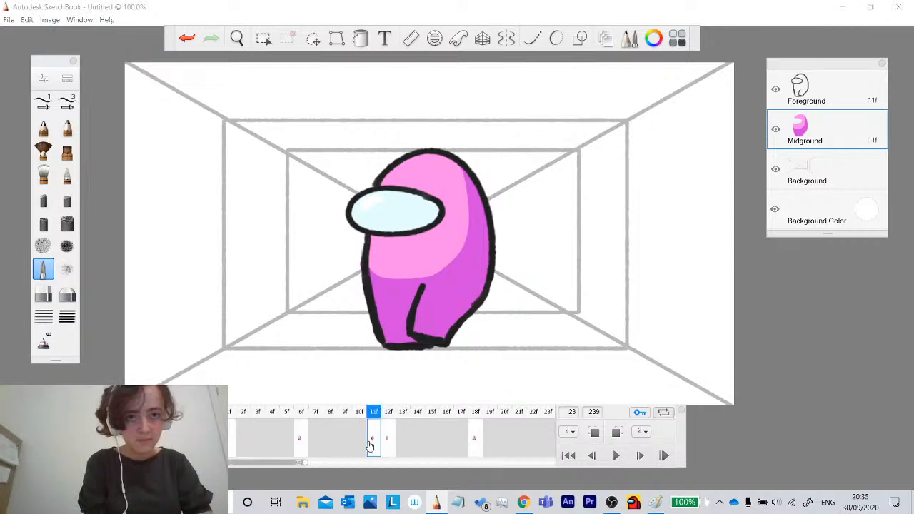
pyautogui.click(386, 437)
pyautogui.click(372, 440)
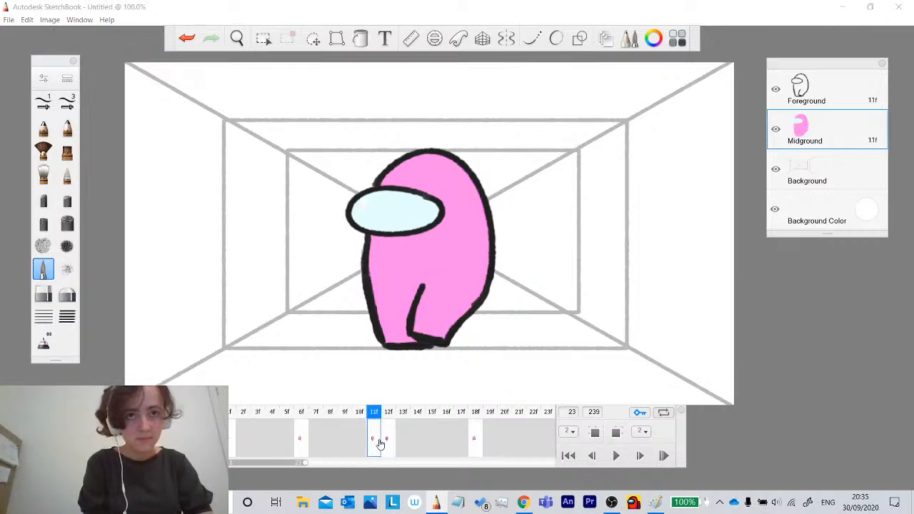
pyautogui.click(388, 442)
pyautogui.click(373, 442)
pyautogui.moveTo(373, 442); pyautogui.dragTo(417, 437)
# Undo the extra keyframe at frame 2 and insert one held frame into the first pose.
pyautogui.click(419, 436)
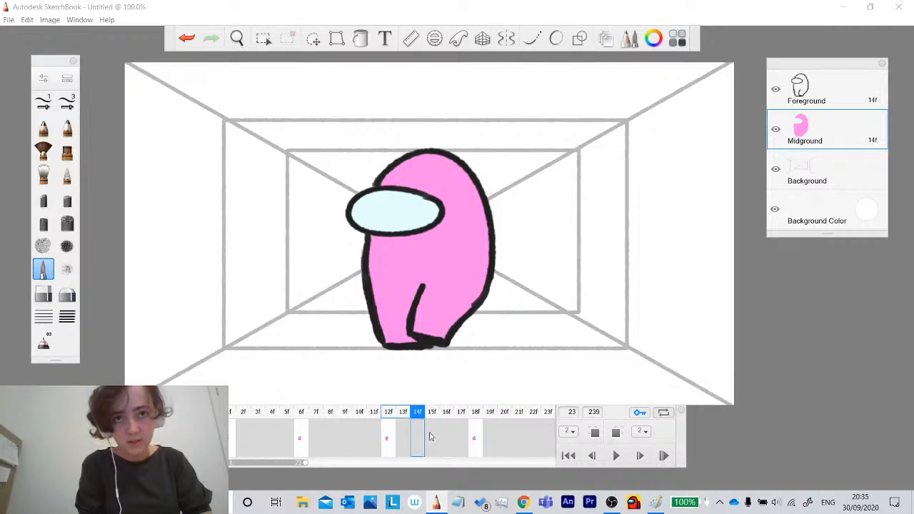
pyautogui.click(432, 437)
pyautogui.click(460, 432)
pyautogui.click(320, 438)
pyautogui.click(347, 440)
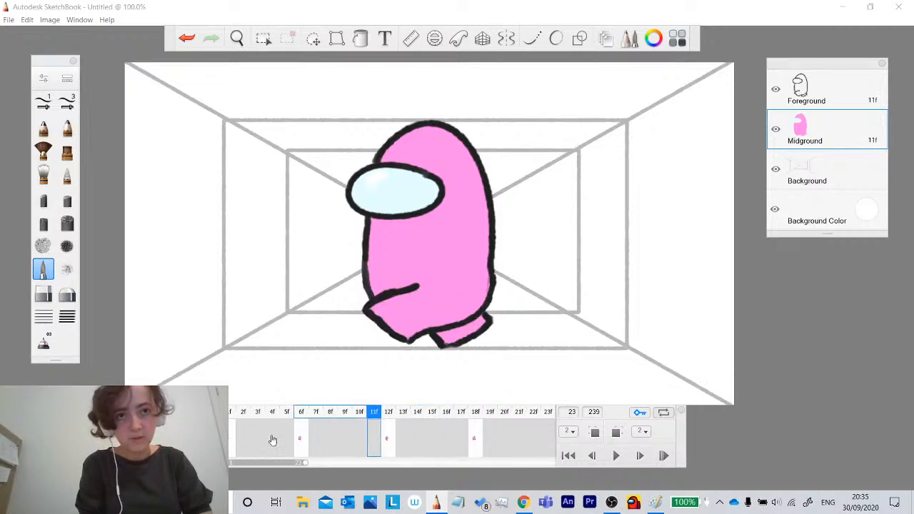
pyautogui.click(243, 438)
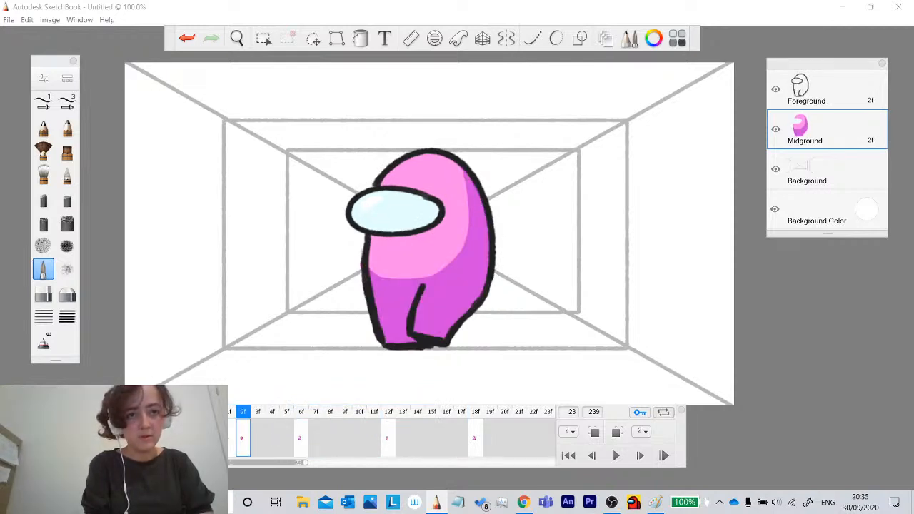
pyautogui.hotkey('ctrl', 'z')
pyautogui.press('F7')
pyautogui.hotkey('ctrl', 'z')
pyautogui.press('F5')
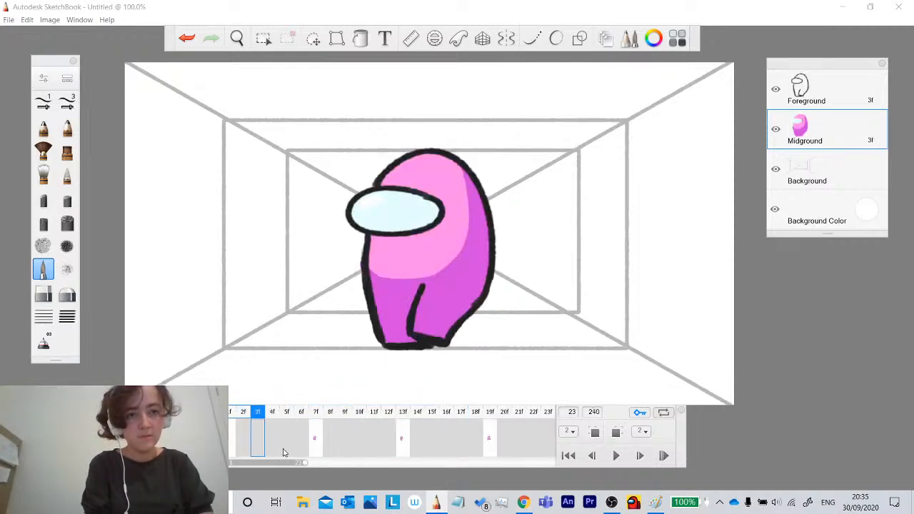
# Insert one held frame at frame 20 to extend the last walking pose.
pyautogui.click(508, 433)
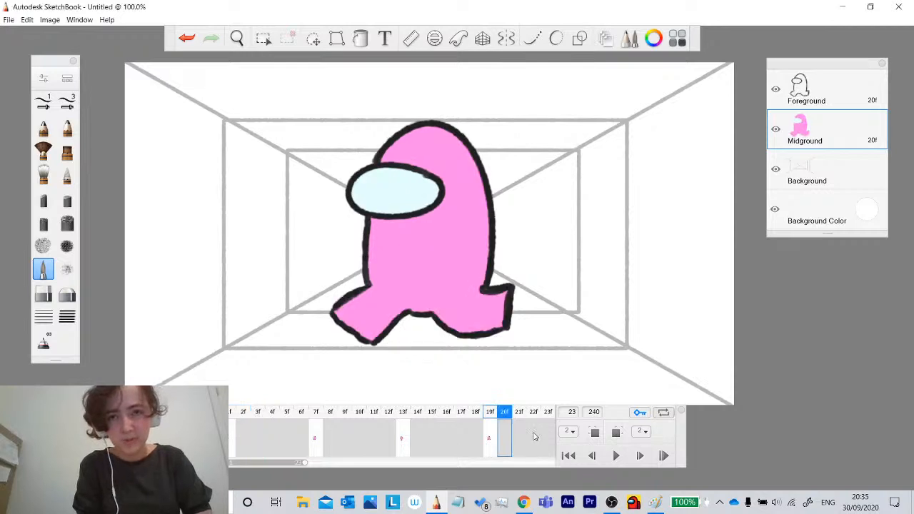
pyautogui.press('F5')
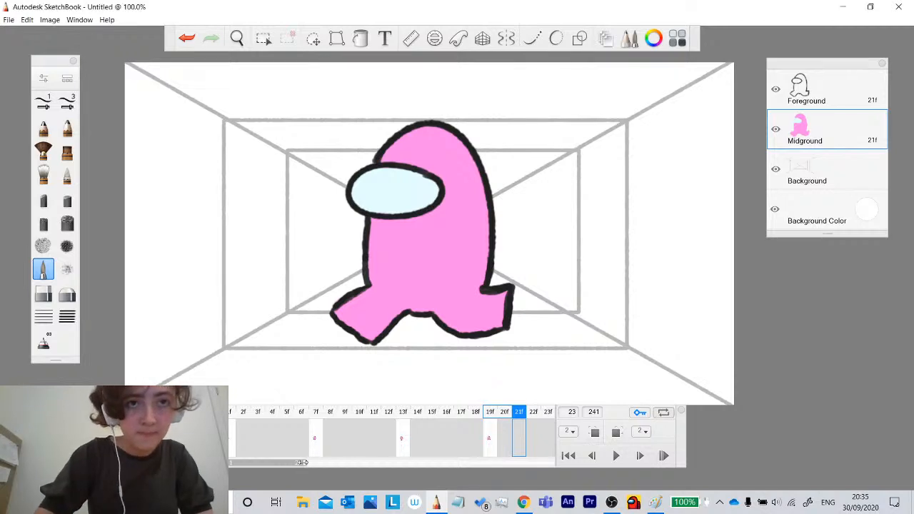
pyautogui.moveTo(305, 463); pyautogui.dragTo(303, 464)
# Compare frames 1 and 7, pick the first line brush and enable onion skin for 1 previous frame at frame 7.
pyautogui.click(315, 443)
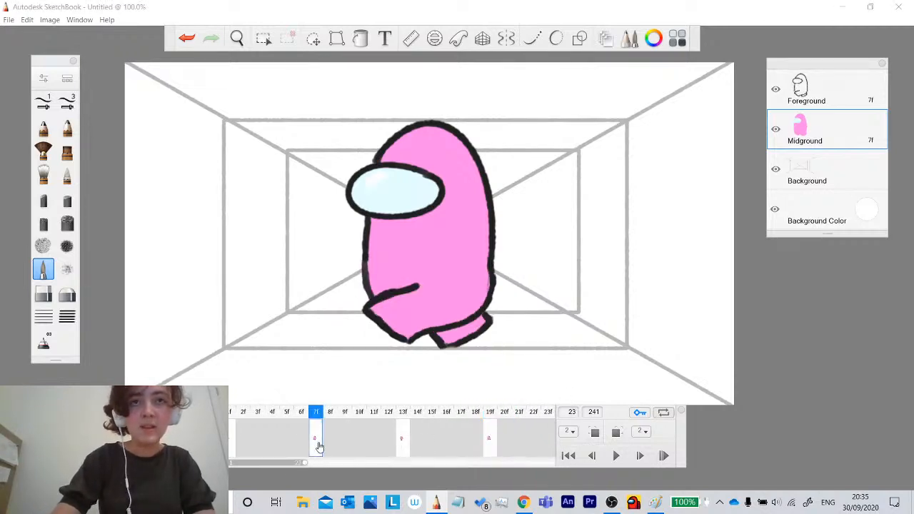
pyautogui.click(236, 440)
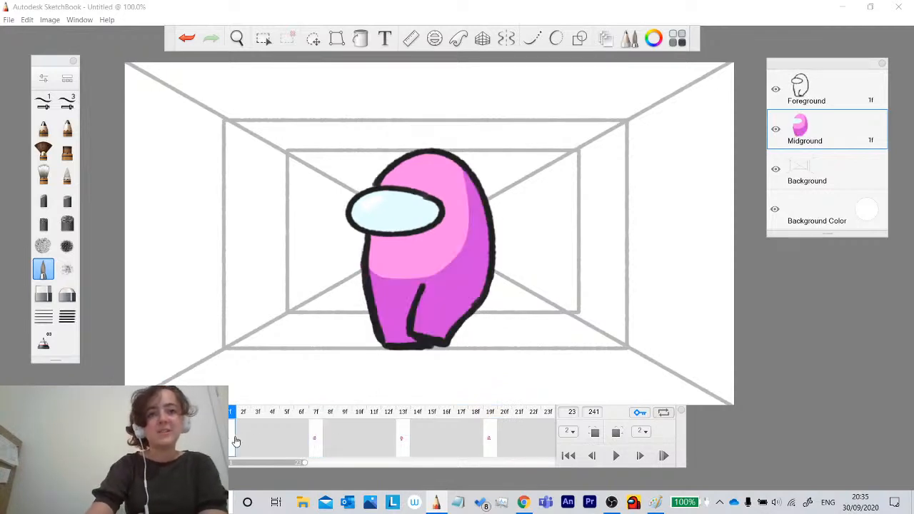
pyautogui.click(313, 445)
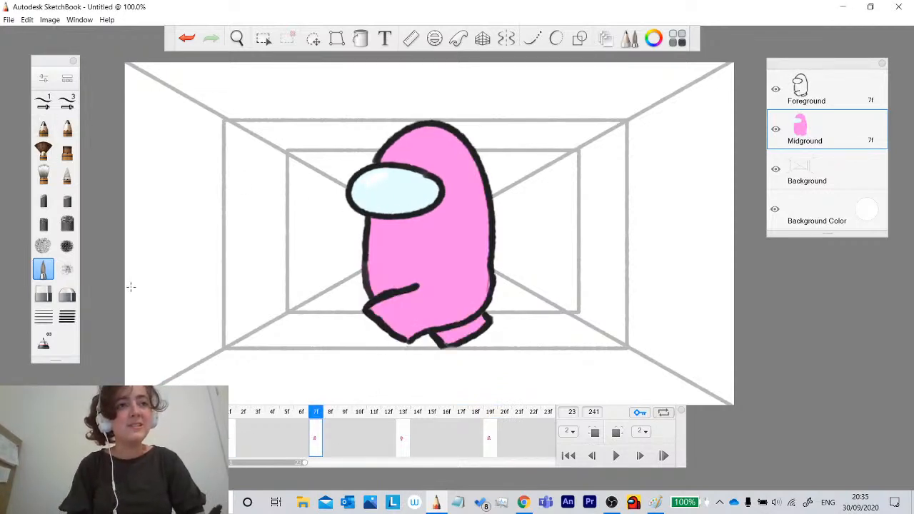
pyautogui.click(231, 443)
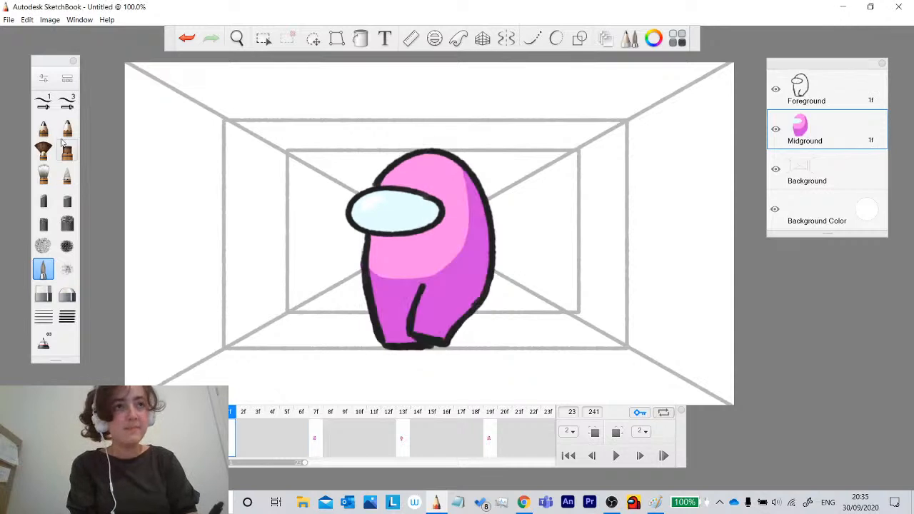
pyautogui.click(43, 102)
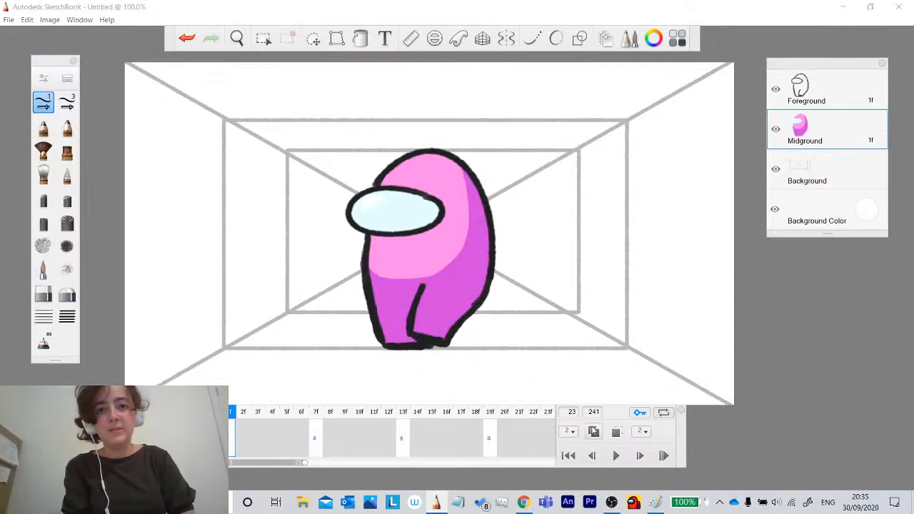
pyautogui.click(569, 431)
pyautogui.click(568, 440)
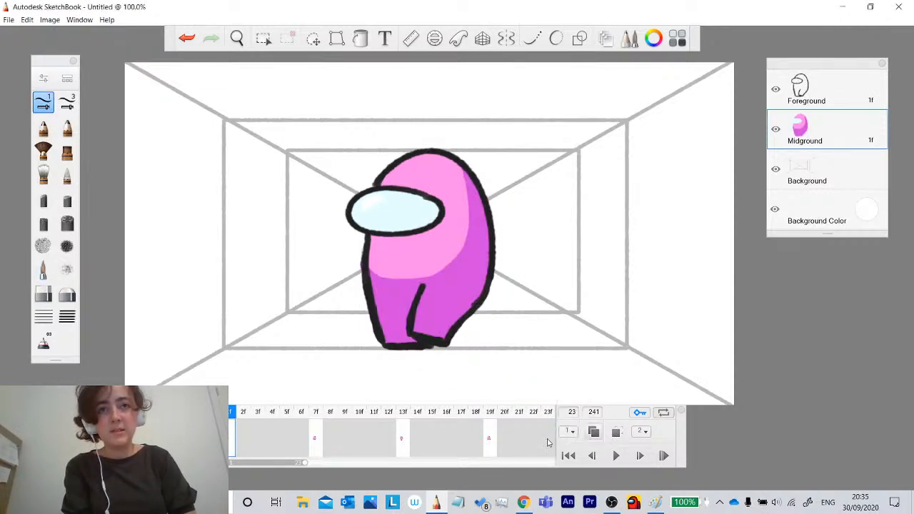
pyautogui.click(318, 442)
pyautogui.click(589, 433)
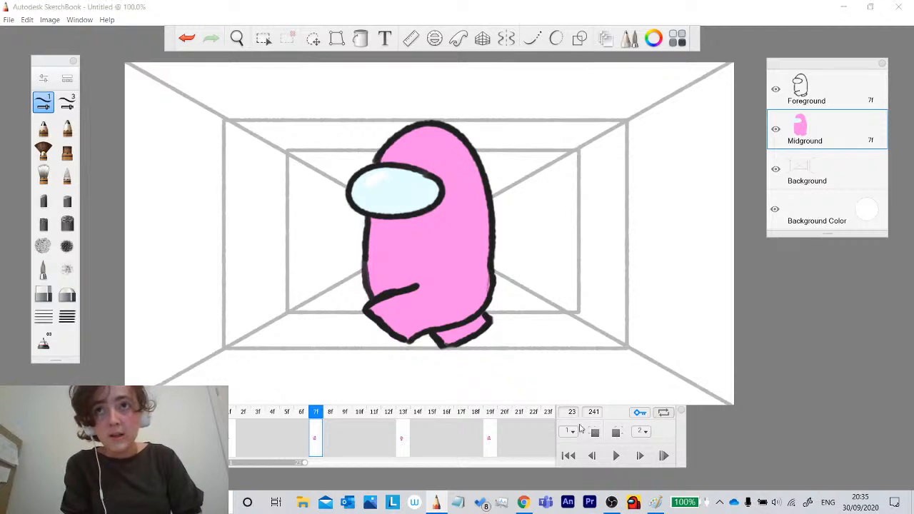
pyautogui.click(596, 434)
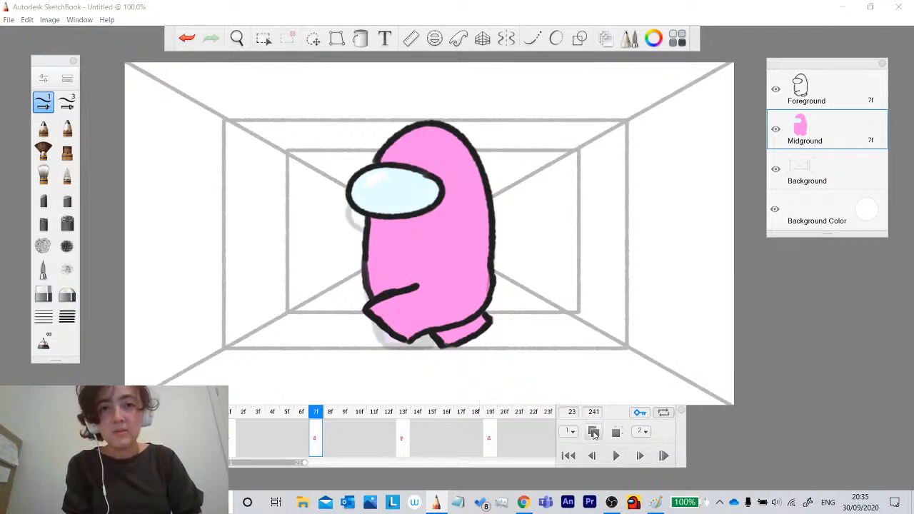
# Turn off the previous-frame onion skin and try a shading stroke down the character's back in frame 7, undoing it.
pyautogui.click(594, 434)
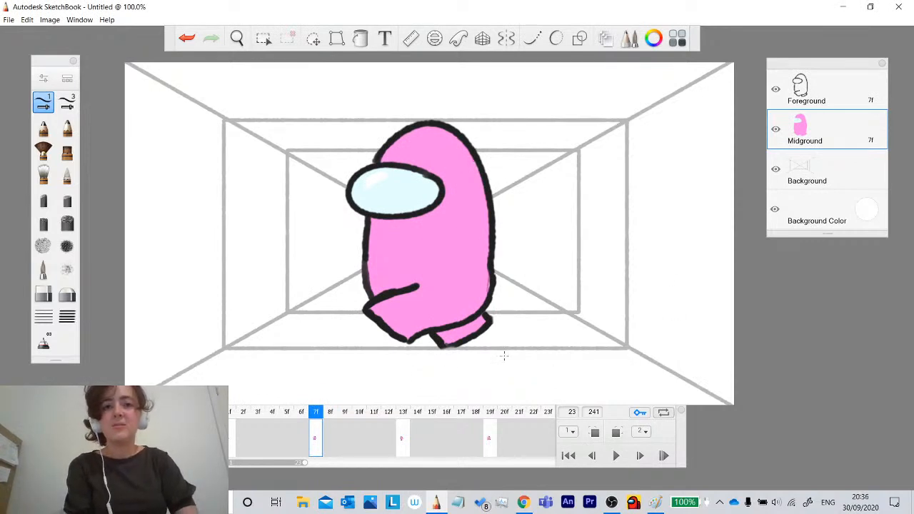
pyautogui.click(231, 444)
pyautogui.click(316, 442)
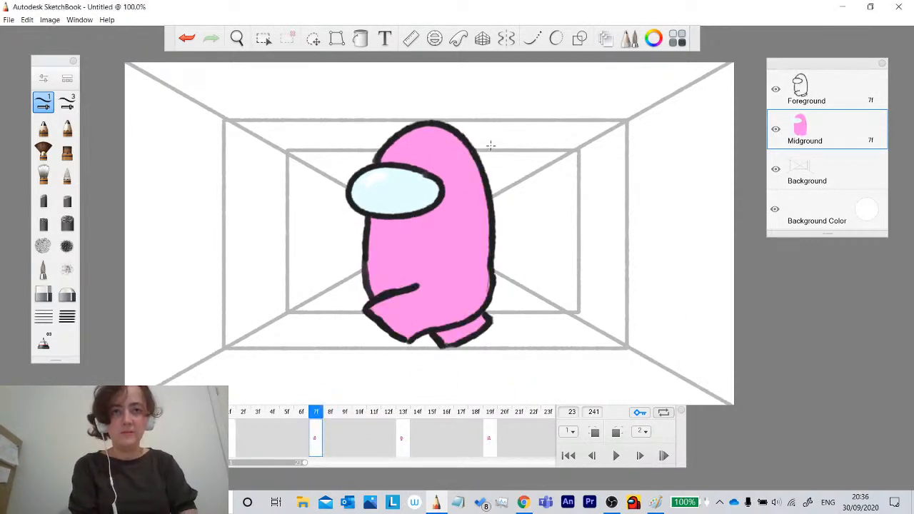
pyautogui.moveTo(472, 160); pyautogui.dragTo(475, 207)
pyautogui.click(186, 37)
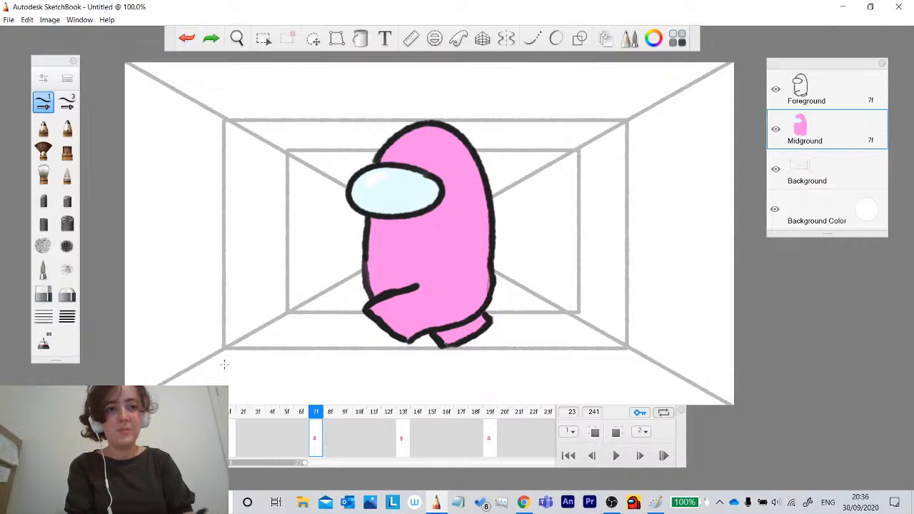
# Check frame 1's shading and the purple-pink colour, and draw the curved shadow boundary down the character's back in frame 7.
pyautogui.click(234, 439)
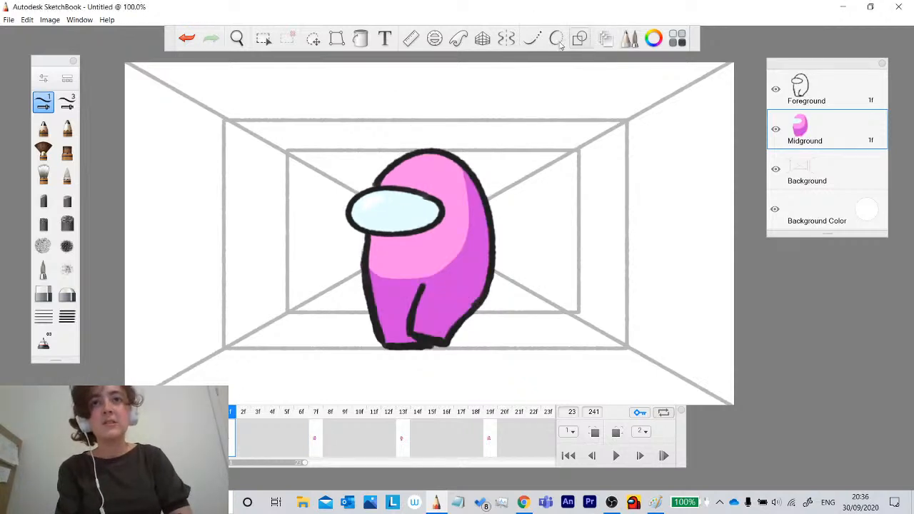
pyautogui.click(654, 38)
pyautogui.click(684, 357)
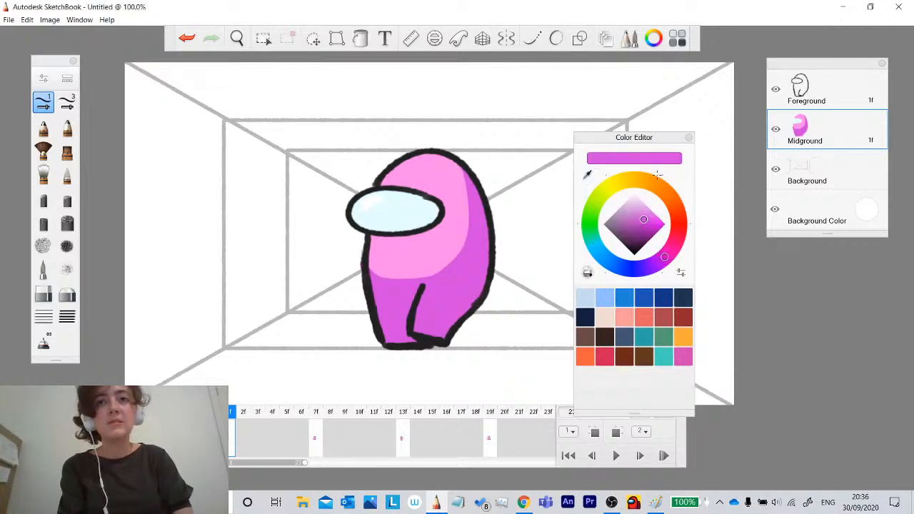
pyautogui.click(689, 138)
pyautogui.click(313, 437)
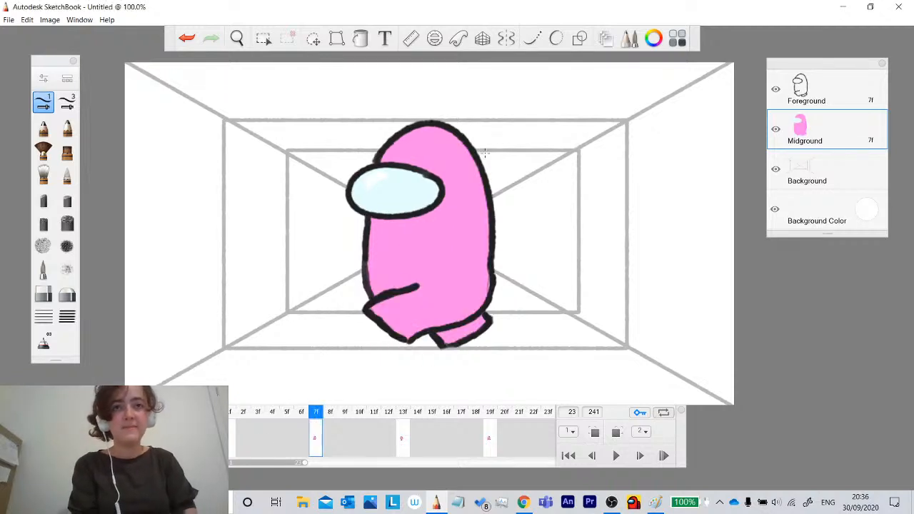
pyautogui.moveTo(470, 151)
pyautogui.mouseDown()
pyautogui.moveTo(472, 198)
pyautogui.moveTo(413, 275)
pyautogui.mouseUp()
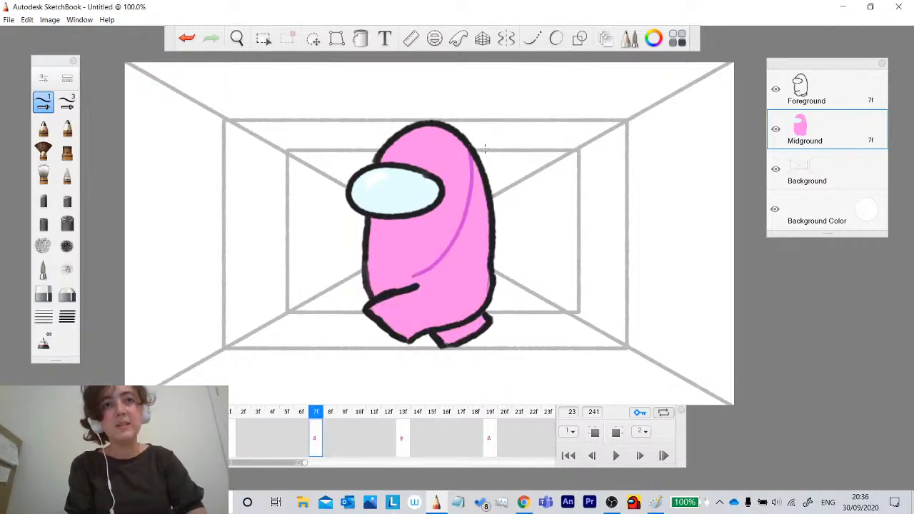
pyautogui.moveTo(473, 163)
pyautogui.mouseDown()
pyautogui.moveTo(487, 213)
pyautogui.moveTo(480, 255)
pyautogui.moveTo(476, 245)
pyautogui.mouseUp()
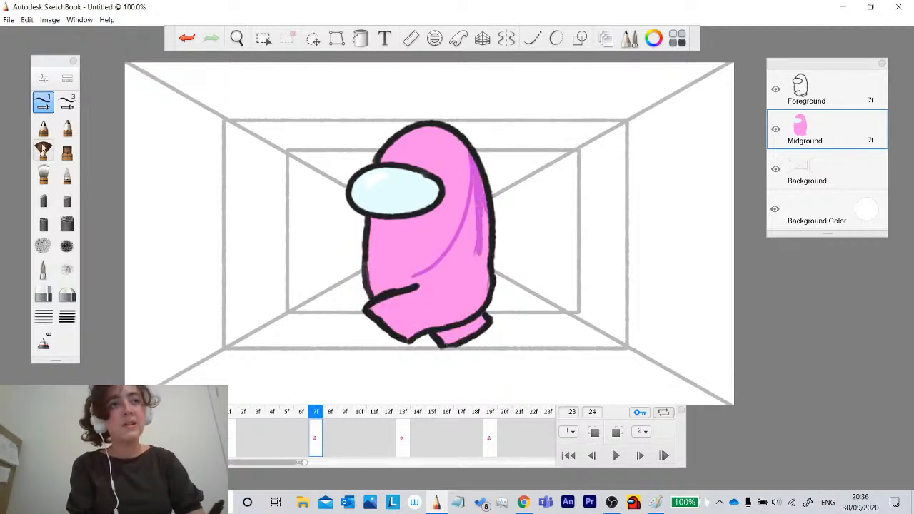
# Fill frame 7's back, lower body and front leg with solid purple-pink shading and erase the spill outside the front outline.
pyautogui.click(43, 268)
pyautogui.moveTo(477, 170)
pyautogui.mouseDown()
pyautogui.moveTo(484, 239)
pyautogui.moveTo(475, 170)
pyautogui.moveTo(478, 295)
pyautogui.mouseUp()
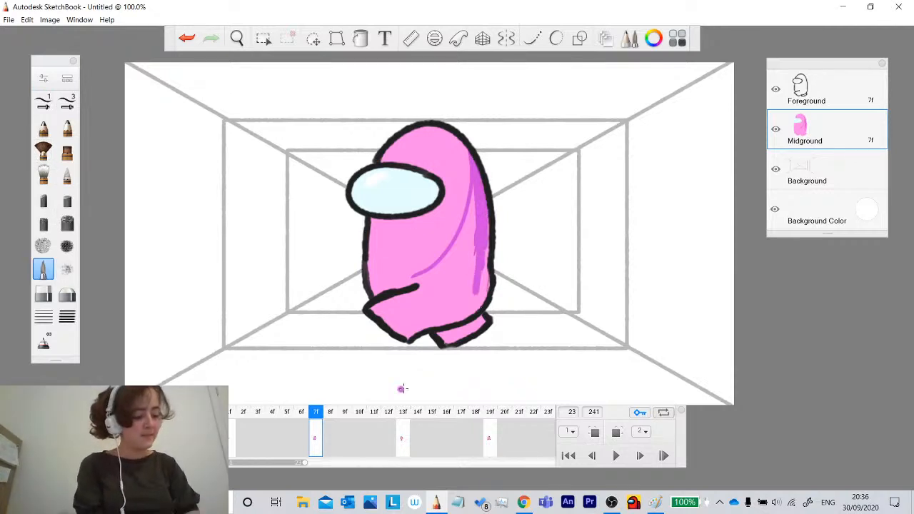
pyautogui.moveTo(487, 220)
pyautogui.mouseDown()
pyautogui.moveTo(464, 313)
pyautogui.moveTo(443, 320)
pyautogui.mouseUp()
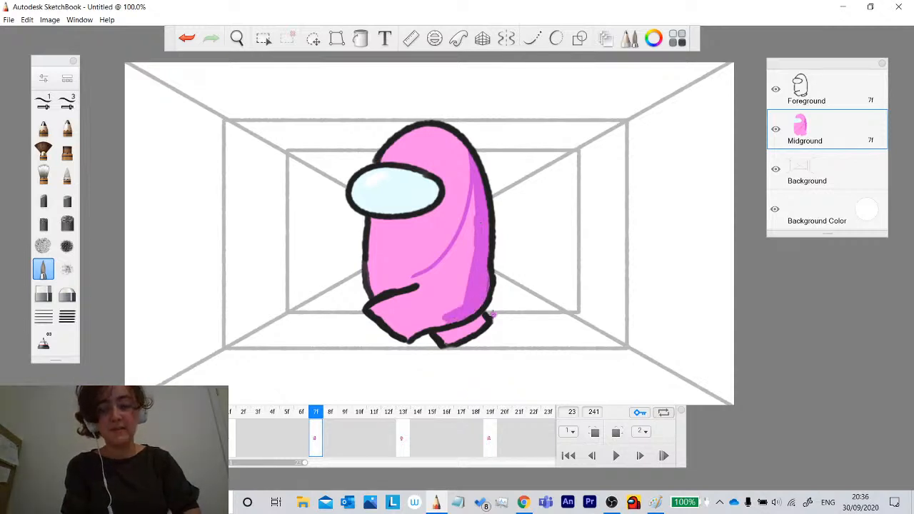
pyautogui.press(']')
pyautogui.moveTo(461, 281)
pyautogui.mouseDown()
pyautogui.moveTo(444, 296)
pyautogui.moveTo(474, 214)
pyautogui.moveTo(471, 191)
pyautogui.moveTo(437, 281)
pyautogui.moveTo(461, 234)
pyautogui.moveTo(422, 297)
pyautogui.moveTo(436, 307)
pyautogui.moveTo(411, 325)
pyautogui.moveTo(436, 328)
pyautogui.moveTo(409, 334)
pyautogui.moveTo(371, 312)
pyautogui.moveTo(411, 294)
pyautogui.moveTo(396, 321)
pyautogui.mouseUp()
pyautogui.moveTo(444, 272)
pyautogui.mouseDown()
pyautogui.moveTo(386, 283)
pyautogui.moveTo(424, 278)
pyautogui.mouseUp()
pyautogui.moveTo(367, 259); pyautogui.dragTo(365, 262)
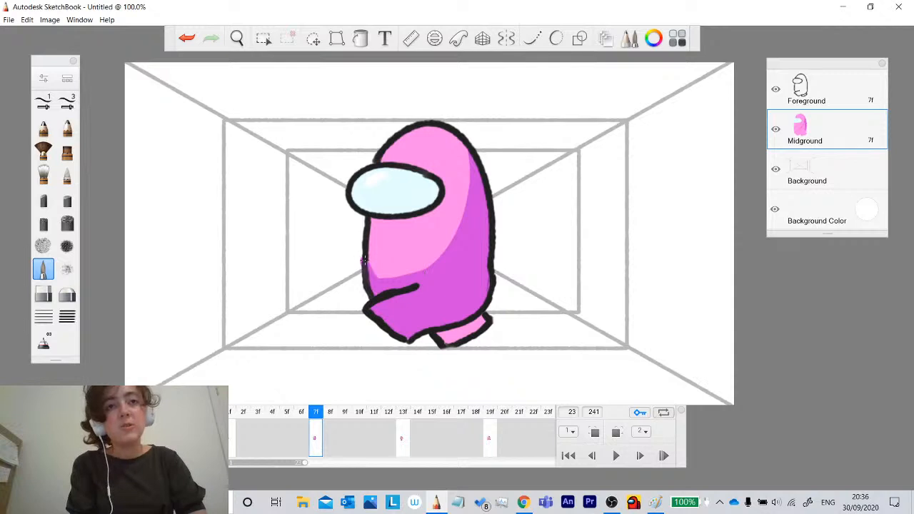
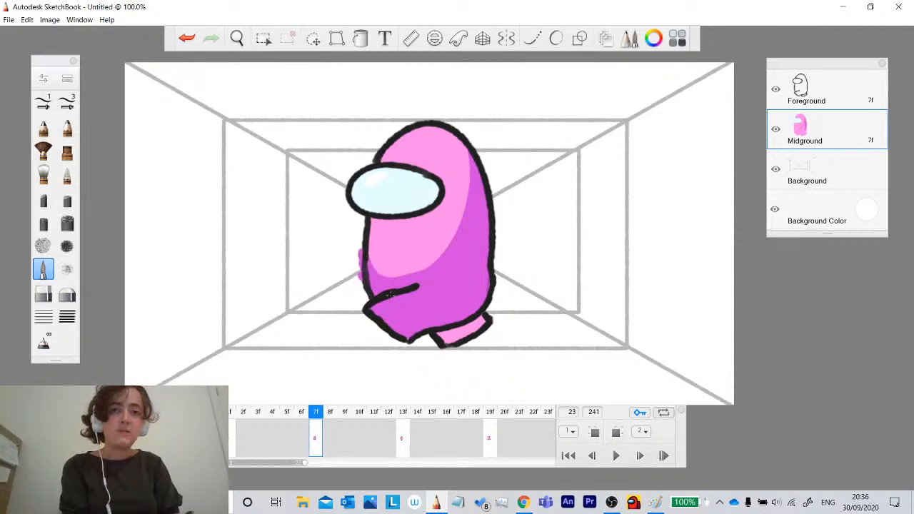
pyautogui.press('e')
pyautogui.moveTo(351, 253); pyautogui.dragTo(358, 248)
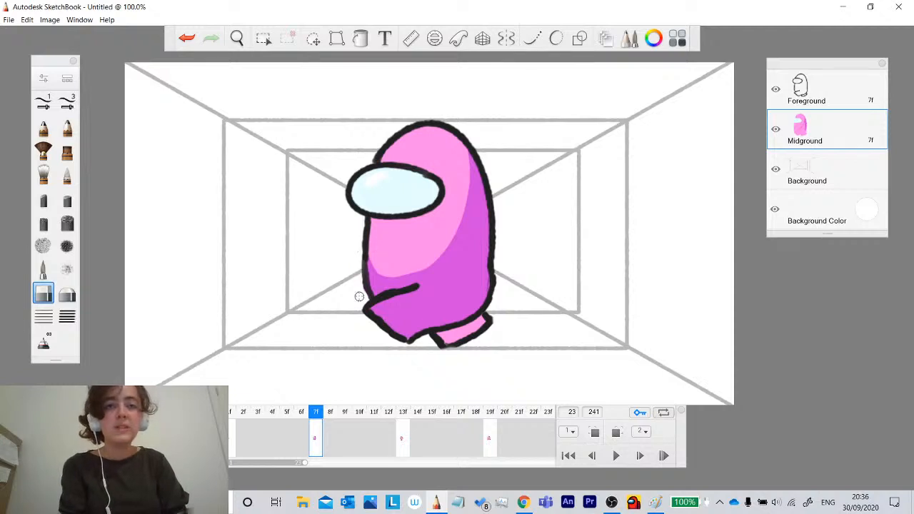
# Shade the rear foot purple-pink in frame 7, undo the stray dot beside the visor and touch up the shadow's front edge.
pyautogui.click(43, 102)
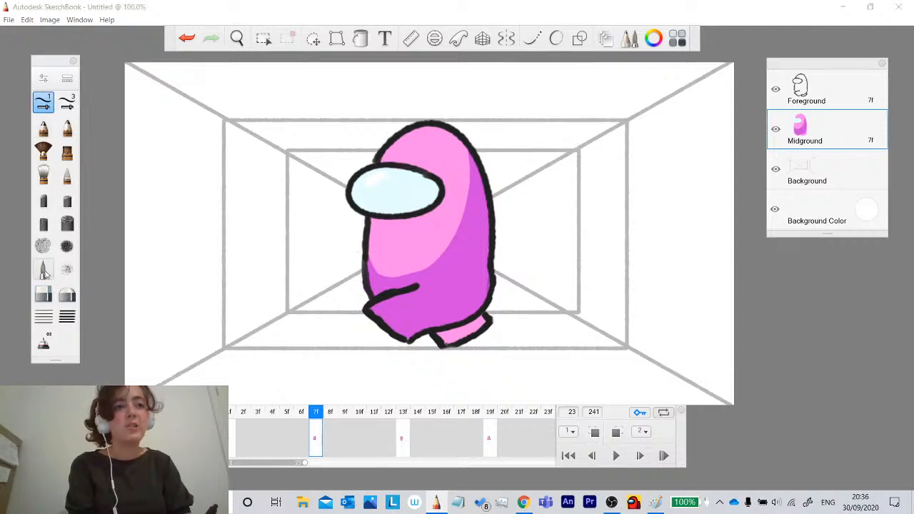
pyautogui.click(44, 271)
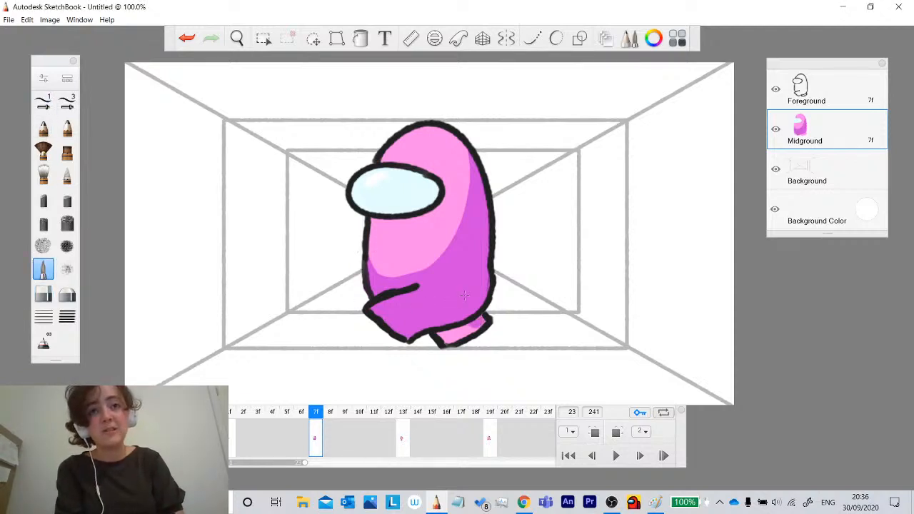
pyautogui.moveTo(479, 325); pyautogui.dragTo(450, 341)
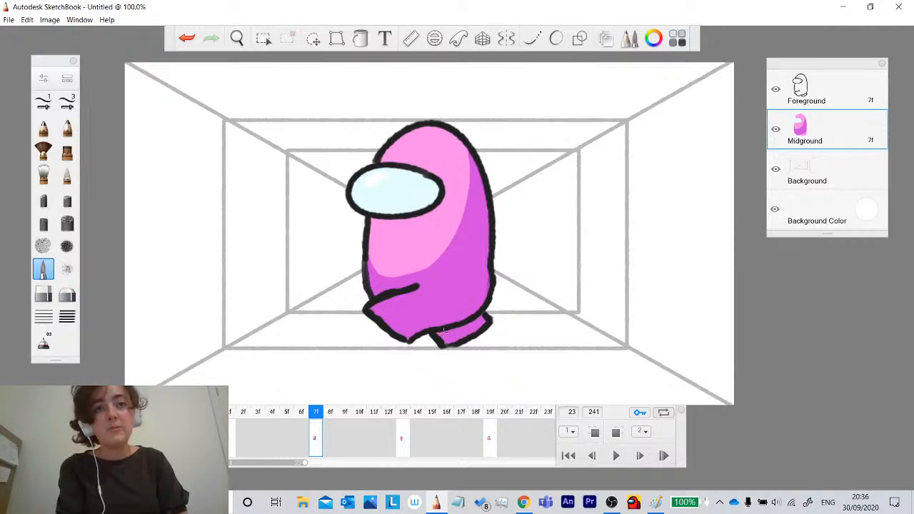
pyautogui.click(187, 38)
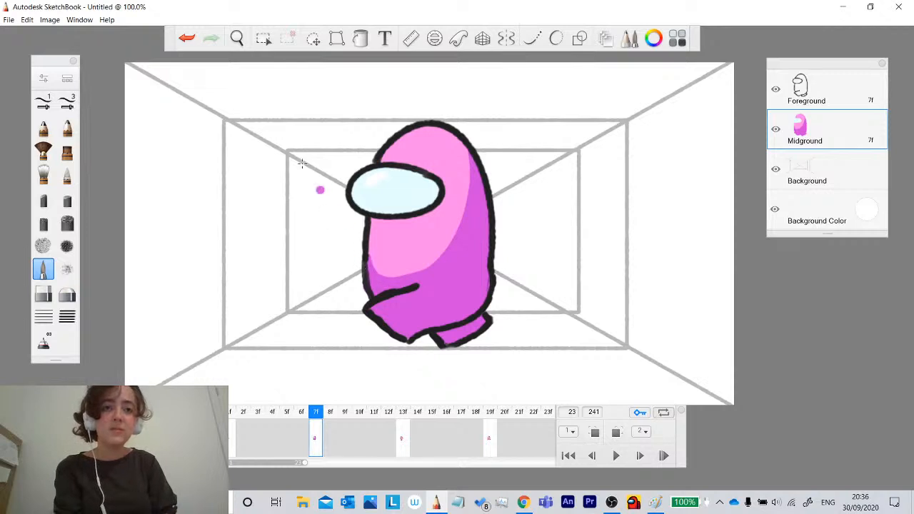
pyautogui.hotkey('ctrl', 'z')
pyautogui.moveTo(369, 265); pyautogui.dragTo(371, 270)
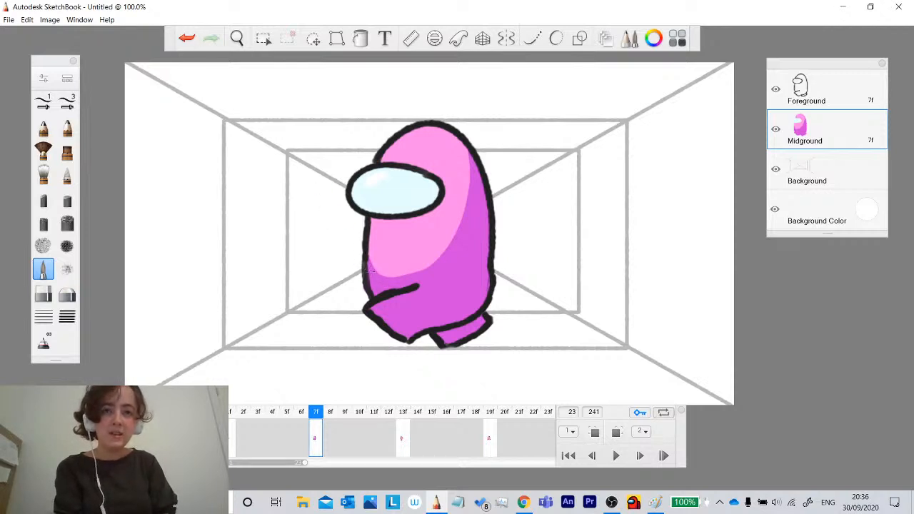
# Replace the unshaded keyframe at frame 13 with the shaded frame 1 pose and clear the leftover keyframe at frame 2.
pyautogui.click(417, 442)
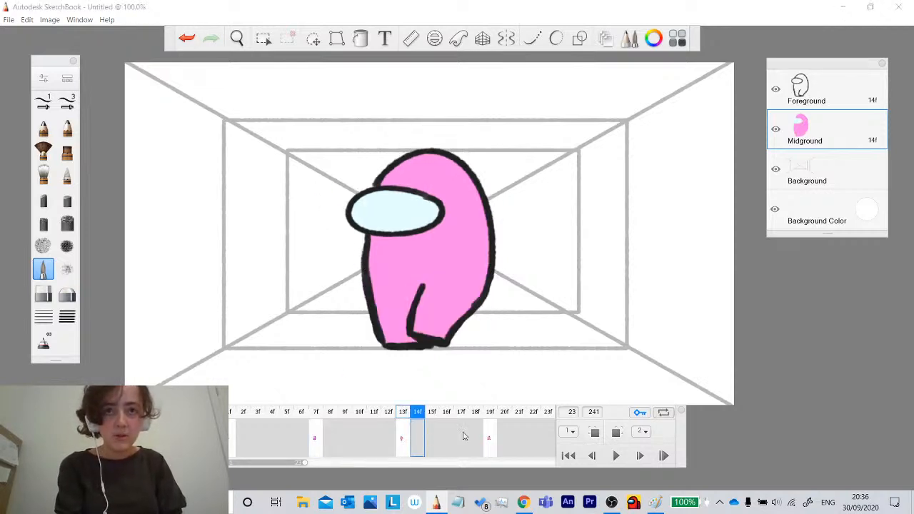
pyautogui.click(403, 446)
pyautogui.click(230, 448)
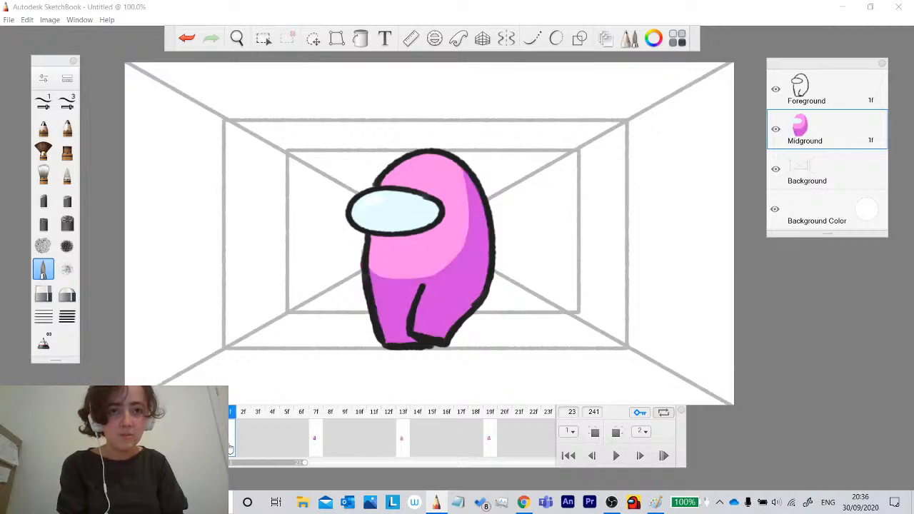
pyautogui.moveTo(230, 445); pyautogui.dragTo(404, 438)
pyautogui.click(254, 443)
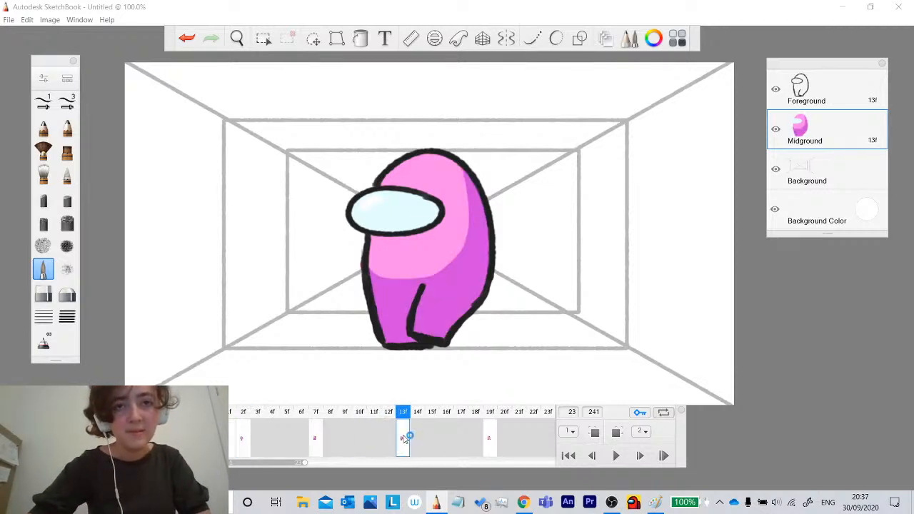
pyautogui.click(241, 443)
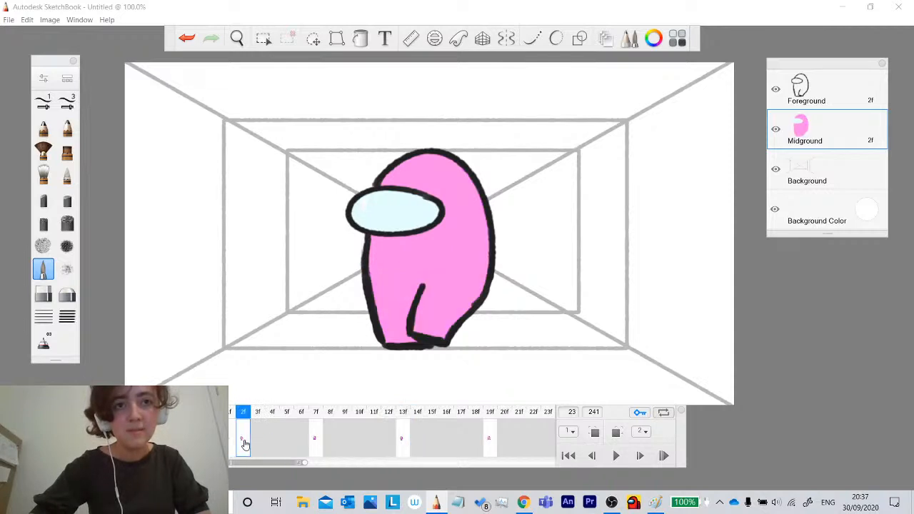
pyautogui.click(401, 444)
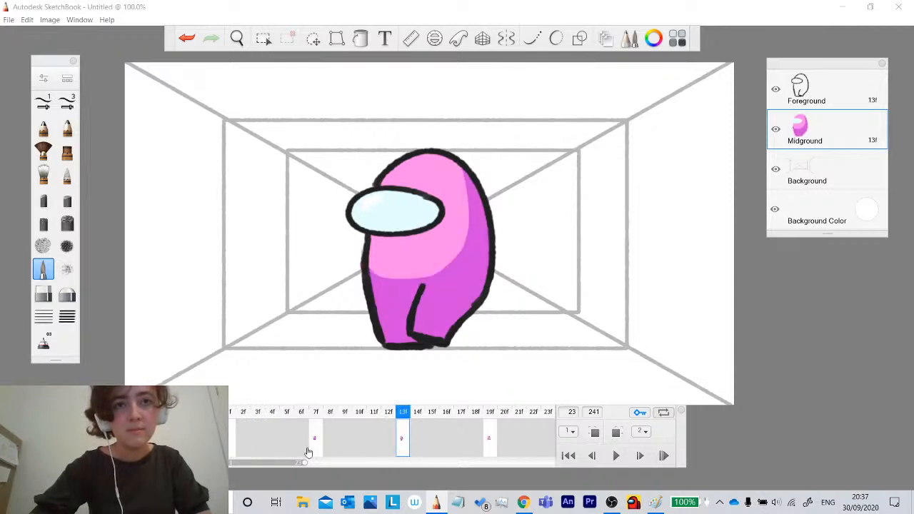
pyautogui.click(230, 452)
# Compare frames 19 and 7, and paint the purple-pink shadow boundary down the back in frame 19, undoing the excess strokes.
pyautogui.click(491, 446)
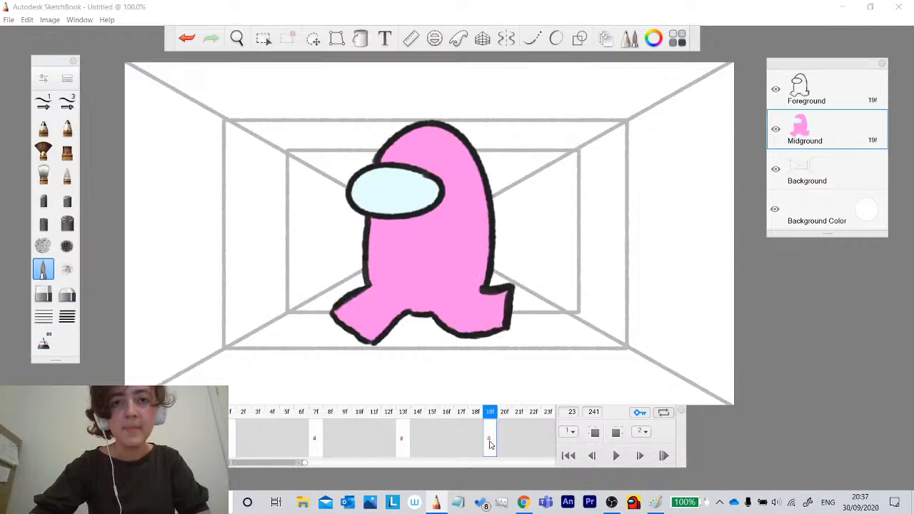
pyautogui.click(314, 442)
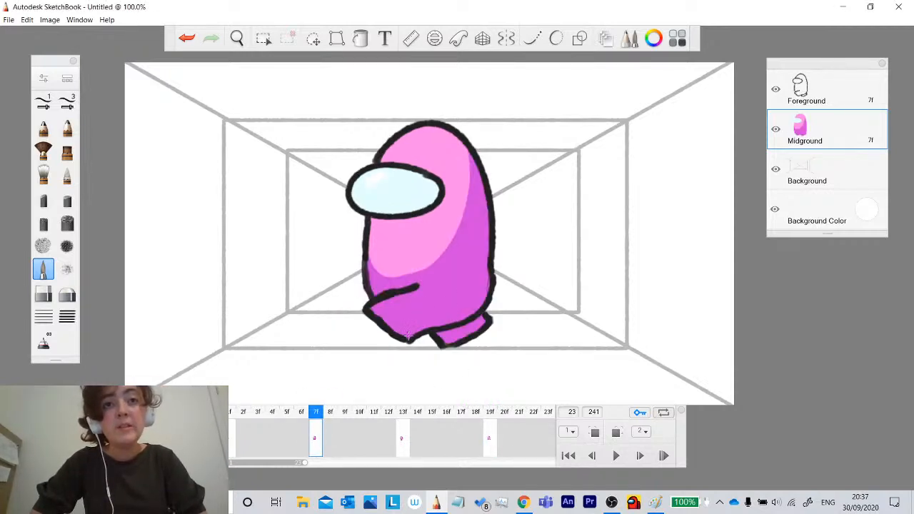
pyautogui.click(43, 126)
pyautogui.click(490, 457)
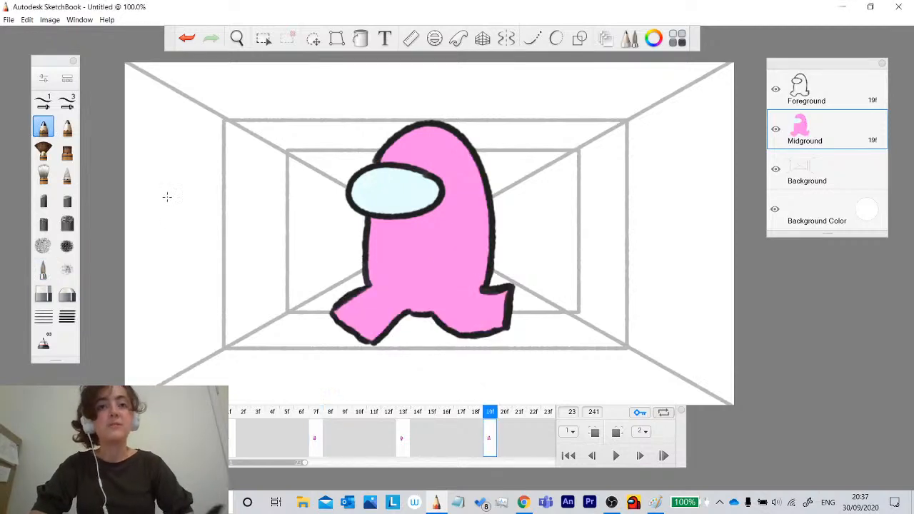
pyautogui.click(43, 246)
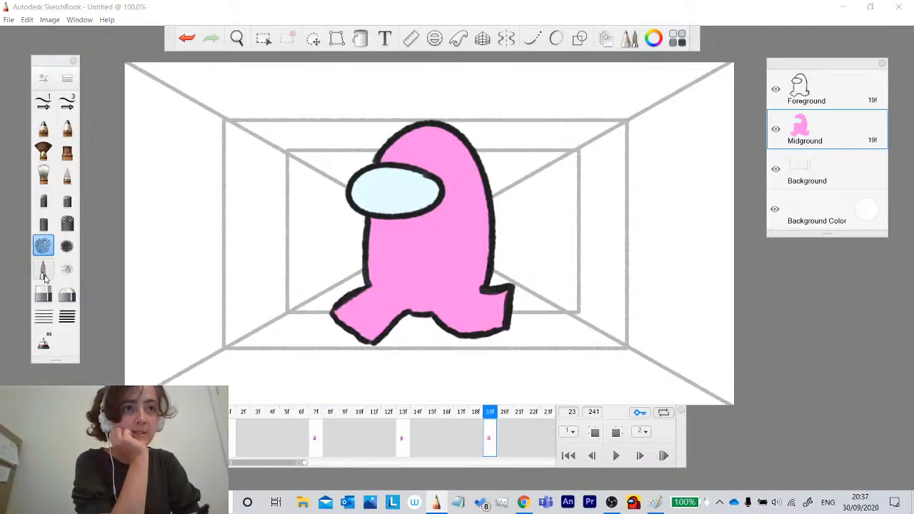
pyautogui.click(44, 271)
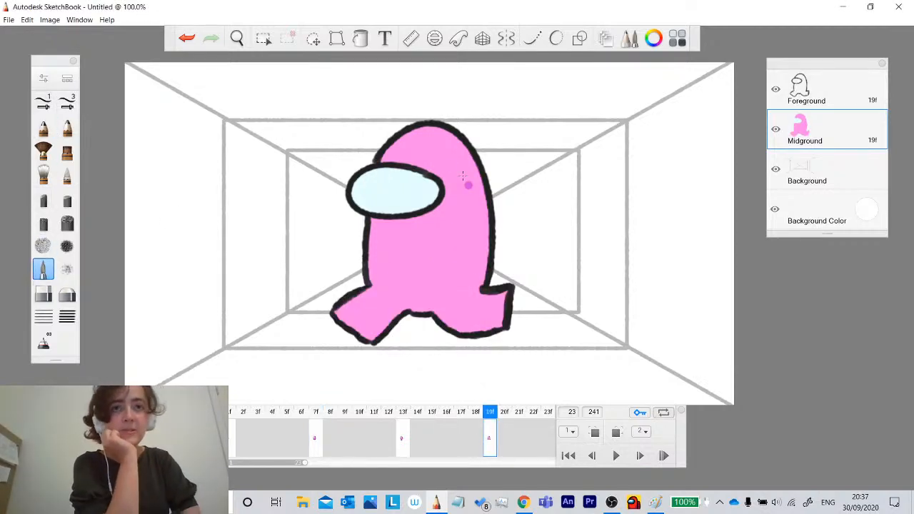
pyautogui.click(187, 38)
pyautogui.moveTo(473, 154)
pyautogui.mouseDown()
pyautogui.moveTo(466, 242)
pyautogui.moveTo(437, 291)
pyautogui.moveTo(478, 263)
pyautogui.moveTo(484, 283)
pyautogui.mouseUp()
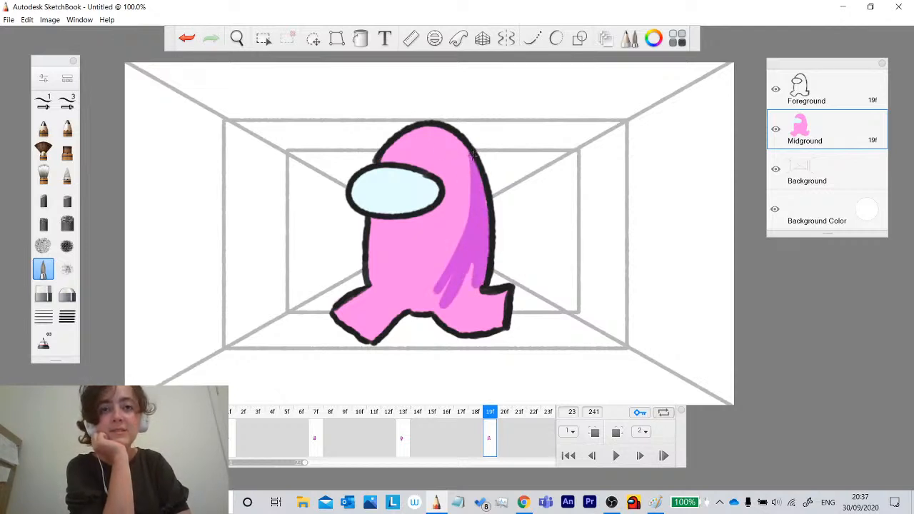
pyautogui.click(188, 39)
pyautogui.click(187, 39)
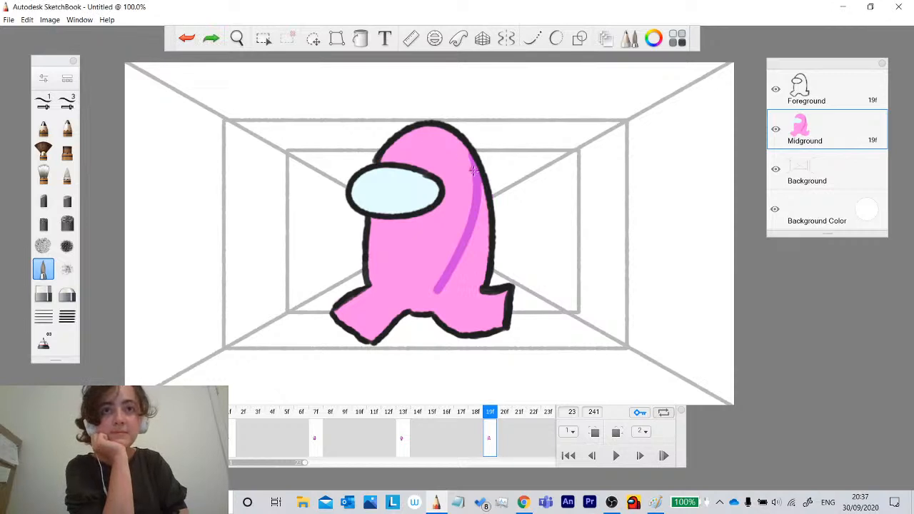
# Fill frame 19's back, lower body and both legs with purple-pink shading, rounding the shadow's upper edge across the belly.
pyautogui.moveTo(480, 182)
pyautogui.mouseDown()
pyautogui.moveTo(484, 247)
pyautogui.moveTo(466, 306)
pyautogui.moveTo(478, 314)
pyautogui.moveTo(504, 299)
pyautogui.moveTo(499, 327)
pyautogui.moveTo(468, 327)
pyautogui.moveTo(492, 327)
pyautogui.moveTo(457, 318)
pyautogui.moveTo(466, 312)
pyautogui.mouseUp()
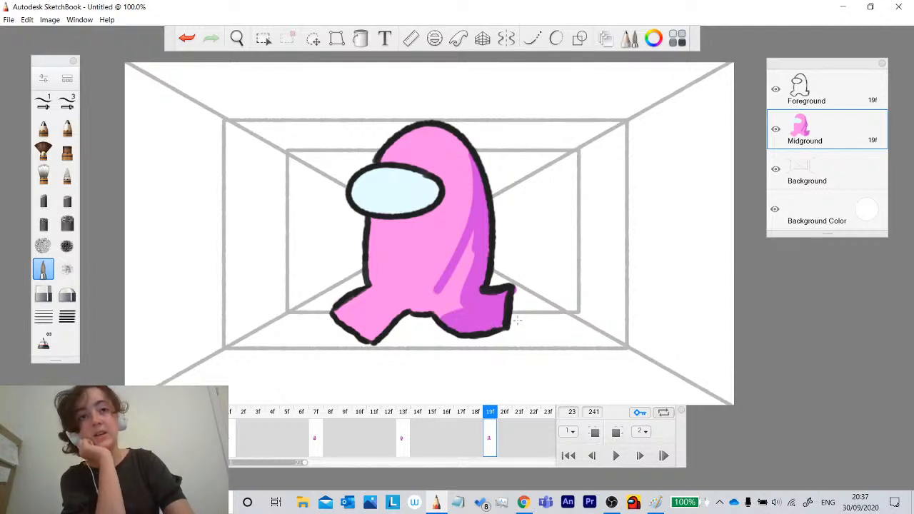
pyautogui.moveTo(462, 264)
pyautogui.mouseDown()
pyautogui.moveTo(465, 245)
pyautogui.moveTo(438, 315)
pyautogui.moveTo(473, 272)
pyautogui.moveTo(414, 294)
pyautogui.moveTo(478, 241)
pyautogui.moveTo(347, 310)
pyautogui.moveTo(433, 290)
pyautogui.mouseUp()
pyautogui.moveTo(371, 302)
pyautogui.mouseDown()
pyautogui.moveTo(380, 306)
pyautogui.moveTo(351, 314)
pyautogui.moveTo(380, 290)
pyautogui.moveTo(352, 313)
pyautogui.mouseUp()
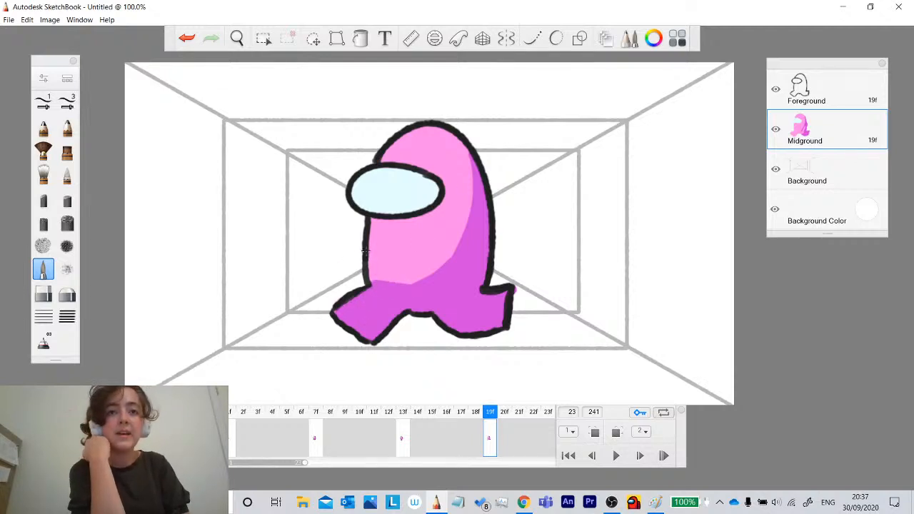
pyautogui.moveTo(365, 252); pyautogui.dragTo(379, 279)
pyautogui.click(187, 38)
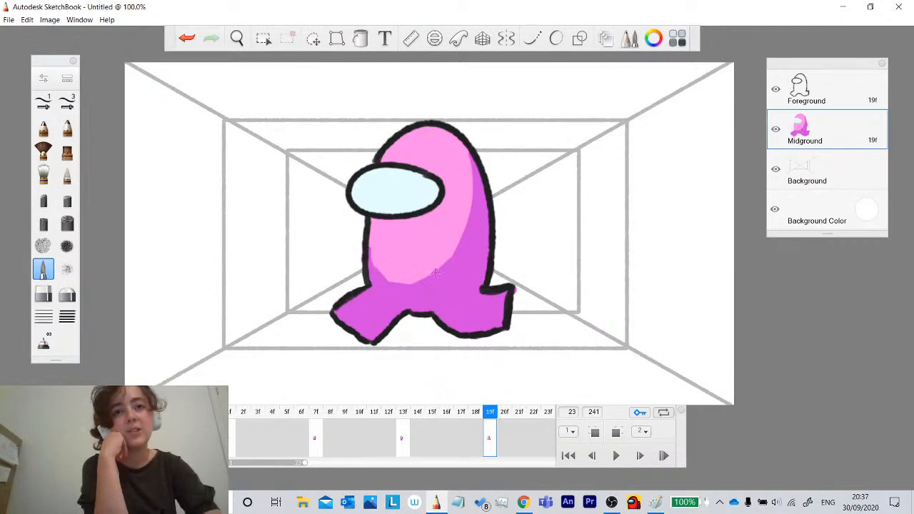
pyautogui.moveTo(467, 252); pyautogui.dragTo(394, 281)
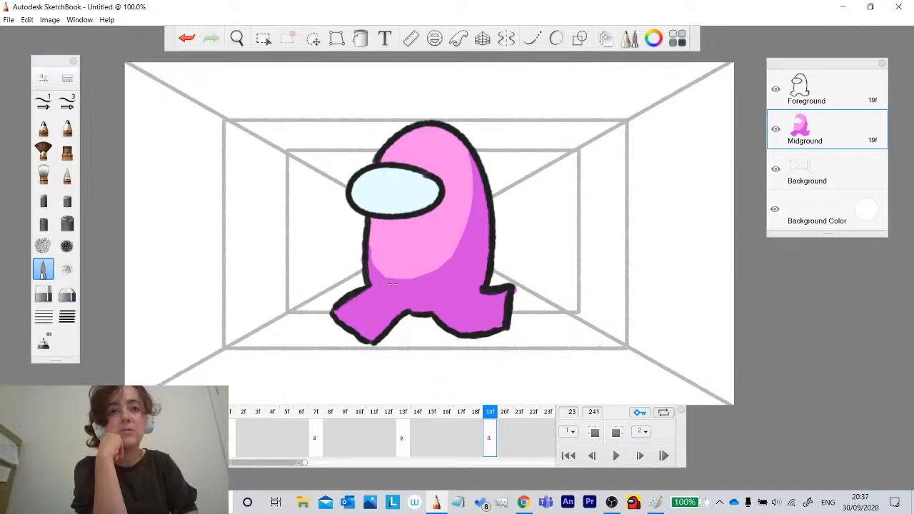
# Sample the body's light pink and paint over the excess purple at the front edge of frame 19's belly shadow.
pyautogui.click(43, 293)
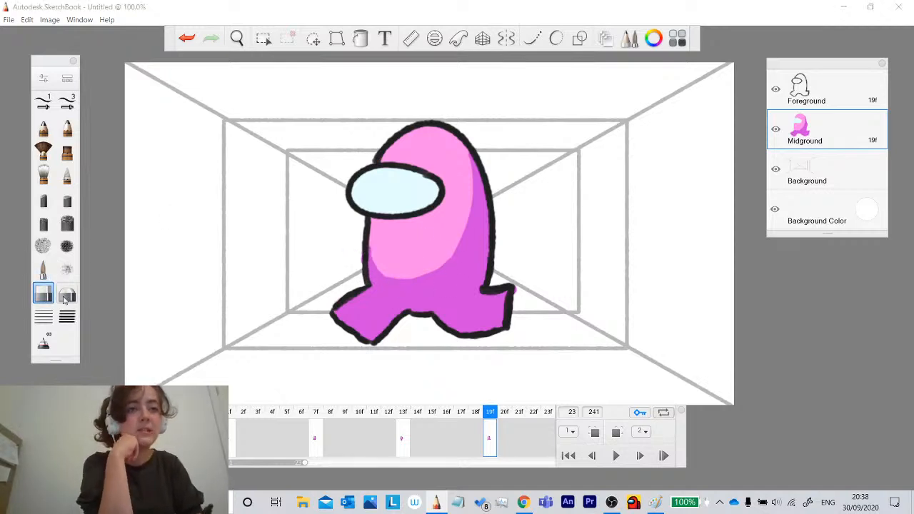
pyautogui.click(42, 174)
pyautogui.click(42, 127)
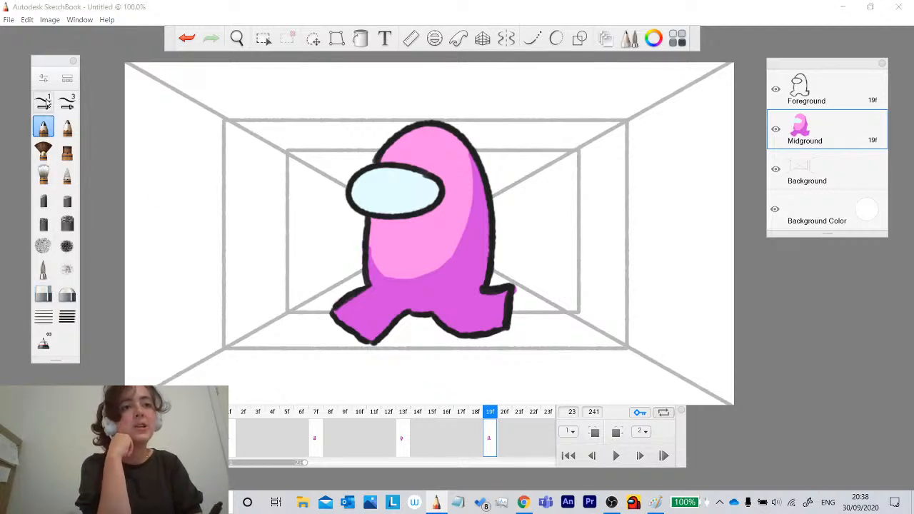
pyautogui.click(42, 269)
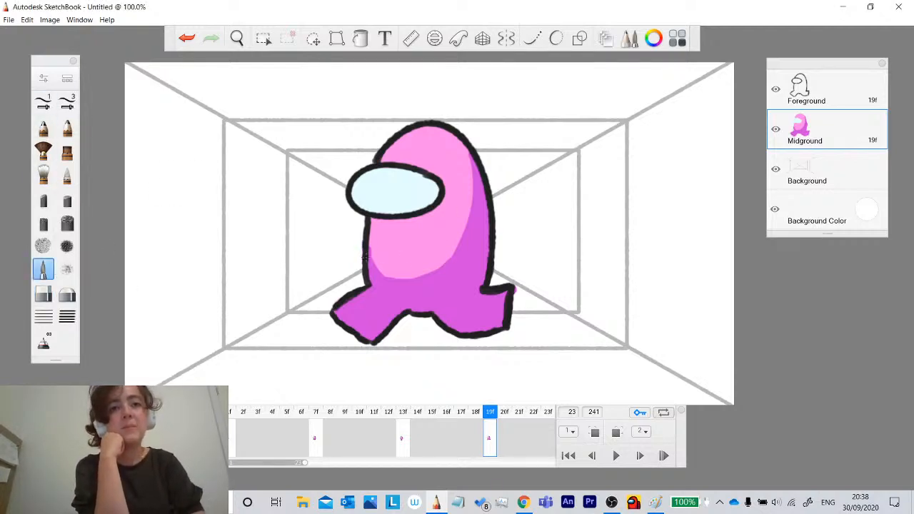
pyautogui.click(654, 38)
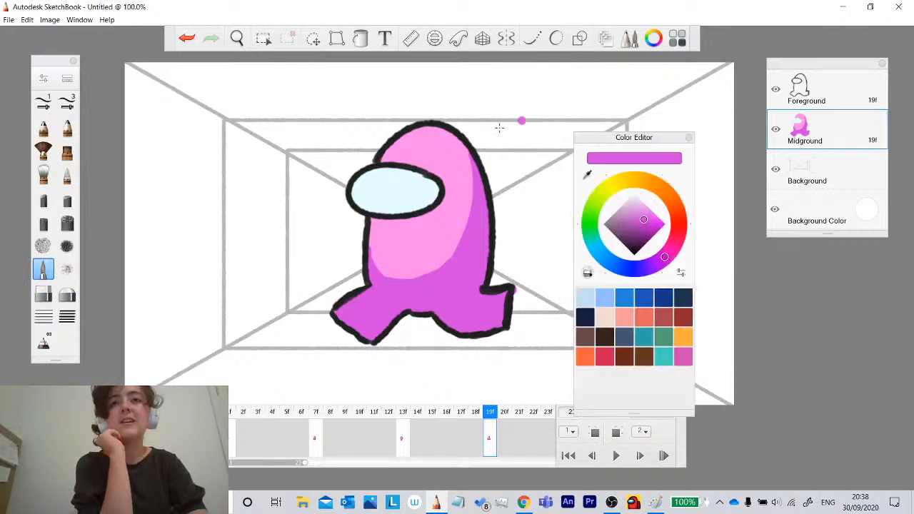
pyautogui.click(590, 173)
pyautogui.click(365, 246)
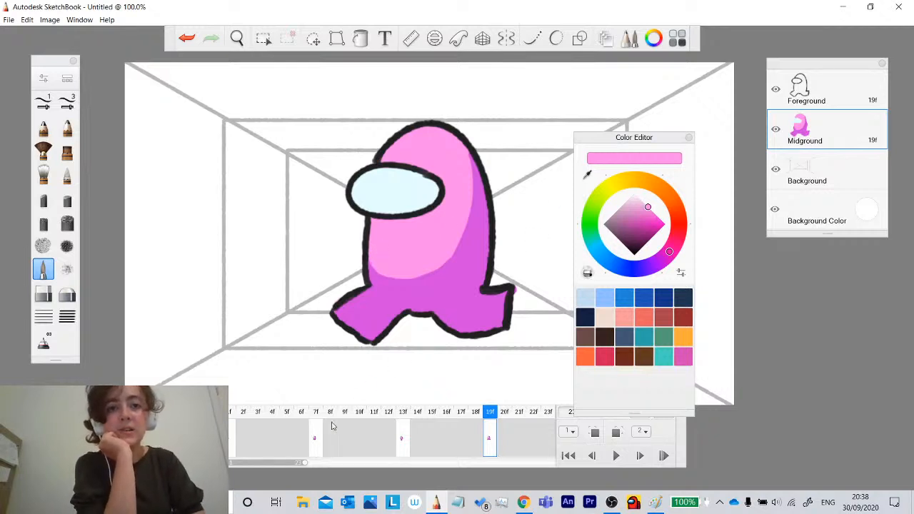
# Cut the visor highlight out of frame 7 with a lasso selection and paste it onto frame 19's visor.
pyautogui.click(320, 445)
pyautogui.click(313, 38)
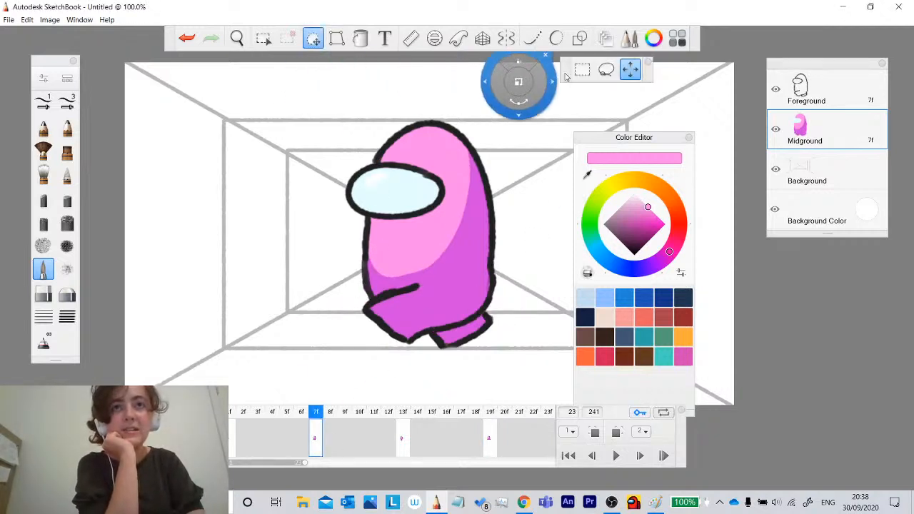
pyautogui.click(606, 69)
pyautogui.moveTo(405, 179); pyautogui.dragTo(405, 187)
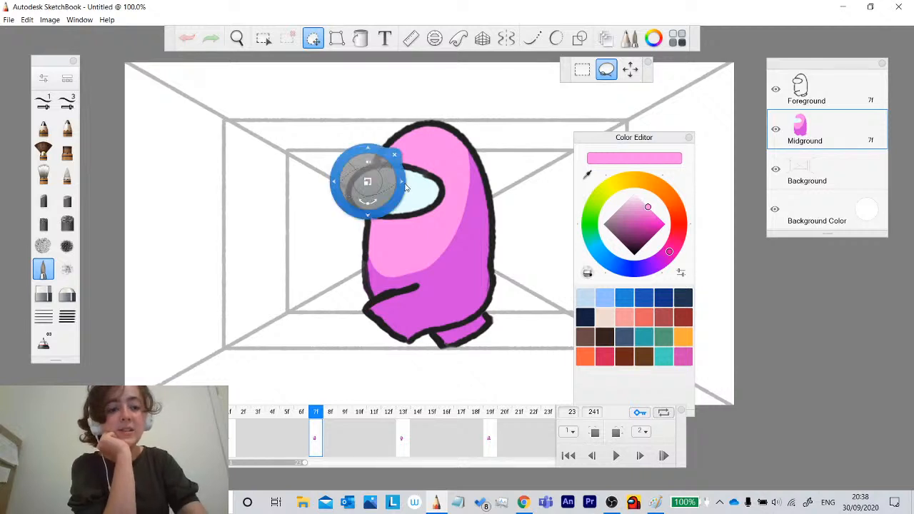
pyautogui.click(467, 266)
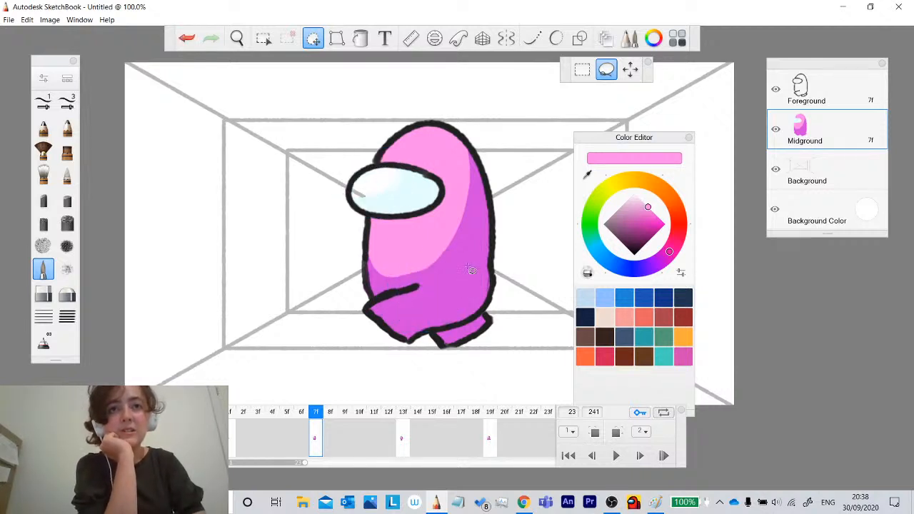
pyautogui.click(491, 441)
pyautogui.hotkey('ctrl', 'v')
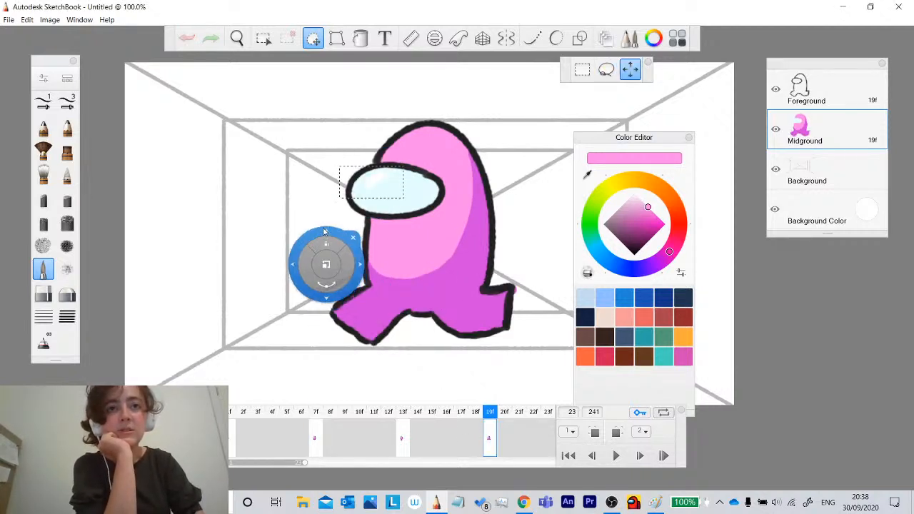
pyautogui.click(353, 238)
# Paste the visor highlight back into its original place on frame 7.
pyautogui.click(317, 440)
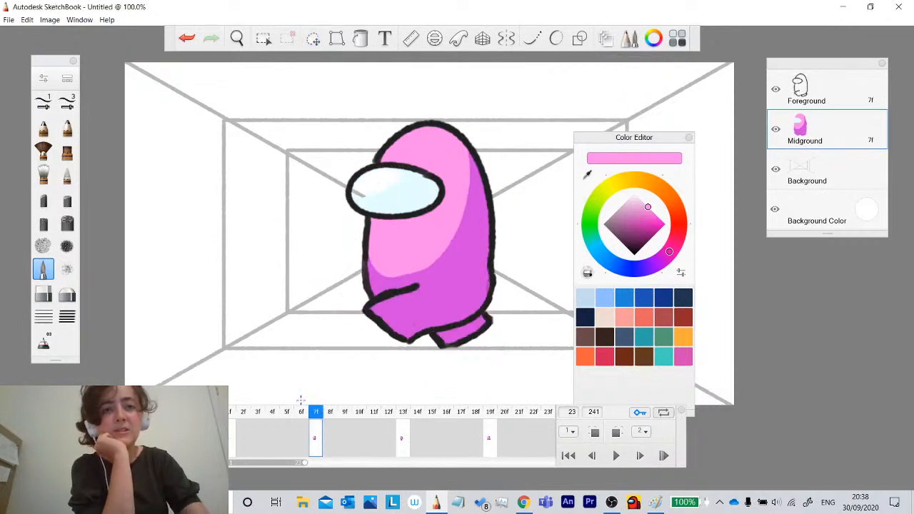
pyautogui.hotkey('ctrl', 'v')
pyautogui.click(396, 229)
pyautogui.click(279, 402)
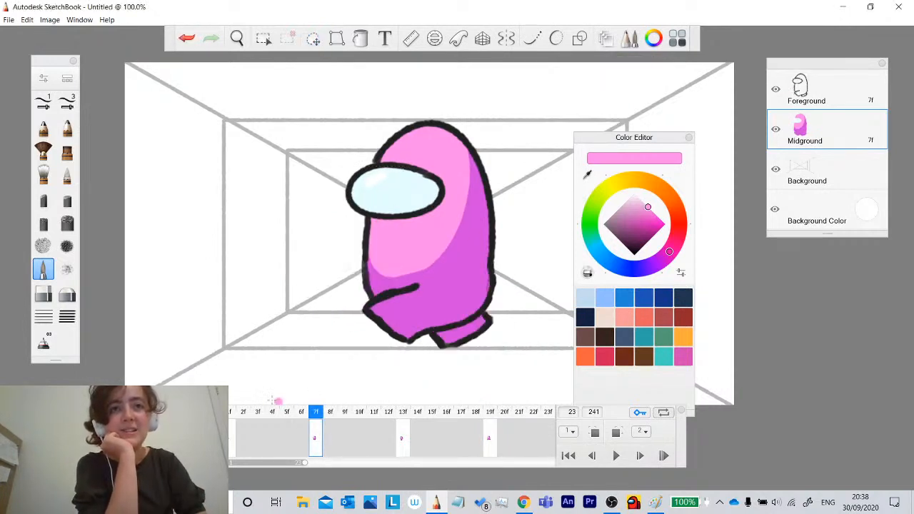
# Play back the shaded walk cycle and inspect the leftover standing pose at frame 35.
pyautogui.click(616, 456)
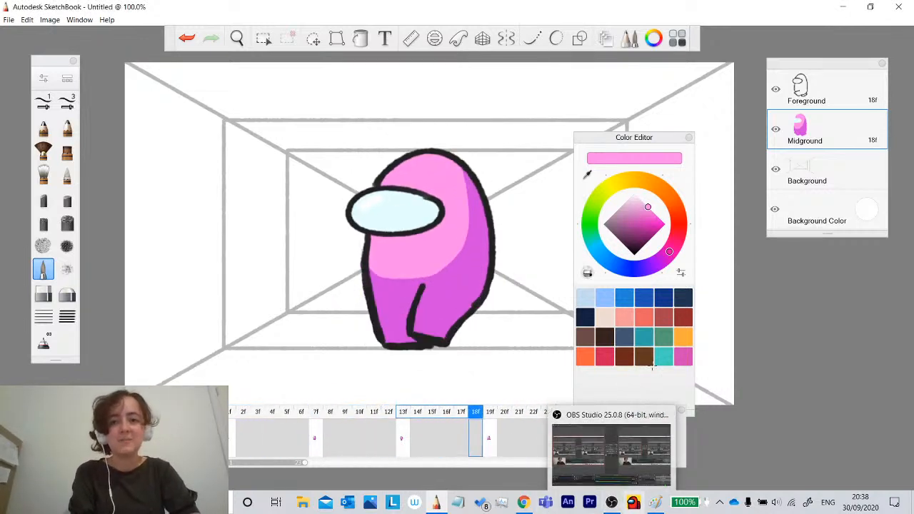
pyautogui.click(616, 456)
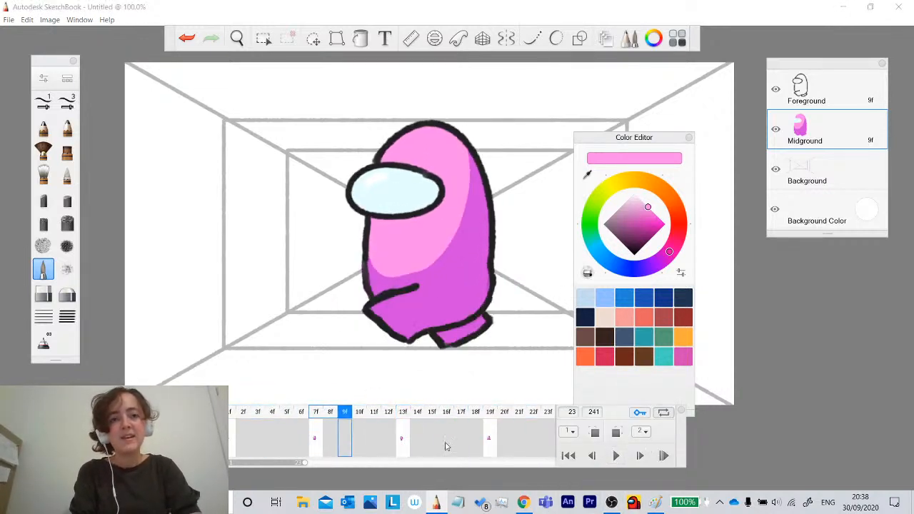
pyautogui.click(476, 438)
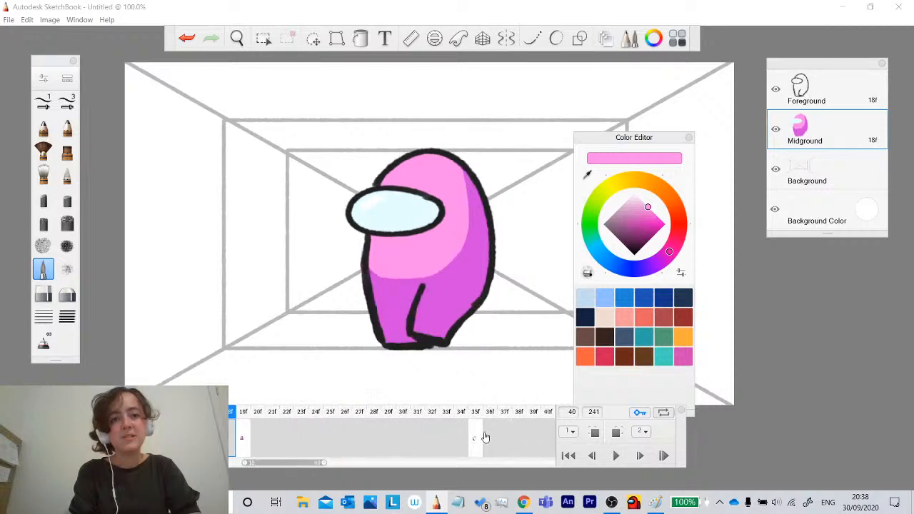
pyautogui.click(475, 438)
pyautogui.click(462, 439)
pyautogui.click(475, 438)
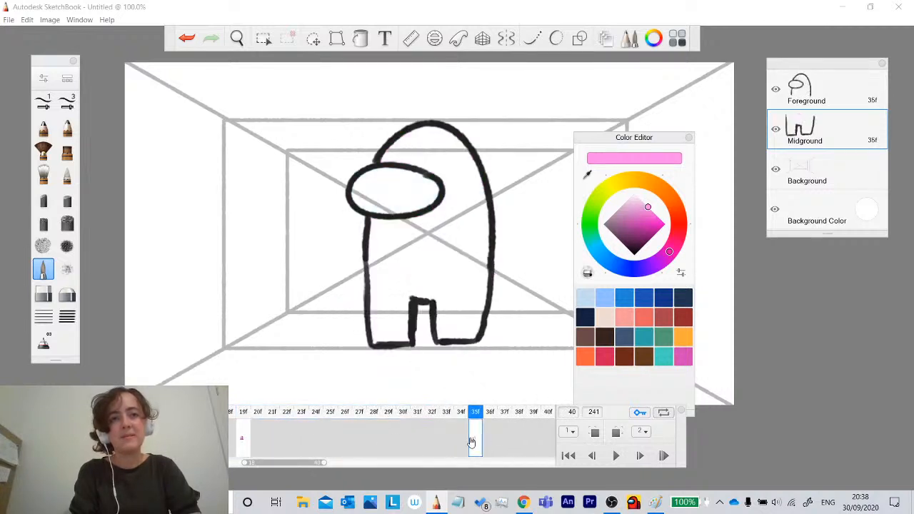
pyautogui.click(242, 443)
pyautogui.click(476, 436)
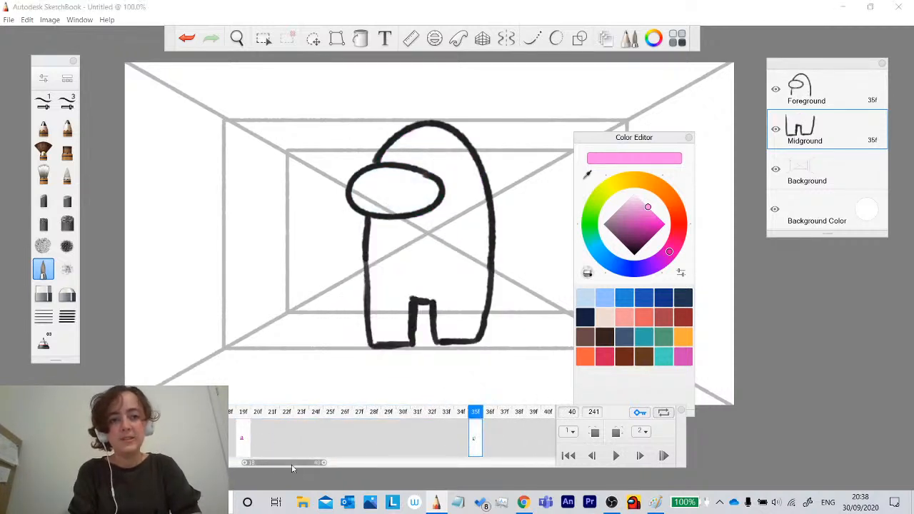
pyautogui.moveTo(292, 466); pyautogui.dragTo(268, 465)
pyautogui.click(617, 456)
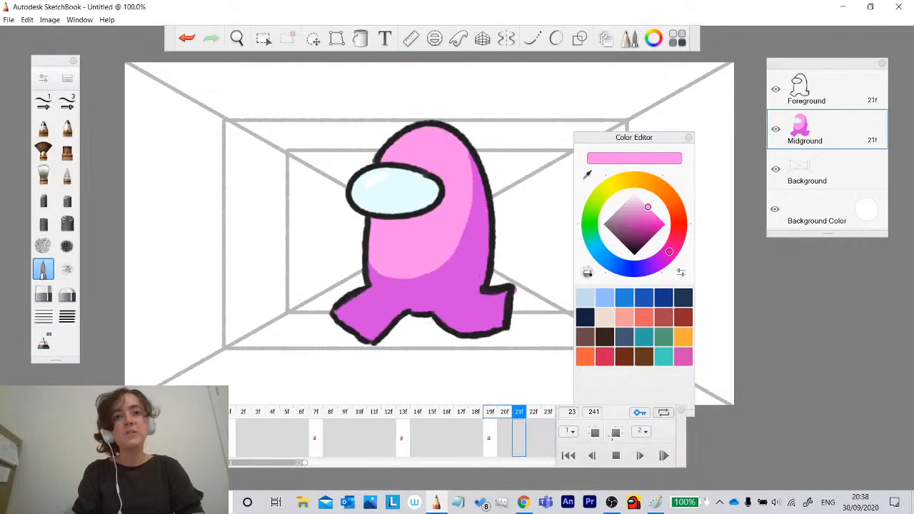
pyautogui.click(616, 456)
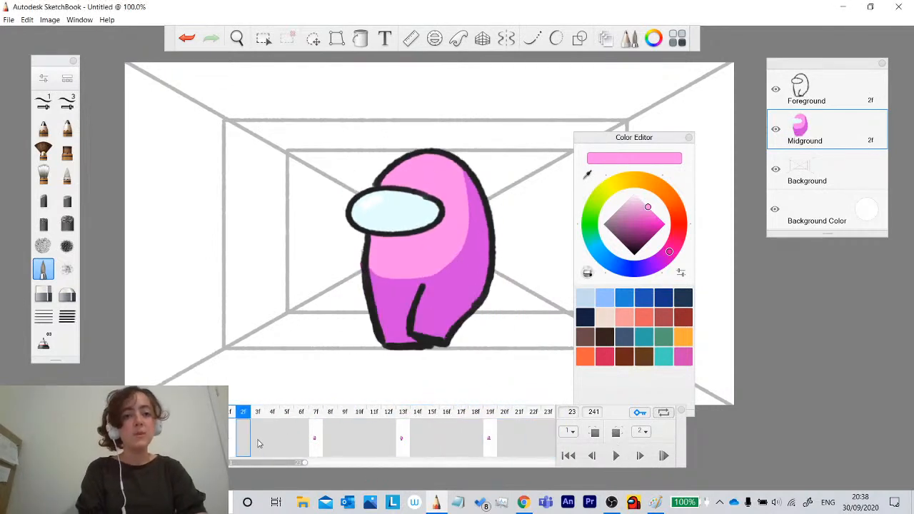
# Save the animation to the Desktop as Among Us Walking Cycle in the SketchBook animation format.
pyautogui.hotkey('ctrl', 's')
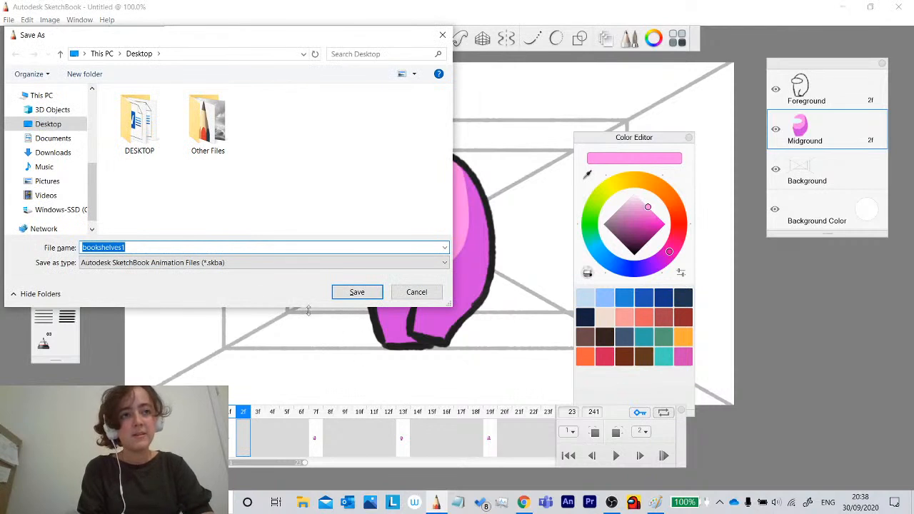
pyautogui.write('Amo')
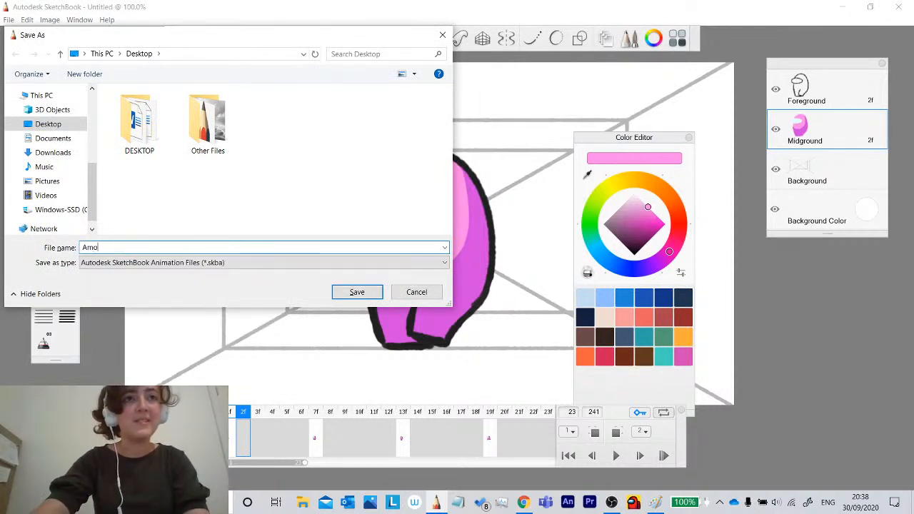
pyautogui.write('ng Us Walkin')
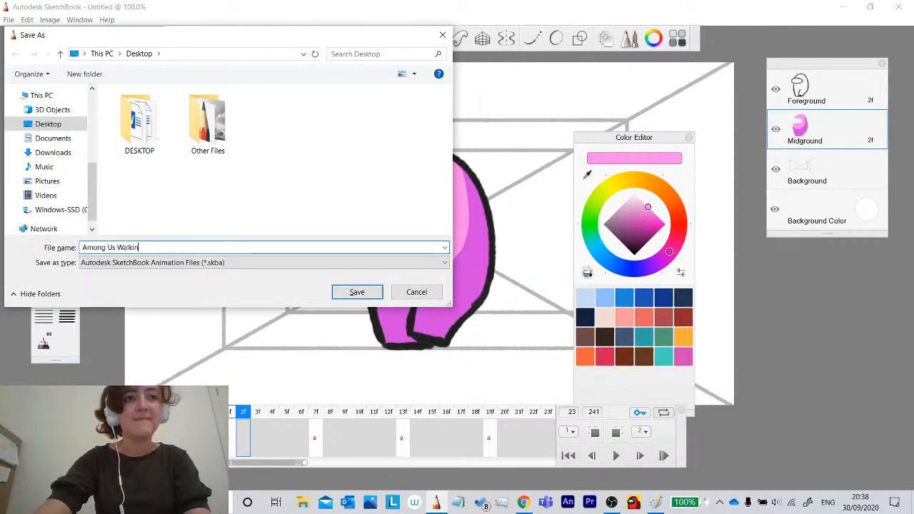
pyautogui.write('g Cycle')
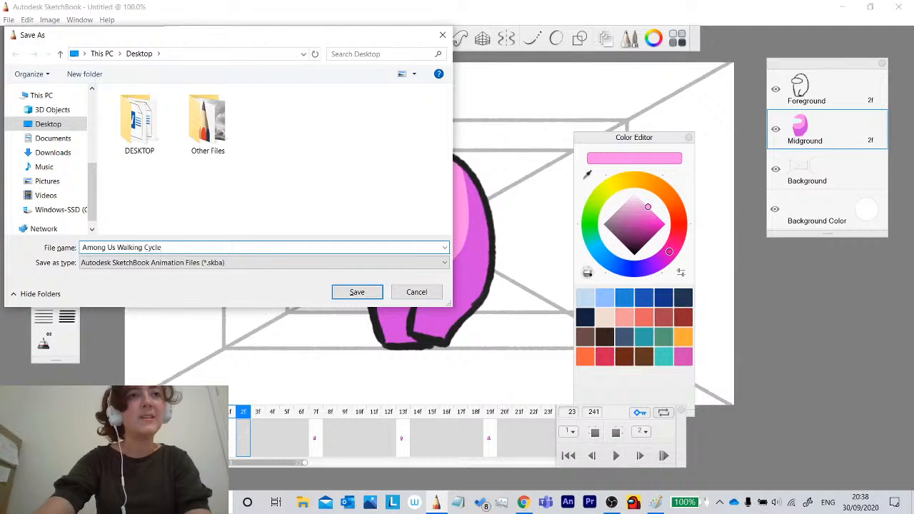
pyautogui.press('Return')
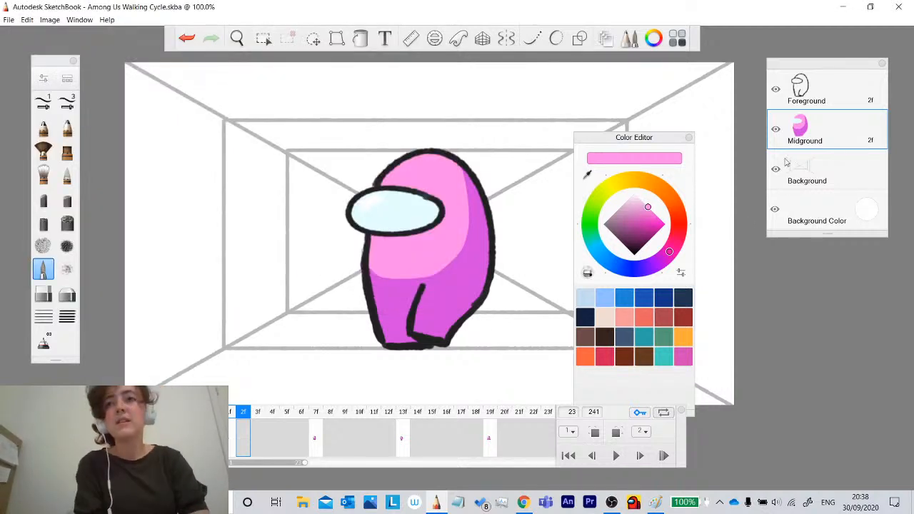
# Compare the character with the Background layer's perspective grid hidden and shown, and close the color editor.
pyautogui.click(775, 171)
pyautogui.click(776, 172)
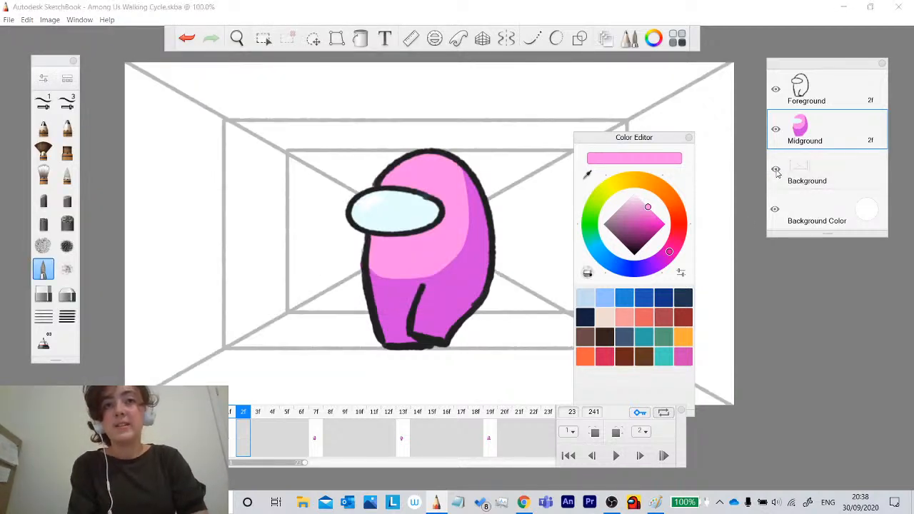
pyautogui.click(776, 171)
pyautogui.click(767, 176)
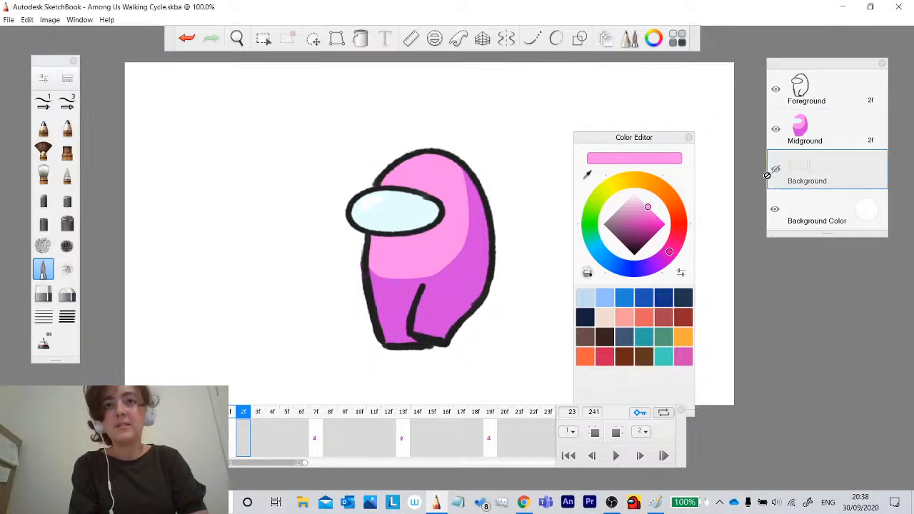
pyautogui.click(690, 144)
pyautogui.click(776, 169)
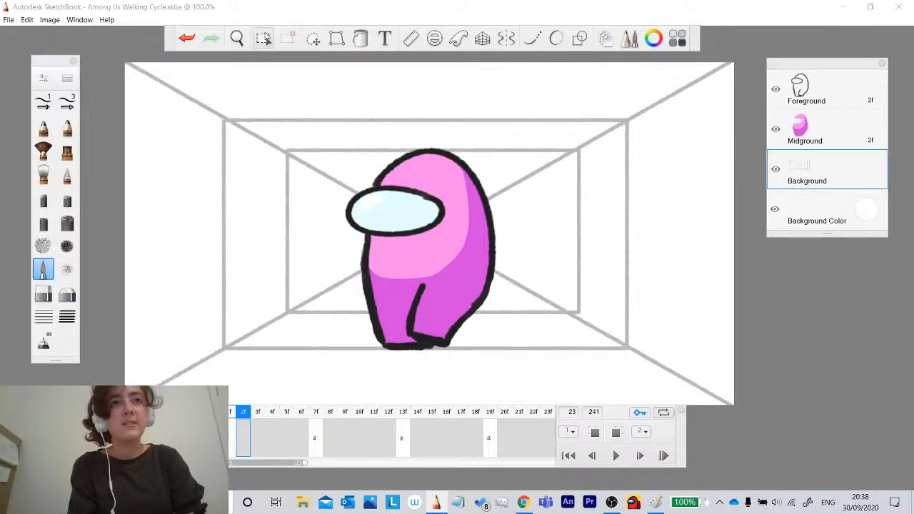
# Select the whole canvas on the Background layer and delete the perspective grid.
pyautogui.click(313, 37)
pyautogui.click(584, 70)
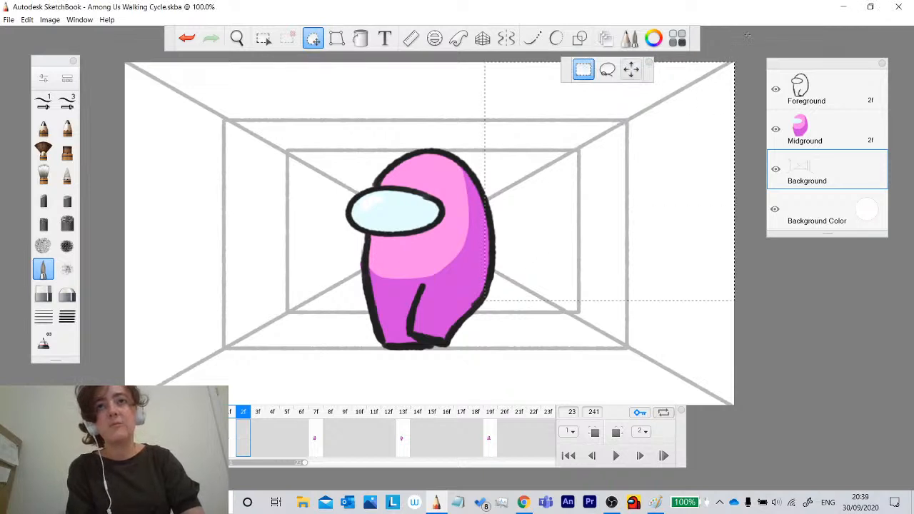
pyautogui.moveTo(748, 35); pyautogui.dragTo(114, 415)
pyautogui.press('Delete')
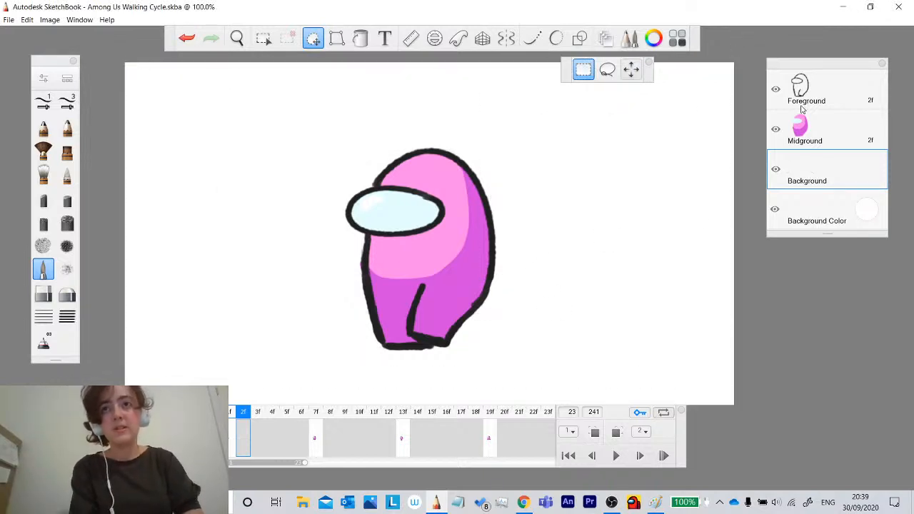
# Play back the walk cycle against the plain white background.
pyautogui.click(615, 455)
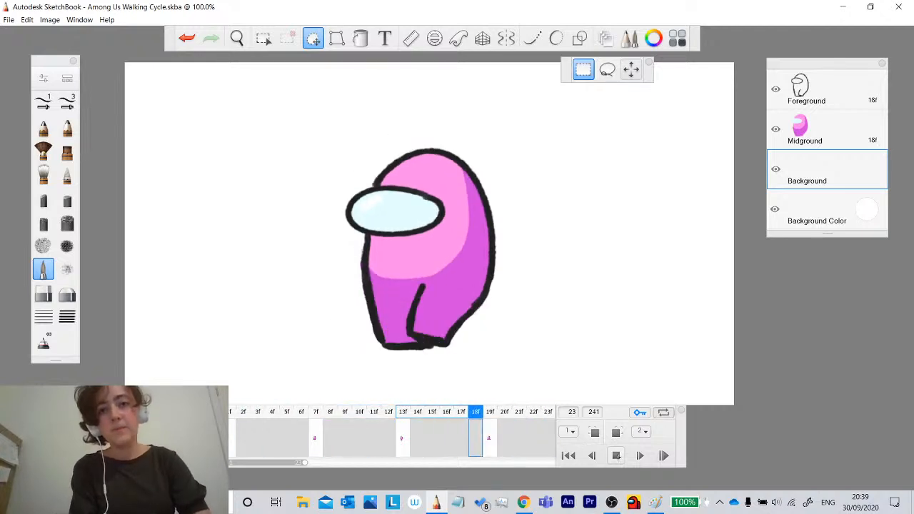
pyautogui.click(535, 106)
pyautogui.click(313, 41)
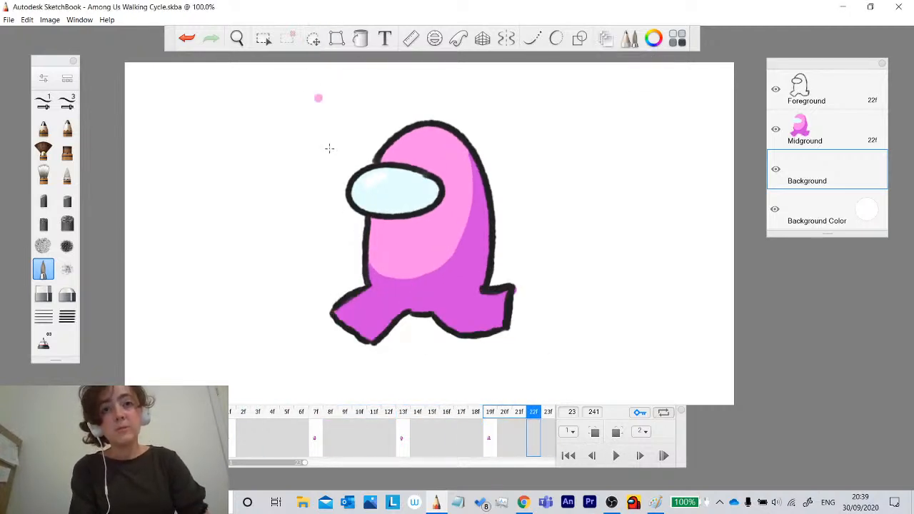
# Erase the stray pink spot outside the rear foot on frame 19's Midground layer.
pyautogui.click(485, 436)
pyautogui.click(51, 294)
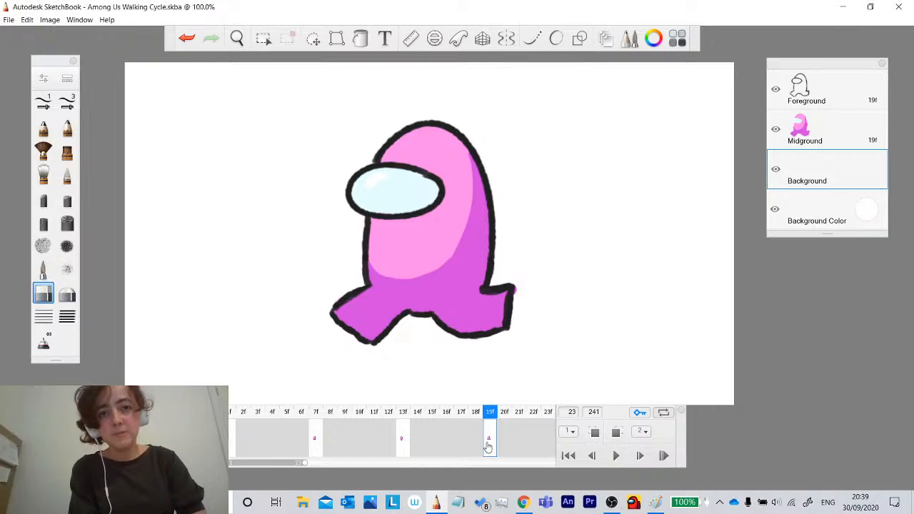
pyautogui.click(824, 130)
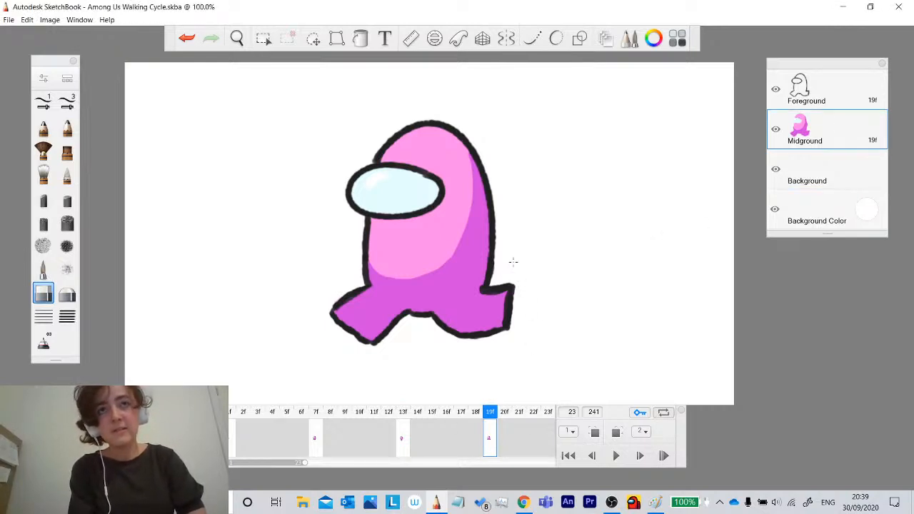
# Draw a wide, flat dark grey ellipse outline below the rear foot on frame 19's Midground layer.
pyautogui.click(579, 38)
pyautogui.click(620, 68)
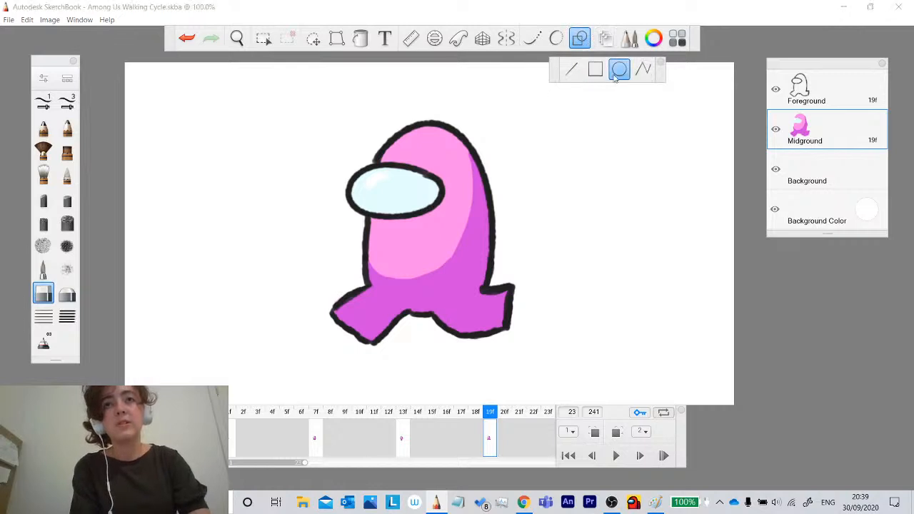
pyautogui.click(654, 38)
pyautogui.moveTo(633, 225)
pyautogui.mouseDown()
pyautogui.moveTo(613, 232)
pyautogui.moveTo(616, 242)
pyautogui.mouseUp()
pyautogui.click(620, 232)
pyautogui.click(690, 137)
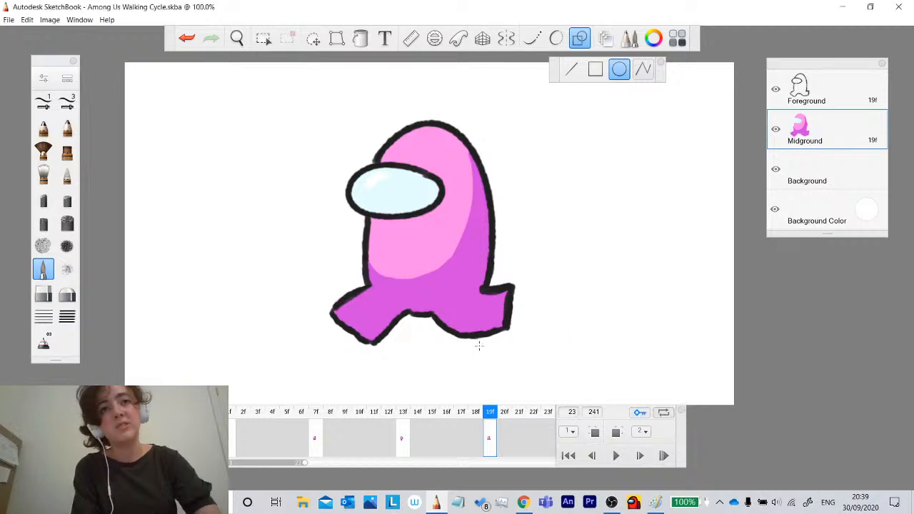
pyautogui.moveTo(512, 354); pyautogui.dragTo(512, 353)
pyautogui.click(314, 38)
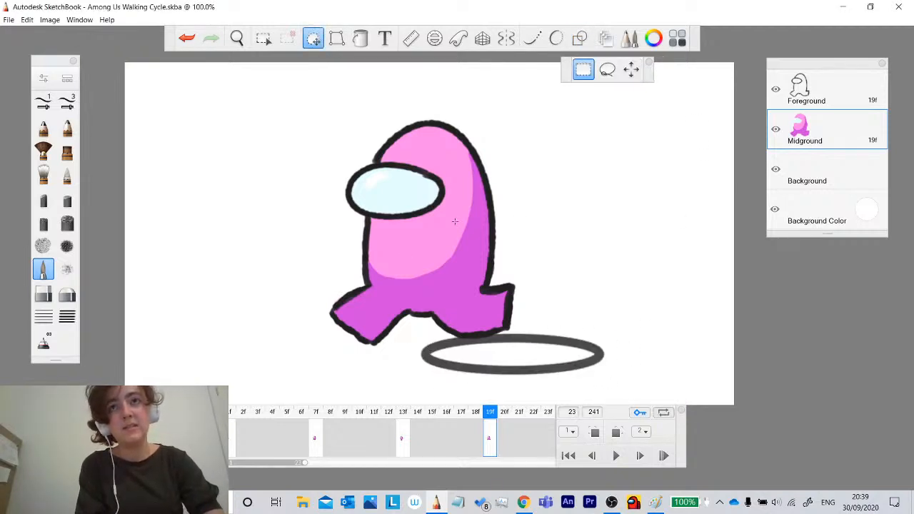
# Undo the ellipse outline drawn on frame 19's Midground layer.
pyautogui.click(632, 70)
pyautogui.moveTo(506, 186); pyautogui.dragTo(457, 117)
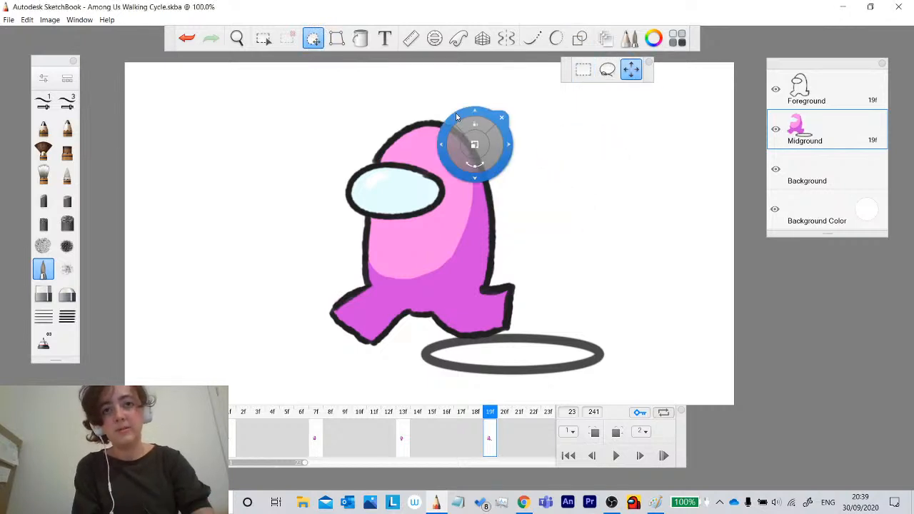
pyautogui.hotkey('ctrl', 'z')
# Draw a wide, flat dark grey ellipse outline below the character's feet on the Background layer.
pyautogui.click(831, 158)
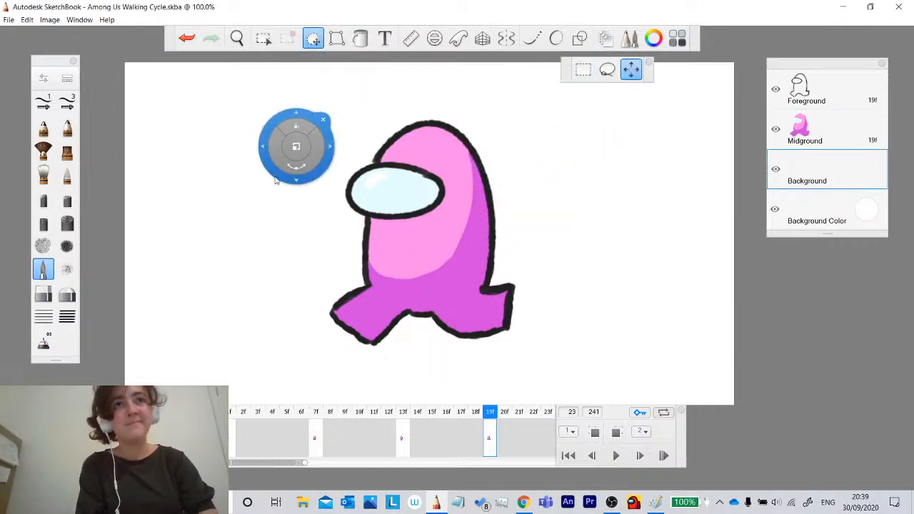
pyautogui.click(387, 116)
pyautogui.press('v')
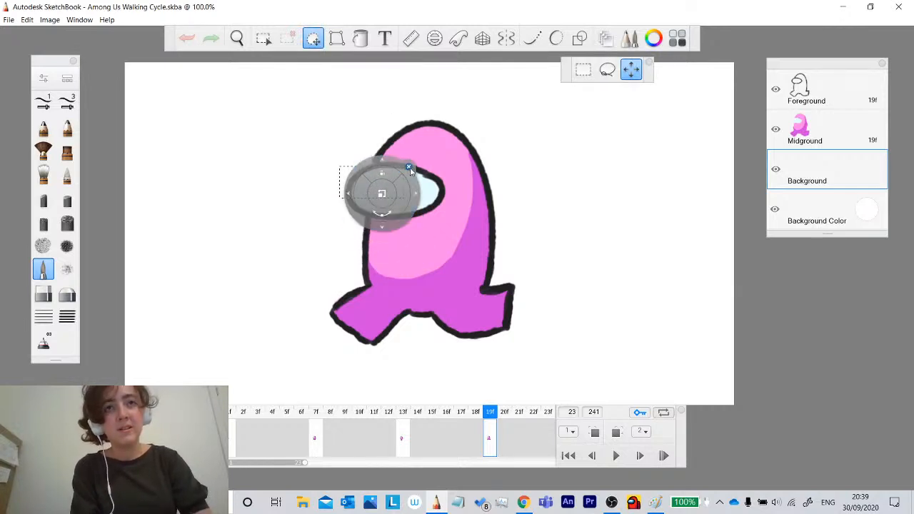
pyautogui.click(399, 183)
pyautogui.click(580, 37)
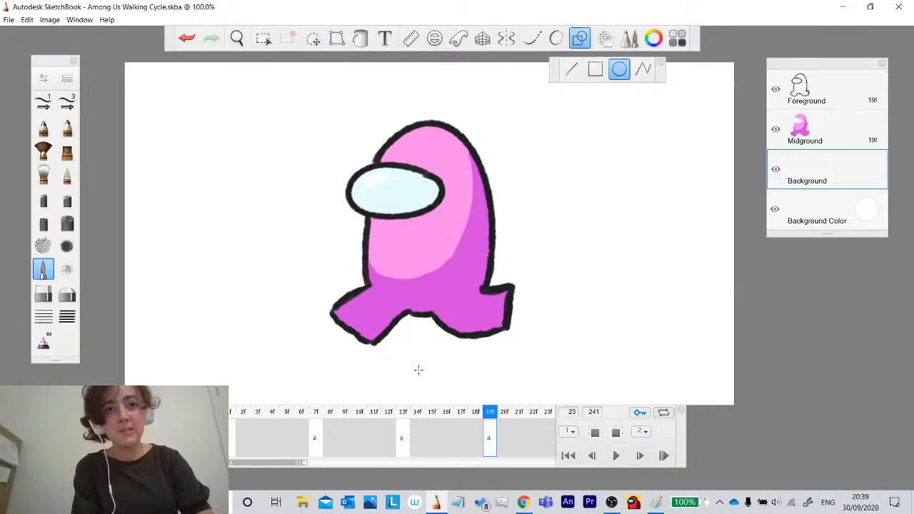
pyautogui.moveTo(418, 367); pyautogui.dragTo(508, 381)
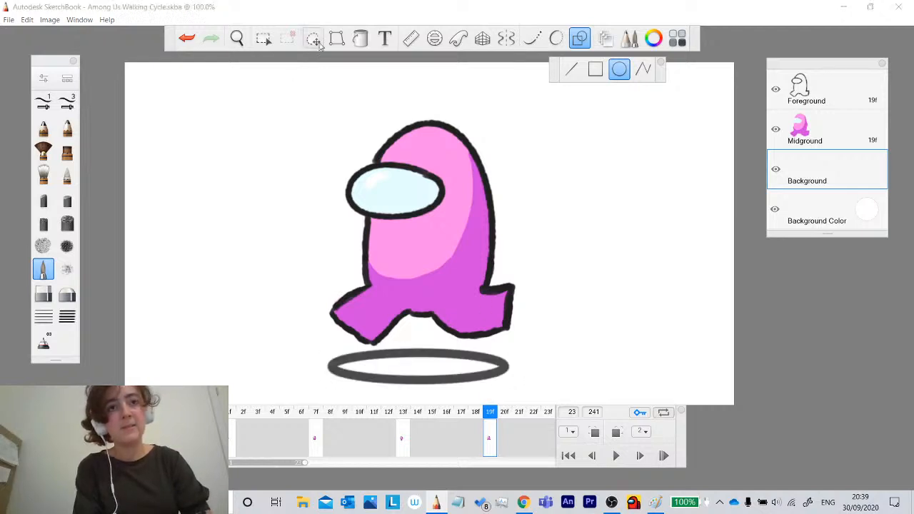
# Shift the Background layer's ellipse outline slightly to the right to centre it beneath the character.
pyautogui.press('v')
pyautogui.moveTo(337, 278); pyautogui.dragTo(333, 278)
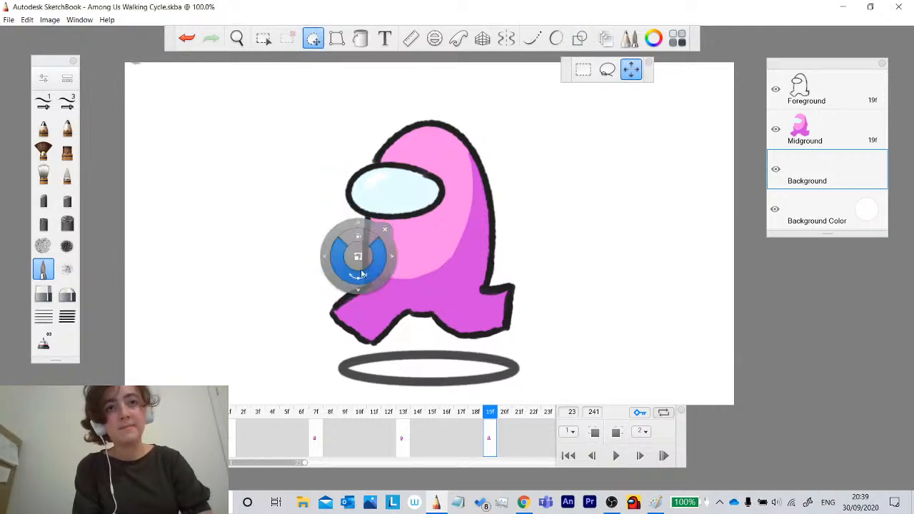
pyautogui.moveTo(366, 239); pyautogui.dragTo(364, 243)
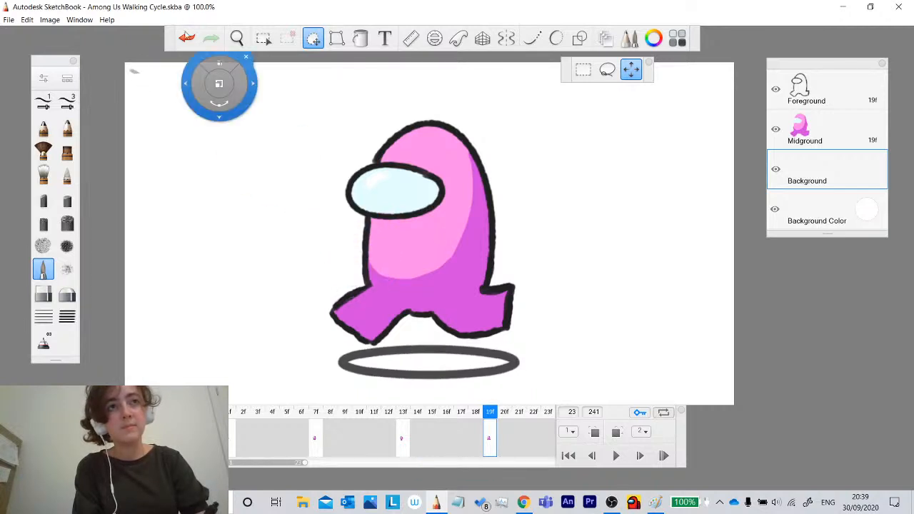
pyautogui.click(187, 37)
pyautogui.click(398, 251)
# Fill the inside of the ellipse outline on the Background layer with the same dark grey.
pyautogui.click(360, 38)
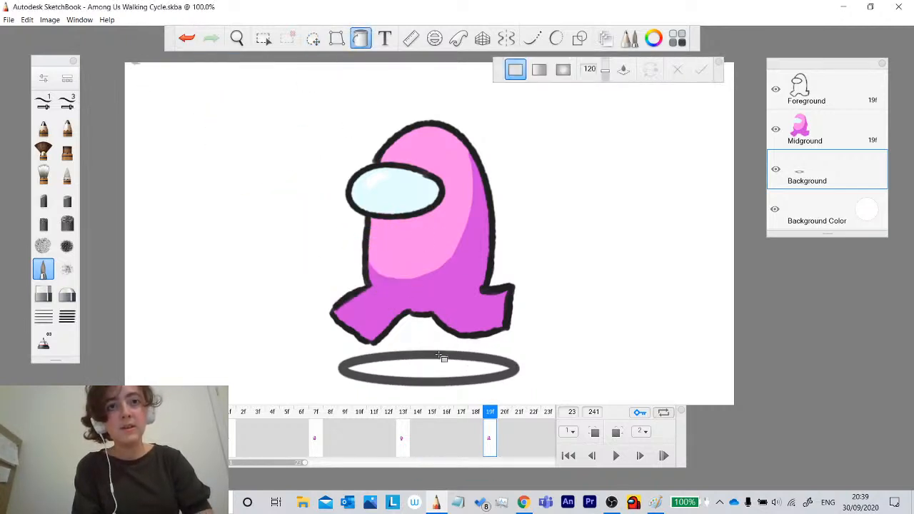
pyautogui.click(422, 370)
pyautogui.click(360, 38)
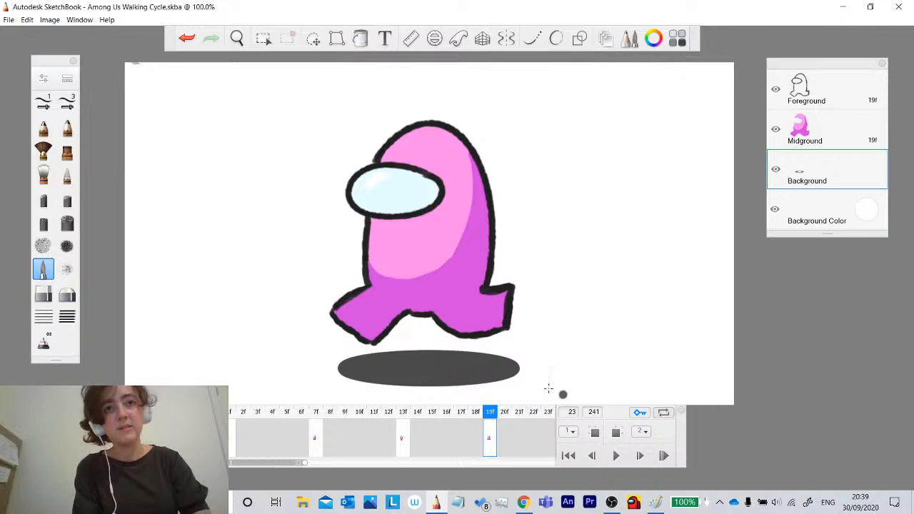
# Choose a slightly lighter neutral grey and refill the shadow ellipse on the Background layer with it.
pyautogui.click(654, 38)
pyautogui.click(616, 225)
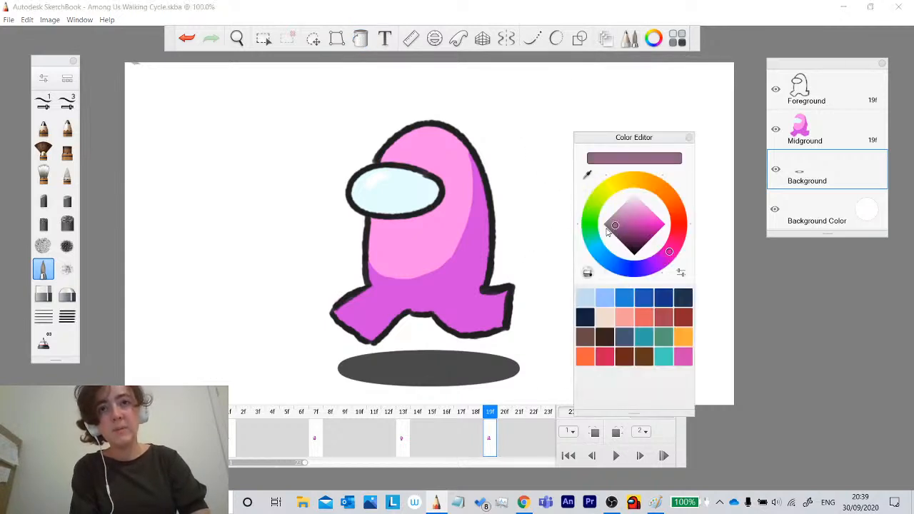
pyautogui.click(613, 233)
pyautogui.click(365, 38)
pyautogui.click(364, 38)
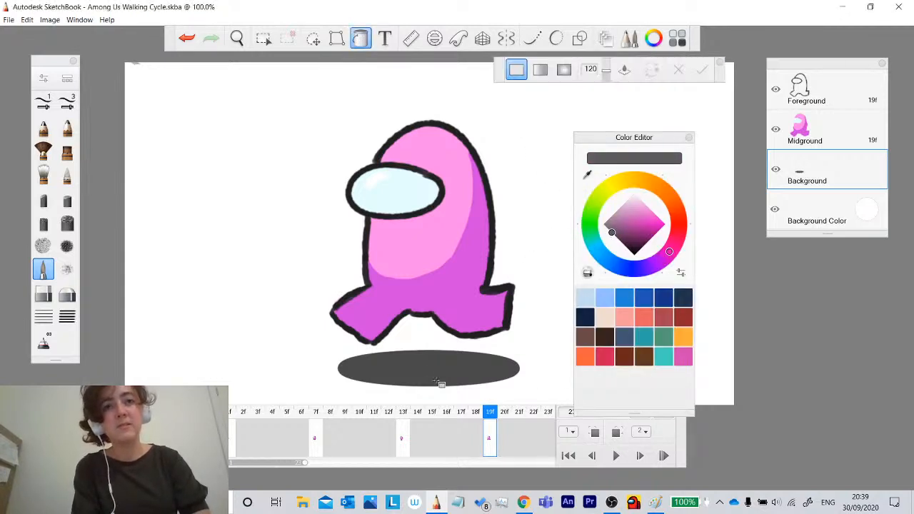
pyautogui.click(437, 379)
pyautogui.click(361, 39)
# Preview the walk cycle with the shadow, and move the shadow ellipse up so it sits directly under the character's feet.
pyautogui.click(616, 456)
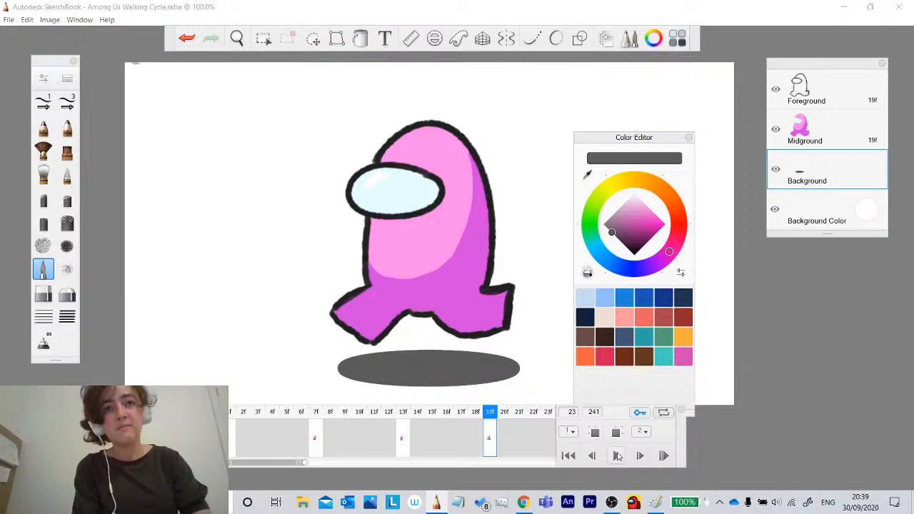
pyautogui.click(616, 456)
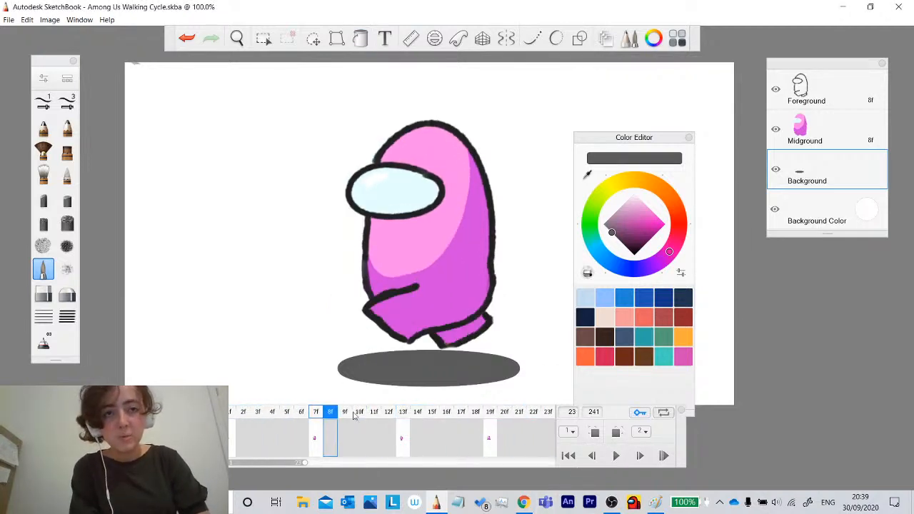
pyautogui.click(313, 38)
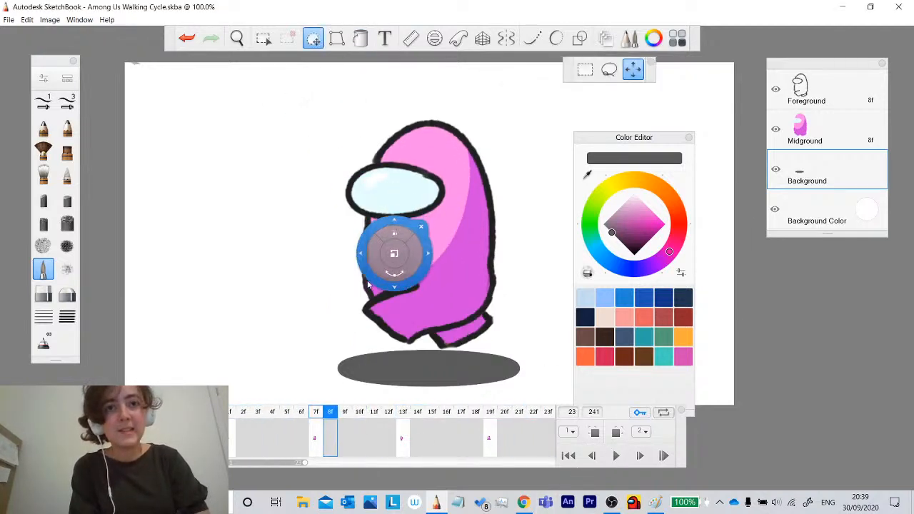
pyautogui.moveTo(361, 298); pyautogui.dragTo(361, 276)
pyautogui.click(416, 211)
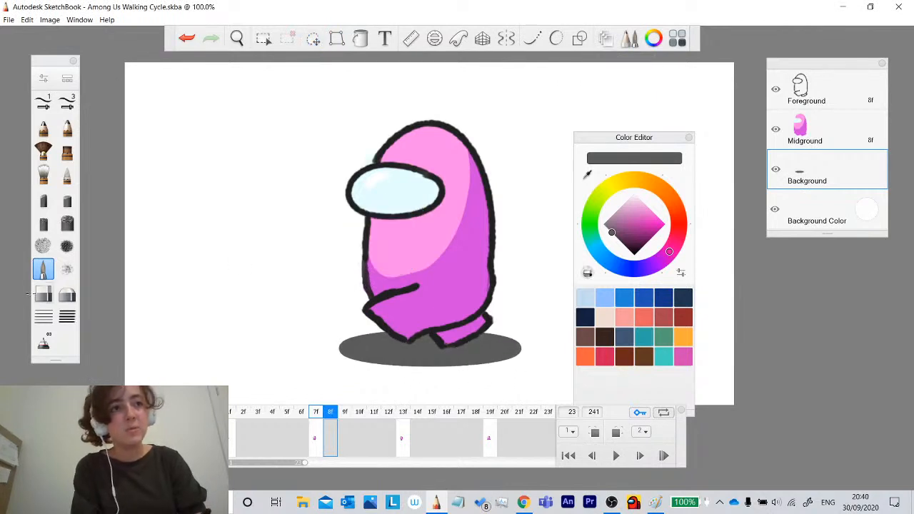
# Try to erase the stray light blue mark above the visor on frame 8, and undo the attempt.
pyautogui.click(47, 293)
pyautogui.click(370, 161)
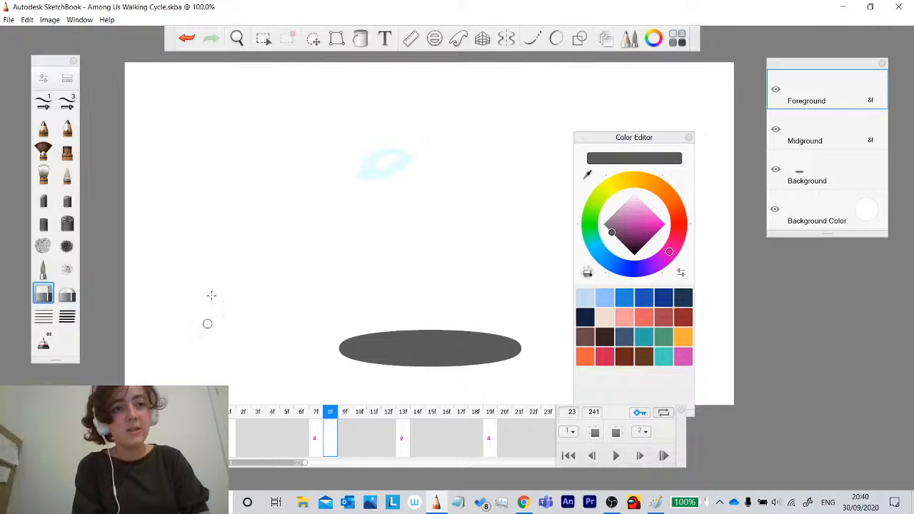
pyautogui.click(187, 38)
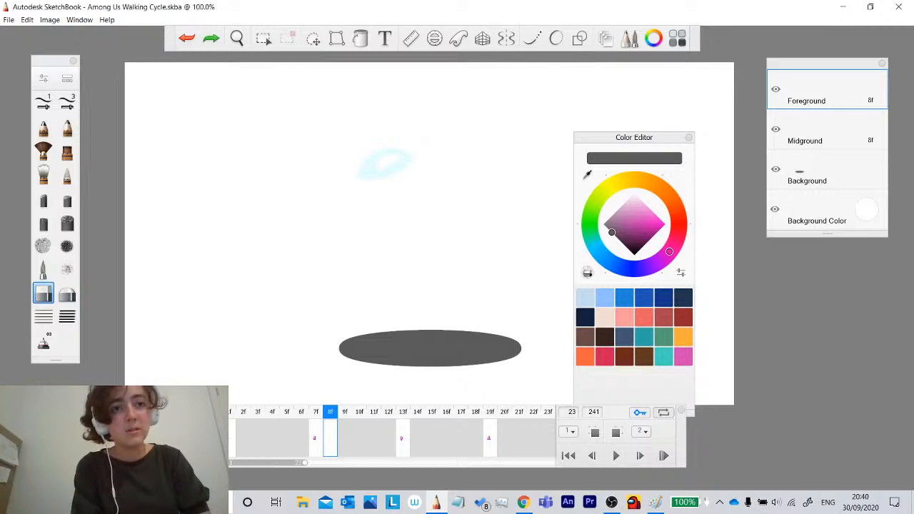
pyautogui.hotkey('ctrl', 'y')
pyautogui.click(818, 184)
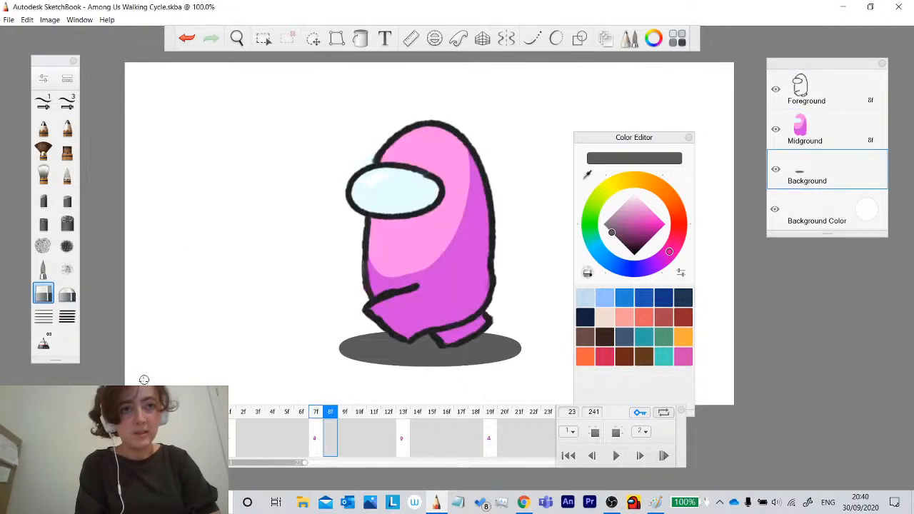
pyautogui.hotkey('ctrl', 'z')
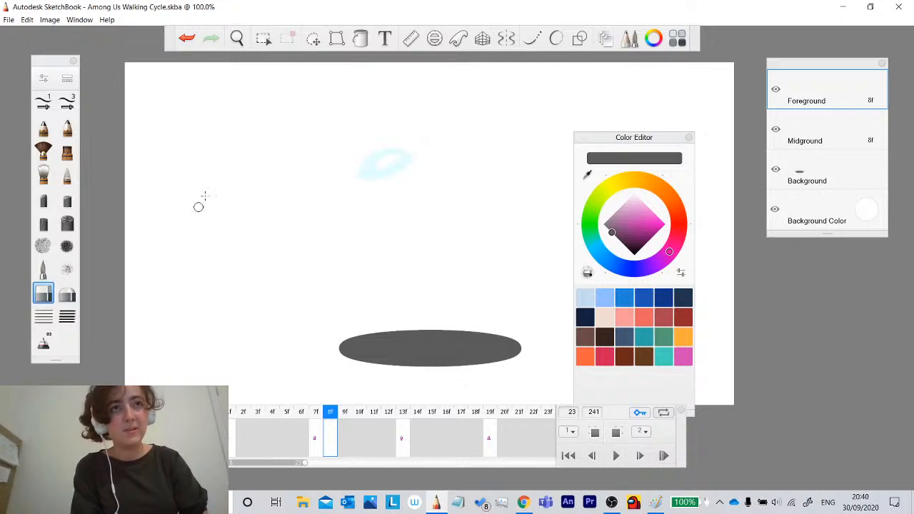
pyautogui.click(329, 451)
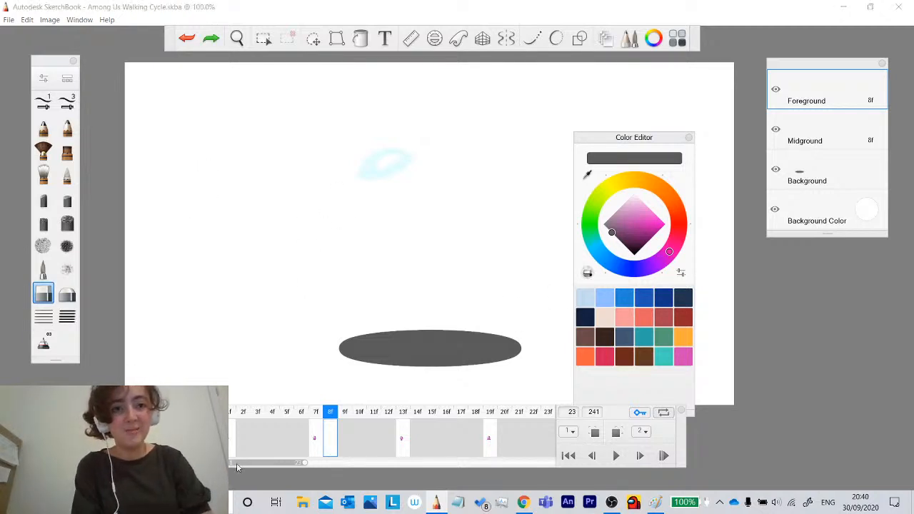
pyautogui.hotkey('ctrl', 'y')
# Erase the stray light blue mark above the visor on frame 7's Midground layer, and reselect the Background layer.
pyautogui.click(305, 439)
pyautogui.click(318, 442)
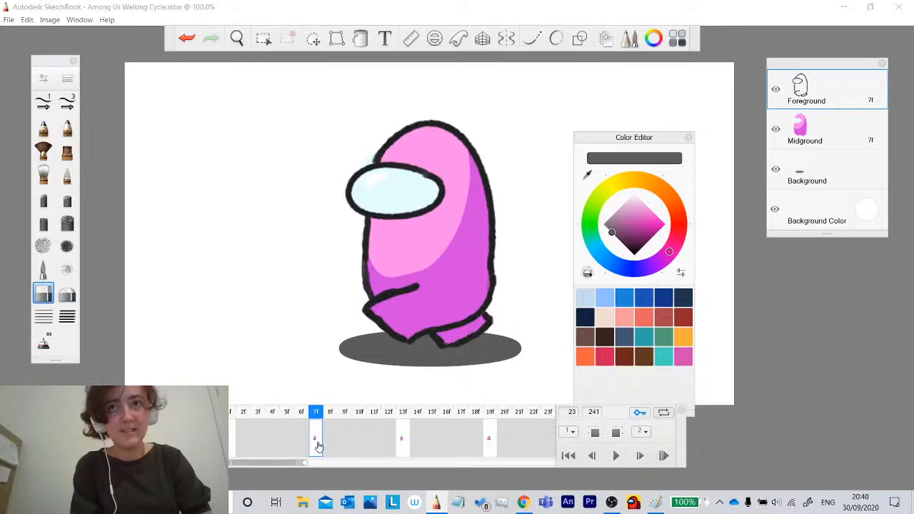
pyautogui.click(826, 122)
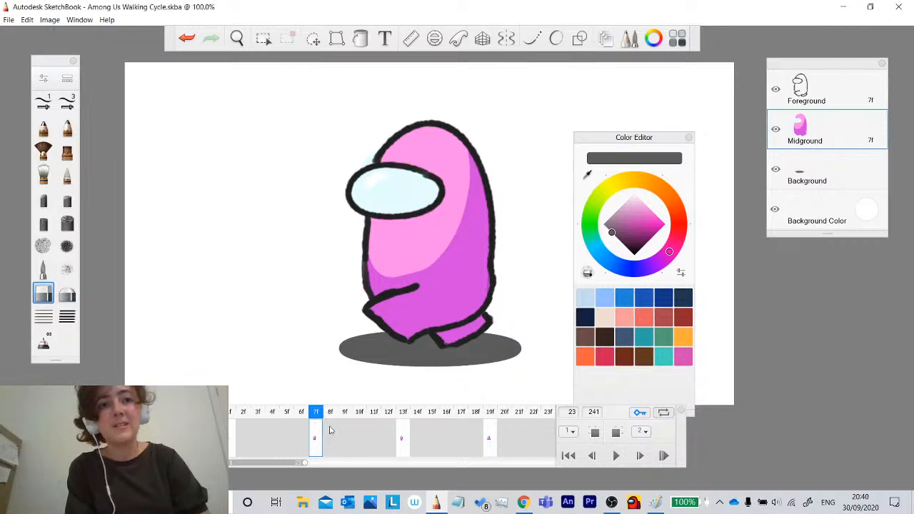
pyautogui.click(833, 175)
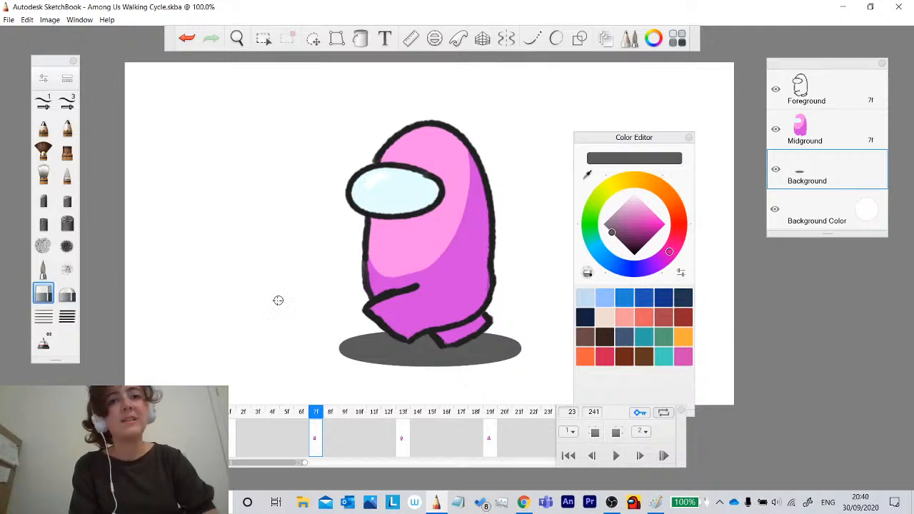
# Play back the walk cycle over the ground shadow, and go to frame 19 with the Background layer selected.
pyautogui.click(615, 456)
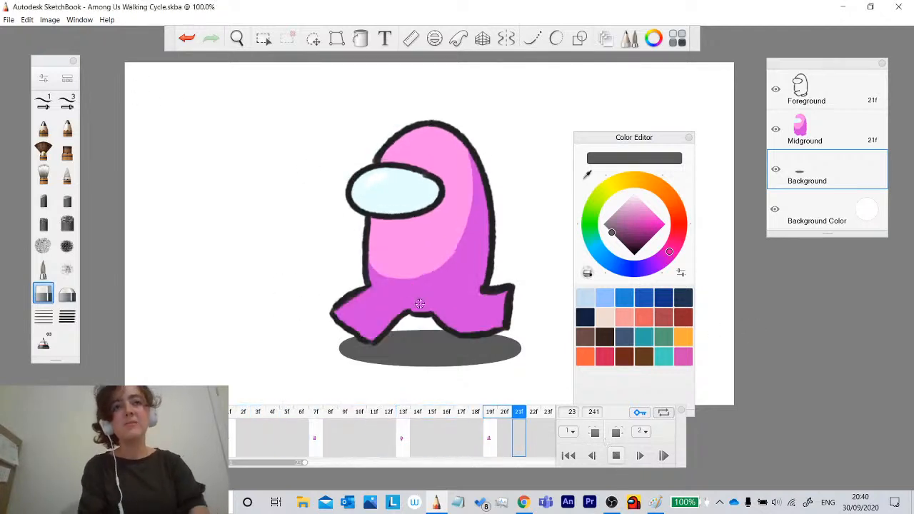
pyautogui.click(616, 456)
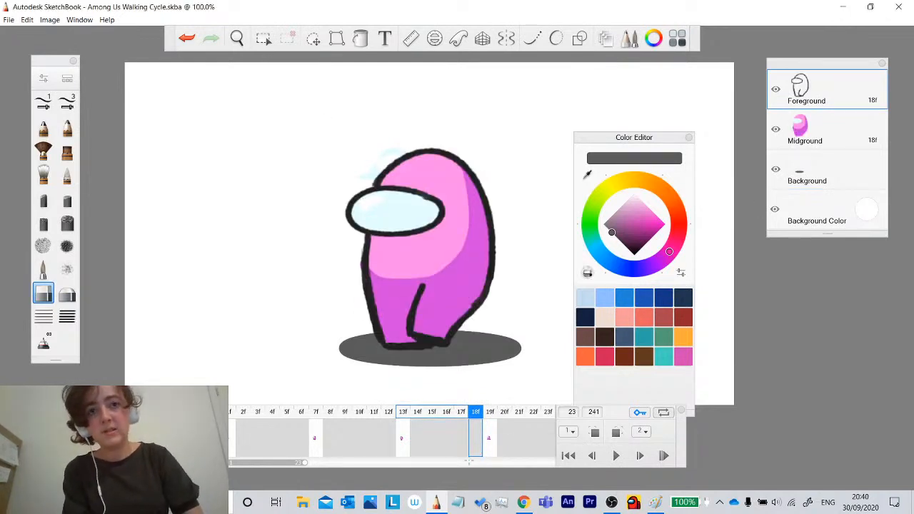
pyautogui.press('.')
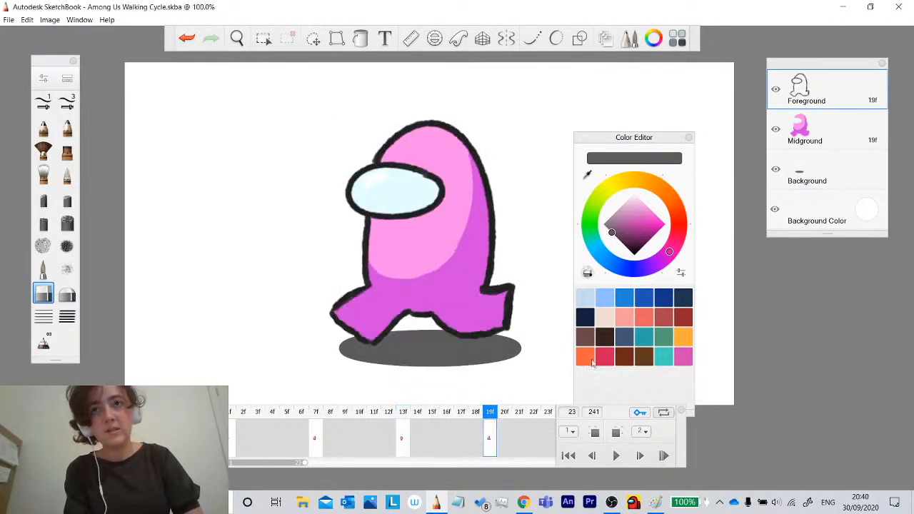
pyautogui.click(829, 154)
pyautogui.press(']')
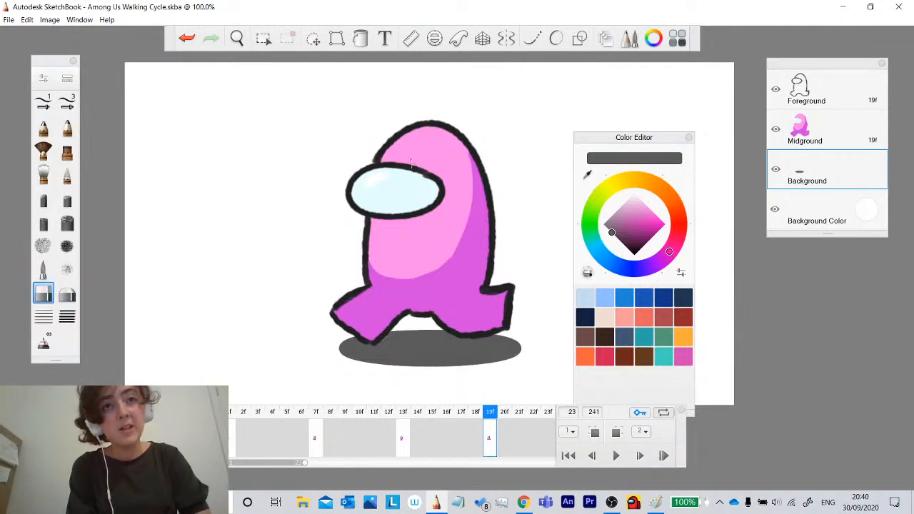
# Replay the walk cycle several times and hide and reshow the Background layer to compare the character with and without its shadow.
pyautogui.click(616, 459)
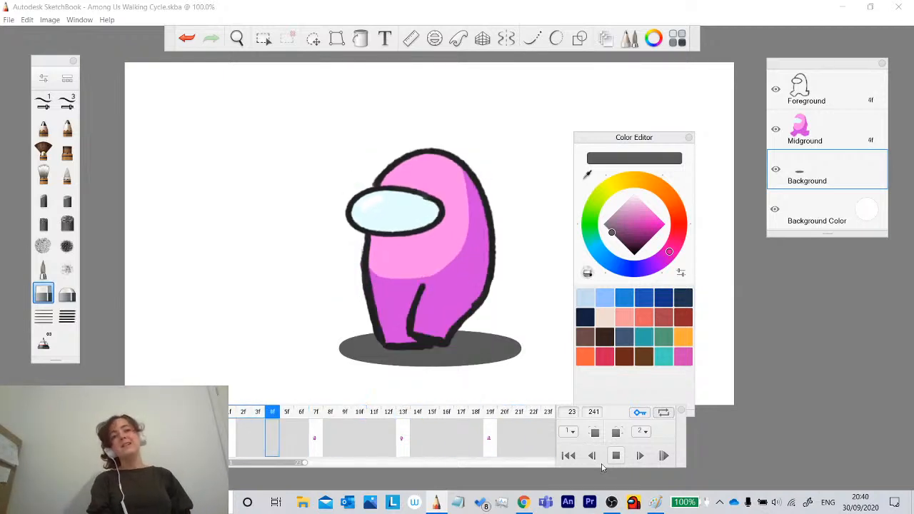
pyautogui.click(616, 456)
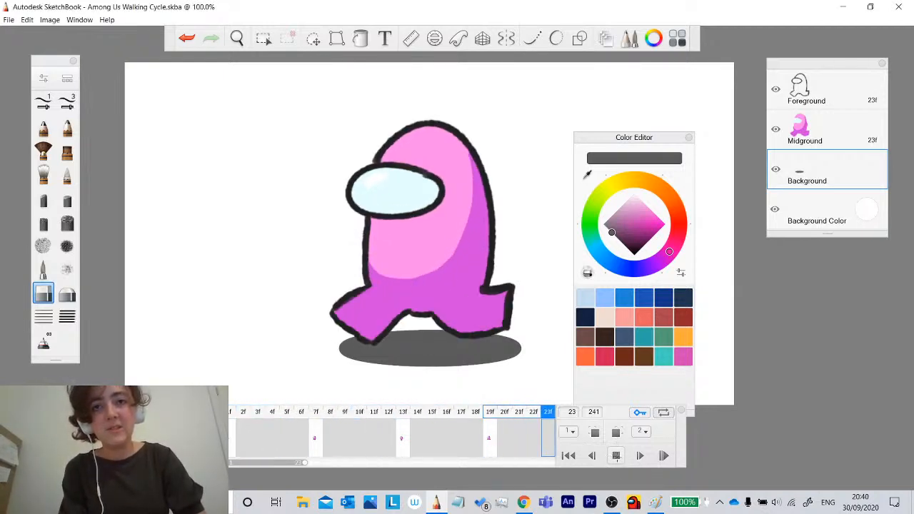
pyautogui.click(616, 456)
pyautogui.click(775, 168)
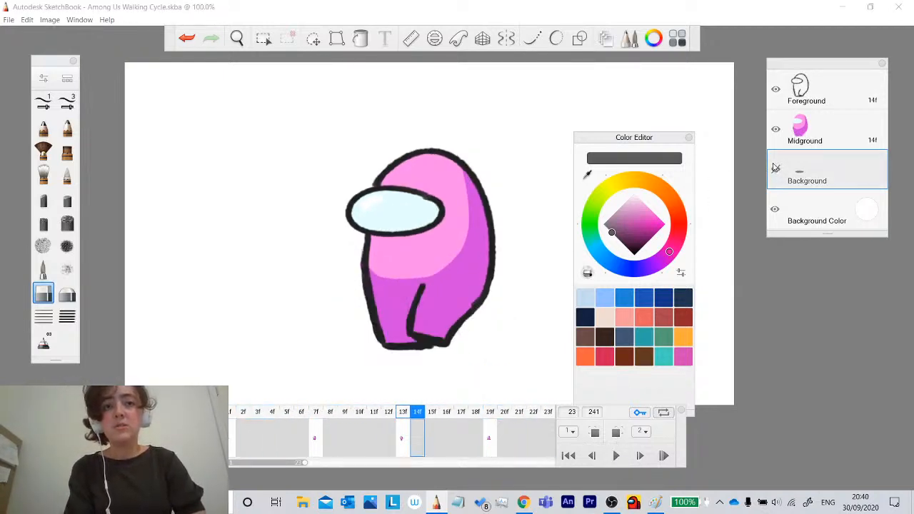
pyautogui.click(775, 168)
pyautogui.click(616, 455)
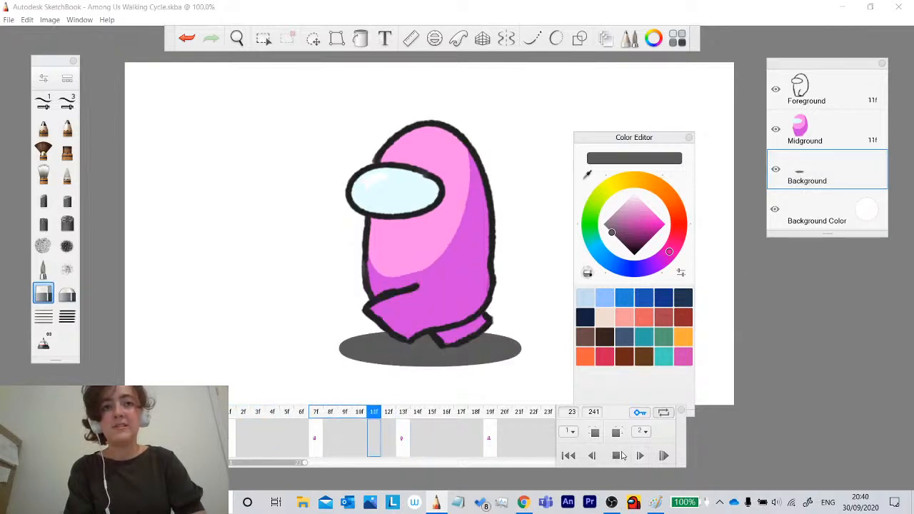
pyautogui.click(622, 458)
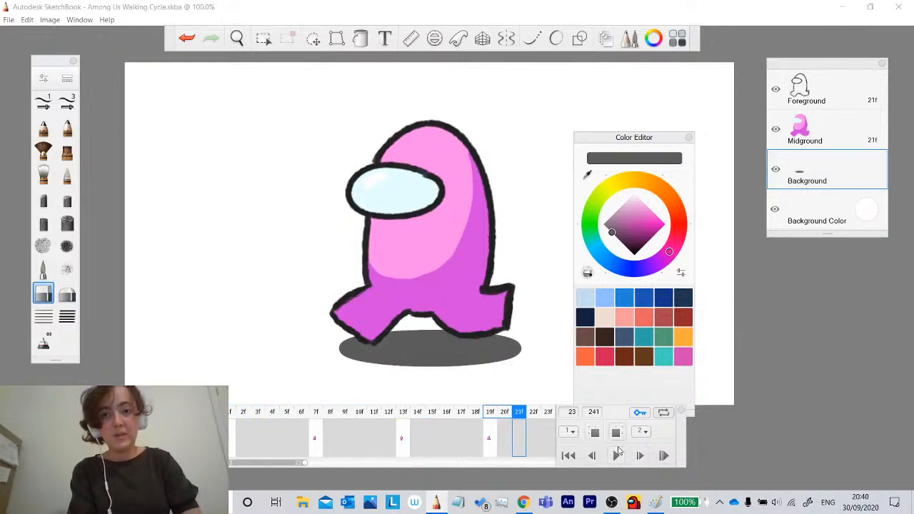
pyautogui.click(617, 456)
pyautogui.click(619, 456)
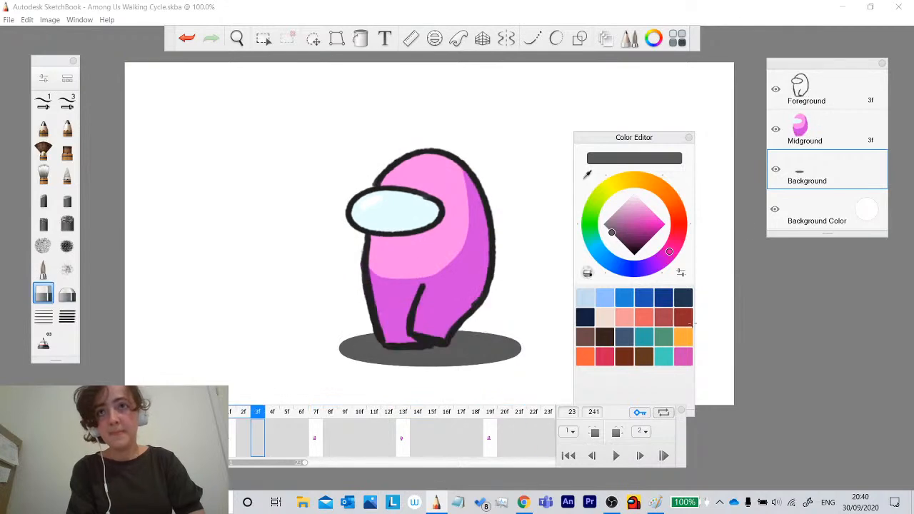
# Select the area around the grey shadow ellipse on the Background layer and delete the shadow.
pyautogui.click(312, 41)
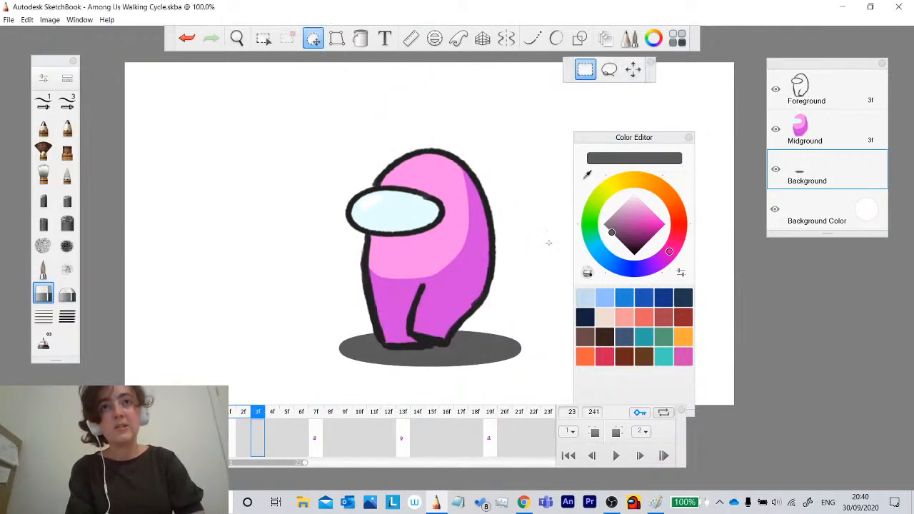
pyautogui.moveTo(557, 229); pyautogui.dragTo(243, 435)
pyautogui.press('Delete')
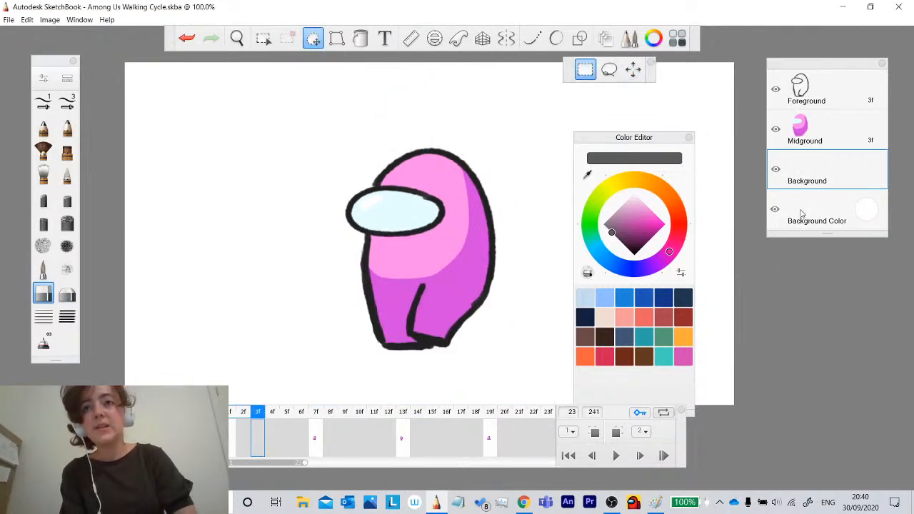
# Toggle the Background Color layer's visibility and leave it hidden so the character stands on a transparent canvas.
pyautogui.click(776, 210)
pyautogui.click(776, 210)
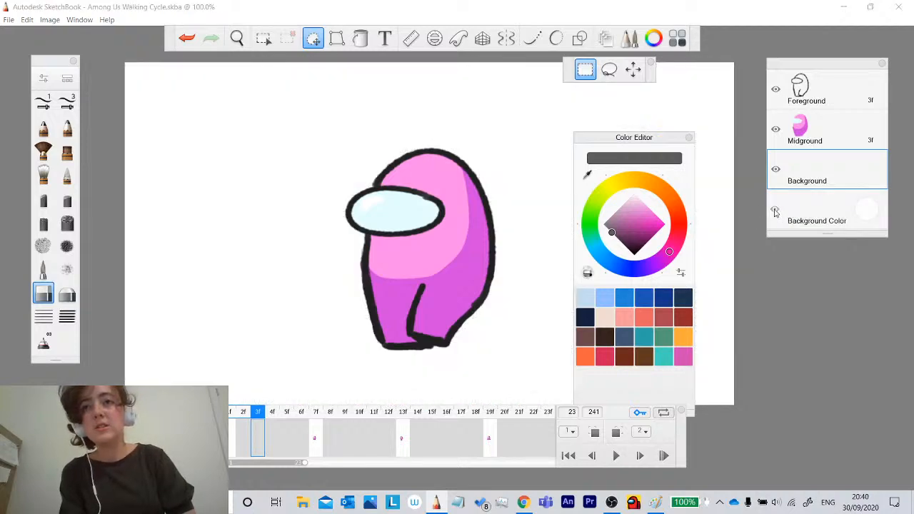
pyautogui.click(776, 210)
pyautogui.click(776, 210)
pyautogui.click(776, 210)
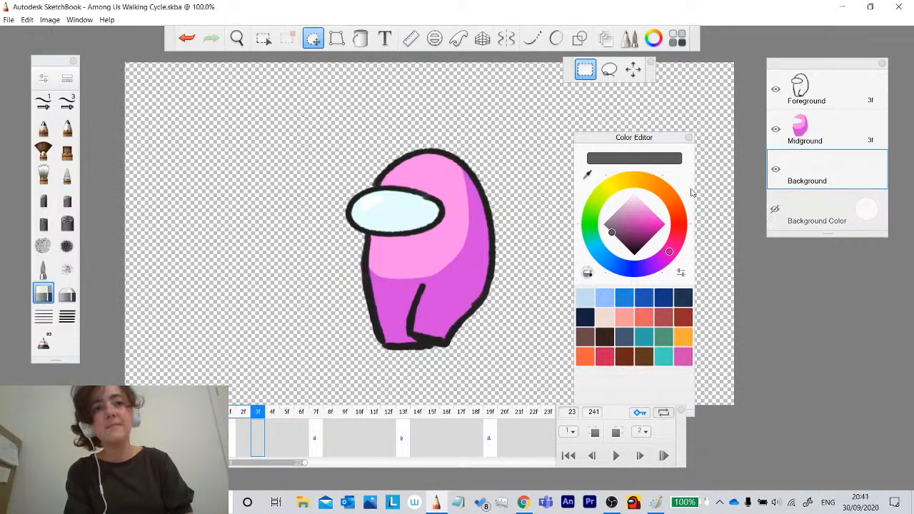
# Close the Color Editor and play back the walk cycle over the transparent background.
pyautogui.click(689, 137)
pyautogui.click(616, 456)
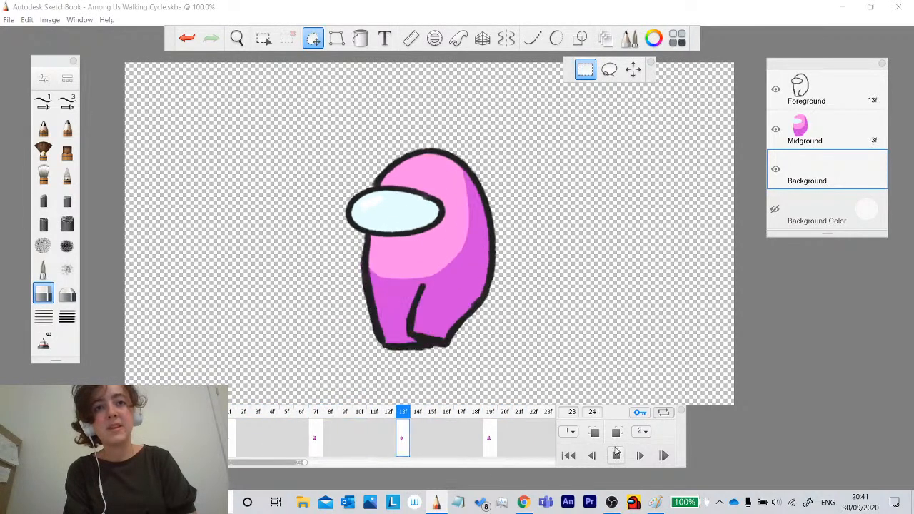
pyautogui.click(616, 454)
pyautogui.click(9, 19)
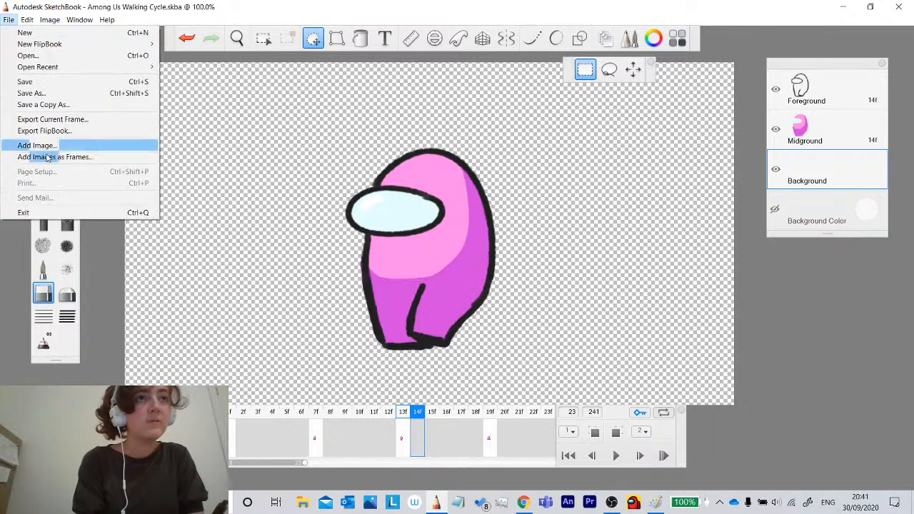
pyautogui.click(57, 132)
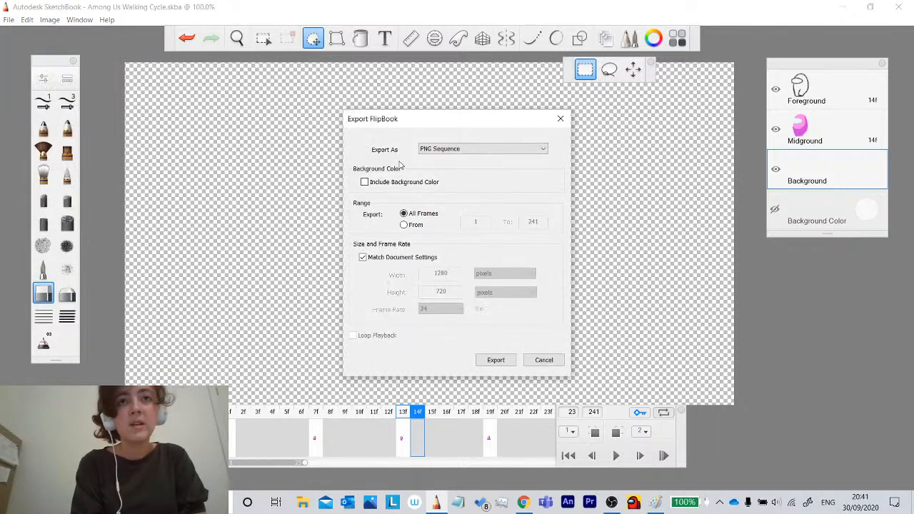
pyautogui.click(545, 362)
# Delete the five held frames between the first and second walk poses, starting at frame 2.
pyautogui.click(250, 445)
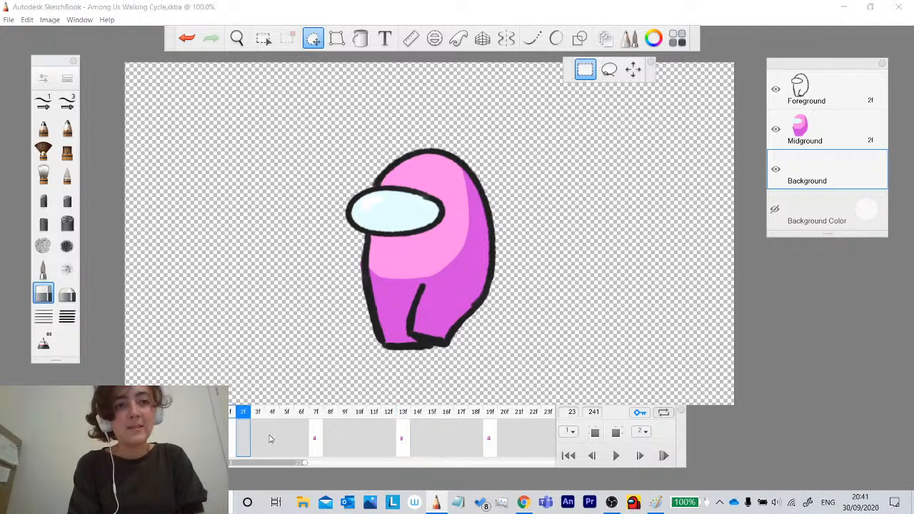
pyautogui.press('Delete')
pyautogui.press('Delete')
pyautogui.press('Delete')
pyautogui.press('Delete')
pyautogui.press('Delete')
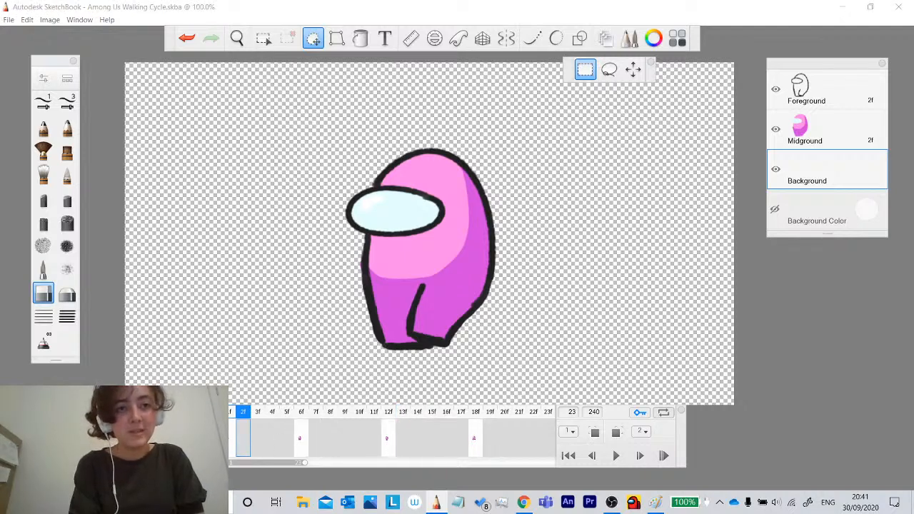
# Delete the five held frames between the second and third walk poses, starting at frame 3.
pyautogui.click(268, 445)
pyautogui.click(253, 447)
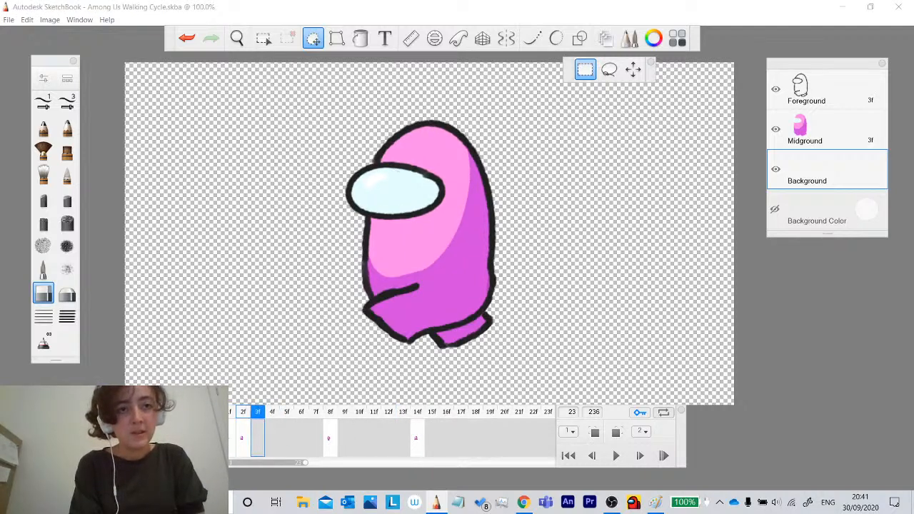
pyautogui.press('Delete')
pyautogui.press('Delete')
pyautogui.press('Delete')
pyautogui.press('Delete')
pyautogui.press('Delete')
# Delete the five held frames between the third and fourth walk poses, starting at frame 4.
pyautogui.click(268, 445)
pyautogui.press('Delete')
pyautogui.press('Delete')
pyautogui.press('Delete')
pyautogui.press('Delete')
pyautogui.press('Delete')
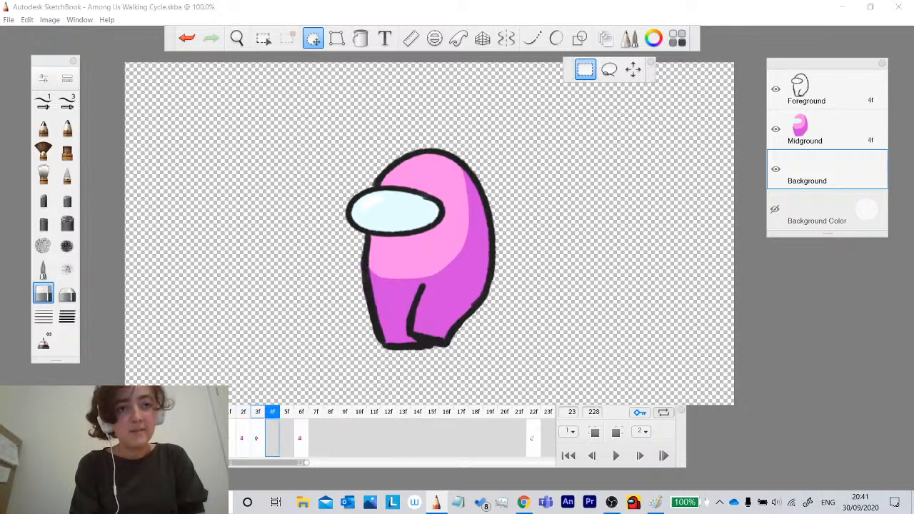
# Delete the held frames after the fourth pose until the next drawing sits on frame 5, and go to frame 4.
pyautogui.click(299, 438)
pyautogui.click(285, 443)
pyautogui.press('Delete')
pyautogui.press('Delete')
pyautogui.press('Delete')
pyautogui.press('Delete')
pyautogui.press('Delete')
pyautogui.press('Delete')
pyautogui.press('Delete')
pyautogui.press('Delete')
pyautogui.press('Delete')
pyautogui.press('Delete')
pyautogui.press('Delete')
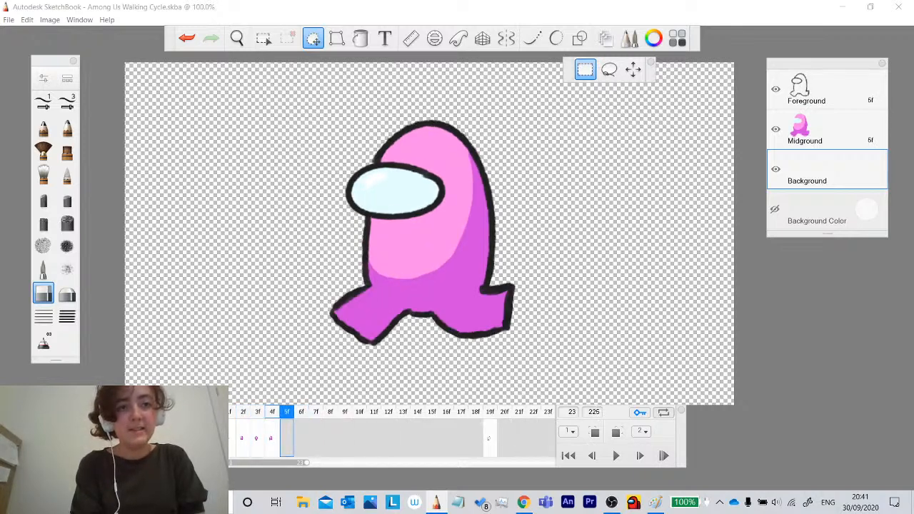
pyautogui.press('Delete')
pyautogui.press('Delete')
pyautogui.press('Delete')
pyautogui.press('Delete')
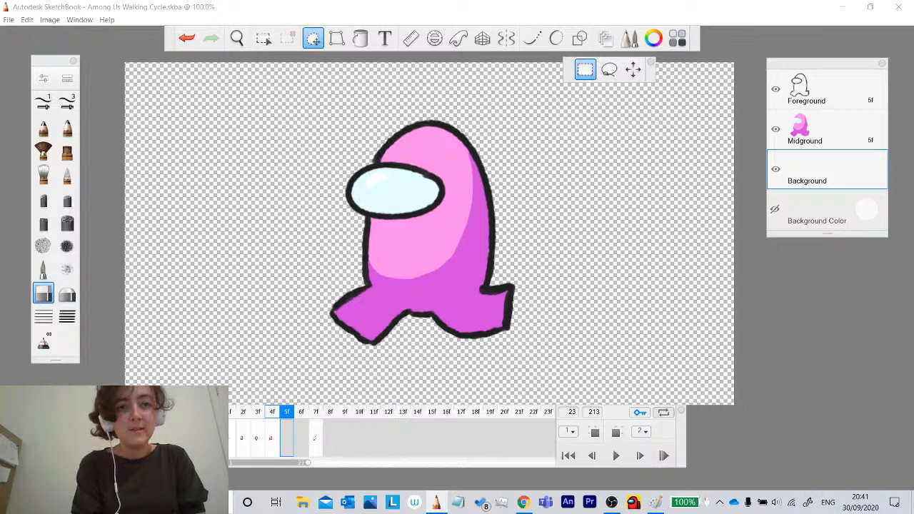
pyautogui.click(300, 441)
pyautogui.click(317, 443)
pyautogui.click(272, 439)
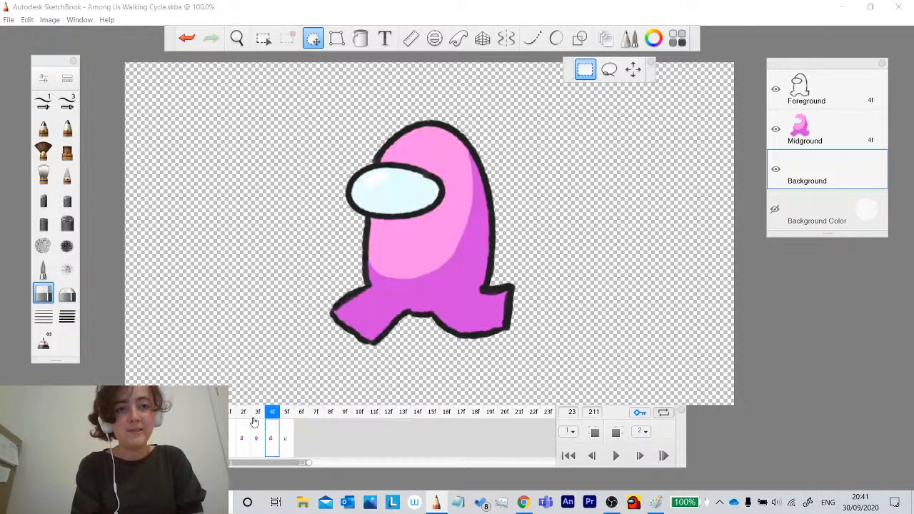
# Export all frames of the flipbook as a PNG sequence without background color, starting the file name with Among Us.
pyautogui.click(9, 19)
pyautogui.click(64, 132)
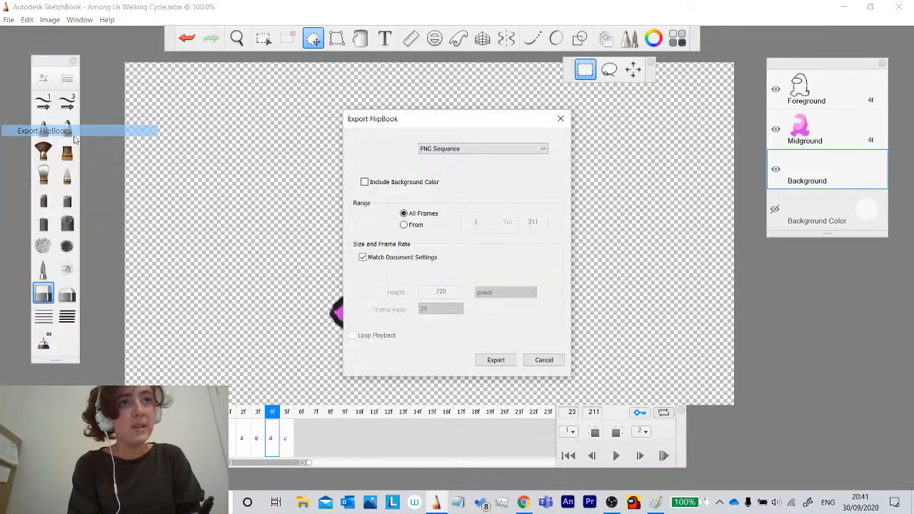
pyautogui.click(498, 362)
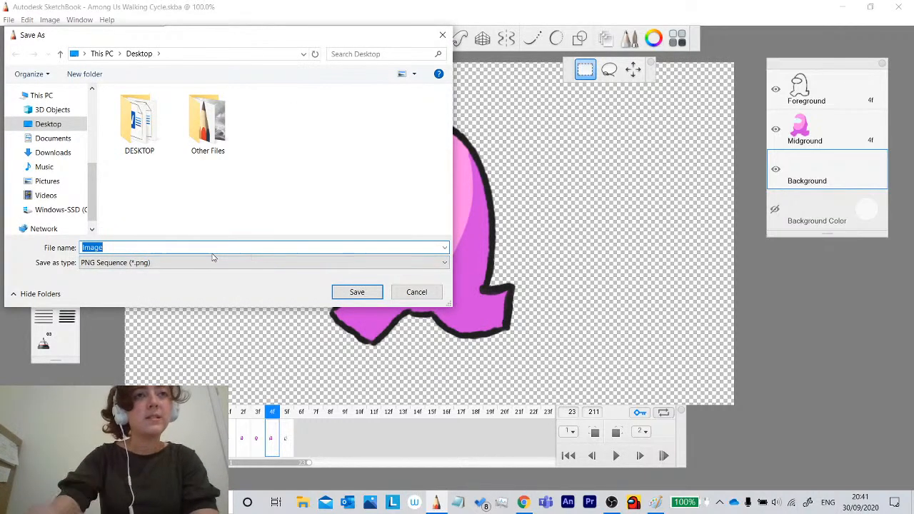
pyautogui.write('Amoung')
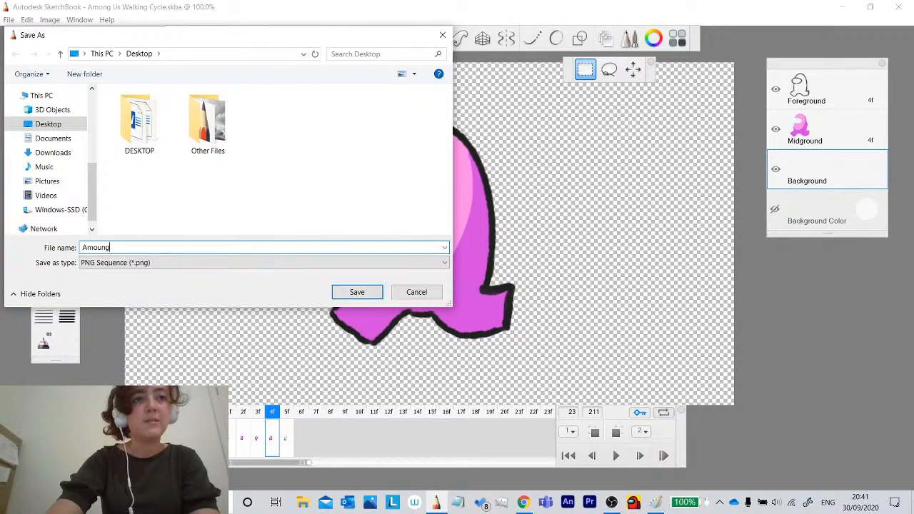
pyautogui.press('BackSpace')
pyautogui.press('BackSpace')
pyautogui.press('BackSpace')
pyautogui.write('ng Us')
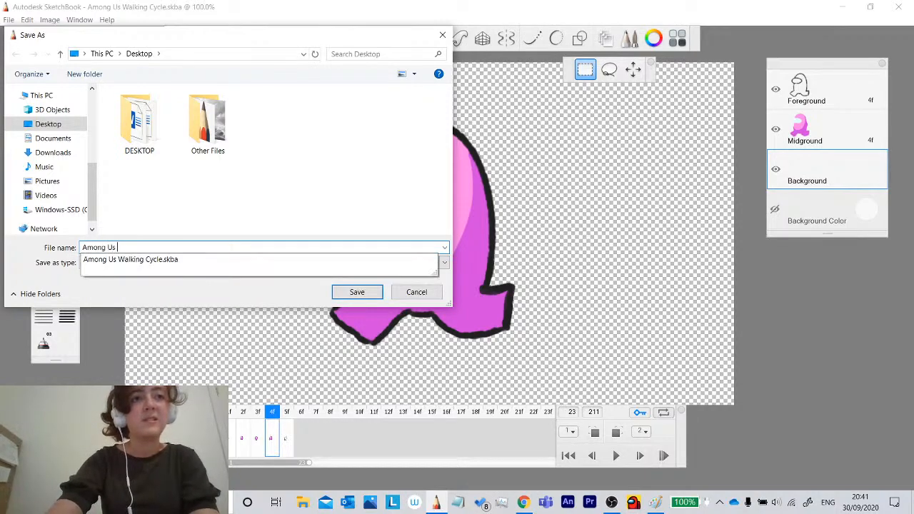